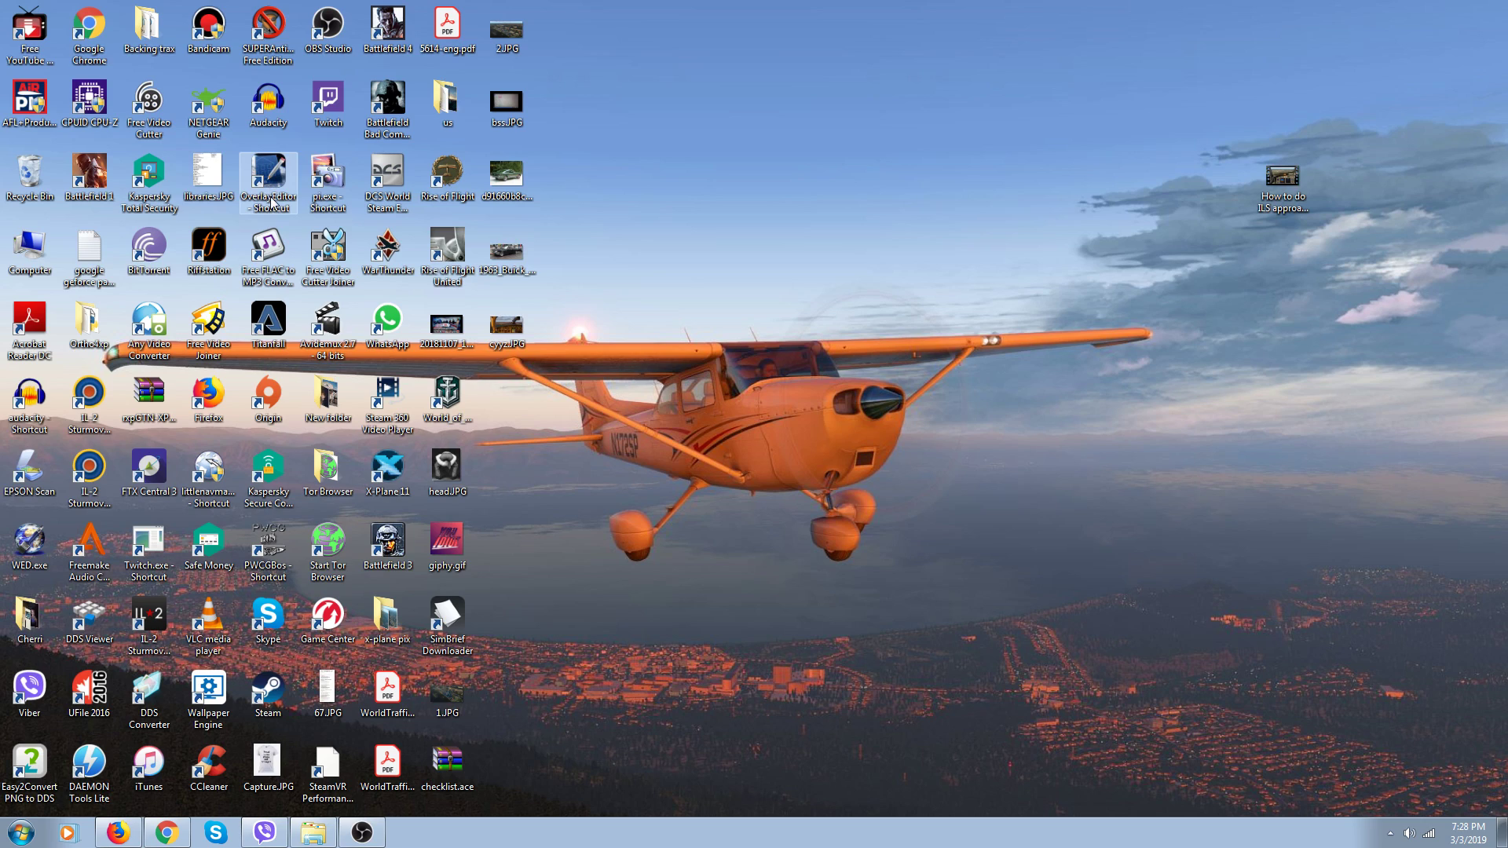
# Open OverlayEditor and go to the airport 00F - BROADUS AIRPORT
pyautogui.click(271, 173)
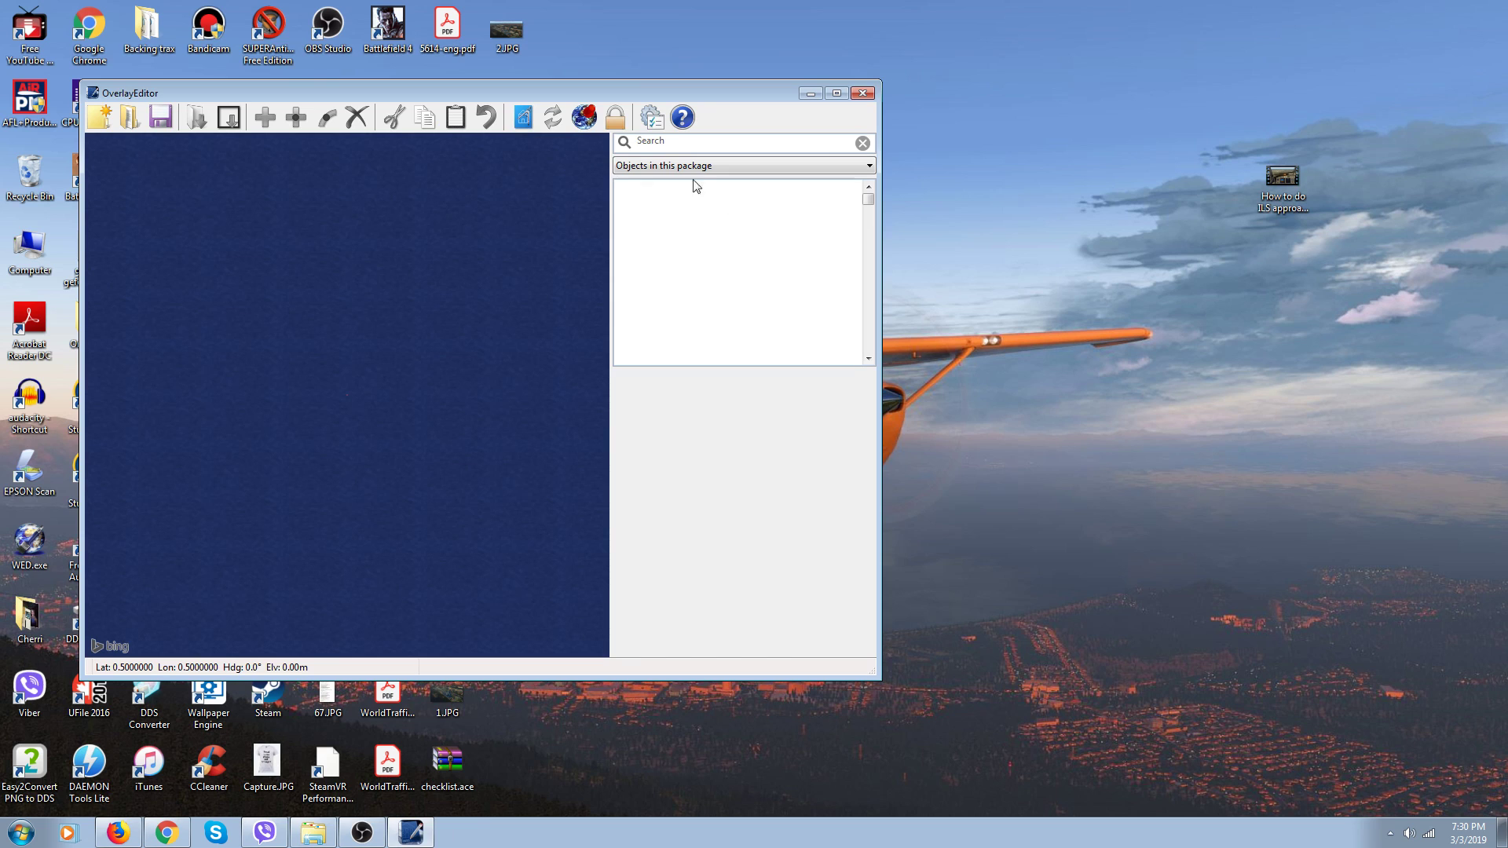
pyautogui.moveTo(566, 91); pyautogui.dragTo(921, 93)
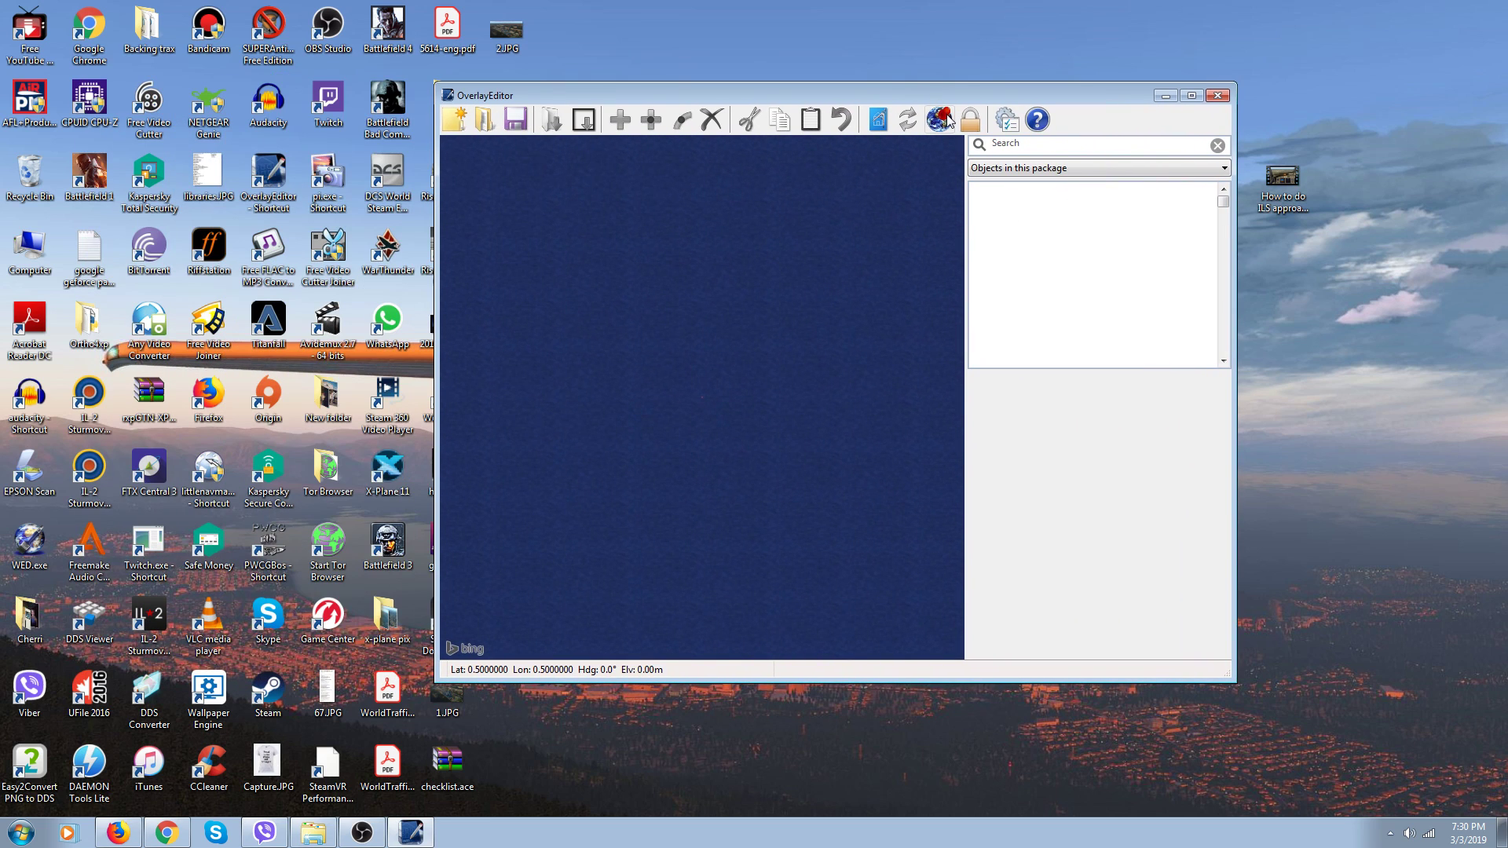
pyautogui.click(942, 120)
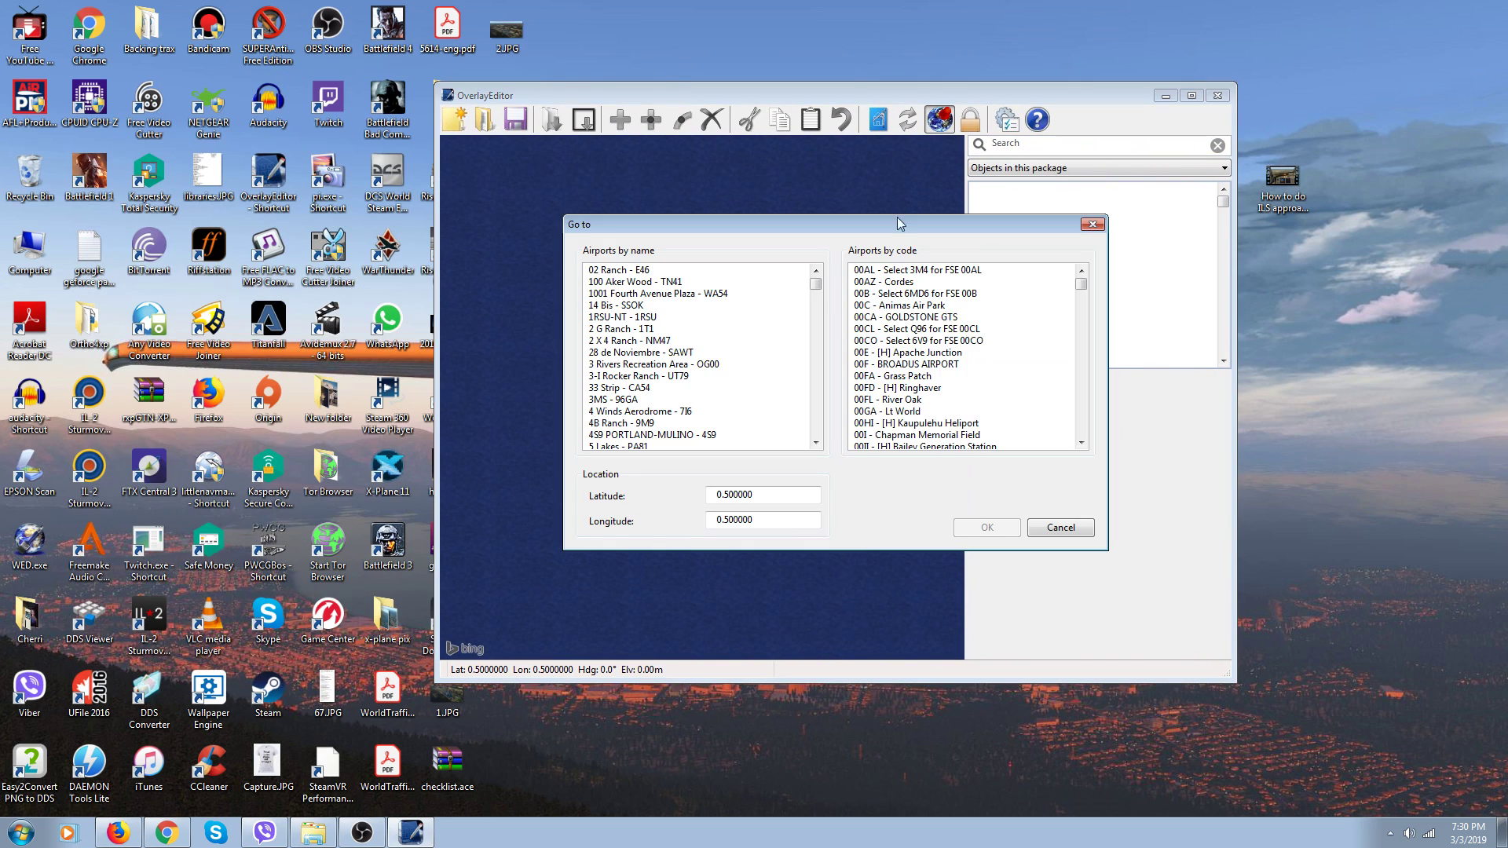
pyautogui.scroll(-1, 888, 286)
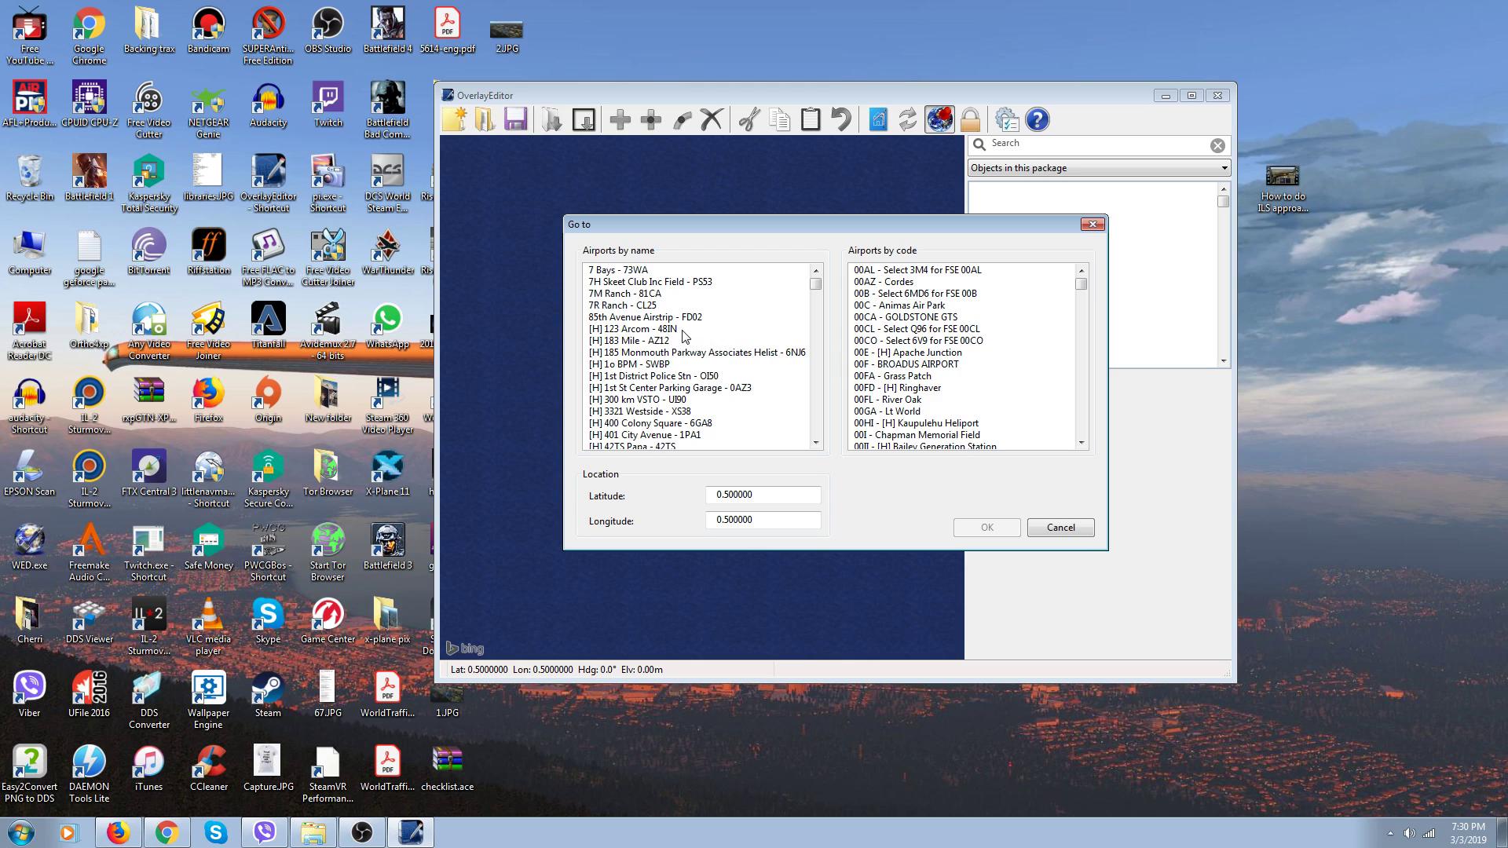
pyautogui.moveTo(1082, 283)
pyautogui.mouseDown()
pyautogui.moveTo(1083, 307)
pyautogui.moveTo(1081, 281)
pyautogui.mouseUp()
pyautogui.click(943, 365)
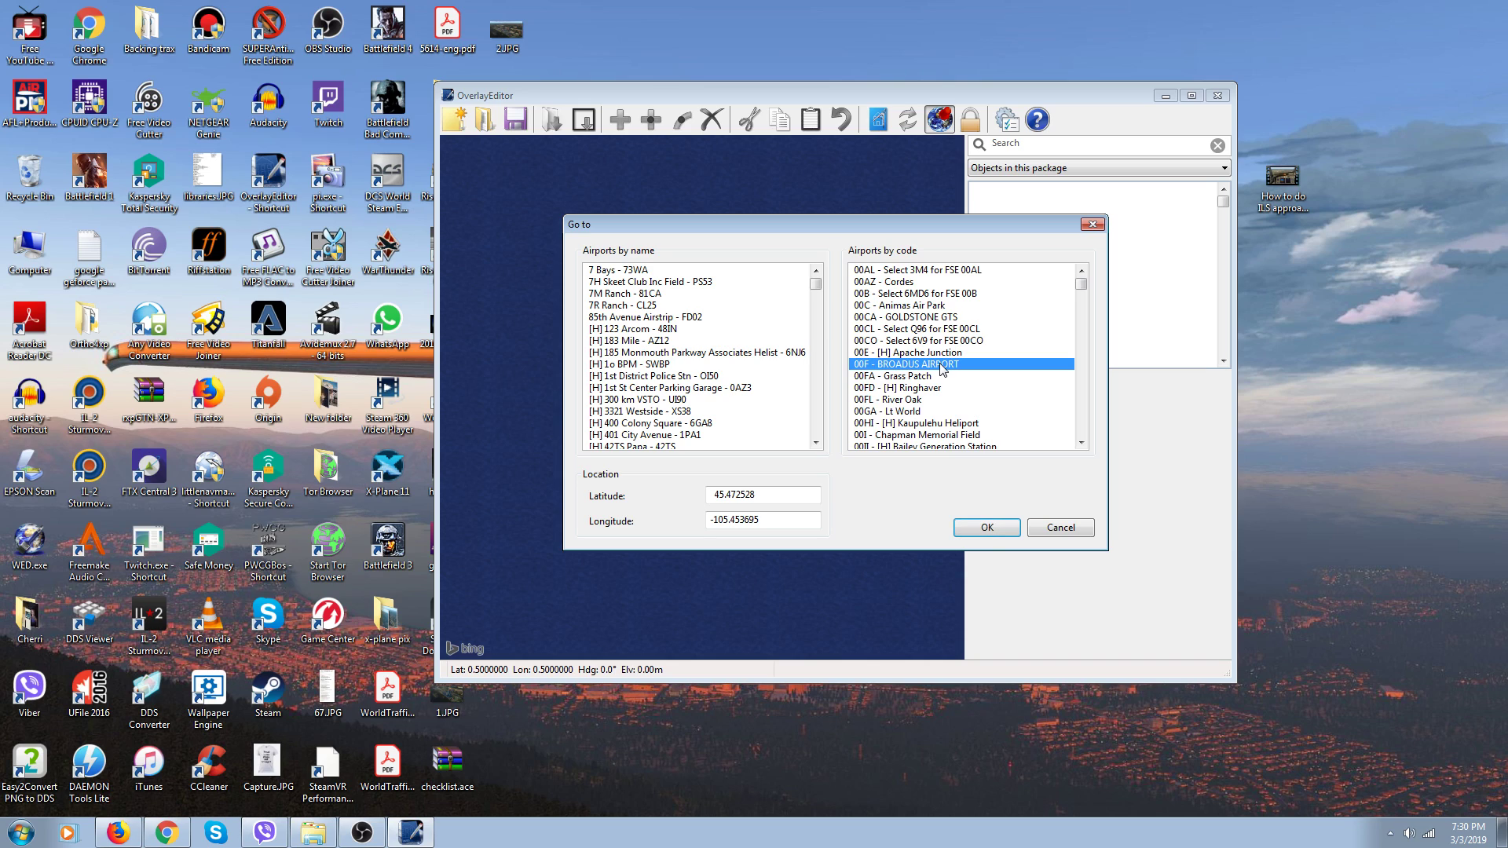
pyautogui.click(987, 531)
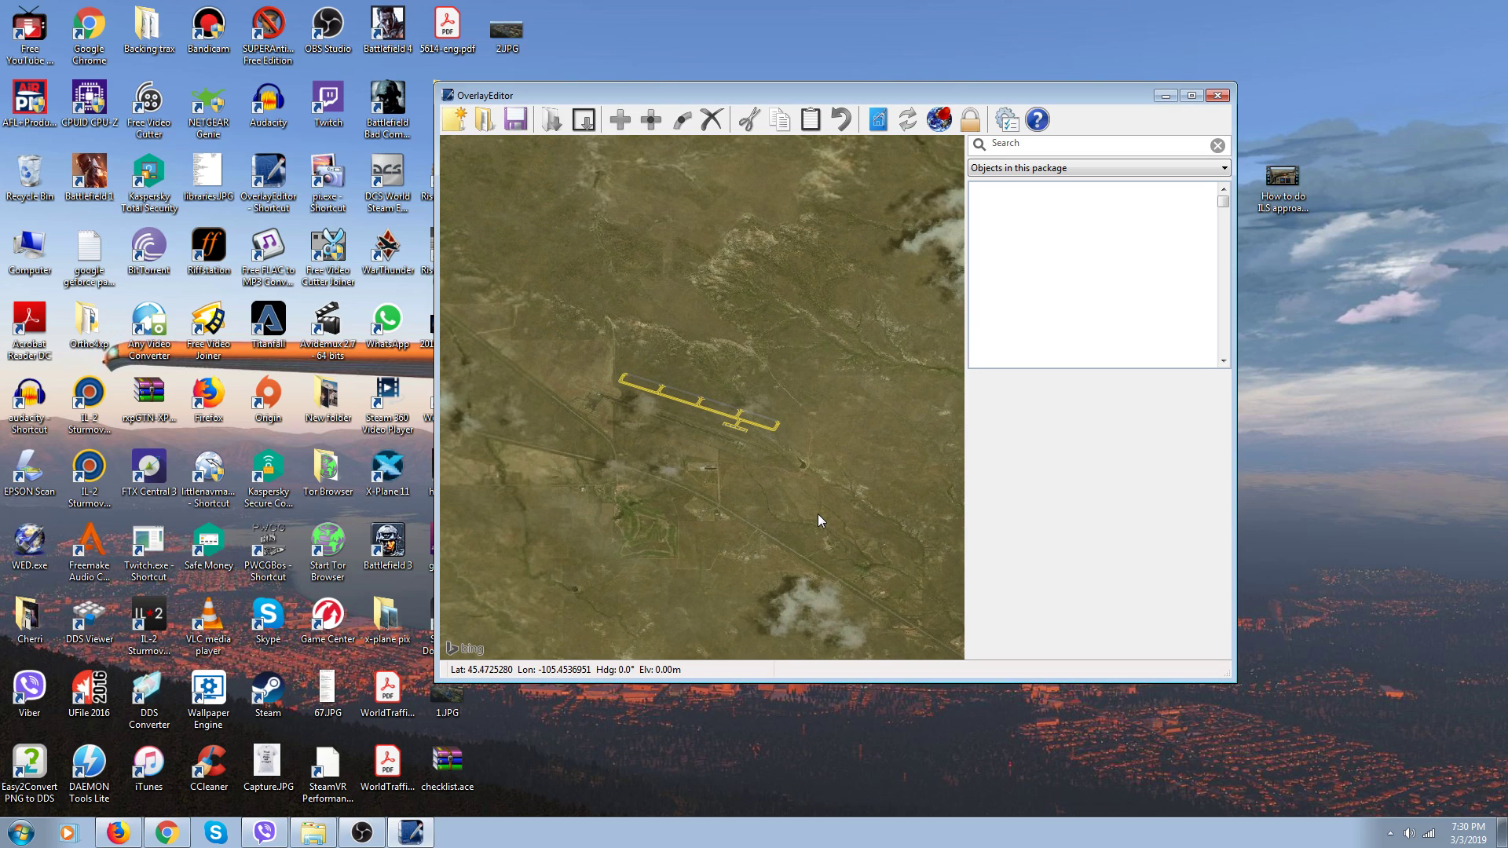
# Examine the airport's runway, taxiways and parking apron on the satellite map
pyautogui.scroll(2, 792, 511)
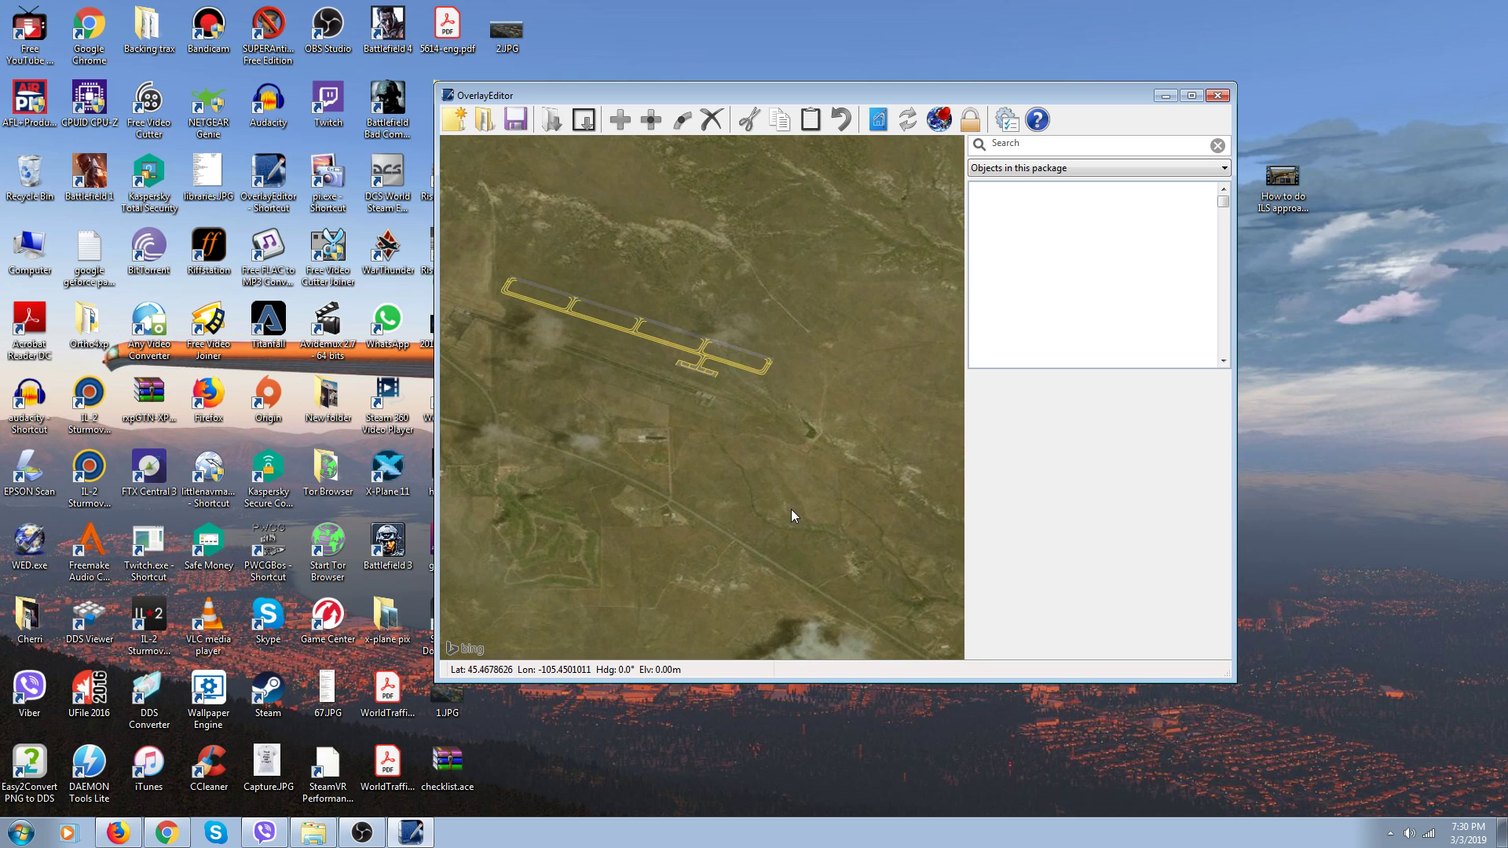
pyautogui.scroll(2, 606, 361)
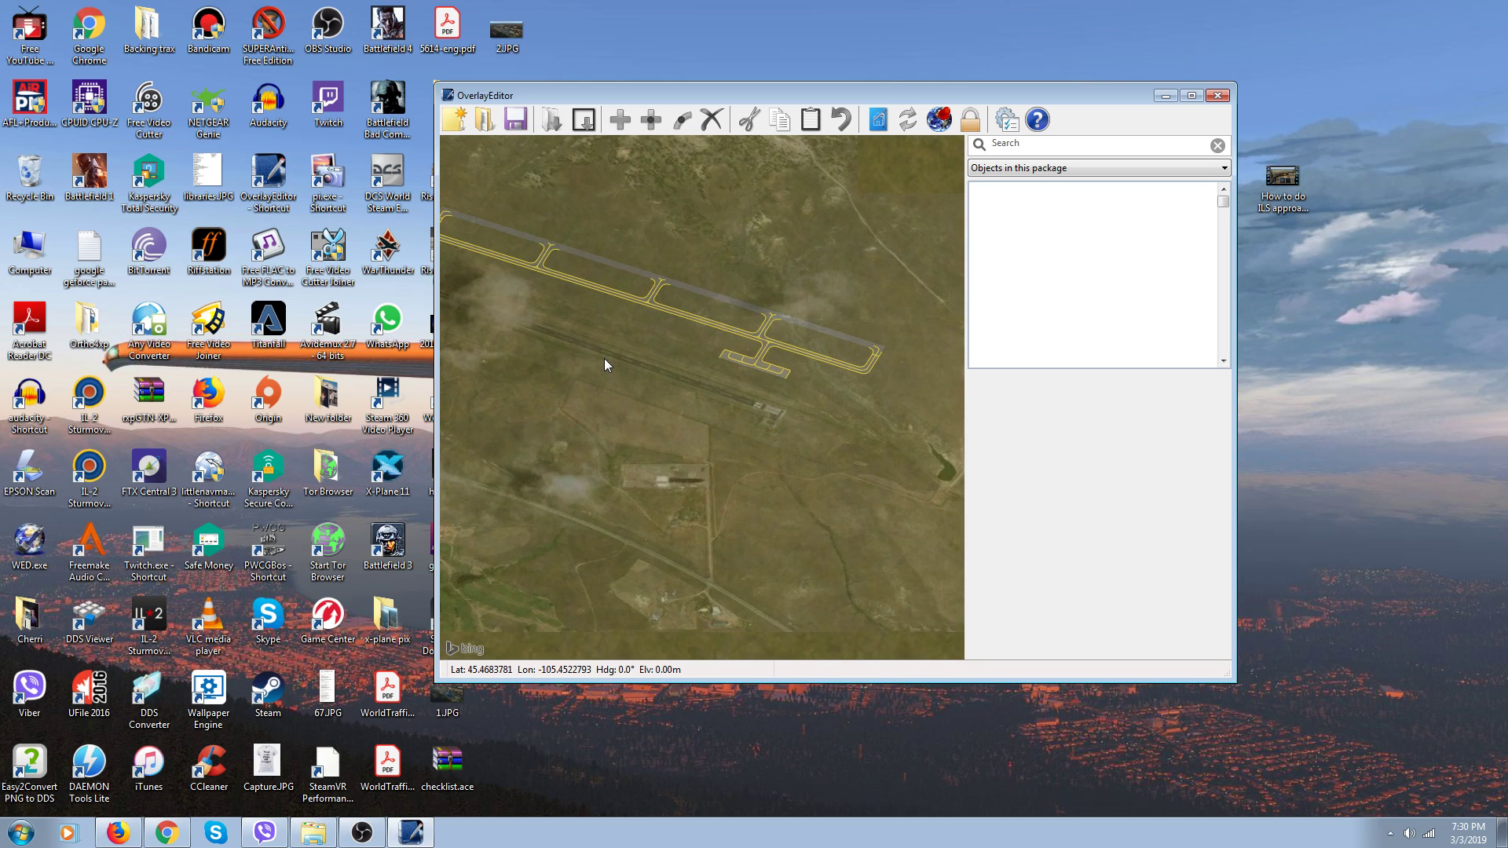
pyautogui.scroll(1, 605, 355)
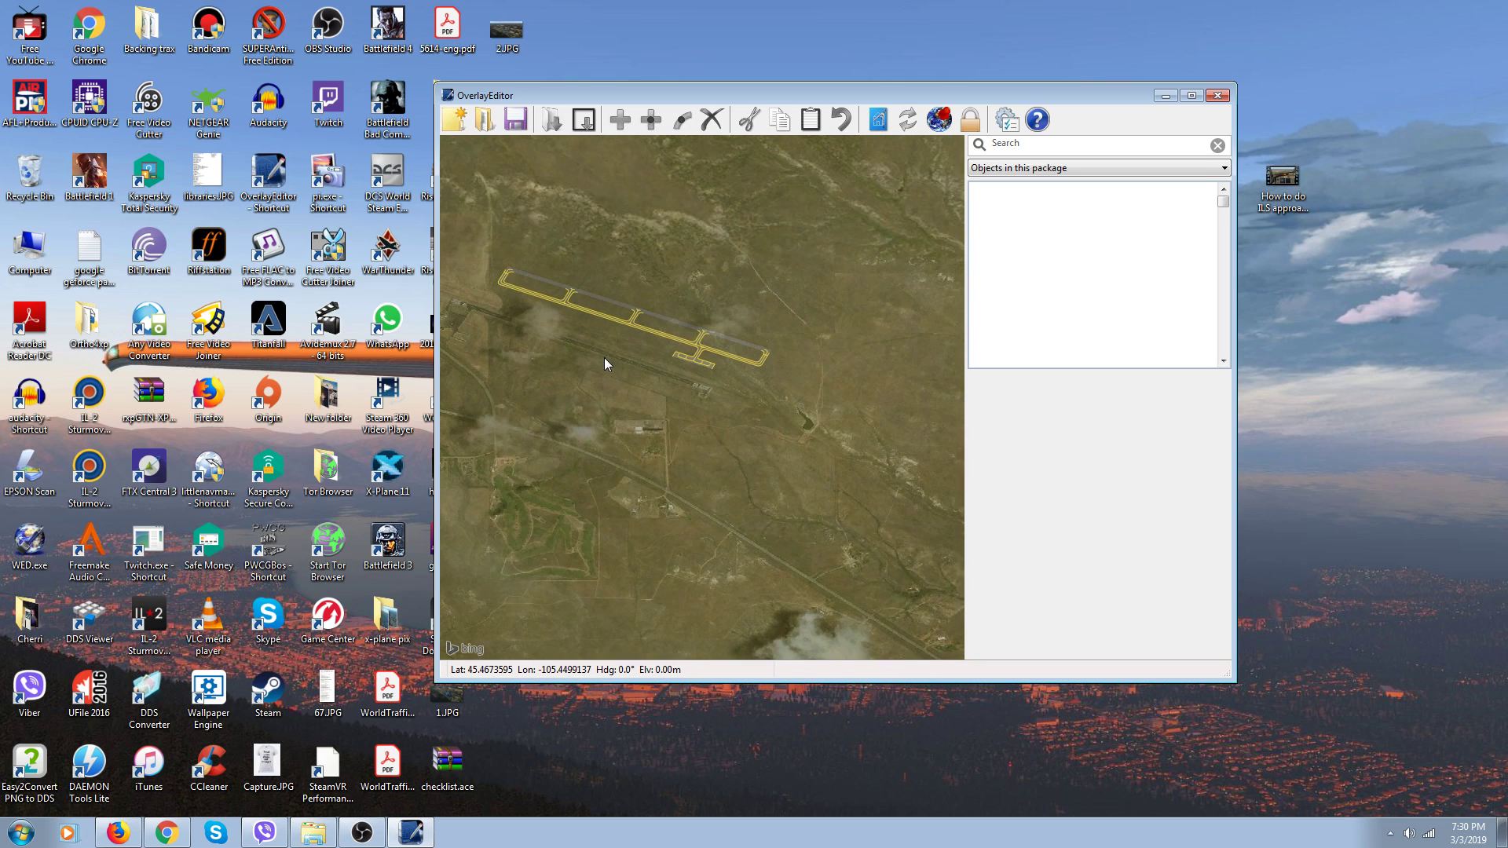
pyautogui.scroll(-1, 605, 365)
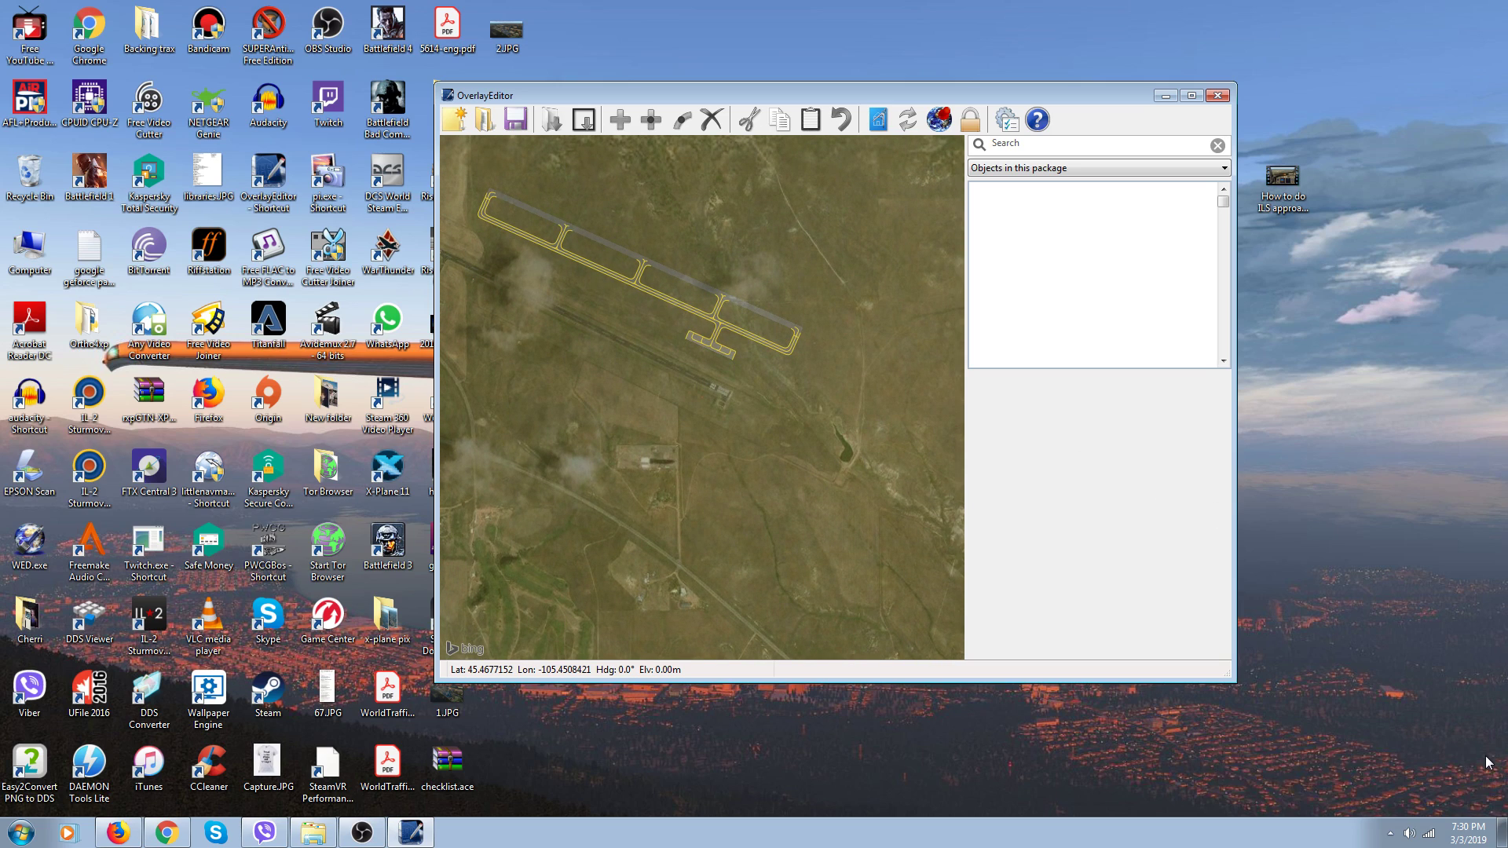
pyautogui.click(1487, 760)
pyautogui.scroll(5, 707, 341)
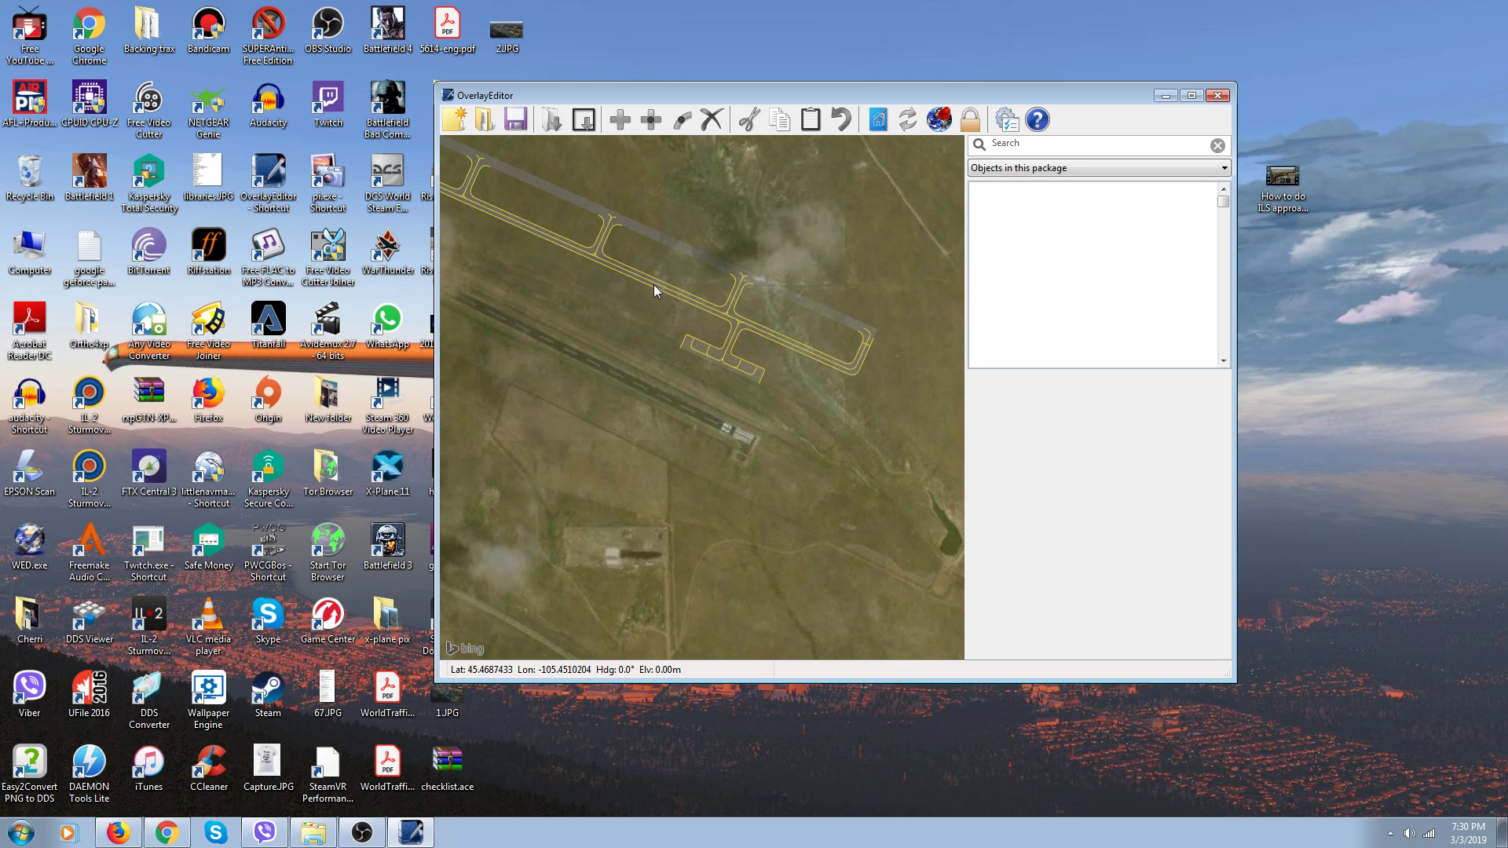
pyautogui.scroll(1, 709, 296)
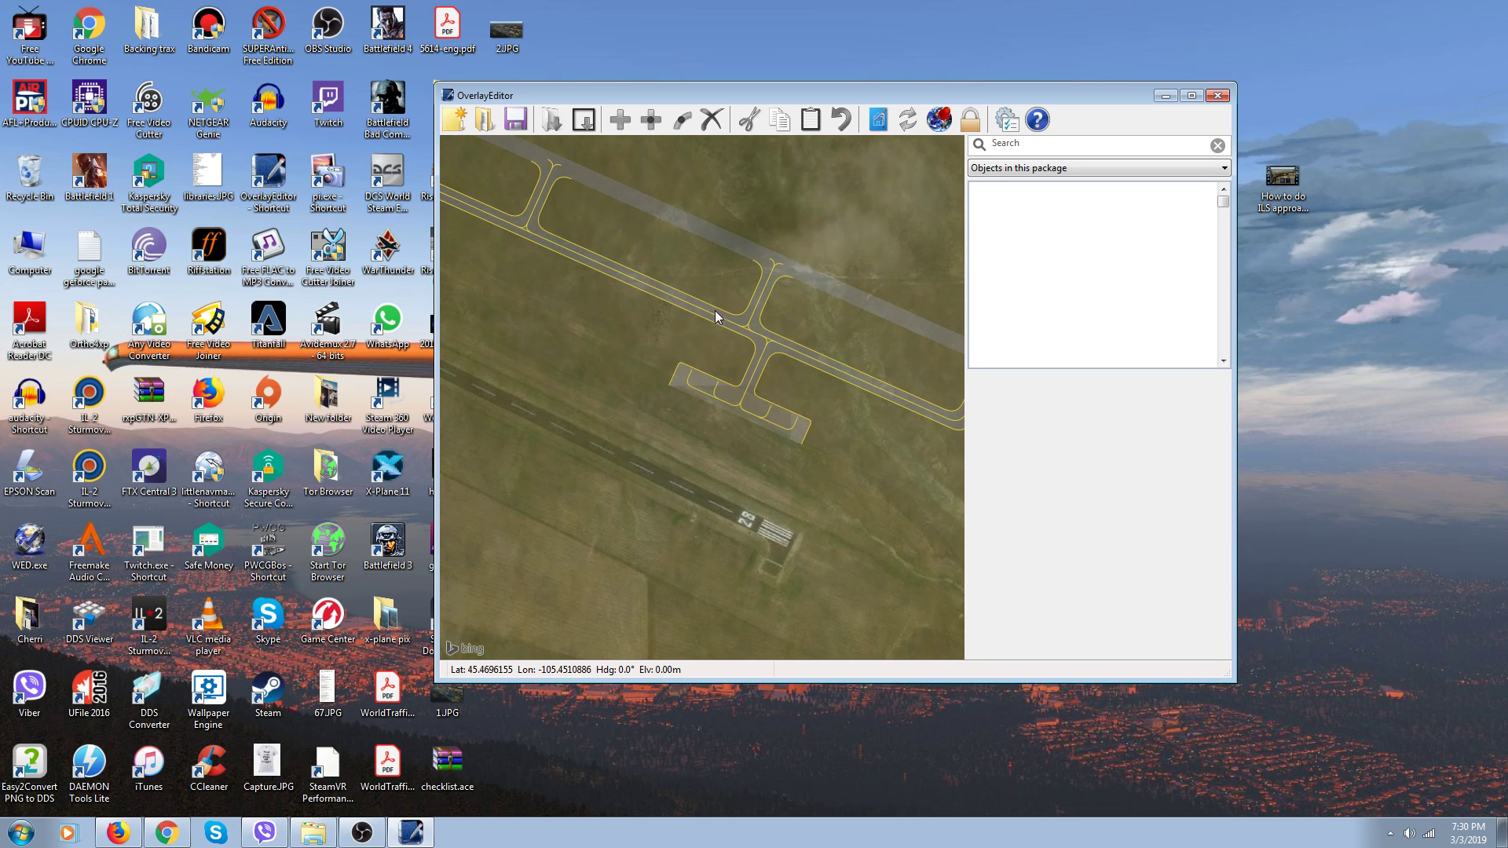
pyautogui.scroll(2, 715, 310)
pyautogui.scroll(2, 715, 311)
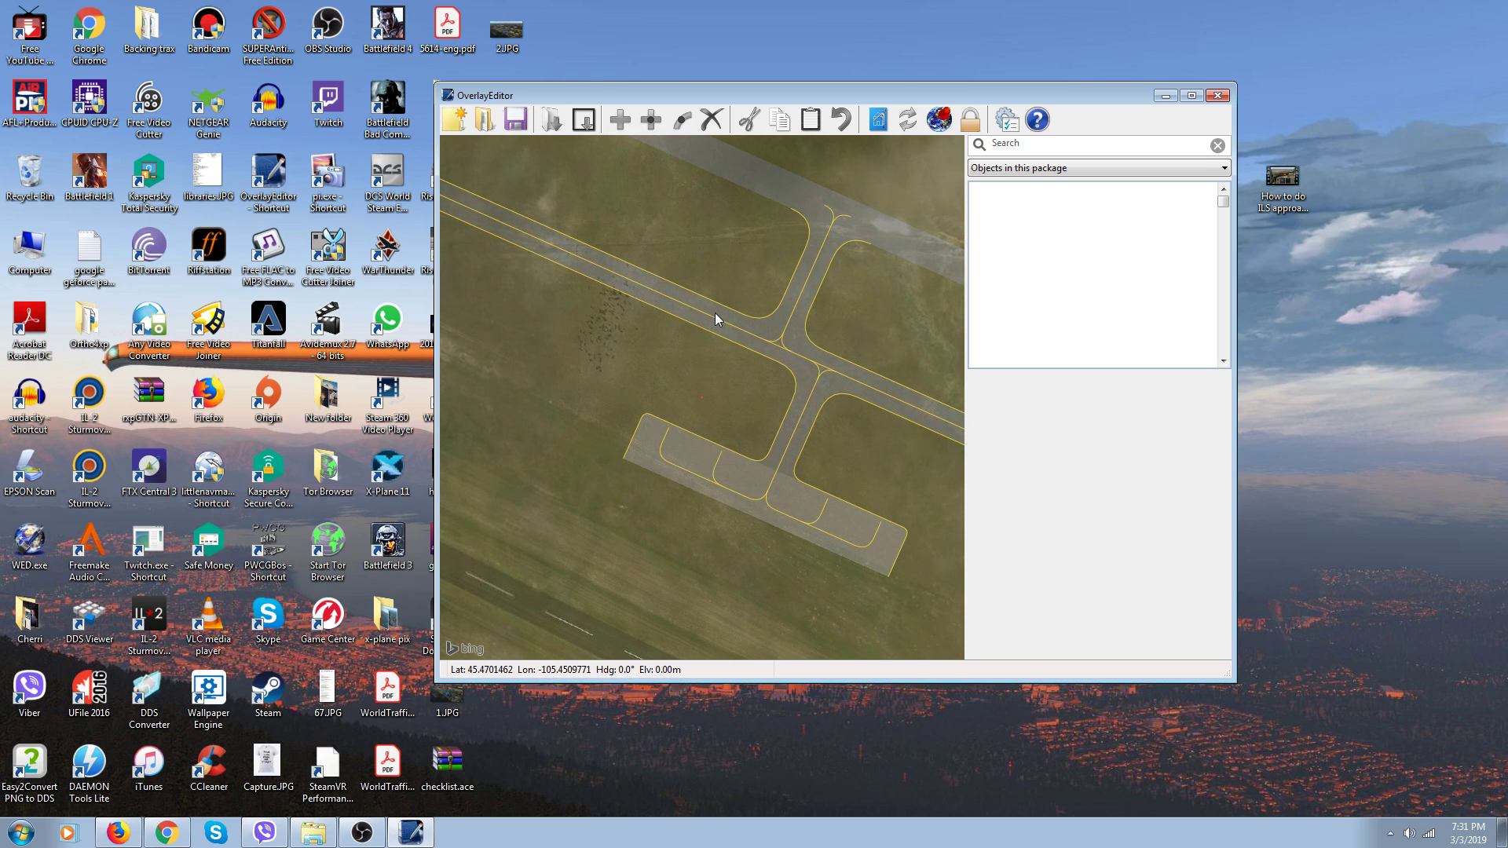
pyautogui.scroll(1, 715, 313)
pyautogui.scroll(1, 714, 314)
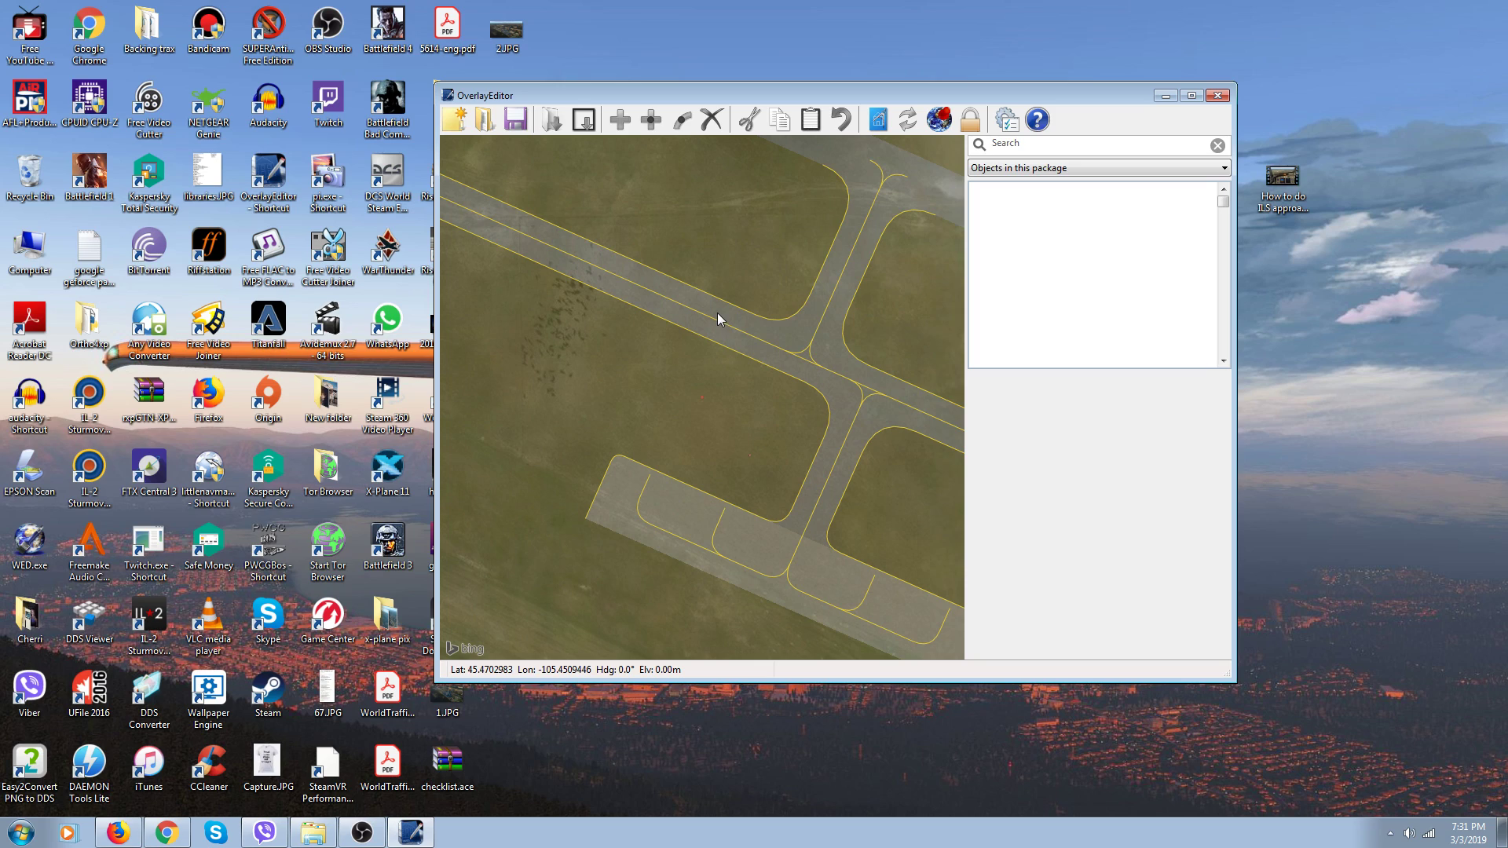
# Switch the object list to Search results and search the libraries for "hangar"
pyautogui.click(1225, 167)
pyautogui.moveTo(1224, 217); pyautogui.dragTo(1225, 463)
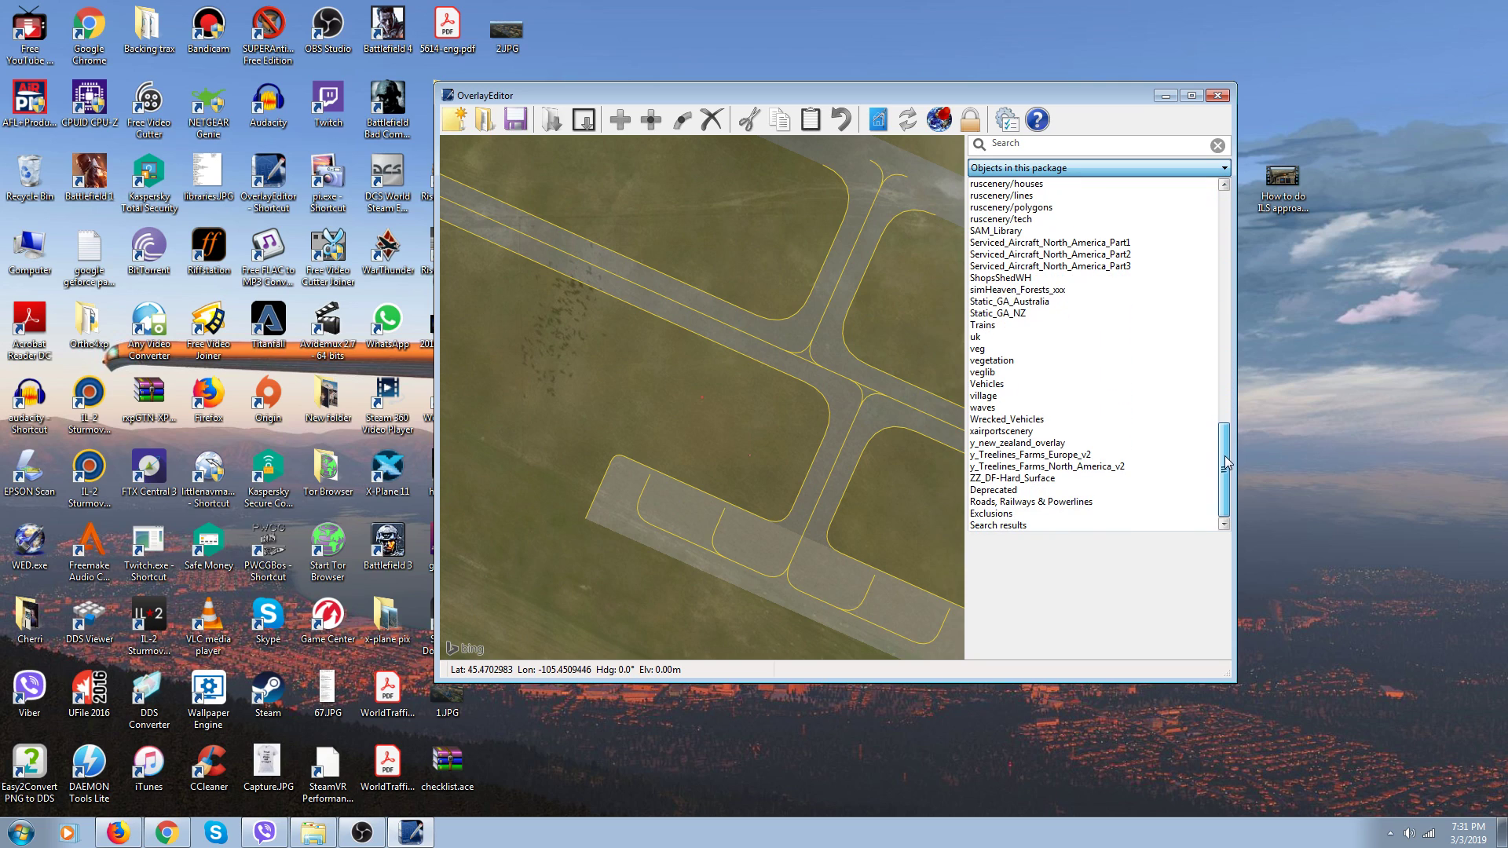
pyautogui.click(1143, 524)
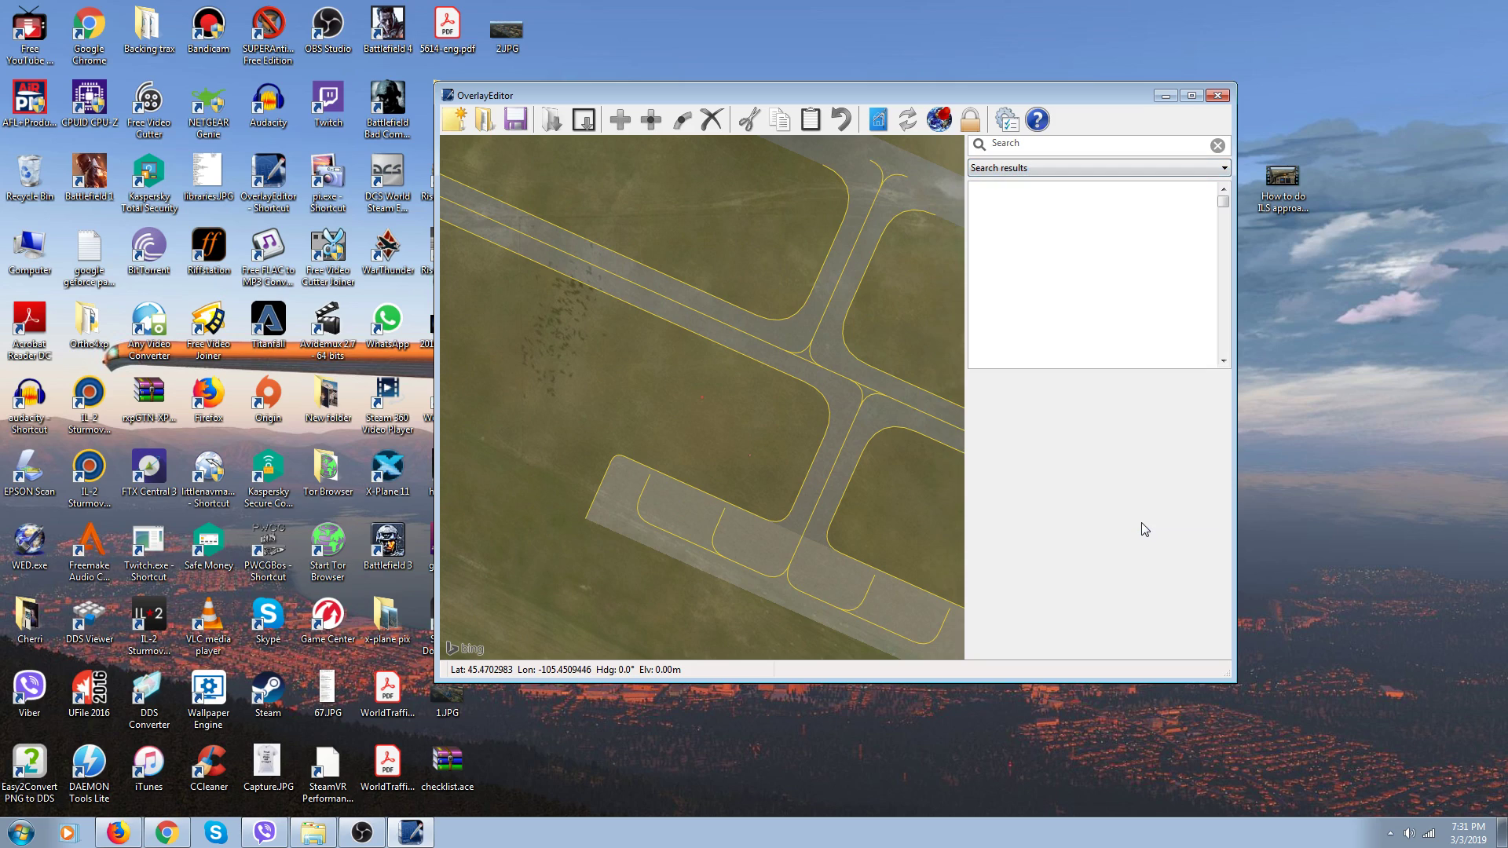
pyautogui.click(1080, 154)
pyautogui.write('hangar')
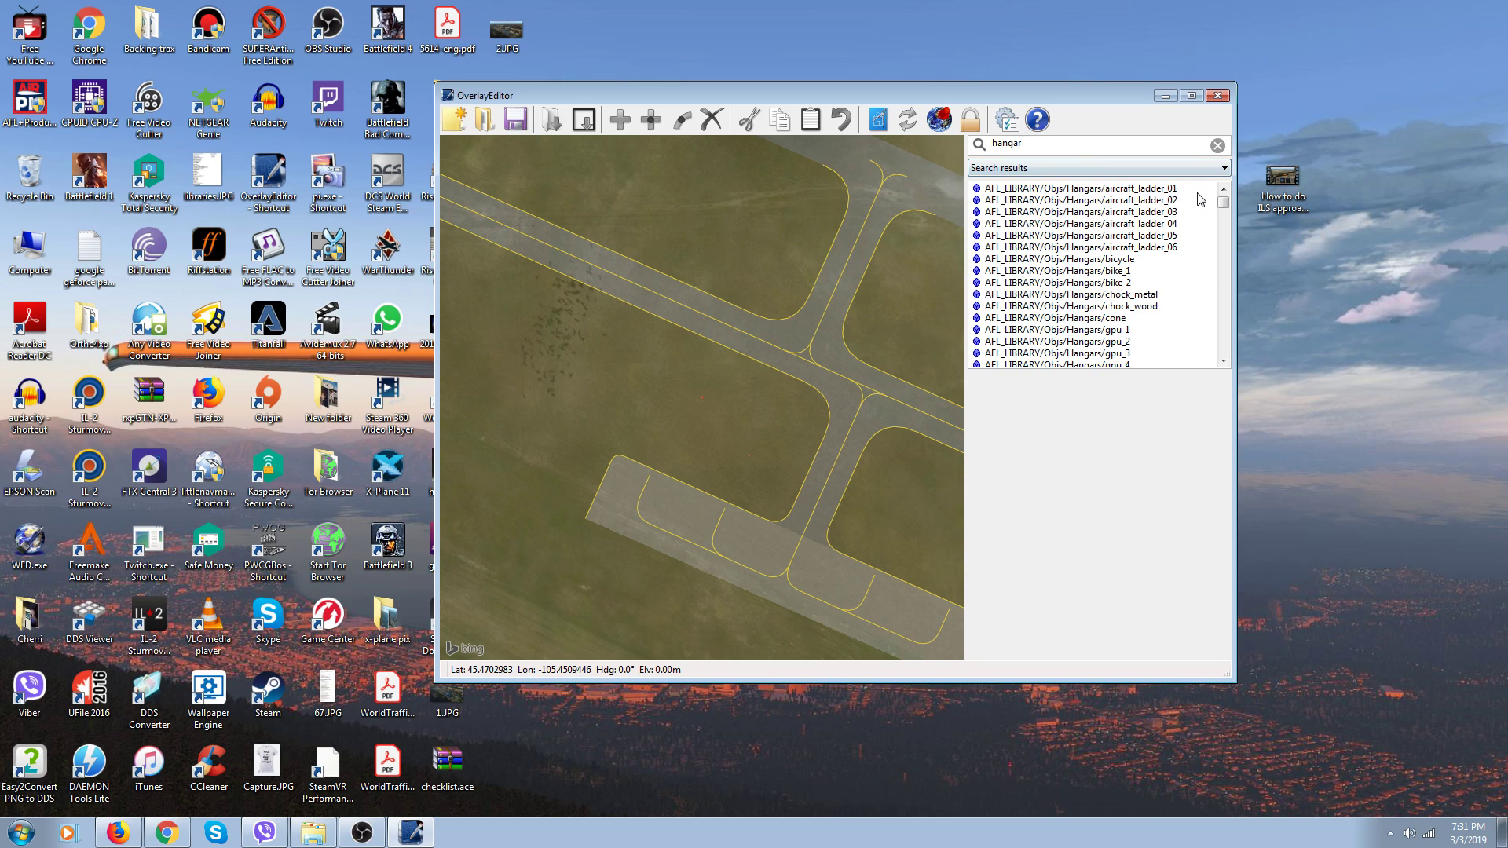
# Add the object JB_Library/JB_Hangers/JB_Hangar110 on the grass north of the apron
pyautogui.moveTo(1224, 204); pyautogui.dragTo(1223, 217)
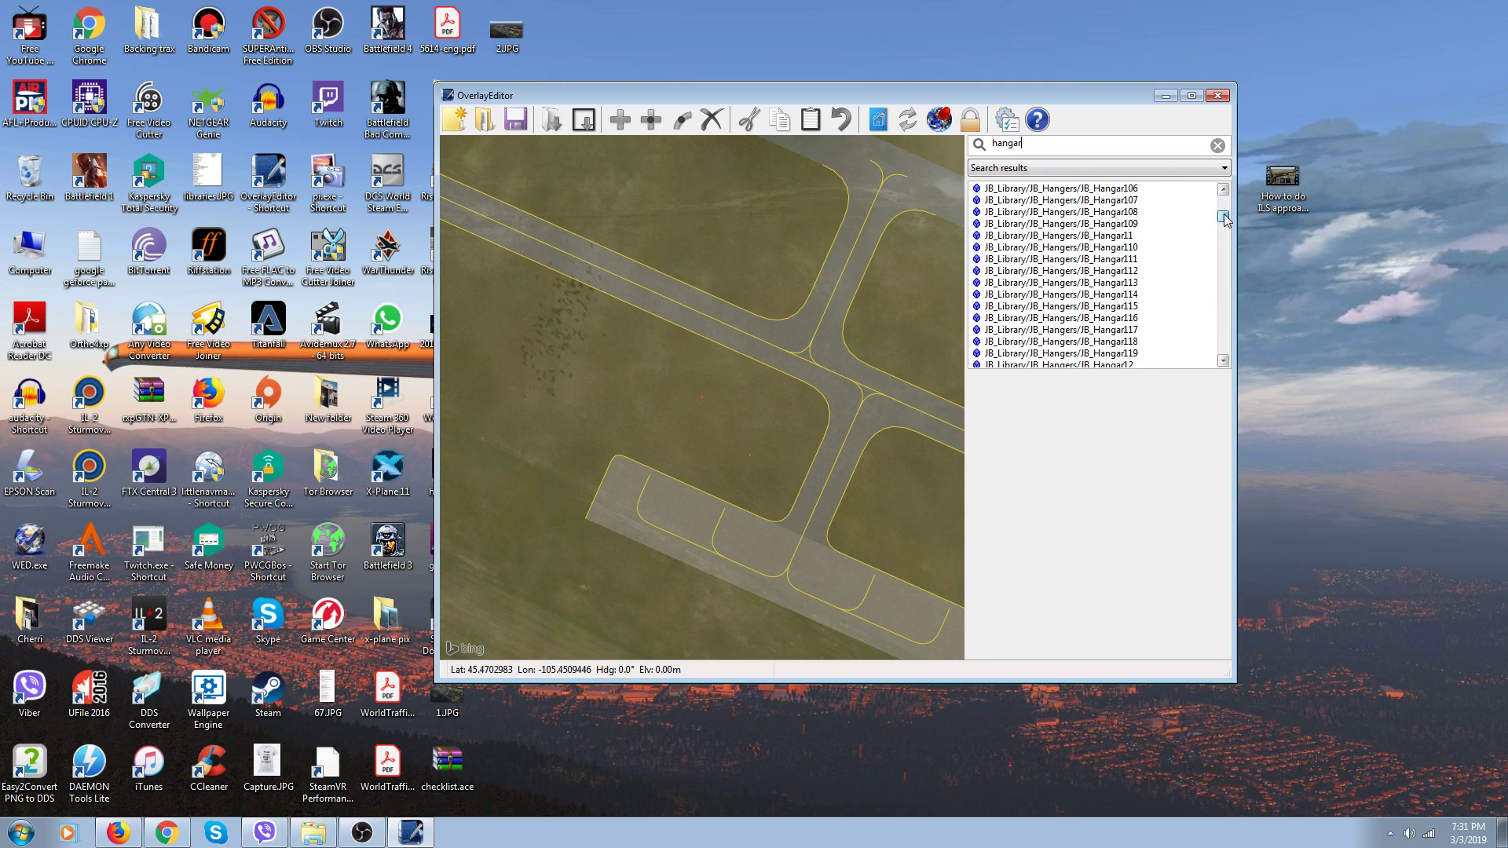
pyautogui.click(1143, 248)
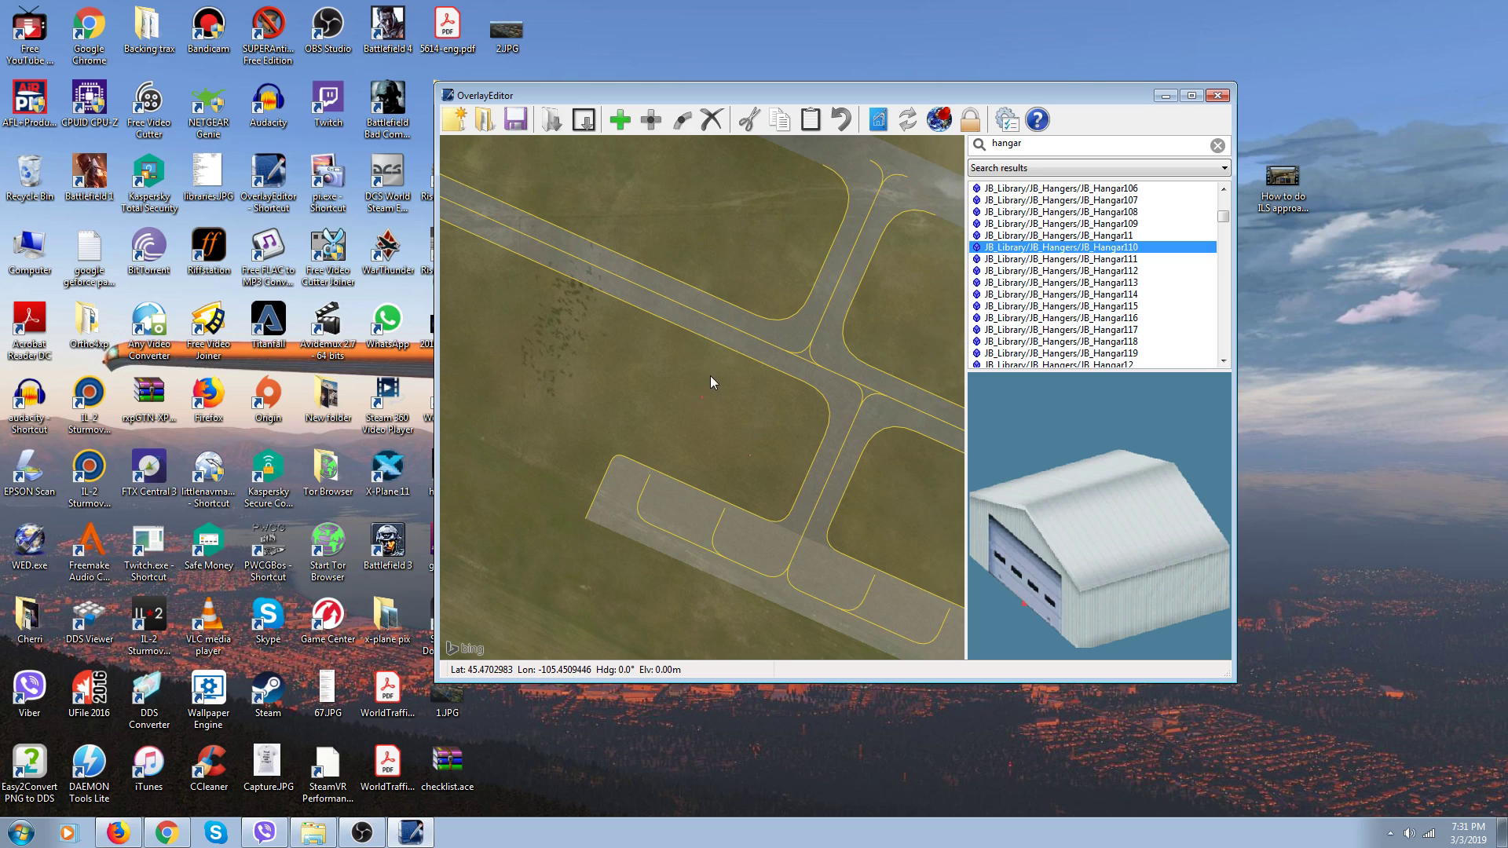
pyautogui.click(624, 119)
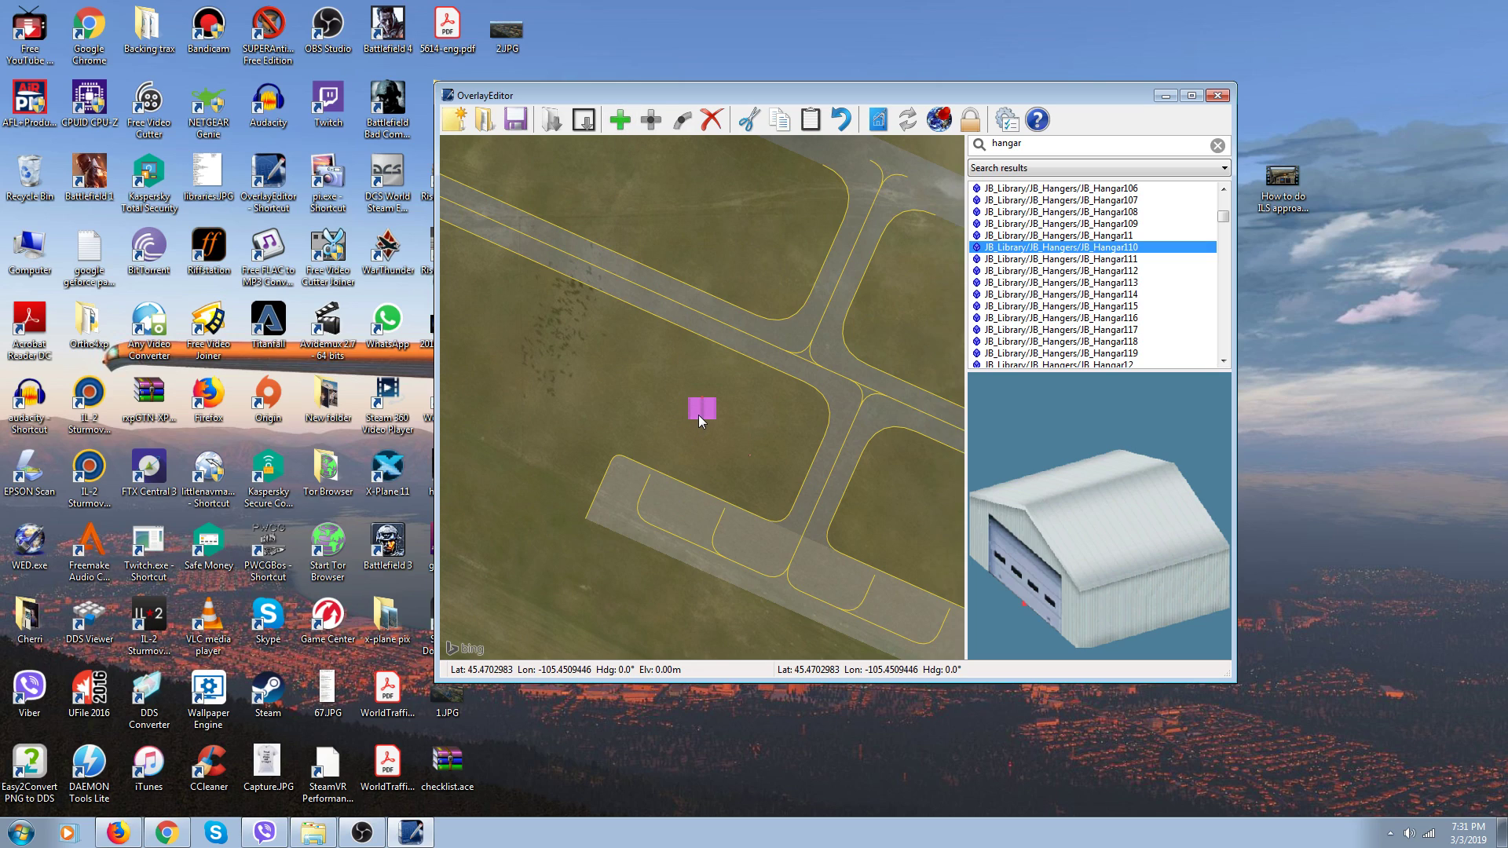
# Rotate the hangar counterclockwise and back clockwise to a heading of 6°, nudge it slightly west and deselect it
pyautogui.press('q')
pyautogui.press('q')
pyautogui.press('q')
pyautogui.press('q')
pyautogui.press('q')
pyautogui.press('q')
pyautogui.press('q')
pyautogui.press('q')
pyautogui.press('q')
pyautogui.press('q')
pyautogui.press('q')
pyautogui.press('q')
pyautogui.press('q')
pyautogui.press('q')
pyautogui.press('q')
pyautogui.press('q')
pyautogui.press('q')
pyautogui.press('q')
pyautogui.press('q')
pyautogui.press('q')
pyautogui.press('q')
pyautogui.press('e')
pyautogui.press('e')
pyautogui.press('e')
pyautogui.press('e')
pyautogui.press('e')
pyautogui.press('e')
pyautogui.press('e')
pyautogui.press('e')
pyautogui.press('e')
pyautogui.press('e')
pyautogui.press('e')
pyautogui.press('e')
pyautogui.press('e')
pyautogui.press('e')
pyautogui.press('e')
pyautogui.press('e')
pyautogui.press('e')
pyautogui.press('e')
pyautogui.press('e')
pyautogui.press('e')
pyautogui.press('e')
pyautogui.press('e')
pyautogui.press('e')
pyautogui.press('e')
pyautogui.press('e')
pyautogui.press('e')
pyautogui.press('e')
pyautogui.press('e')
pyautogui.press('e')
pyautogui.press('e')
pyautogui.press('Left')
pyautogui.click(822, 436)
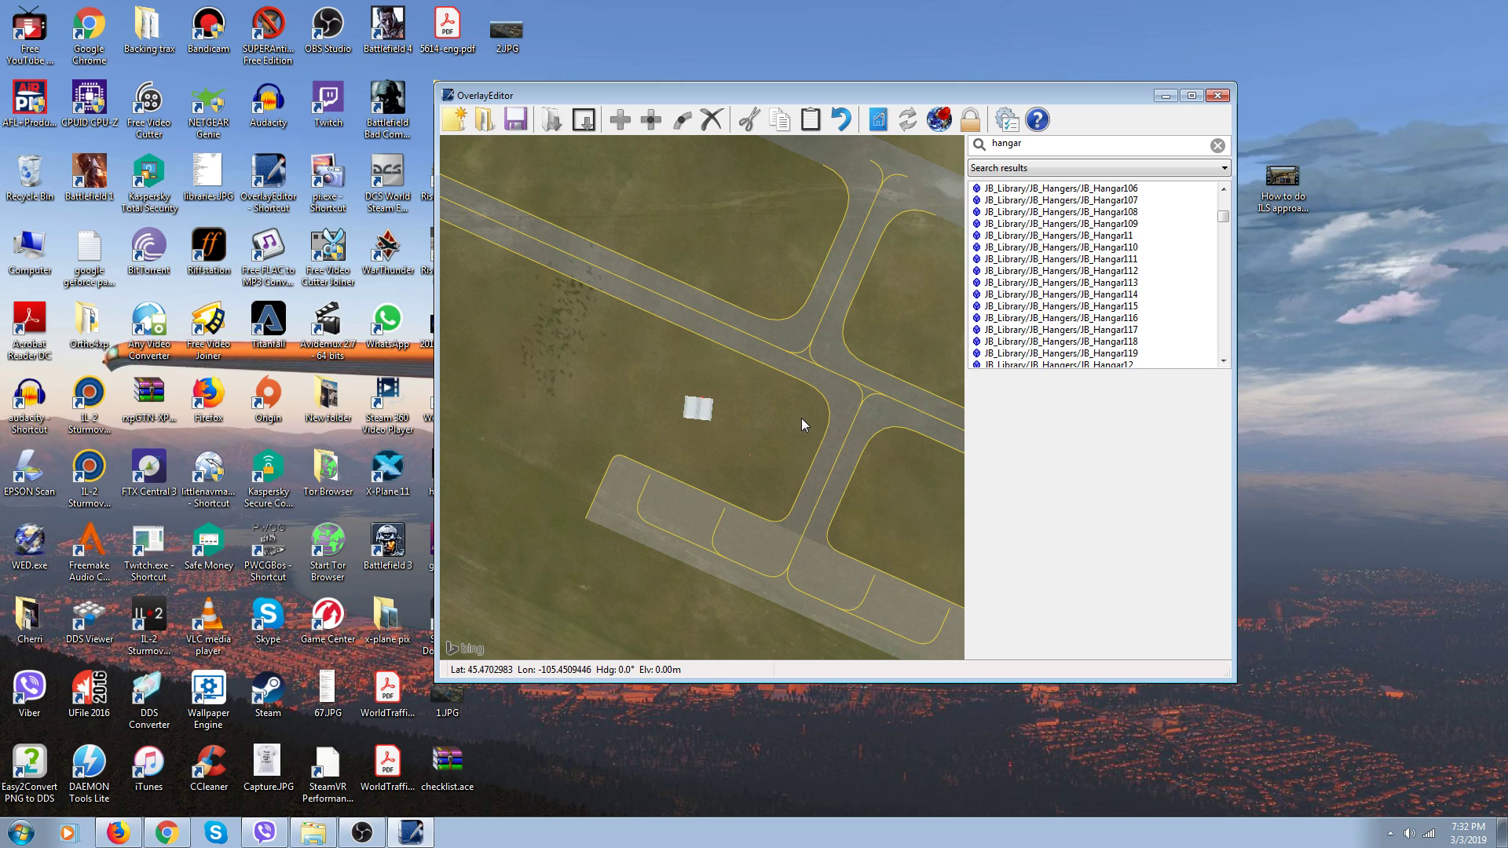
# Reselect the hangar and rotate it clockwise to a heading of 19°
pyautogui.click(699, 409)
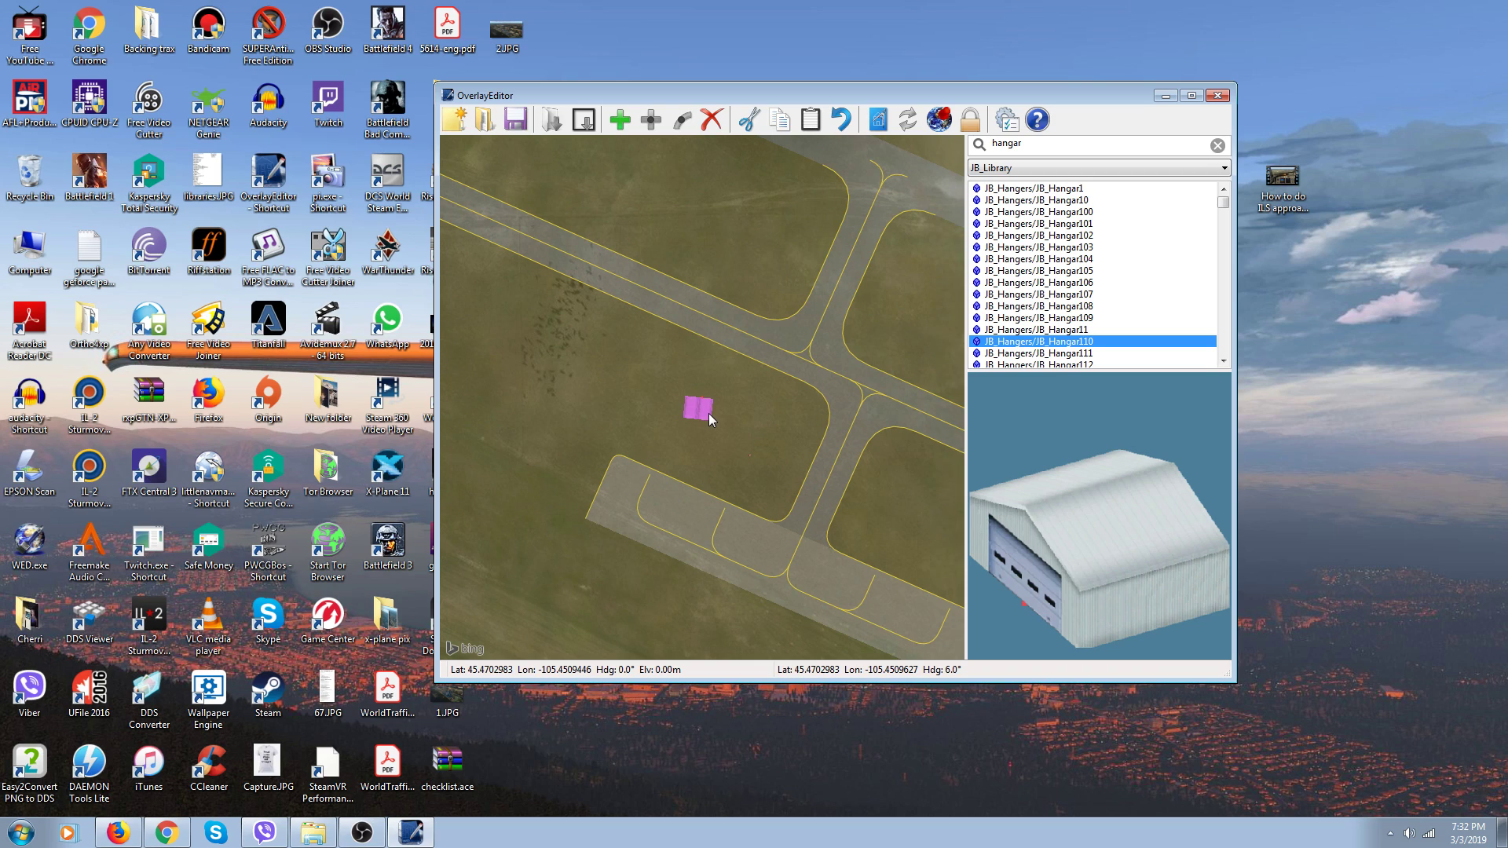
pyautogui.press('e')
pyautogui.press('e')
pyautogui.press('e')
pyautogui.press('e')
pyautogui.press('e')
pyautogui.press('e')
pyautogui.press('e')
pyautogui.press('e')
pyautogui.press('e')
pyautogui.press('e')
pyautogui.press('e')
pyautogui.press('e')
pyautogui.scroll(3, 712, 416)
pyautogui.scroll(-1, 712, 422)
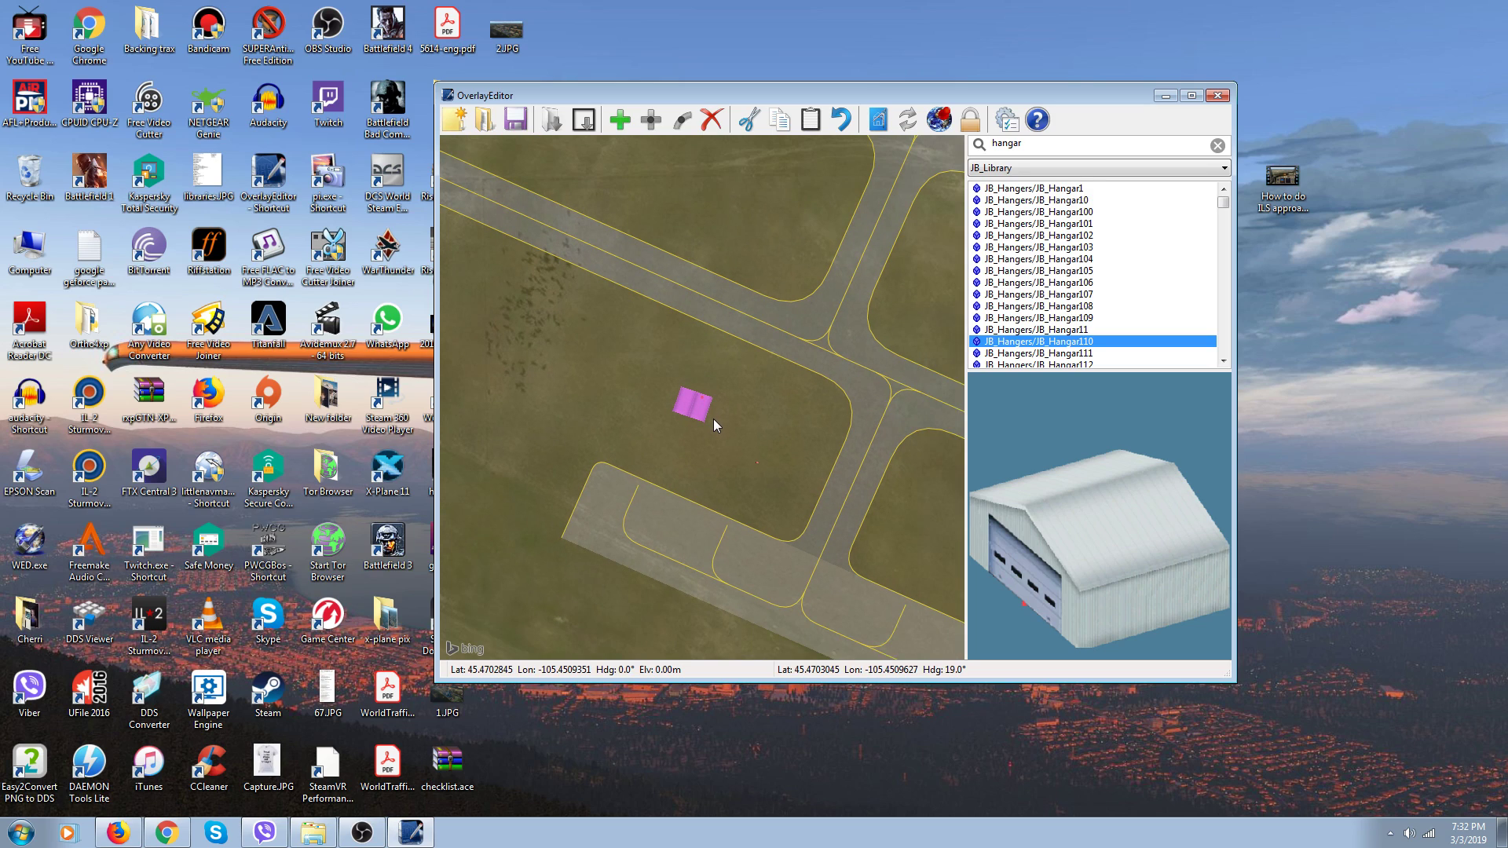
# Rotate the hangar to a heading of 7° and move it east to the edge of the taxiway leading to the apron
pyautogui.press('q')
pyautogui.press('q')
pyautogui.press('q')
pyautogui.press('q')
pyautogui.press('q')
pyautogui.press('q')
pyautogui.press('q')
pyautogui.press('q')
pyautogui.press('q')
pyautogui.press('q')
pyautogui.press('q')
pyautogui.press('q')
pyautogui.press('q')
pyautogui.press('q')
pyautogui.press('q')
pyautogui.press('q')
pyautogui.press('q')
pyautogui.press('q')
pyautogui.press('q')
pyautogui.press('q')
pyautogui.press('e')
pyautogui.press('e')
pyautogui.press('e')
pyautogui.press('e')
pyautogui.press('e')
pyautogui.press('e')
pyautogui.press('e')
pyautogui.press('e')
pyautogui.press('e')
pyautogui.press('e')
pyautogui.press('e')
pyautogui.press('e')
pyautogui.press('e')
pyautogui.press('e')
pyautogui.press('e')
pyautogui.press('e')
pyautogui.moveTo(702, 413); pyautogui.dragTo(738, 426)
pyautogui.moveTo(790, 470); pyautogui.dragTo(823, 418)
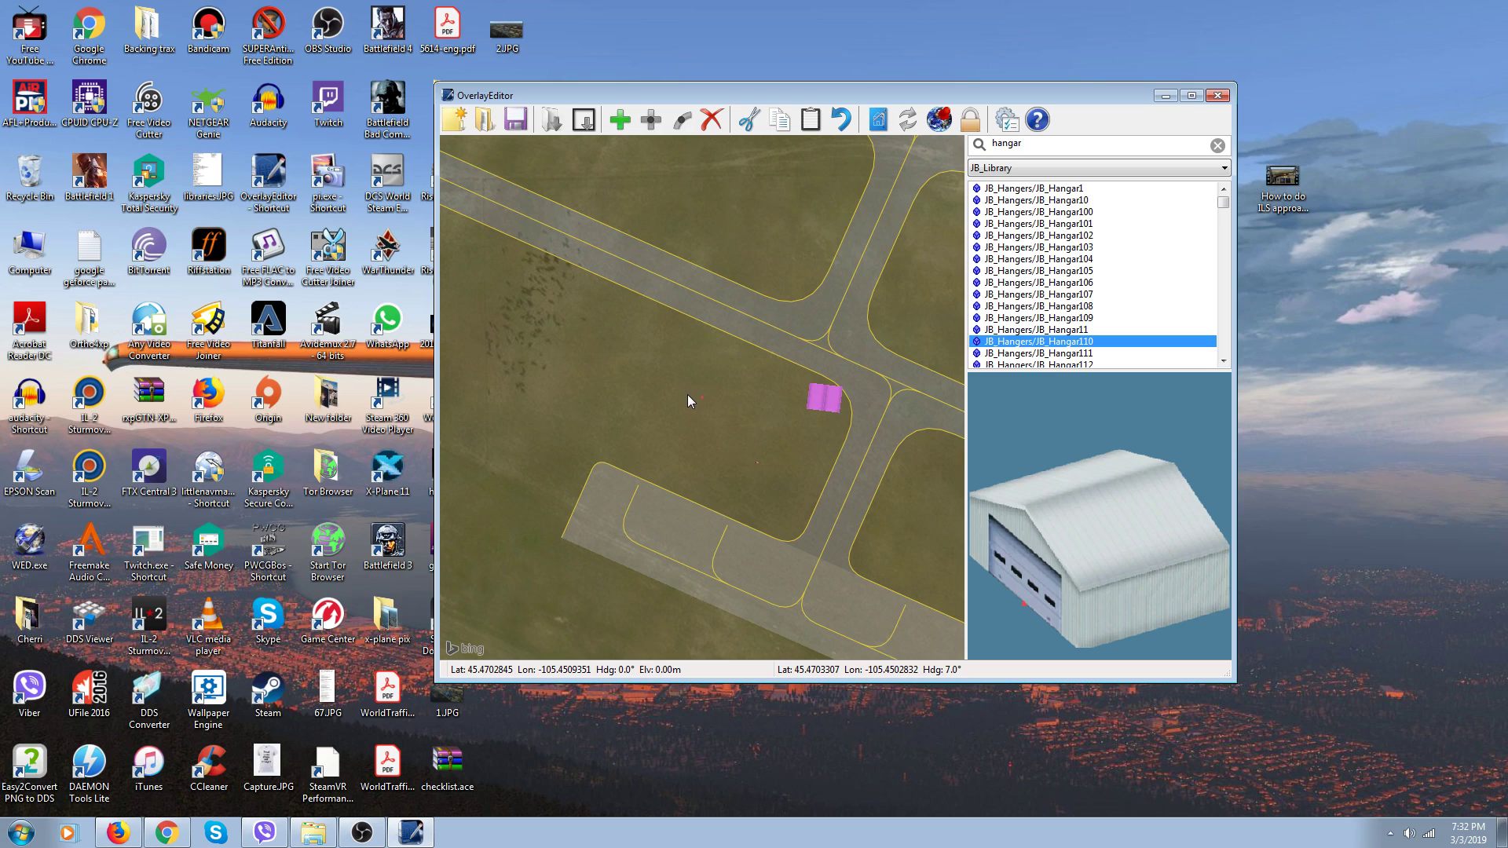
# Rotate the hangar to a heading of 328° and place it on the grass north of the apron, west of the connecting taxiway
pyautogui.press('q')
pyautogui.press('q')
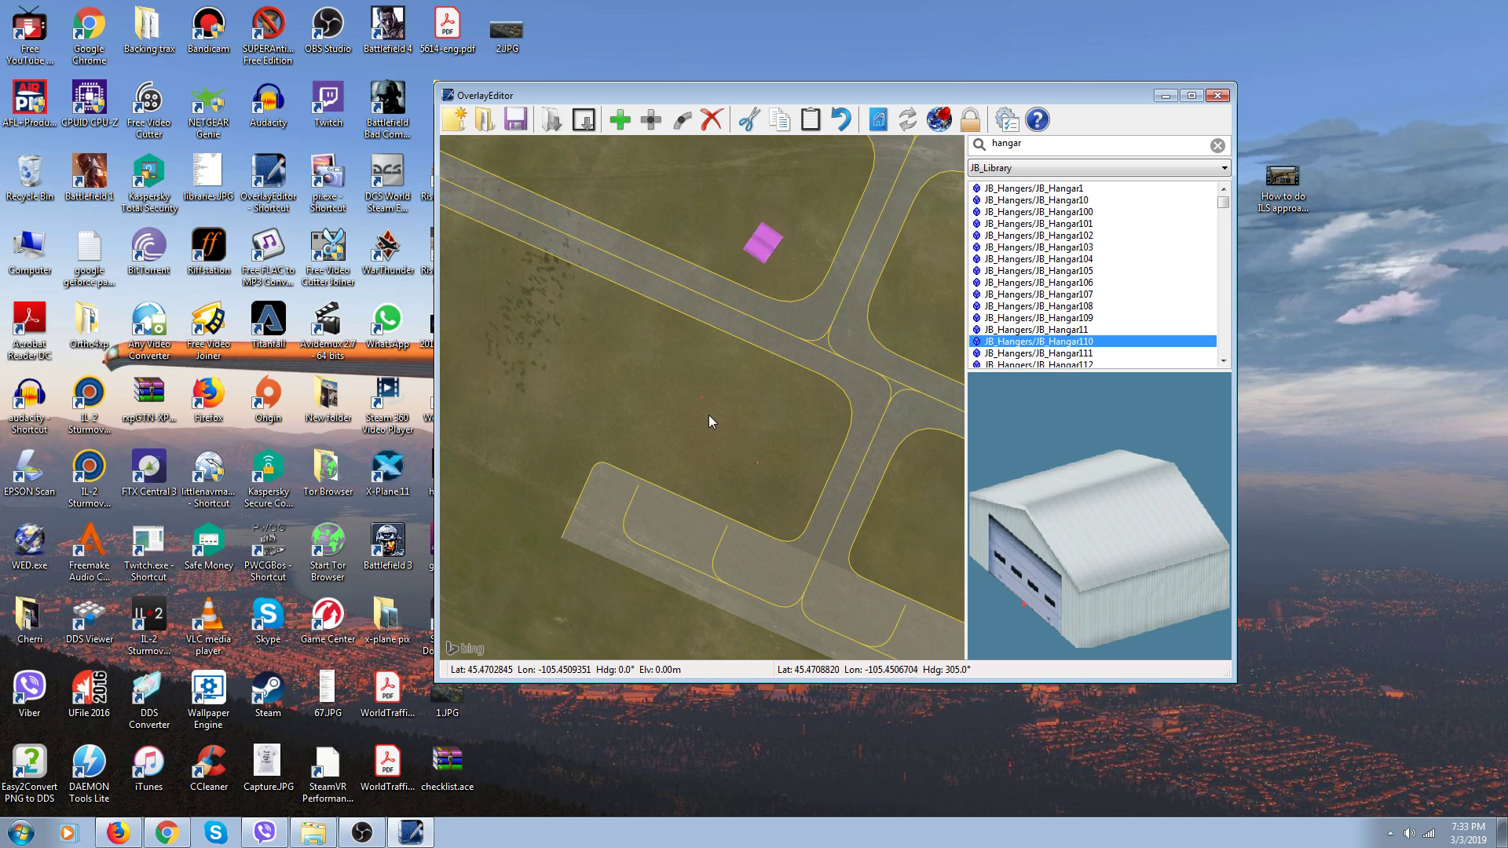
pyautogui.press('e')
pyautogui.press('e')
pyautogui.press('e')
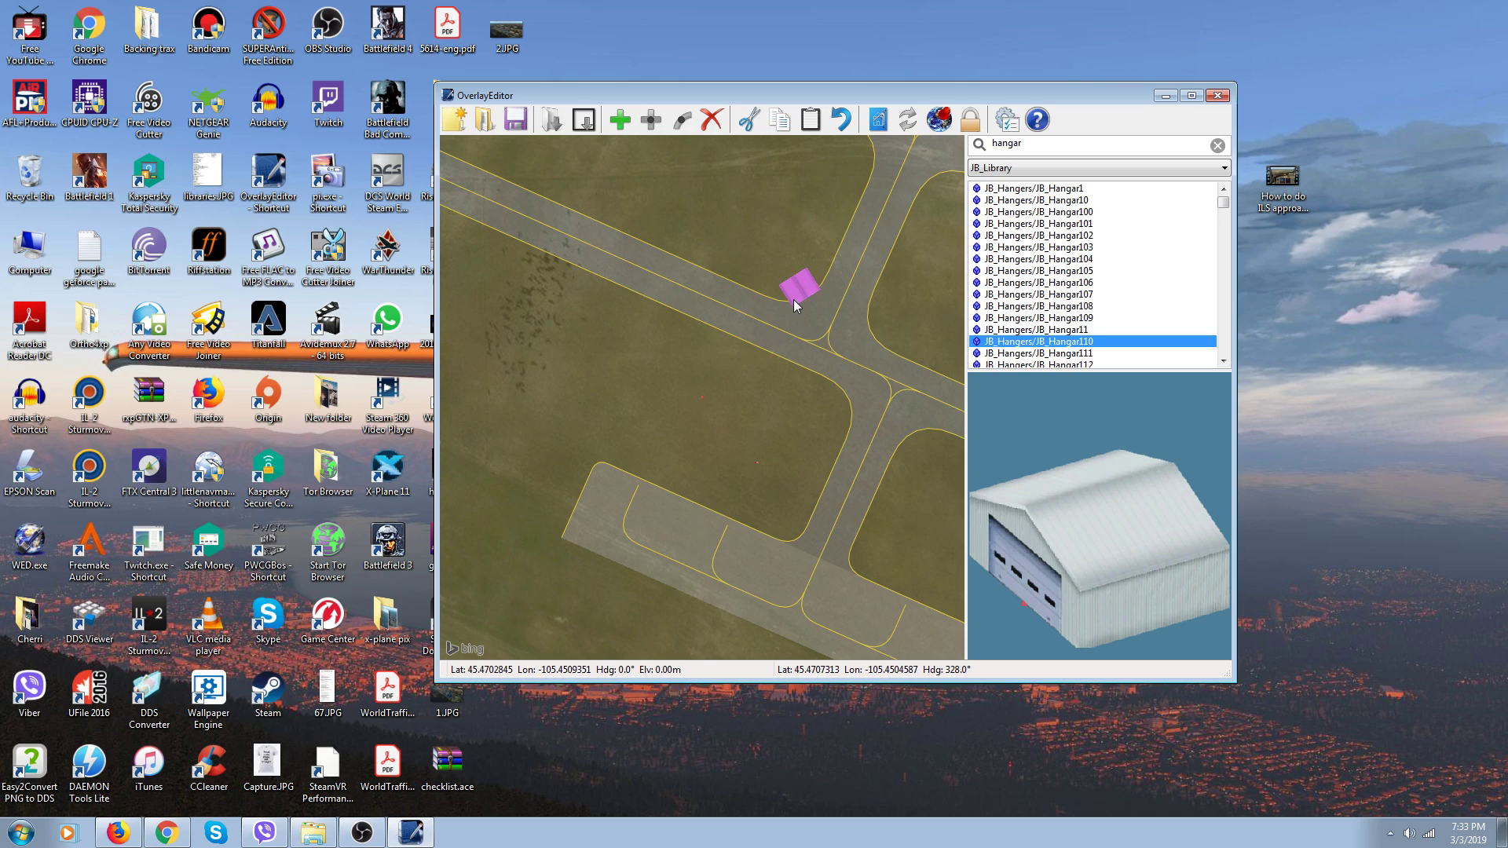
pyautogui.moveTo(793, 300); pyautogui.dragTo(703, 407)
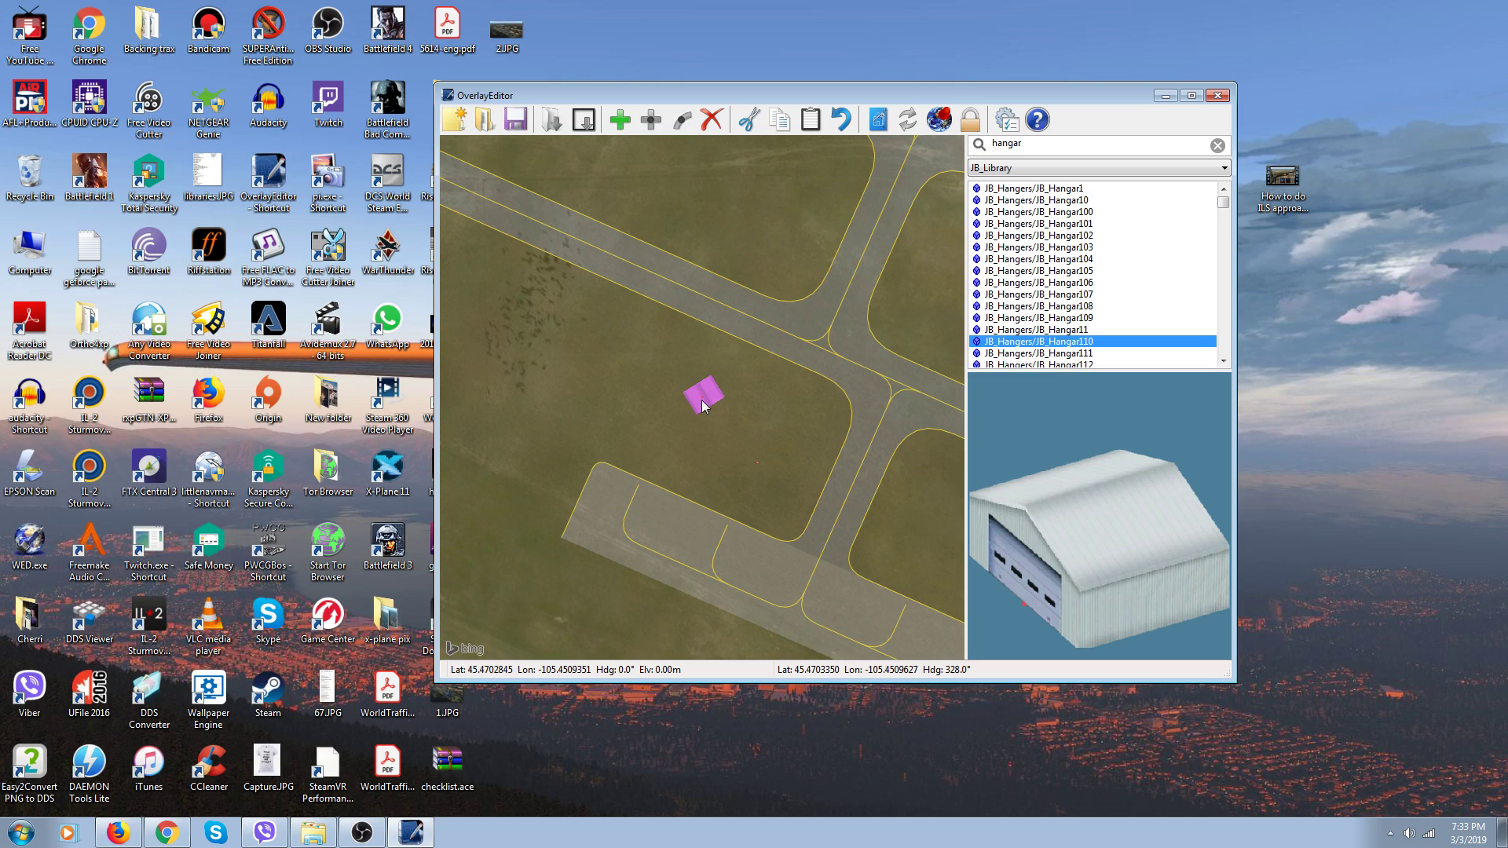
# Rotate the hangar back and forth to a heading of 357° and move it onto the grass just south of the apron's western part
pyautogui.press('e')
pyautogui.press('e')
pyautogui.press('e')
pyautogui.press('e')
pyautogui.press('e')
pyautogui.press('e')
pyautogui.press('e')
pyautogui.press('e')
pyautogui.press('e')
pyautogui.press('e')
pyautogui.press('e')
pyautogui.press('e')
pyautogui.press('e')
pyautogui.press('e')
pyautogui.press('e')
pyautogui.press('e')
pyautogui.press('e')
pyautogui.press('e')
pyautogui.press('e')
pyautogui.press('e')
pyautogui.press('q')
pyautogui.press('q')
pyautogui.press('q')
pyautogui.press('q')
pyautogui.press('q')
pyautogui.press('q')
pyautogui.press('q')
pyautogui.press('q')
pyautogui.press('q')
pyautogui.press('q')
pyautogui.press('q')
pyautogui.press('q')
pyautogui.press('q')
pyautogui.press('q')
pyautogui.press('q')
pyautogui.press('q')
pyautogui.press('q')
pyautogui.press('q')
pyautogui.press('q')
pyautogui.press('q')
pyautogui.press('e')
pyautogui.press('e')
pyautogui.press('e')
pyautogui.press('e')
pyautogui.press('e')
pyautogui.press('e')
pyautogui.press('e')
pyautogui.press('e')
pyautogui.press('e')
pyautogui.press('e')
pyautogui.press('e')
pyautogui.press('e')
pyautogui.press('e')
pyautogui.press('e')
pyautogui.press('e')
pyautogui.press('e')
pyautogui.press('e')
pyautogui.press('e')
pyautogui.press('e')
pyautogui.press('e')
pyautogui.press('e')
pyautogui.press('e')
pyautogui.press('e')
pyautogui.press('e')
pyautogui.press('e')
pyautogui.press('e')
pyautogui.press('e')
pyautogui.press('e')
pyautogui.press('e')
pyautogui.press('e')
pyautogui.press('e')
pyautogui.press('e')
pyautogui.press('e')
pyautogui.press('q')
pyautogui.press('q')
pyautogui.press('q')
pyautogui.press('q')
pyautogui.press('q')
pyautogui.press('q')
pyautogui.press('q')
pyautogui.press('q')
pyautogui.press('q')
pyautogui.press('q')
pyautogui.press('q')
pyautogui.press('q')
pyautogui.press('q')
pyautogui.press('q')
pyautogui.press('q')
pyautogui.press('q')
pyautogui.press('q')
pyautogui.press('q')
pyautogui.press('q')
pyautogui.press('q')
pyautogui.moveTo(704, 399); pyautogui.dragTo(638, 593)
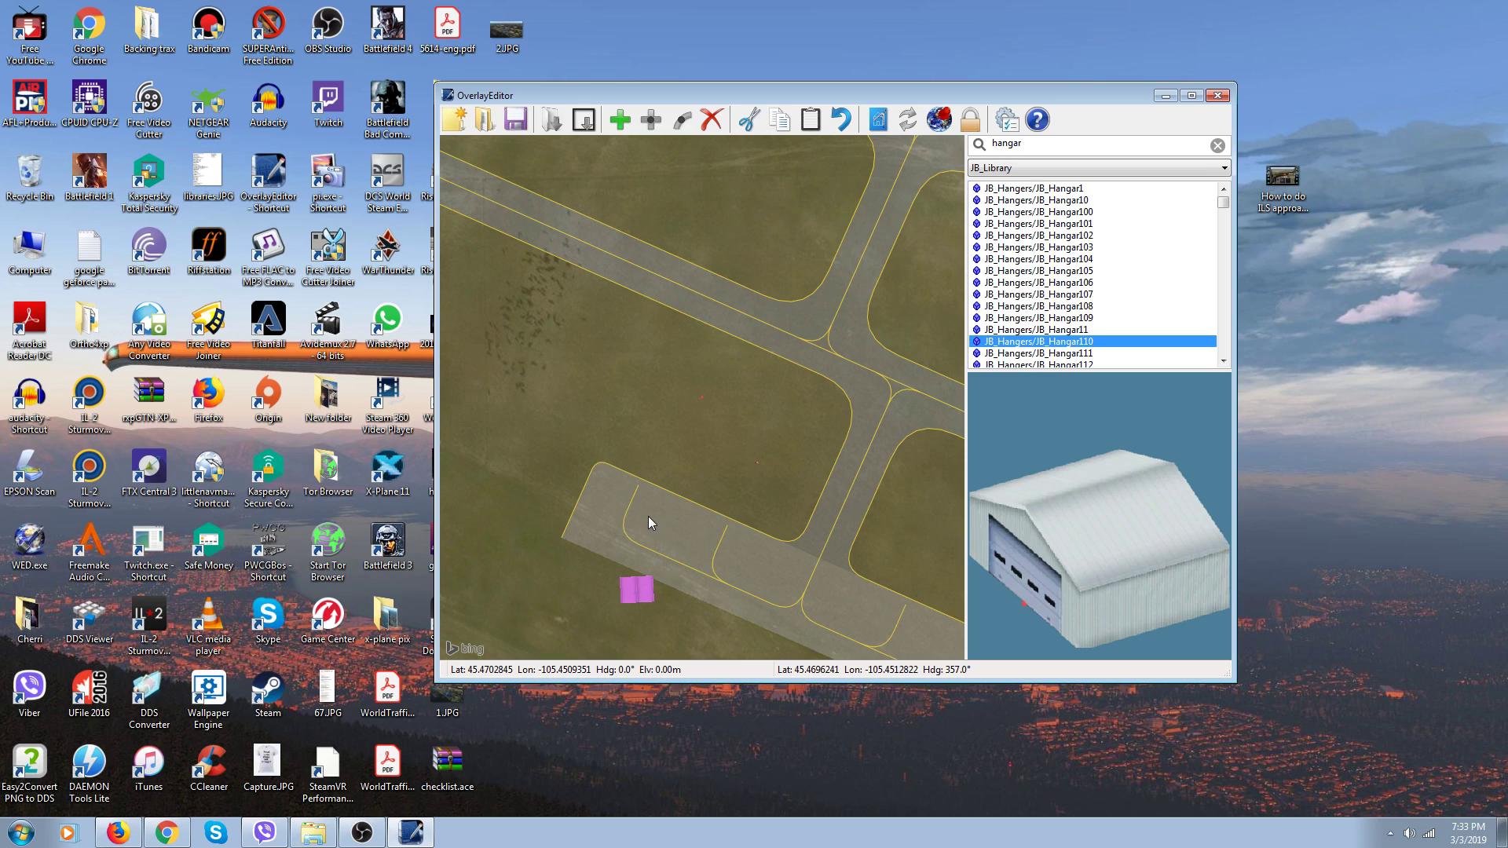
# Rotate the hangar clockwise to a heading of 31° and place it on the grass at the apron's southwest corner
pyautogui.scroll(-2, 658, 523)
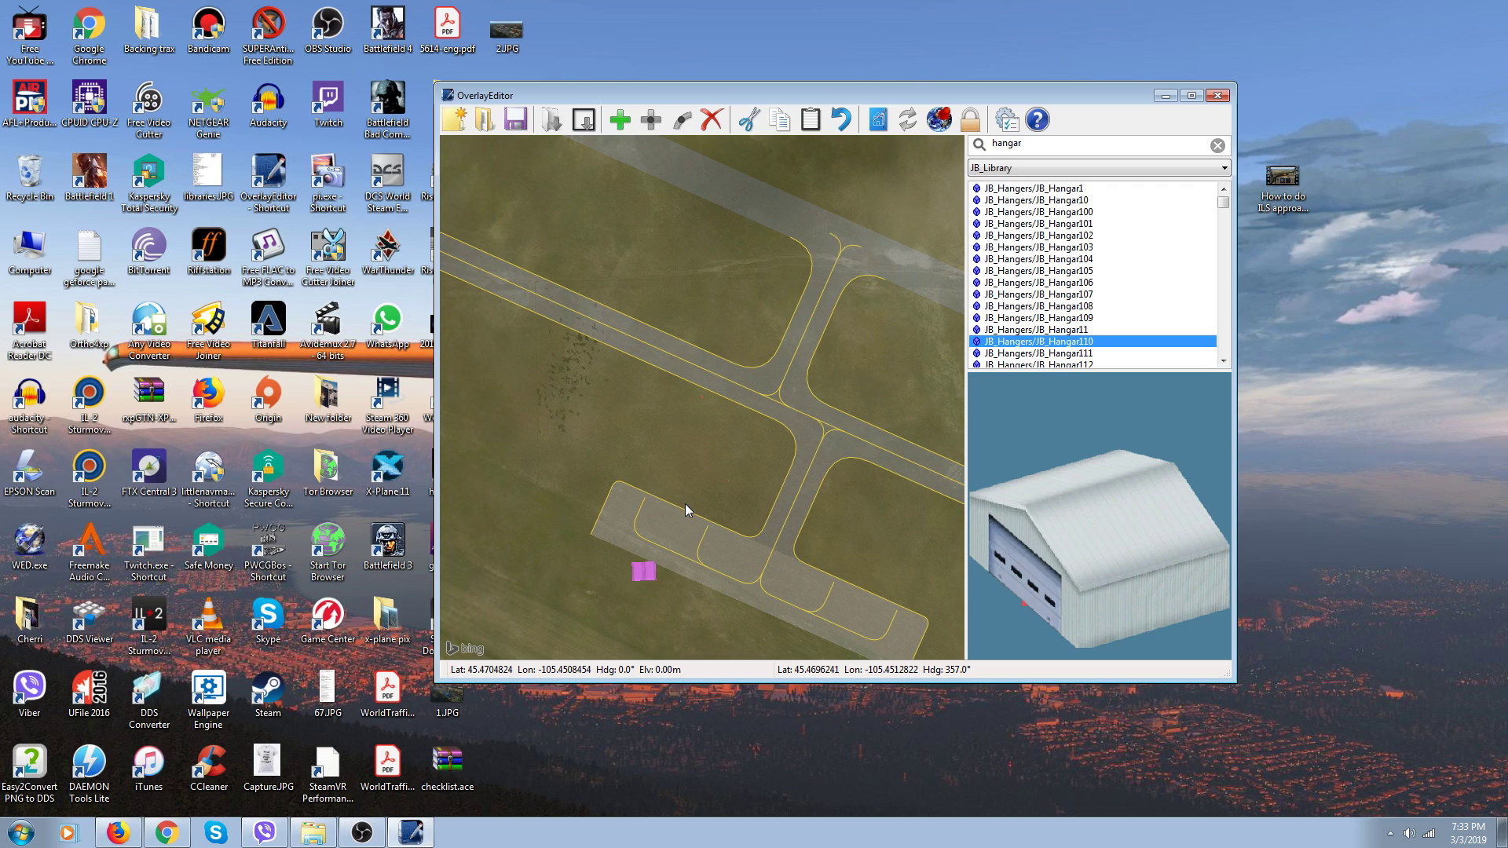
pyautogui.press('Down')
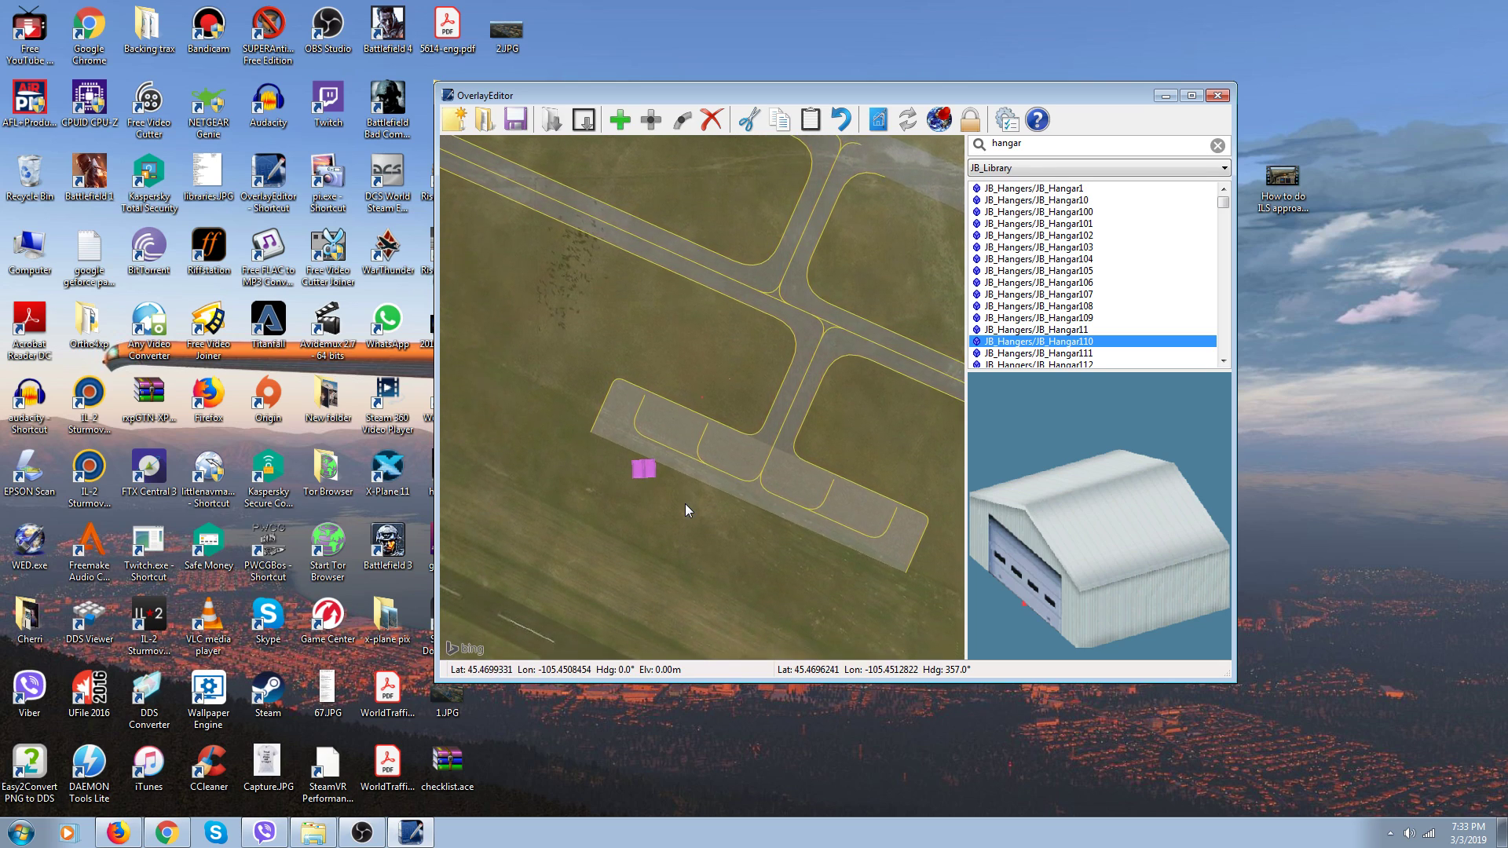
pyautogui.press('Down')
pyautogui.press('Left')
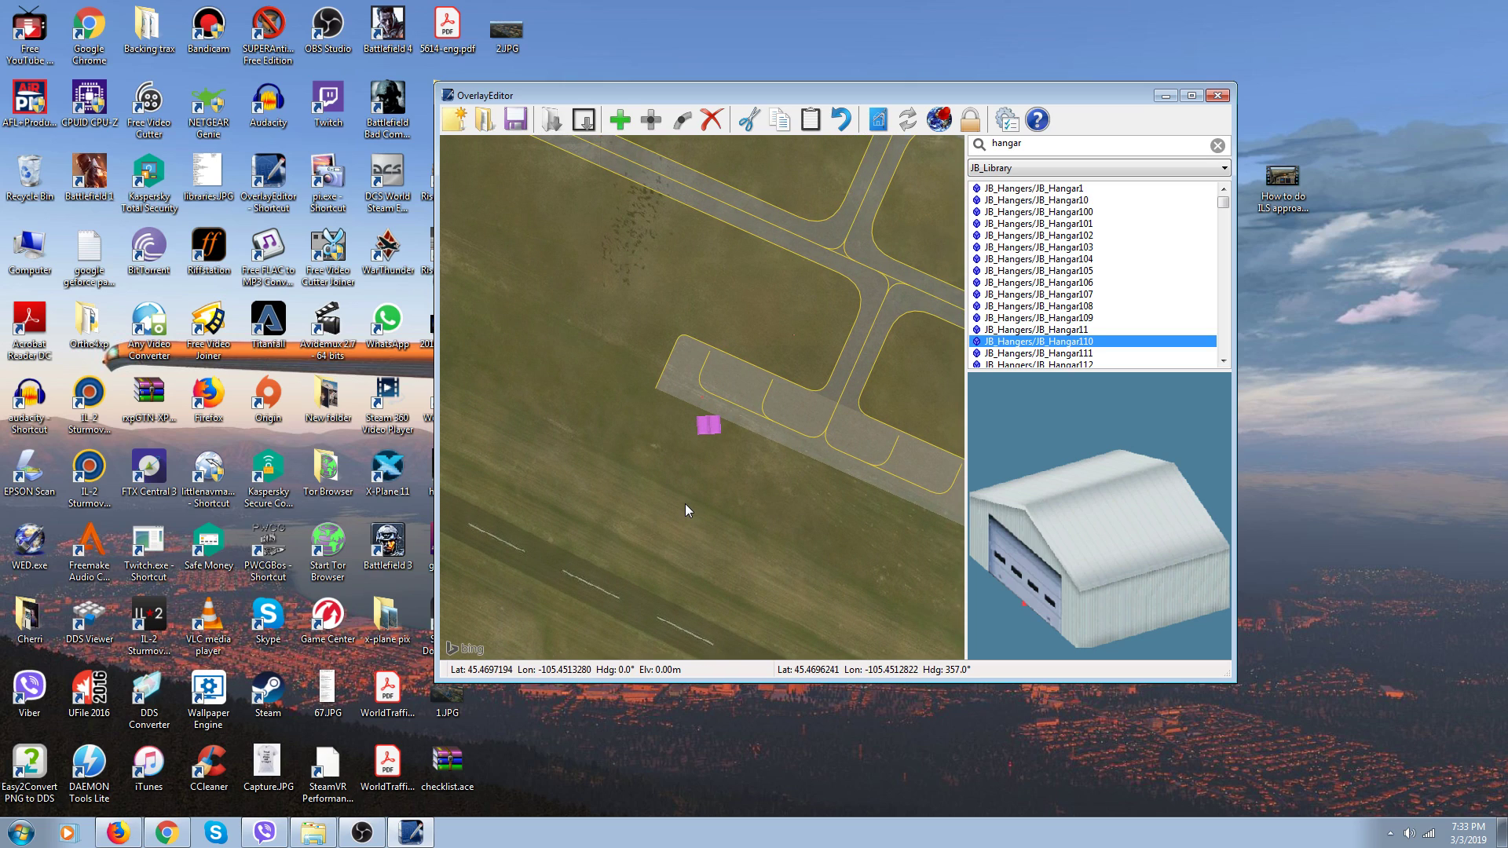
pyautogui.press('Up')
pyautogui.press('Up')
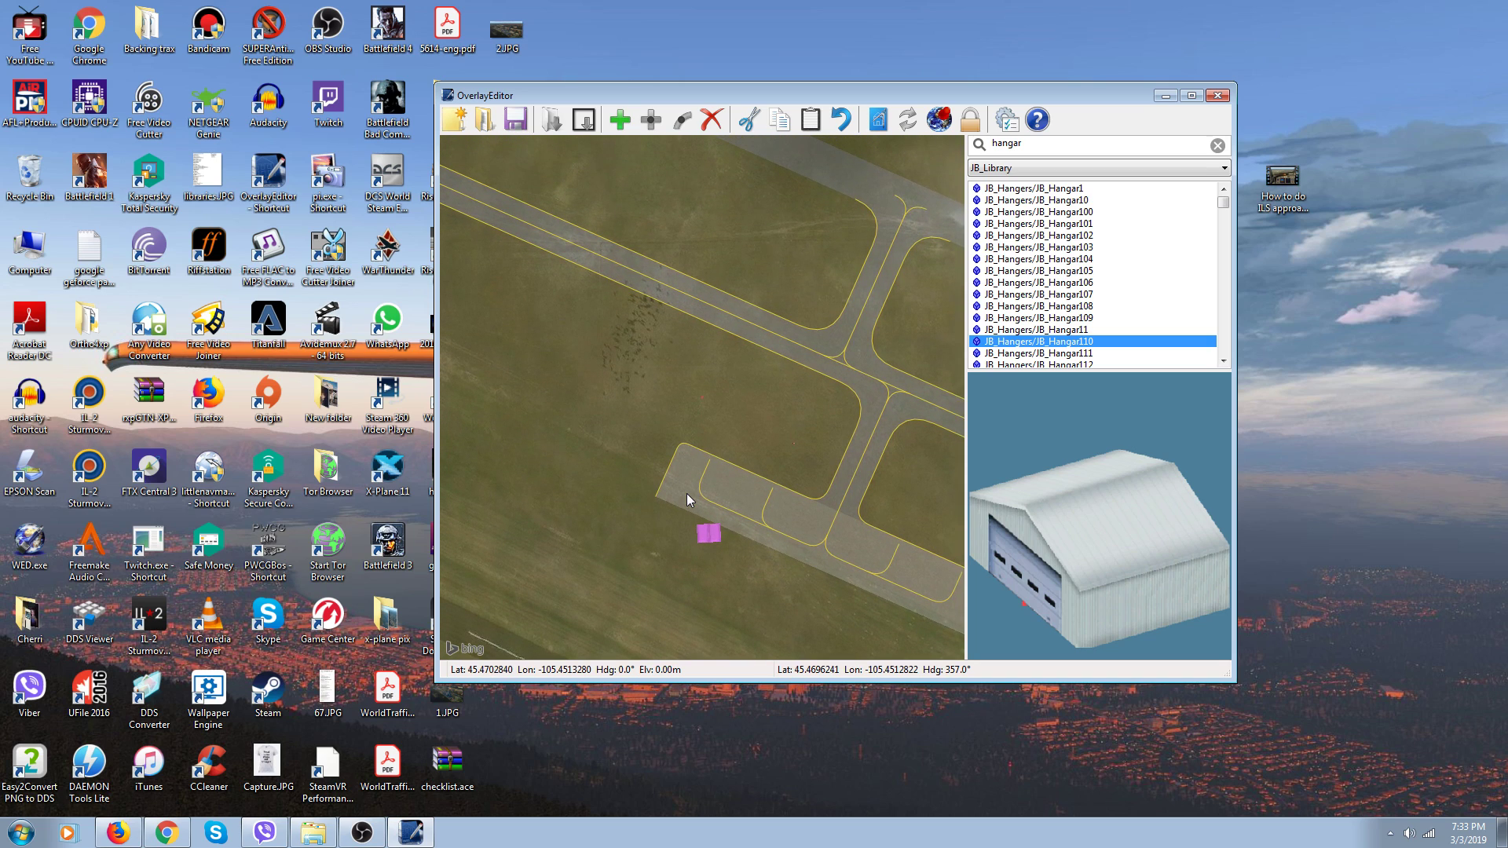
pyautogui.press('Down')
pyautogui.press('Up')
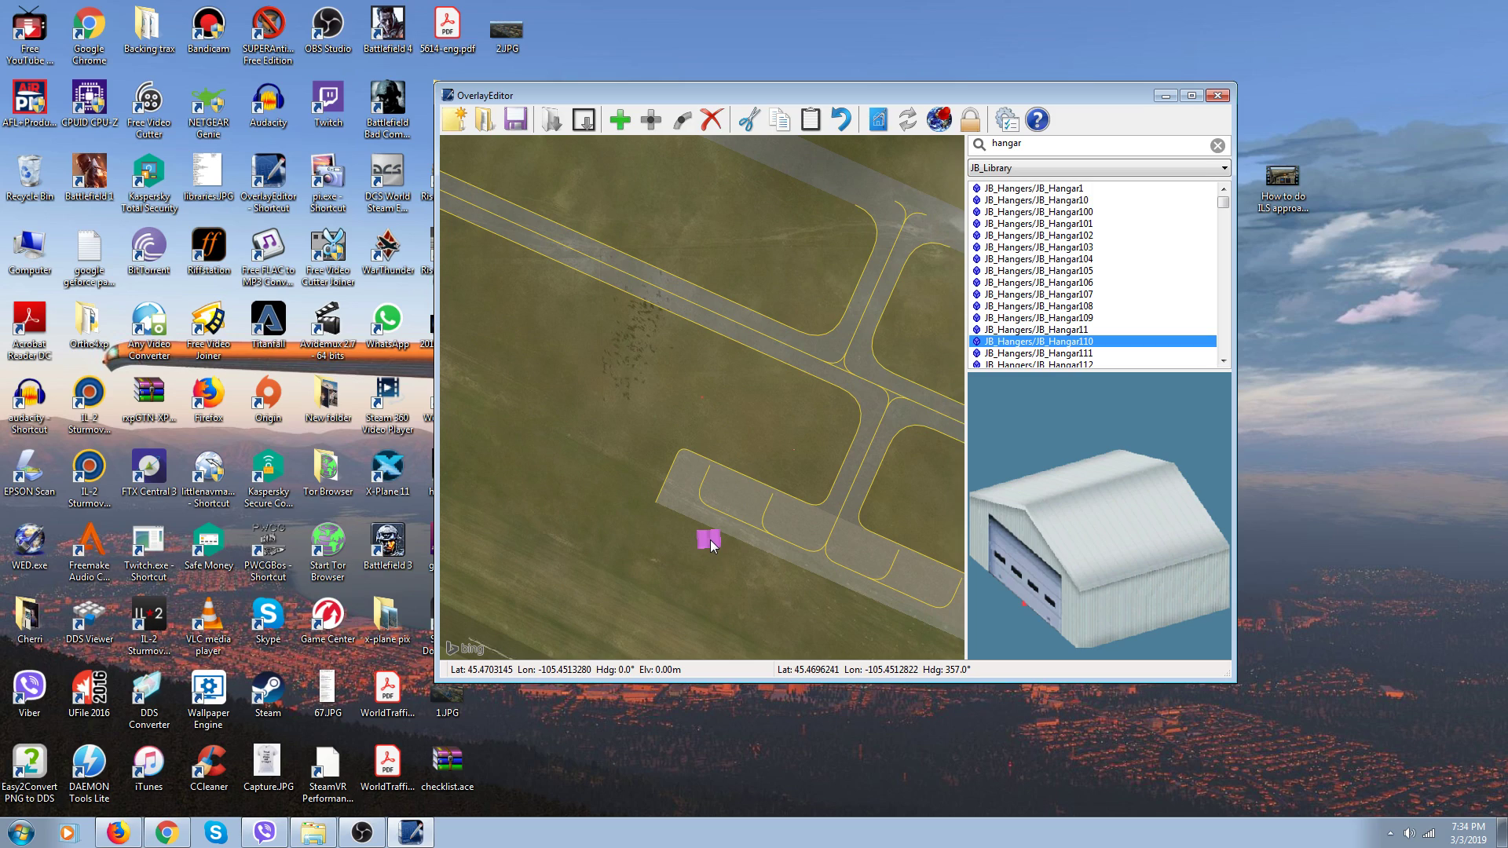
pyautogui.press('e')
pyautogui.press('e')
pyautogui.press('e')
pyautogui.press('e')
pyautogui.press('e')
pyautogui.press('e')
pyautogui.press('e')
pyautogui.press('e')
pyautogui.press('e')
pyautogui.press('e')
pyautogui.press('e')
pyautogui.press('e')
pyautogui.press('e')
pyautogui.press('e')
pyautogui.press('e')
pyautogui.press('e')
pyautogui.press('e')
pyautogui.press('e')
pyautogui.press('e')
pyautogui.press('e')
pyautogui.press('e')
pyautogui.press('e')
pyautogui.press('e')
pyautogui.press('e')
pyautogui.press('e')
pyautogui.press('e')
pyautogui.press('e')
pyautogui.press('e')
pyautogui.press('e')
pyautogui.press('e')
pyautogui.press('e')
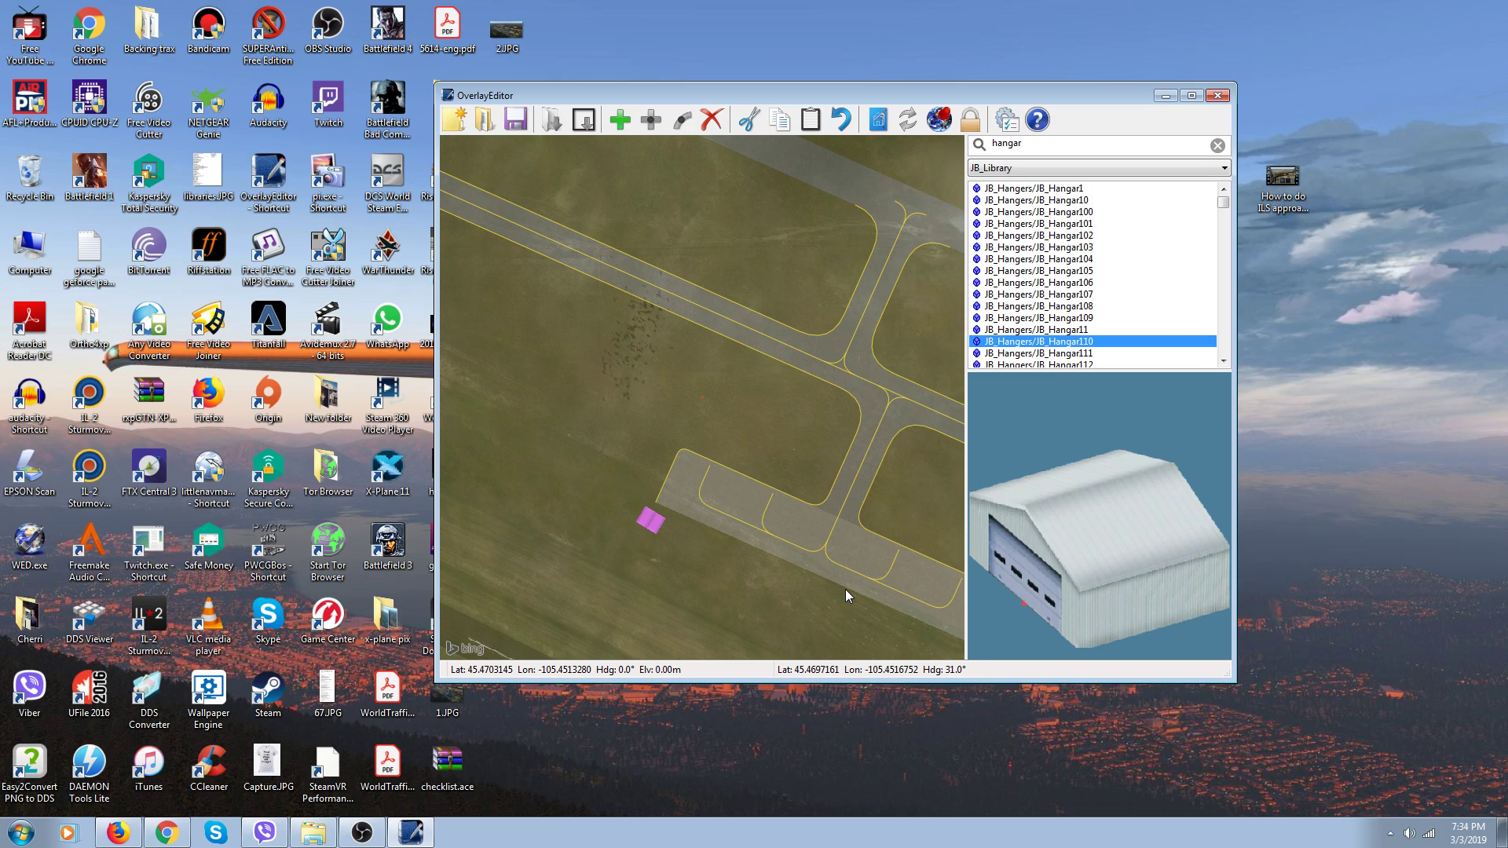
# Rotate the hangar counterclockwise and partly back clockwise, and move it onto the grass north of the apron's western end
pyautogui.press('q')
pyautogui.press('q')
pyautogui.press('q')
pyautogui.press('q')
pyautogui.press('q')
pyautogui.press('q')
pyautogui.press('q')
pyautogui.press('q')
pyautogui.press('q')
pyautogui.press('q')
pyautogui.press('q')
pyautogui.press('q')
pyautogui.press('q')
pyautogui.press('q')
pyautogui.press('q')
pyautogui.press('q')
pyautogui.press('q')
pyautogui.press('q')
pyautogui.press('q')
pyautogui.press('q')
pyautogui.press('q')
pyautogui.press('q')
pyautogui.press('q')
pyautogui.press('q')
pyautogui.press('q')
pyautogui.press('q')
pyautogui.press('q')
pyautogui.press('q')
pyautogui.press('q')
pyautogui.press('q')
pyautogui.press('e')
pyautogui.press('e')
pyautogui.press('e')
pyautogui.press('e')
pyautogui.press('e')
pyautogui.press('e')
pyautogui.press('e')
pyautogui.press('e')
pyautogui.press('e')
pyautogui.press('e')
pyautogui.press('e')
pyautogui.press('e')
pyautogui.press('e')
pyautogui.press('e')
pyautogui.press('e')
pyautogui.press('e')
pyautogui.press('e')
pyautogui.press('e')
pyautogui.press('e')
pyautogui.press('e')
pyautogui.press('e')
pyautogui.press('e')
pyautogui.moveTo(663, 530); pyautogui.dragTo(704, 406)
# Rotate the hangar counterclockwise to a heading of 352° and place it on the grass south of the apron's western end
pyautogui.press('q')
pyautogui.press('q')
pyautogui.press('q')
pyautogui.press('q')
pyautogui.press('q')
pyautogui.press('q')
pyautogui.press('q')
pyautogui.press('q')
pyautogui.press('q')
pyautogui.press('q')
pyautogui.press('q')
pyautogui.press('q')
pyautogui.press('q')
pyautogui.press('q')
pyautogui.press('q')
pyautogui.press('q')
pyautogui.press('q')
pyautogui.press('q')
pyautogui.press('q')
pyautogui.press('q')
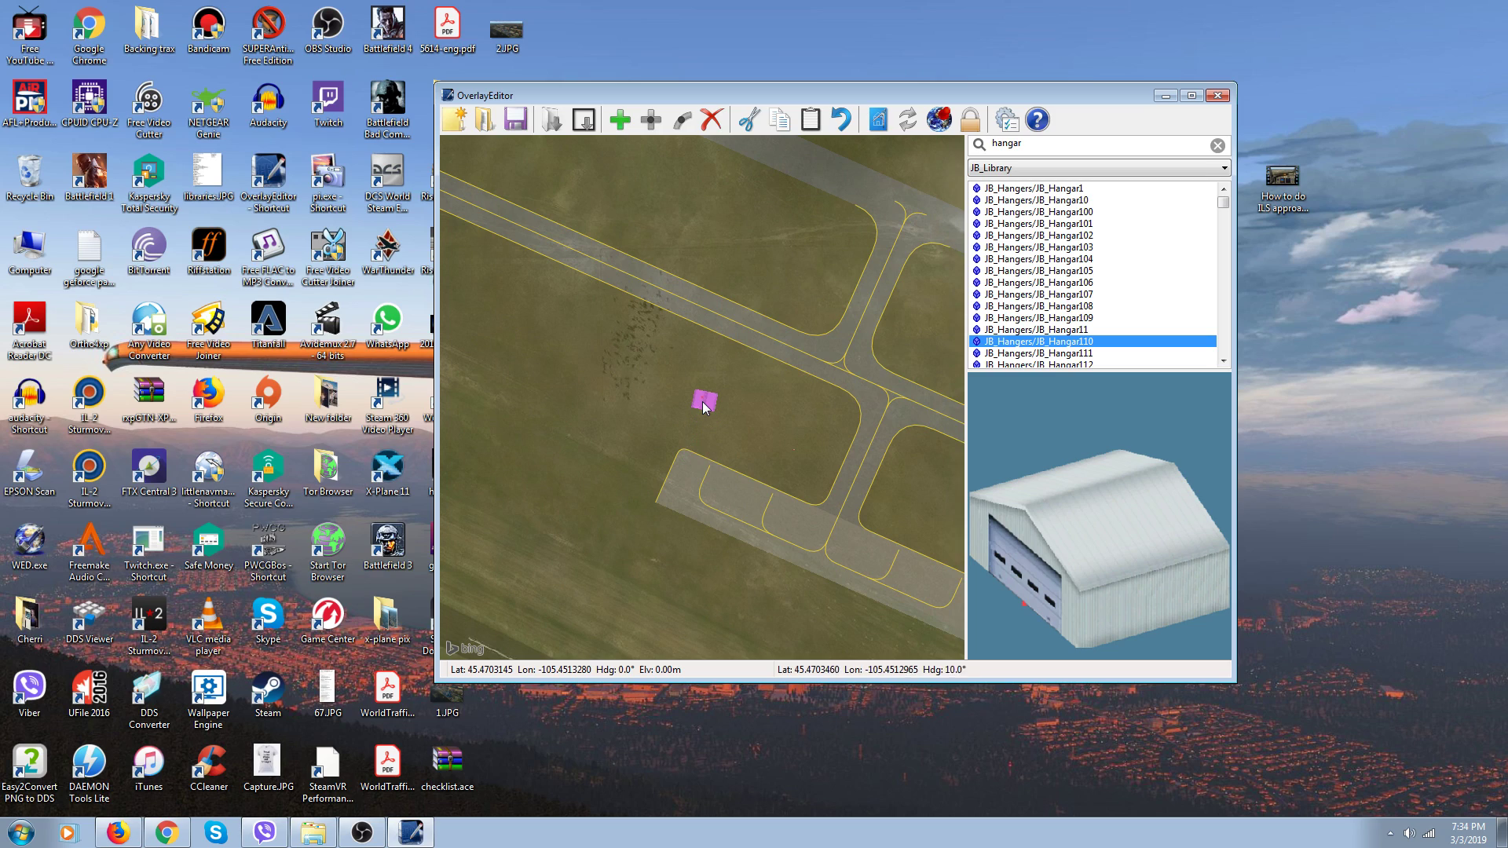
pyautogui.moveTo(704, 403); pyautogui.dragTo(696, 543)
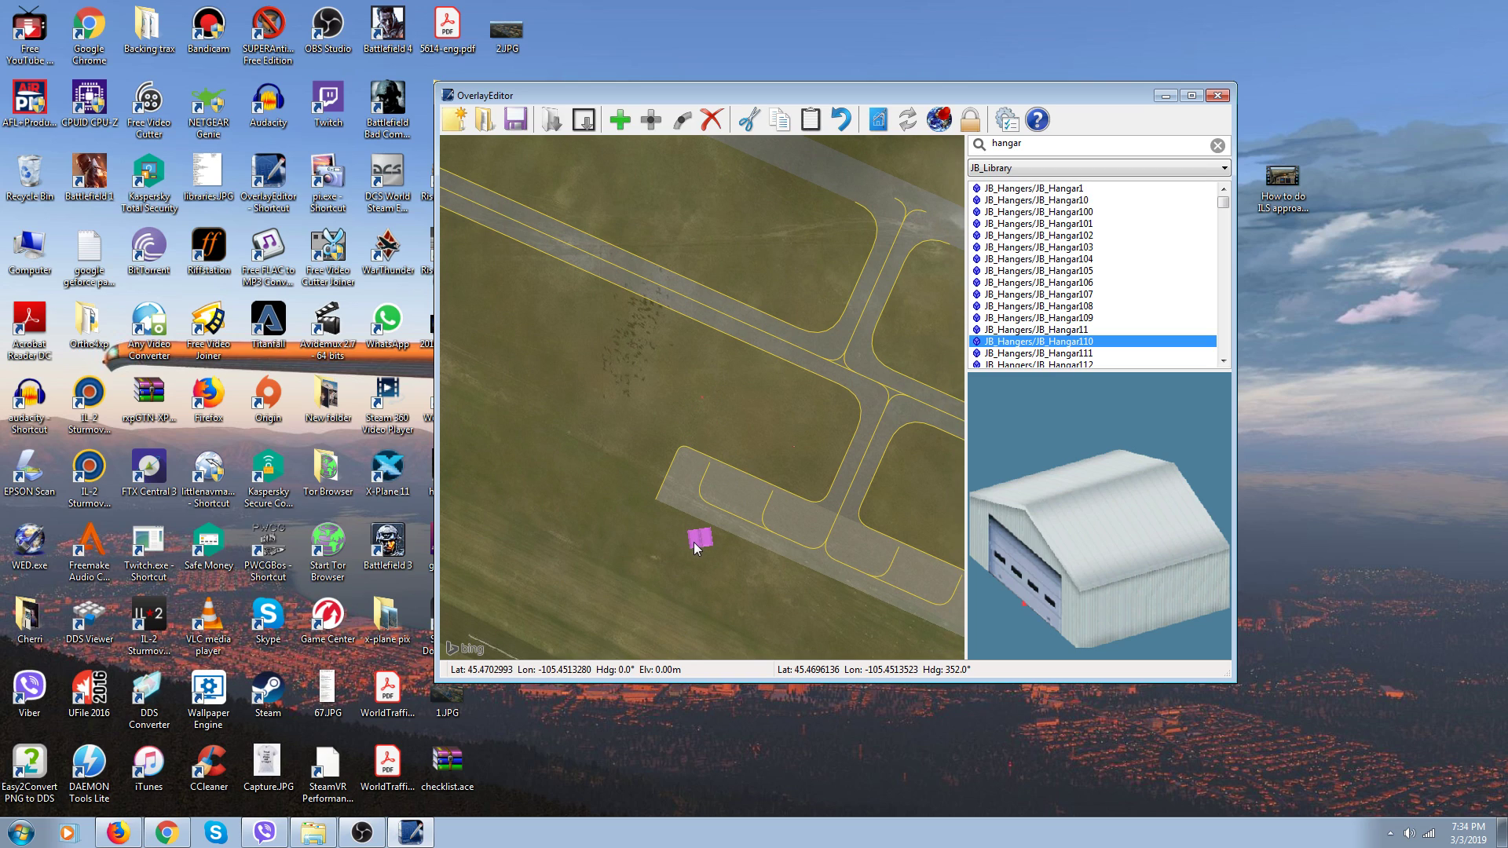
# Rotate the hangar clockwise to a heading of 27° so it lines up with the apron's southern edge, and deselect it
pyautogui.press('Down')
pyautogui.press('Down')
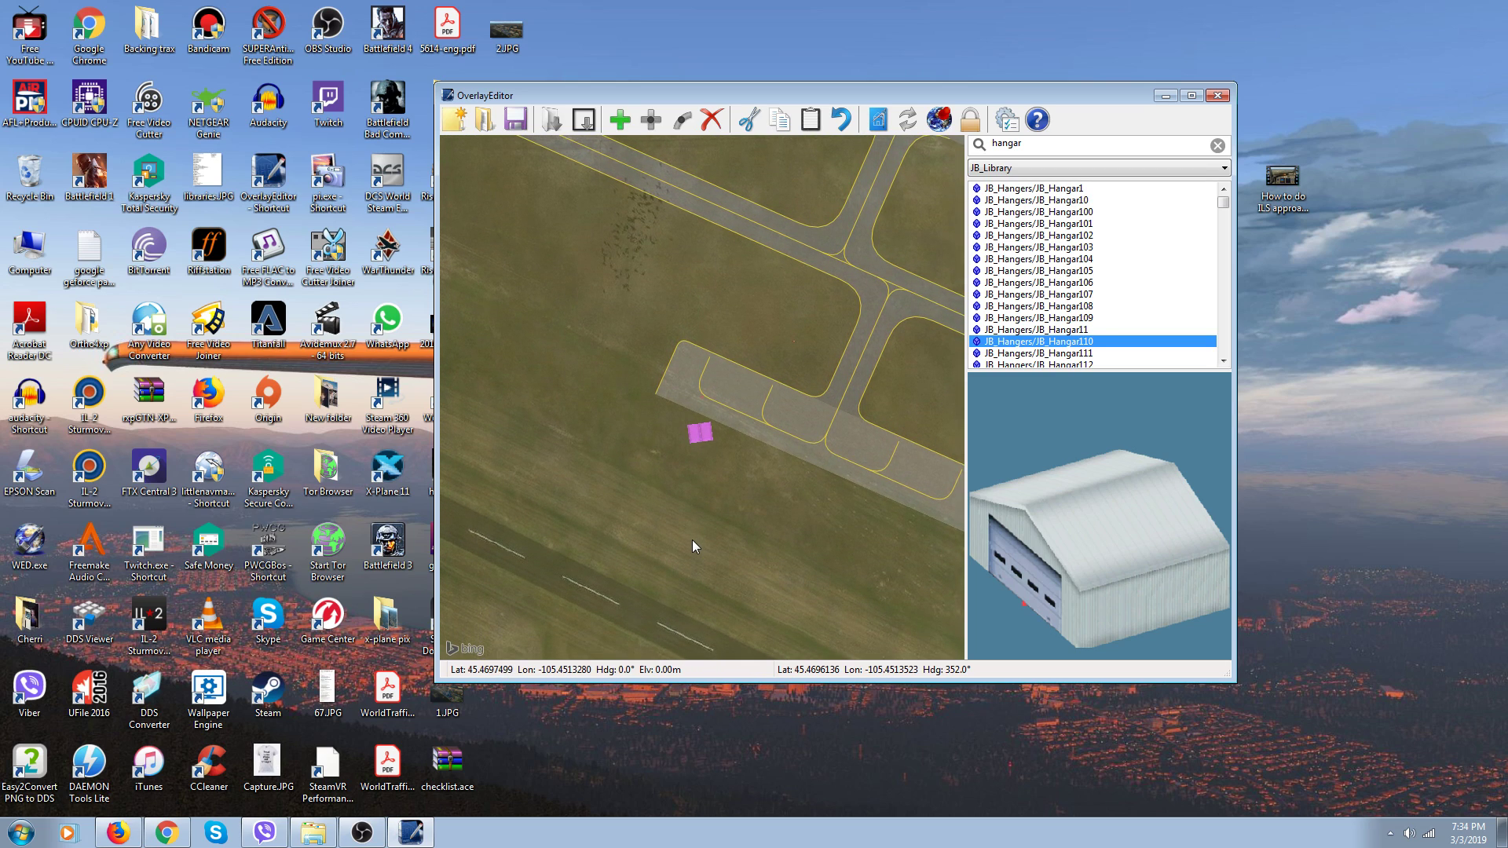
pyautogui.press('Down')
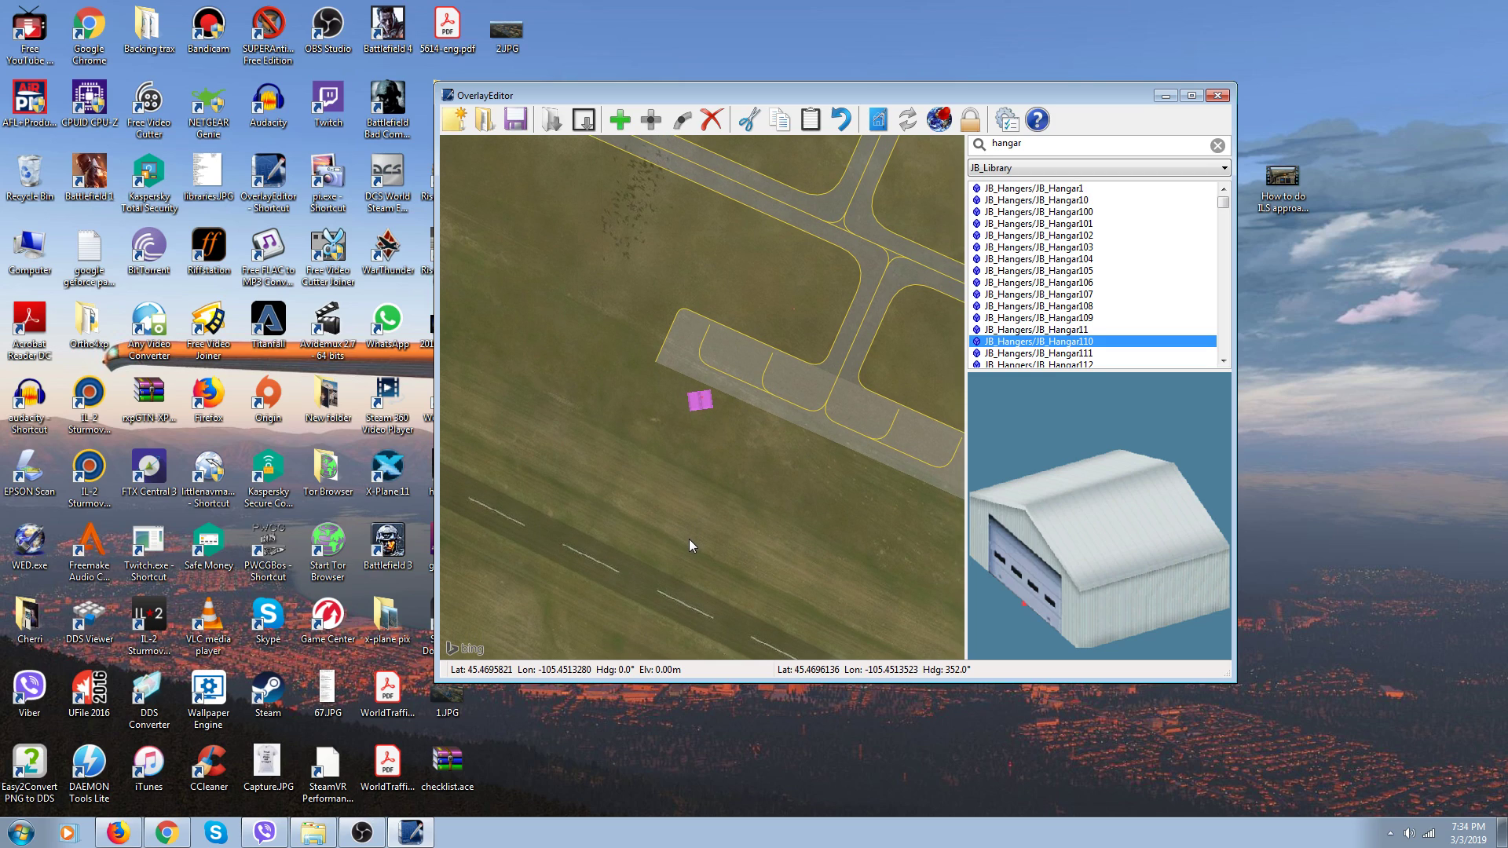
pyautogui.press('e')
pyautogui.press('e')
pyautogui.press('e')
pyautogui.press('e')
pyautogui.press('e')
pyautogui.press('e')
pyautogui.press('e')
pyautogui.press('e')
pyautogui.press('e')
pyautogui.press('e')
pyautogui.press('e')
pyautogui.press('e')
pyautogui.press('e')
pyautogui.press('e')
pyautogui.press('e')
pyautogui.press('e')
pyautogui.press('e')
pyautogui.press('e')
pyautogui.press('e')
pyautogui.press('e')
pyautogui.press('e')
pyautogui.press('e')
pyautogui.press('e')
pyautogui.press('e')
pyautogui.press('e')
pyautogui.press('e')
pyautogui.press('e')
pyautogui.press('e')
pyautogui.press('e')
pyautogui.press('e')
pyautogui.click(701, 482)
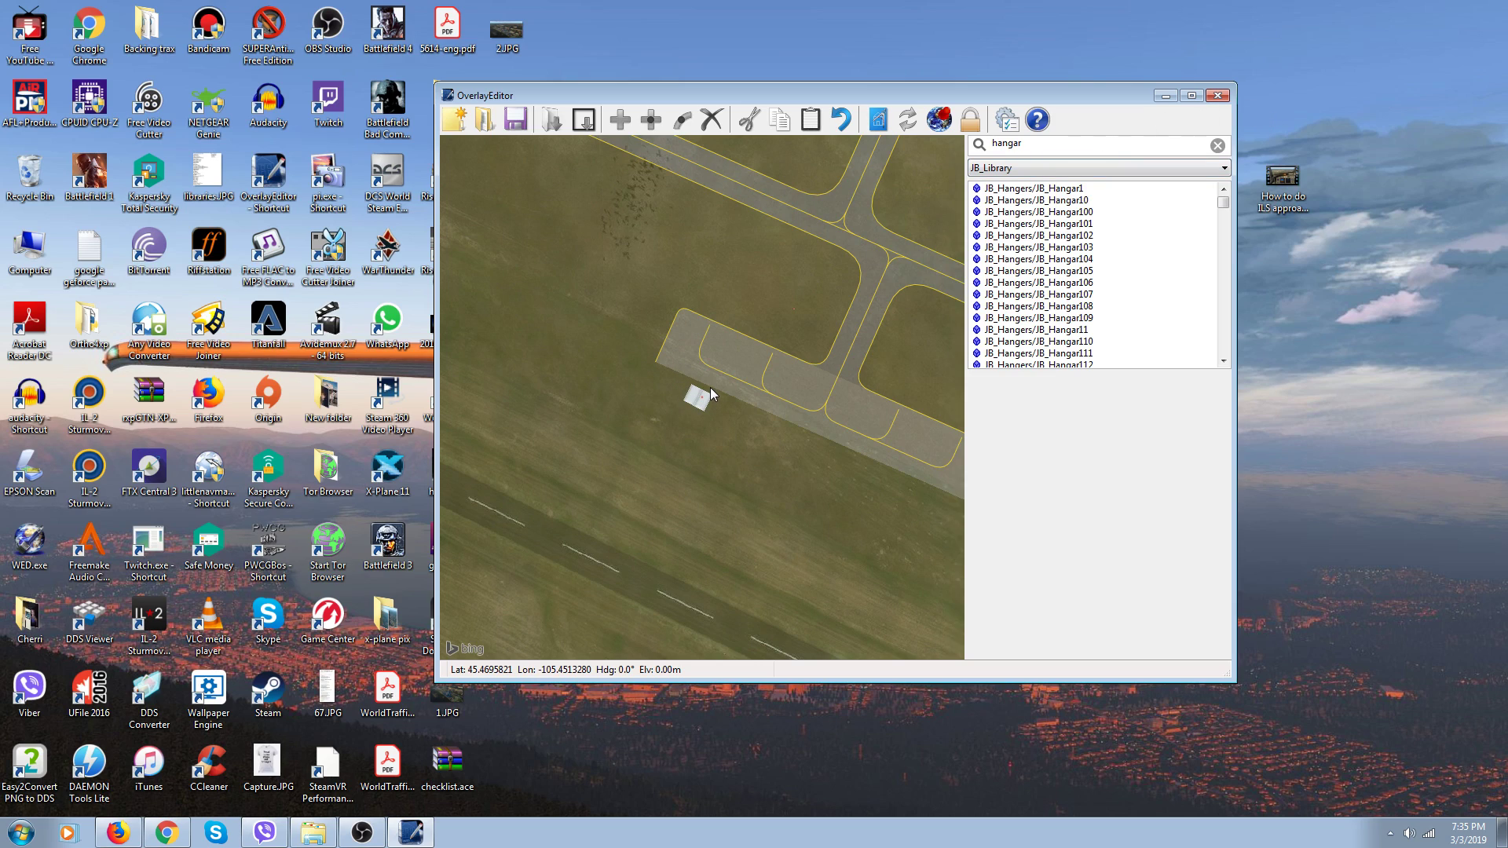
pyautogui.click(1219, 96)
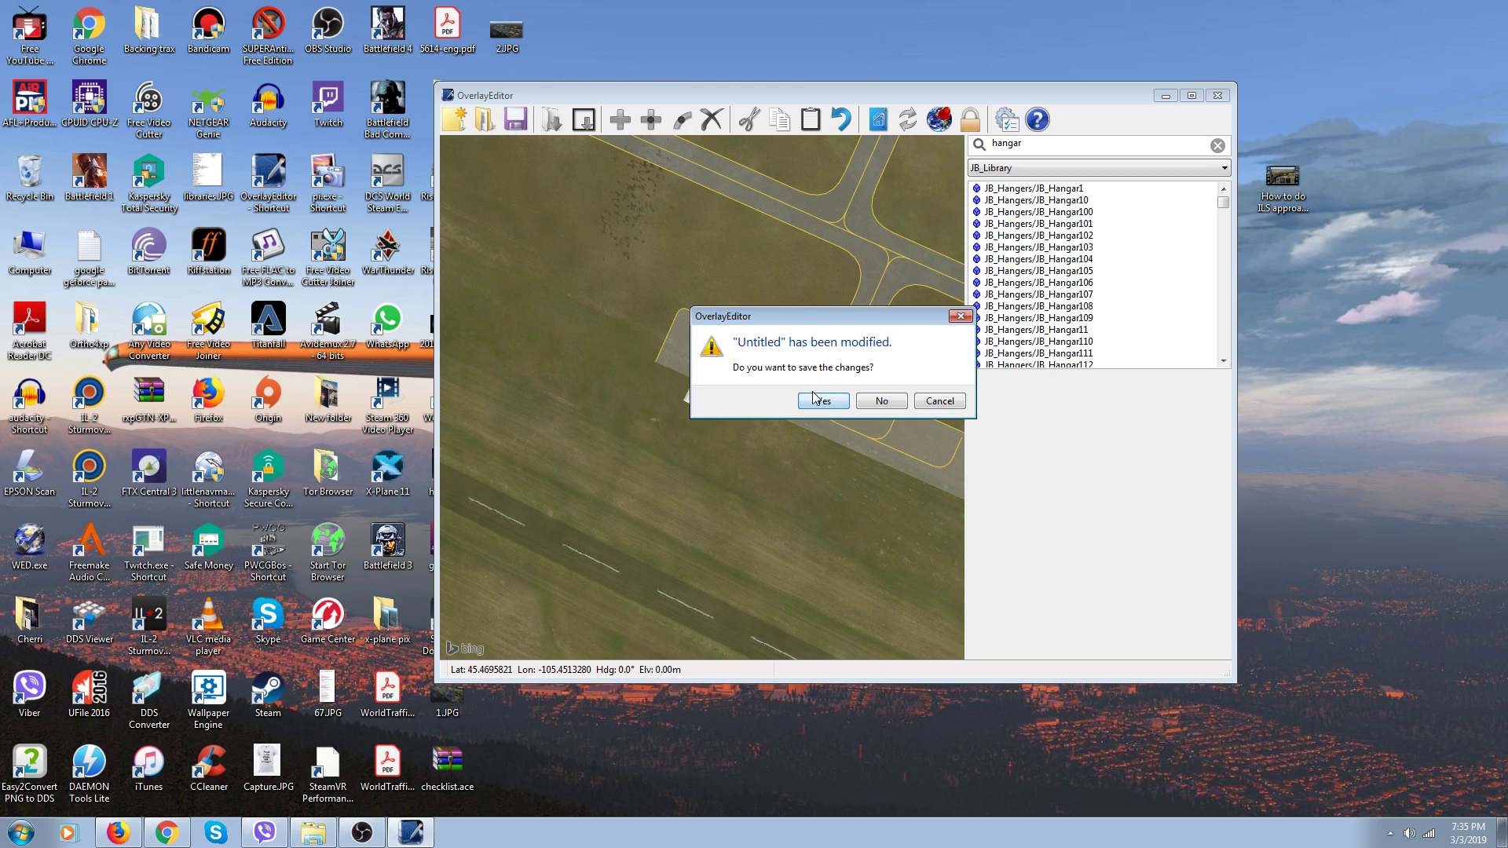
pyautogui.click(940, 403)
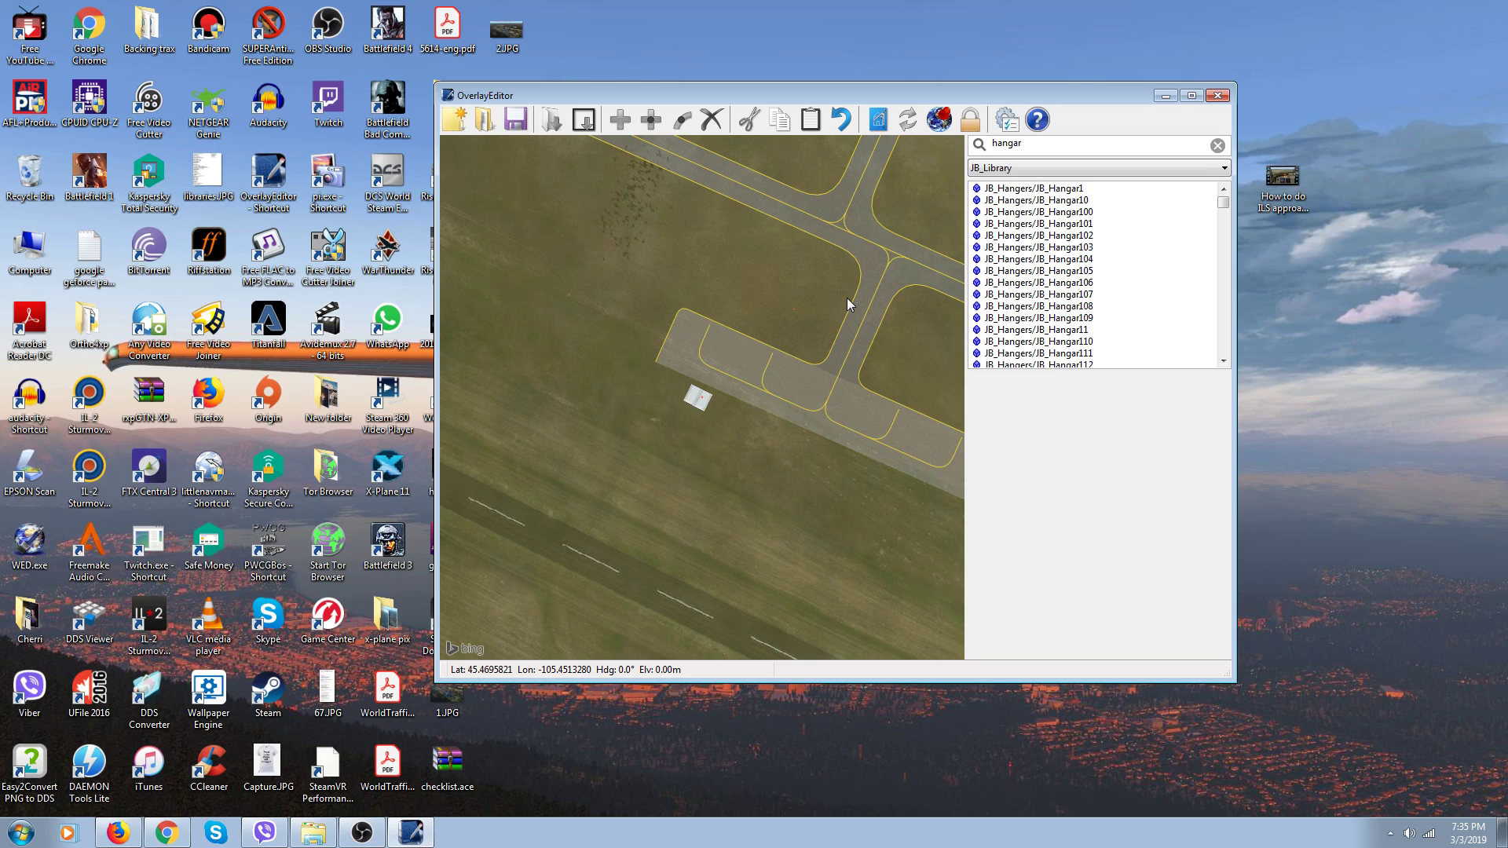
pyautogui.click(940, 119)
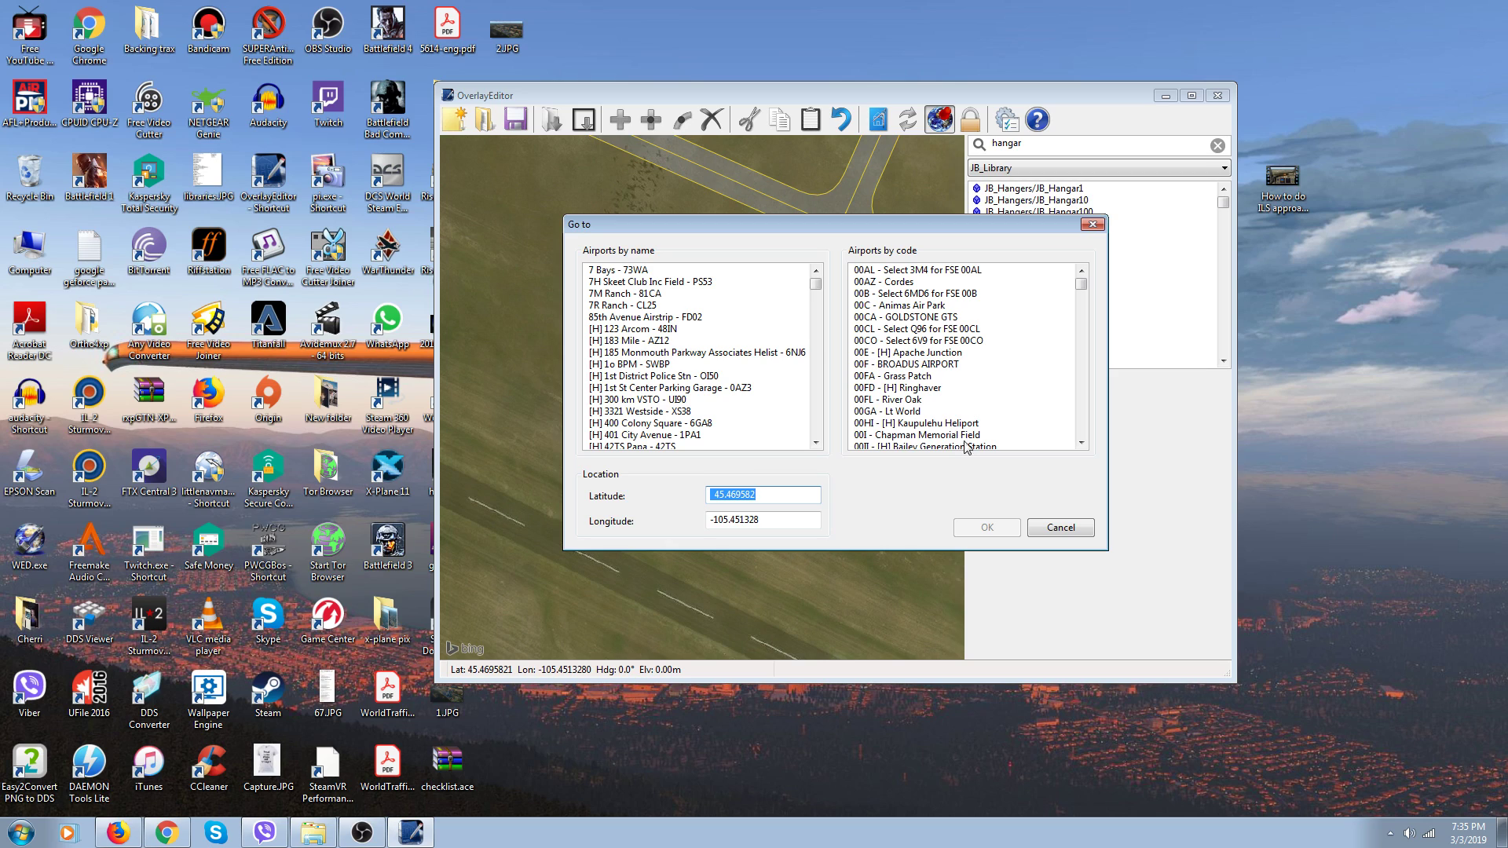
pyautogui.click(1058, 534)
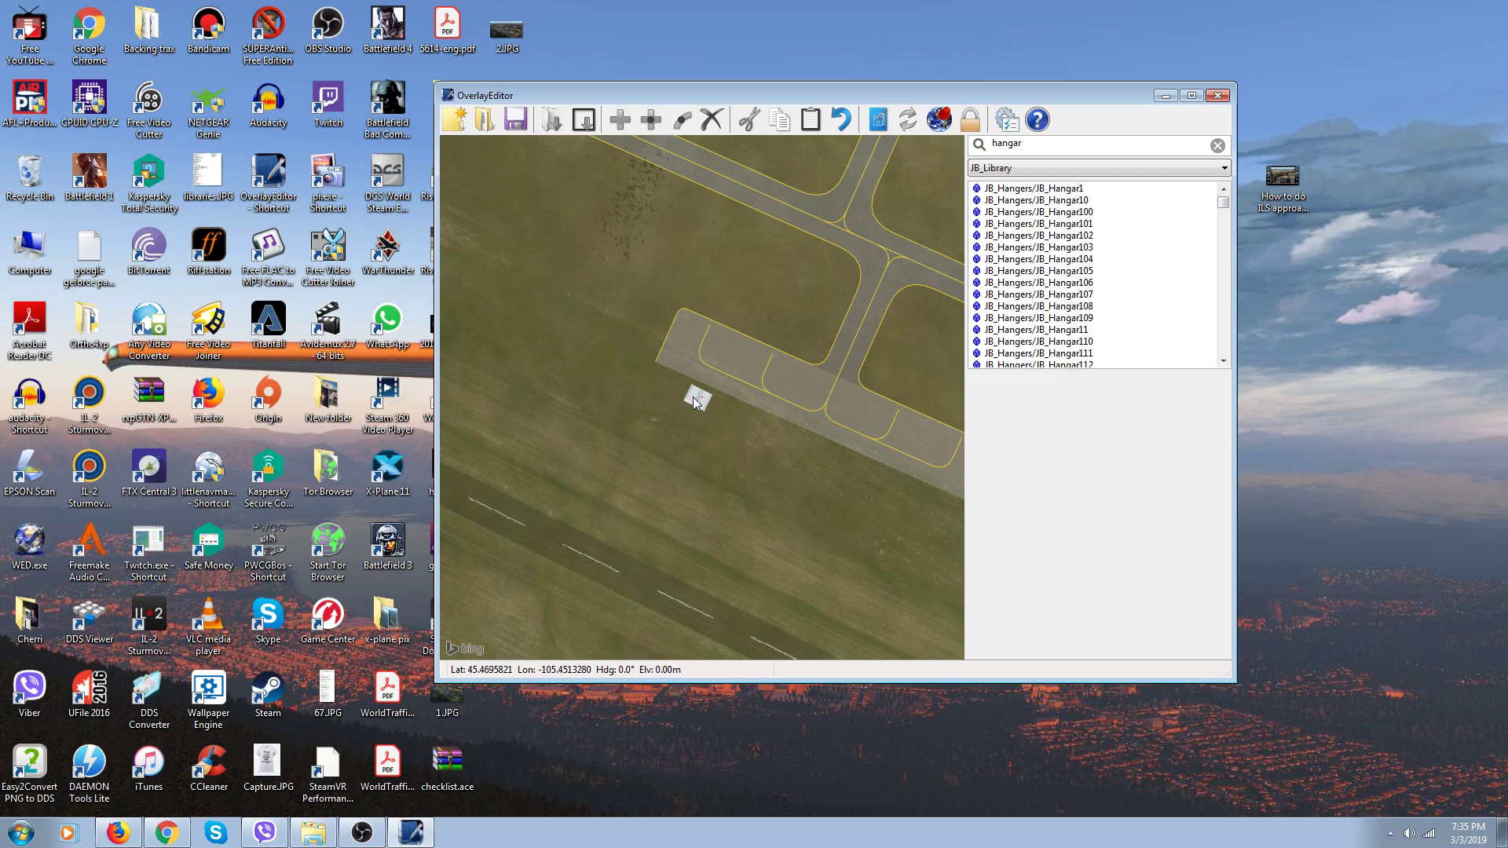
# Select the hangar on the grass south of the apron and delete it from the scenery
pyautogui.moveTo(695, 403); pyautogui.dragTo(702, 403)
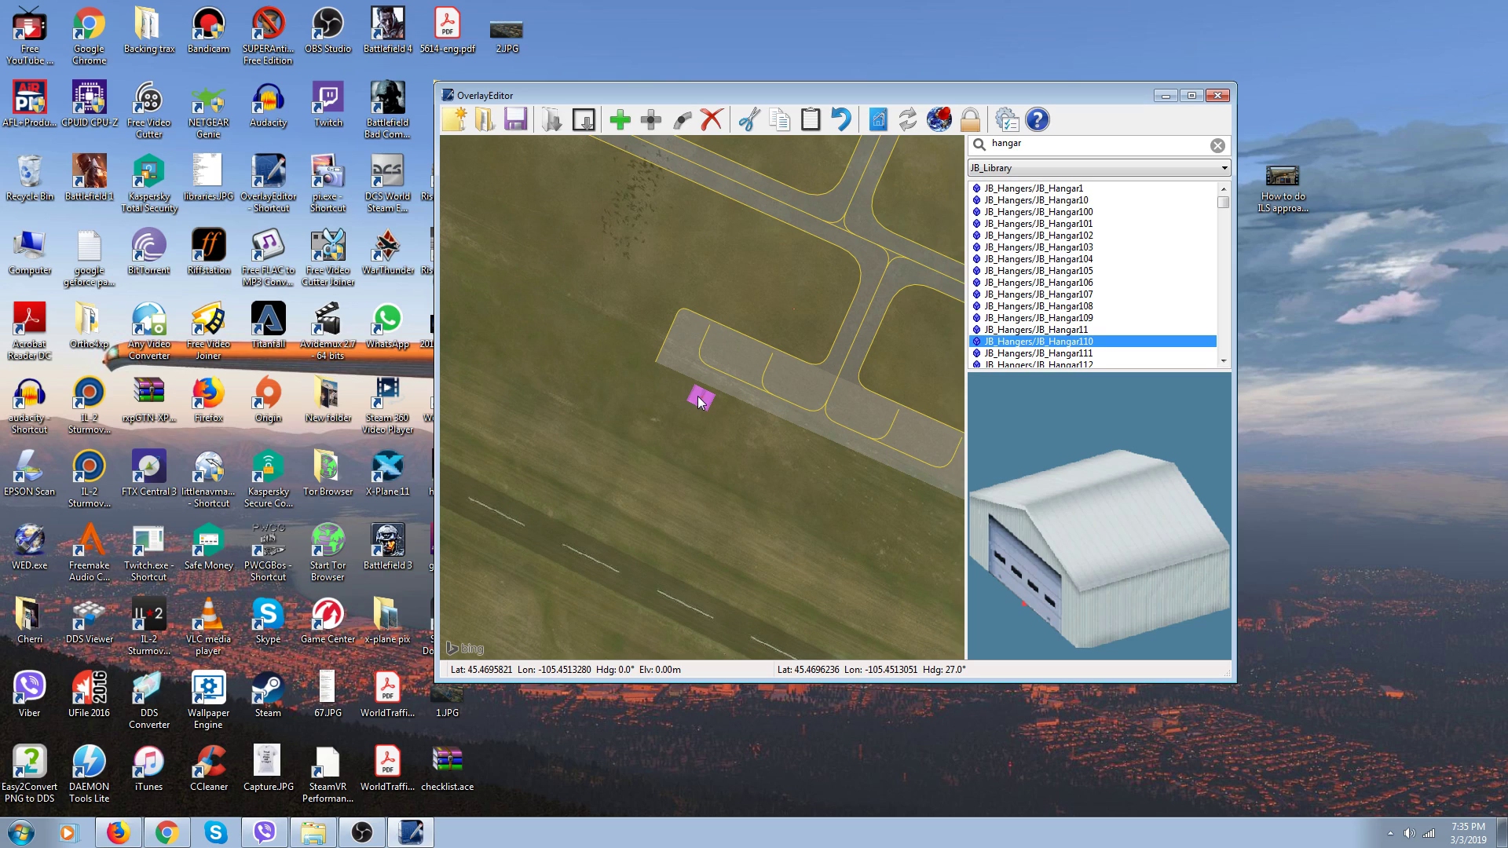
pyautogui.click(712, 120)
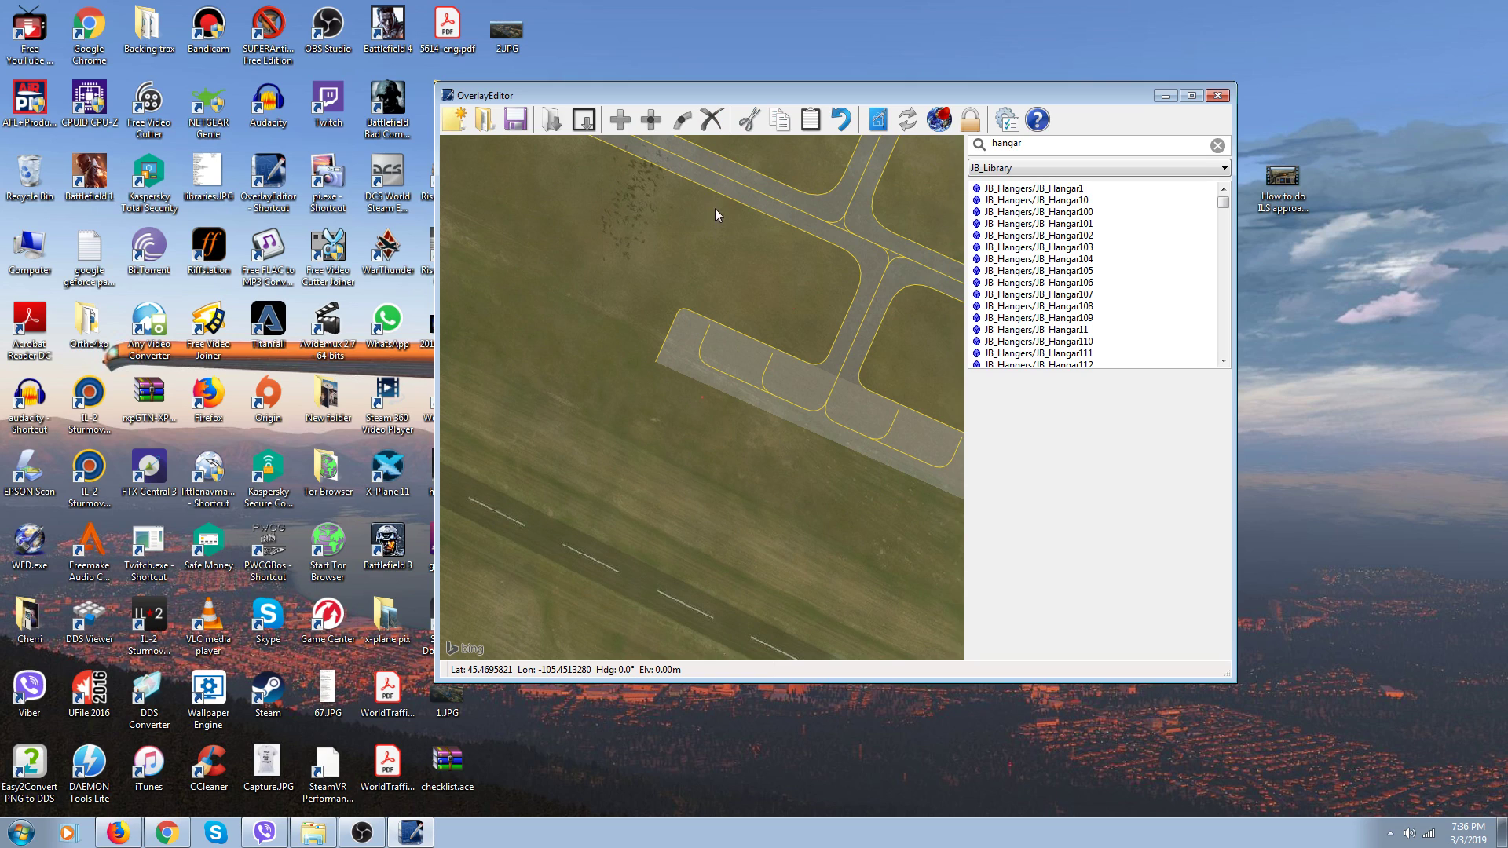
# Go to the airport CYWM - Athabasca and show the buildings beside its apron on the map
pyautogui.scroll(-3, 716, 224)
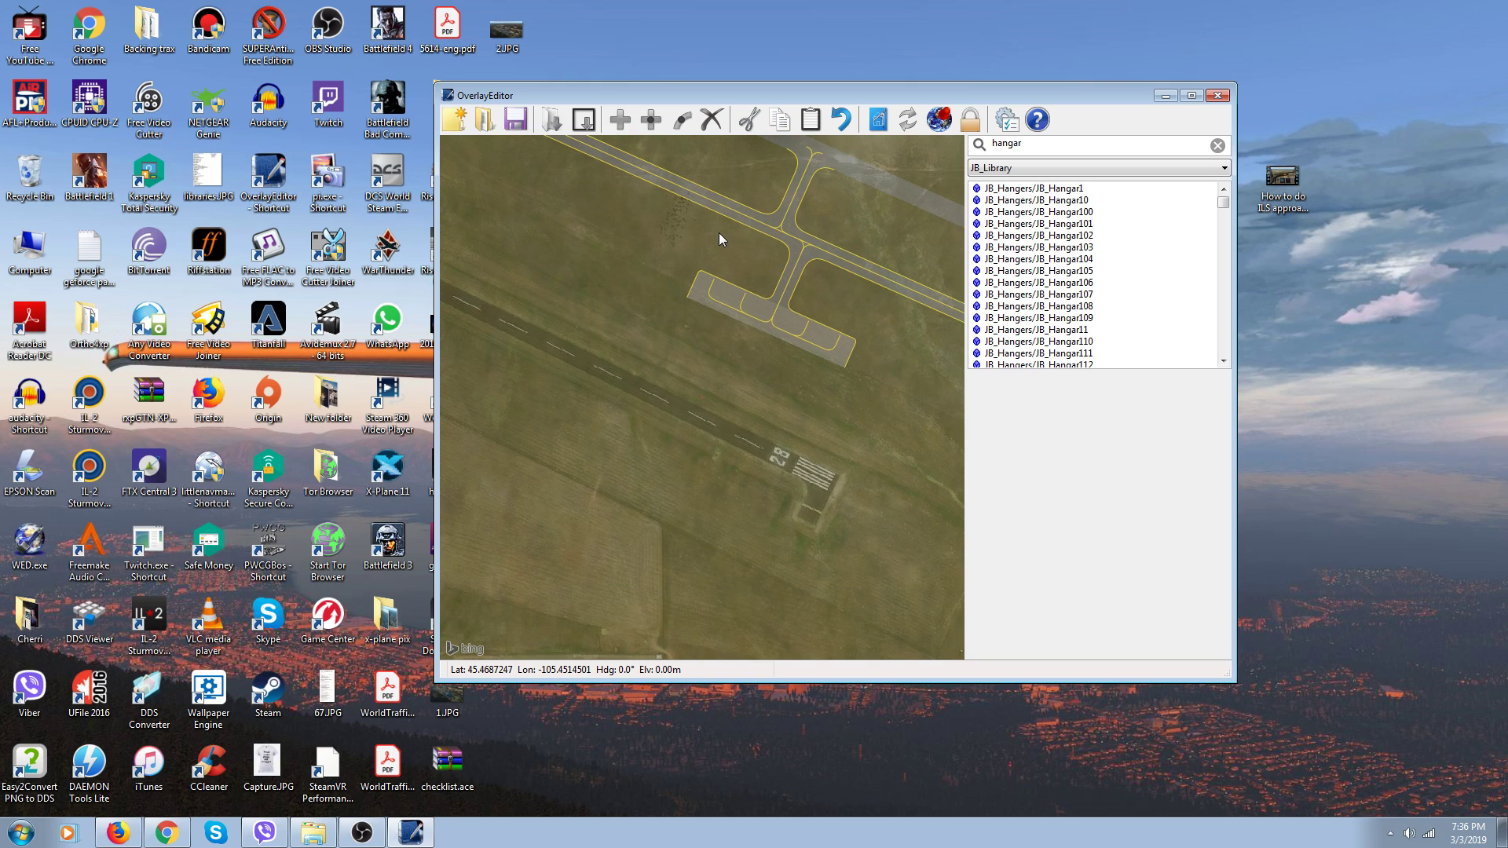
pyautogui.scroll(-2, 721, 240)
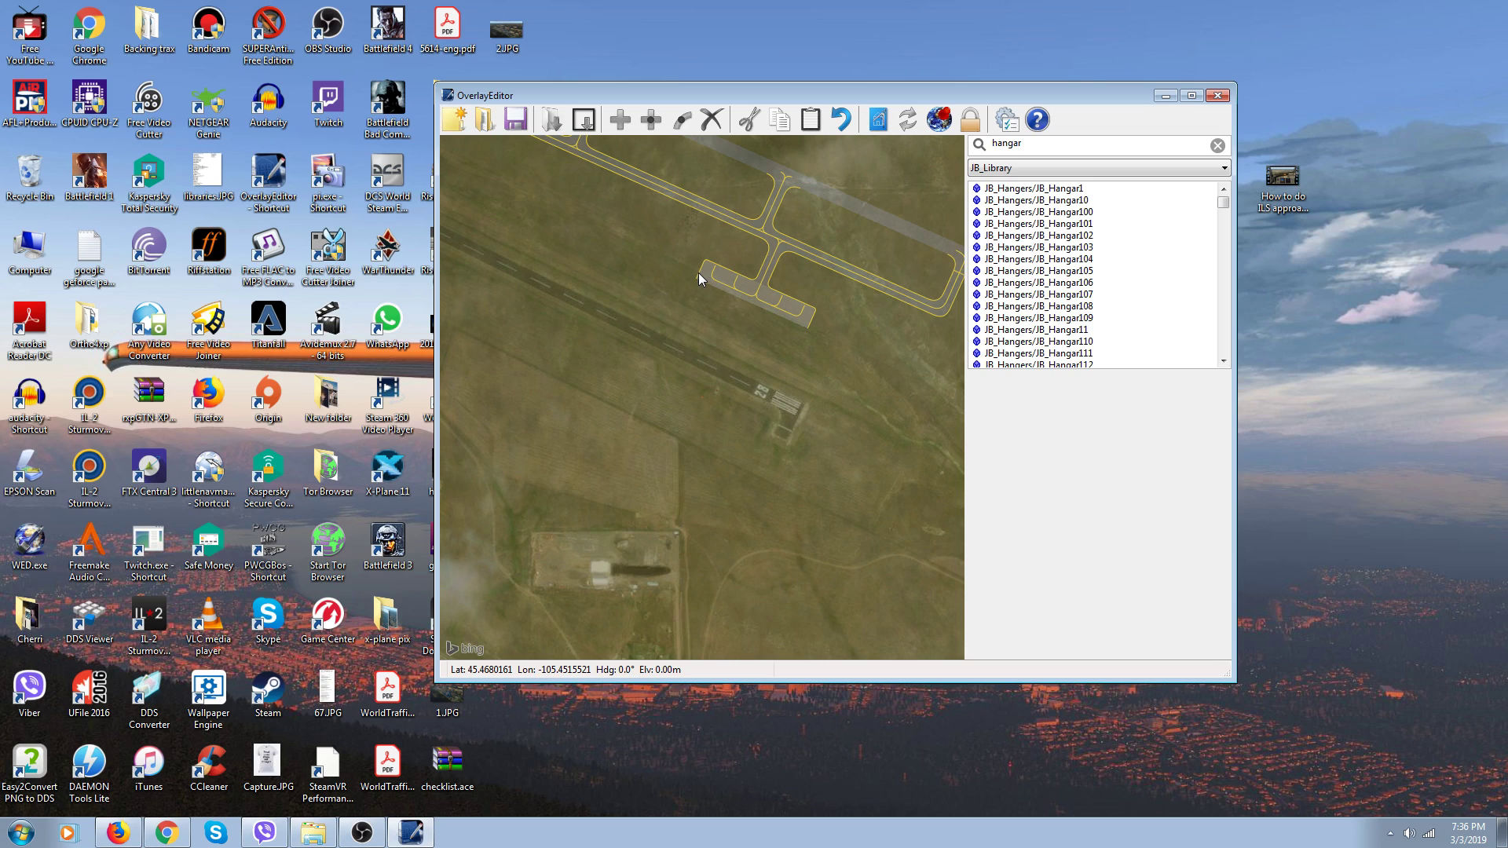
pyautogui.click(948, 128)
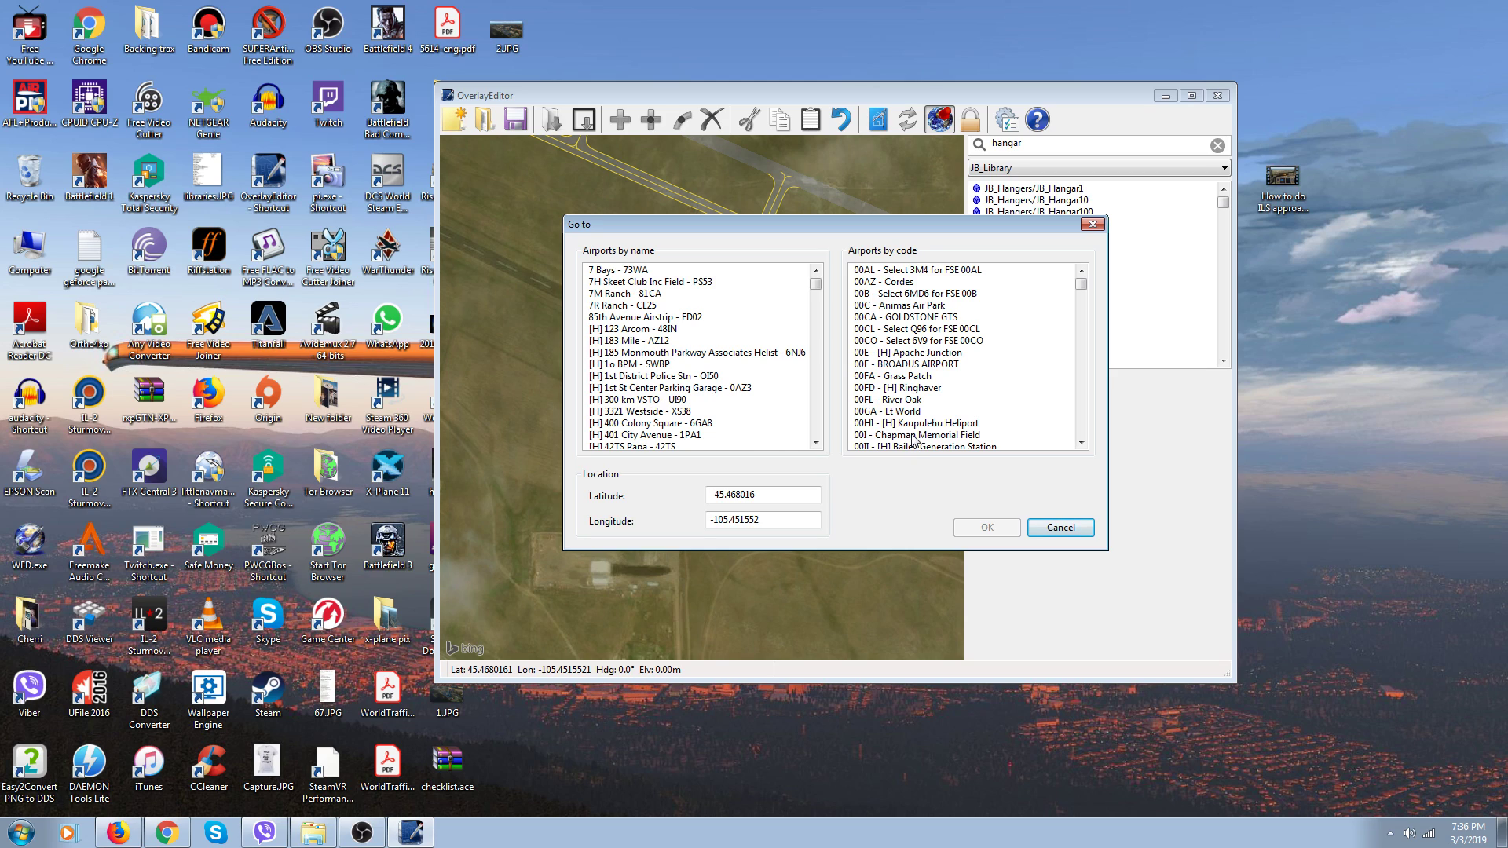
pyautogui.moveTo(1081, 285); pyautogui.dragTo(1078, 335)
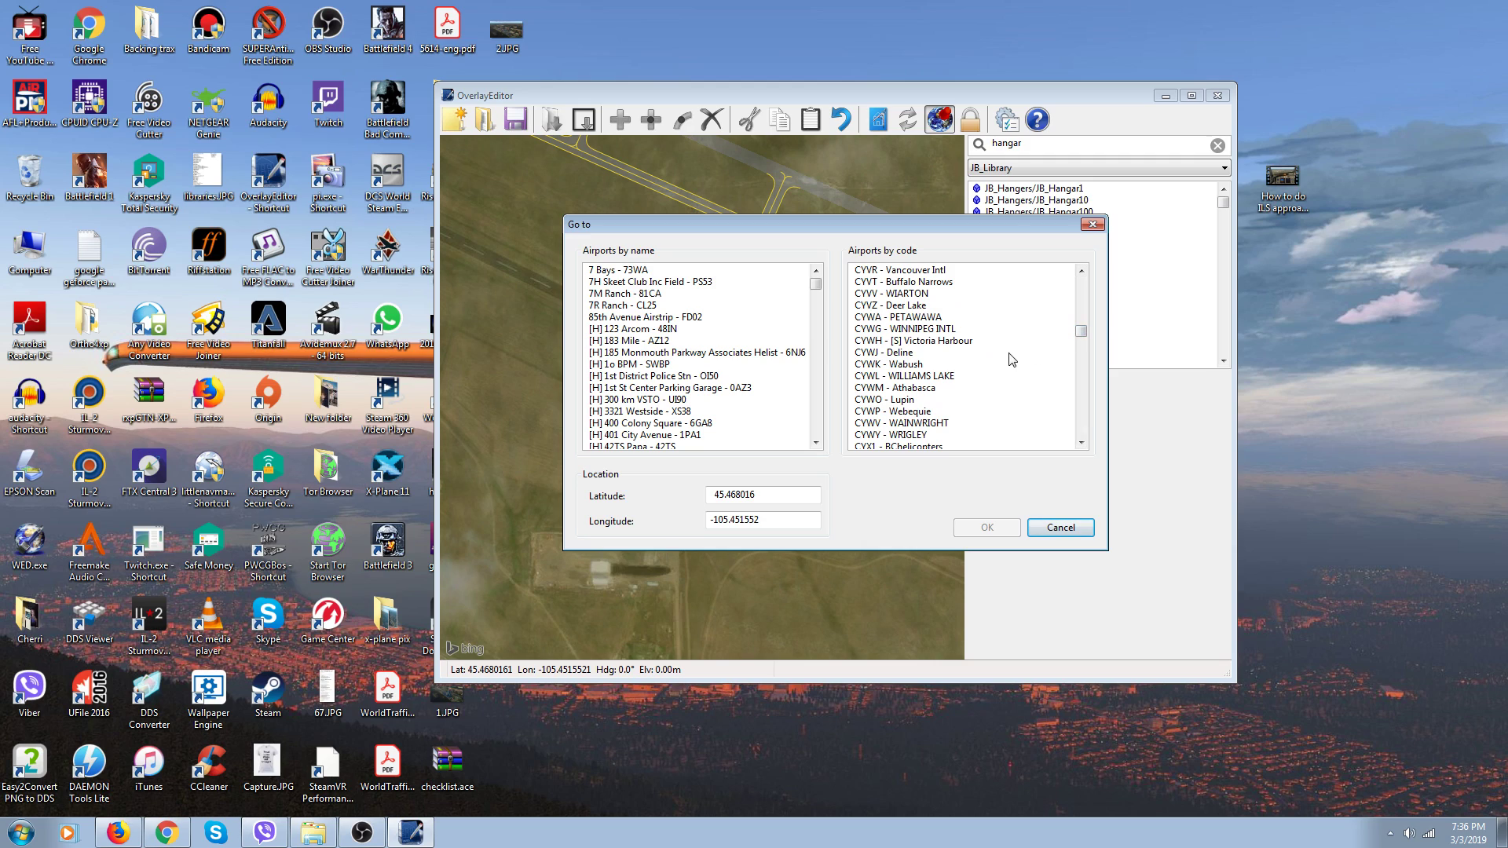
pyautogui.click(934, 377)
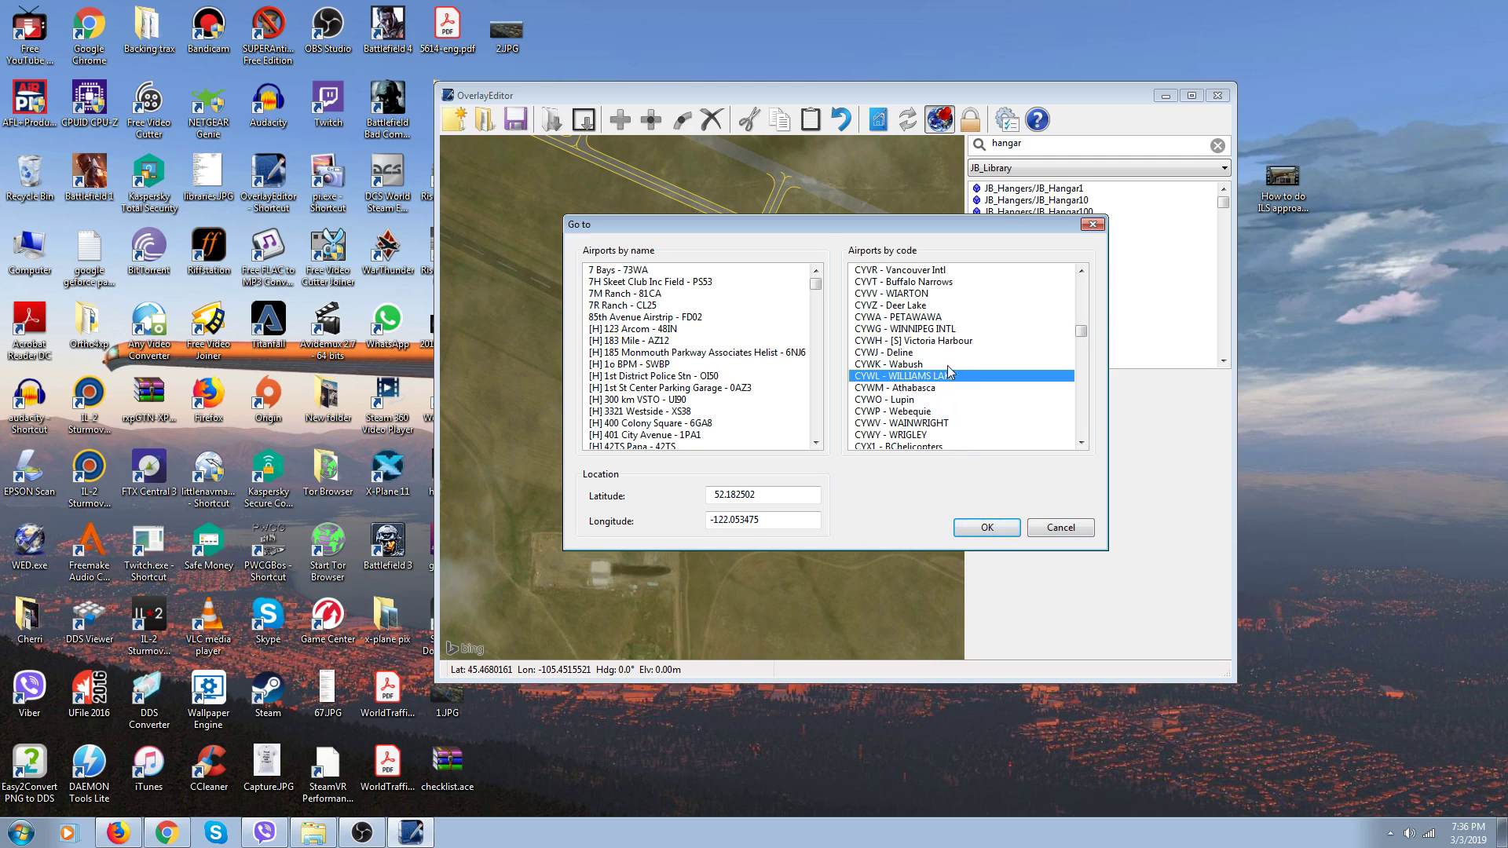
pyautogui.click(913, 388)
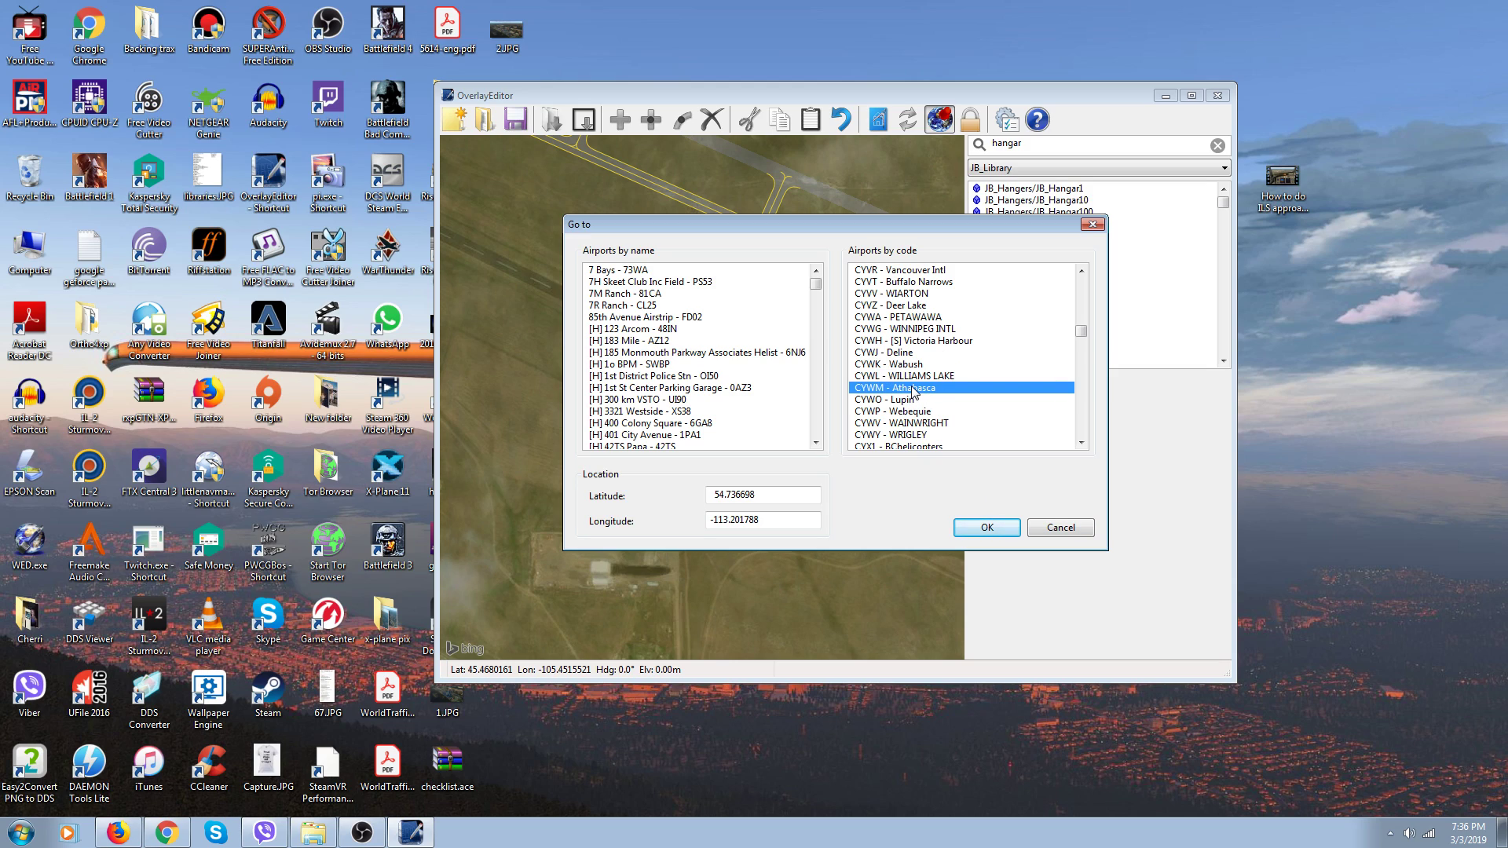
pyautogui.click(961, 528)
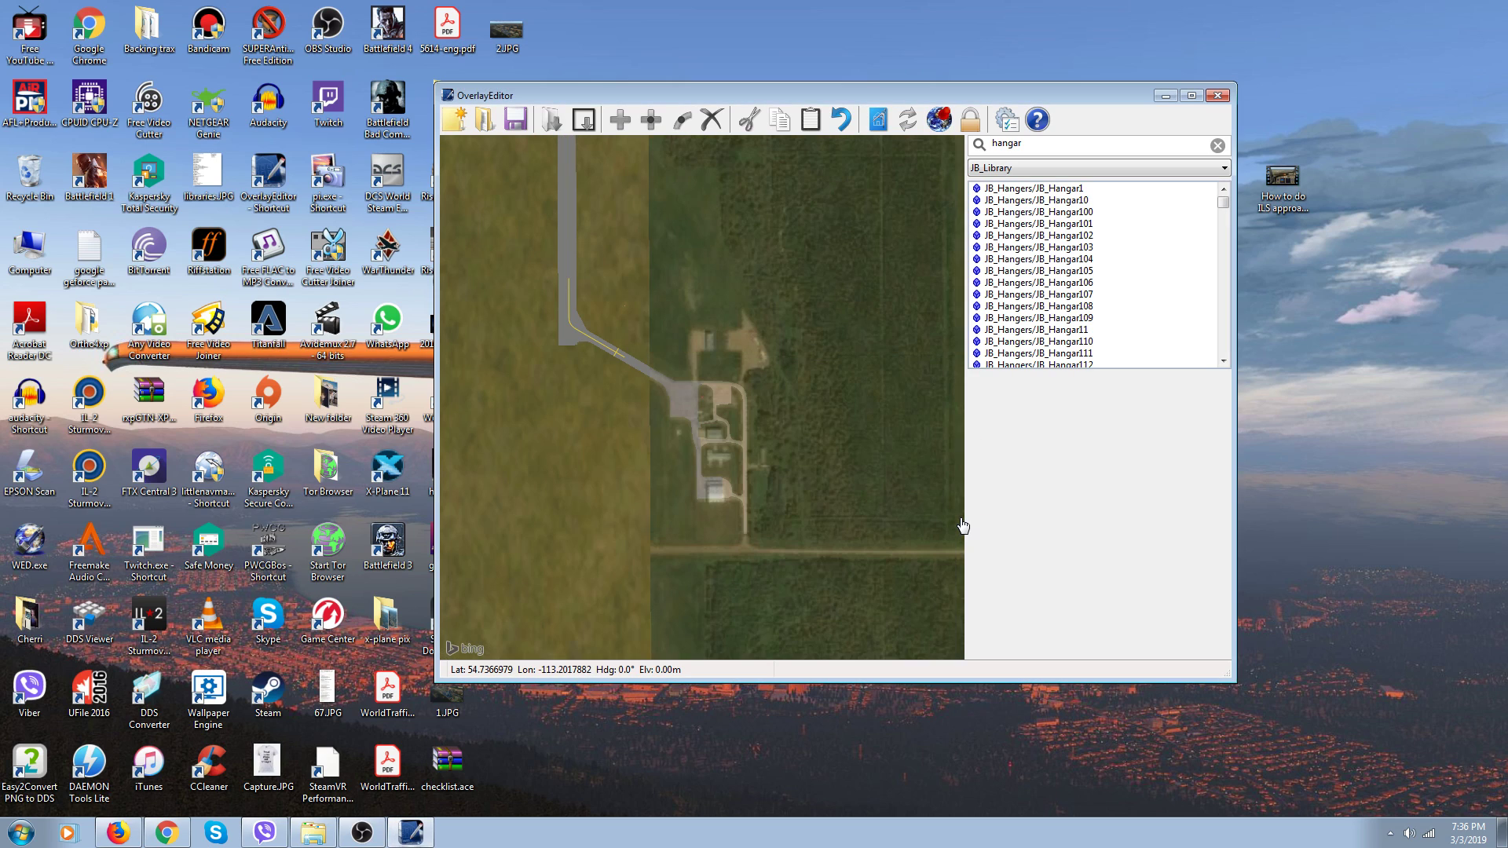
pyautogui.scroll(1, 752, 516)
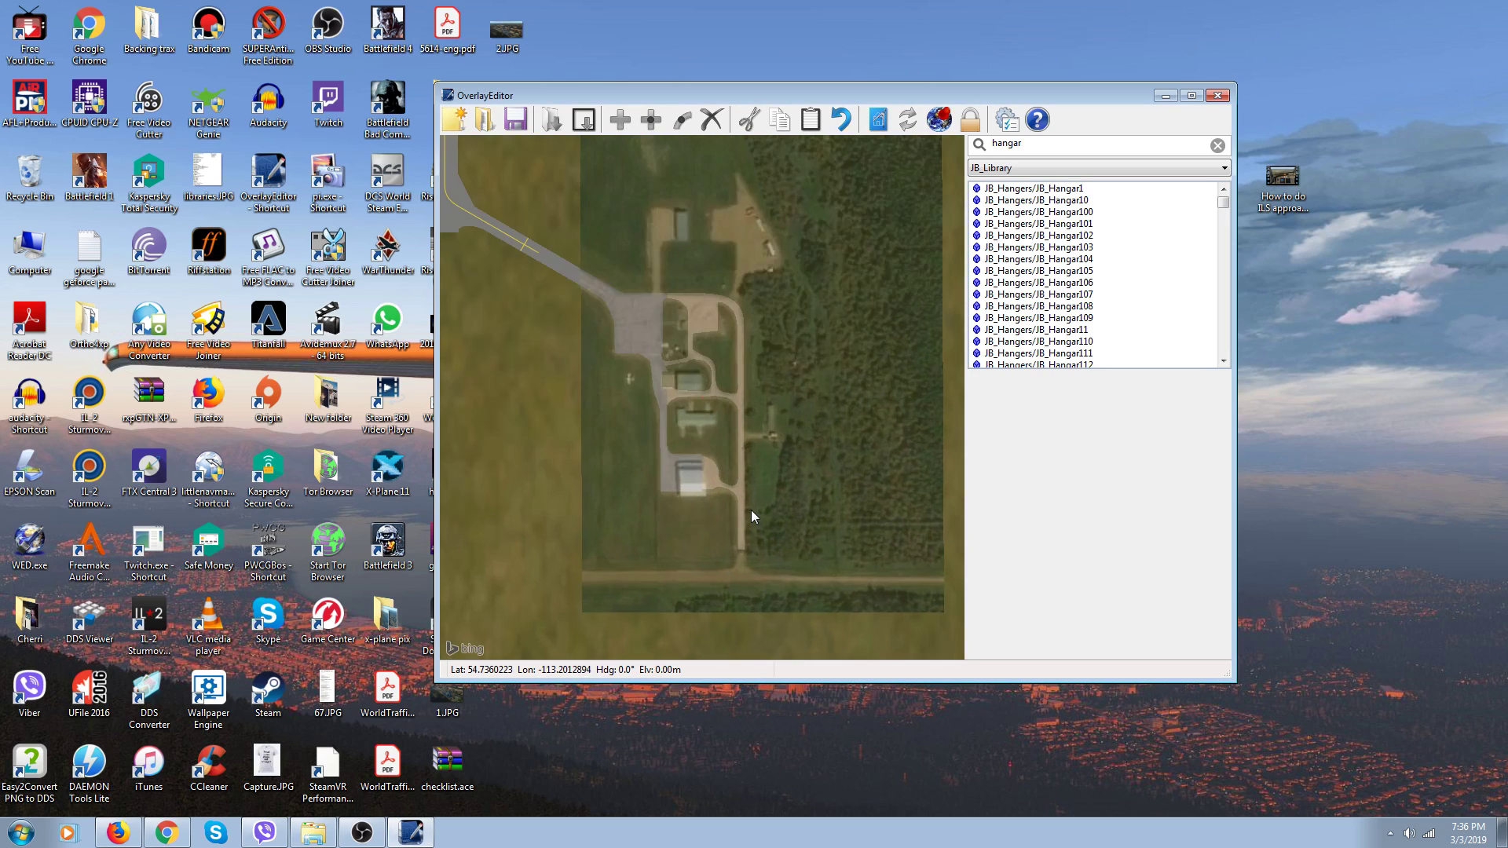
pyautogui.scroll(1, 748, 515)
pyautogui.scroll(1, 756, 537)
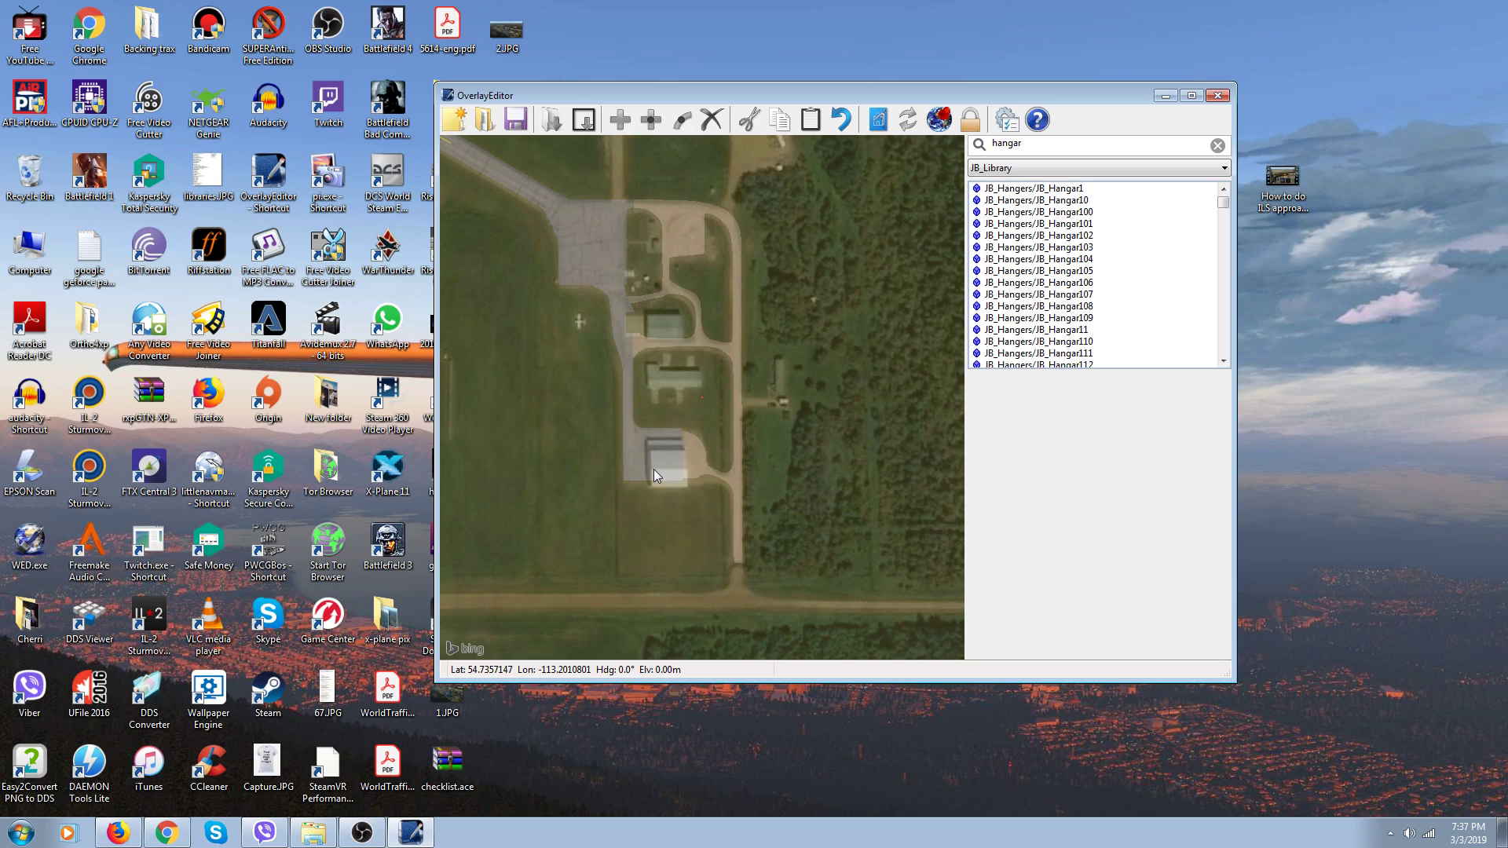
# Check the code of Athabasca airport in the Go to airport list without changing the location
pyautogui.click(940, 120)
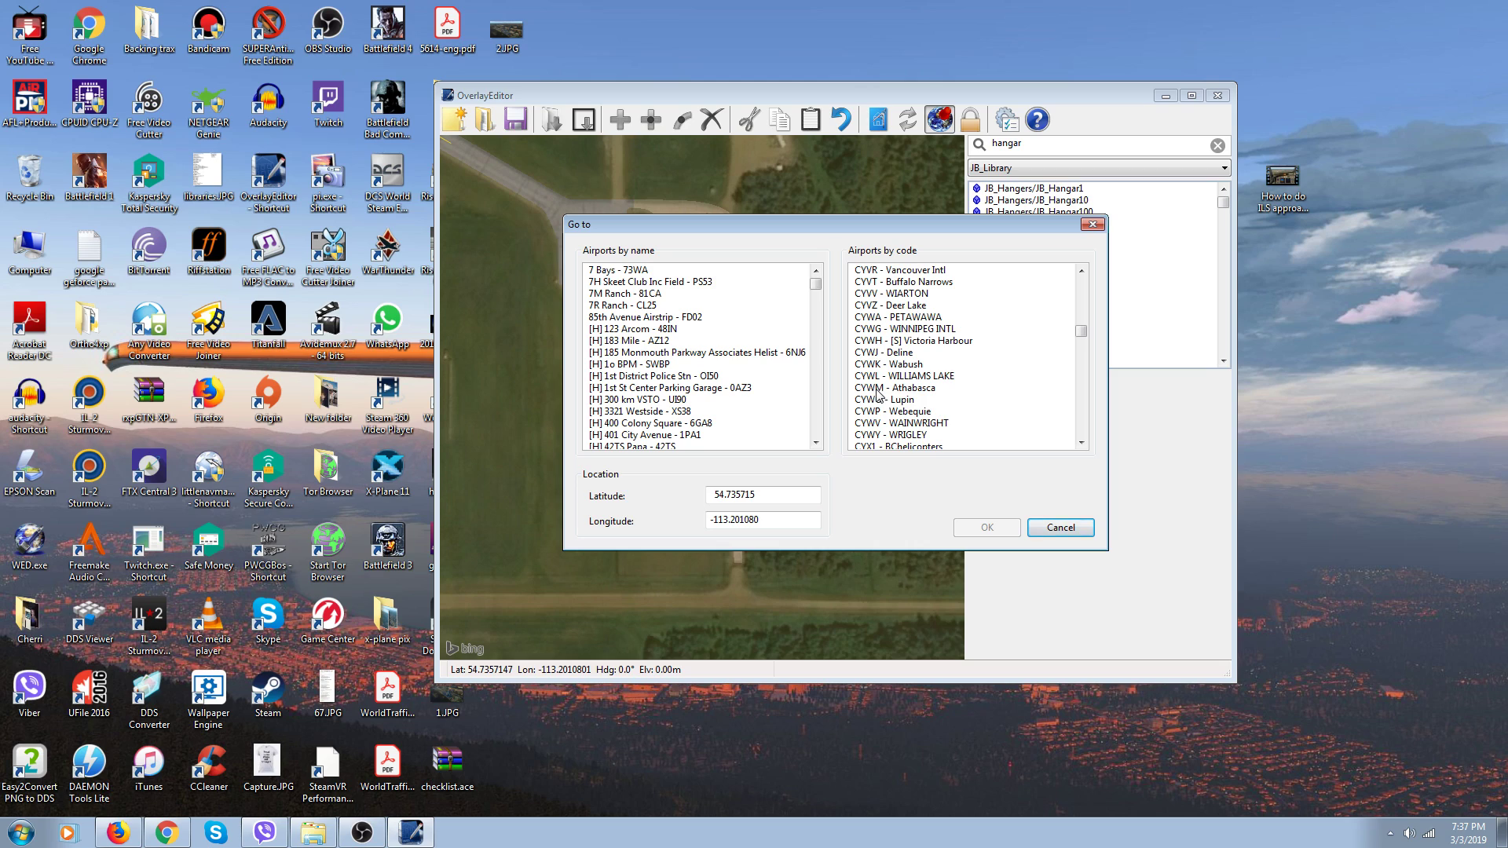
pyautogui.click(1060, 534)
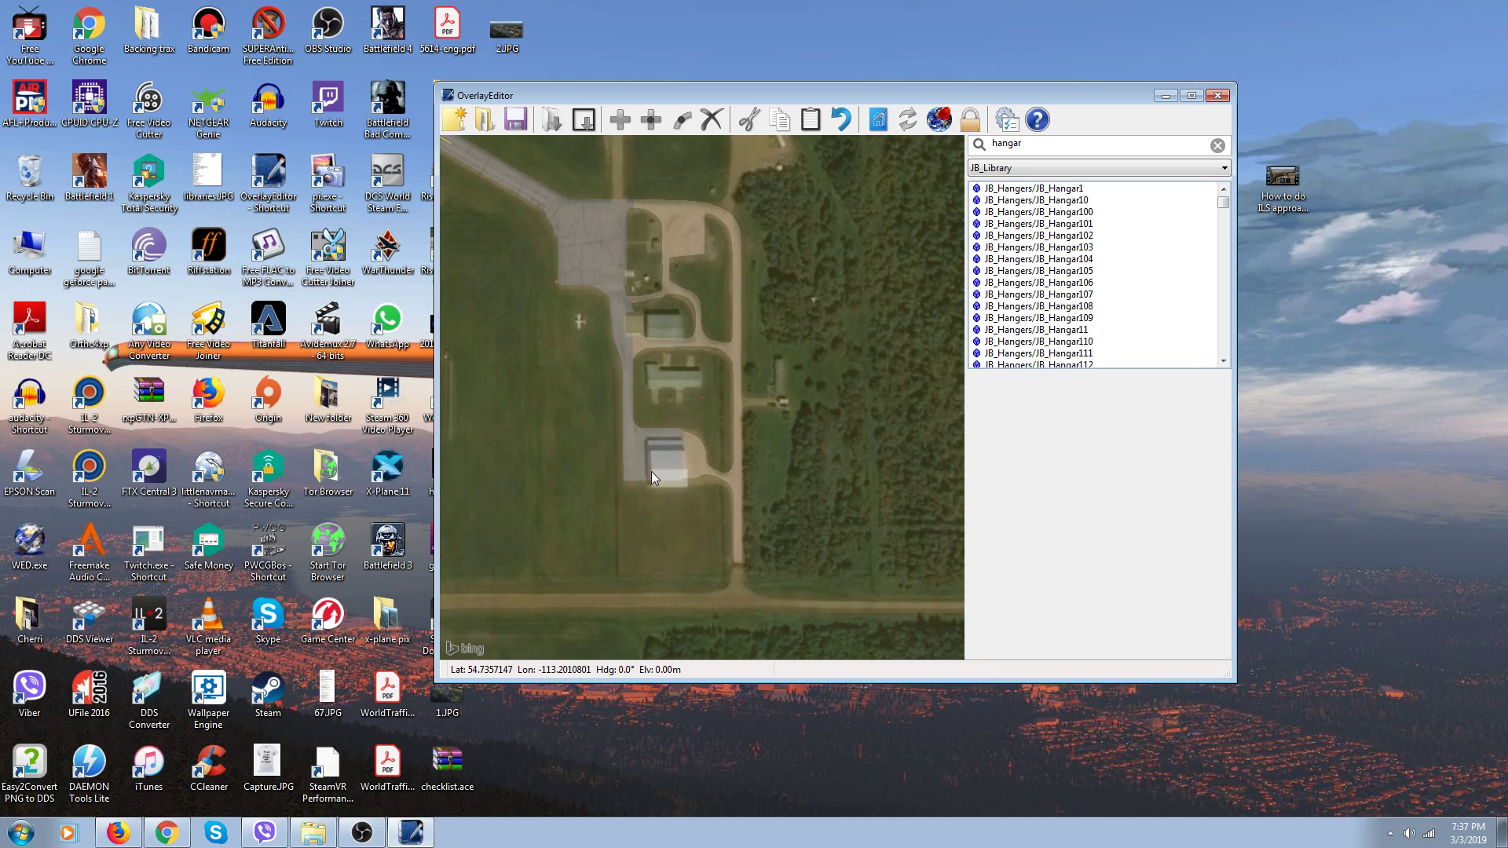
pyautogui.click(940, 120)
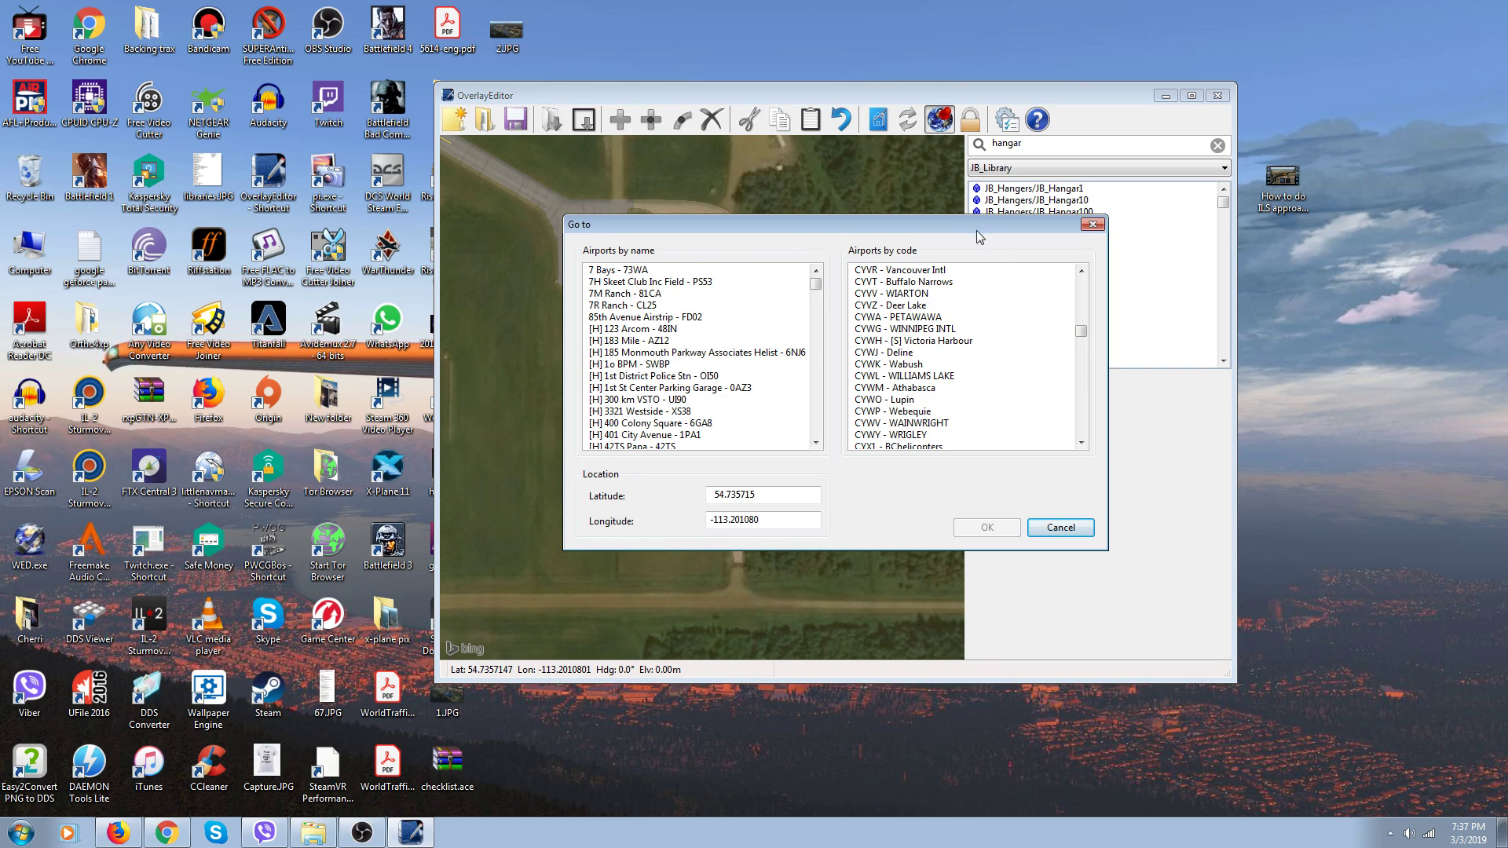
pyautogui.click(1092, 225)
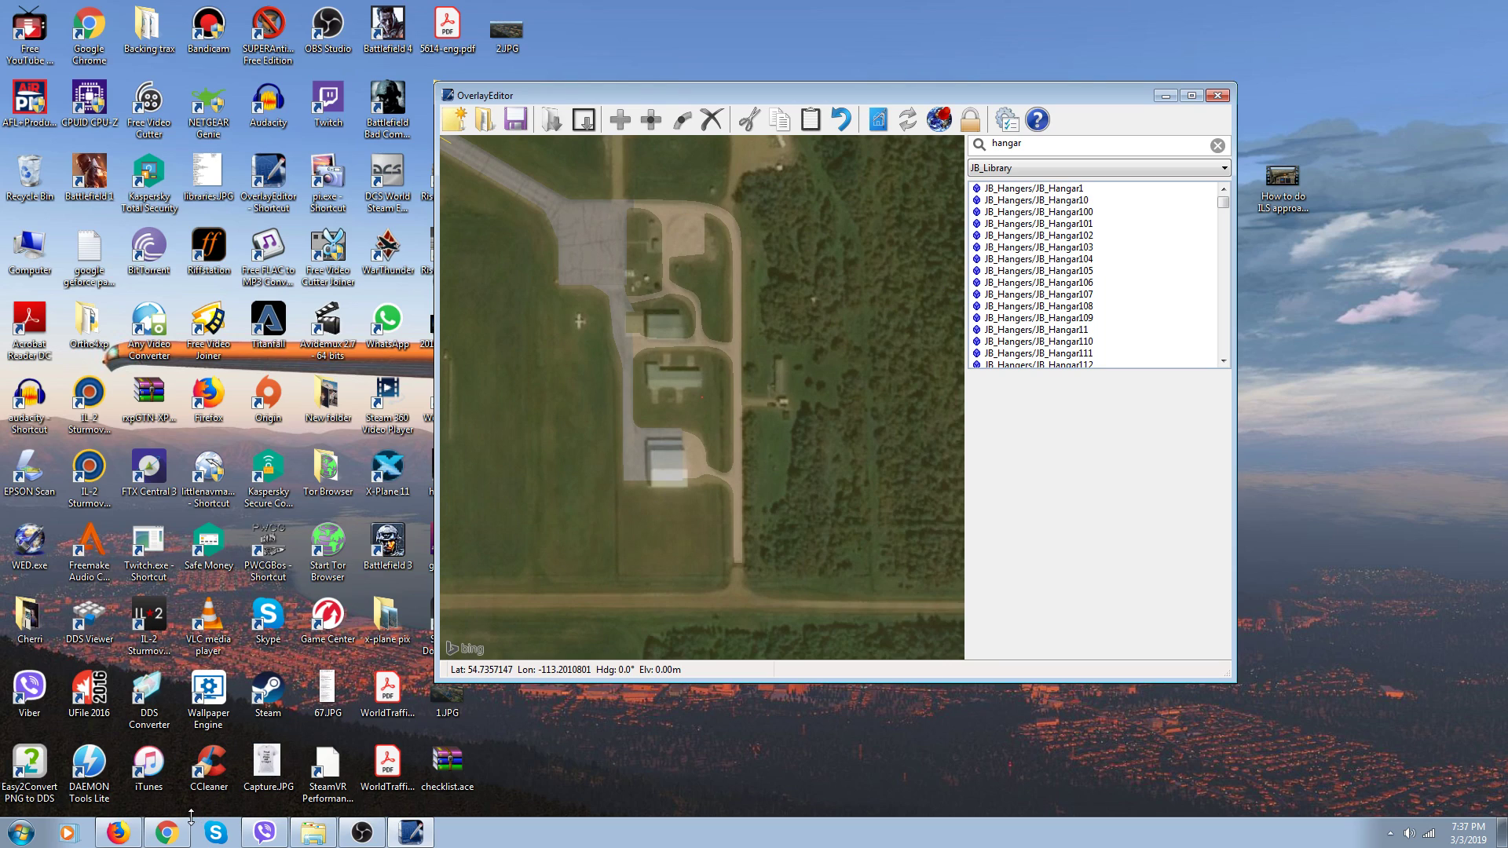
# Switch to Chrome, maximize its window and search Google for "cywm x-plane gateway"
pyautogui.click(181, 828)
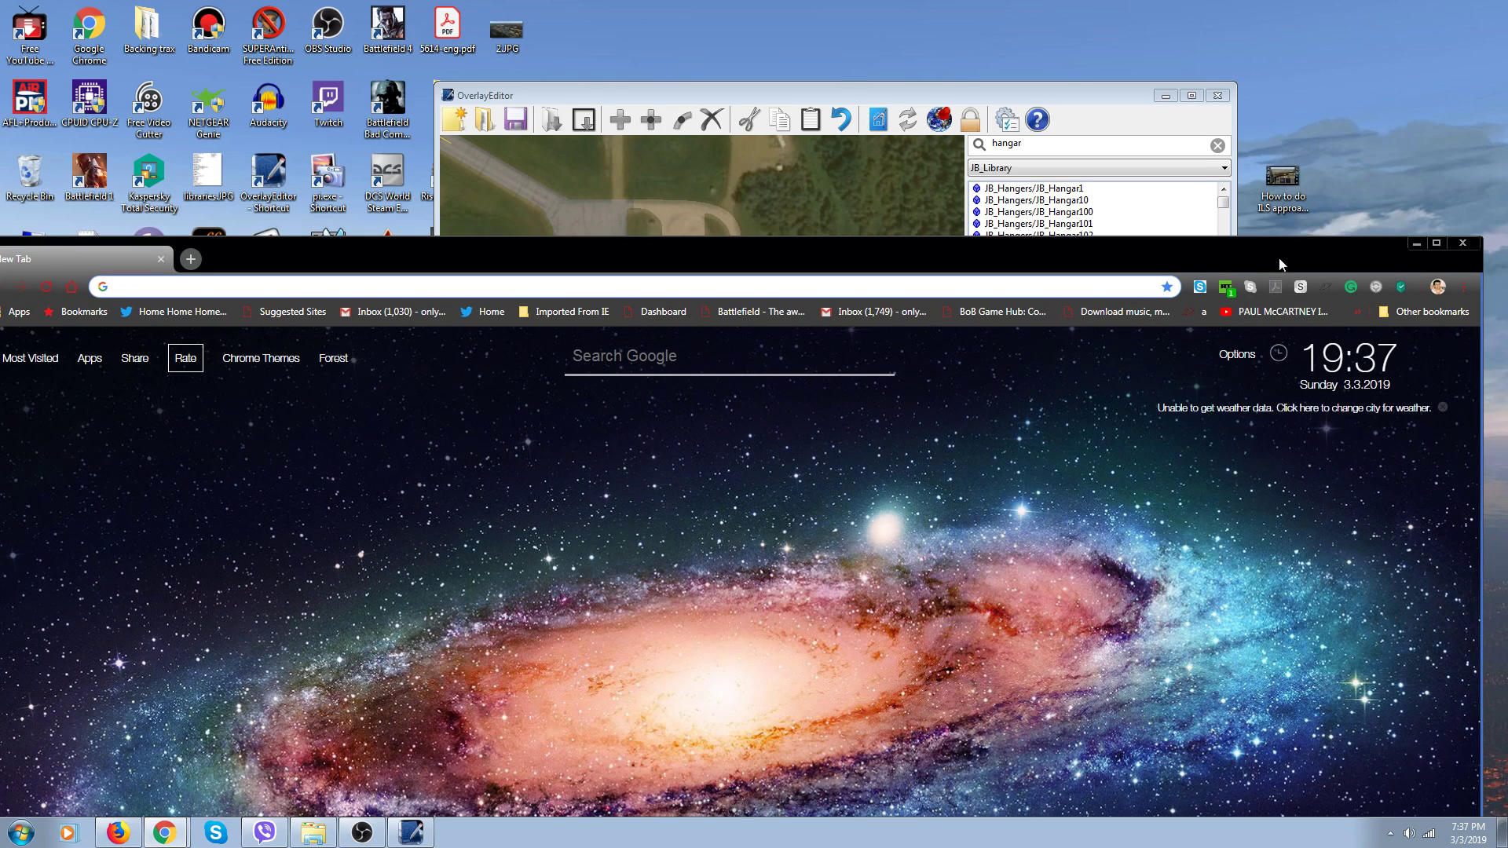
pyautogui.moveTo(1279, 257); pyautogui.dragTo(1270, 201)
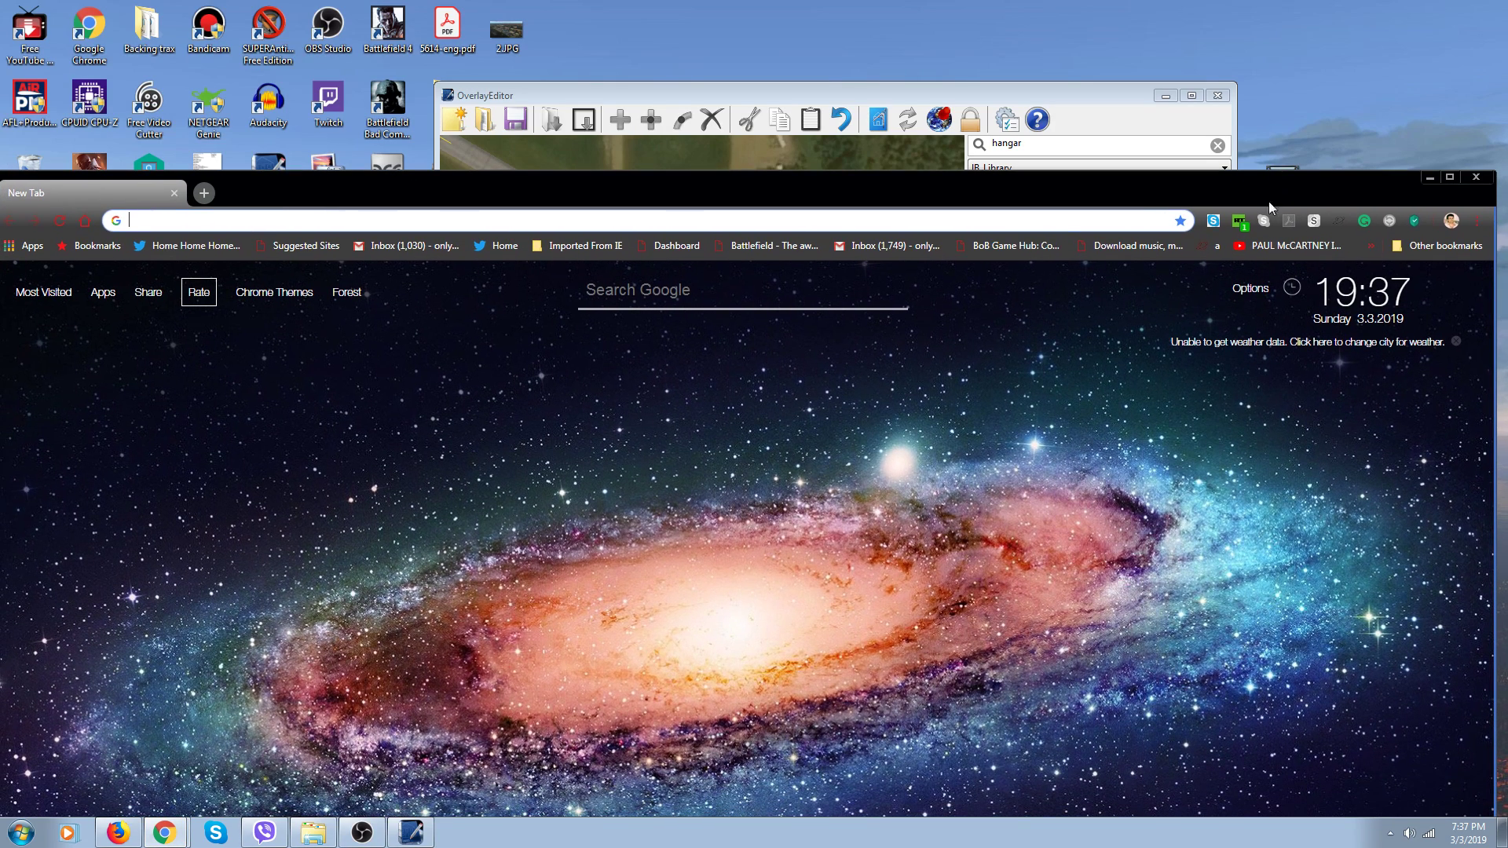
pyautogui.click(680, 297)
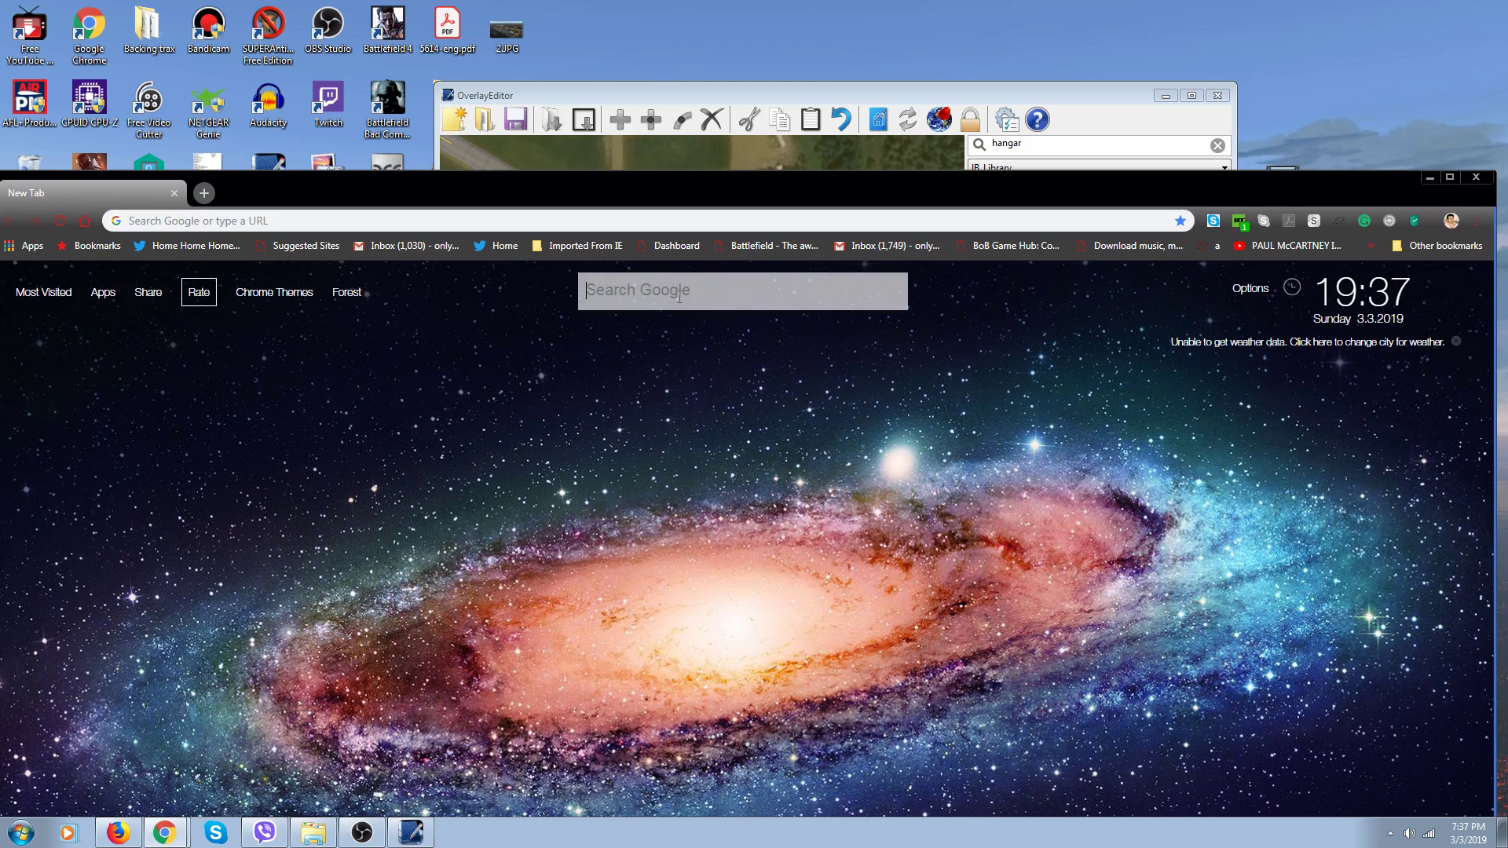
pyautogui.click(1451, 177)
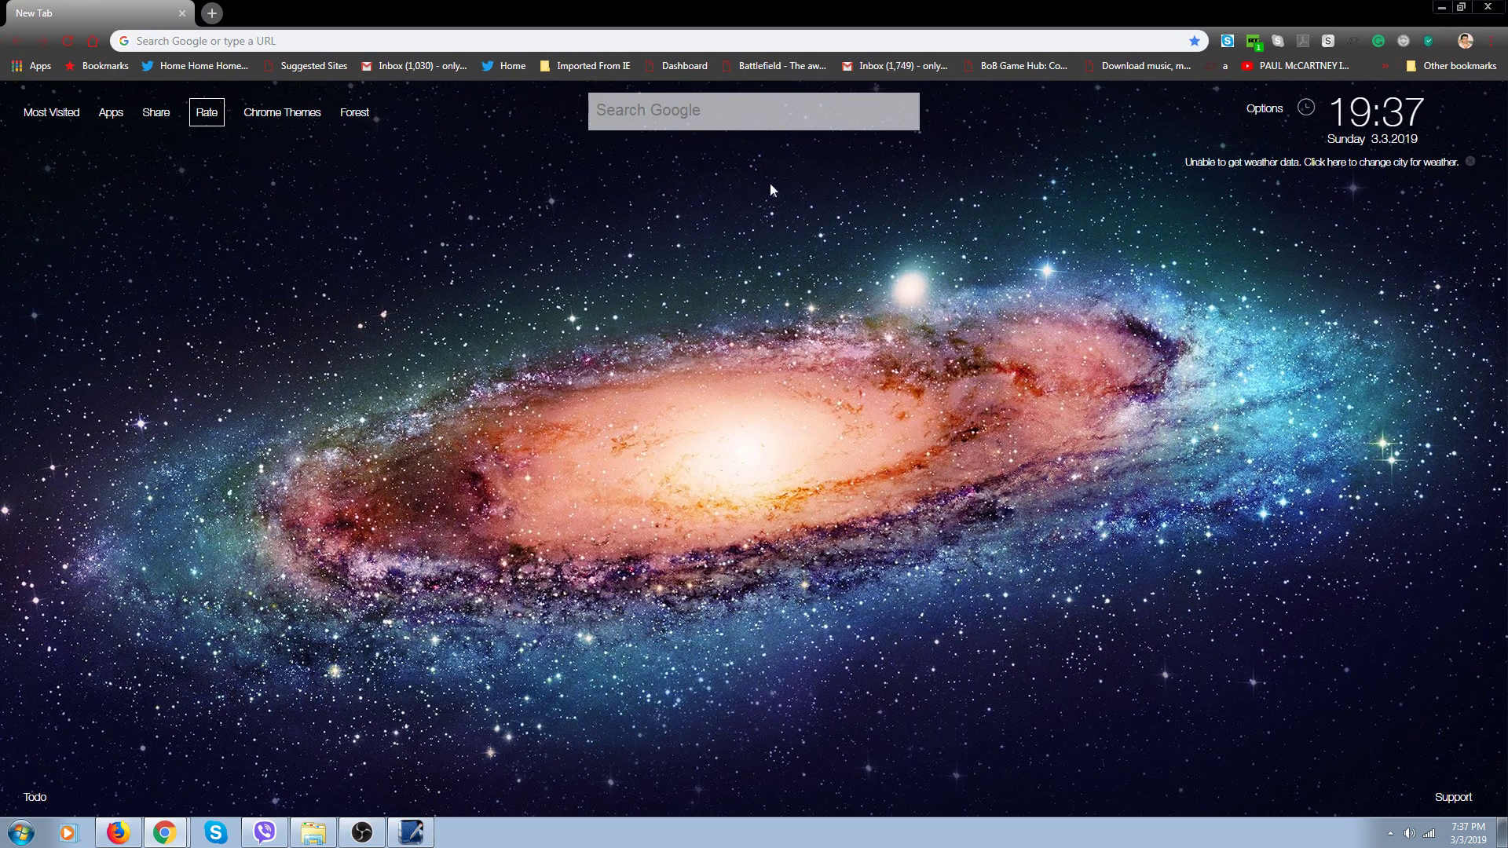
pyautogui.write('c')
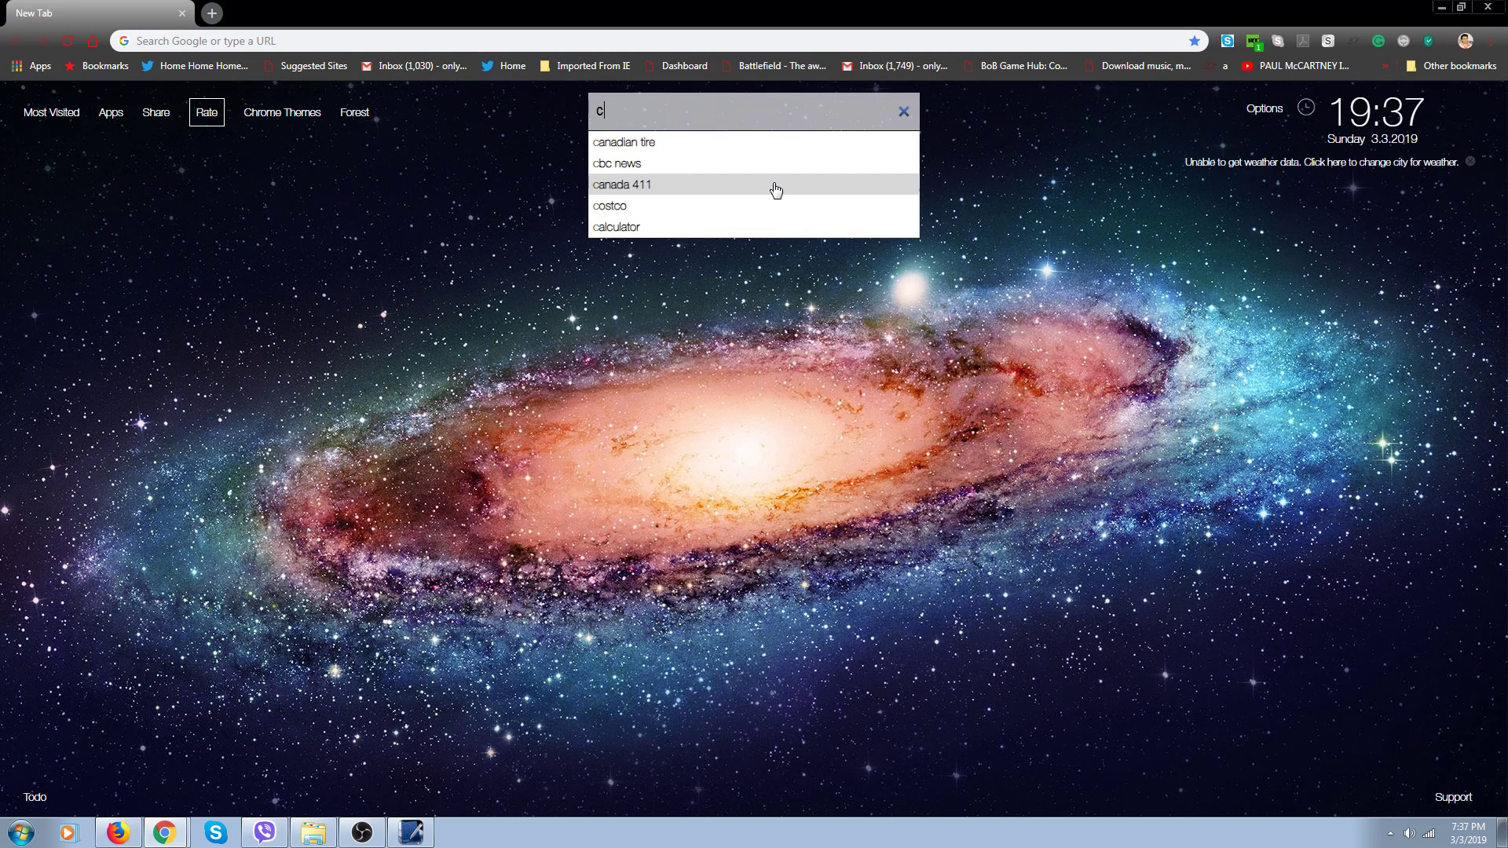
pyautogui.write('yw')
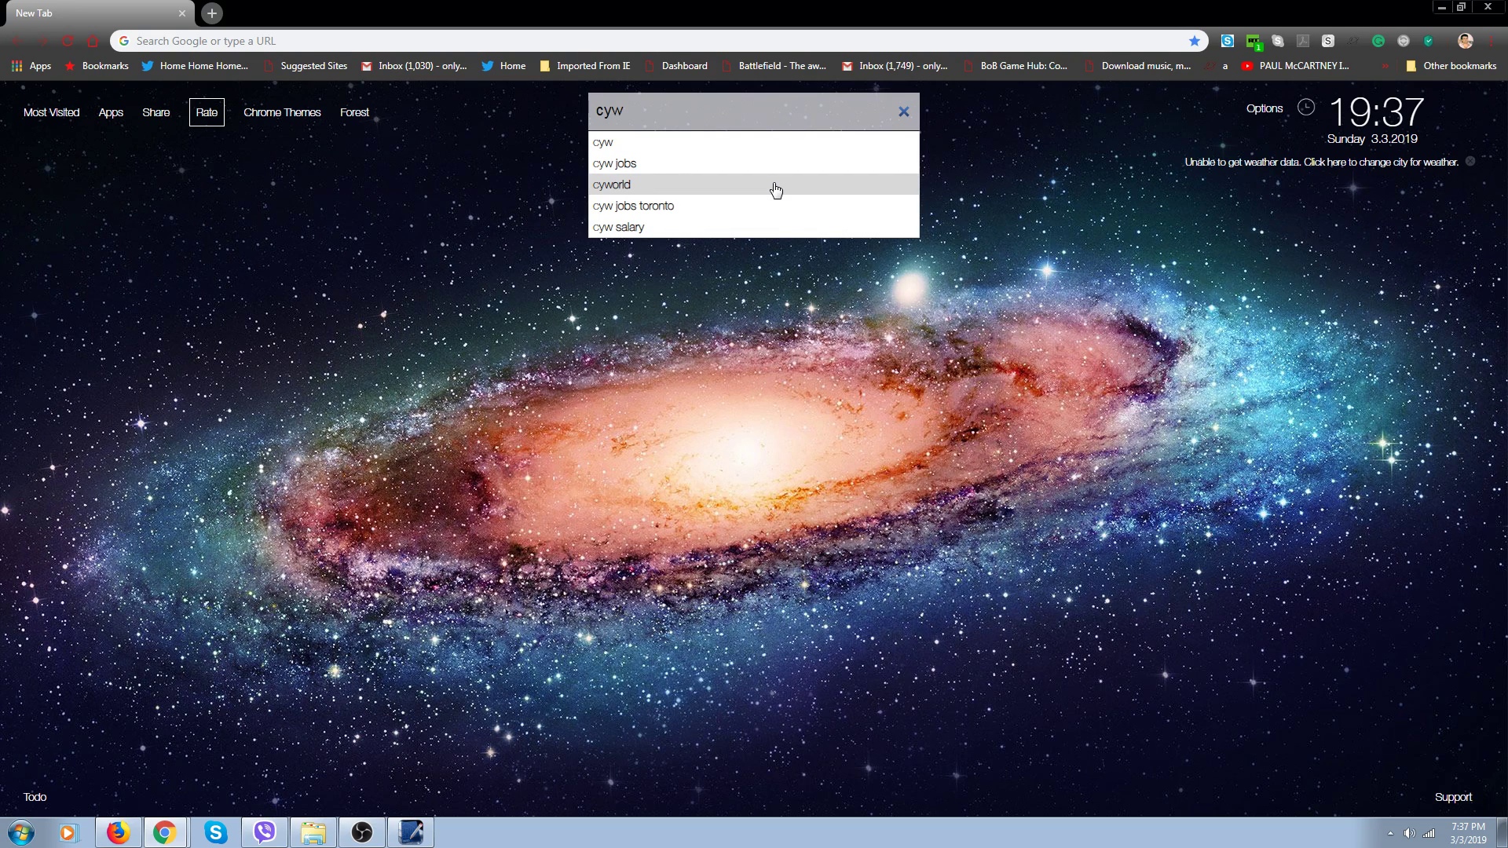
pyautogui.write('m x')
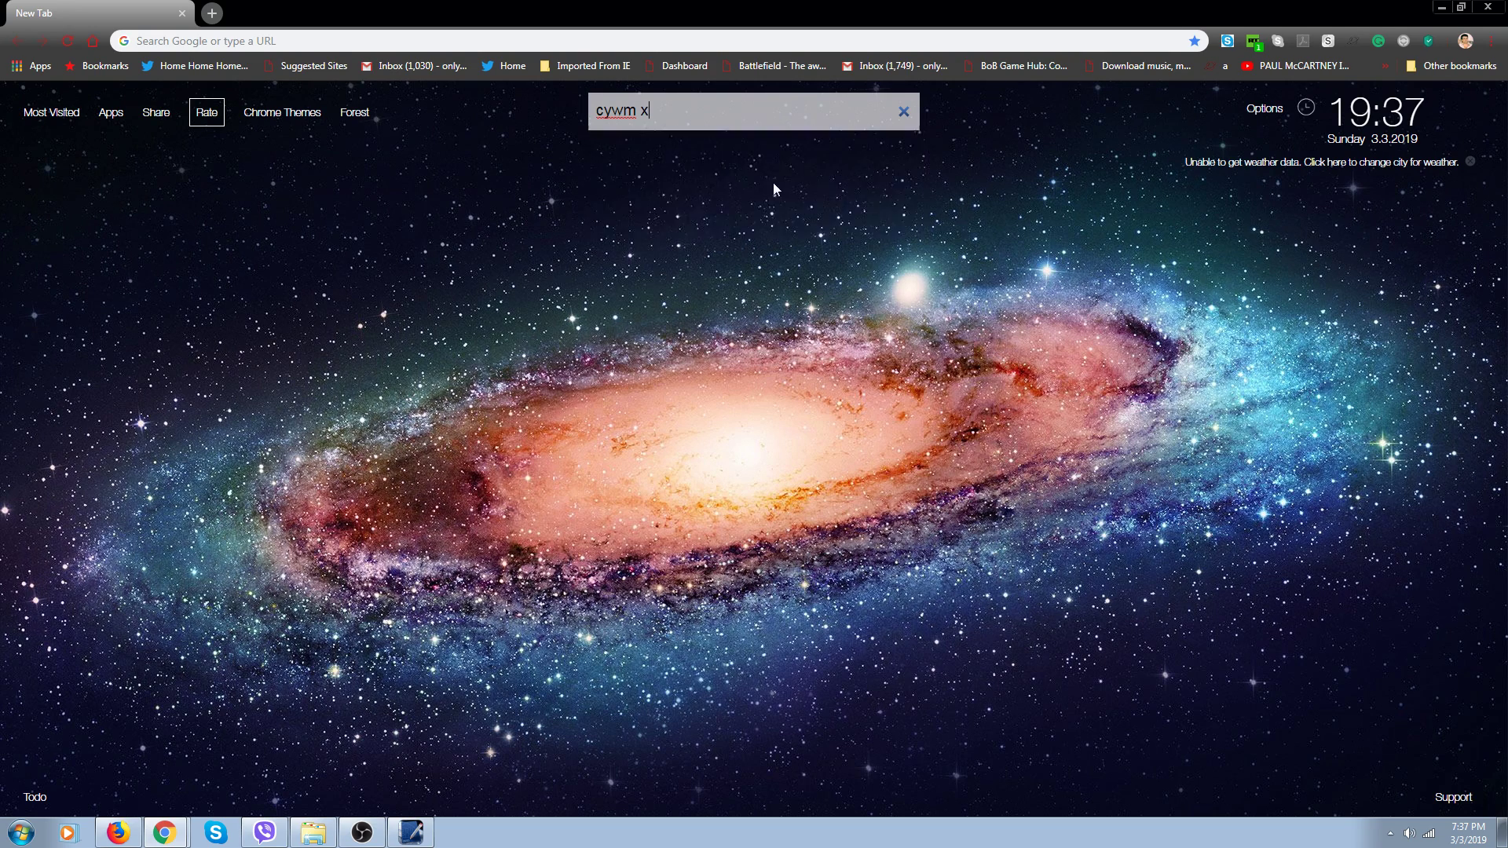
pyautogui.write('-plane gateway')
pyautogui.press('Return')
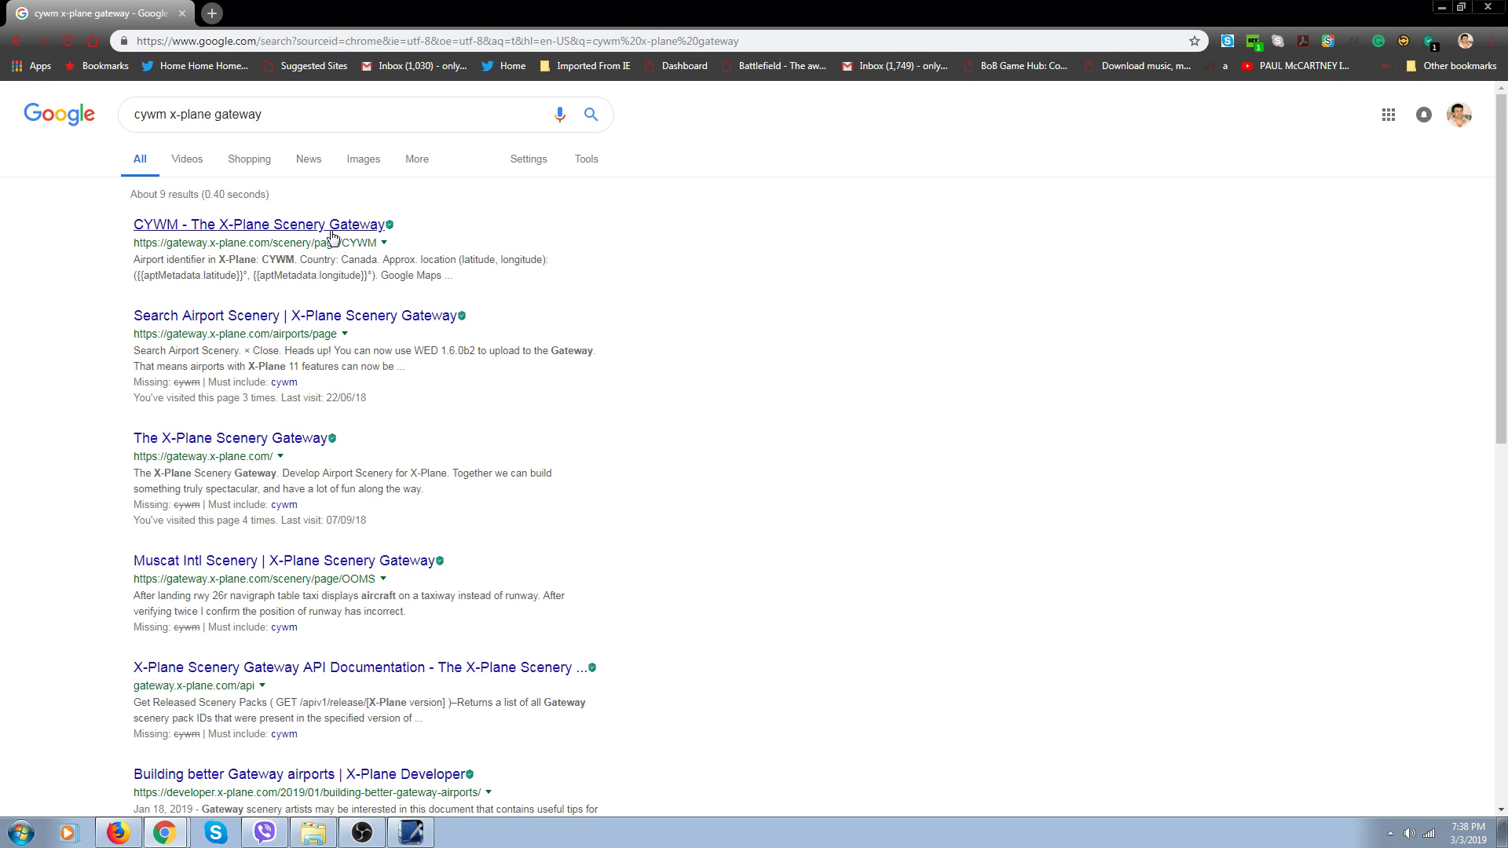
# Open the CYWM page on the X-Plane Scenery Gateway and download the recommended scenery pack, ID 59449
pyautogui.click(278, 227)
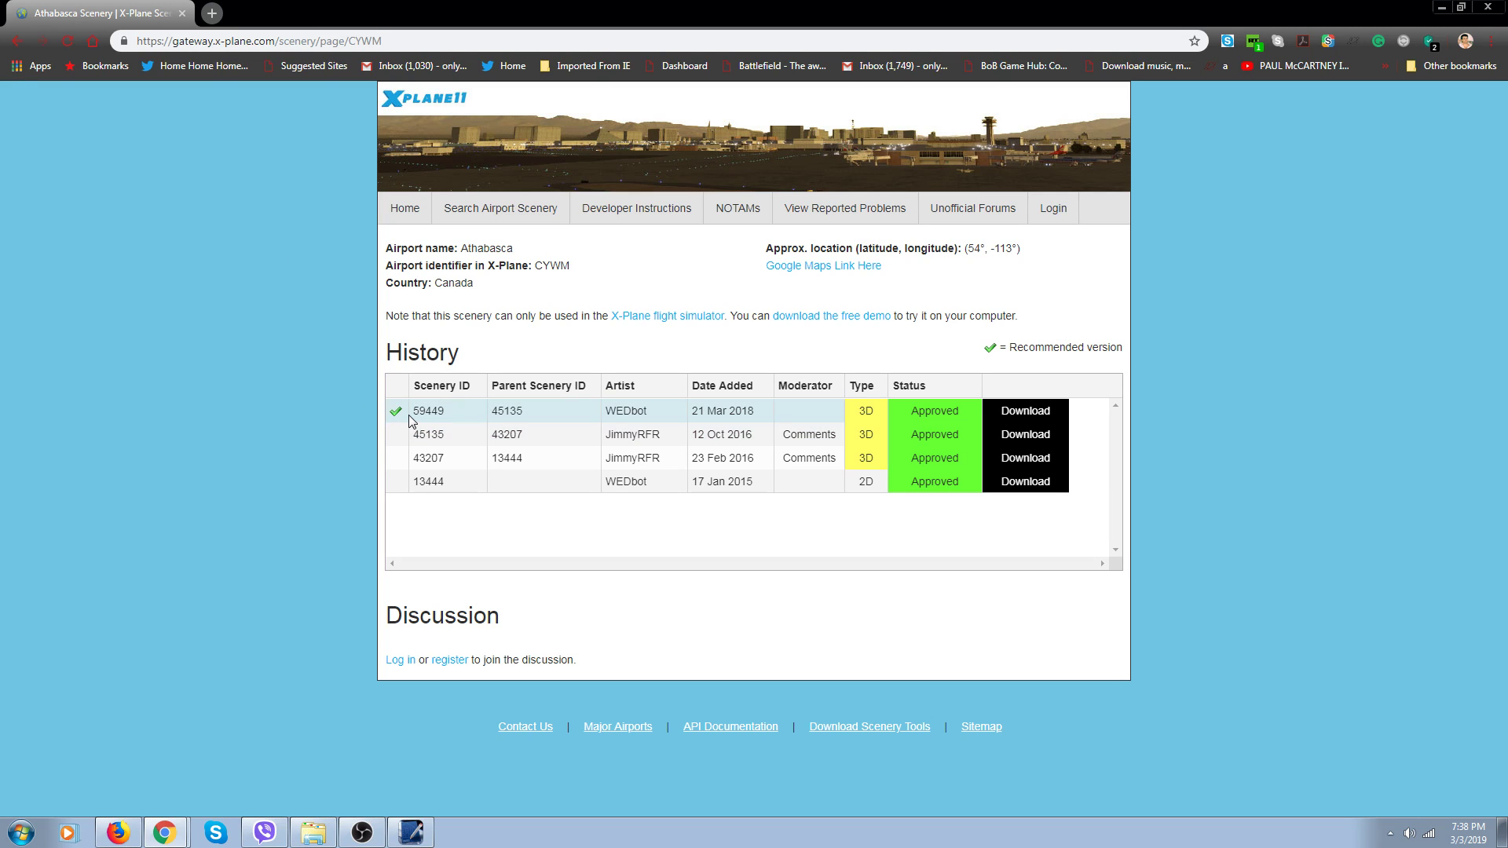
pyautogui.click(1020, 416)
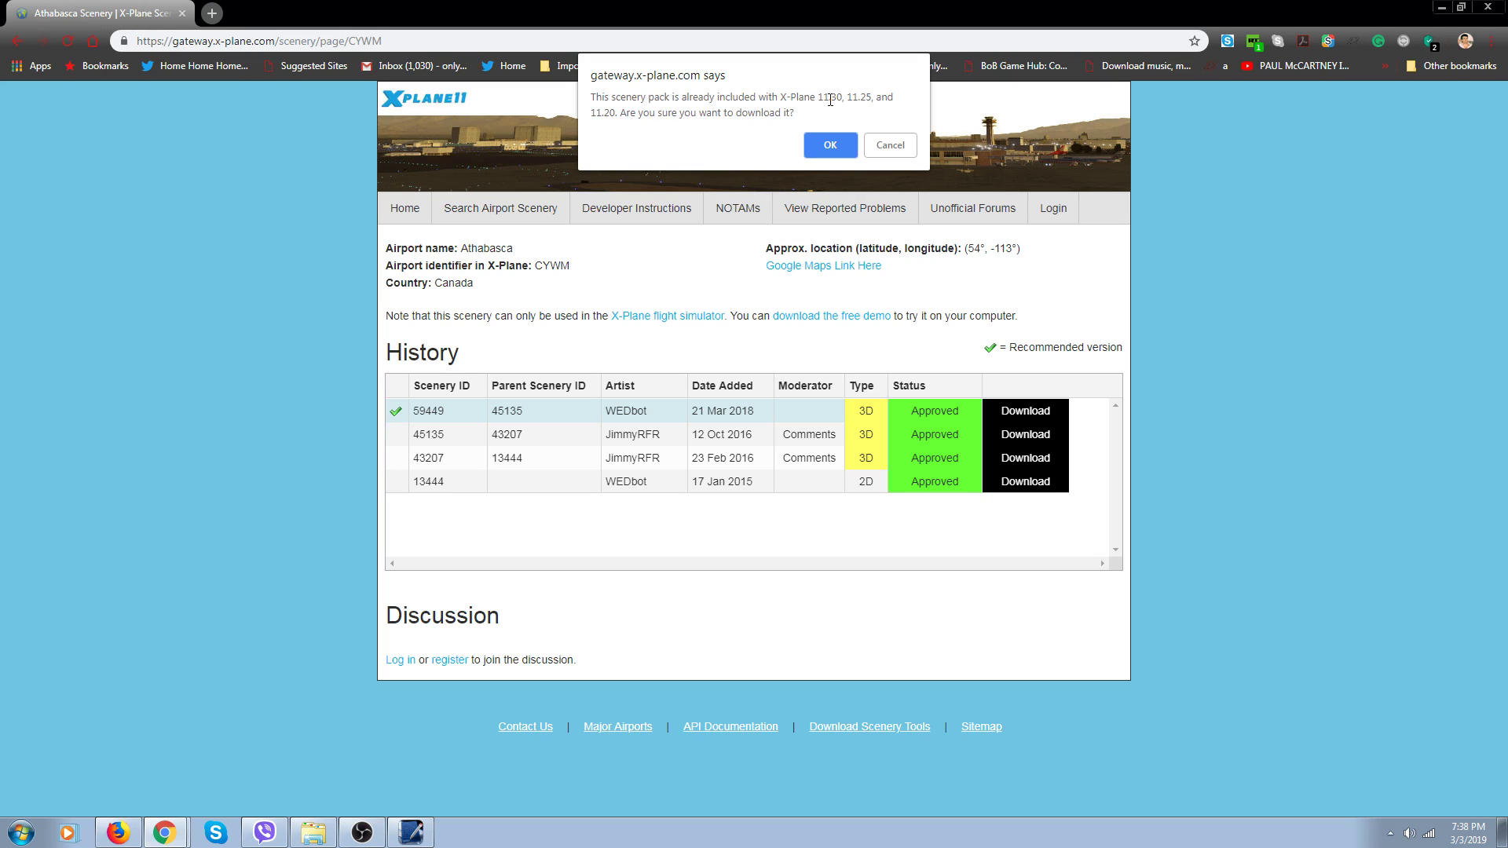
pyautogui.click(832, 144)
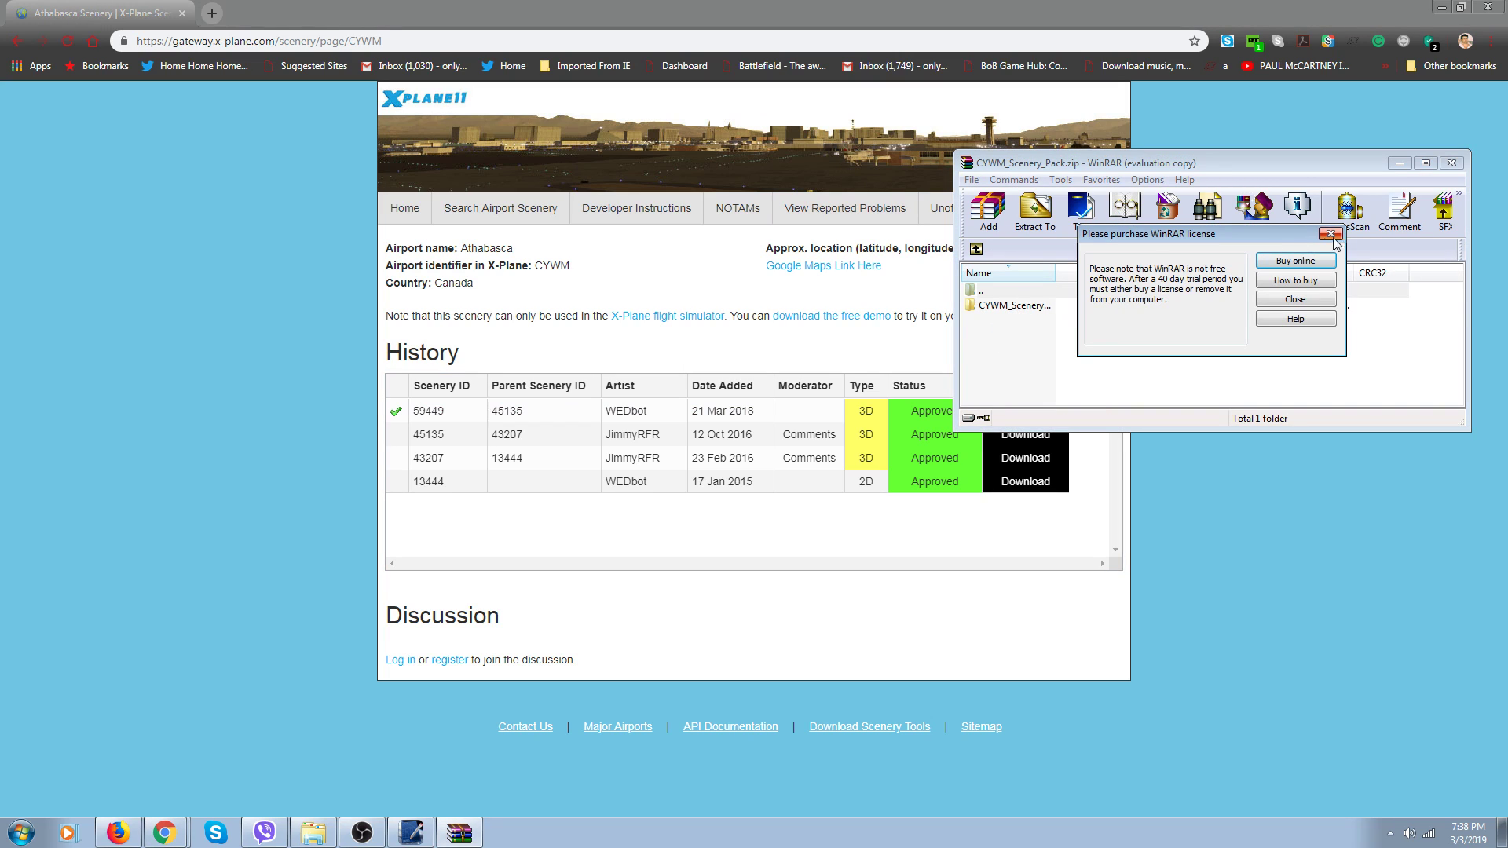
# Extract the CYWM_Scenery_Pack folder from the downloaded archive into X-Plane 11's Custom Scenery folder and close WinRAR
pyautogui.click(1328, 236)
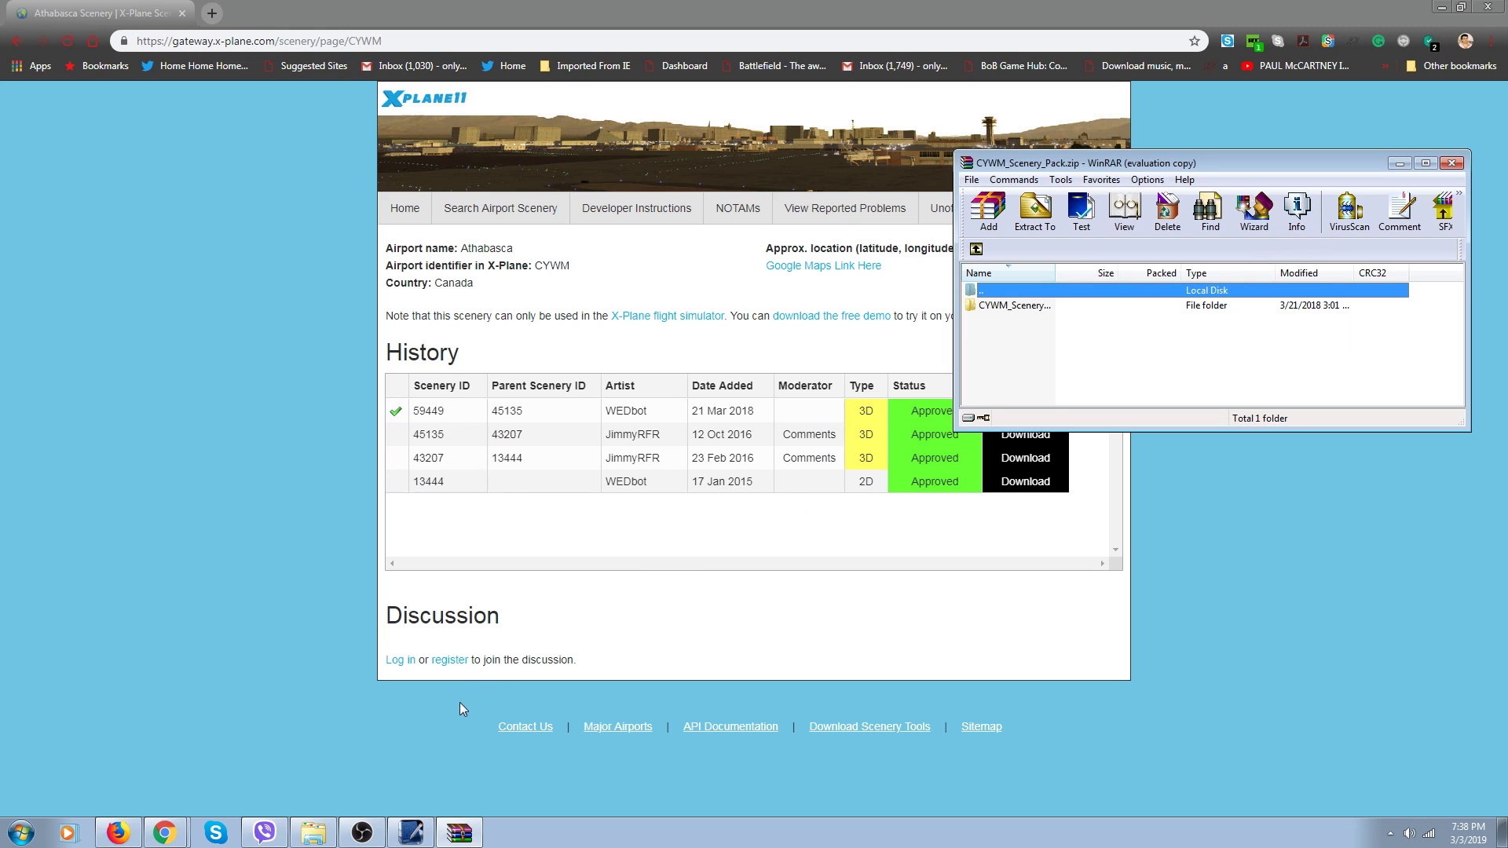
pyautogui.click(312, 832)
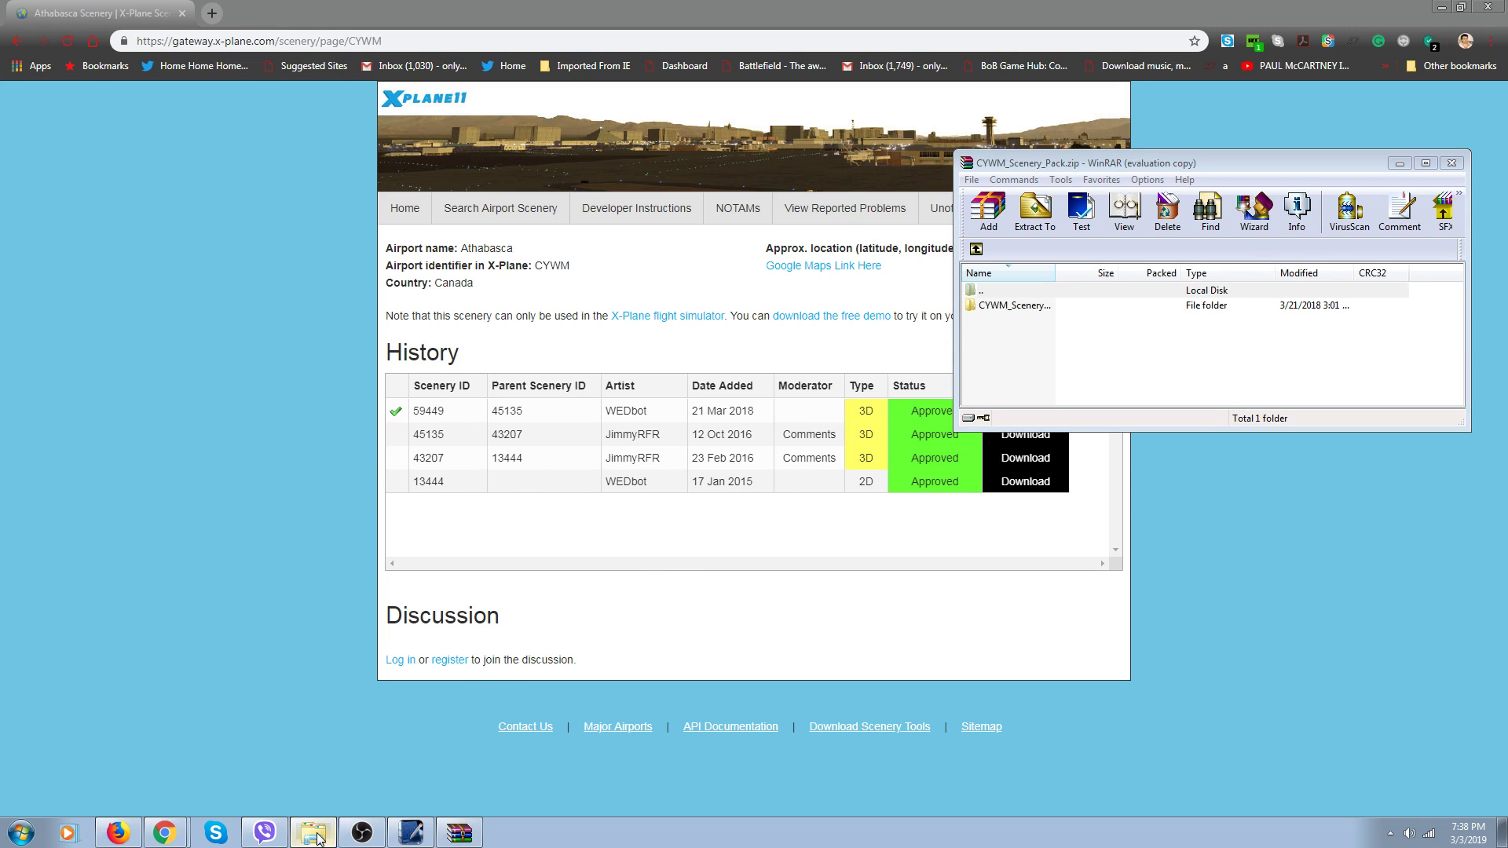
pyautogui.hscroll(10, 887, 546)
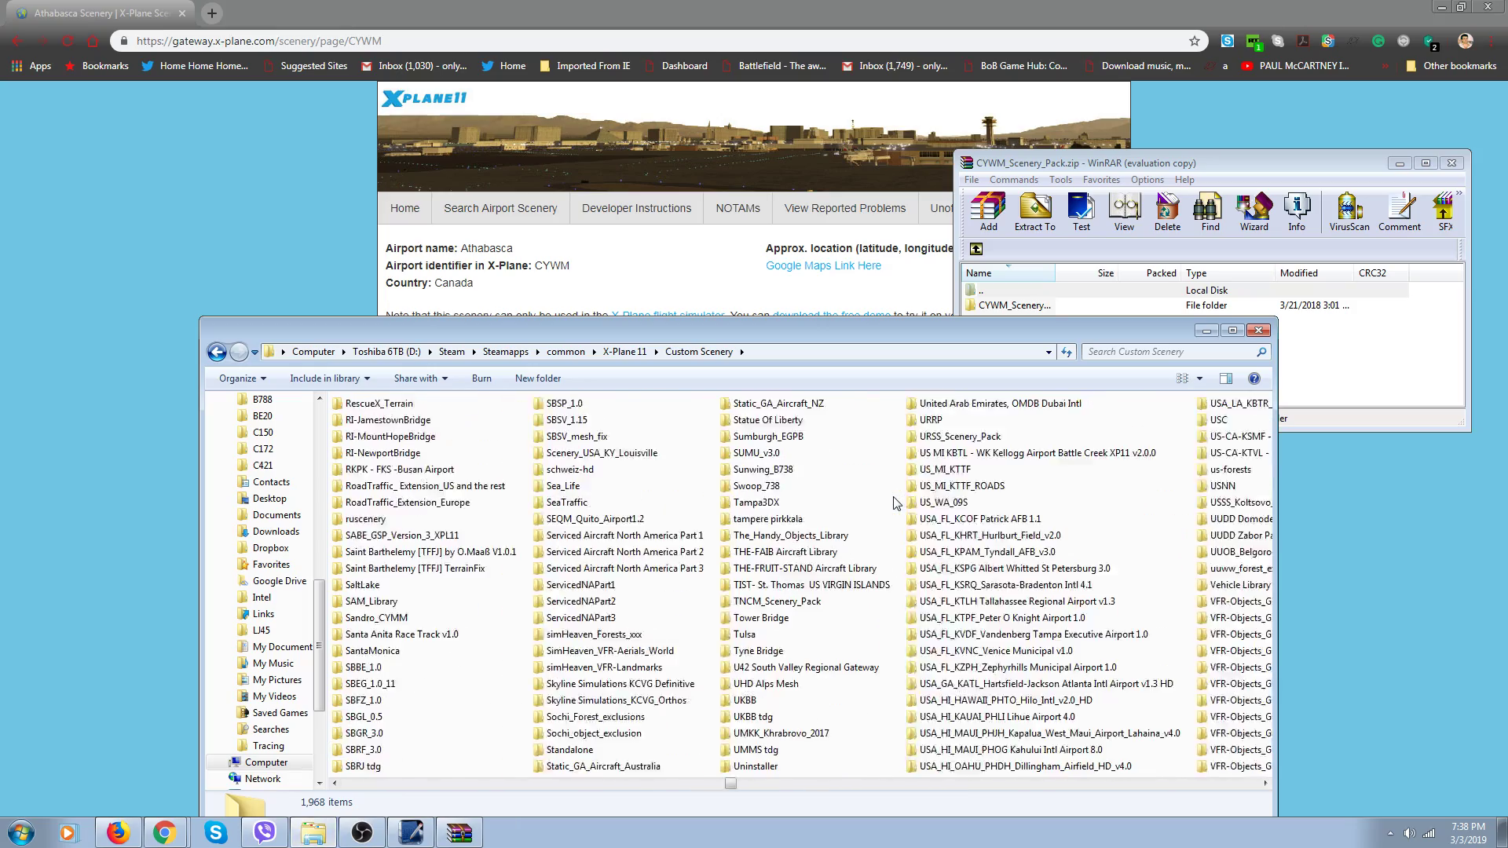
pyautogui.hscroll(10, 895, 502)
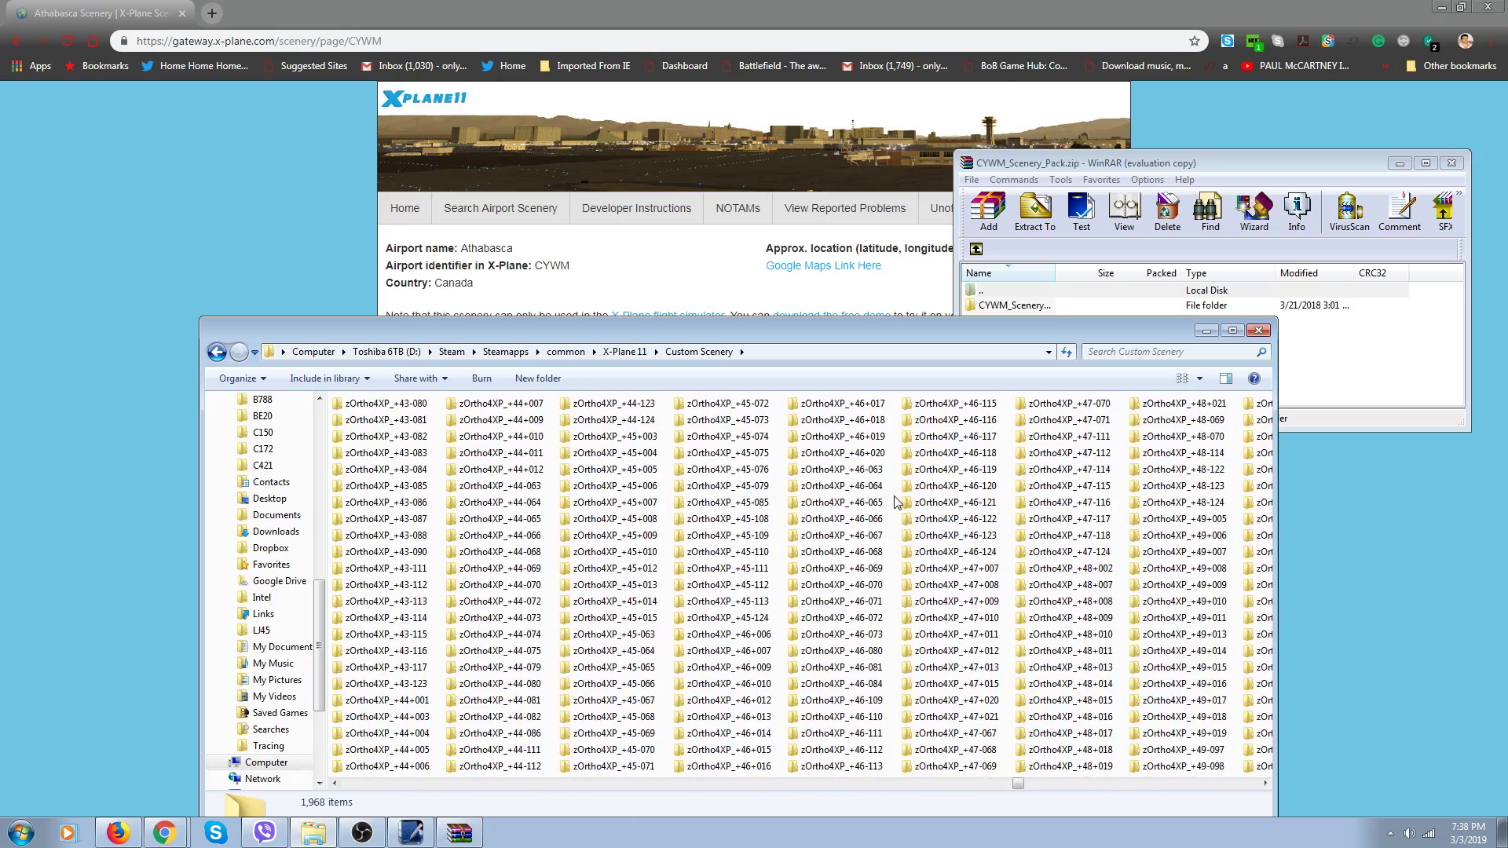
pyautogui.hscroll(10, 898, 501)
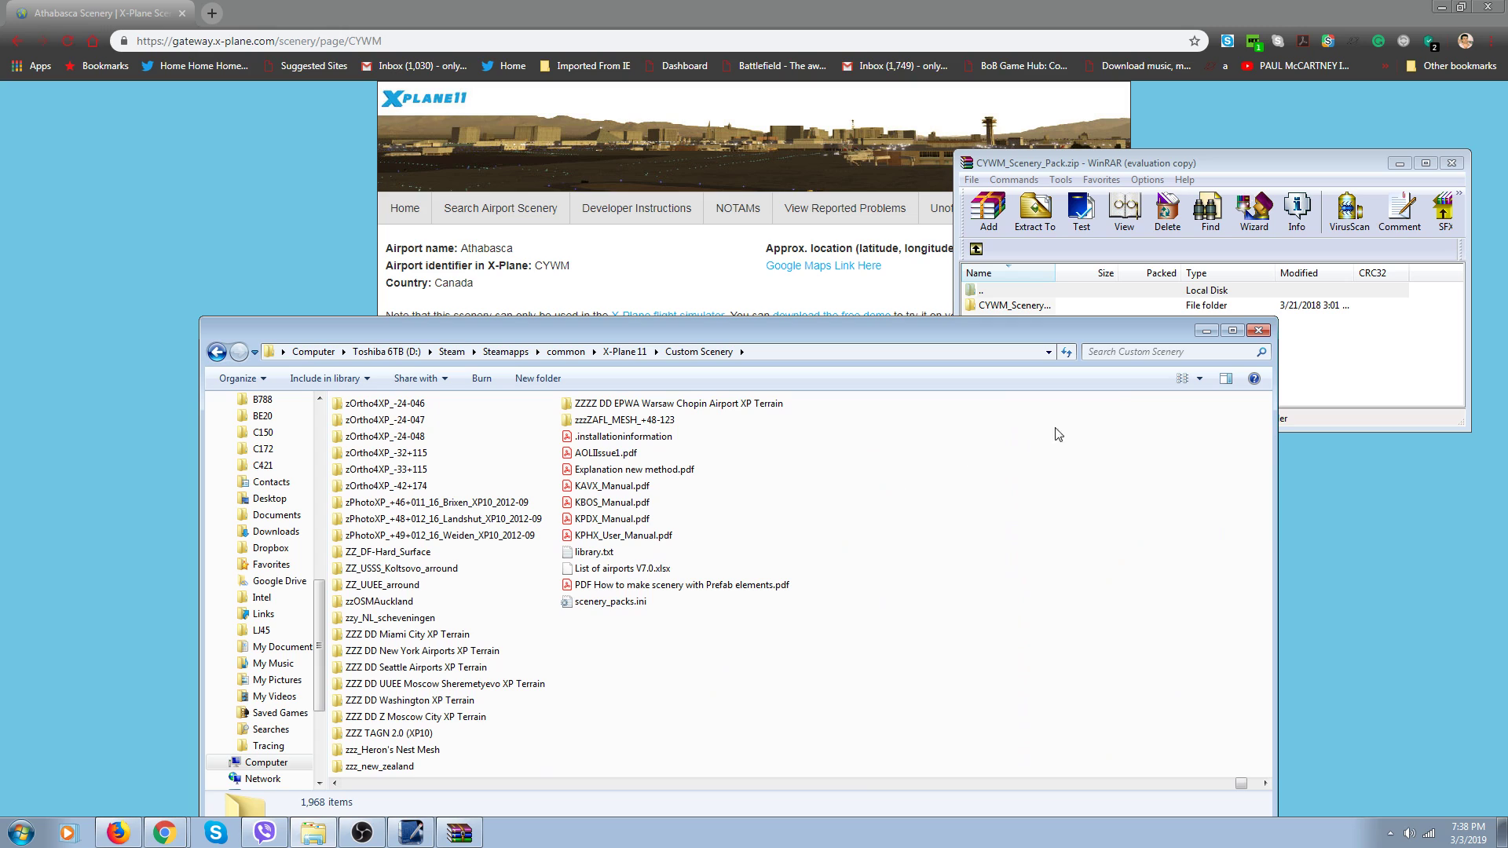
pyautogui.moveTo(1028, 306); pyautogui.dragTo(915, 559)
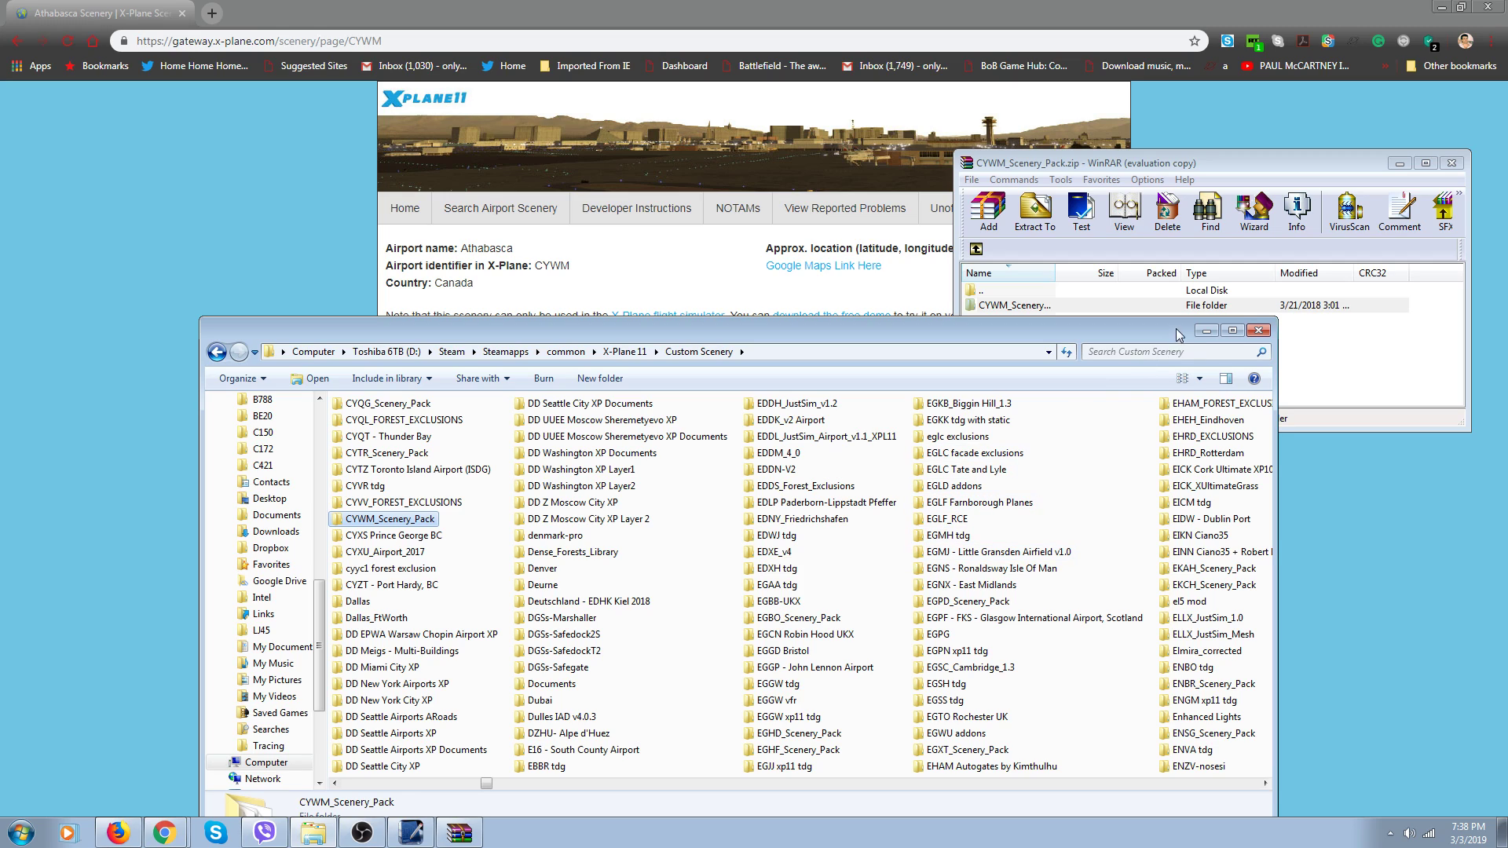
pyautogui.click(1205, 330)
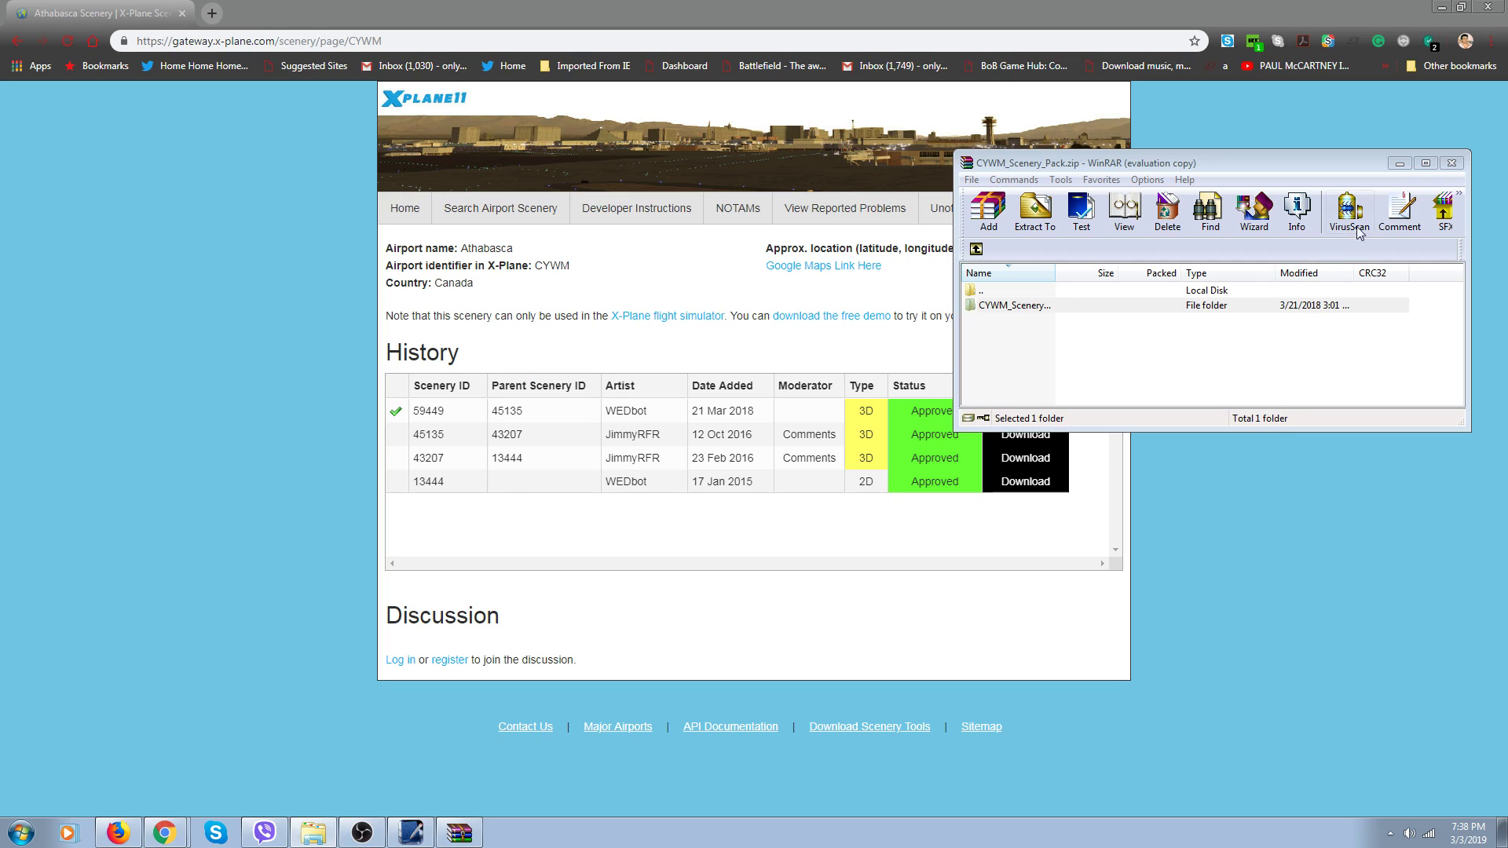
pyautogui.click(1453, 164)
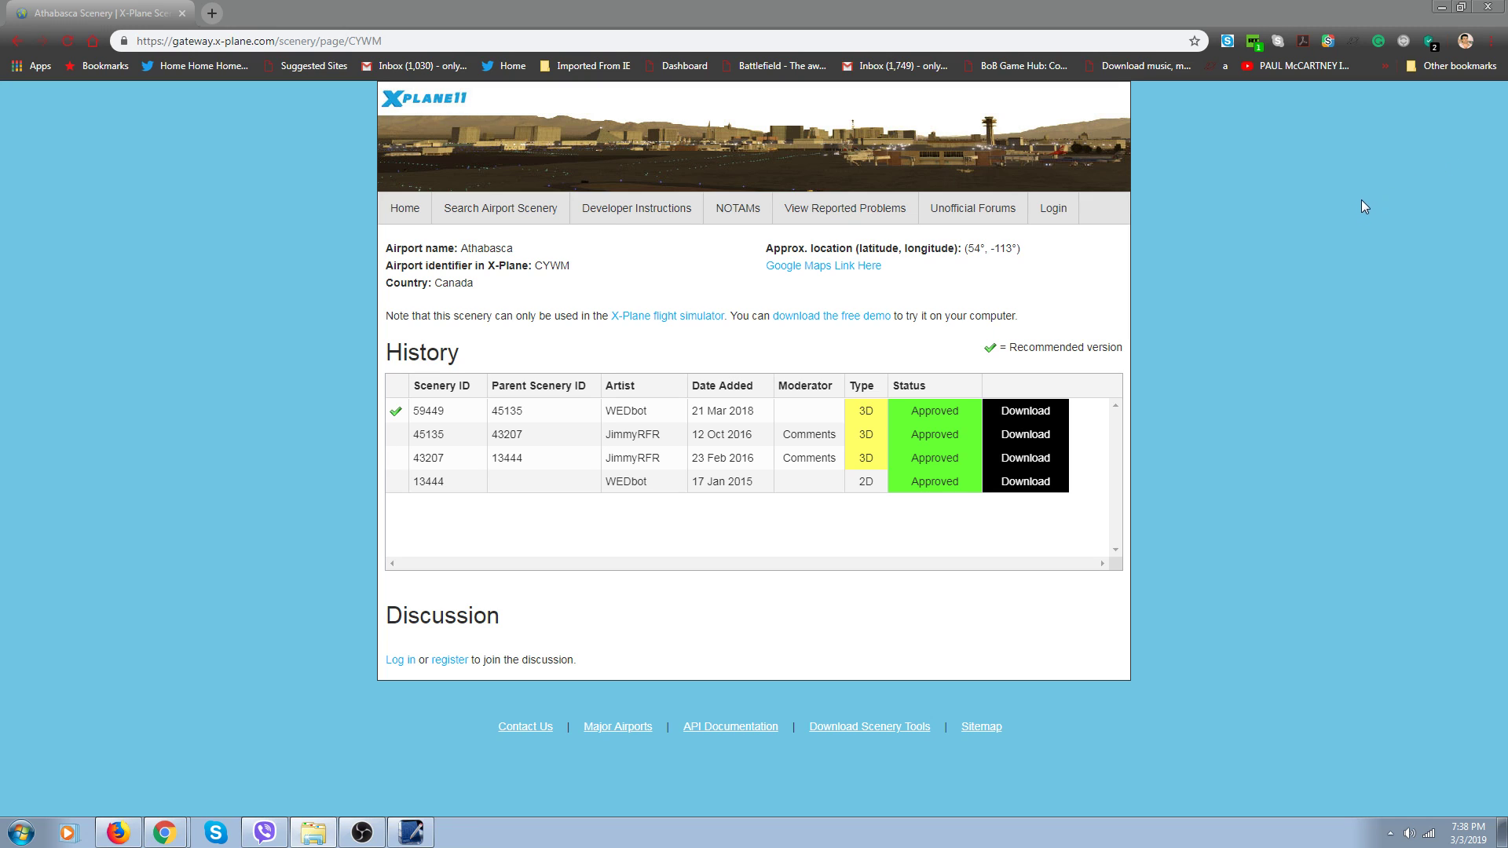
# Close Chrome and OverlayEditor, and run X-Plane 11 up to its main menu before quitting it
pyautogui.click(1479, 9)
pyautogui.click(1481, 11)
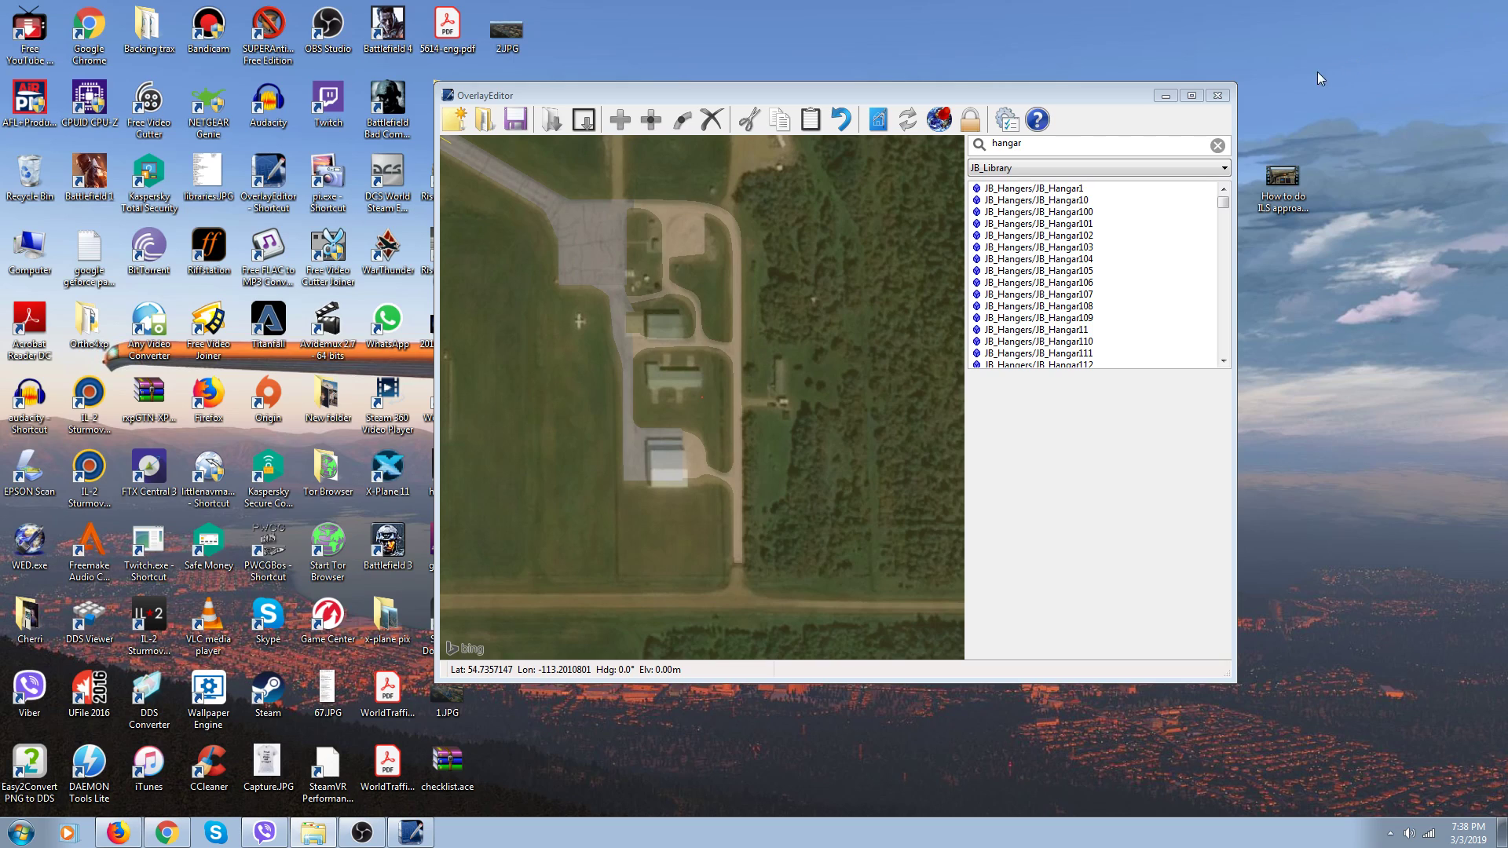
pyautogui.click(1217, 98)
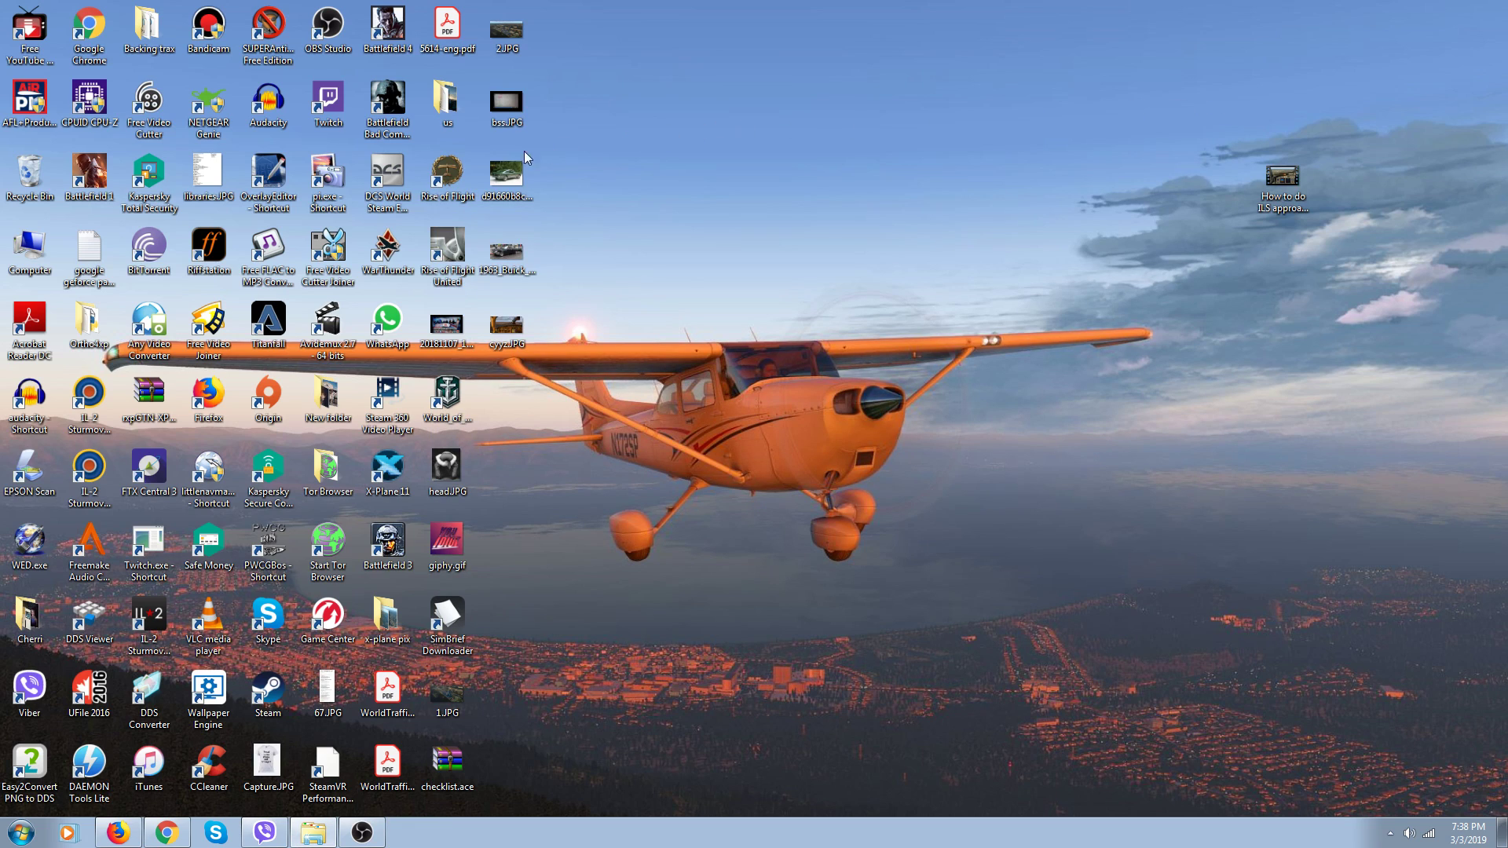
pyautogui.doubleClick(375, 465)
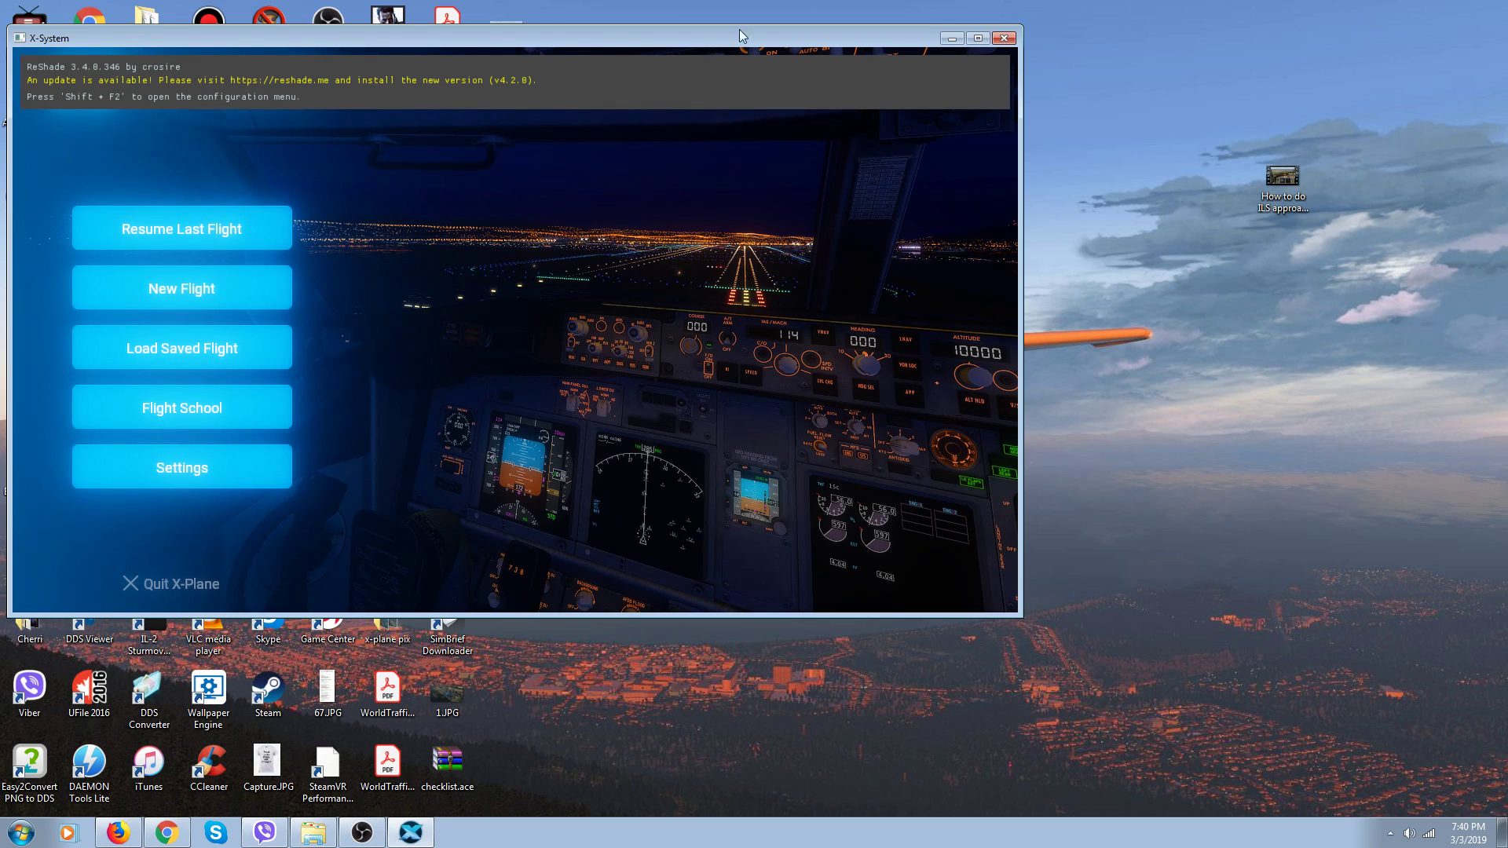
pyautogui.click(1003, 39)
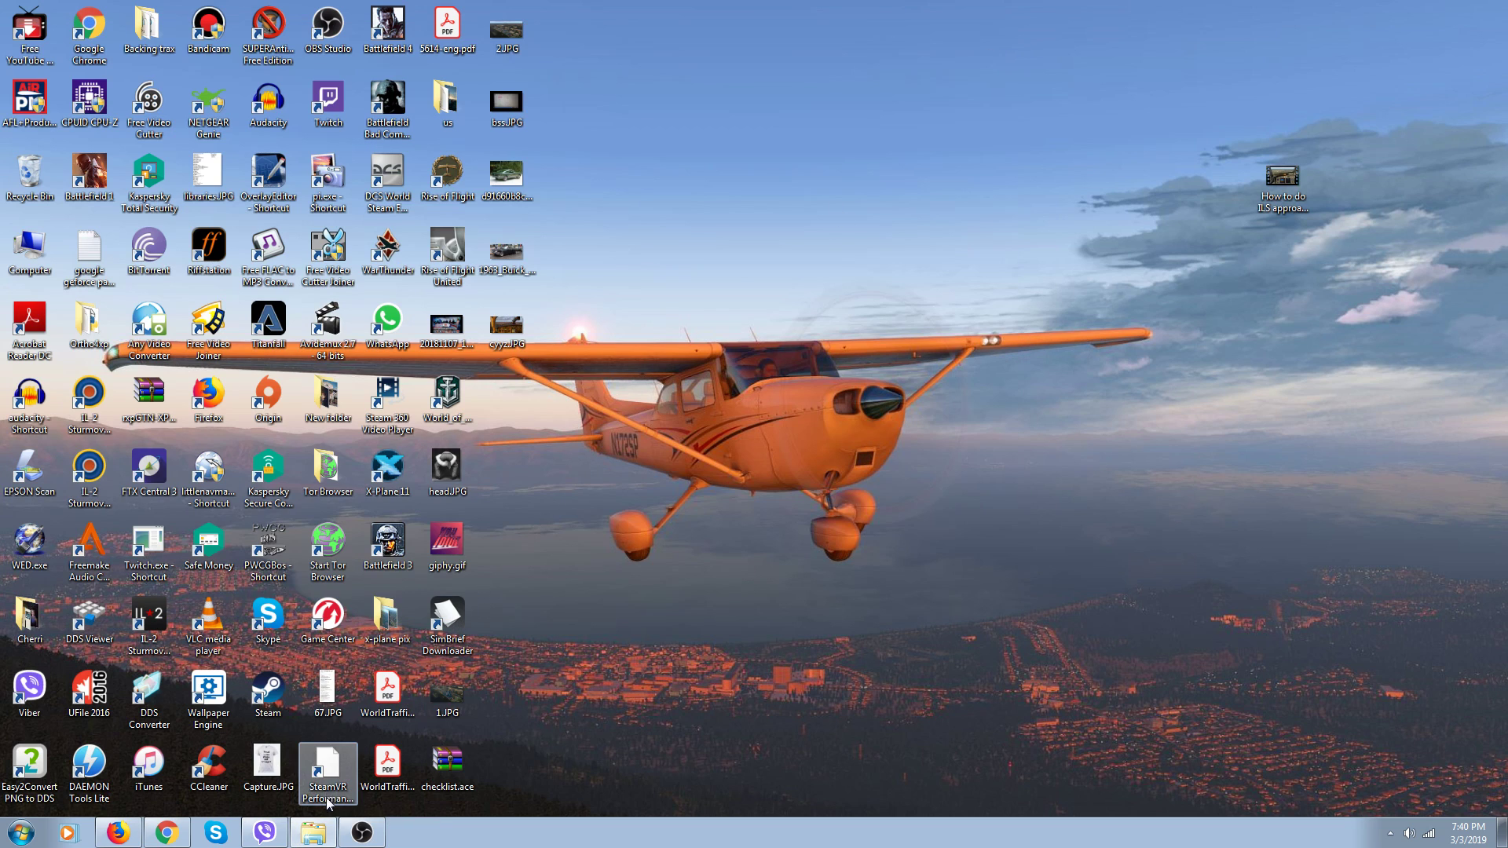
# Open scenery_packs.ini from the Custom Scenery folder in Notepad and maximize its window
pyautogui.click(314, 834)
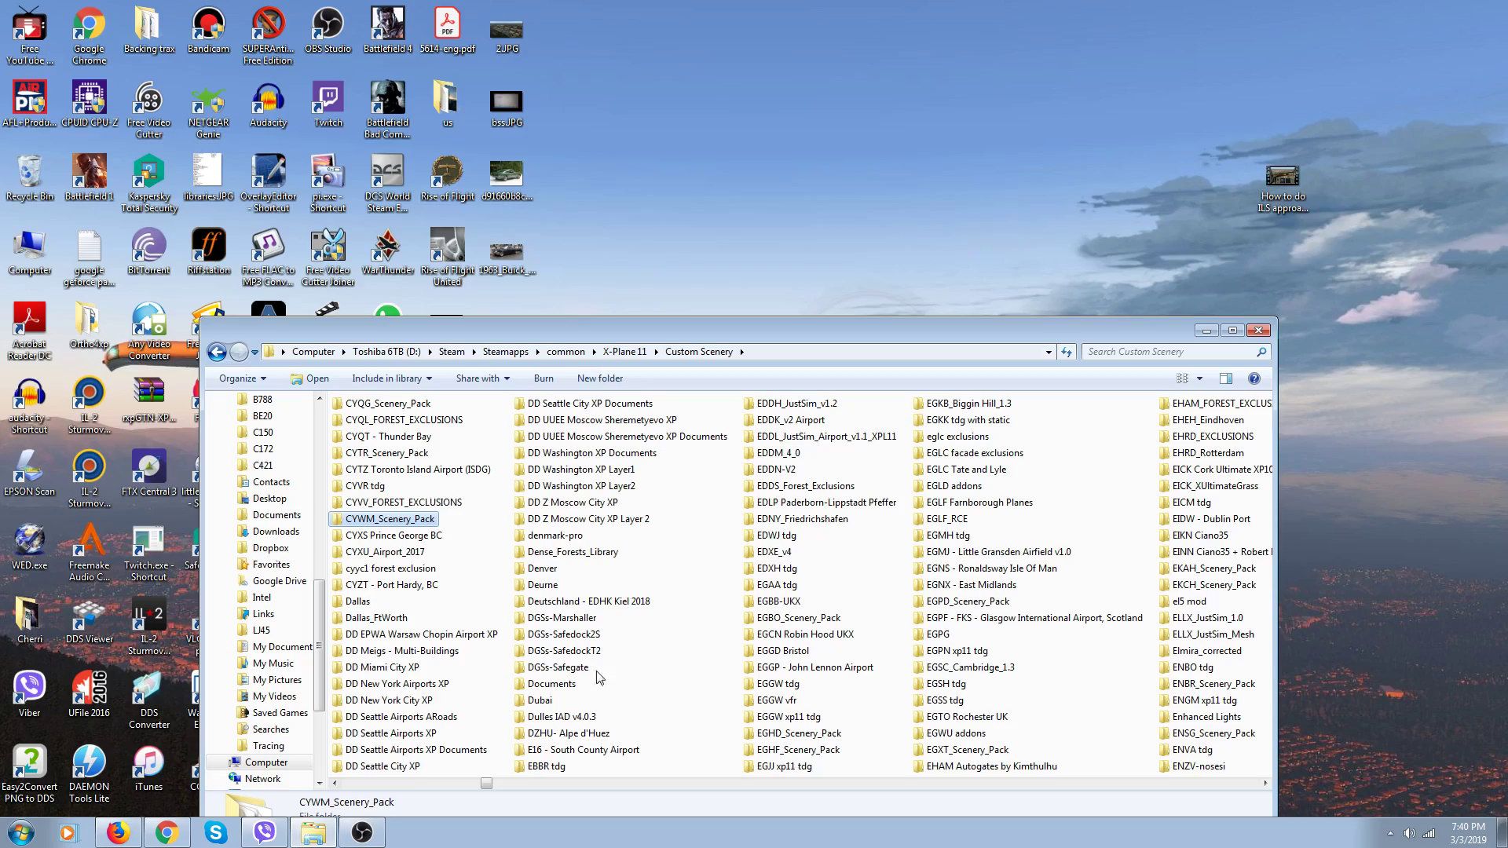
pyautogui.moveTo(837, 324); pyautogui.dragTo(808, 81)
pyautogui.scroll(-5, 832, 282)
pyautogui.scroll(-8, 835, 281)
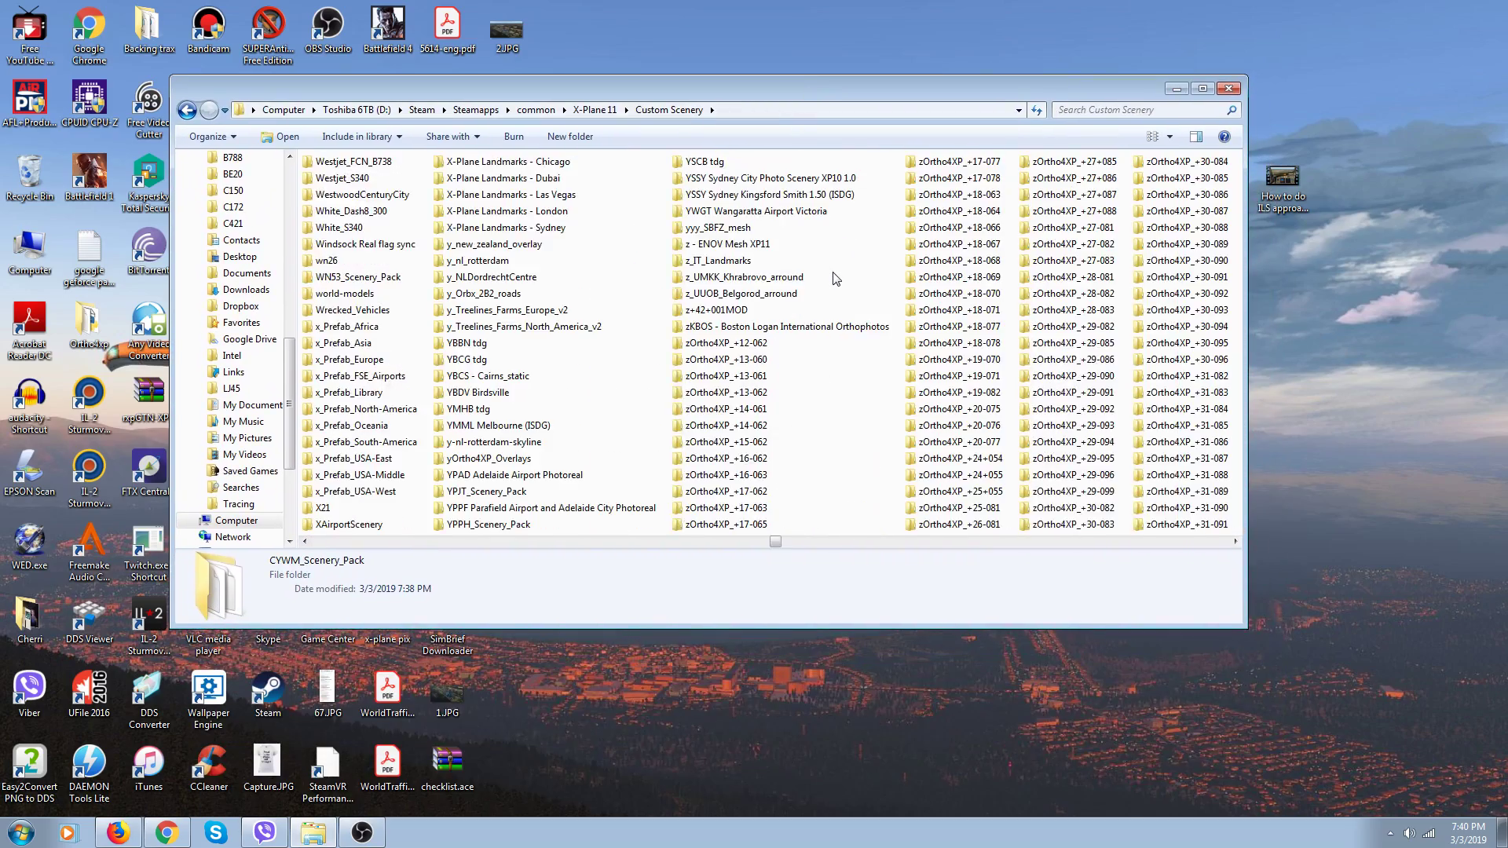
pyautogui.scroll(-10, 836, 275)
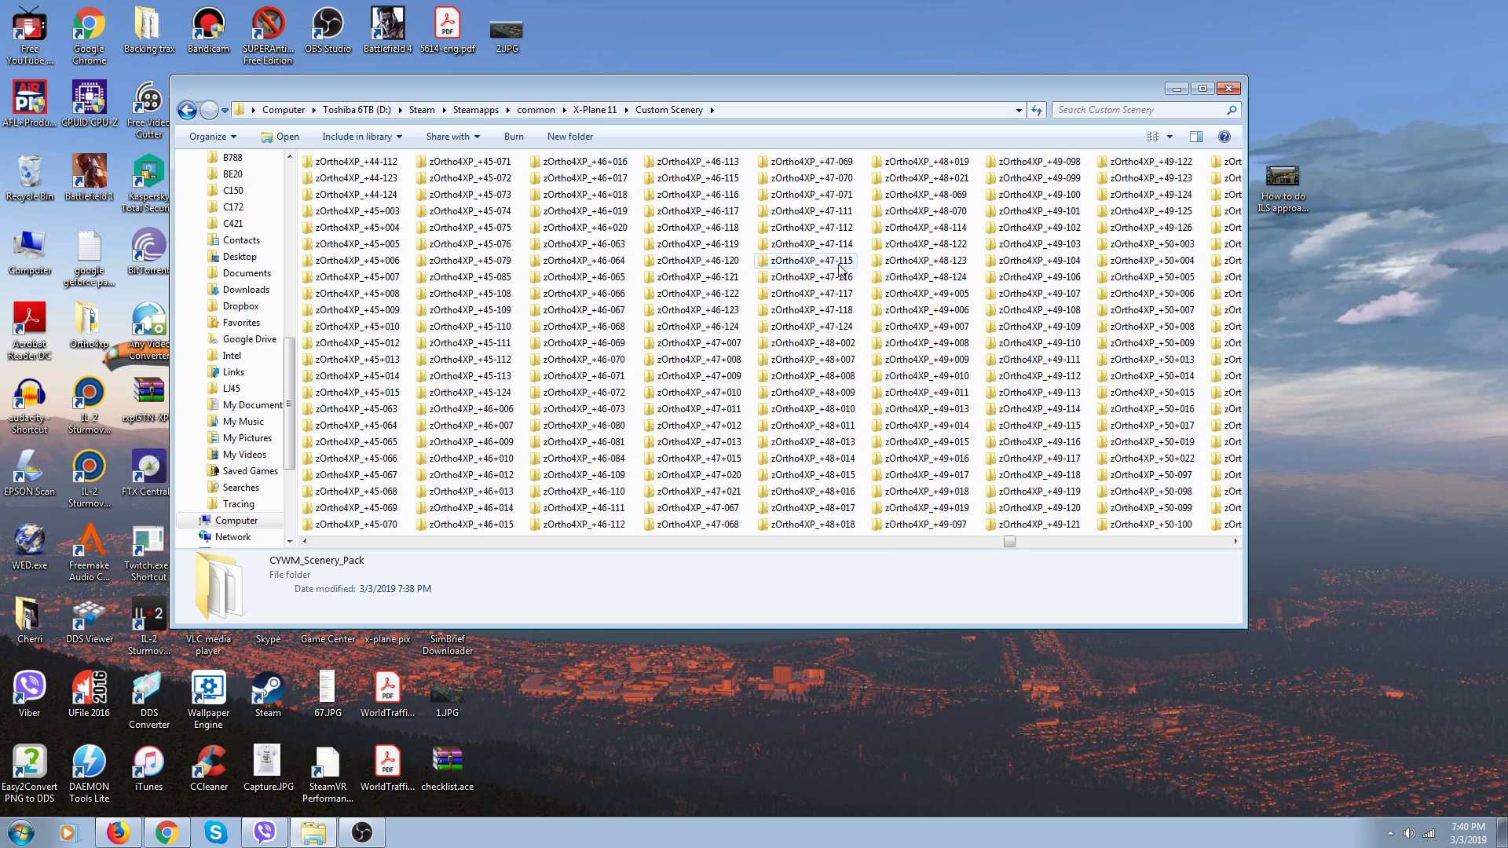
pyautogui.scroll(-8, 842, 270)
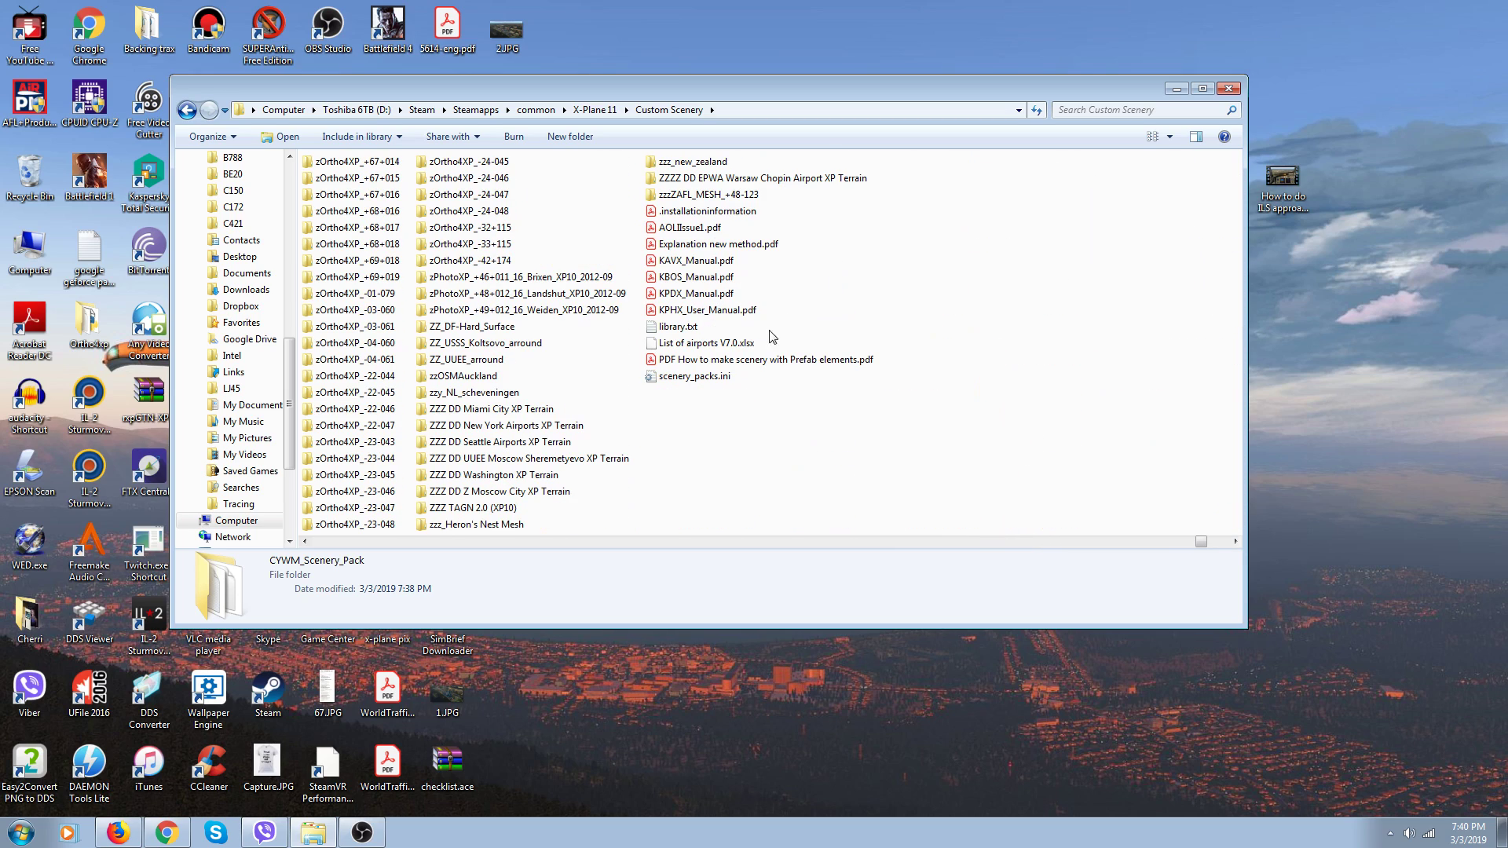
pyautogui.doubleClick(699, 385)
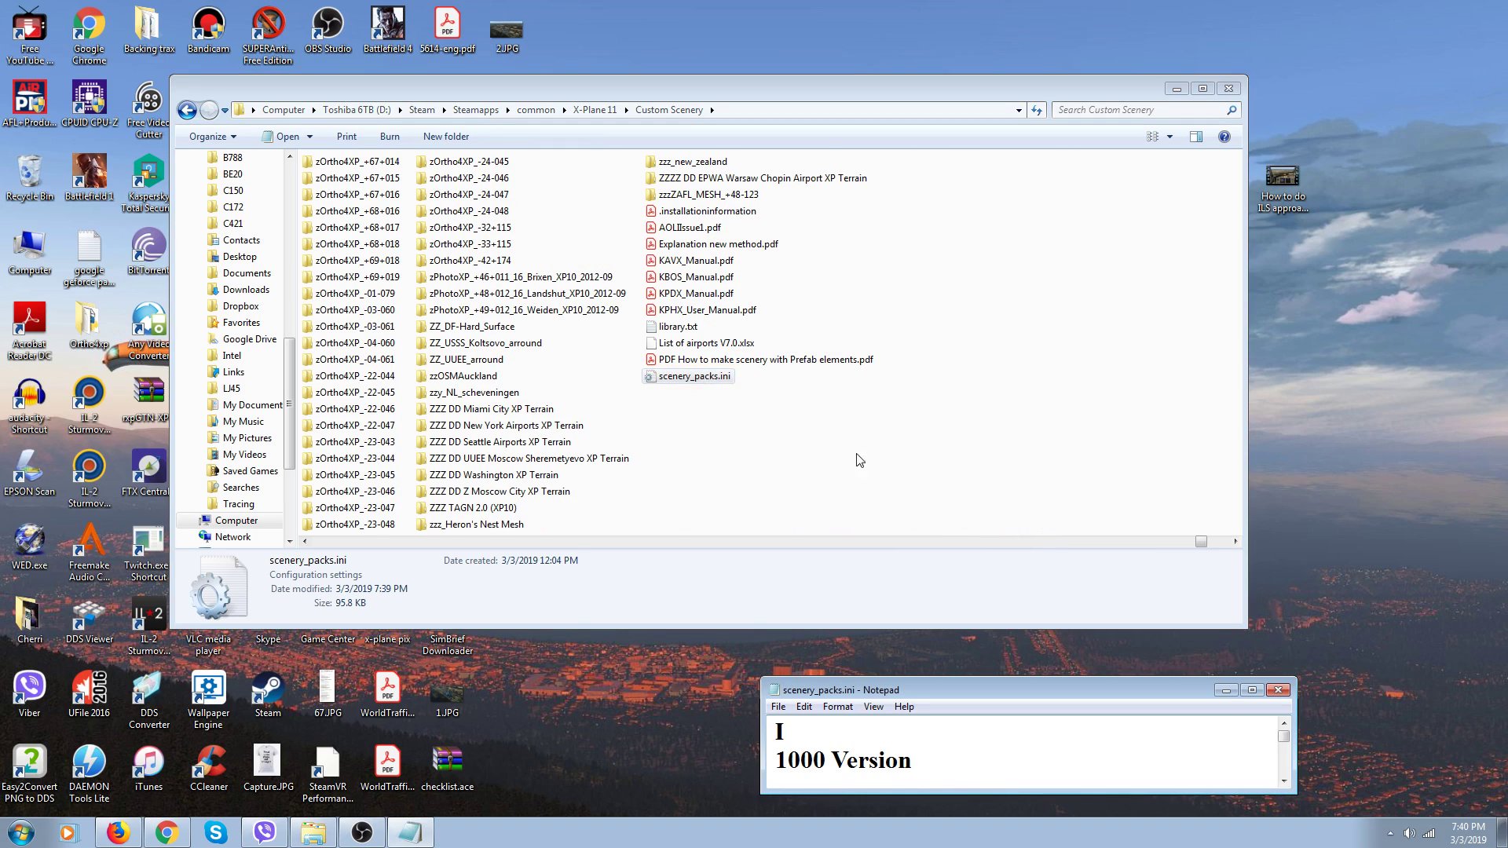
pyautogui.click(1253, 691)
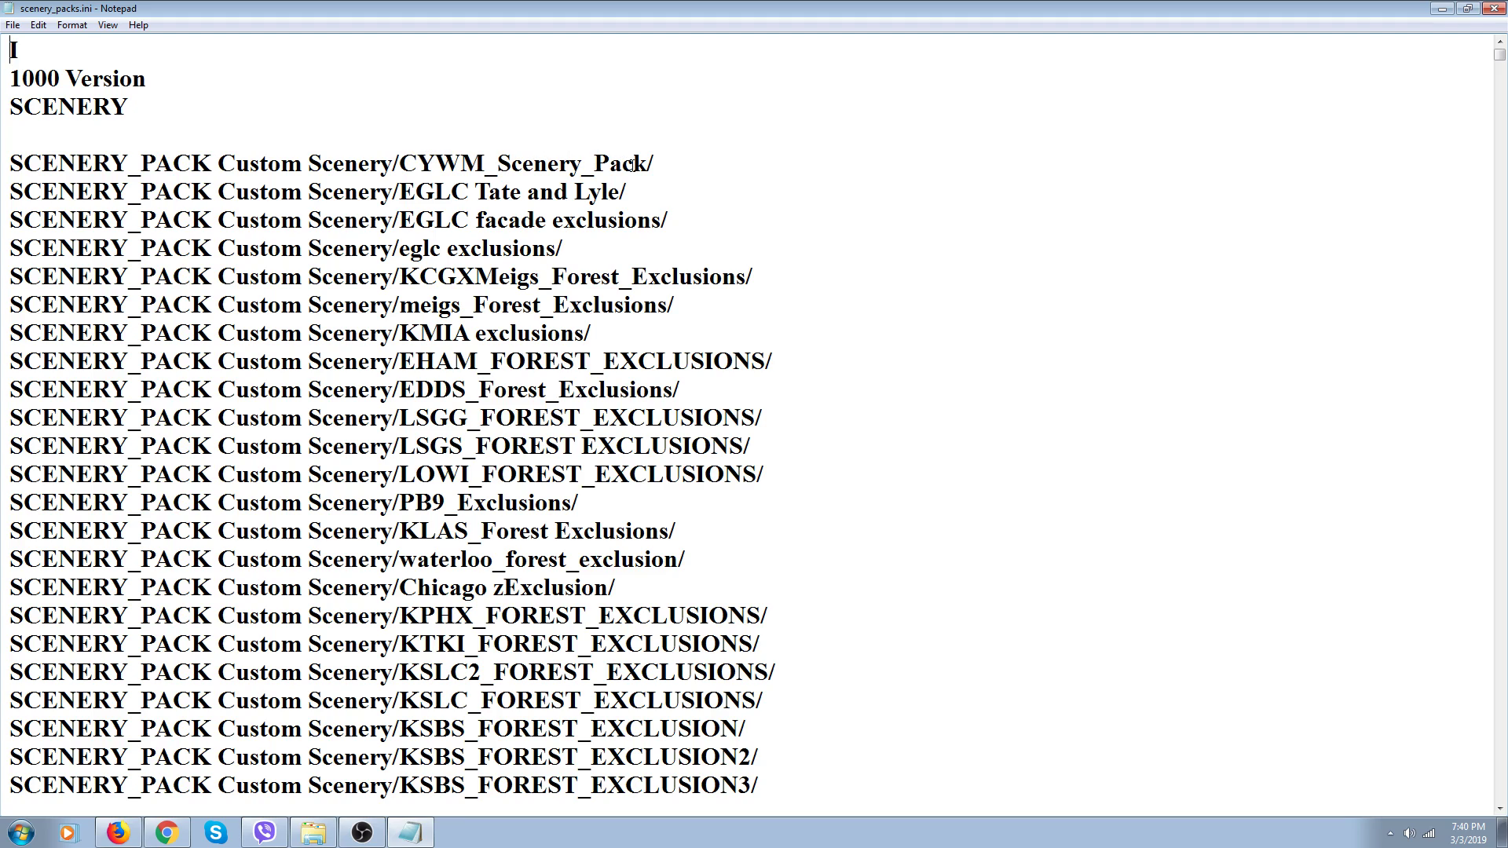
# Cut the CYWM_Scenery_Pack entry from the beginning of the scenery pack list
pyautogui.moveTo(655, 165); pyautogui.dragTo(23, 132)
pyautogui.hotkey('ctrl', 'c')
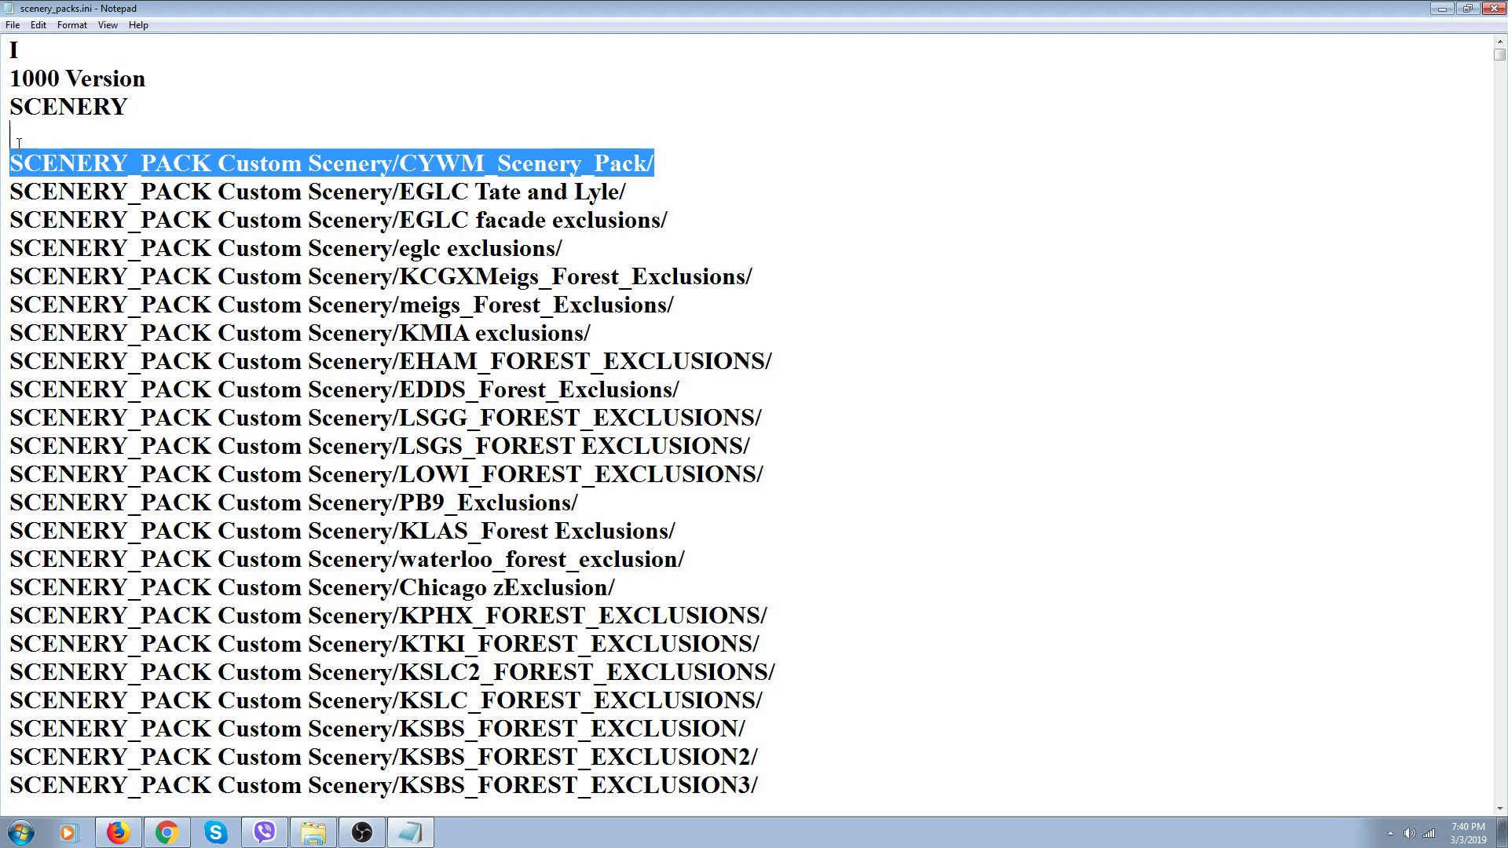
pyautogui.rightClick(62, 160)
pyautogui.click(95, 192)
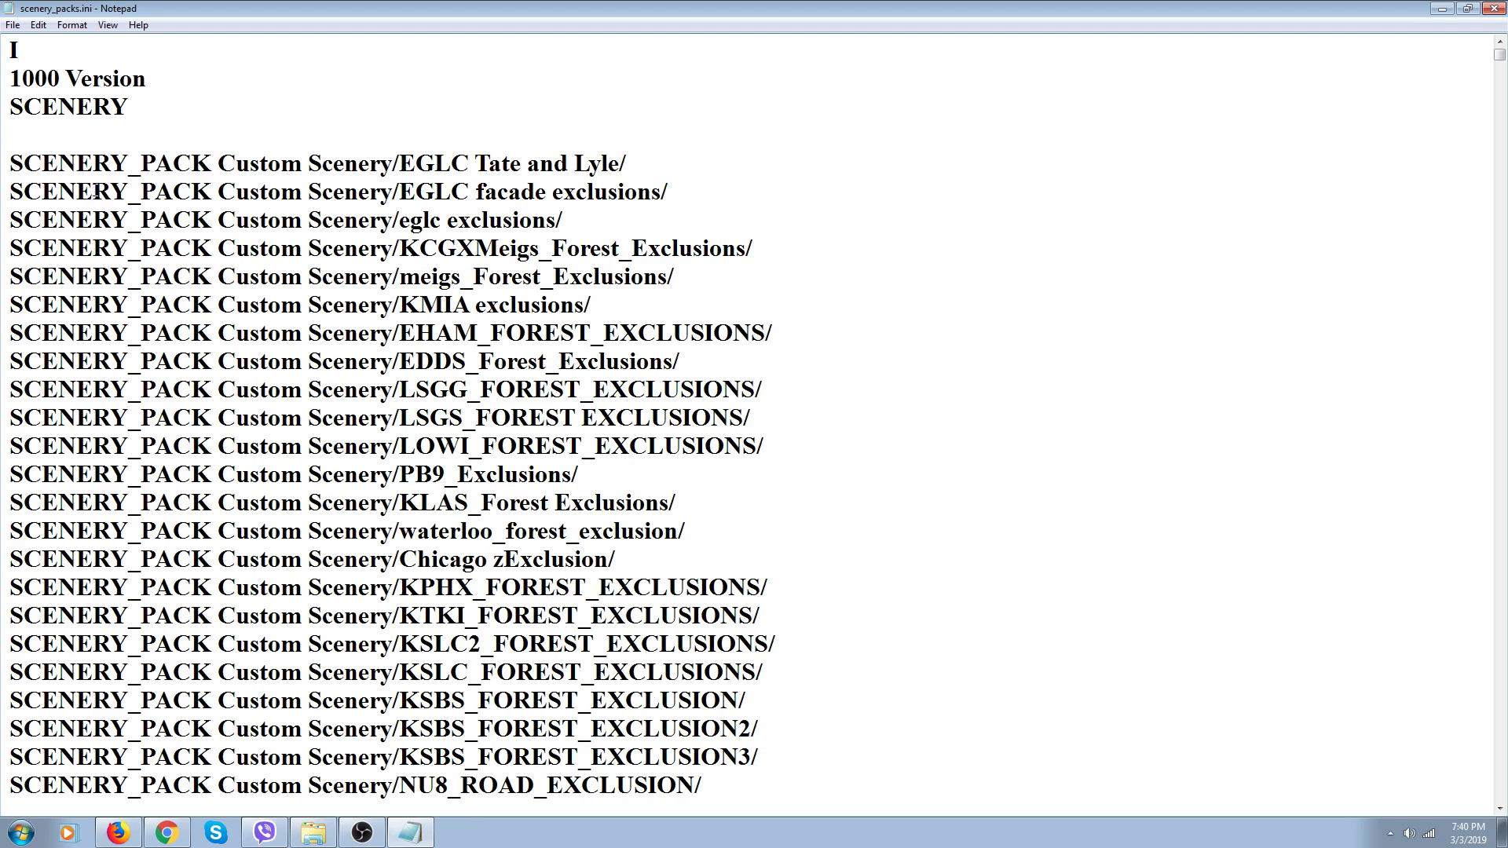
# Paste the CYWM_Scenery_Pack entry on its own line directly below the Westjet_S340 entry, without a blank line between them
pyautogui.scroll(-15, 70, 177)
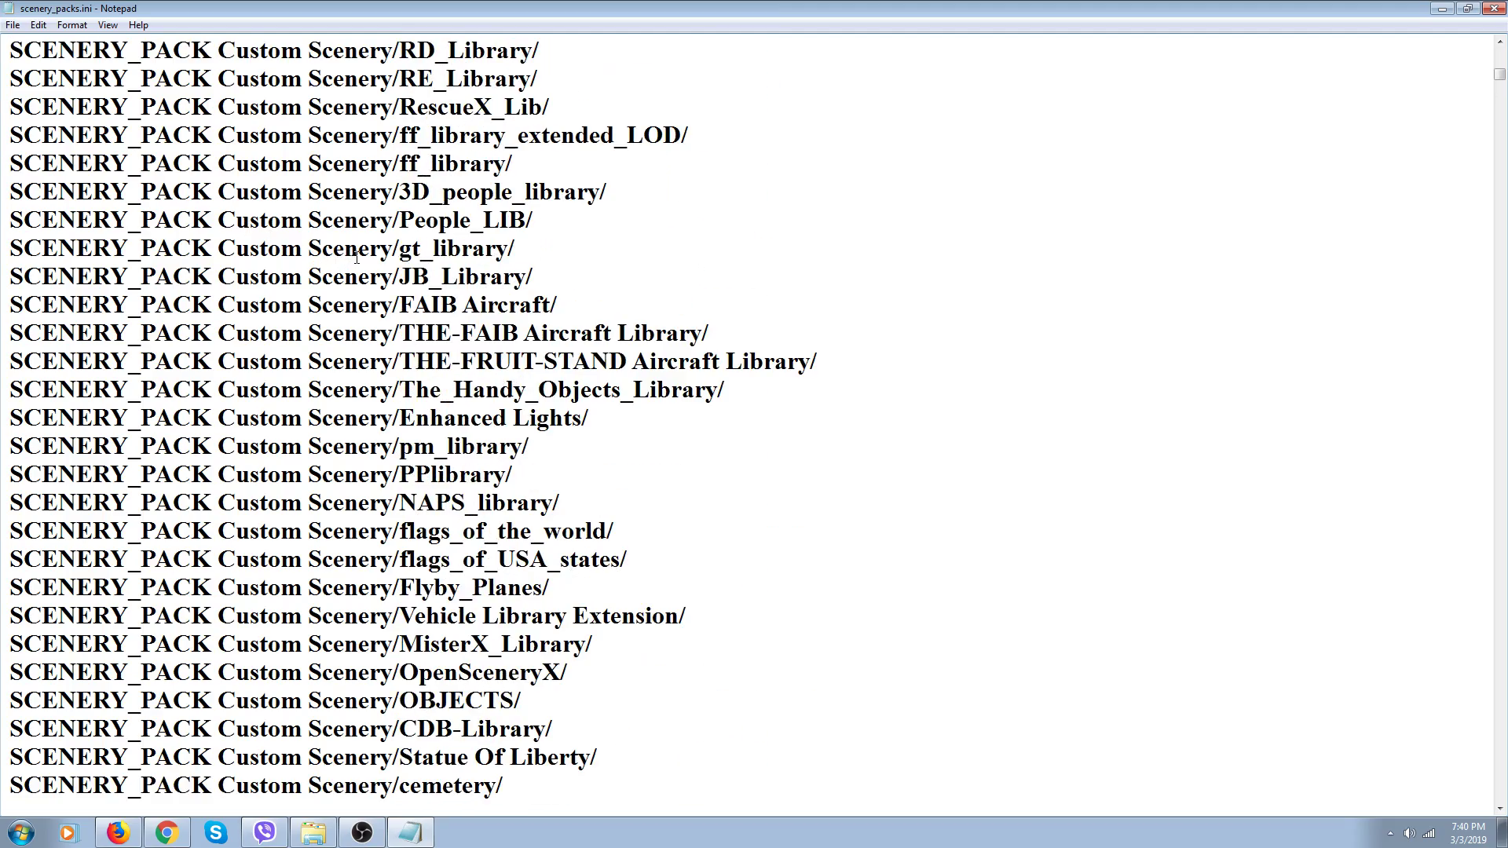
pyautogui.scroll(-3, 402, 334)
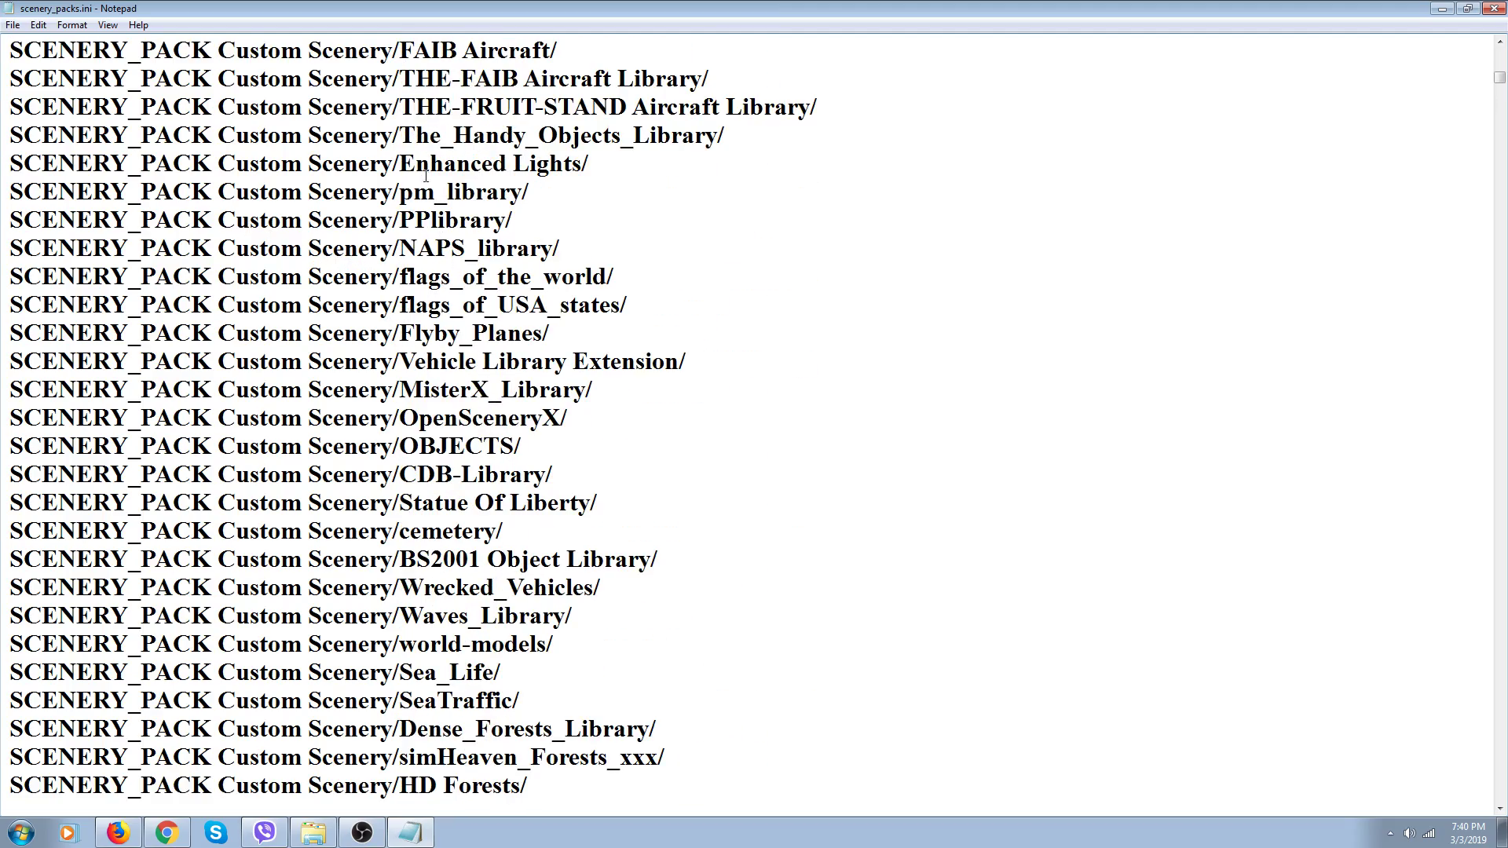
pyautogui.scroll(-20, 403, 305)
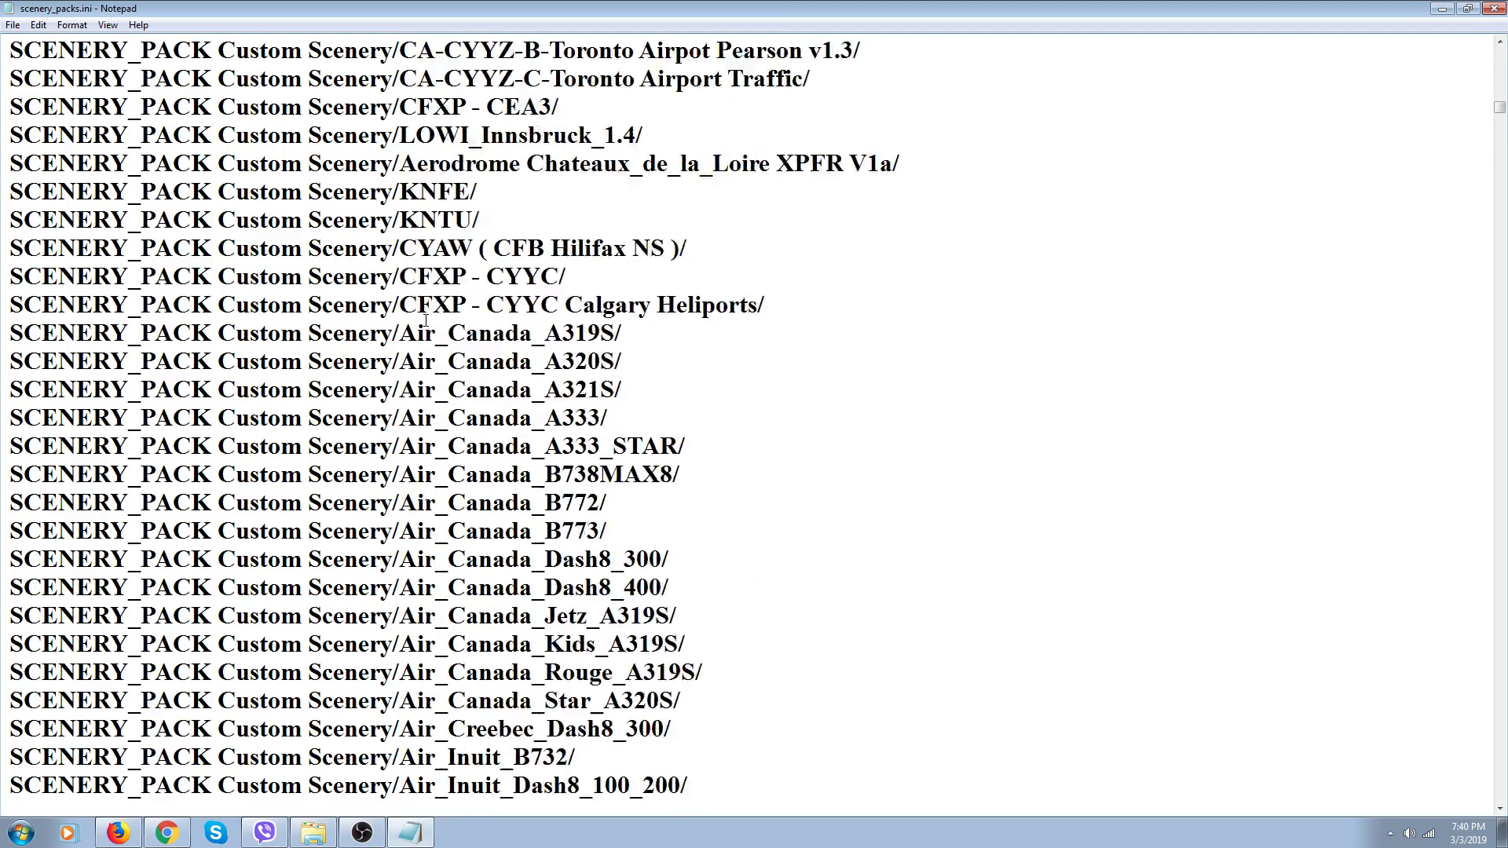
pyautogui.scroll(-6, 427, 320)
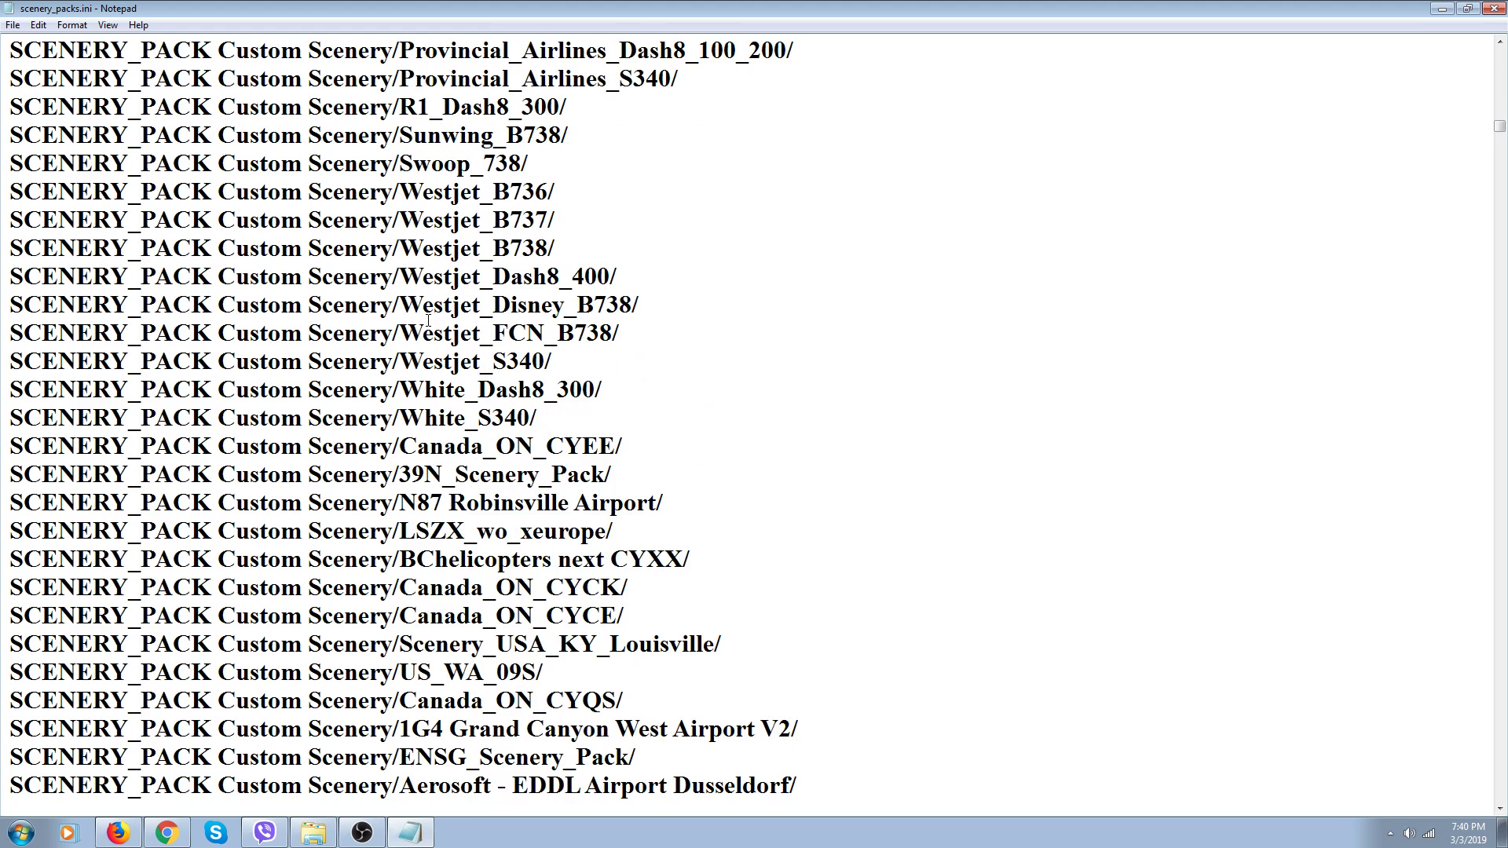
pyautogui.click(558, 365)
pyautogui.press('Return')
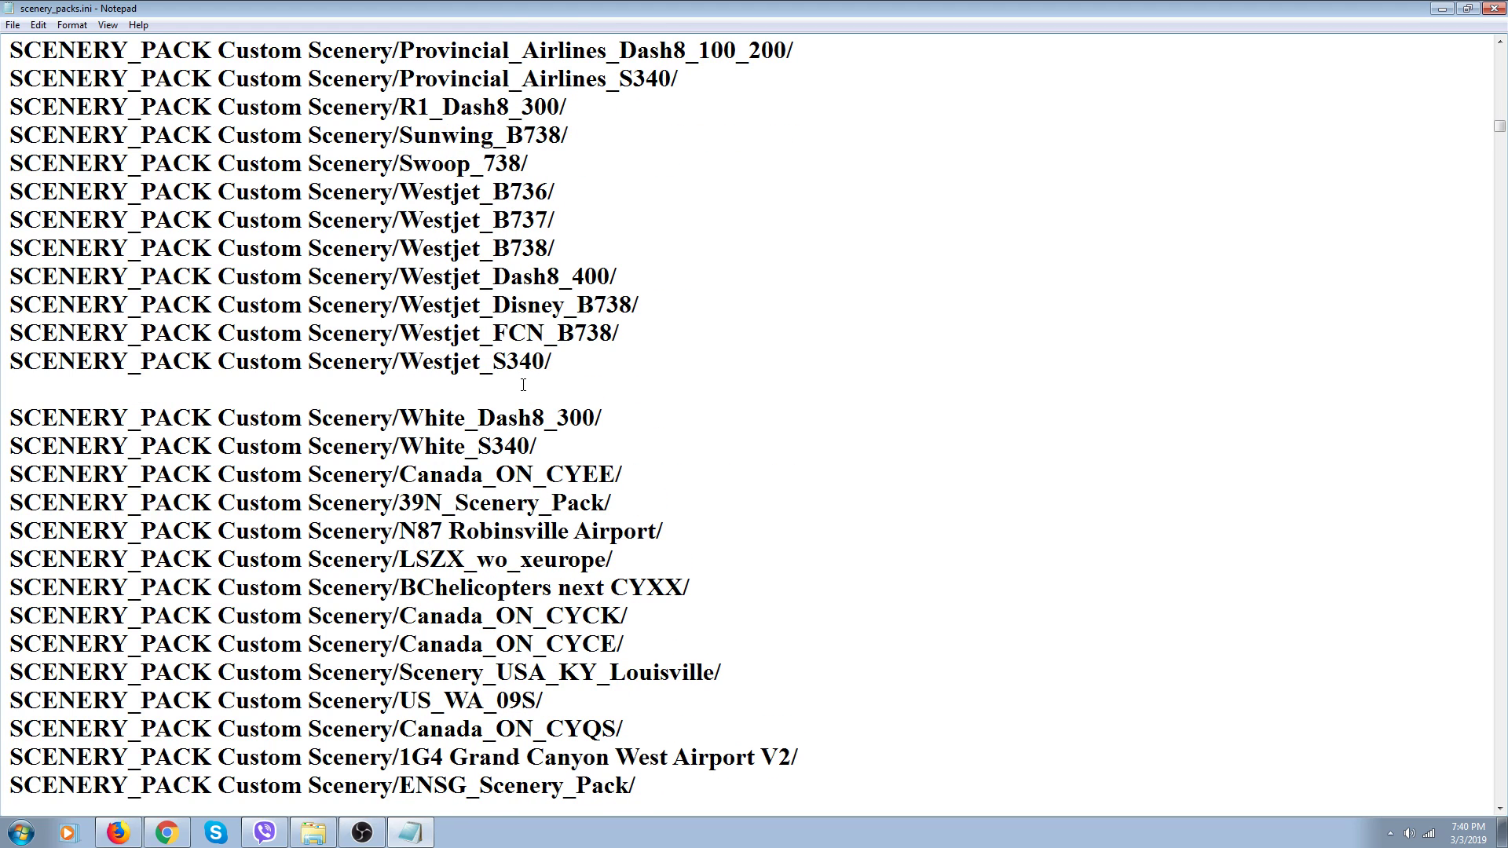
pyautogui.rightClick(521, 386)
pyautogui.click(560, 452)
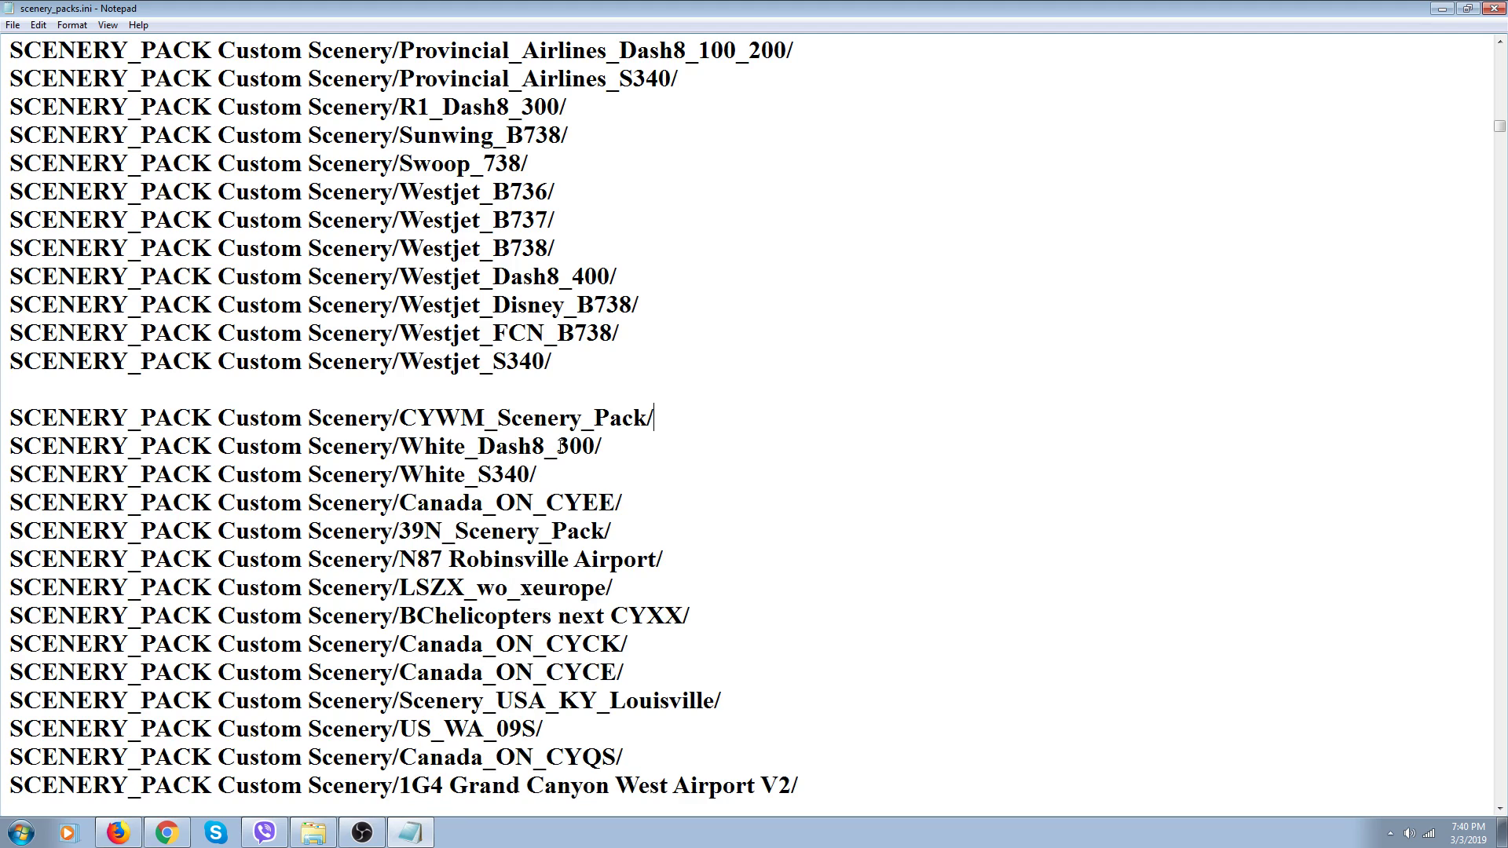
pyautogui.click(11, 417)
pyautogui.press('BackSpace')
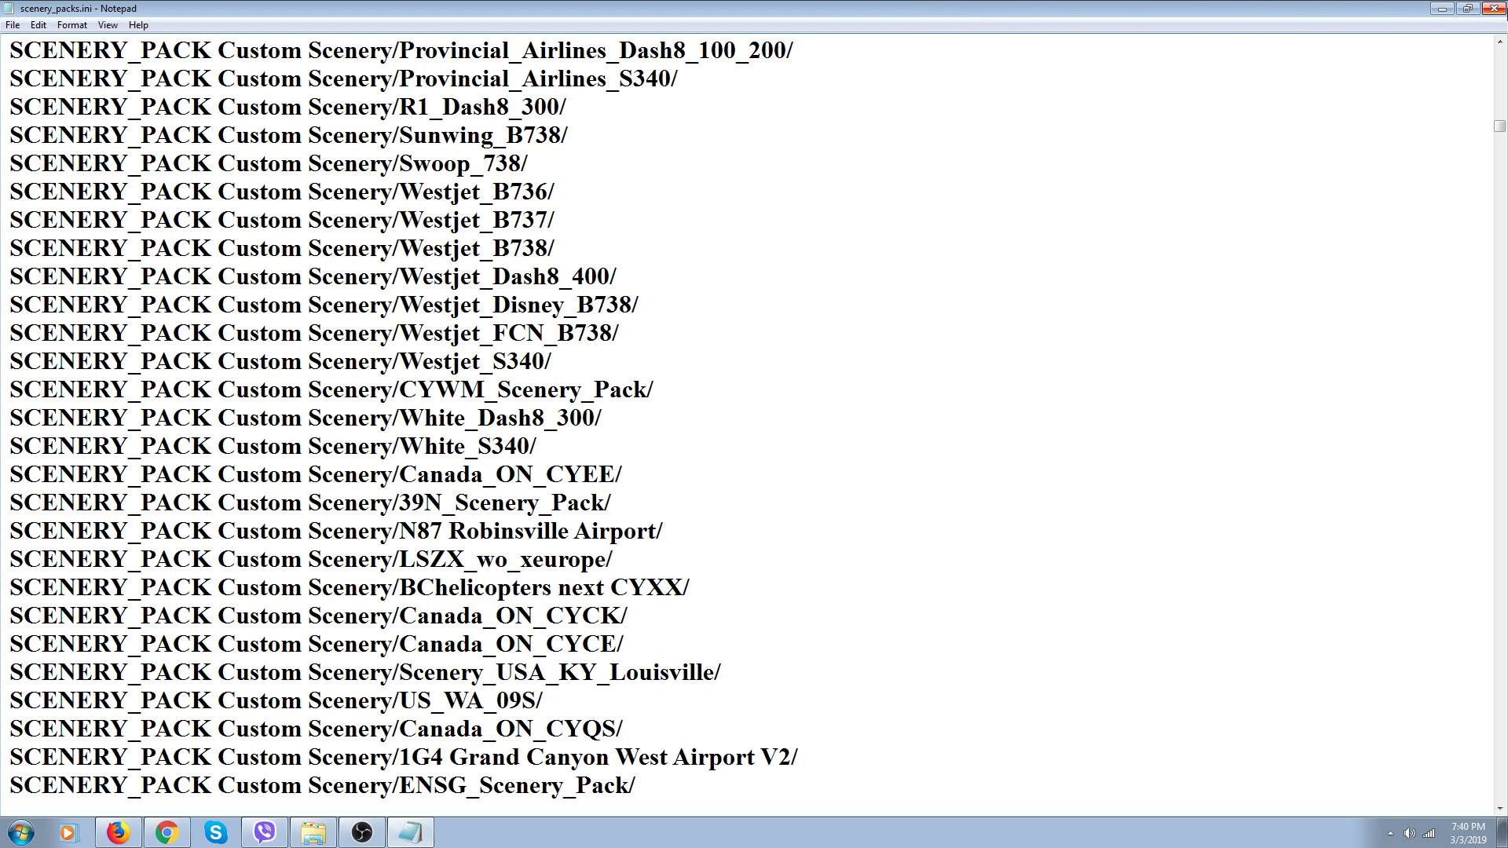
# Close scenery_packs.ini with its changes saved and minimize the Custom Scenery folder
pyautogui.click(1495, 9)
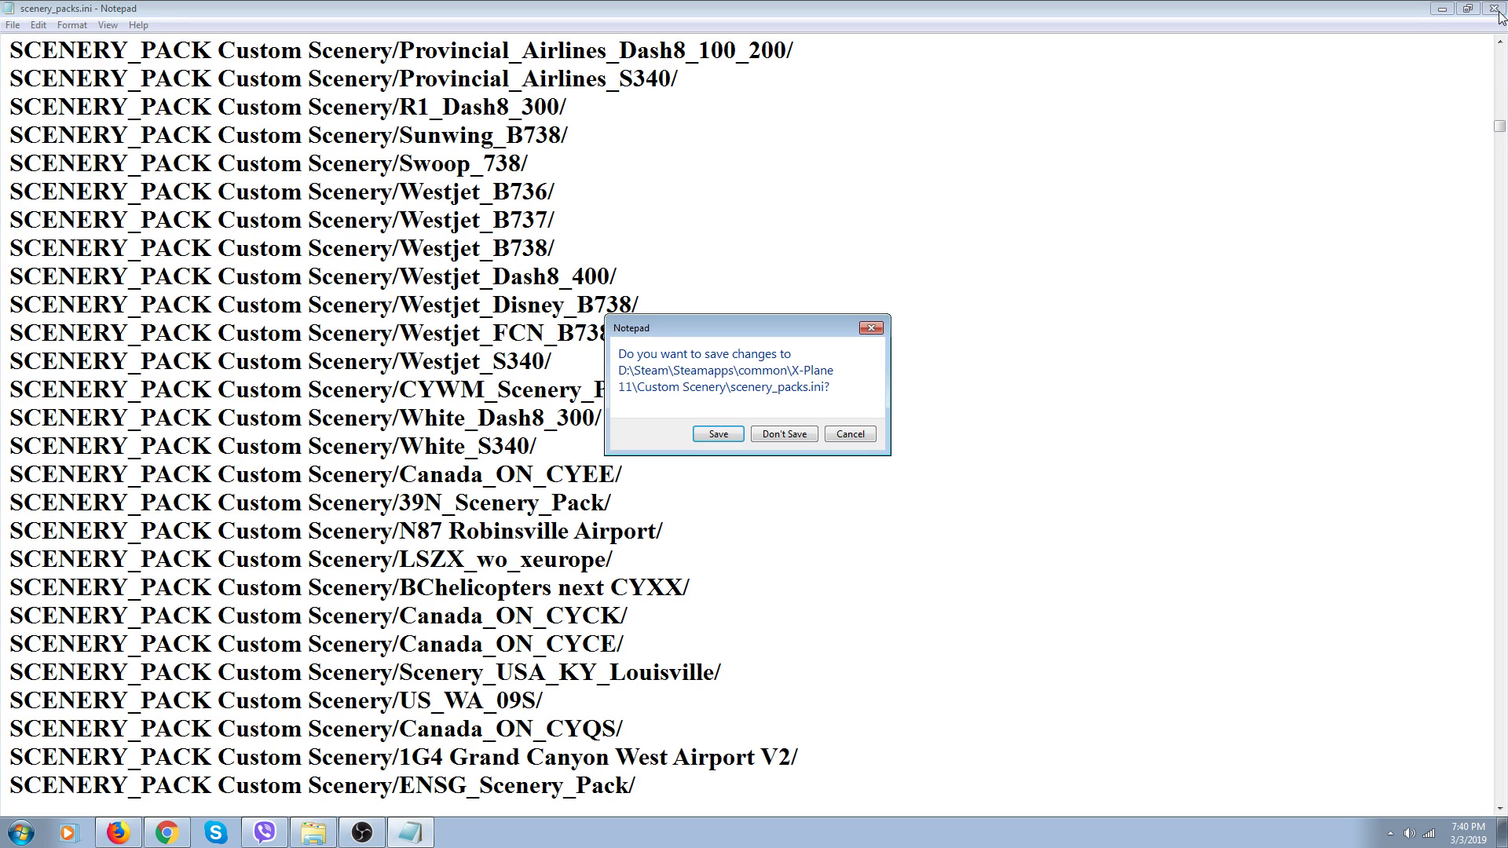
pyautogui.click(732, 433)
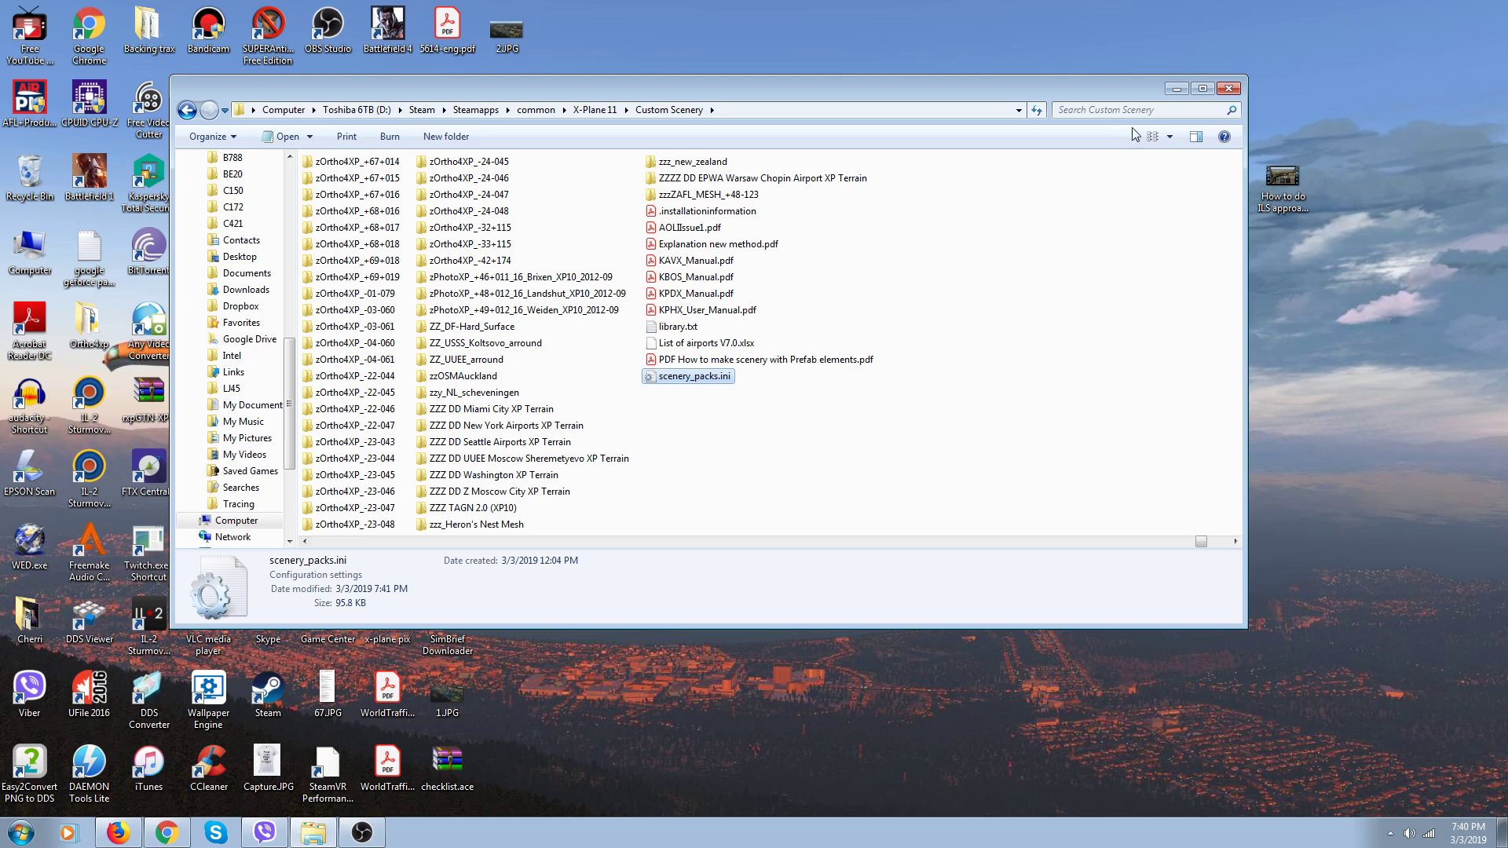
pyautogui.click(1176, 90)
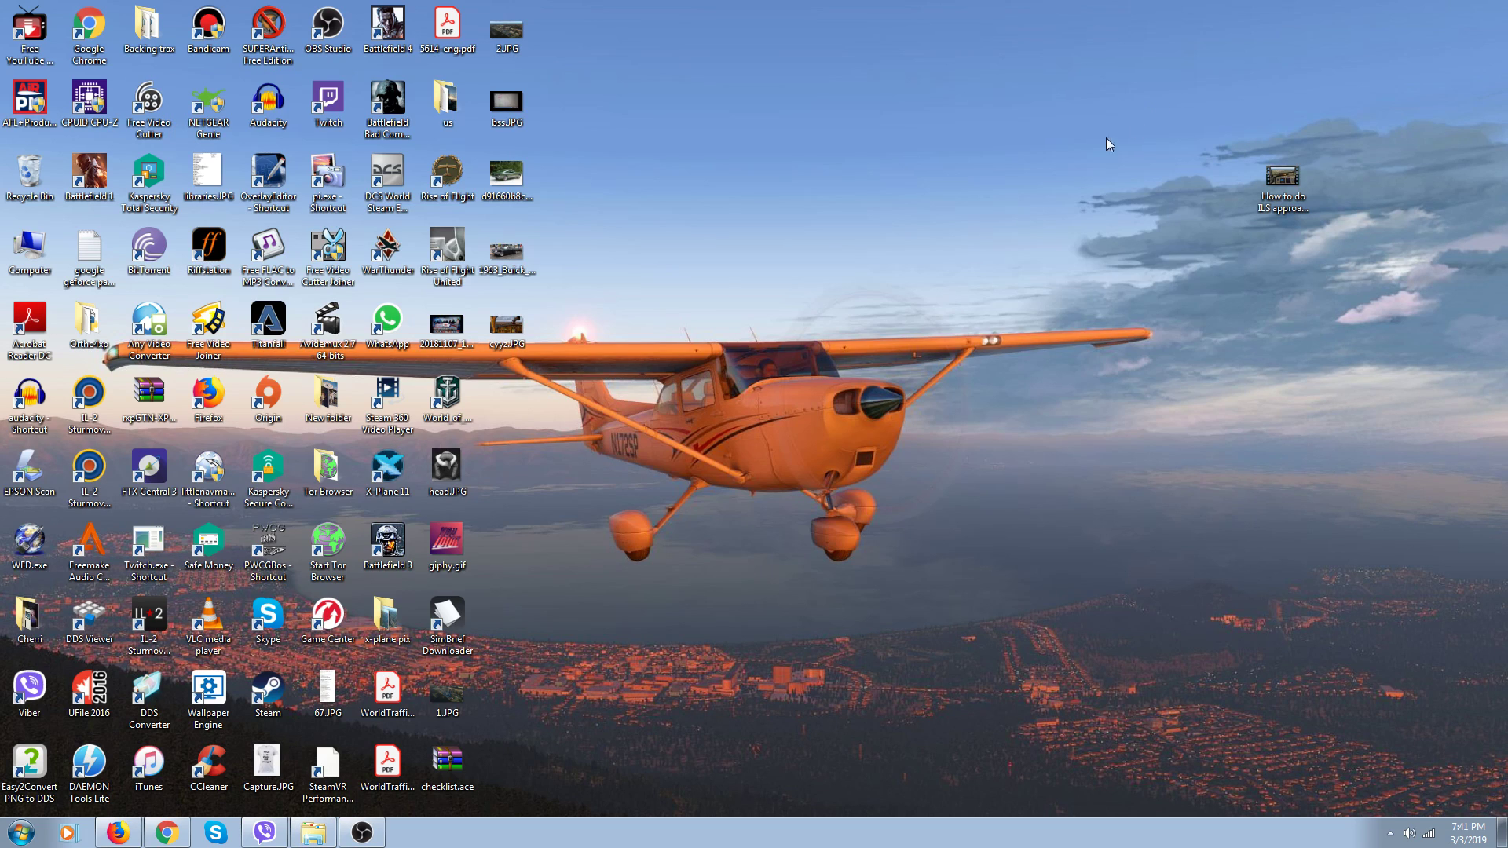
# Launch OverlayEditor from the desktop and move its window toward the middle of the screen
pyautogui.click(264, 172)
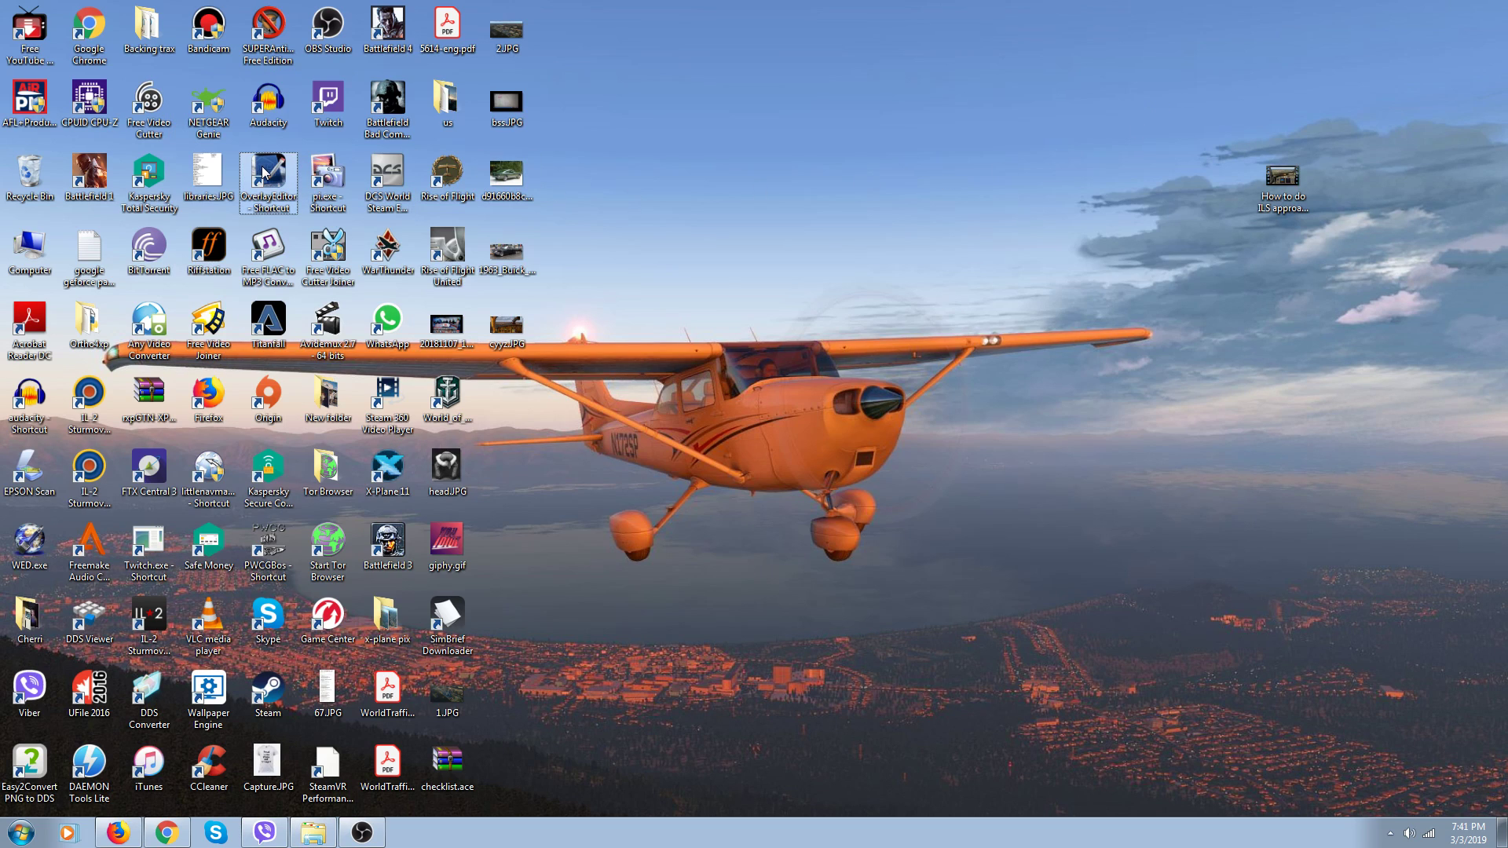
pyautogui.doubleClick(264, 173)
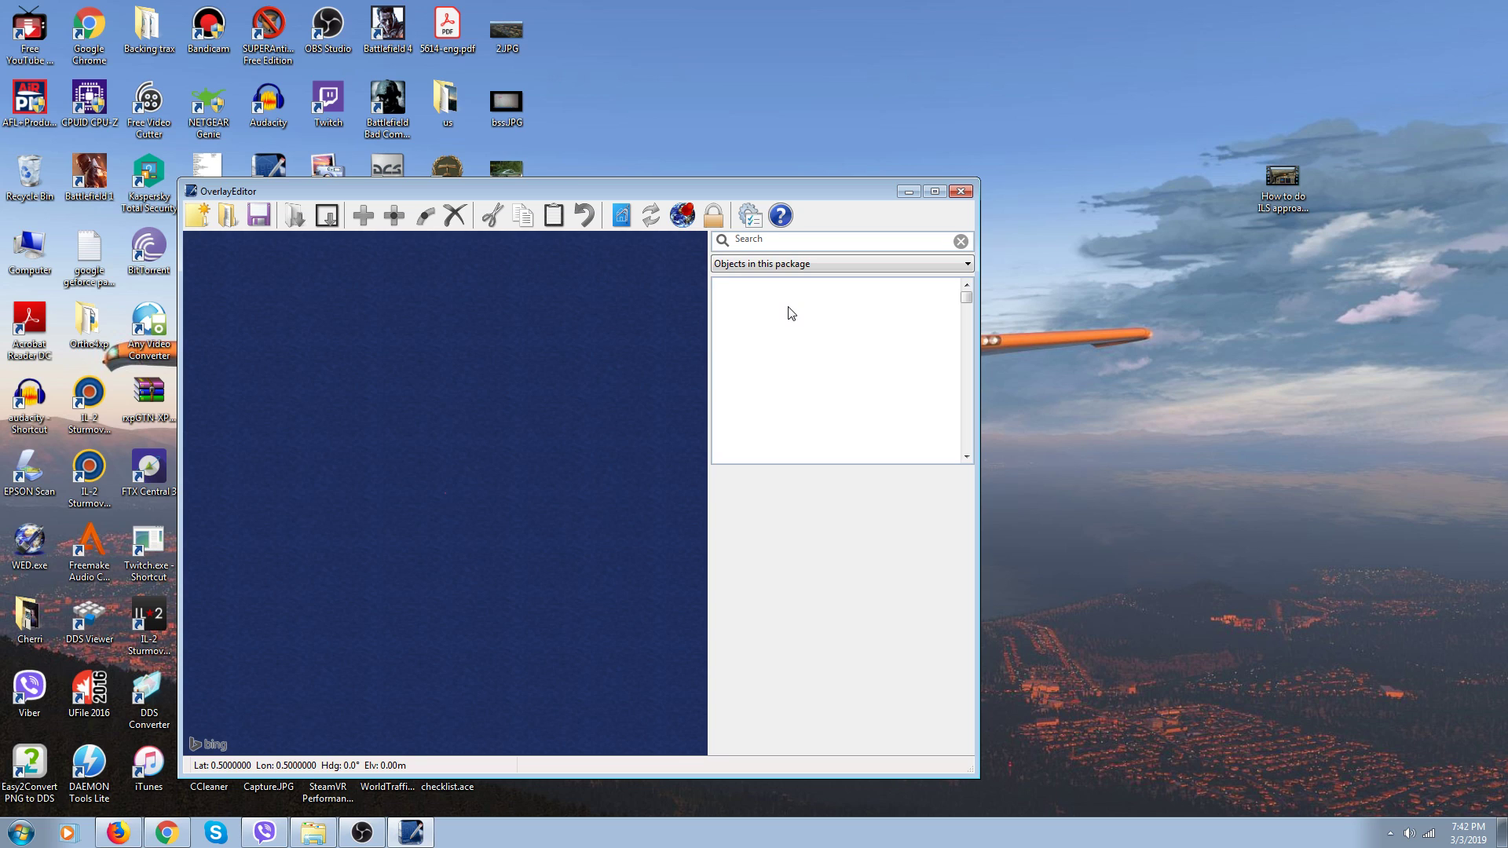
pyautogui.moveTo(745, 192); pyautogui.dragTo(888, 168)
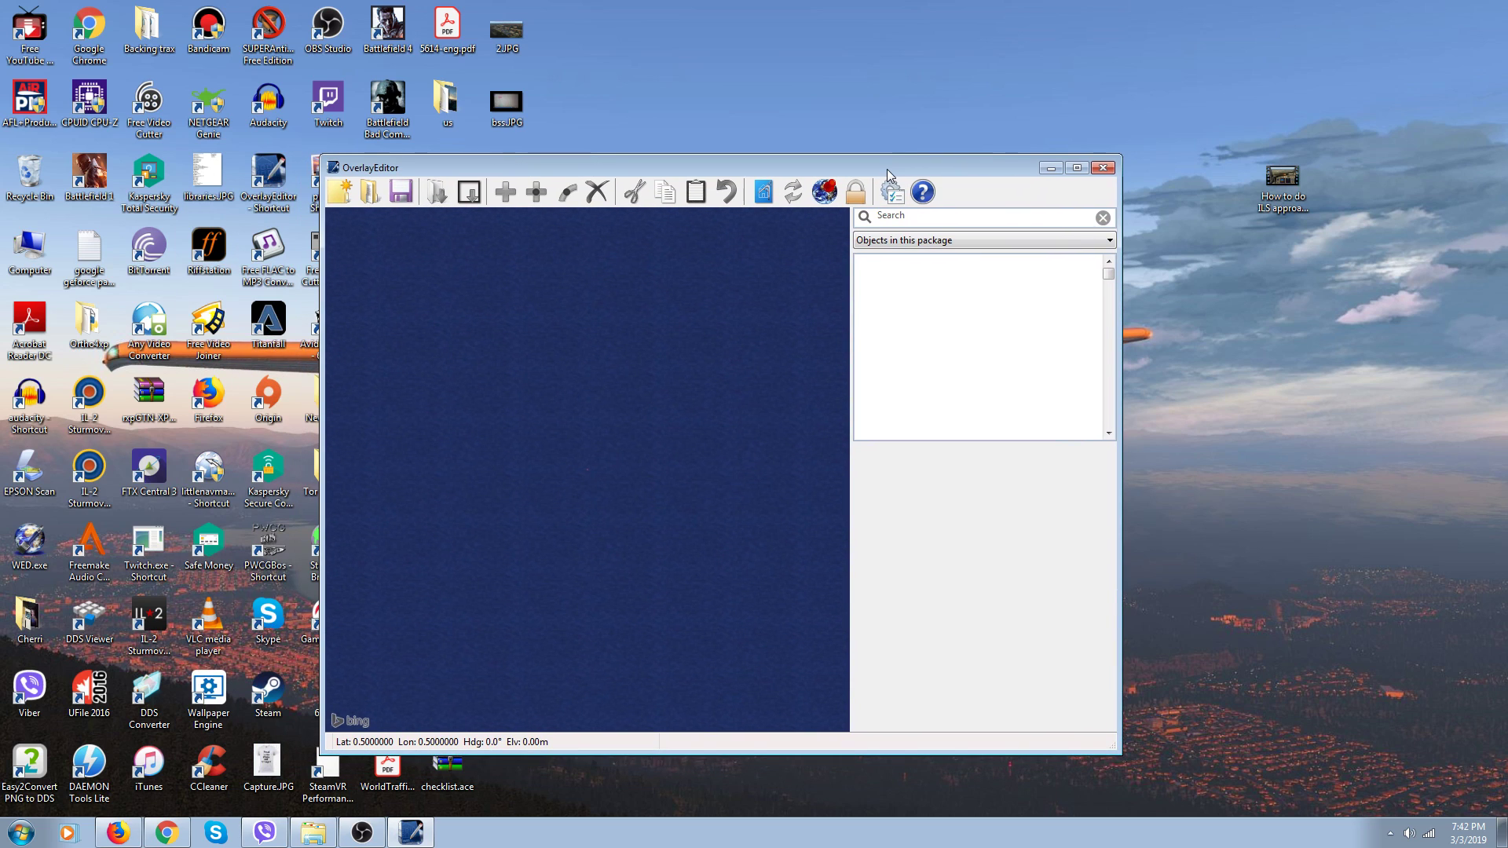
pyautogui.click(823, 194)
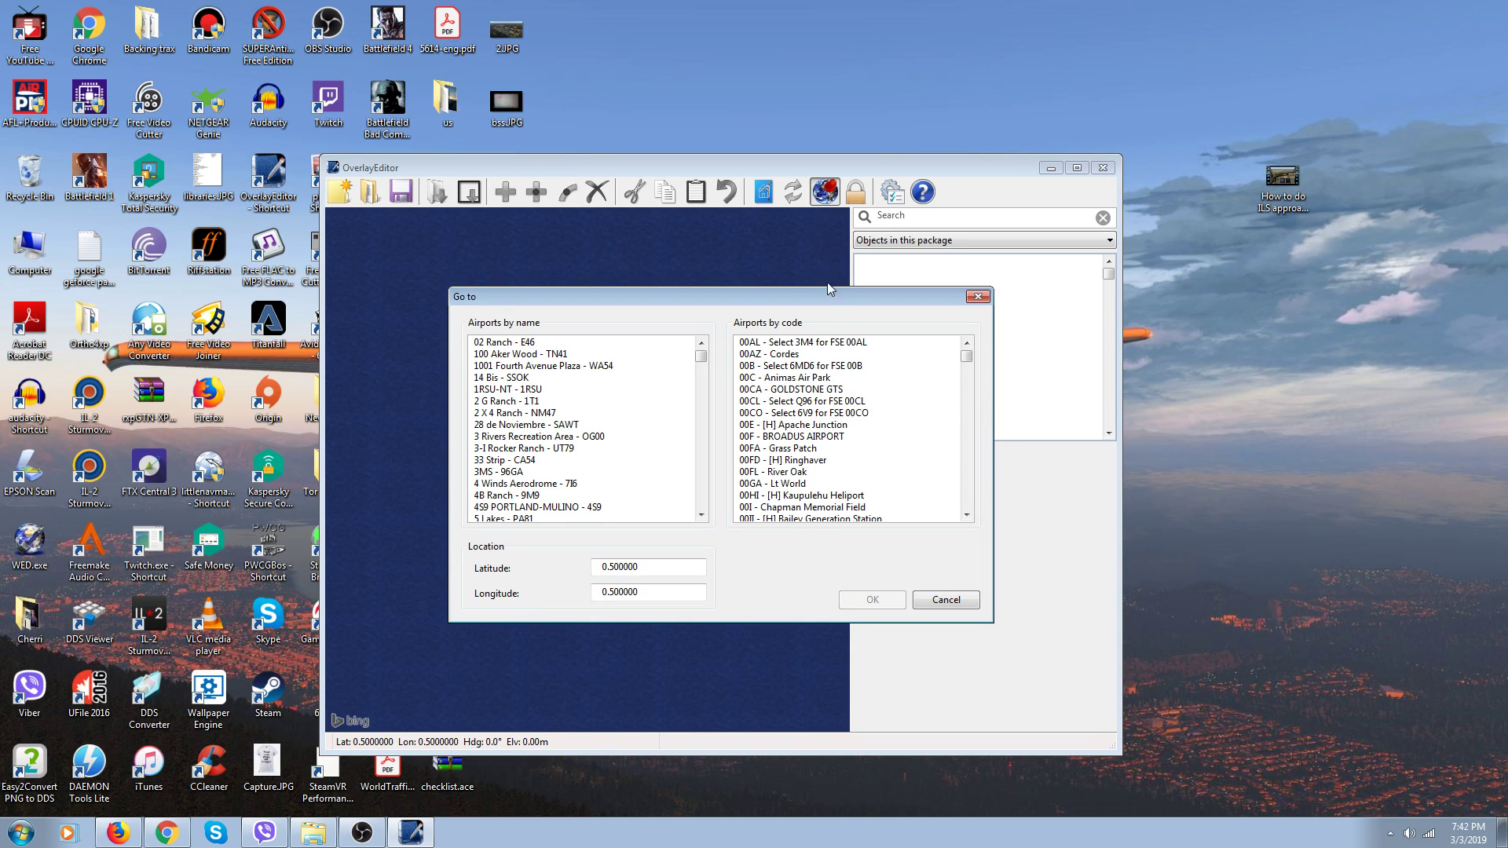
pyautogui.click(897, 413)
pyautogui.scroll(-8, 901, 421)
pyautogui.scroll(-5, 901, 420)
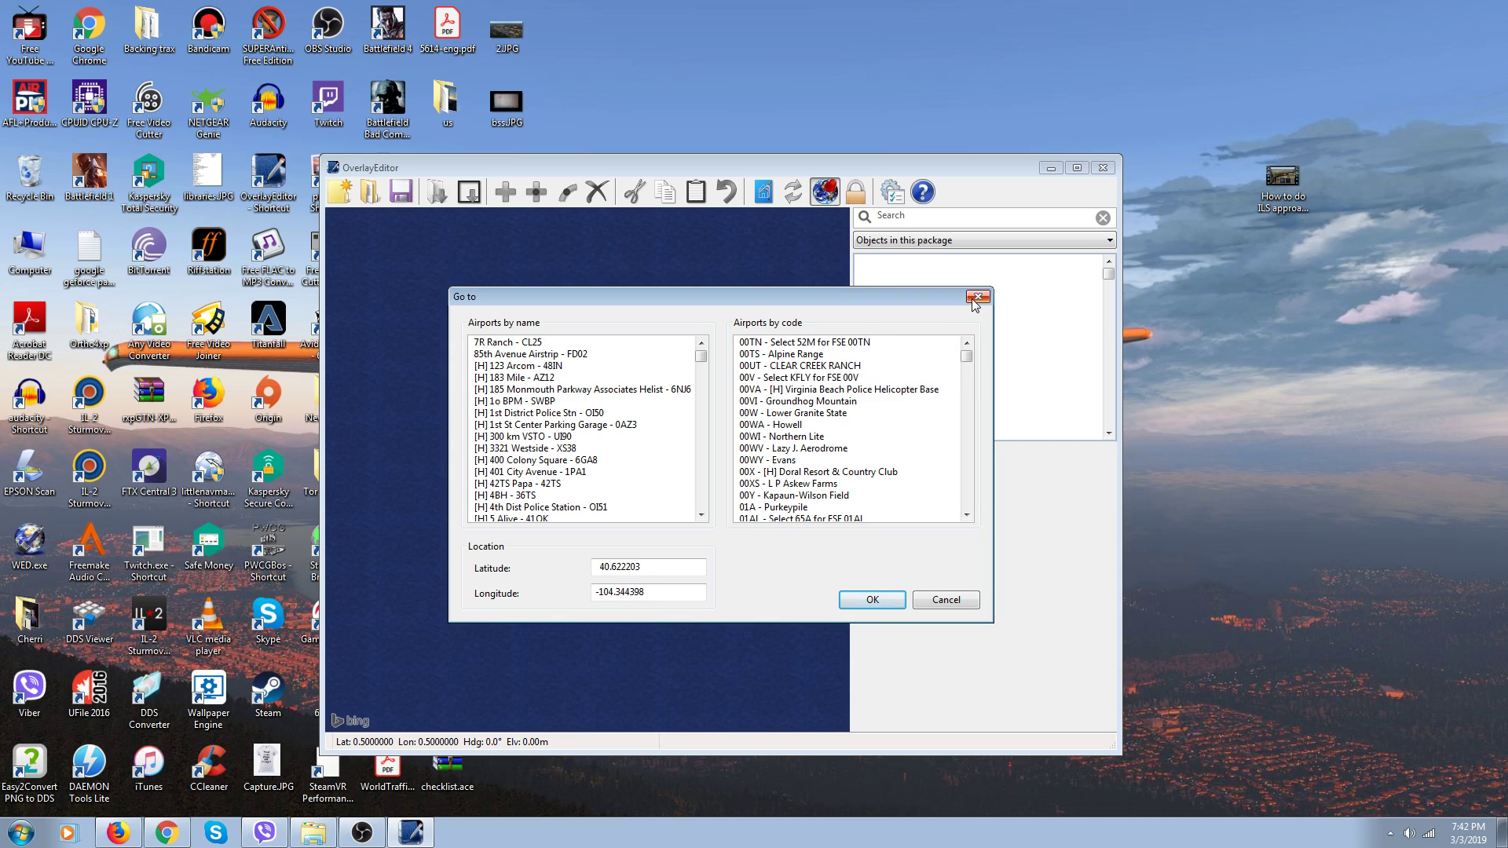
pyautogui.click(978, 297)
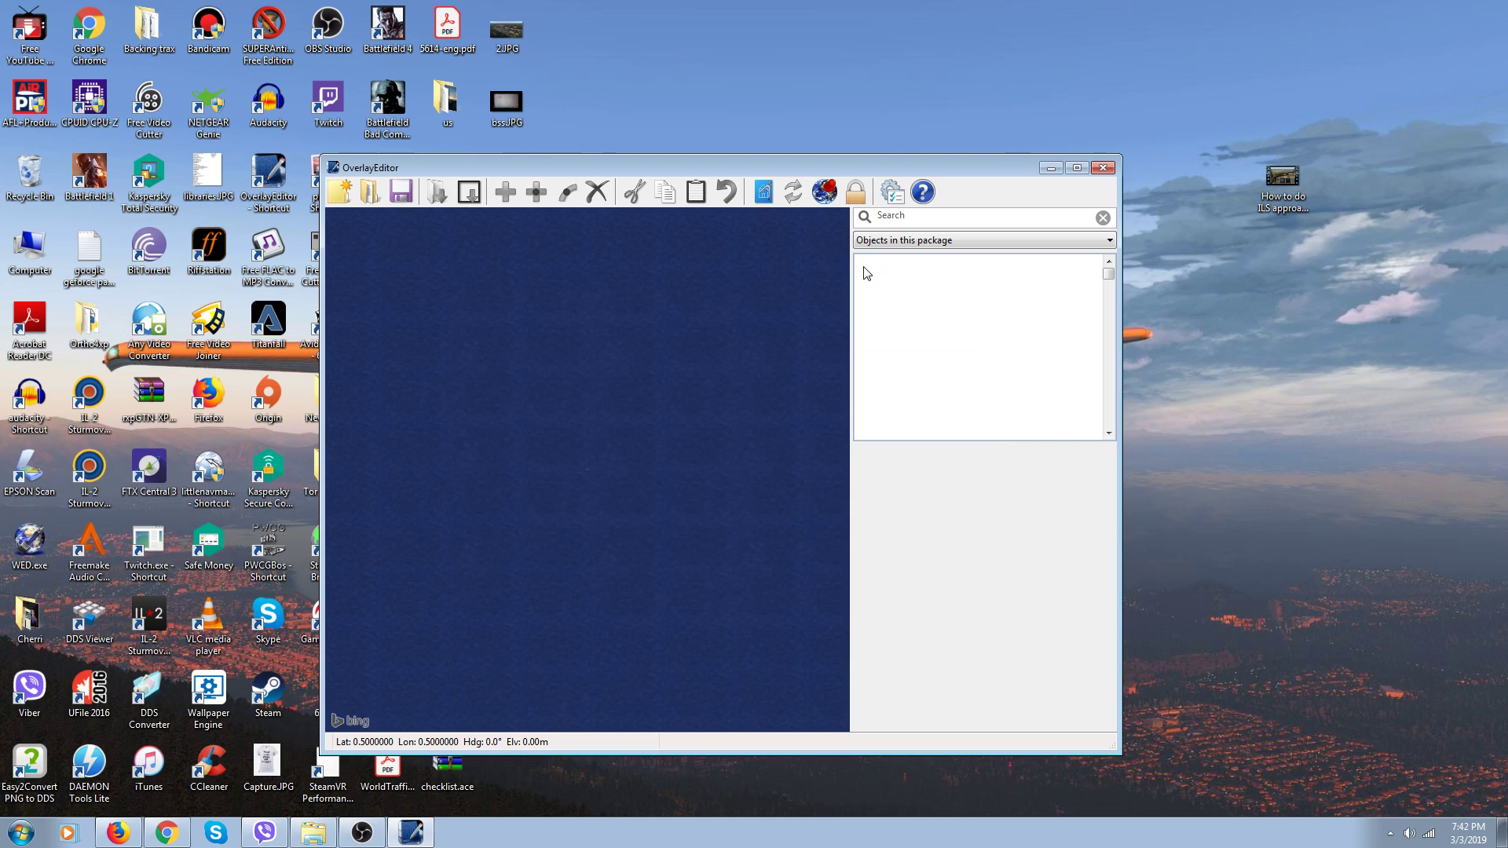
# Open the CYWM_Scenery_Pack scenery package and move the editor window higher on the desktop
pyautogui.click(367, 198)
pyautogui.moveTo(399, 166); pyautogui.dragTo(468, 113)
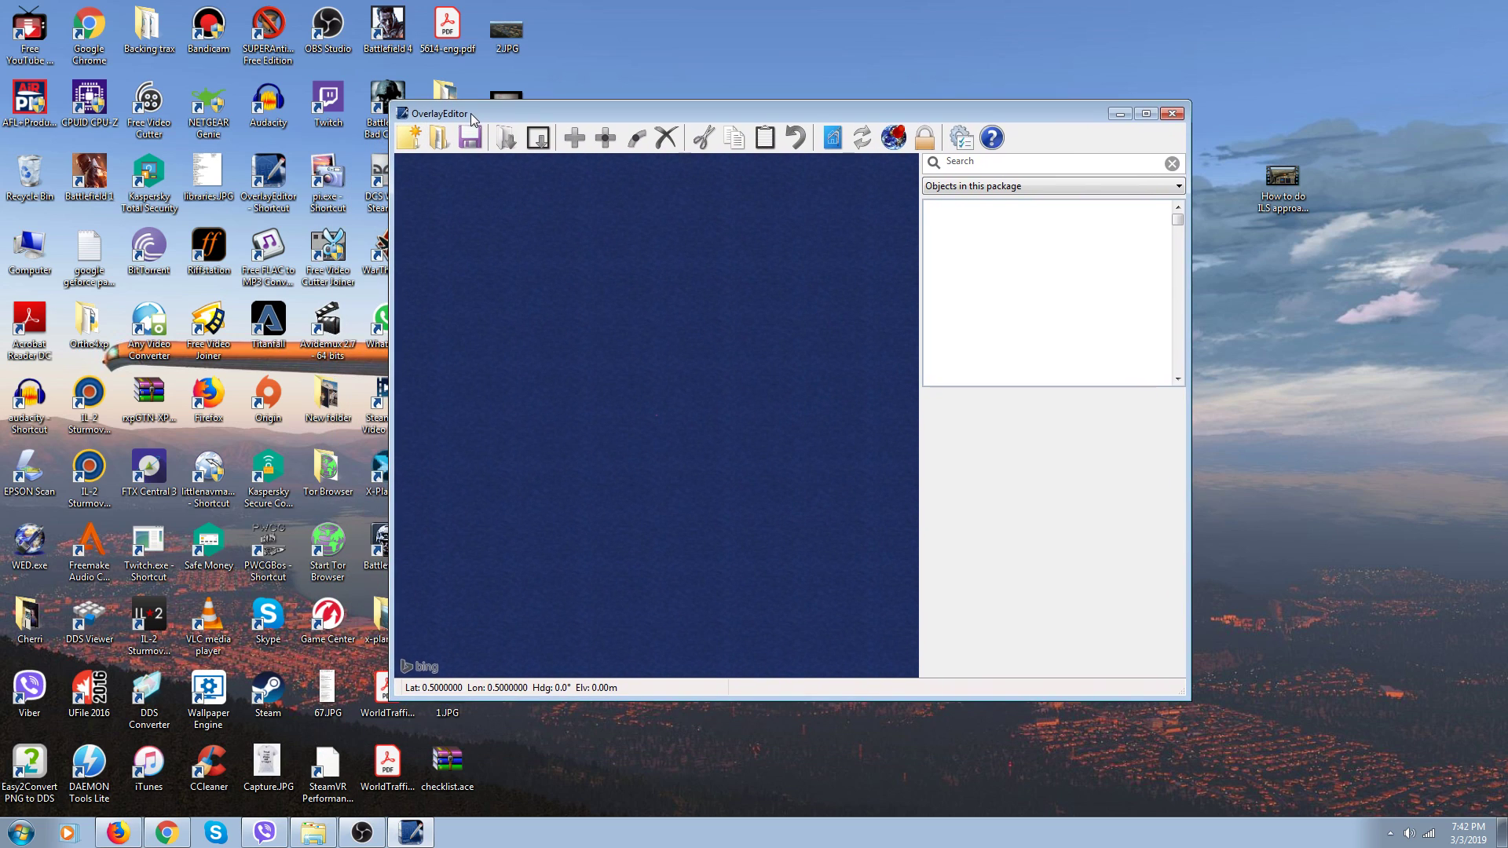
pyautogui.click(438, 140)
pyautogui.moveTo(760, 285); pyautogui.dragTo(748, 188)
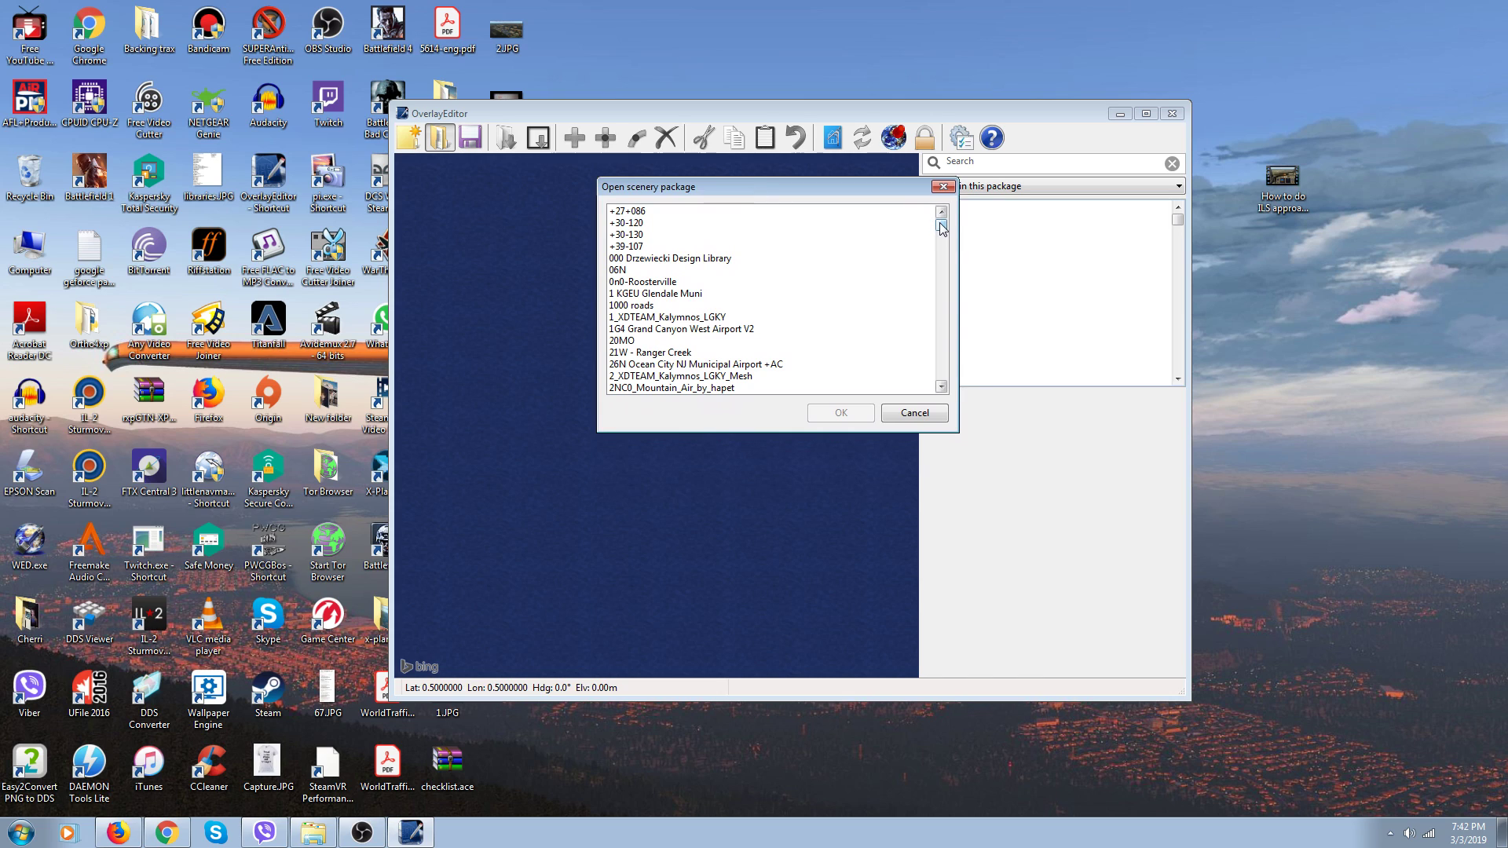
pyautogui.moveTo(943, 228); pyautogui.dragTo(945, 247)
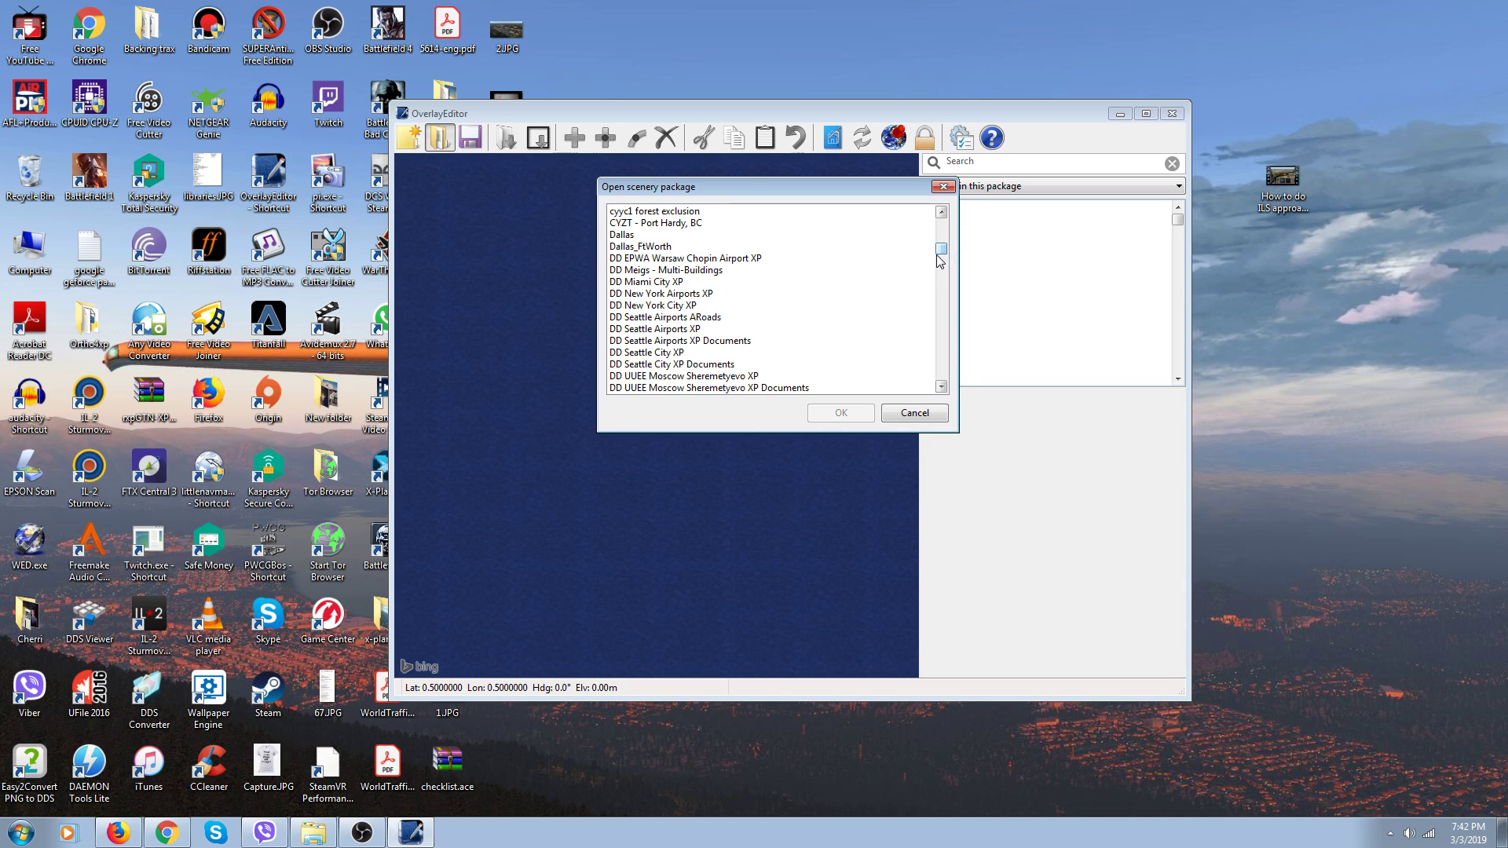
pyautogui.scroll(2, 876, 289)
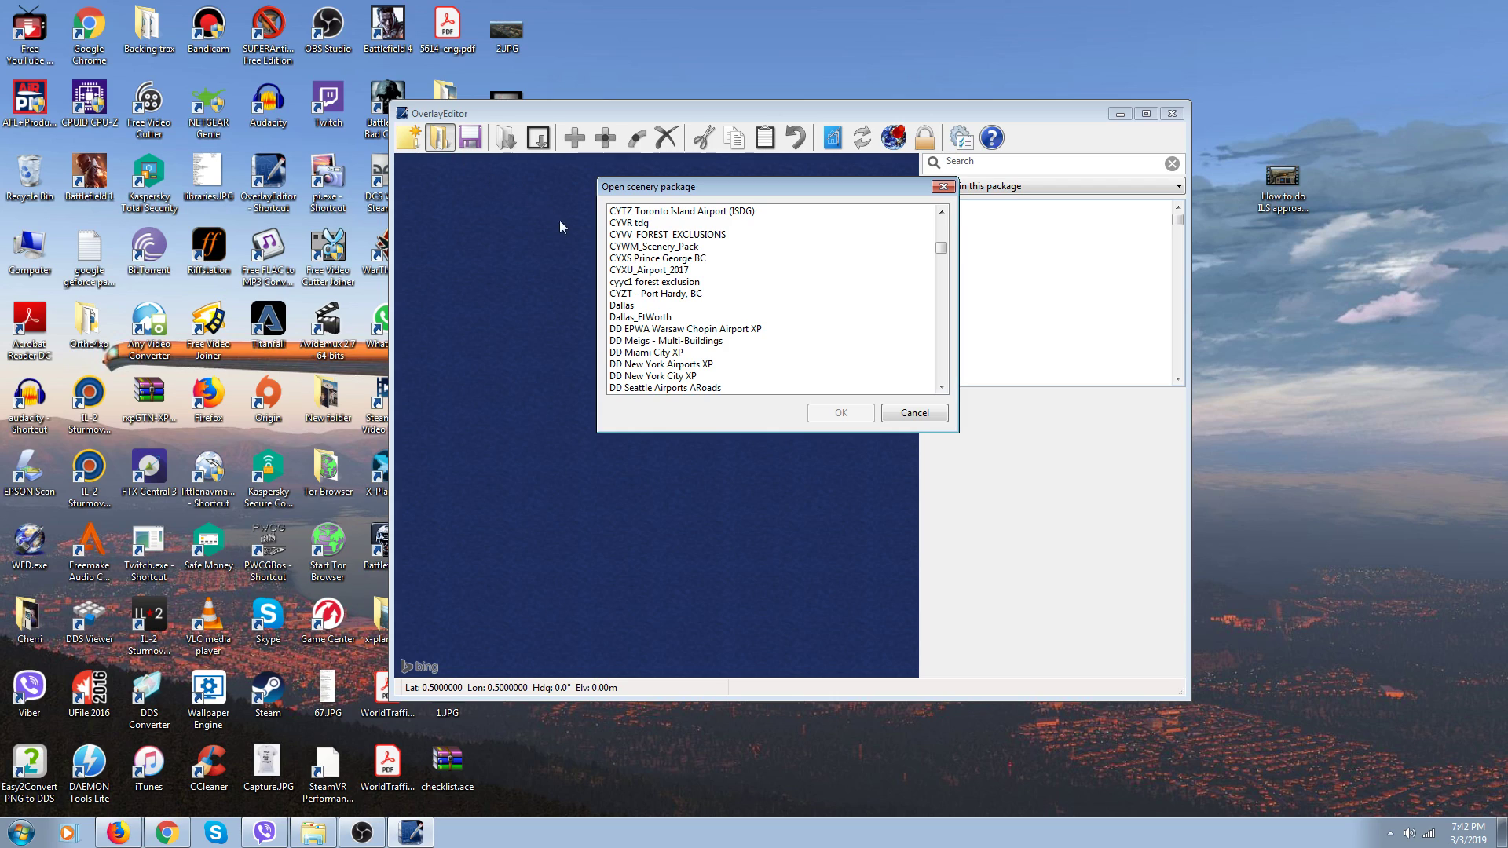
pyautogui.click(622, 248)
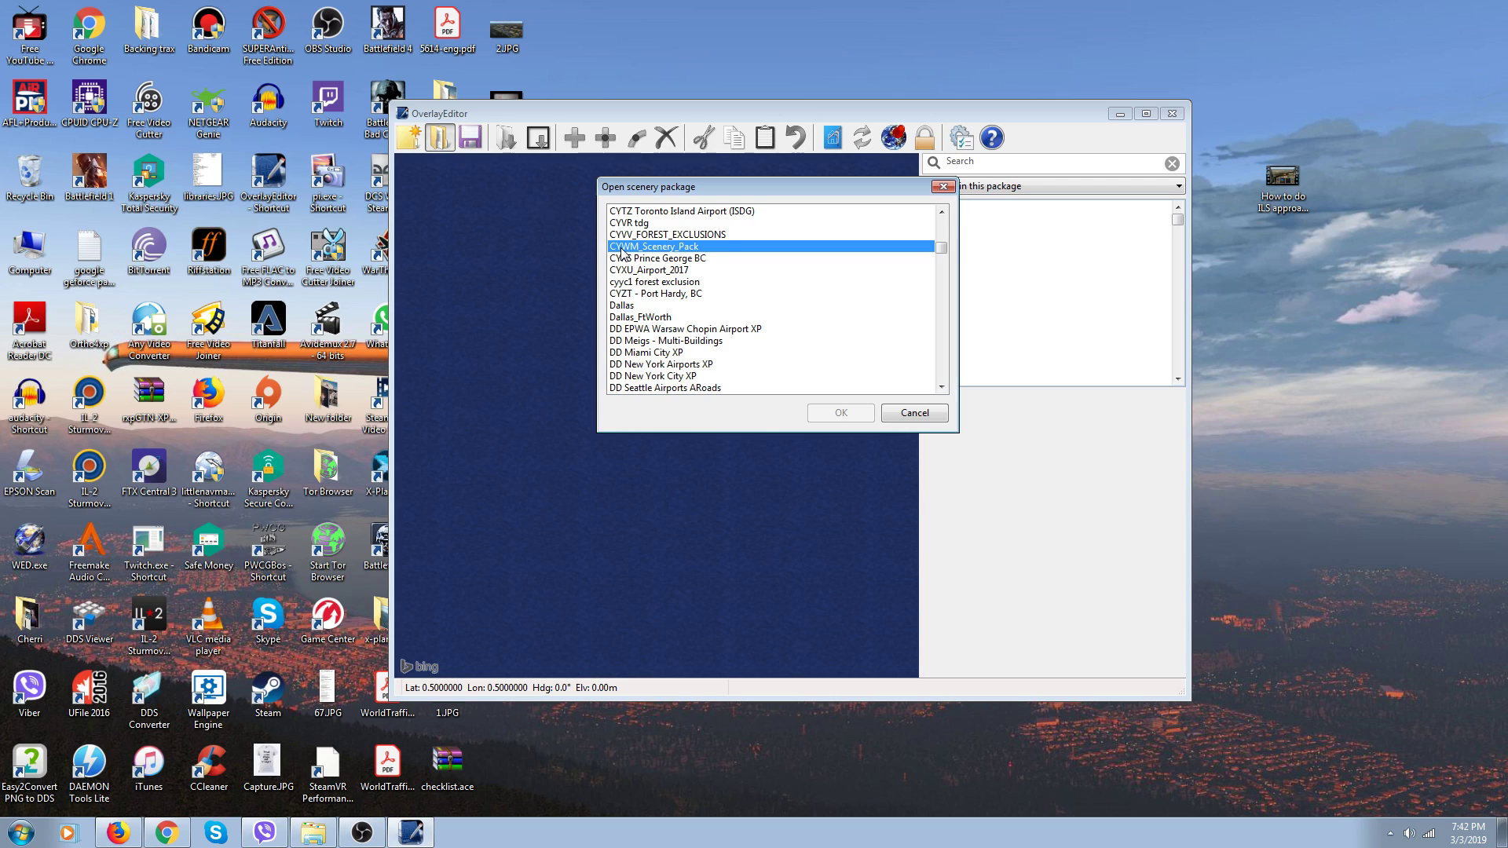
pyautogui.click(824, 413)
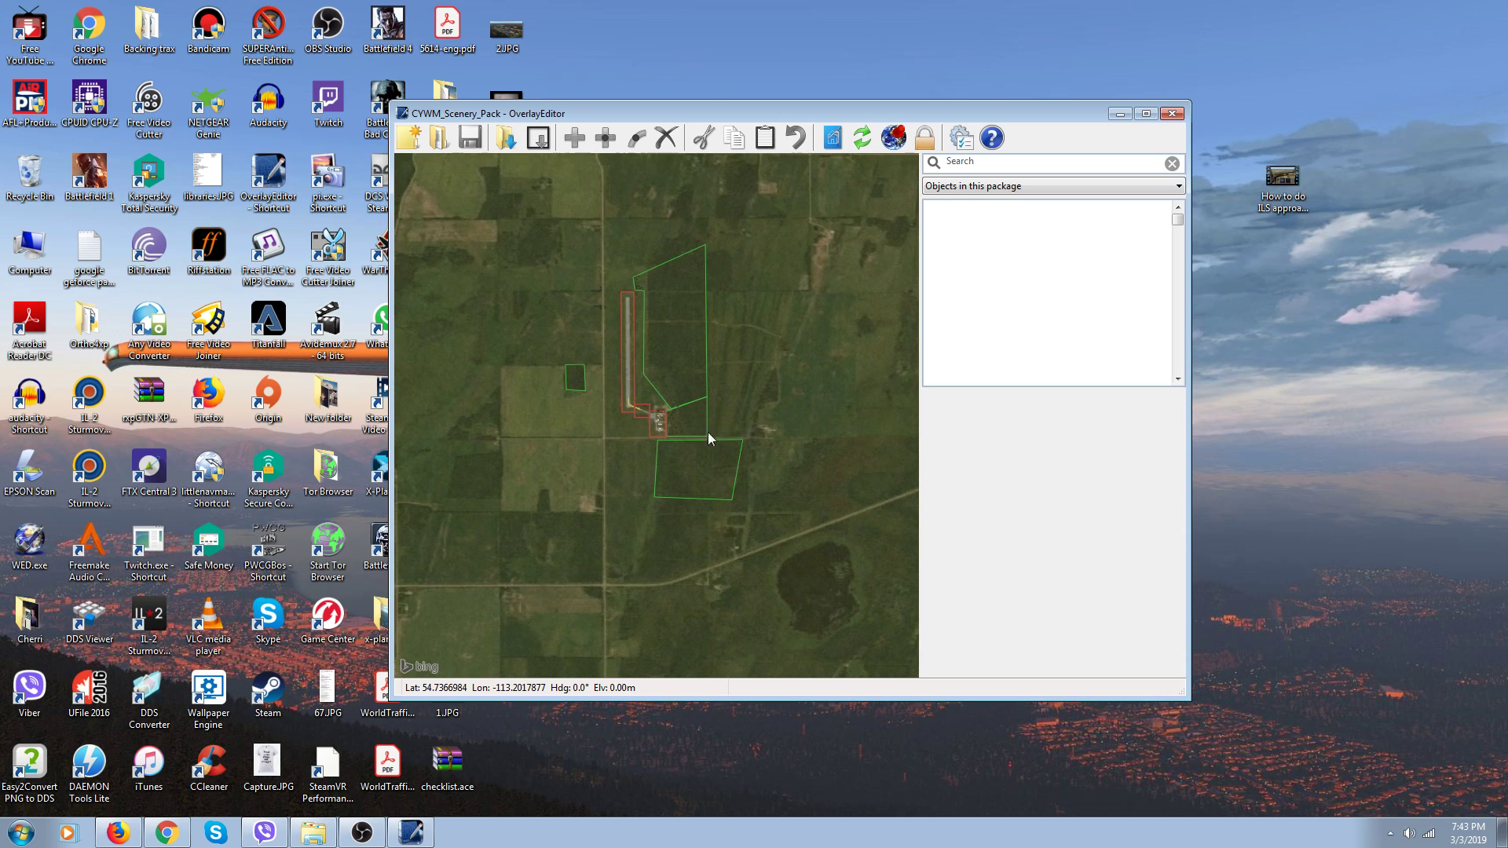
# Delete the overlapping hangar objects, including Sm_Blue_Hangar, from the southernmost building pad of the airport
pyautogui.scroll(2, 599, 400)
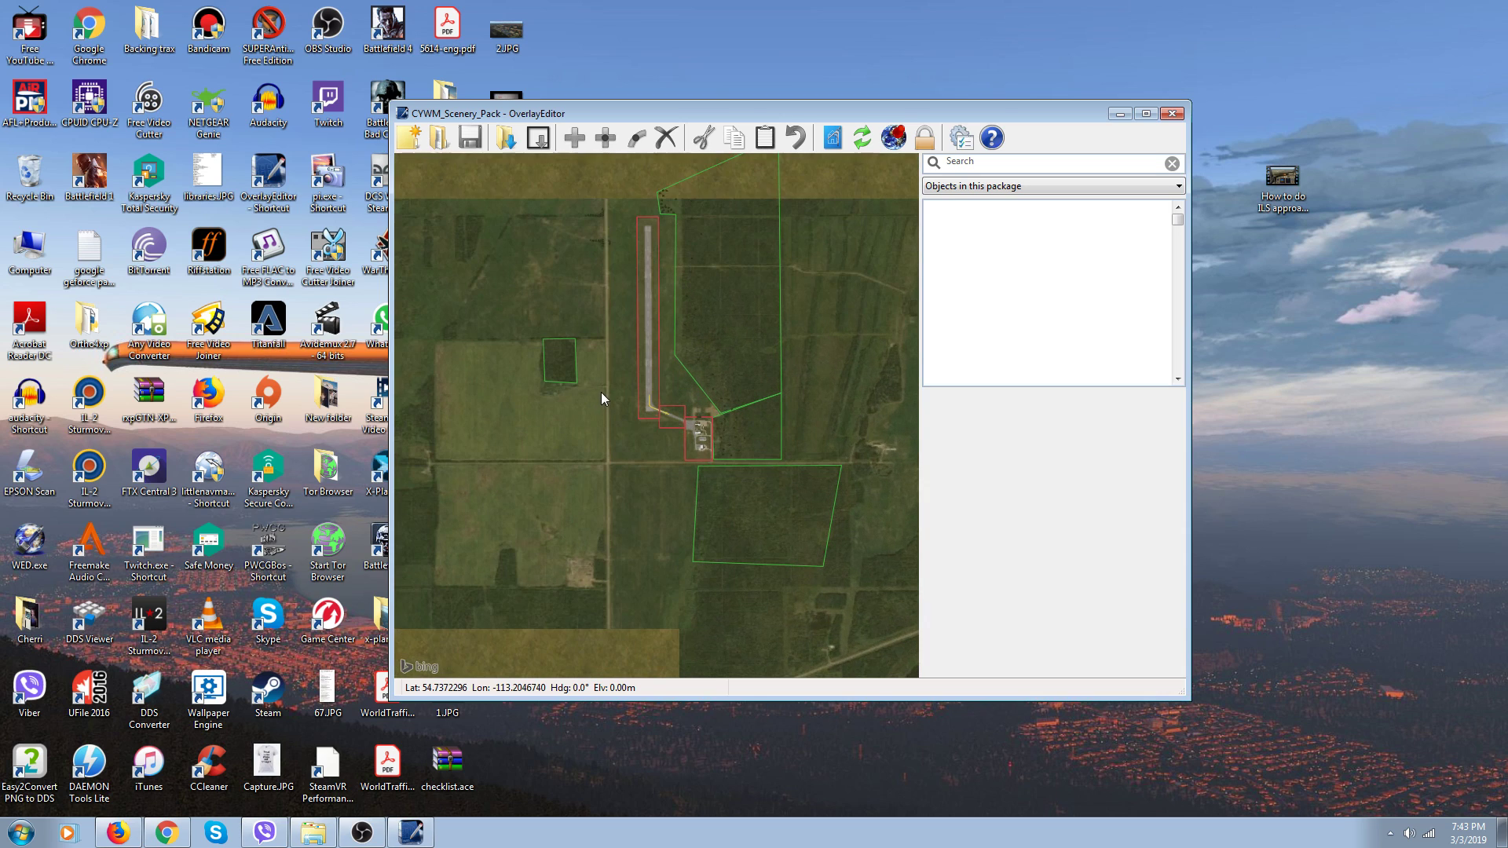
pyautogui.scroll(2, 612, 386)
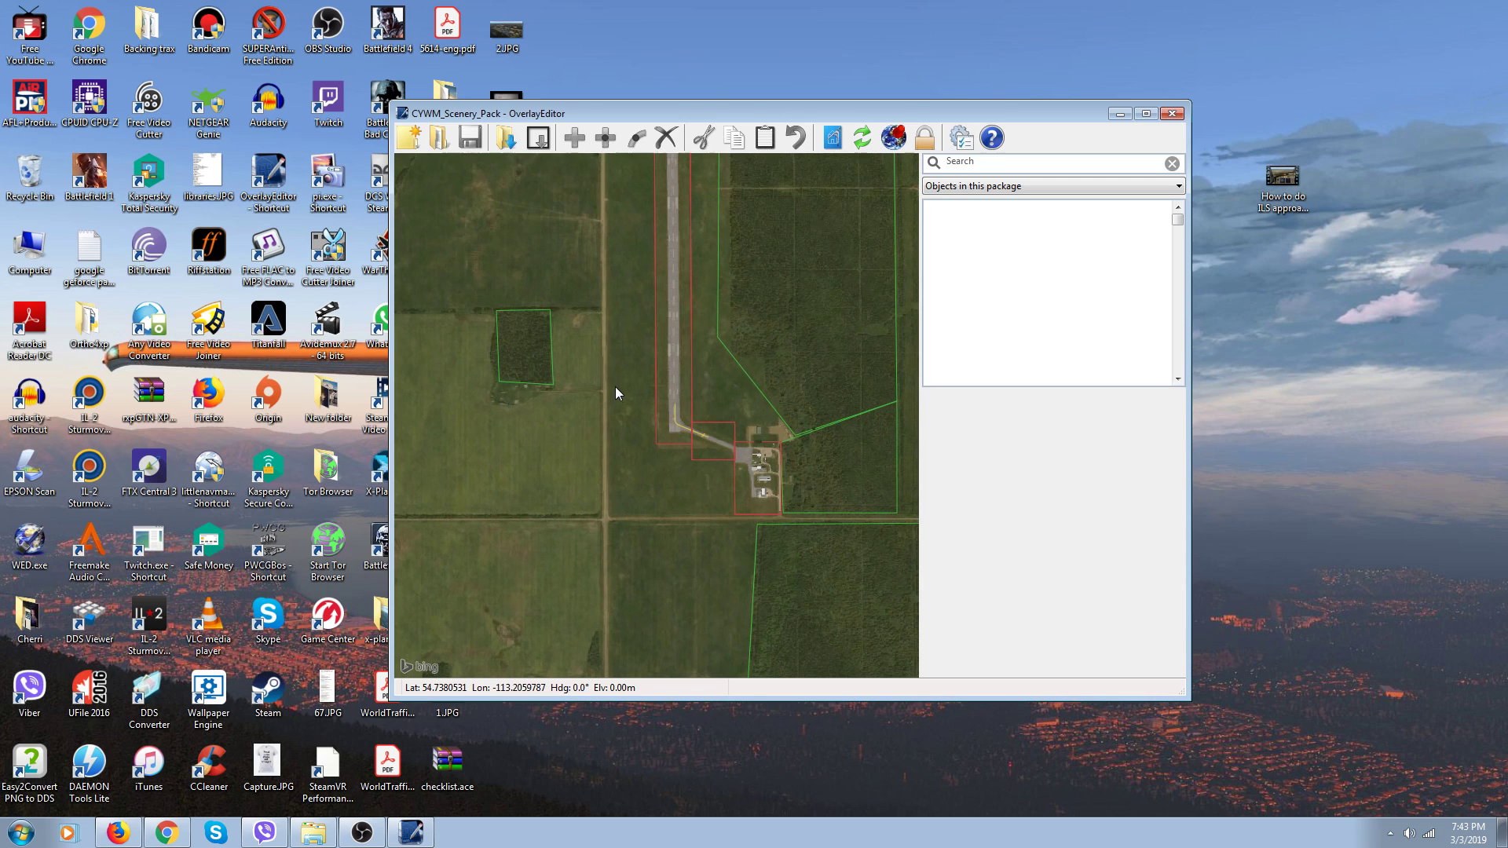
pyautogui.scroll(4, 818, 535)
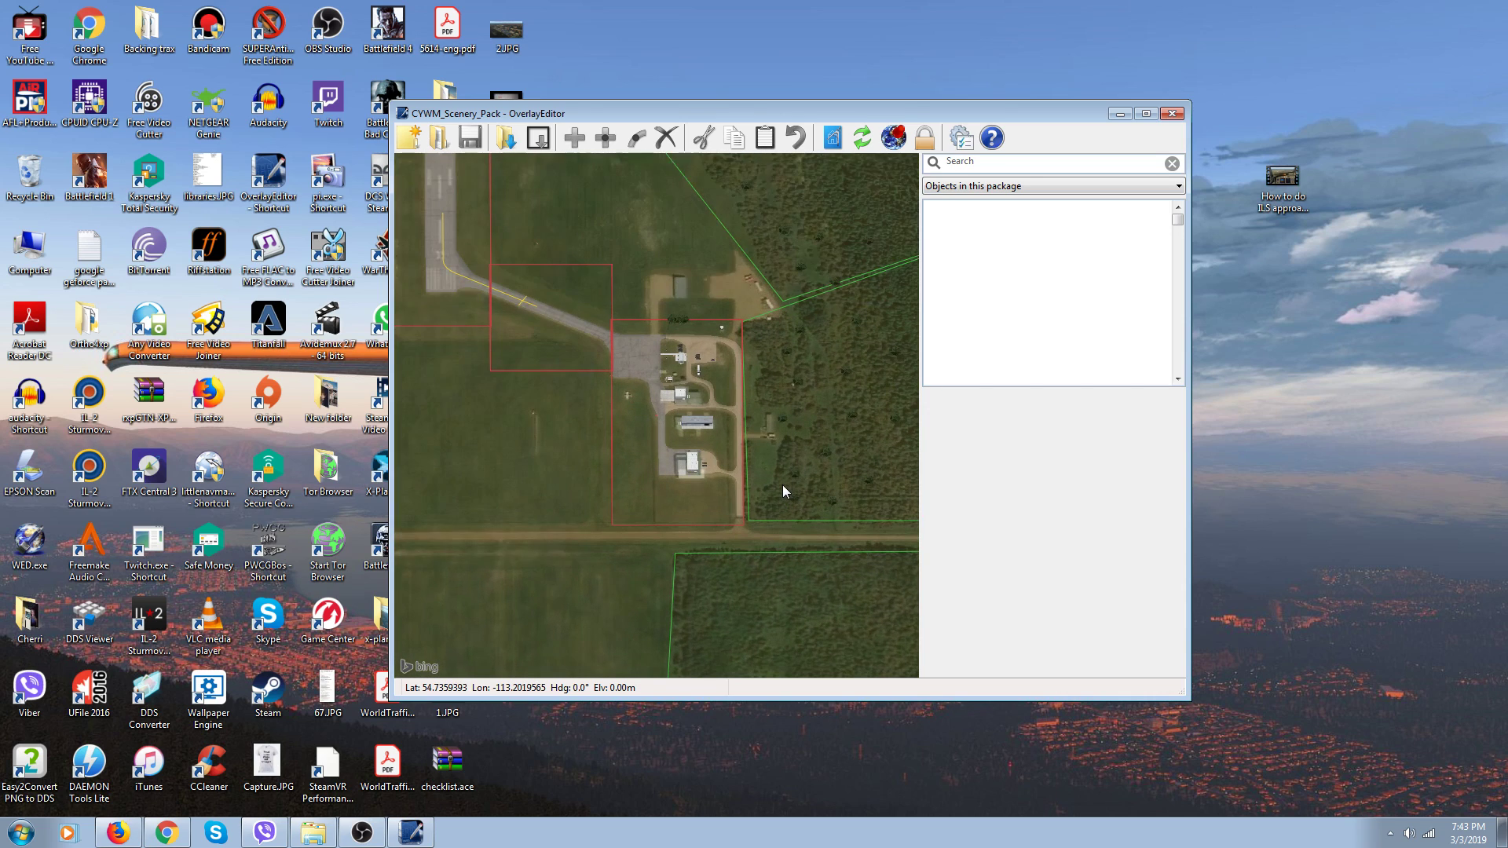
pyautogui.scroll(1, 782, 487)
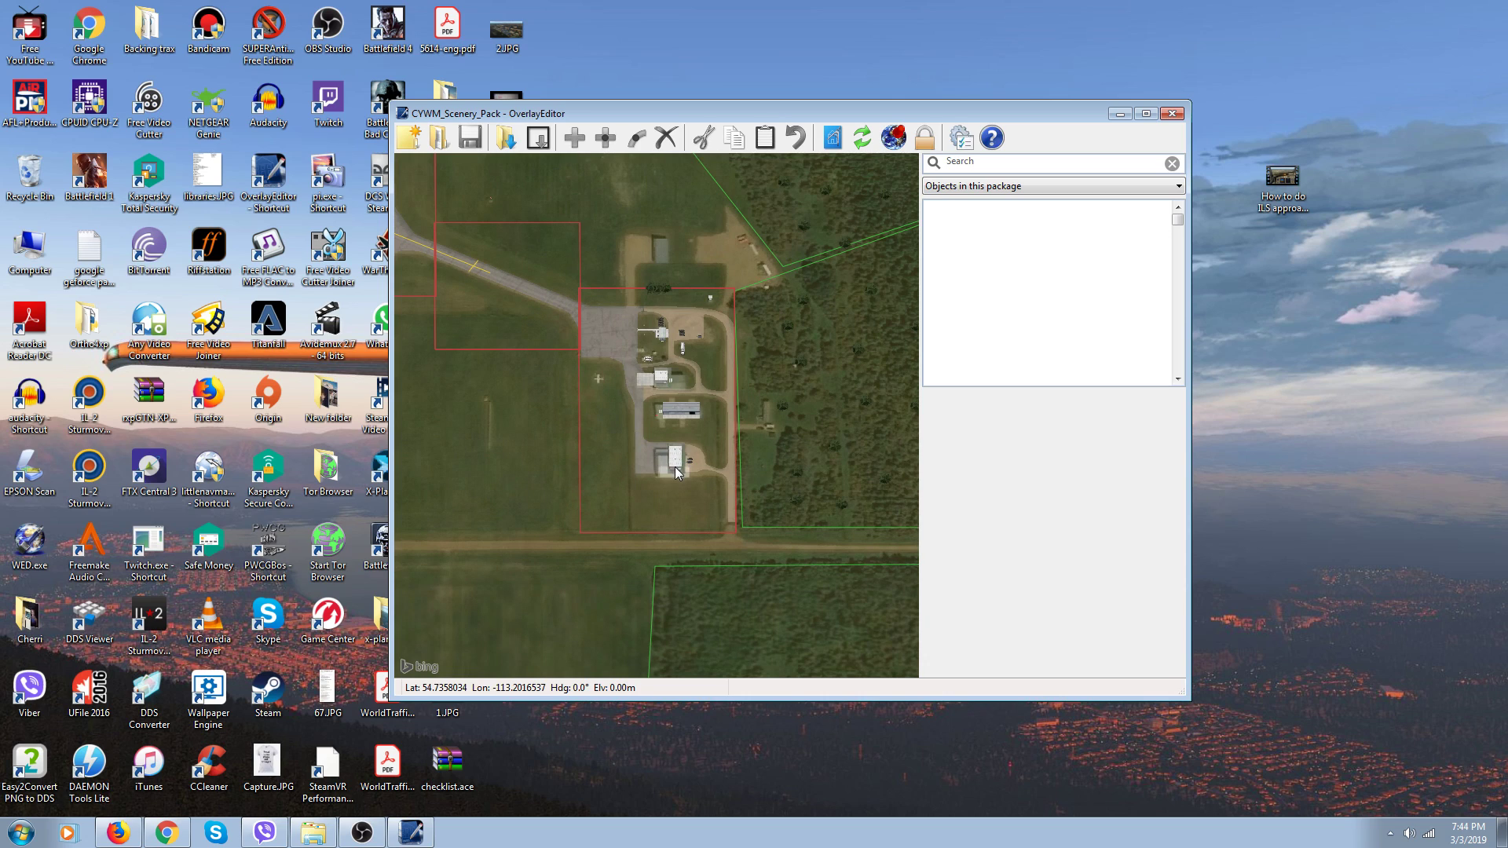
pyautogui.scroll(2, 676, 465)
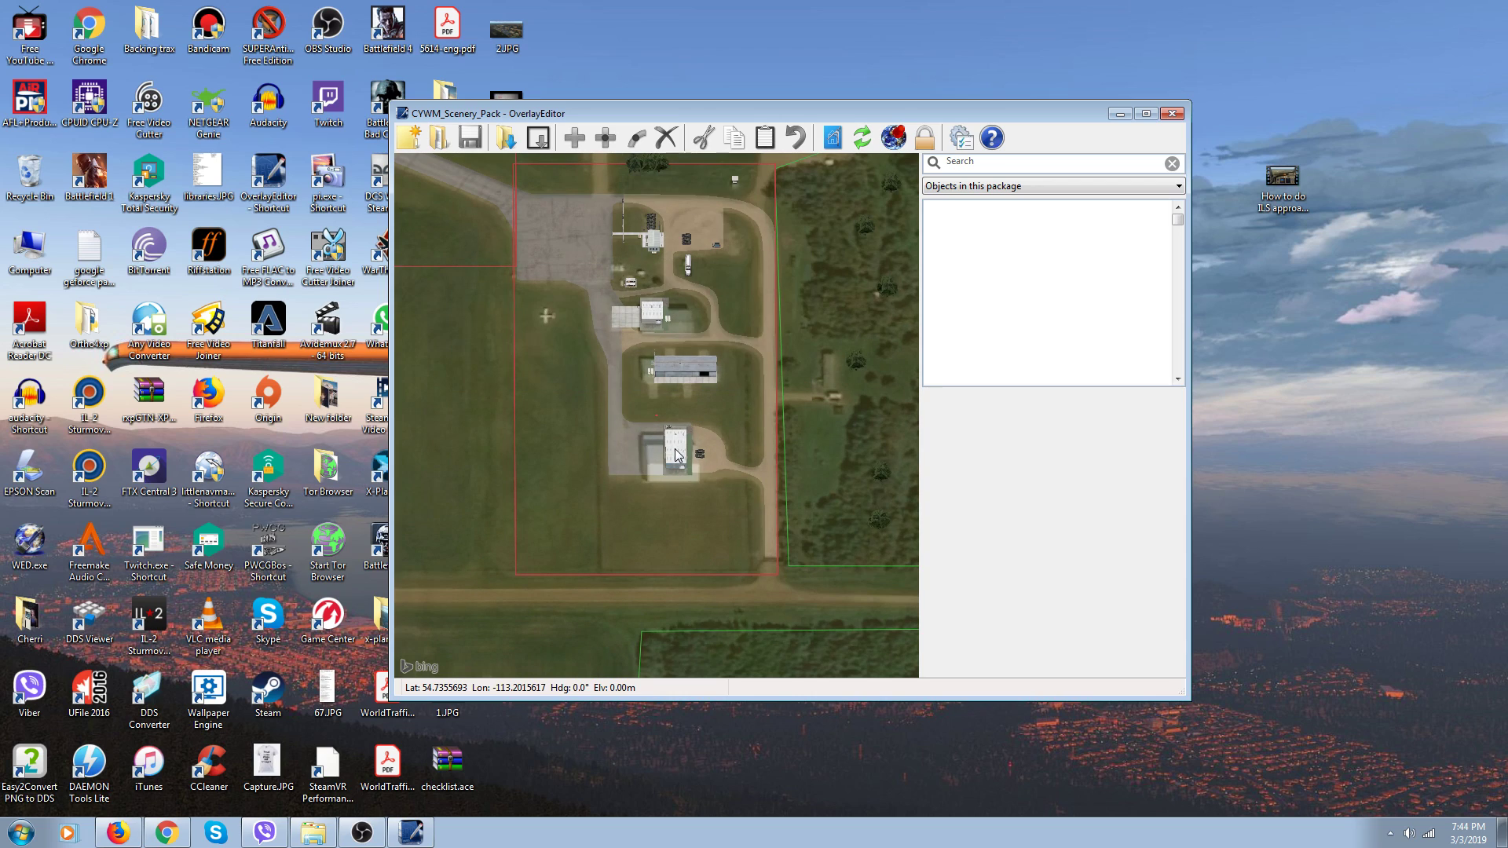
pyautogui.click(676, 454)
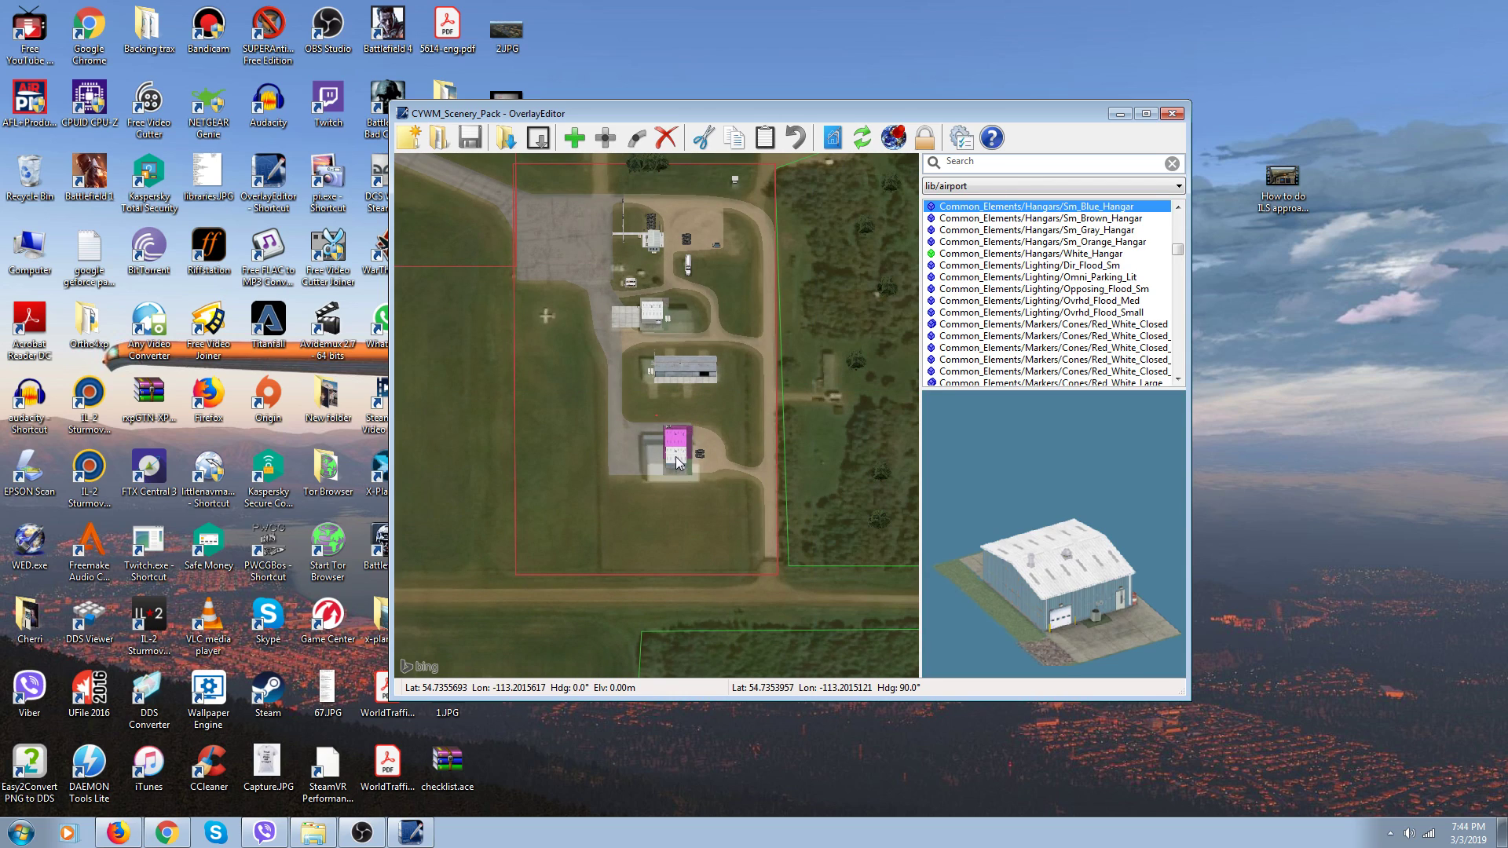
pyautogui.click(676, 455)
pyautogui.moveTo(678, 461); pyautogui.dragTo(677, 442)
pyautogui.click(676, 455)
pyautogui.click(667, 139)
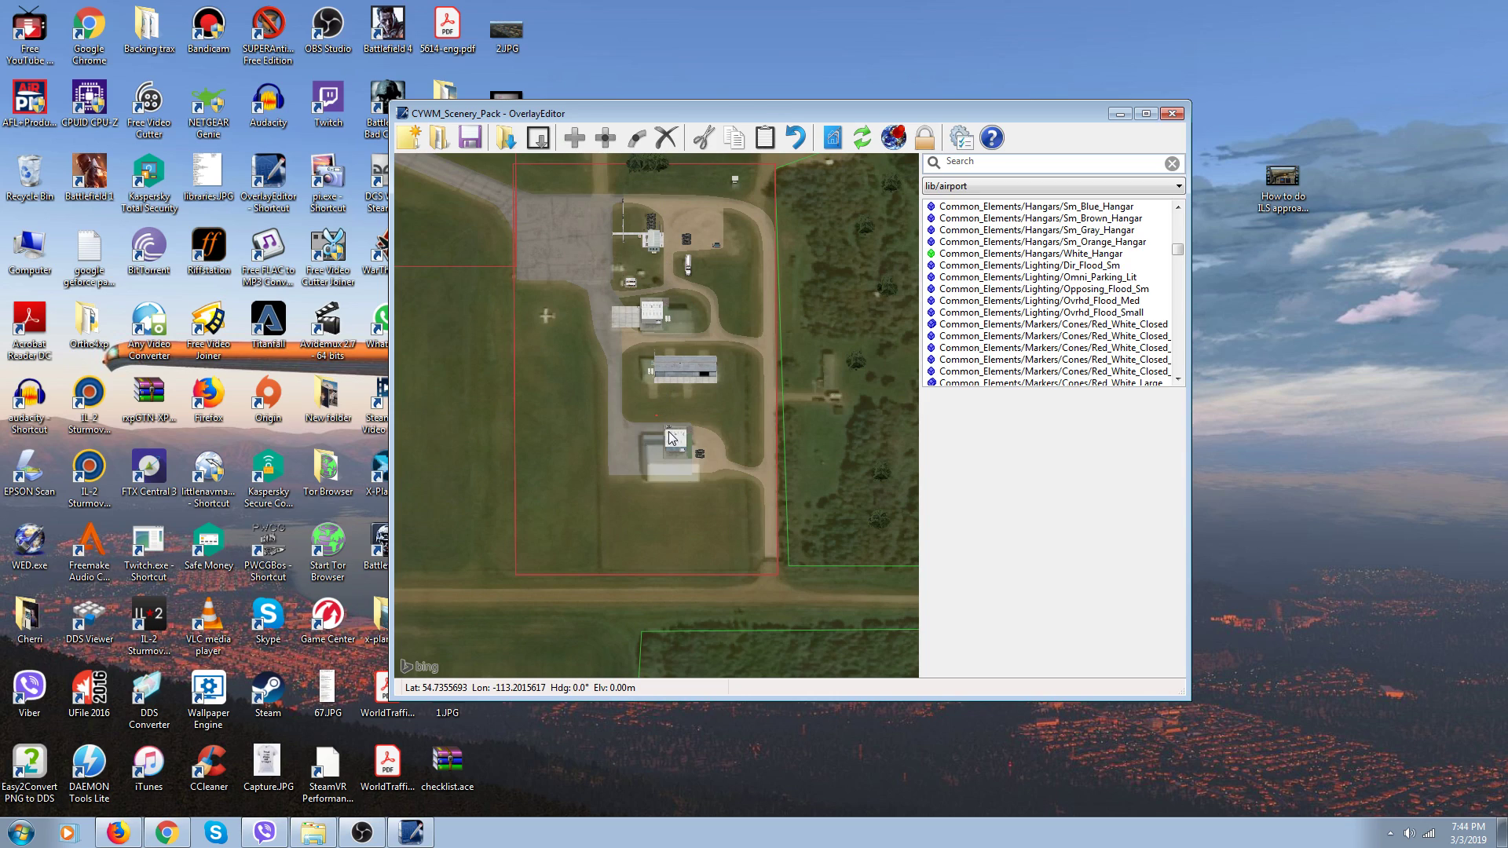
pyautogui.click(676, 443)
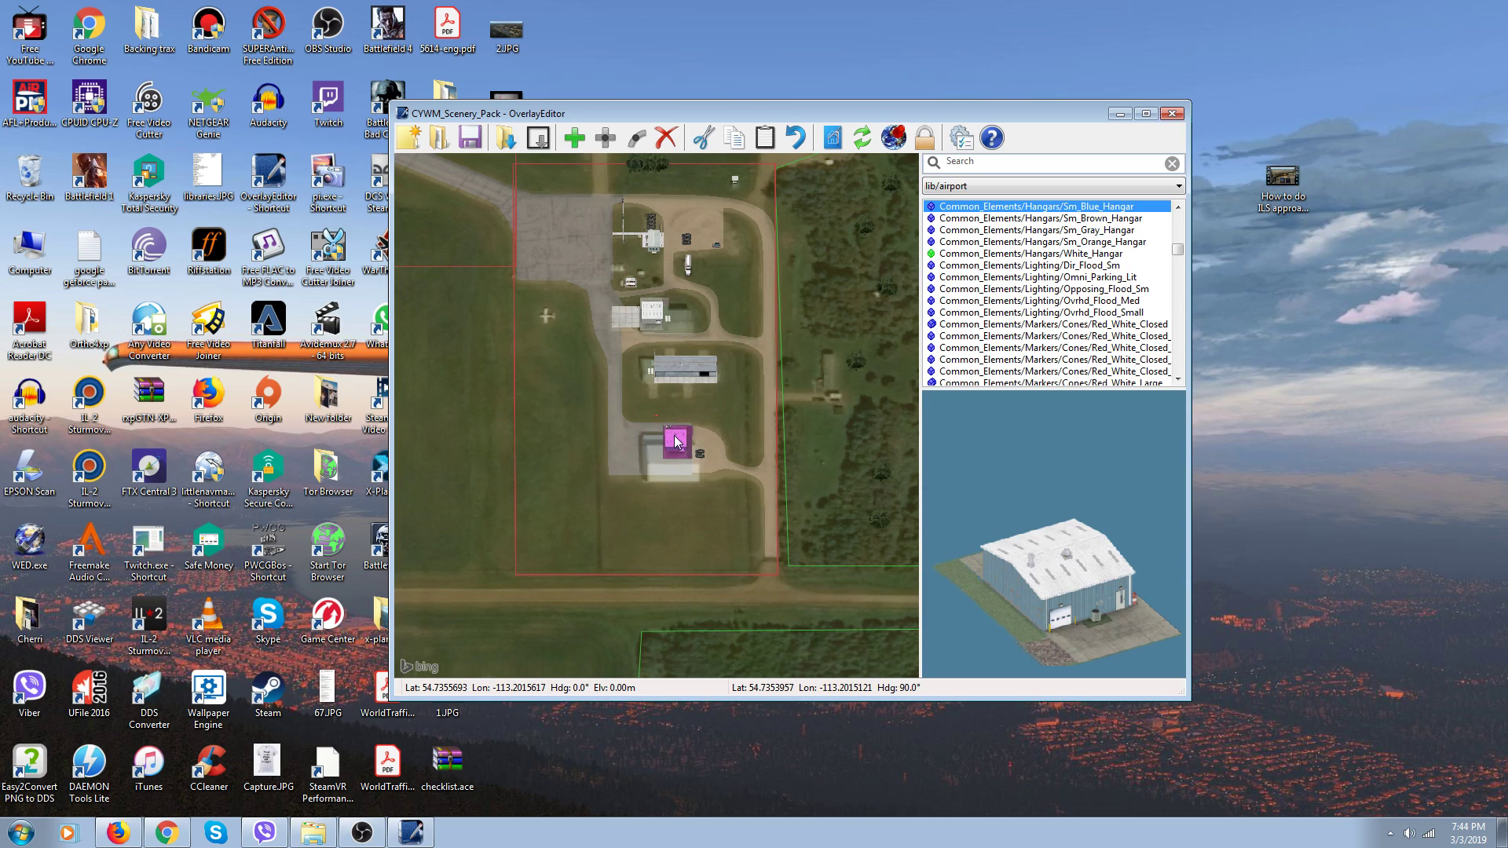
pyautogui.click(668, 140)
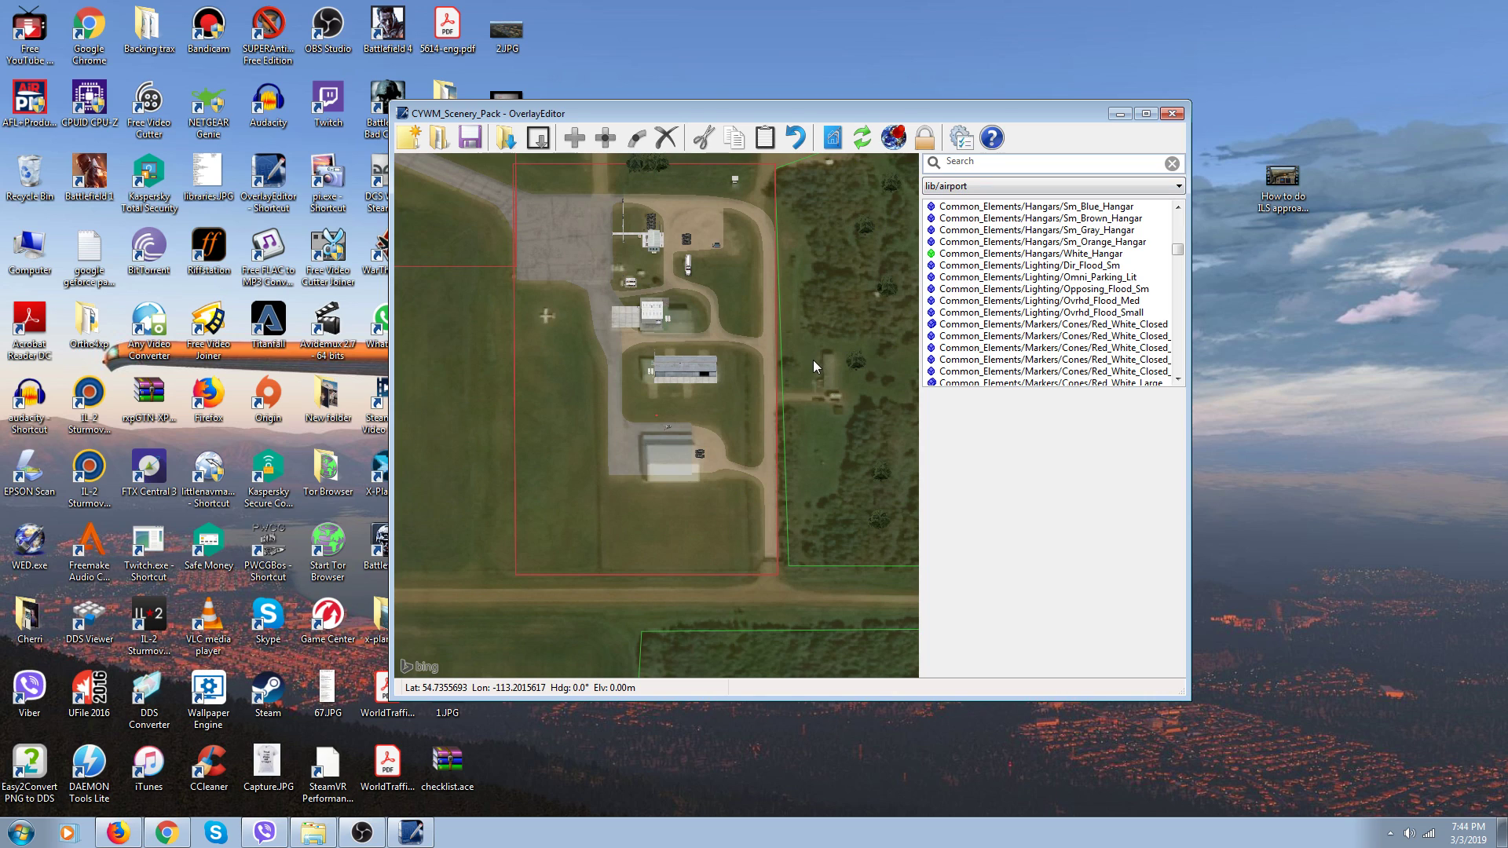
# Examine the cleared hangar pad, the car_static object parked beside it and the surrounding airport area
pyautogui.scroll(-5, 811, 362)
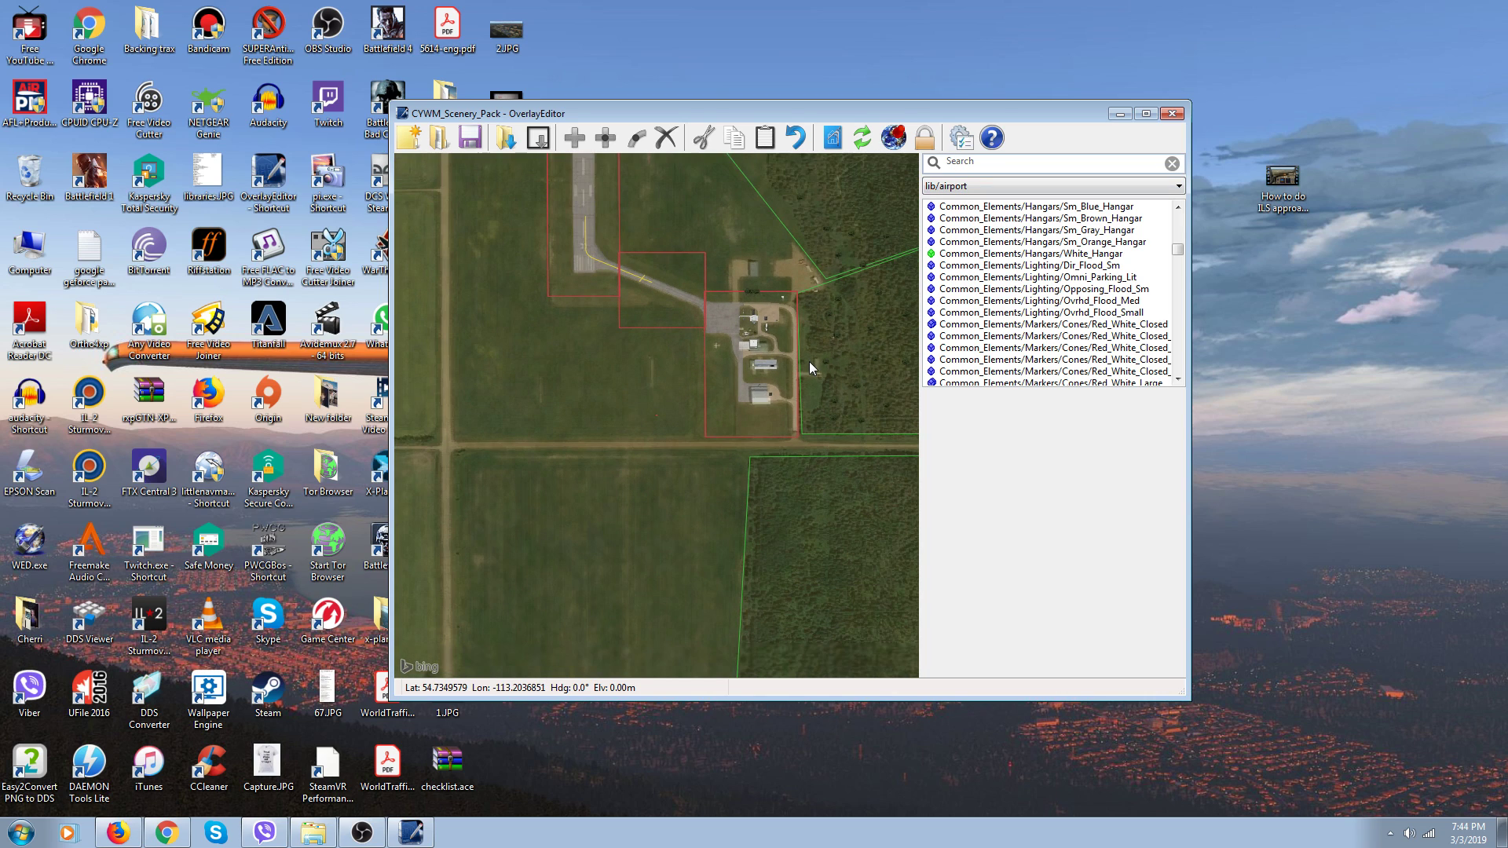
pyautogui.scroll(-5, 809, 361)
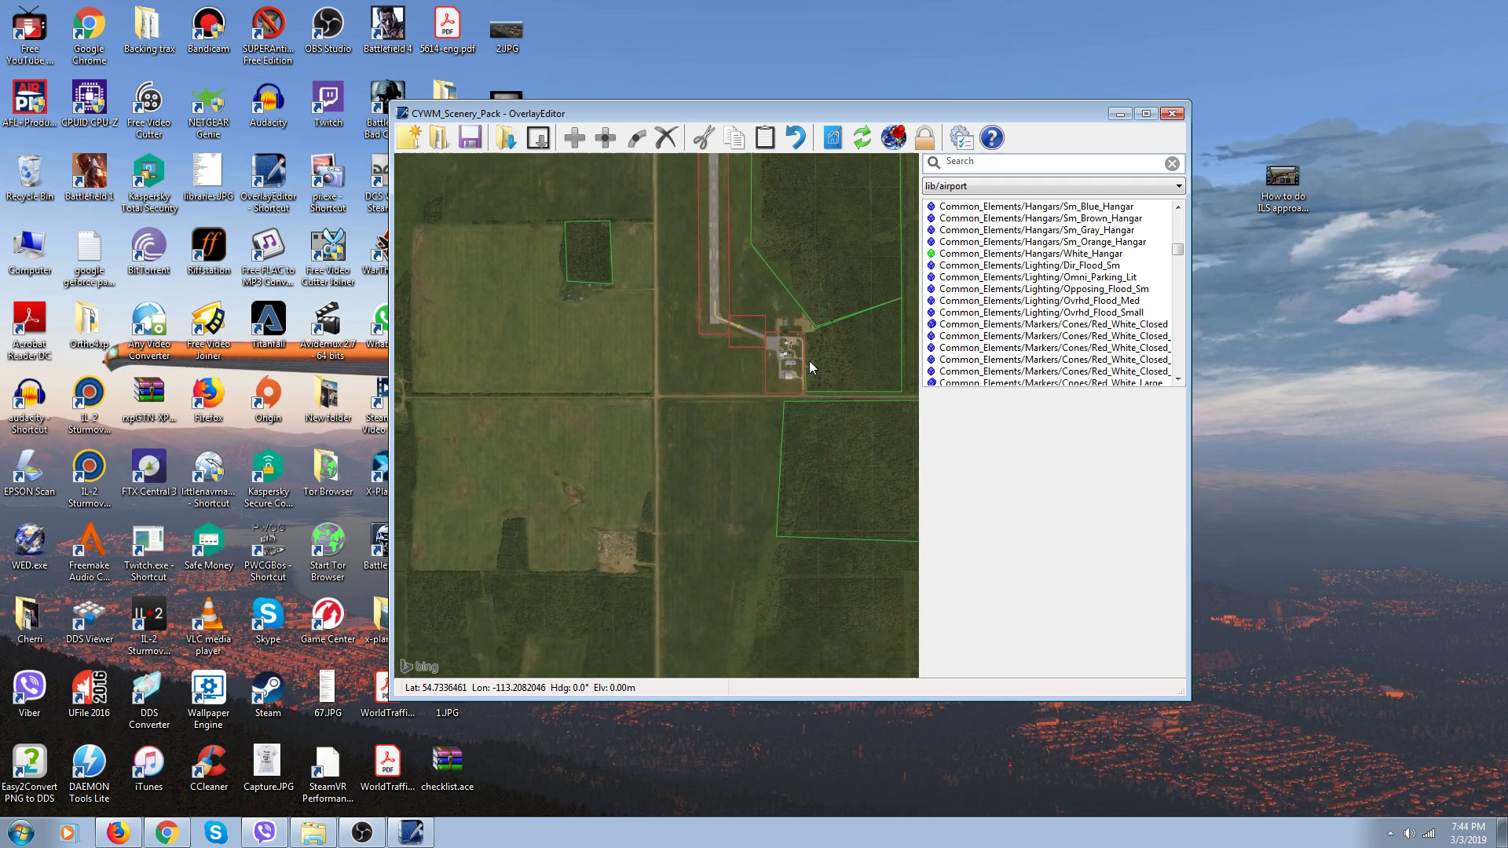
pyautogui.scroll(5, 810, 364)
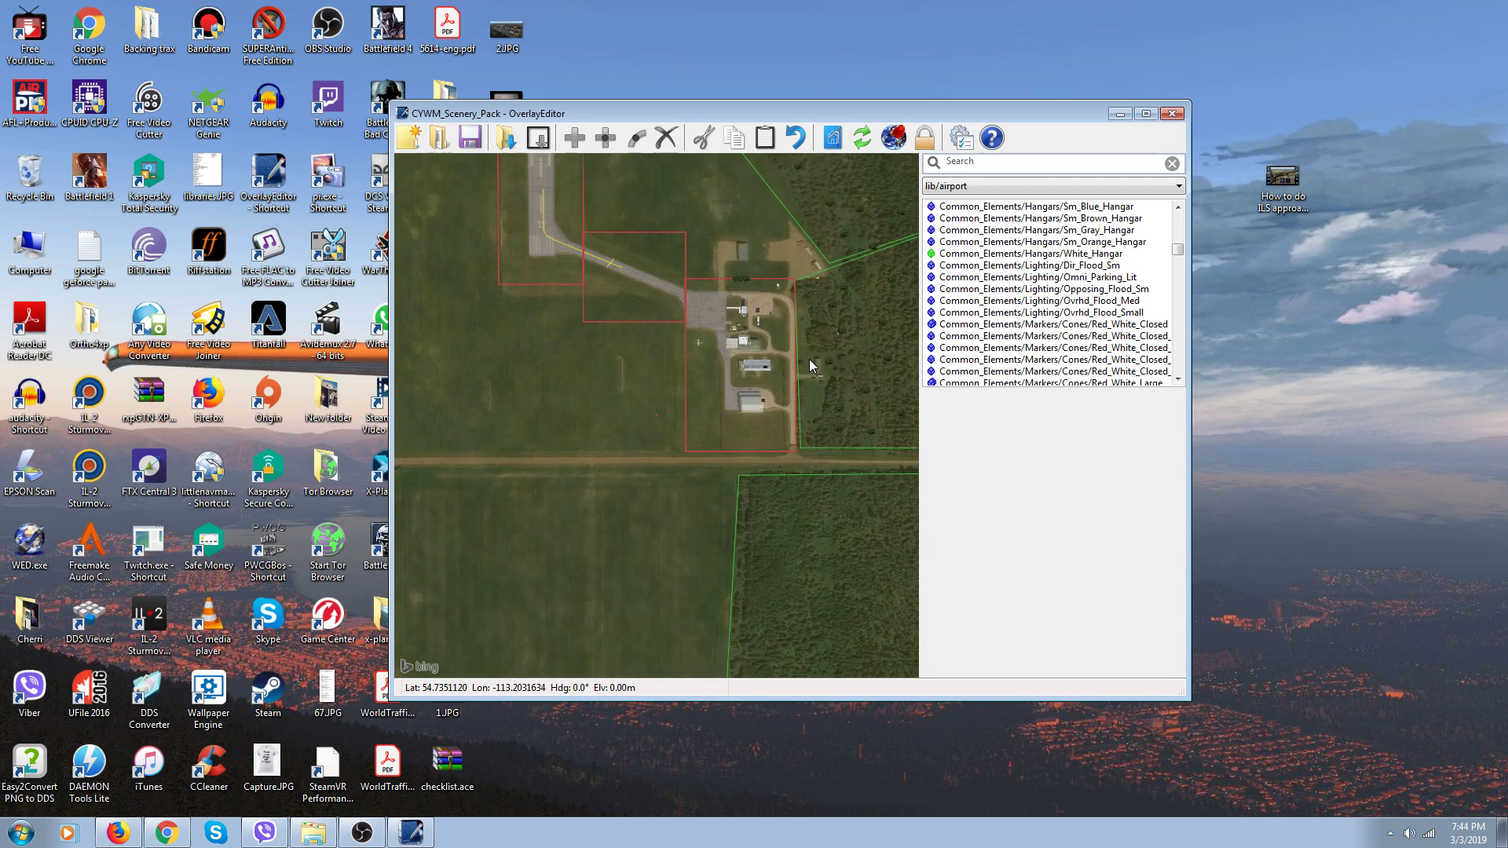
pyautogui.scroll(2, 809, 360)
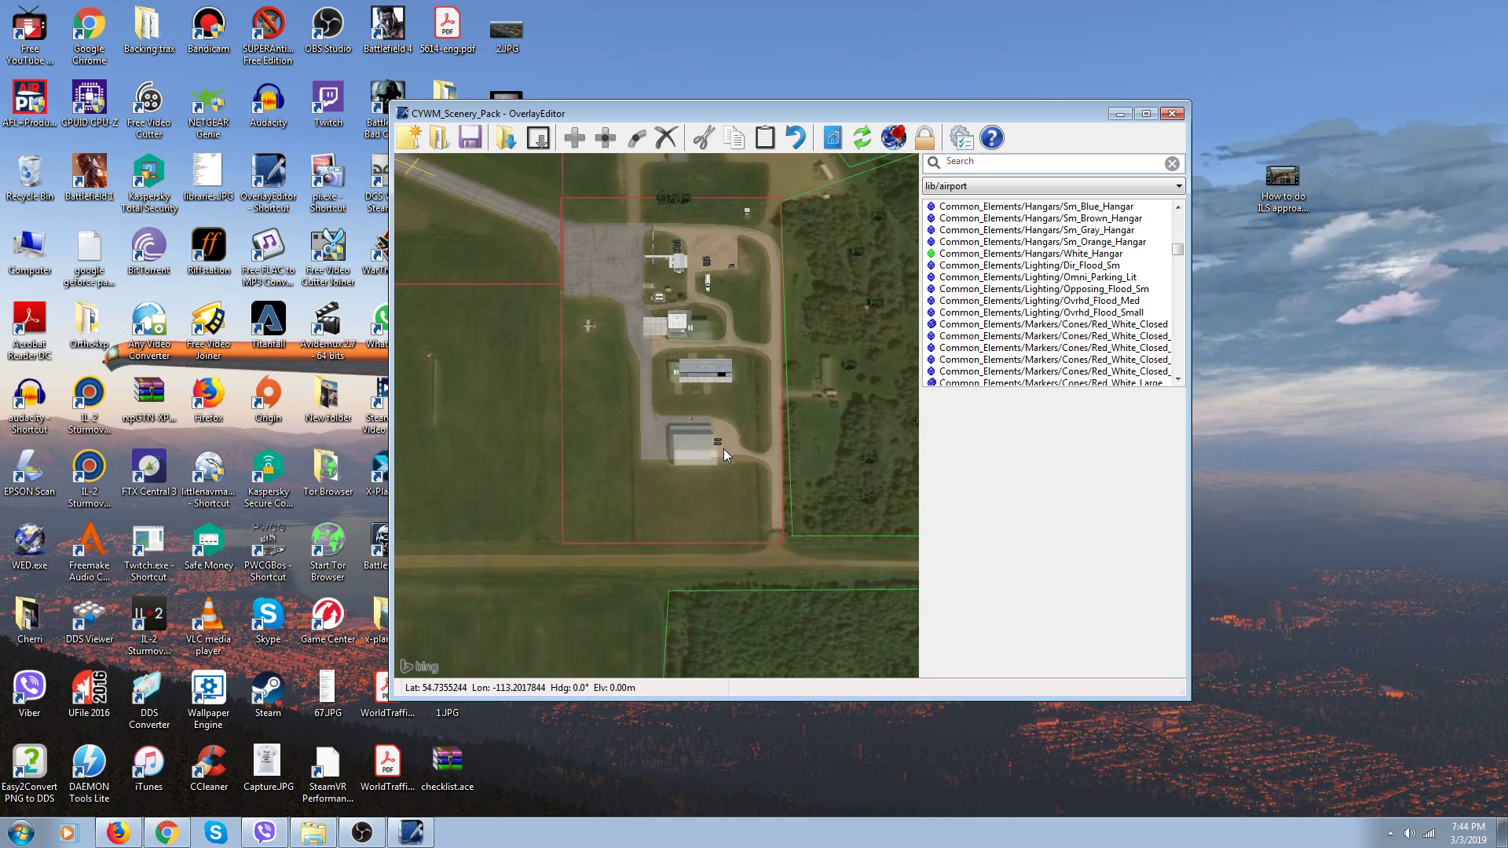
pyautogui.scroll(5, 723, 447)
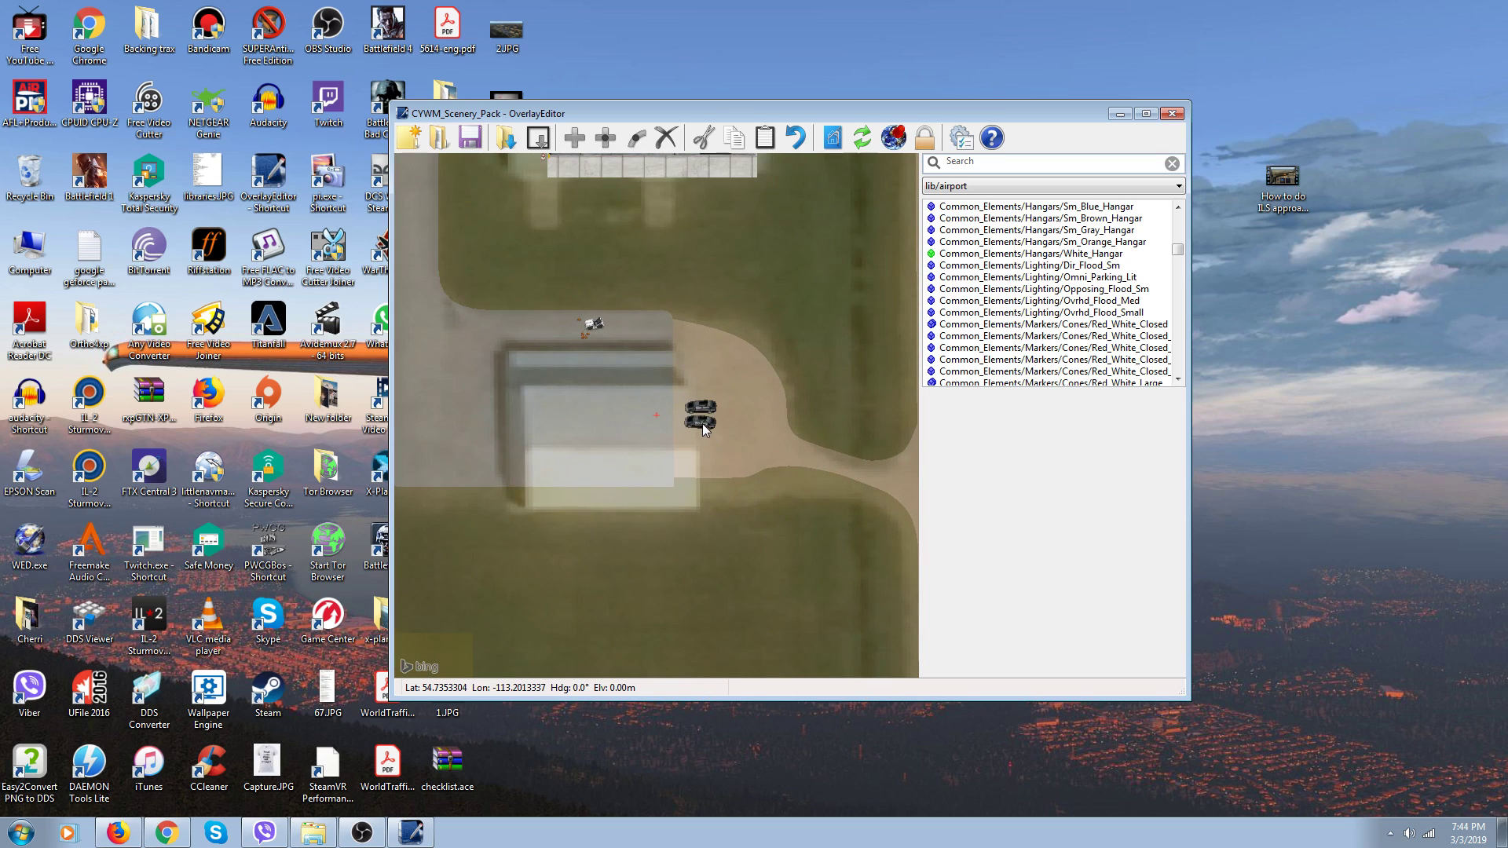
pyautogui.click(702, 423)
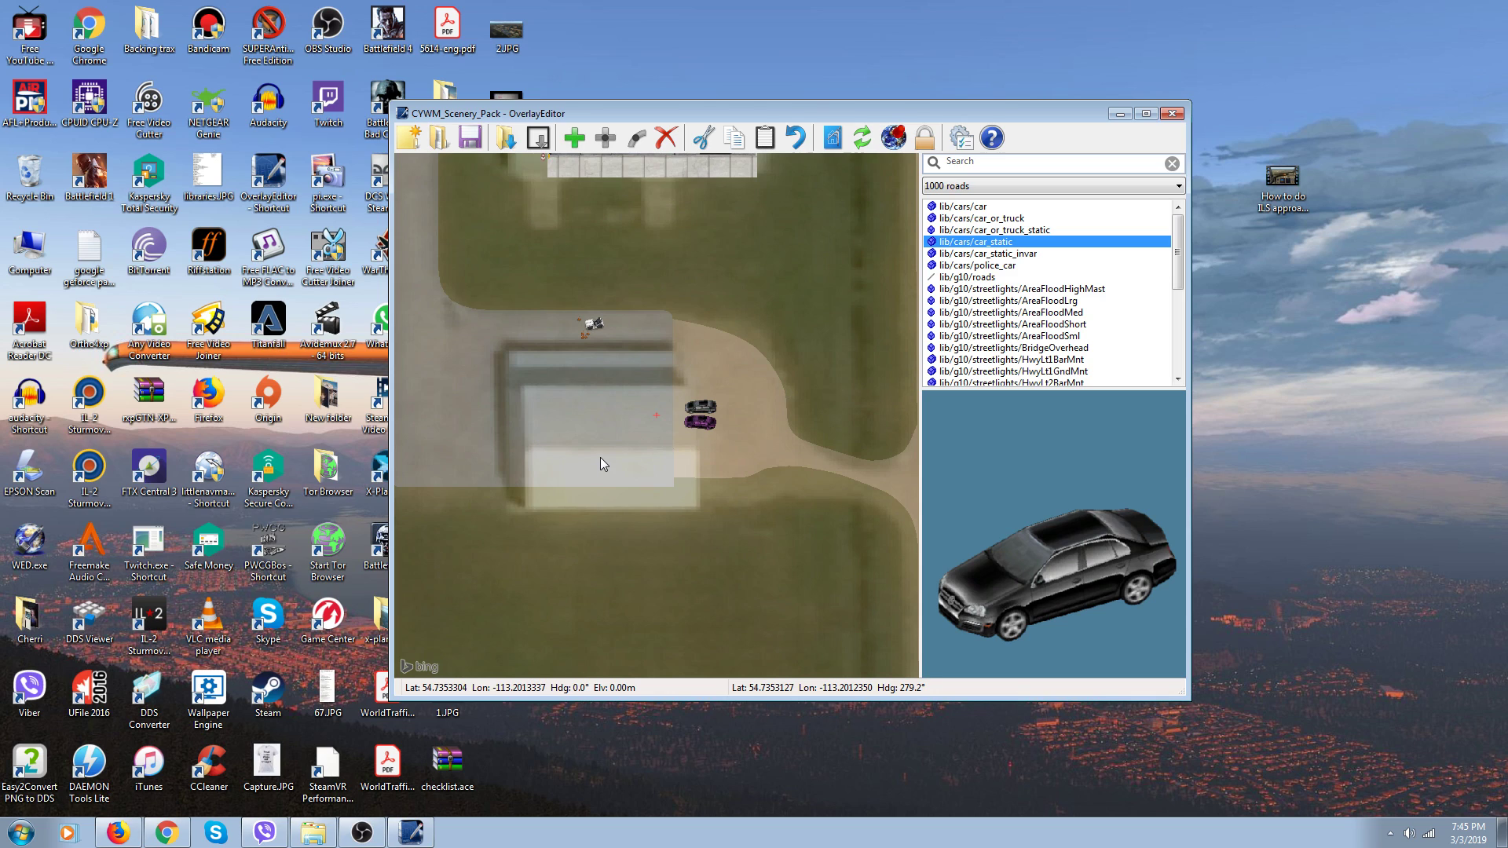
pyautogui.scroll(-4, 608, 415)
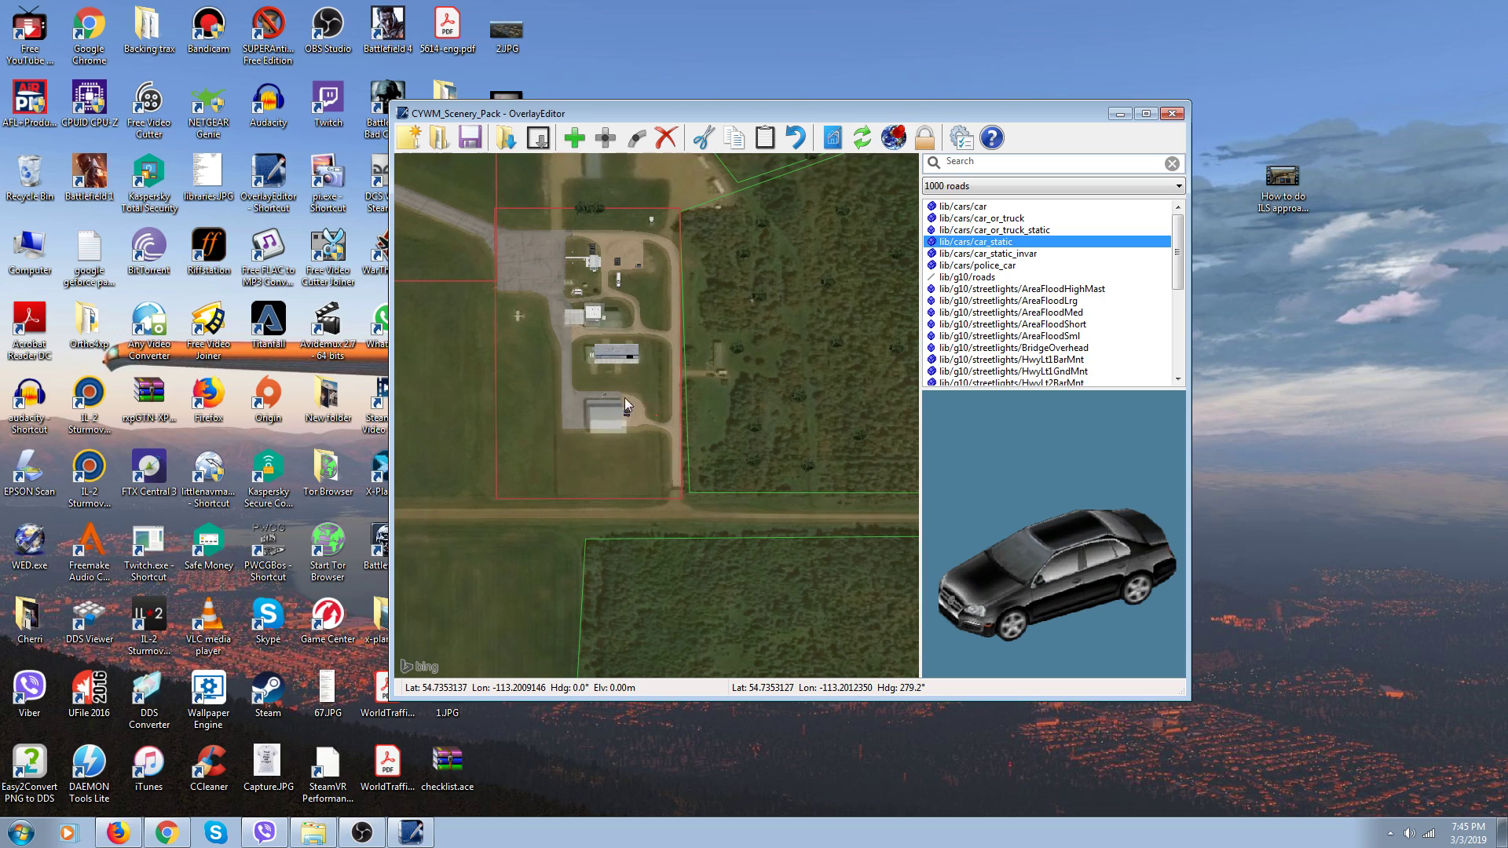
pyautogui.scroll(-2, 799, 272)
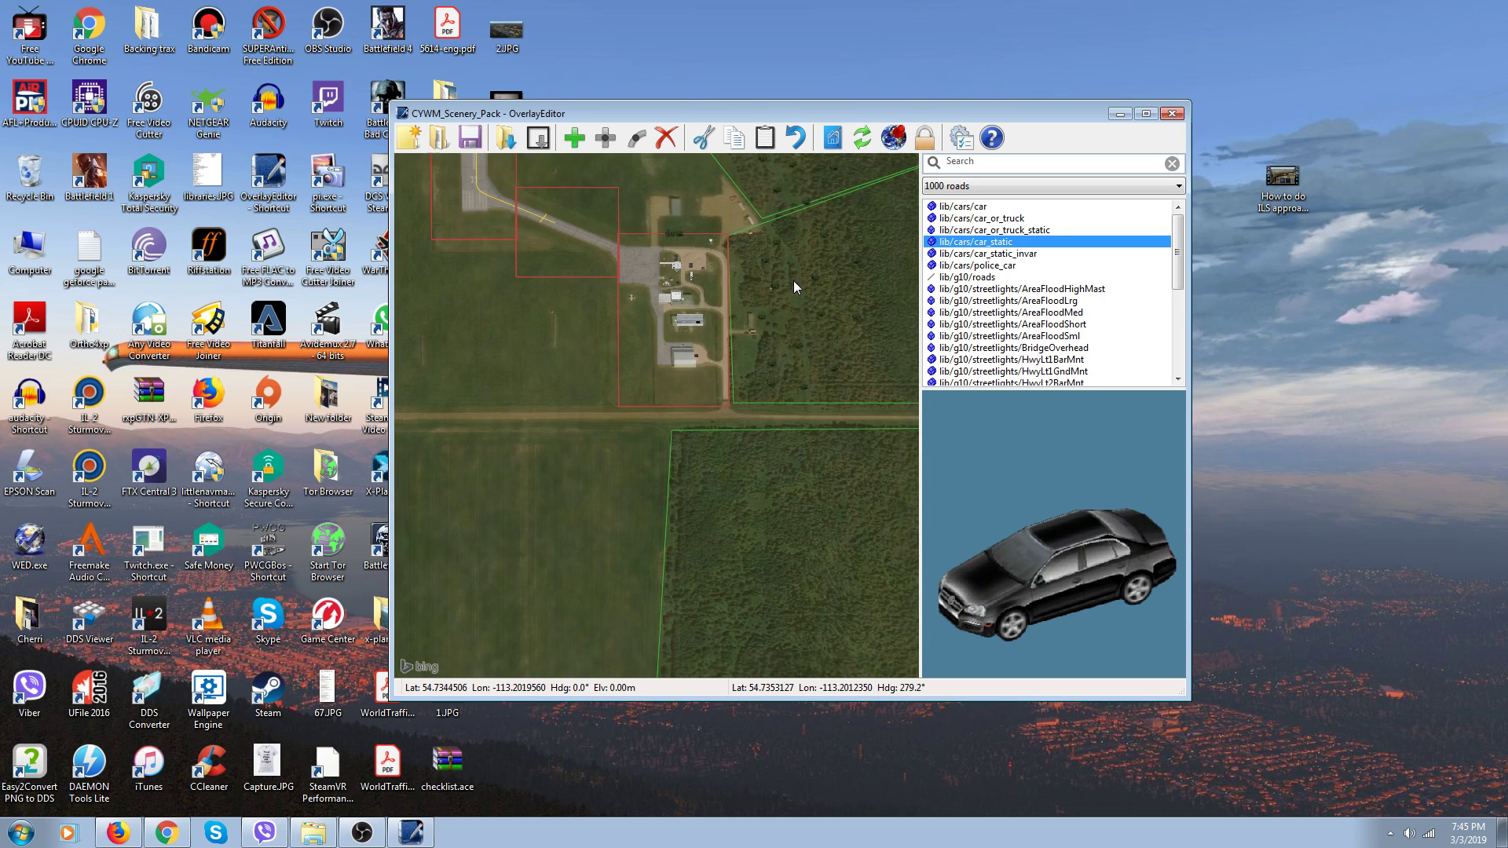
pyautogui.scroll(-2, 794, 281)
pyautogui.scroll(-2, 794, 289)
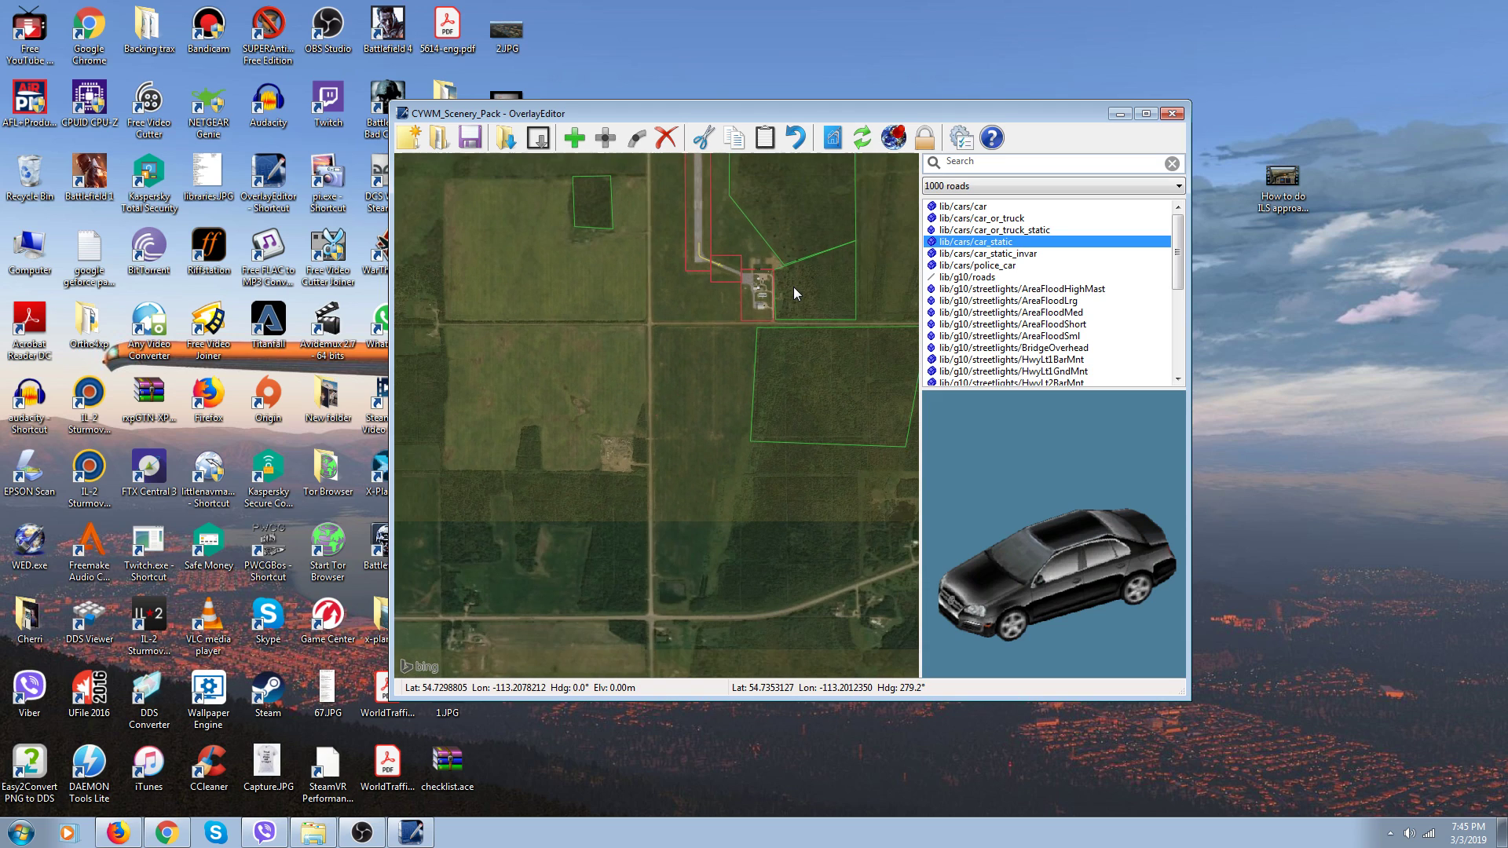
pyautogui.scroll(4, 809, 305)
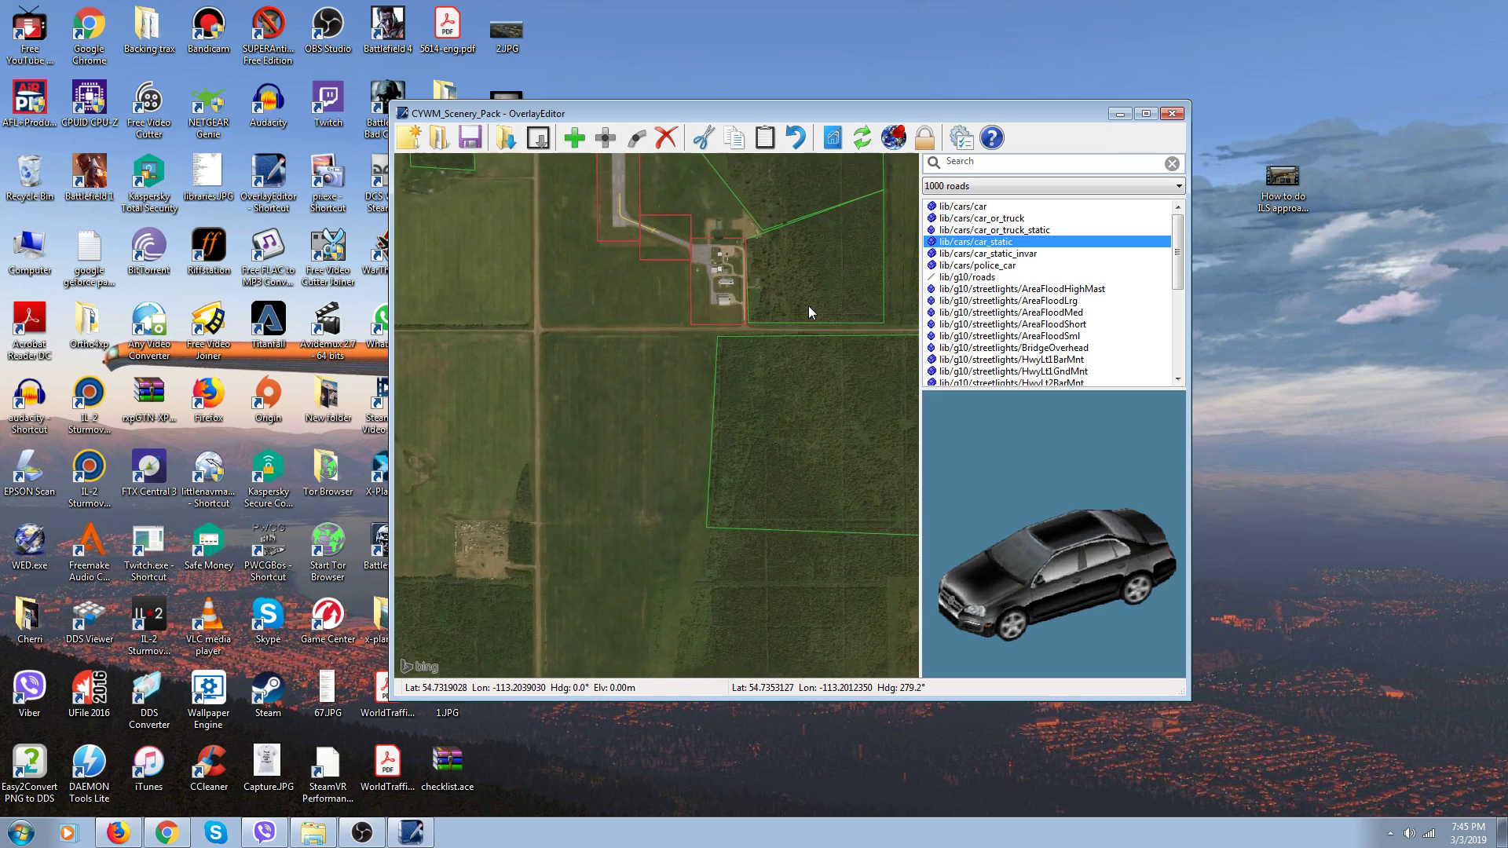
pyautogui.scroll(2, 732, 303)
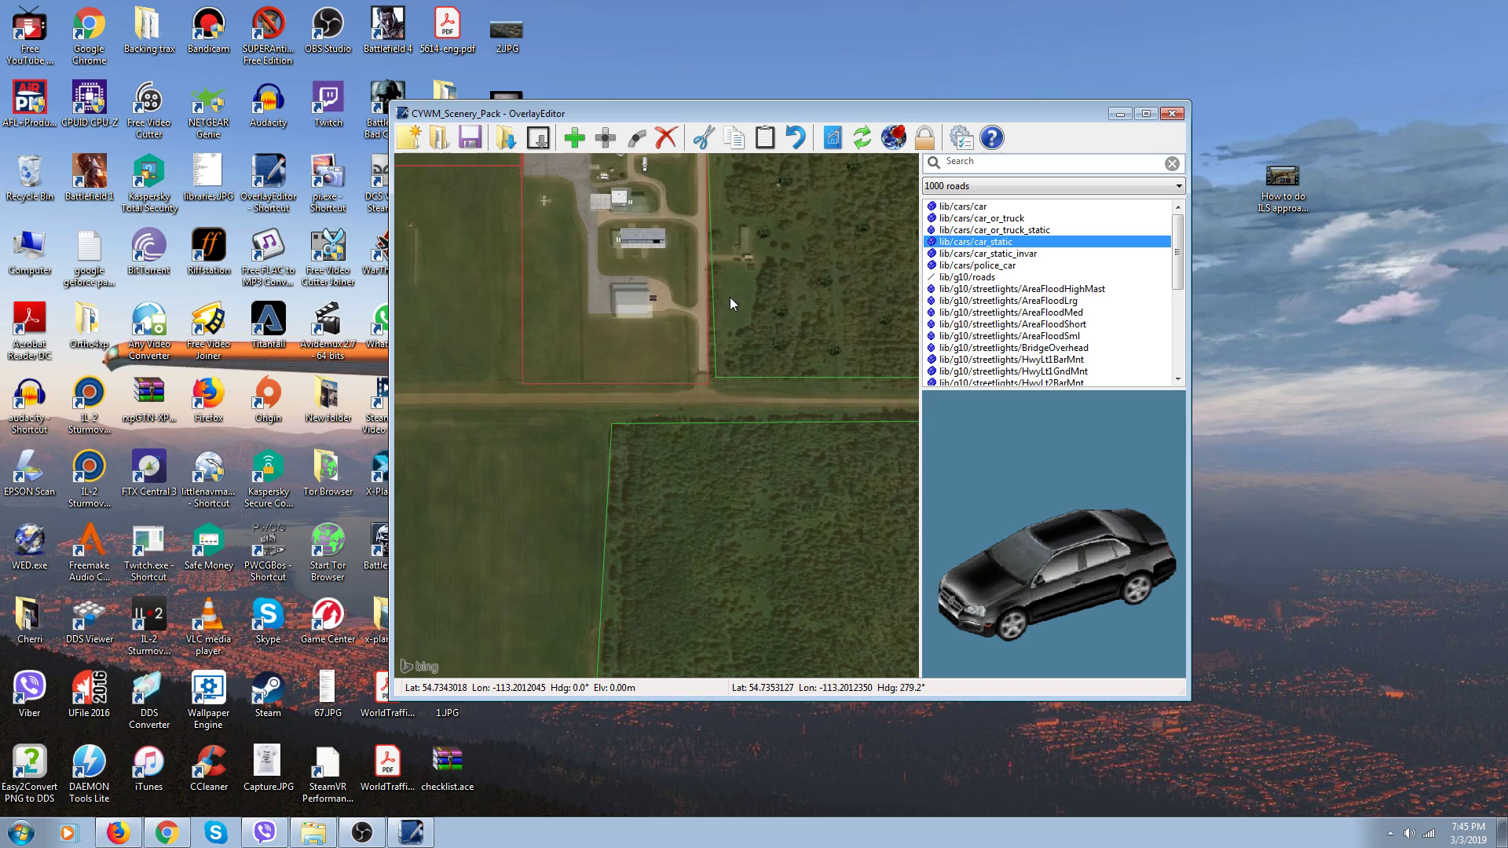
pyautogui.scroll(2, 630, 303)
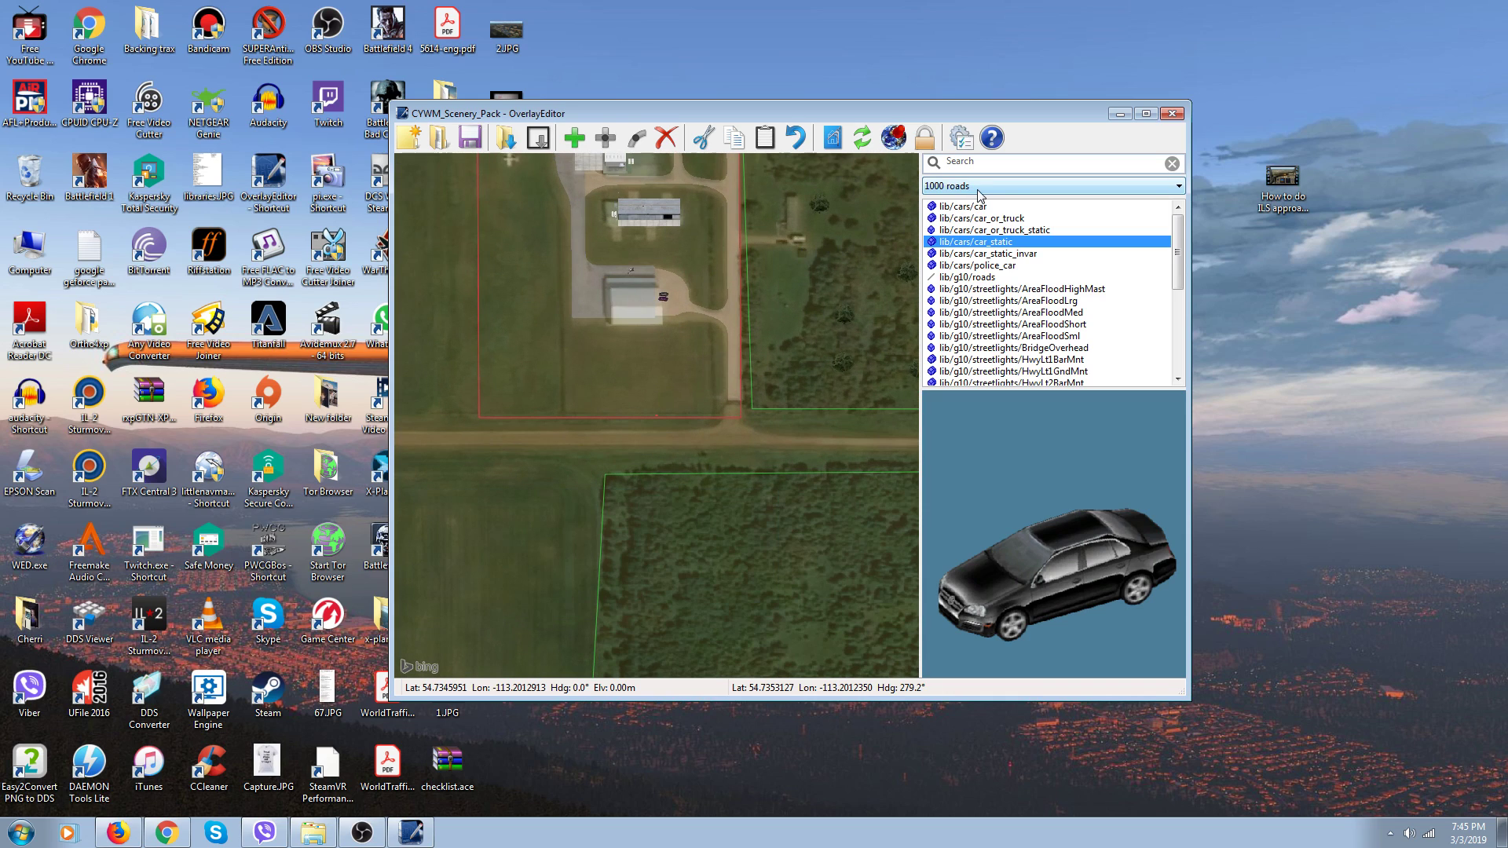
# Switch the object list from the 1000 roads library to Search results
pyautogui.click(1180, 187)
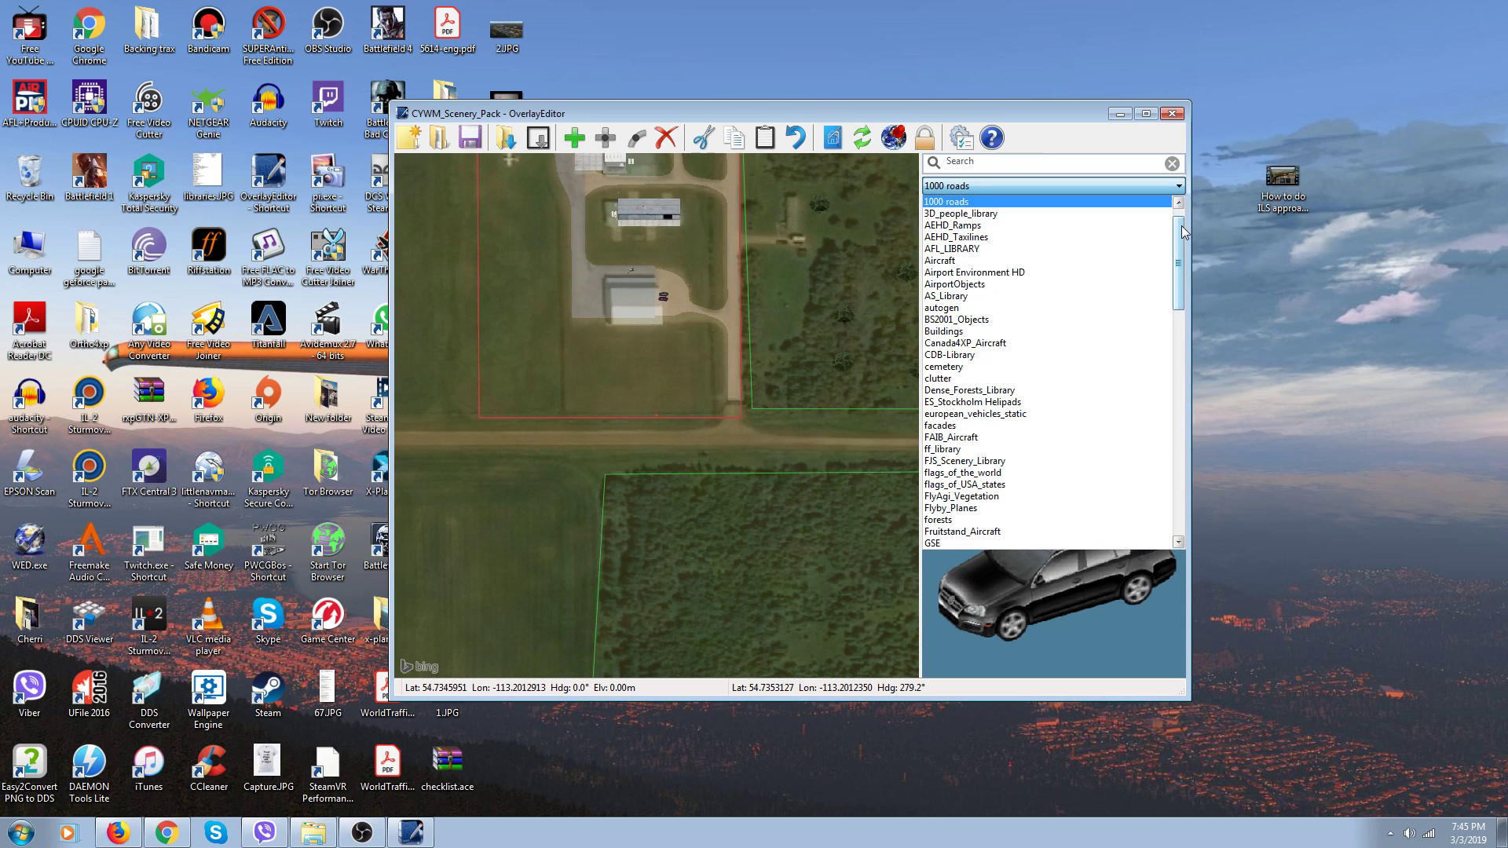
pyautogui.scroll(-5, 1169, 299)
pyautogui.scroll(-15, 1169, 299)
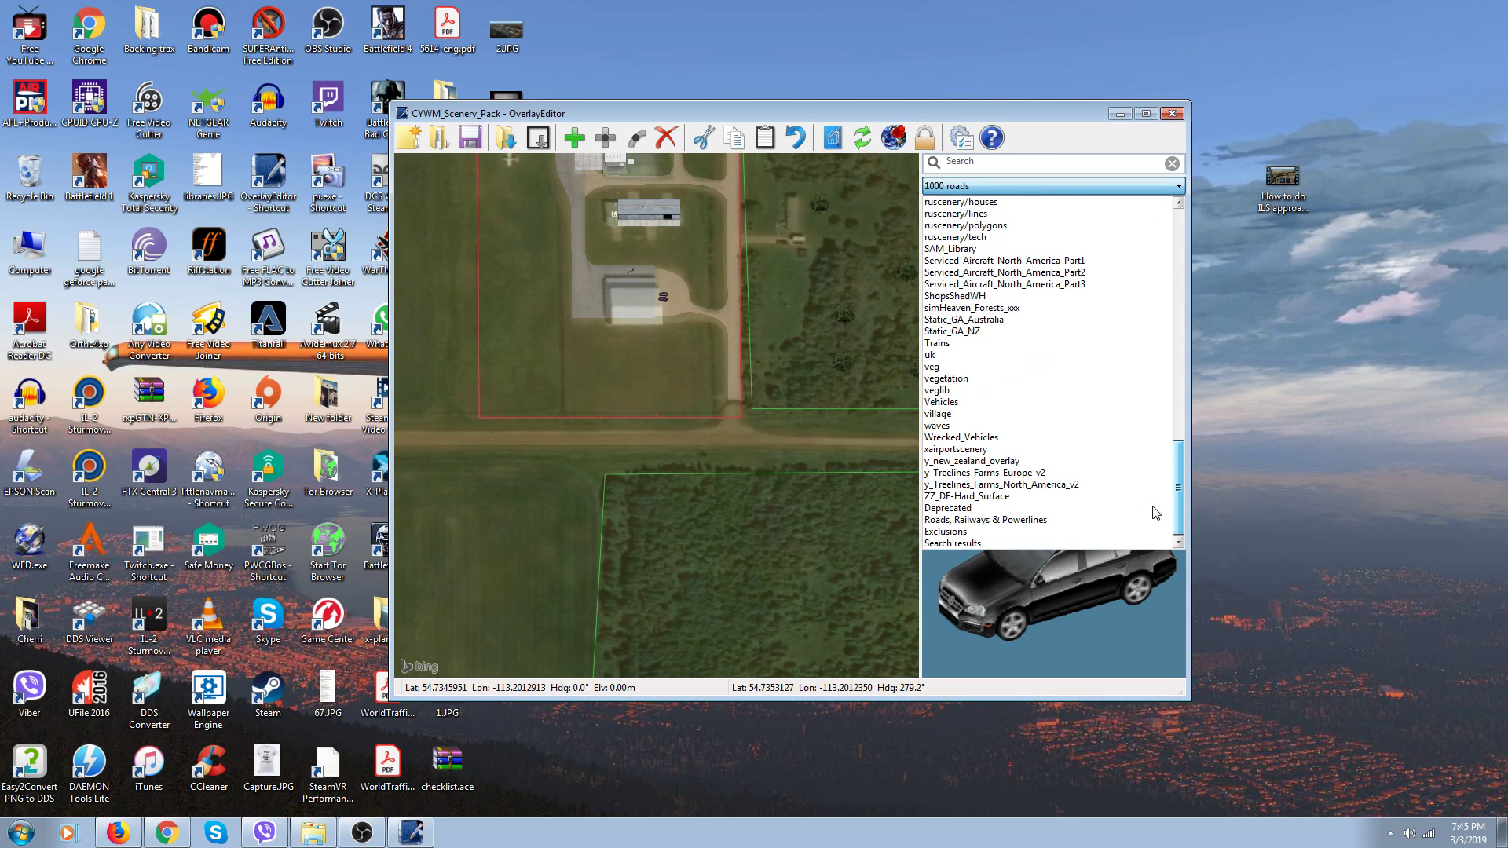
pyautogui.click(1106, 542)
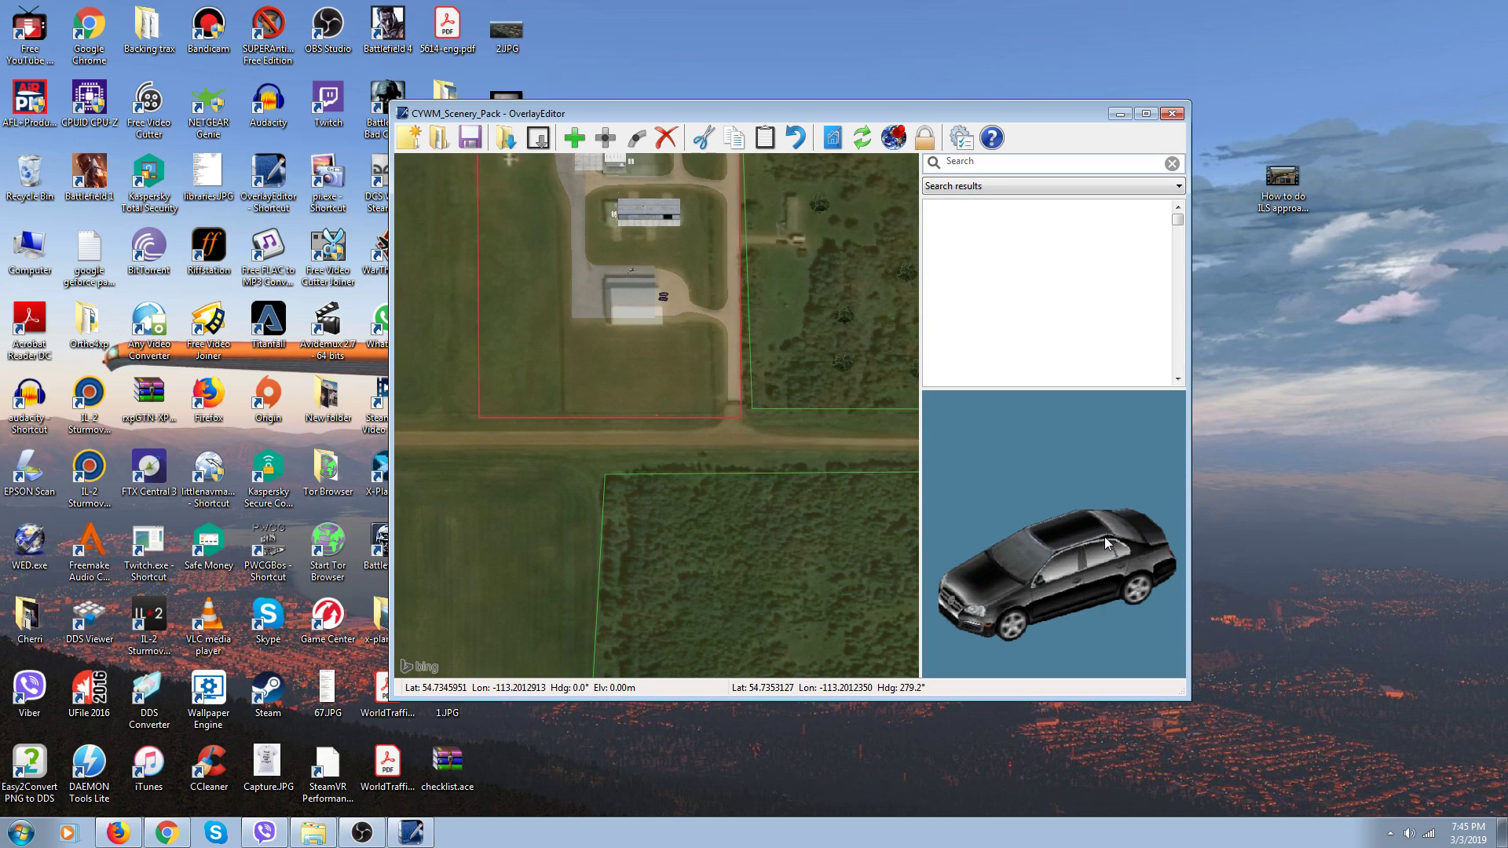
# Search the object libraries for "hangar" and preview JB_Library/JB_Hangers/JB_Hangar47
pyautogui.click(1008, 167)
pyautogui.write('hana')
pyautogui.write('gar')
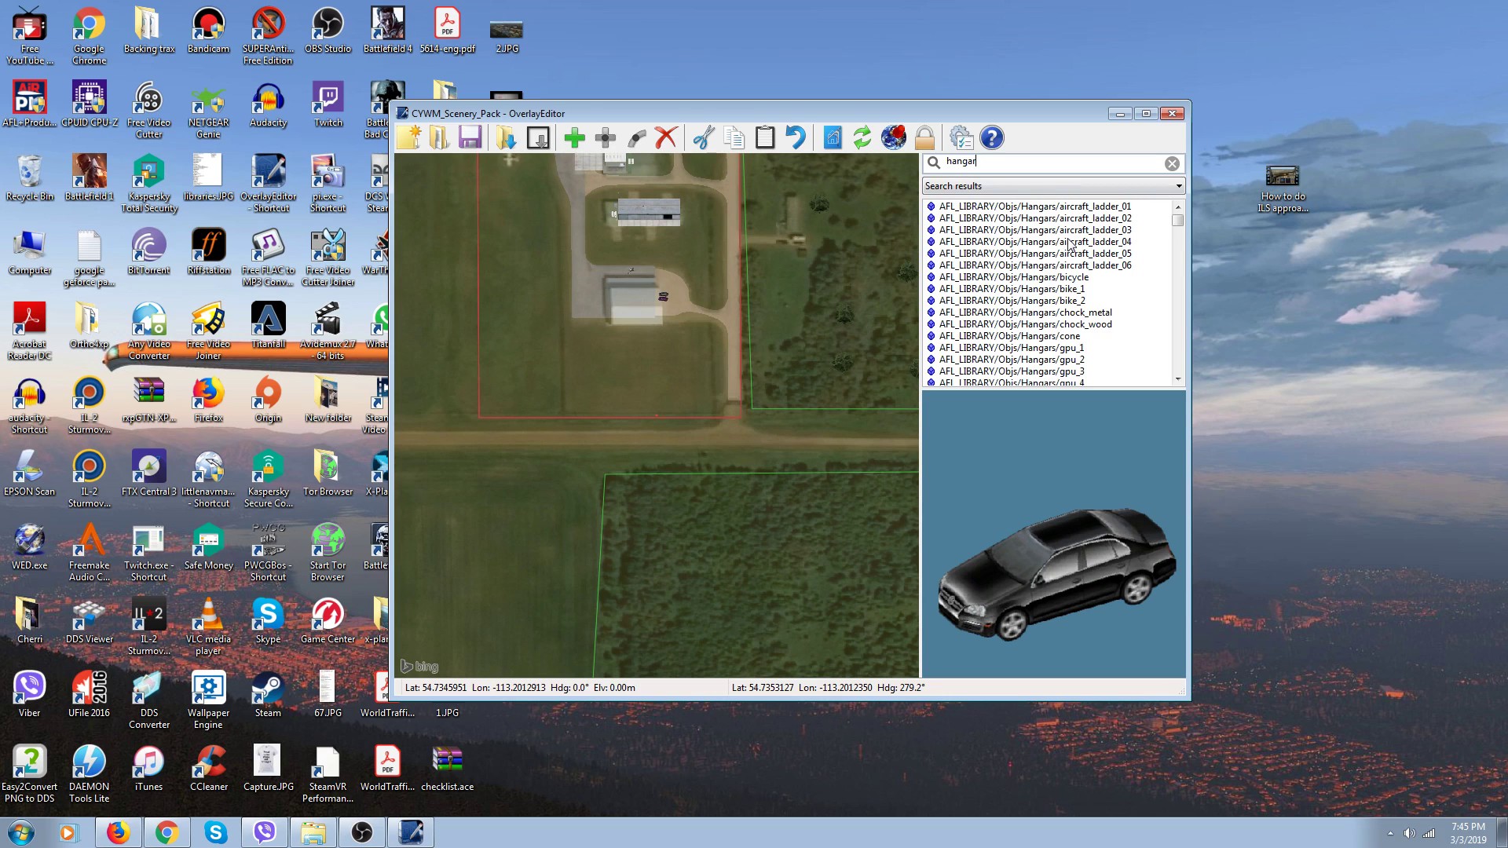
pyautogui.scroll(-10, 1104, 260)
pyautogui.click(1085, 266)
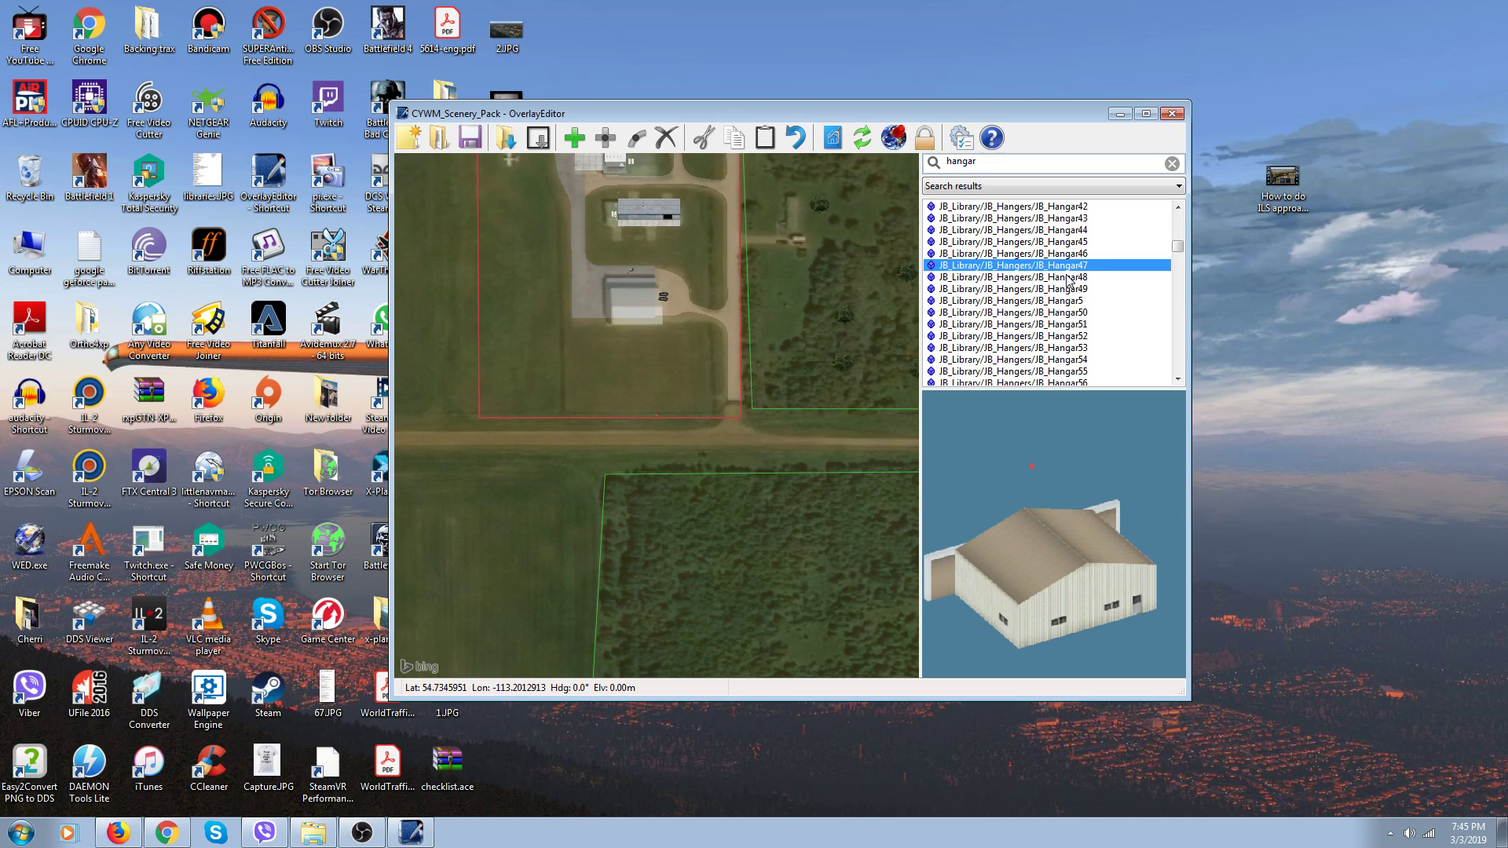
# Compare JB_Hangar48, JB_Hangar49 and JB_Hangar47, try JB_Hangar47 on the map, and delete the trial object
pyautogui.click(1046, 278)
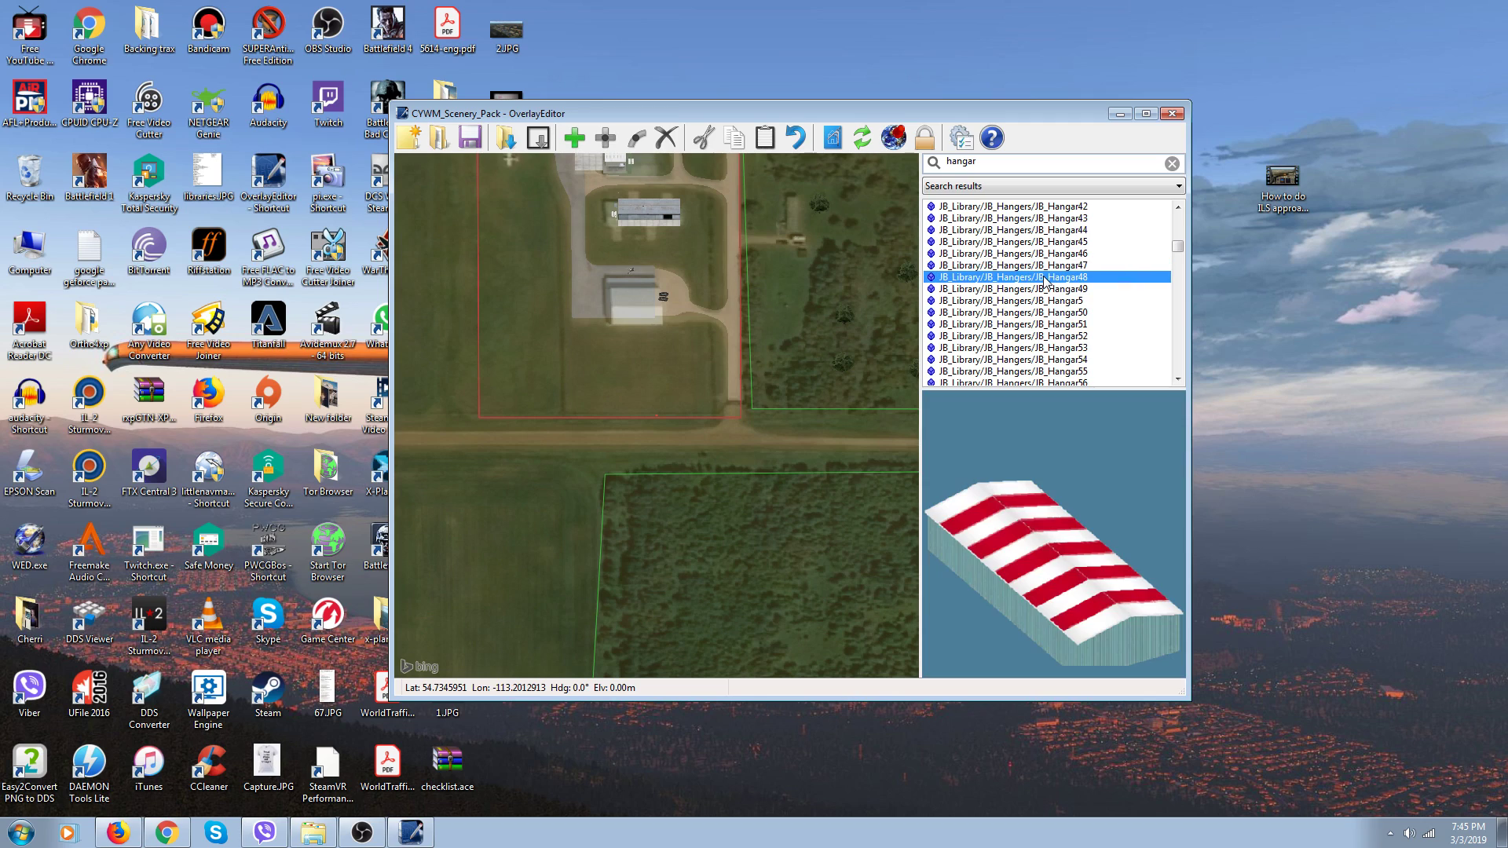
pyautogui.click(1040, 289)
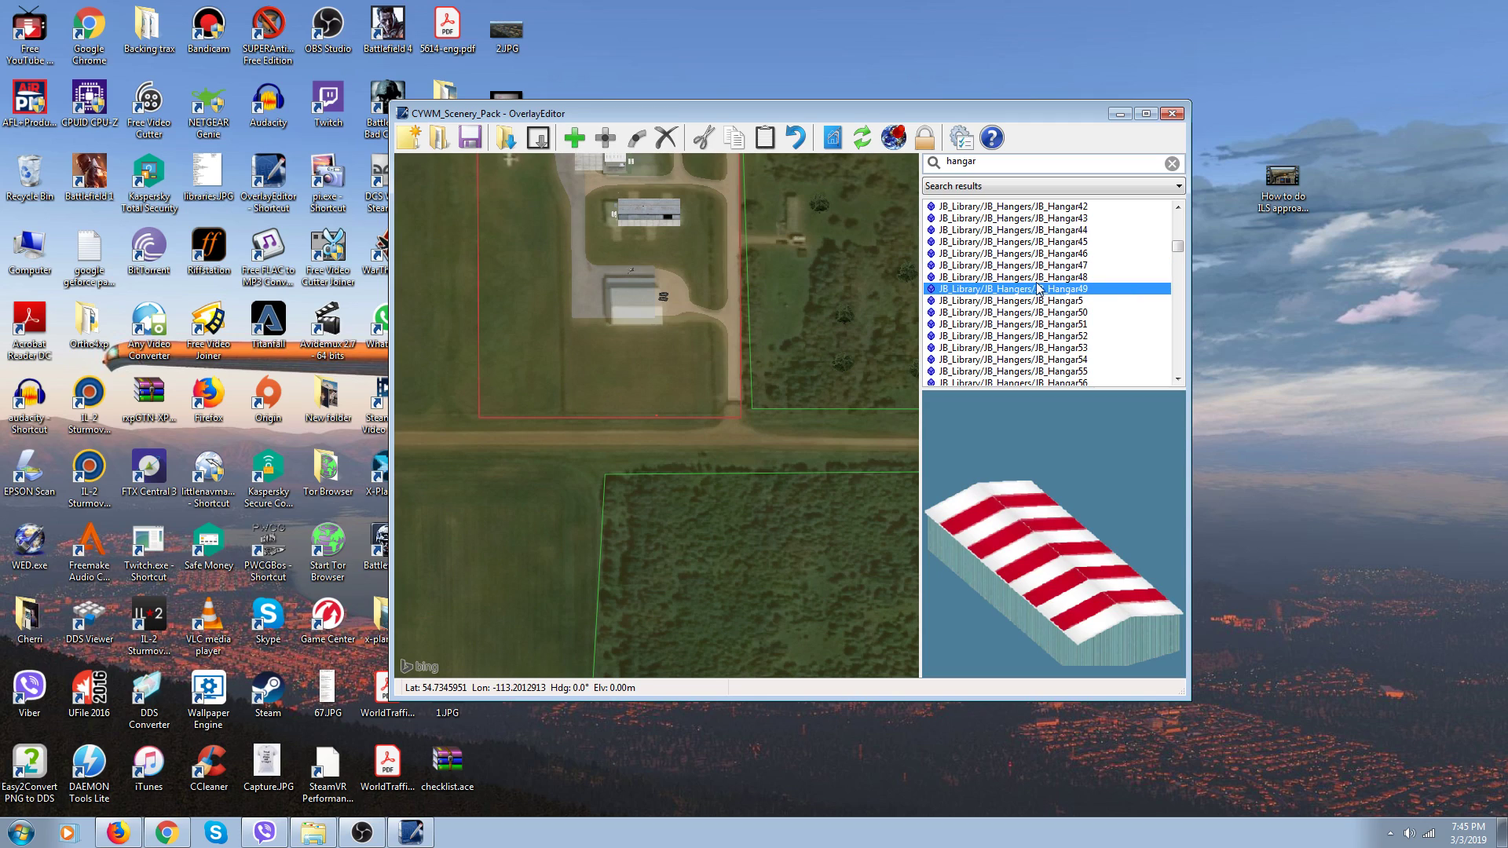
pyautogui.click(1029, 267)
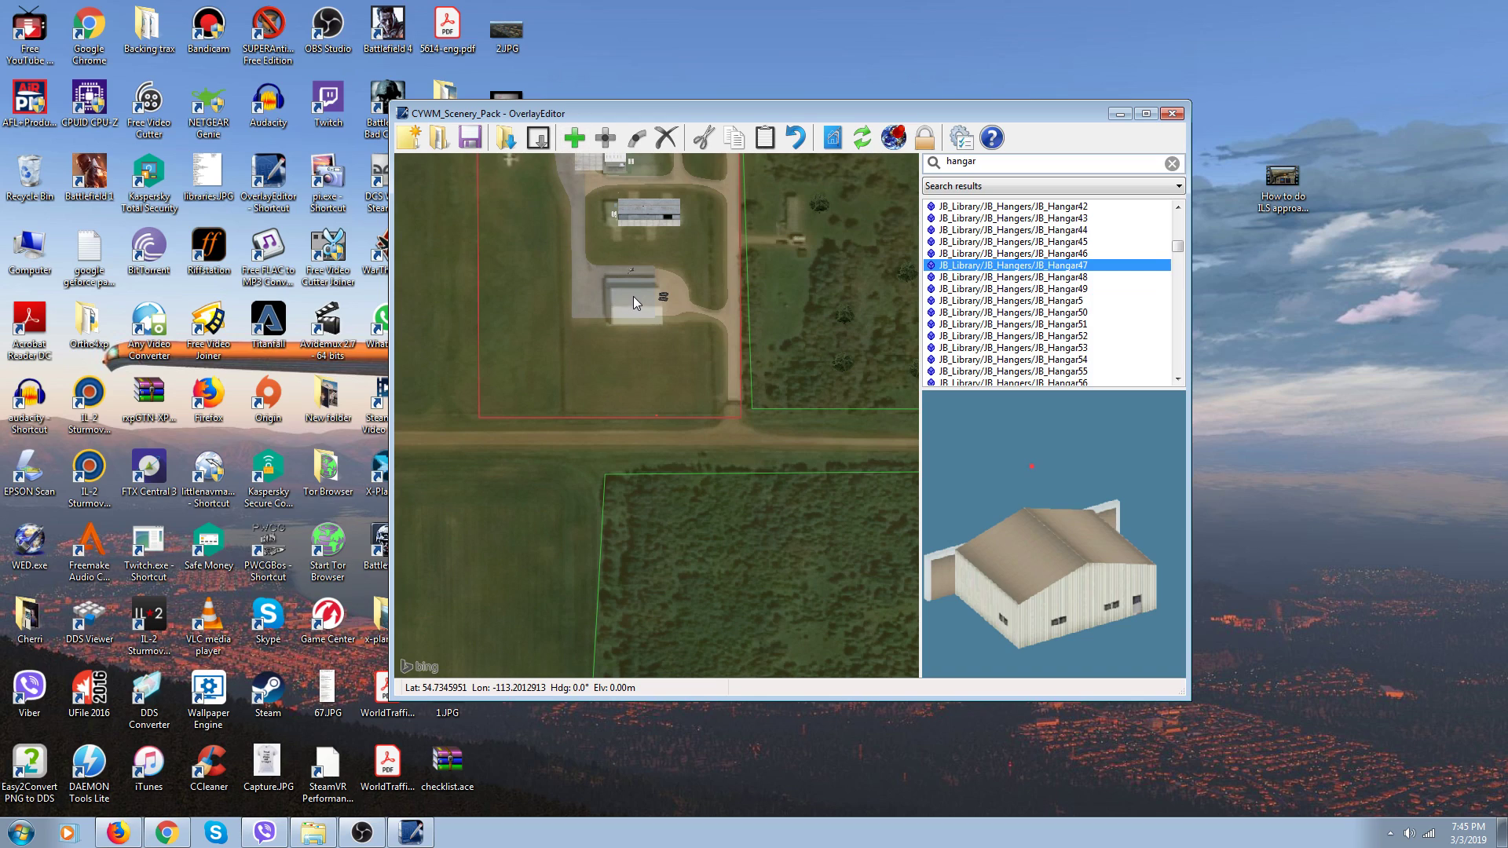
pyautogui.click(576, 142)
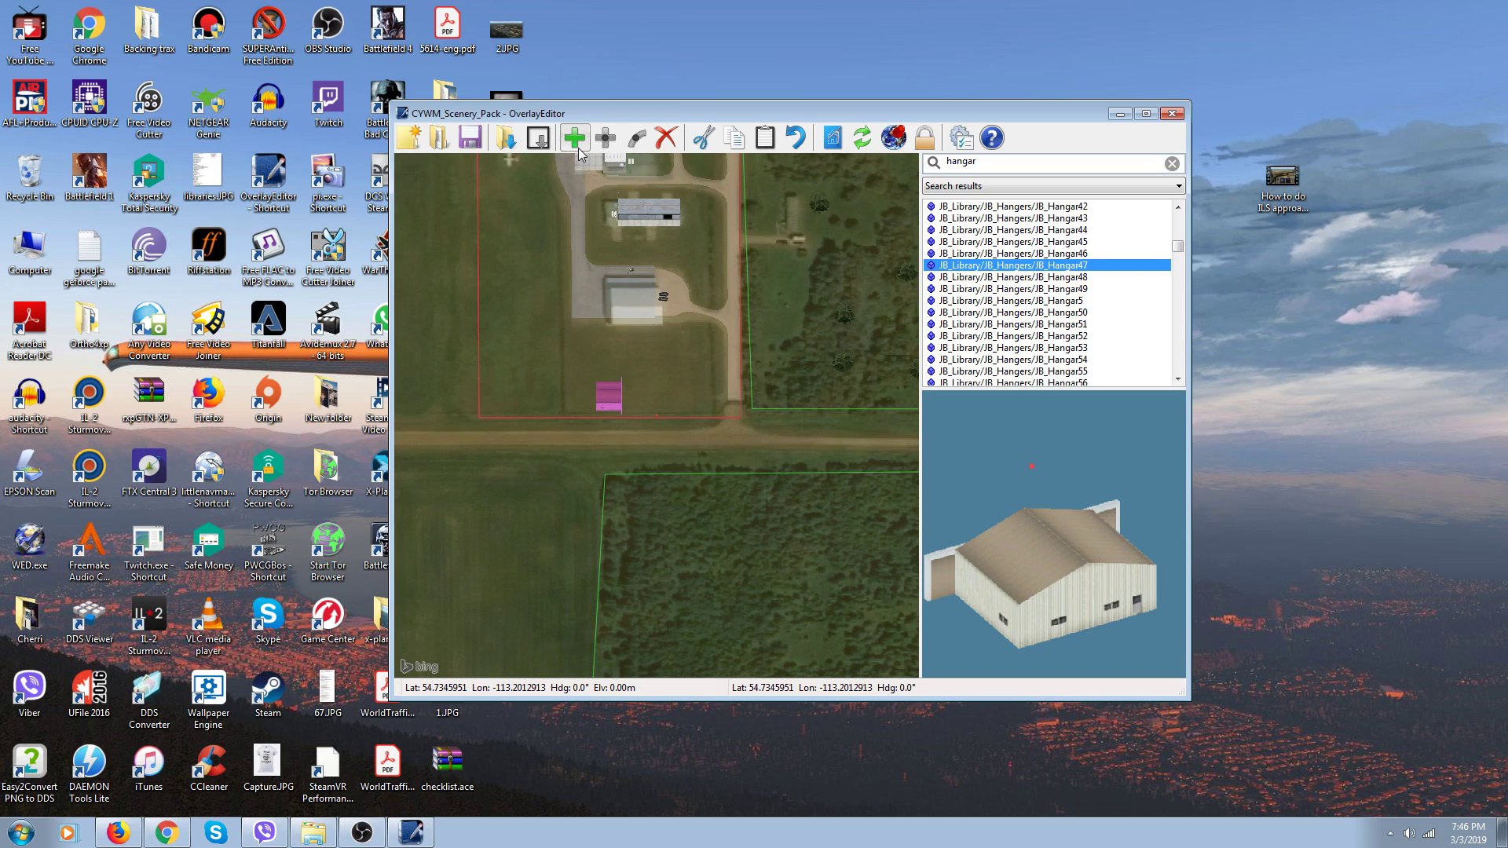
pyautogui.click(666, 139)
# Try JB_Library/JB_Hangers/JB_Hangar71 on the map south of the hangar pad and delete the trial object
pyautogui.click(1008, 340)
pyautogui.scroll(-6, 1009, 344)
pyautogui.click(1009, 338)
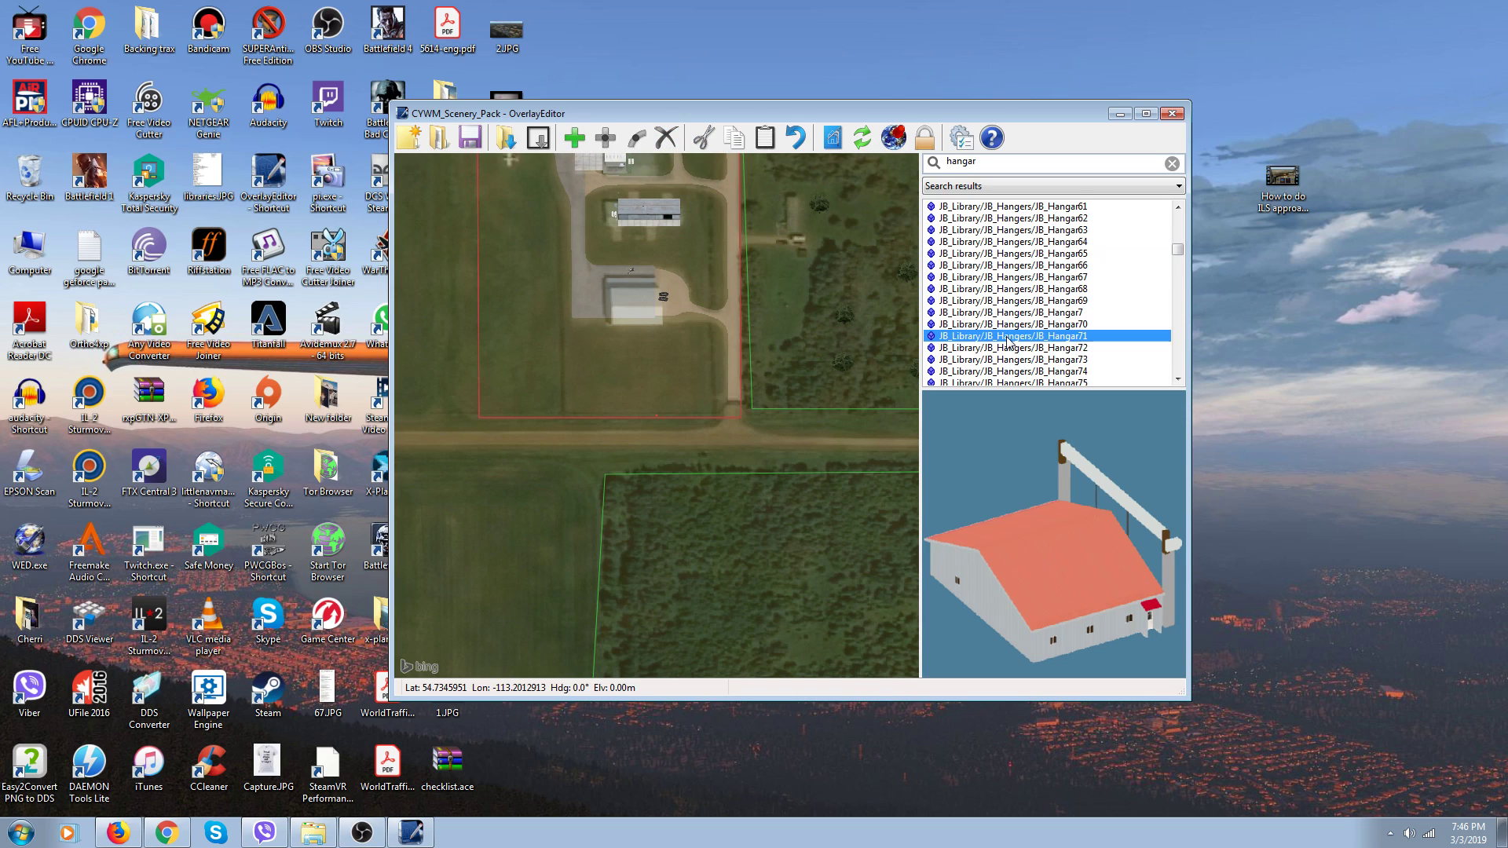
pyautogui.click(574, 139)
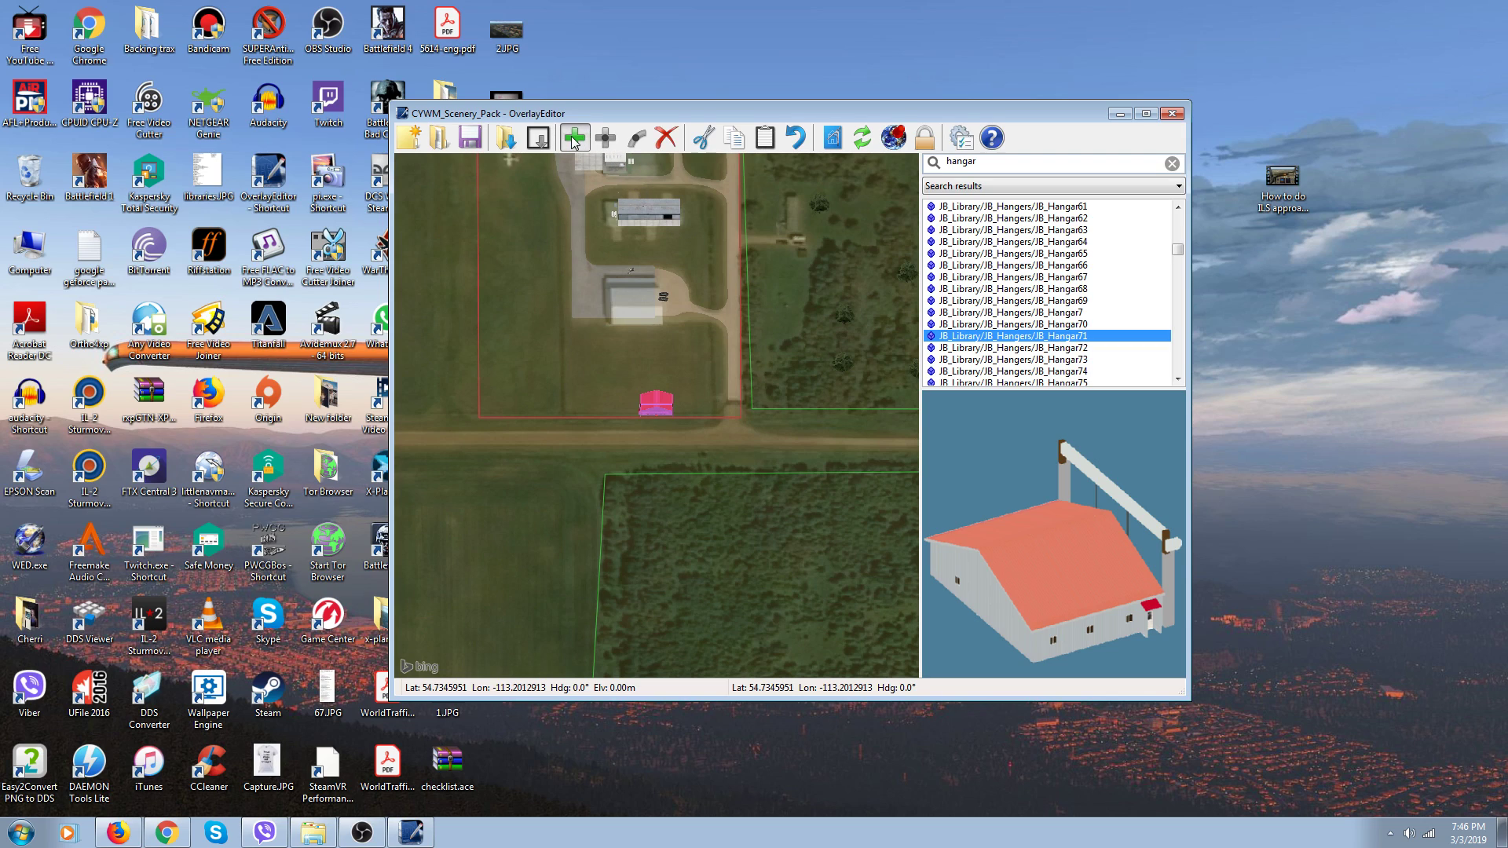
pyautogui.click(668, 145)
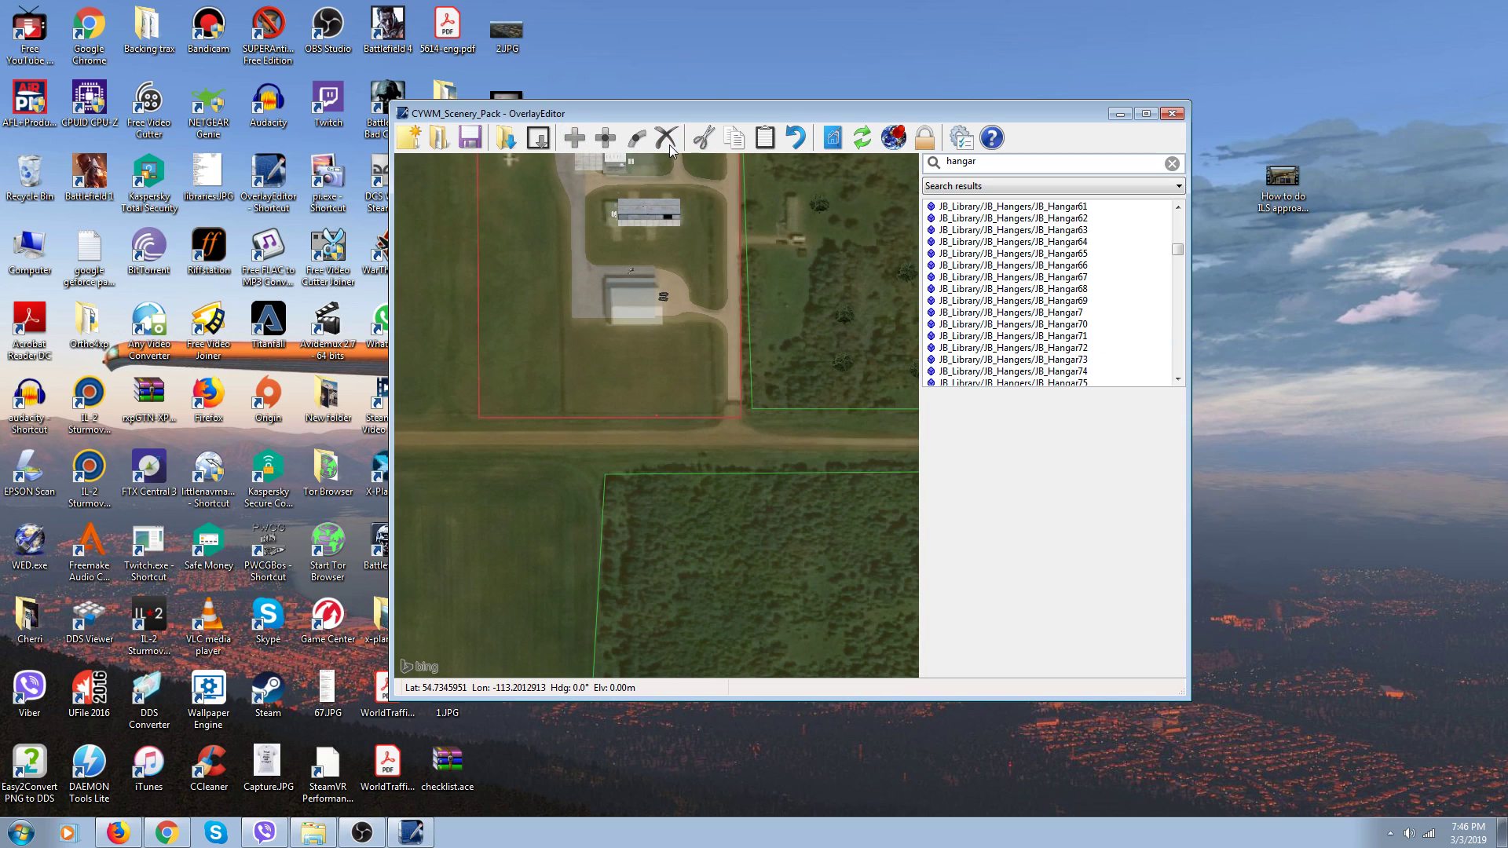
# Preview JB_Hangar98 and a round 22m_carousel hangar variant from the European_Airports library among the hangar results
pyautogui.scroll(-11, 1025, 310)
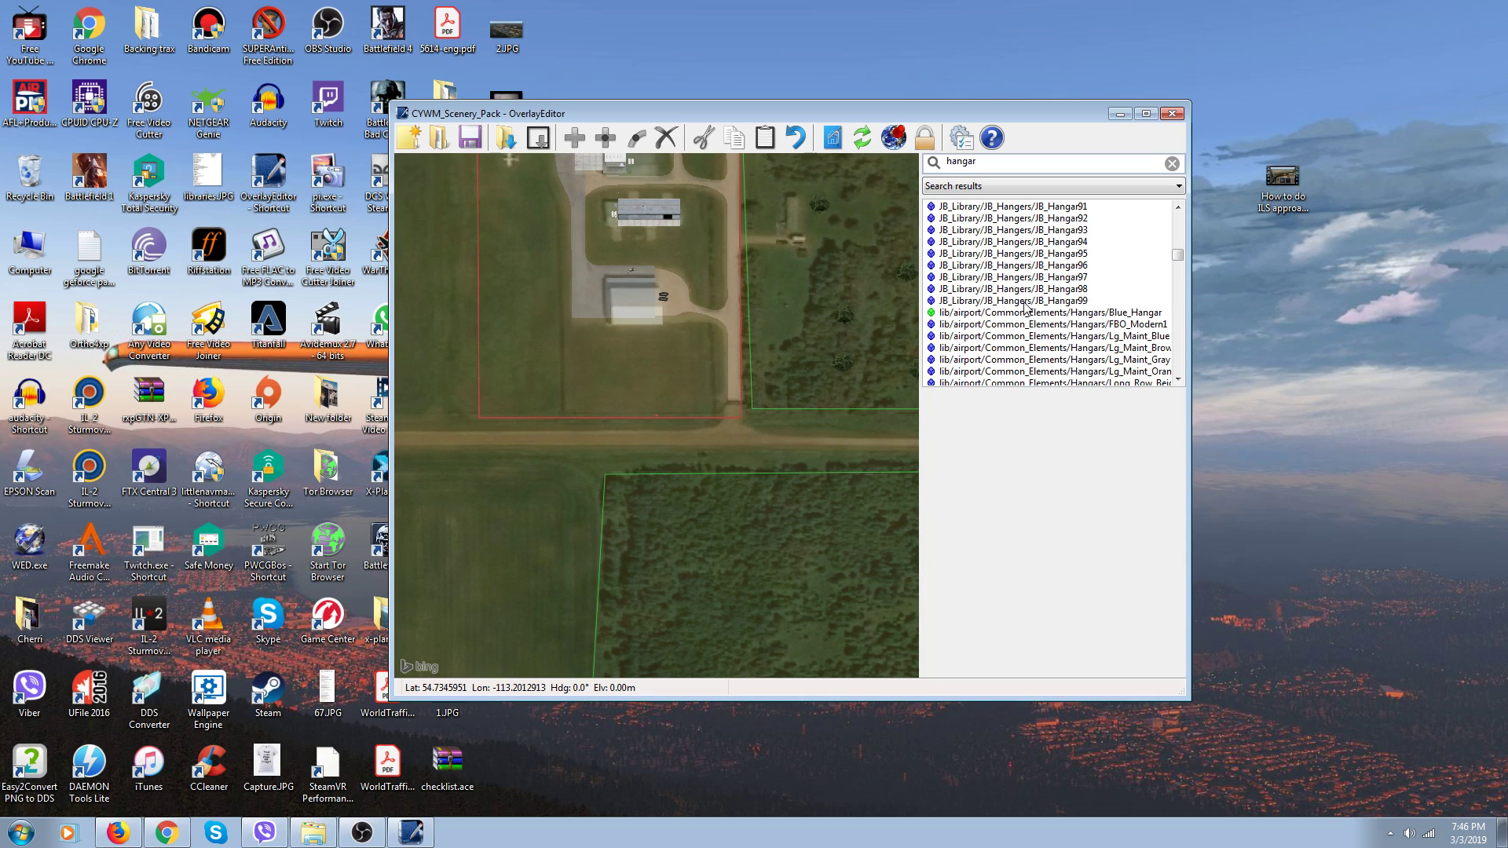
pyautogui.click(1019, 290)
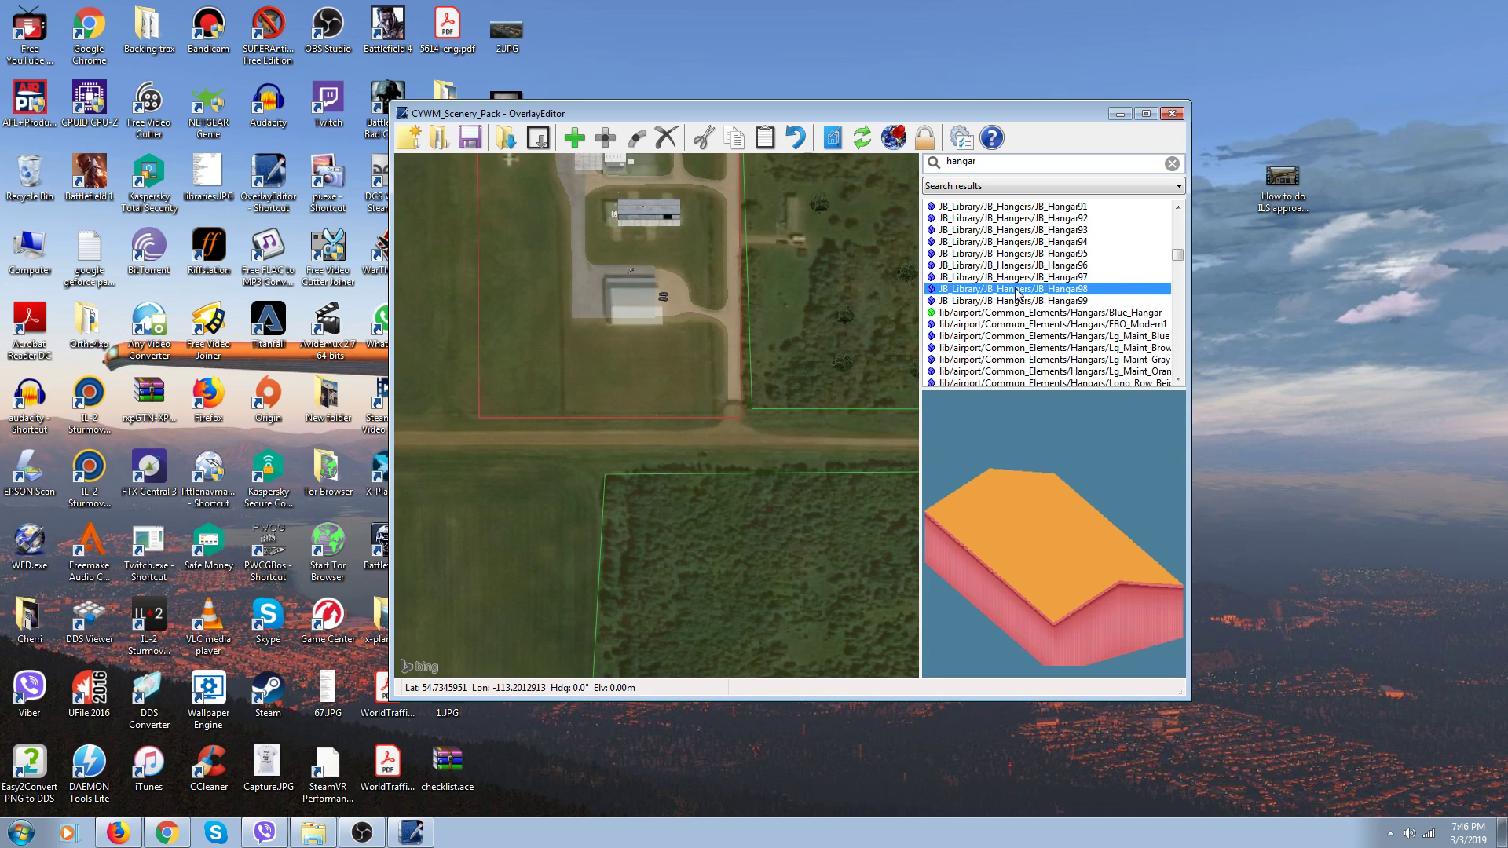
pyautogui.scroll(-6, 1019, 294)
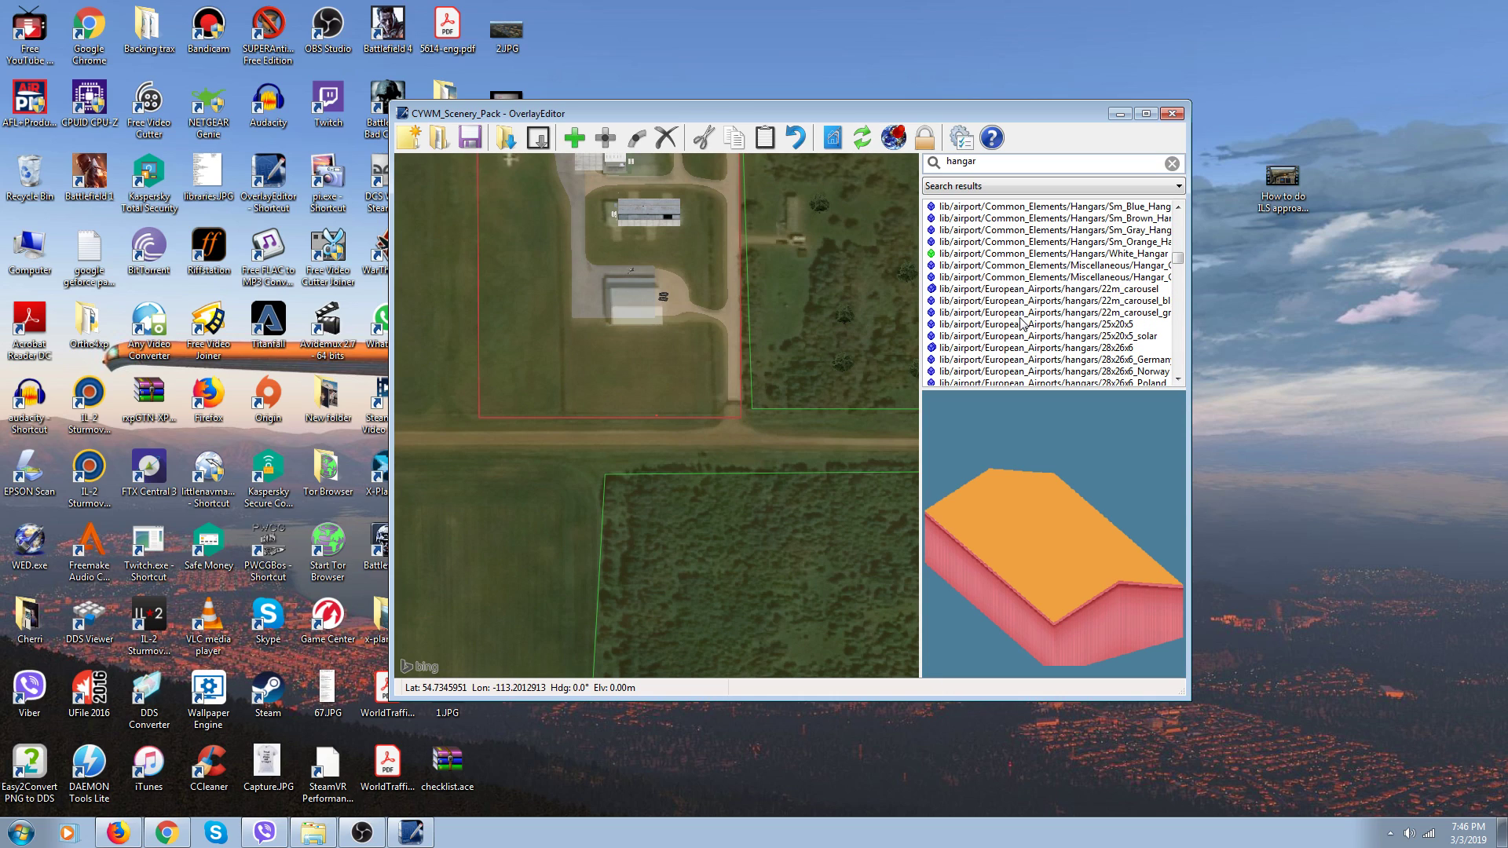
pyautogui.click(1021, 314)
pyautogui.scroll(-3, 1019, 315)
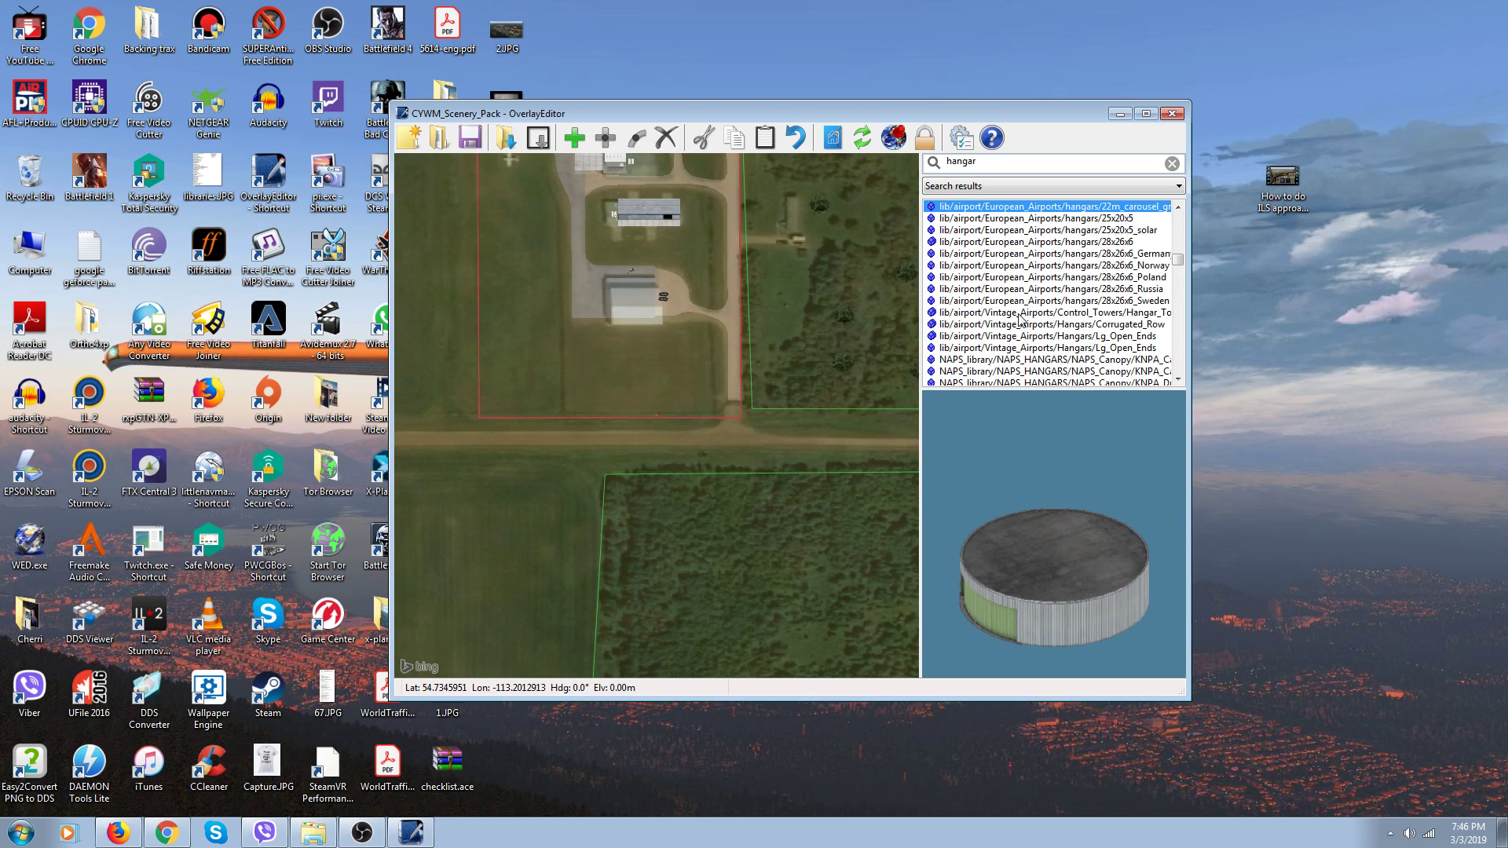
pyautogui.scroll(-6, 1019, 318)
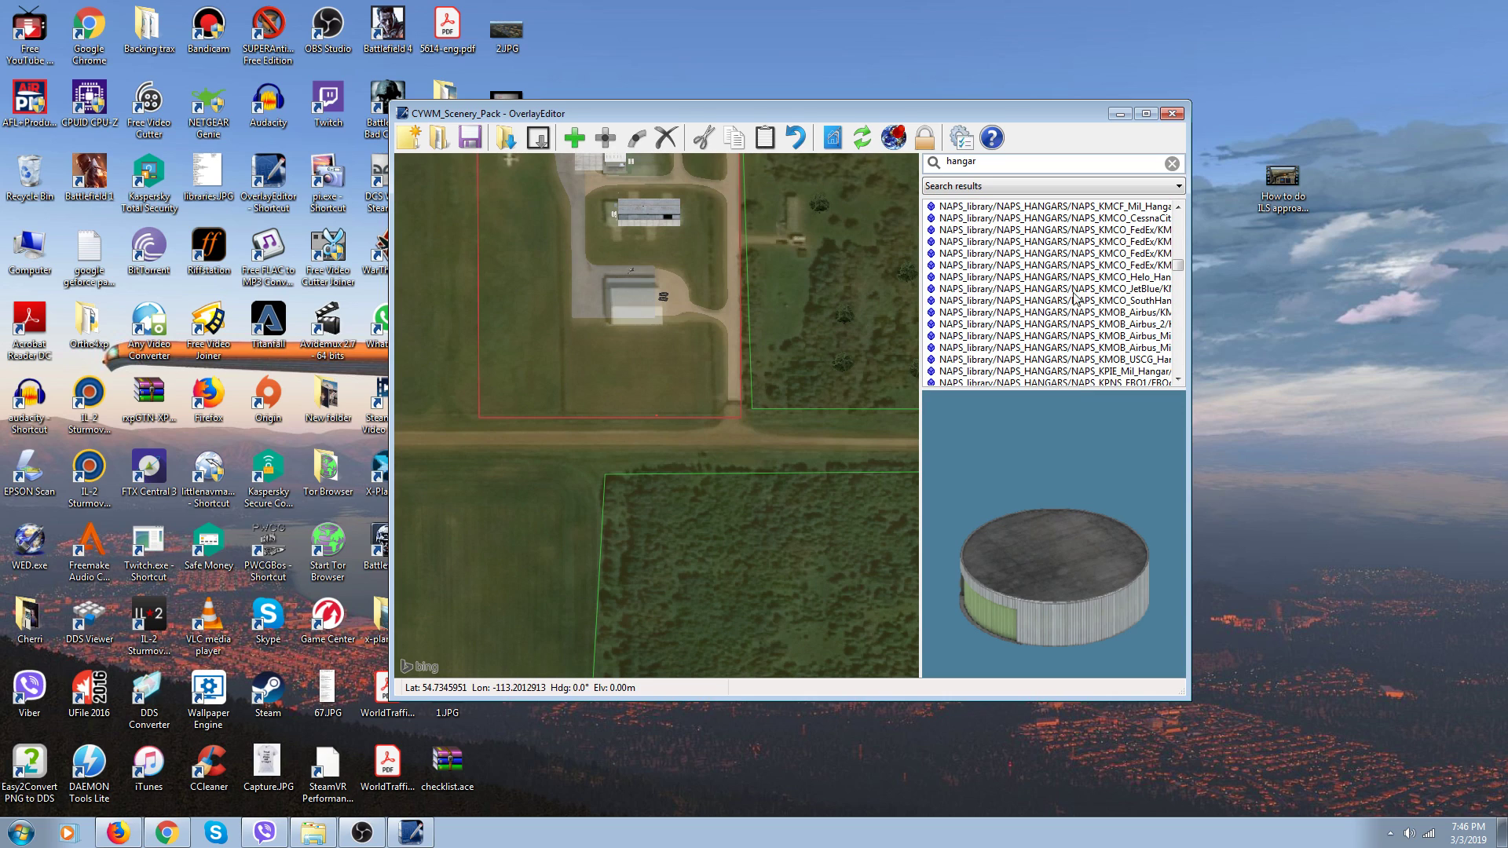
# Try the green-walled, arched-roof opensceneryx metal hangar on the map and delete the trial object
pyautogui.moveTo(1176, 267); pyautogui.dragTo(1176, 296)
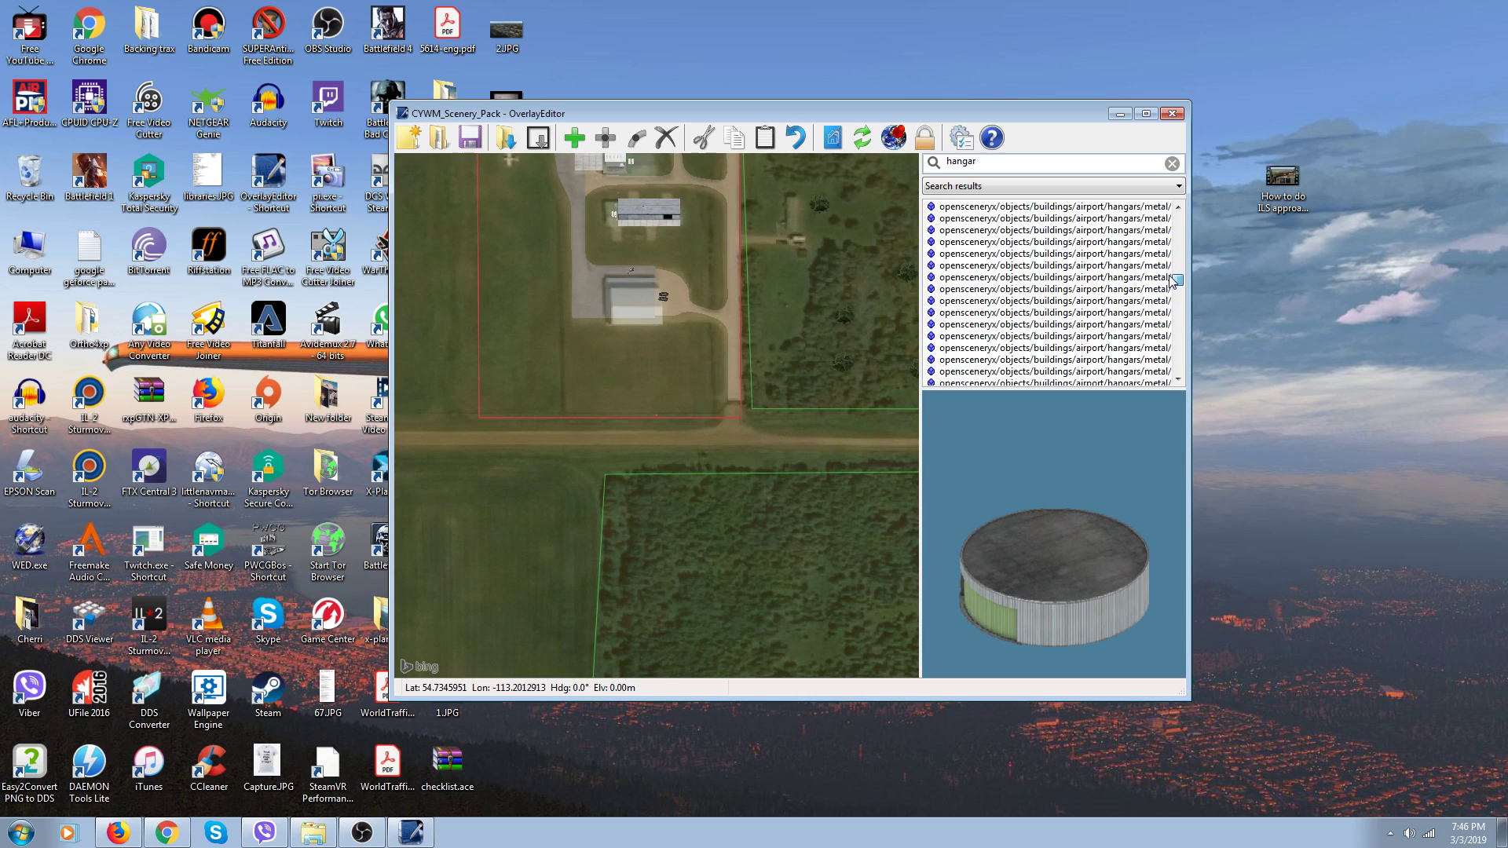
pyautogui.click(1123, 301)
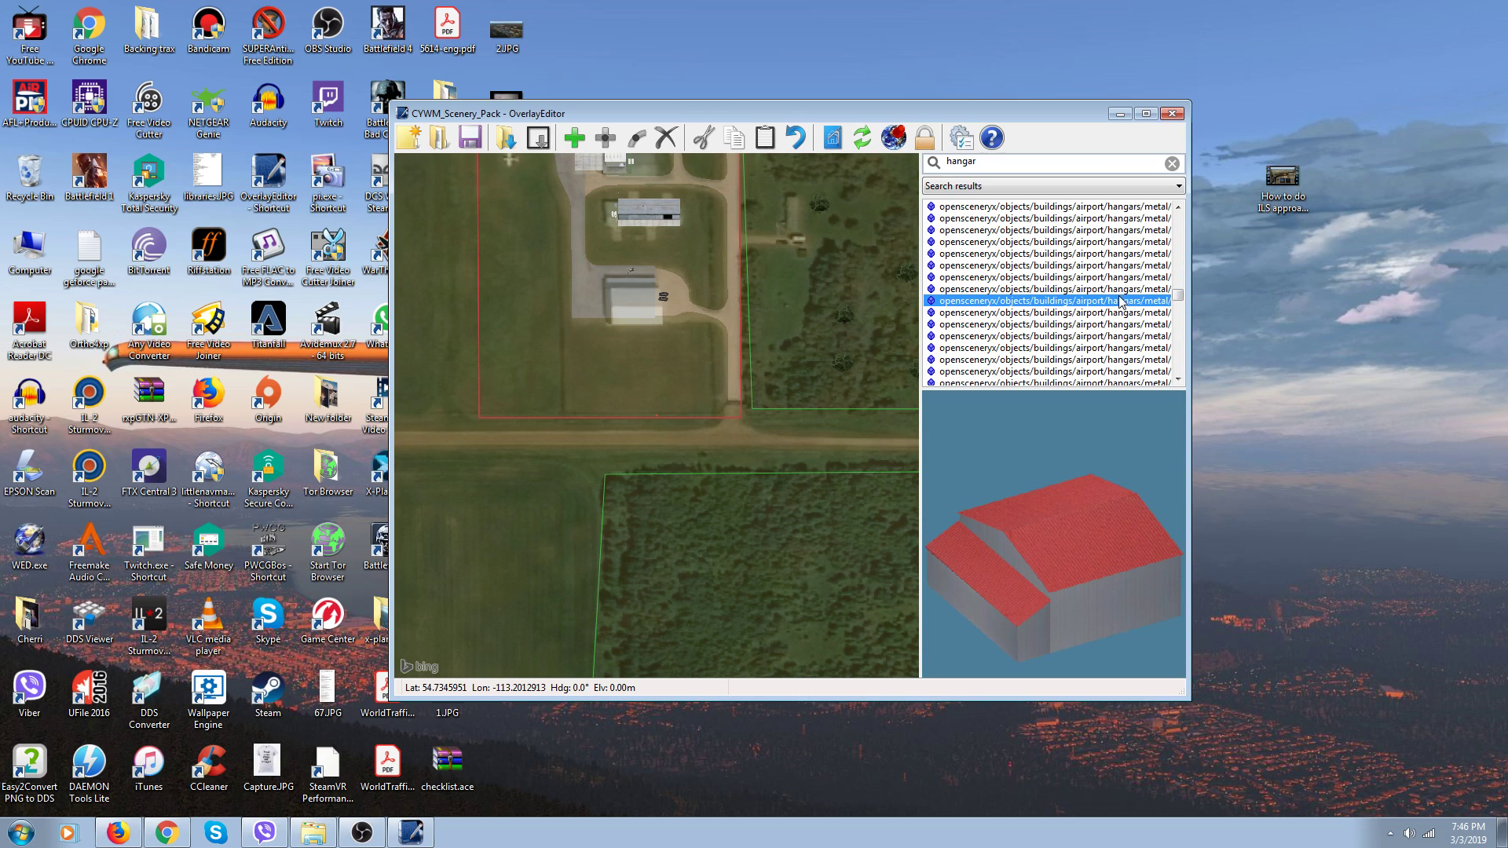
pyautogui.click(1097, 313)
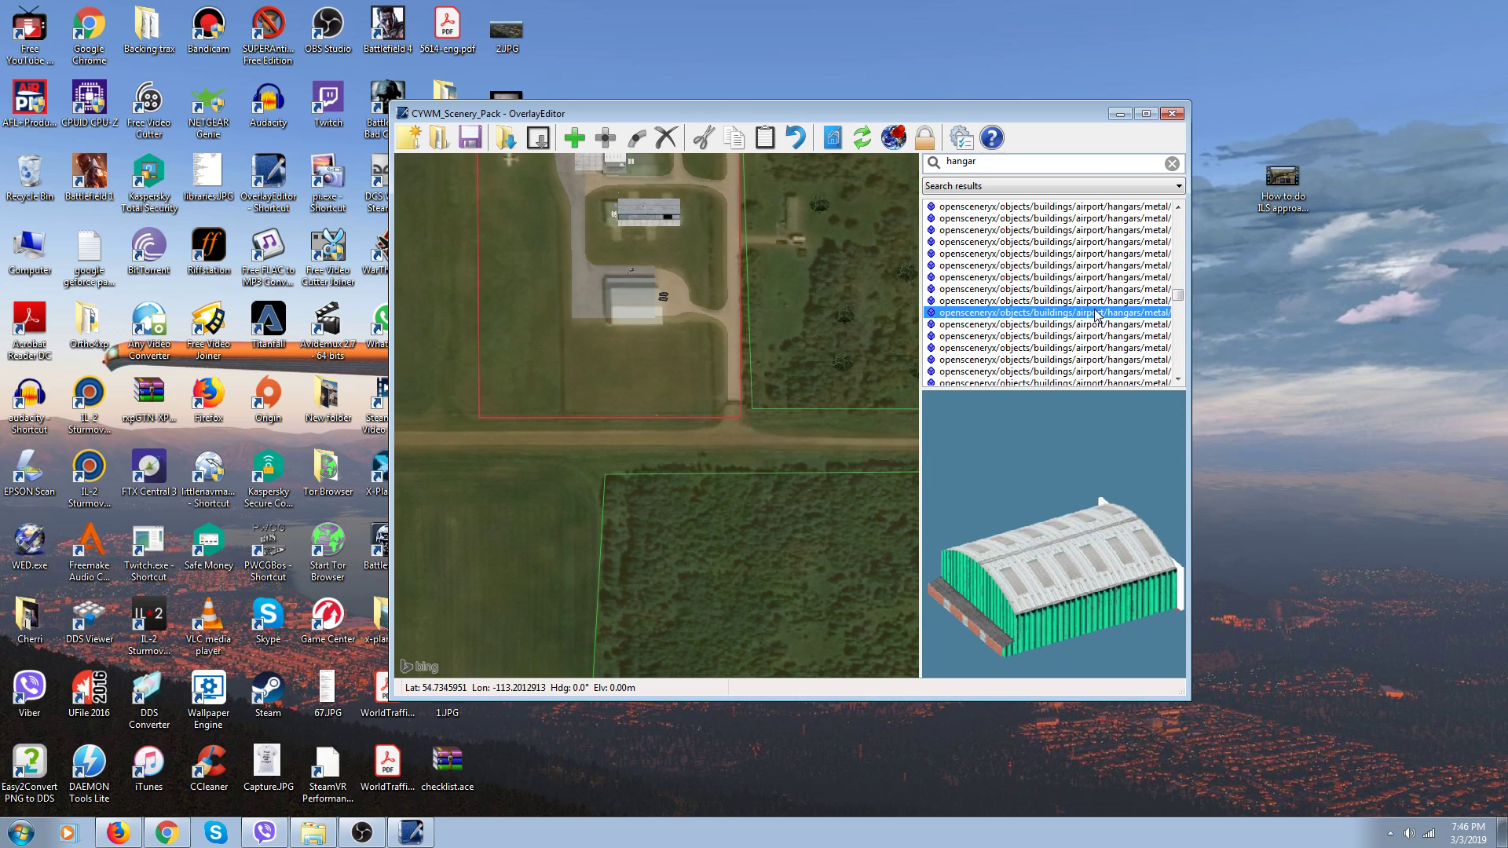
pyautogui.click(580, 146)
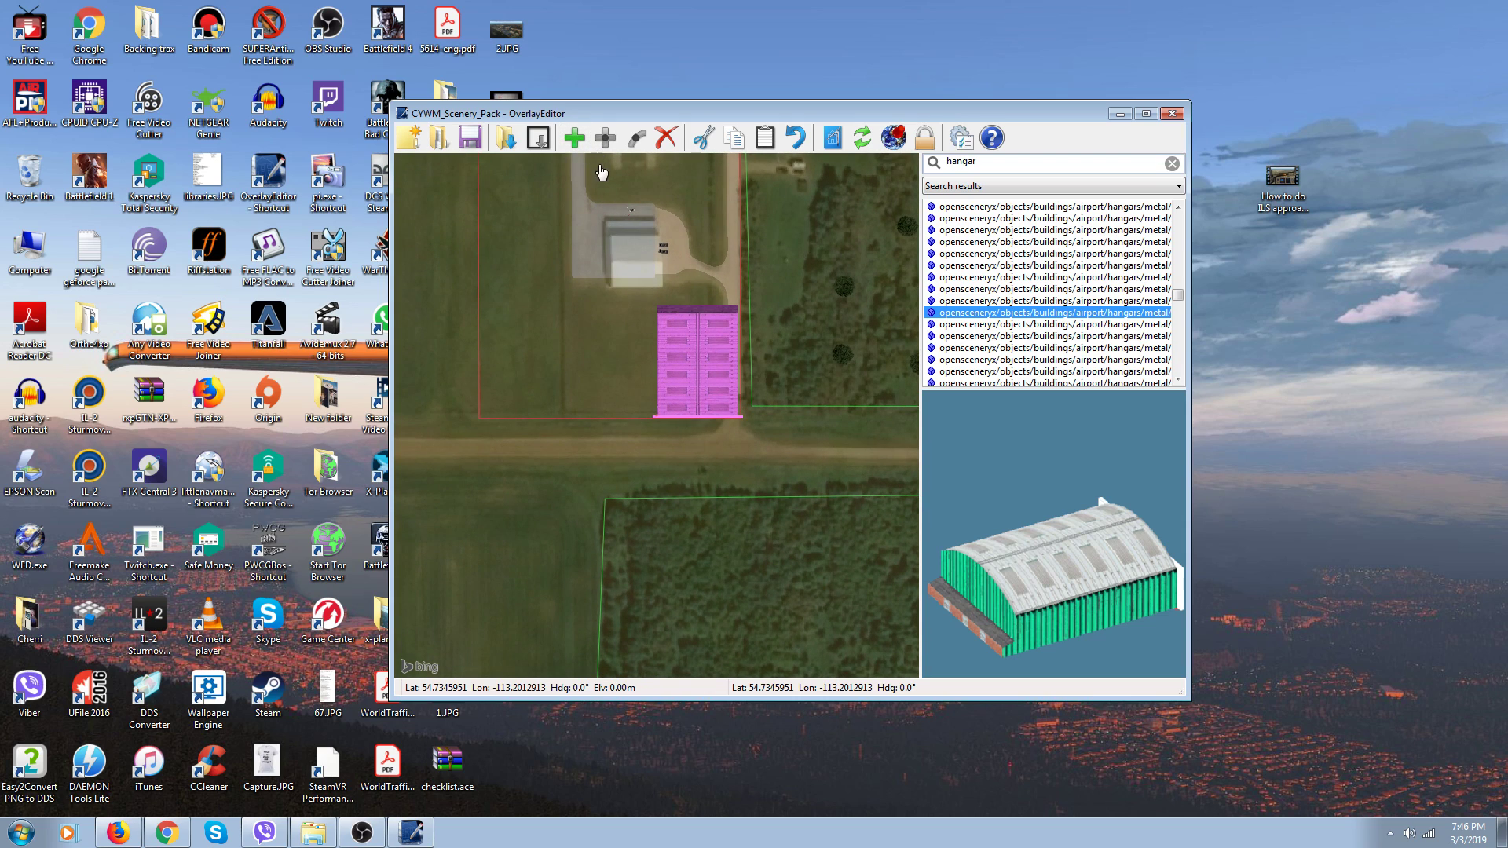
pyautogui.scroll(-2, 584, 218)
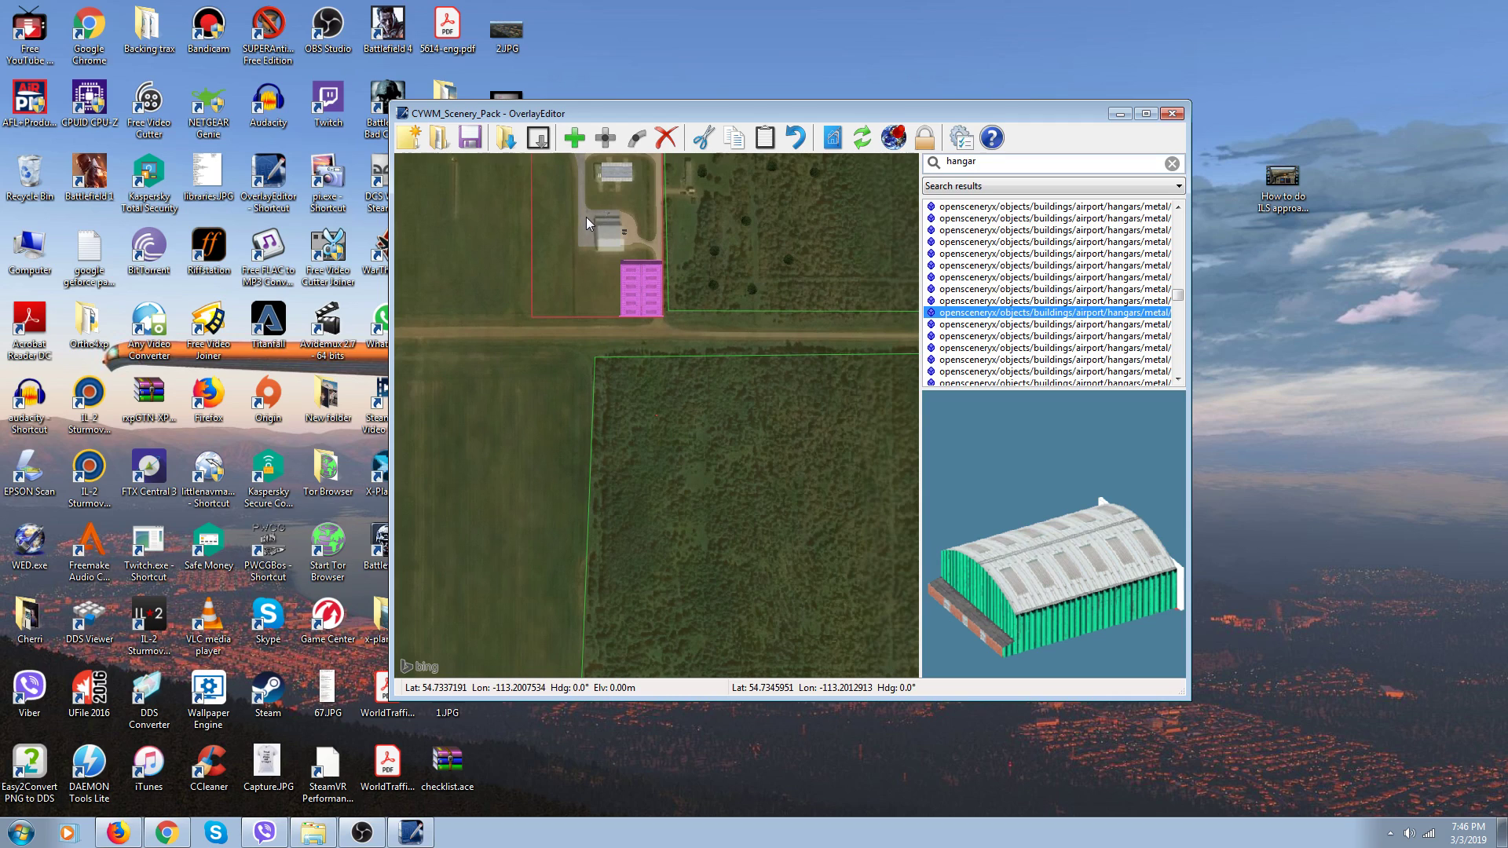
pyautogui.click(666, 138)
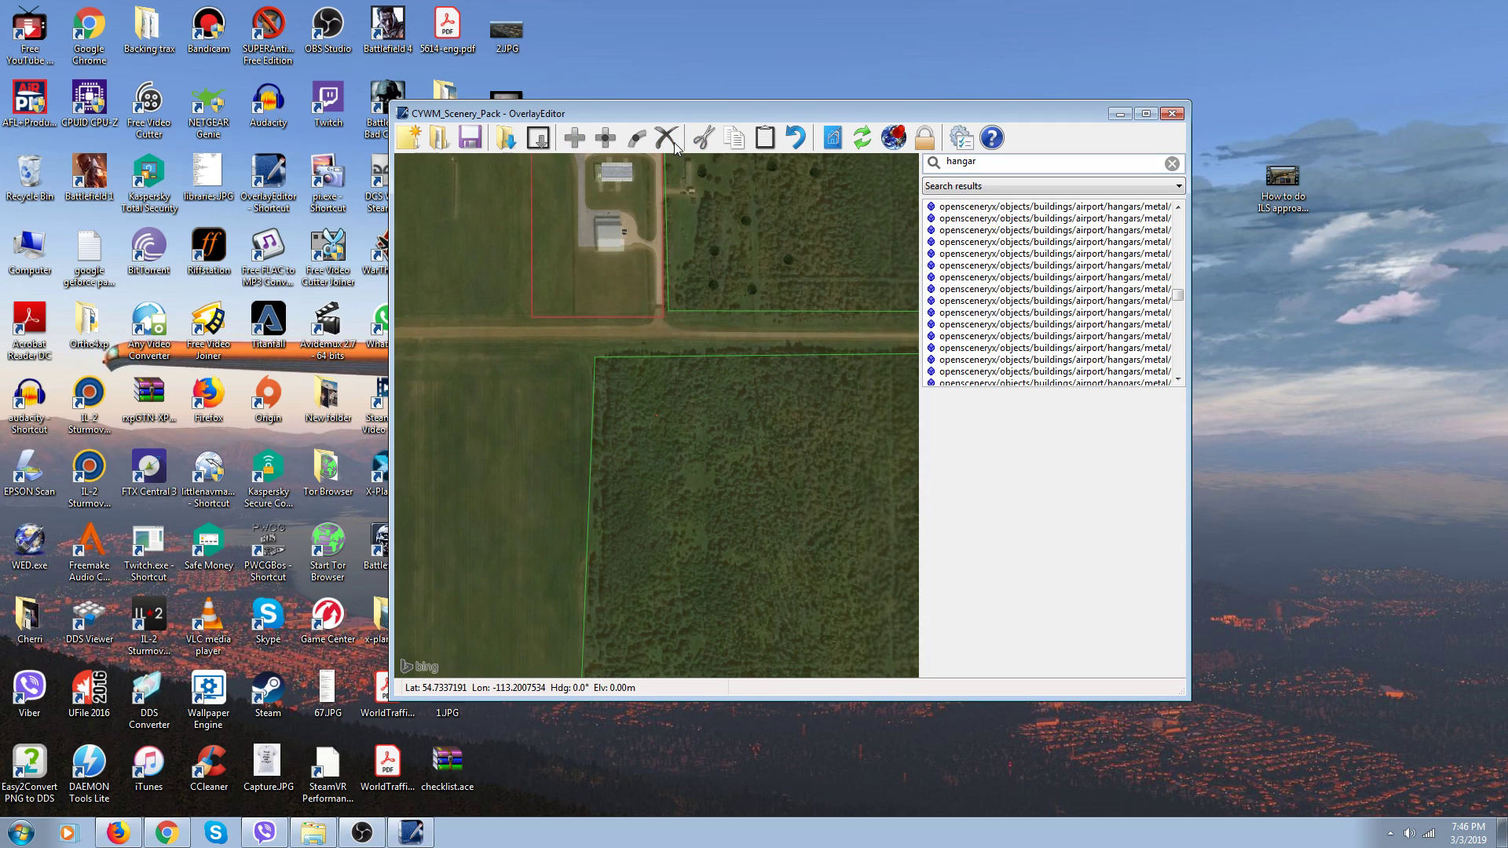
# Try a plain grey opensceneryx metal hangar with a pitched roof on the map and delete it
pyautogui.click(1026, 324)
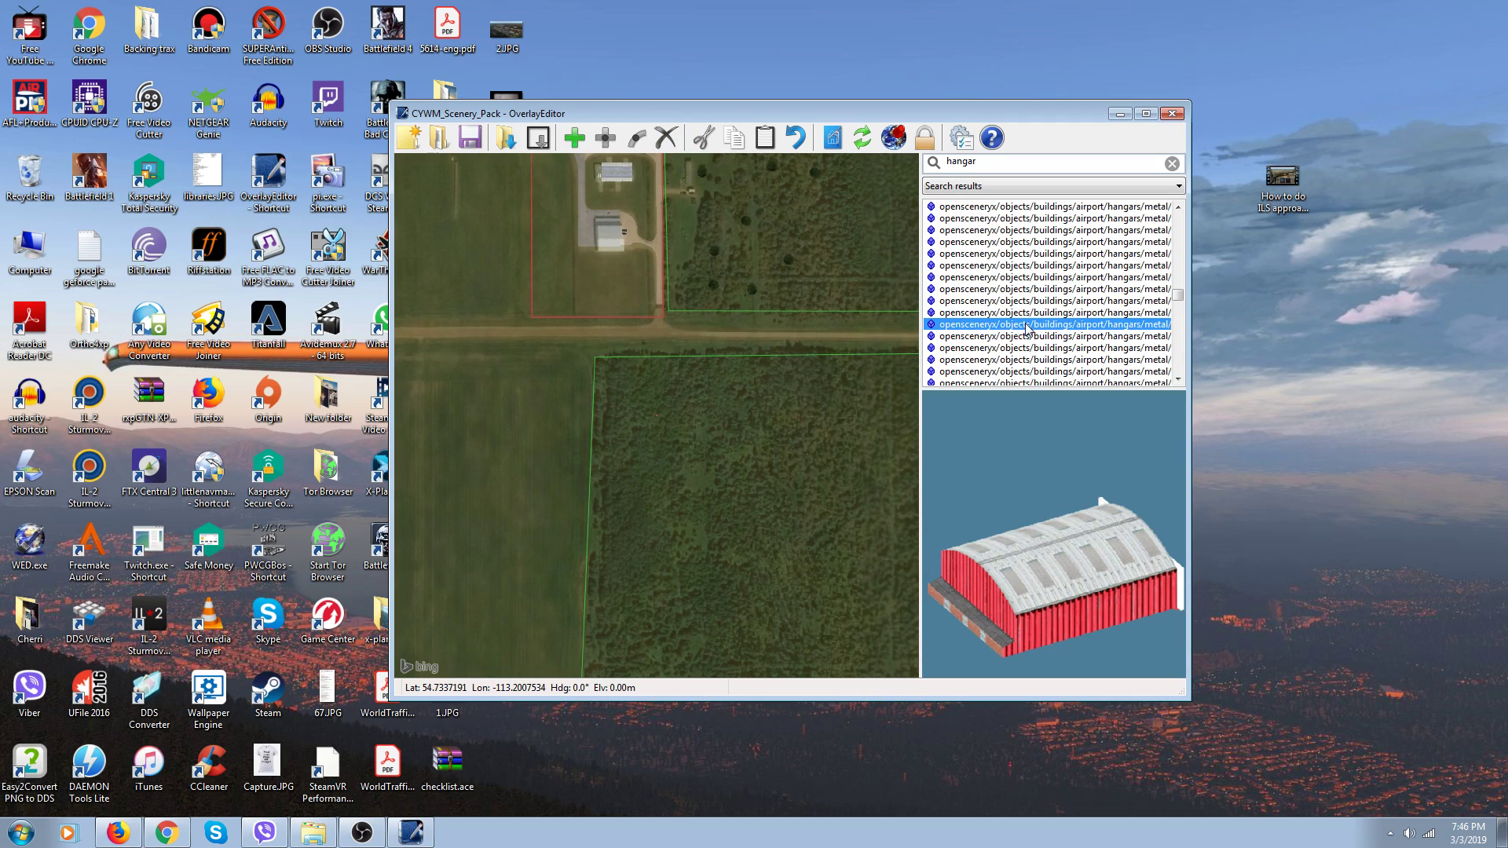
pyautogui.scroll(-4, 1026, 325)
pyautogui.click(1026, 325)
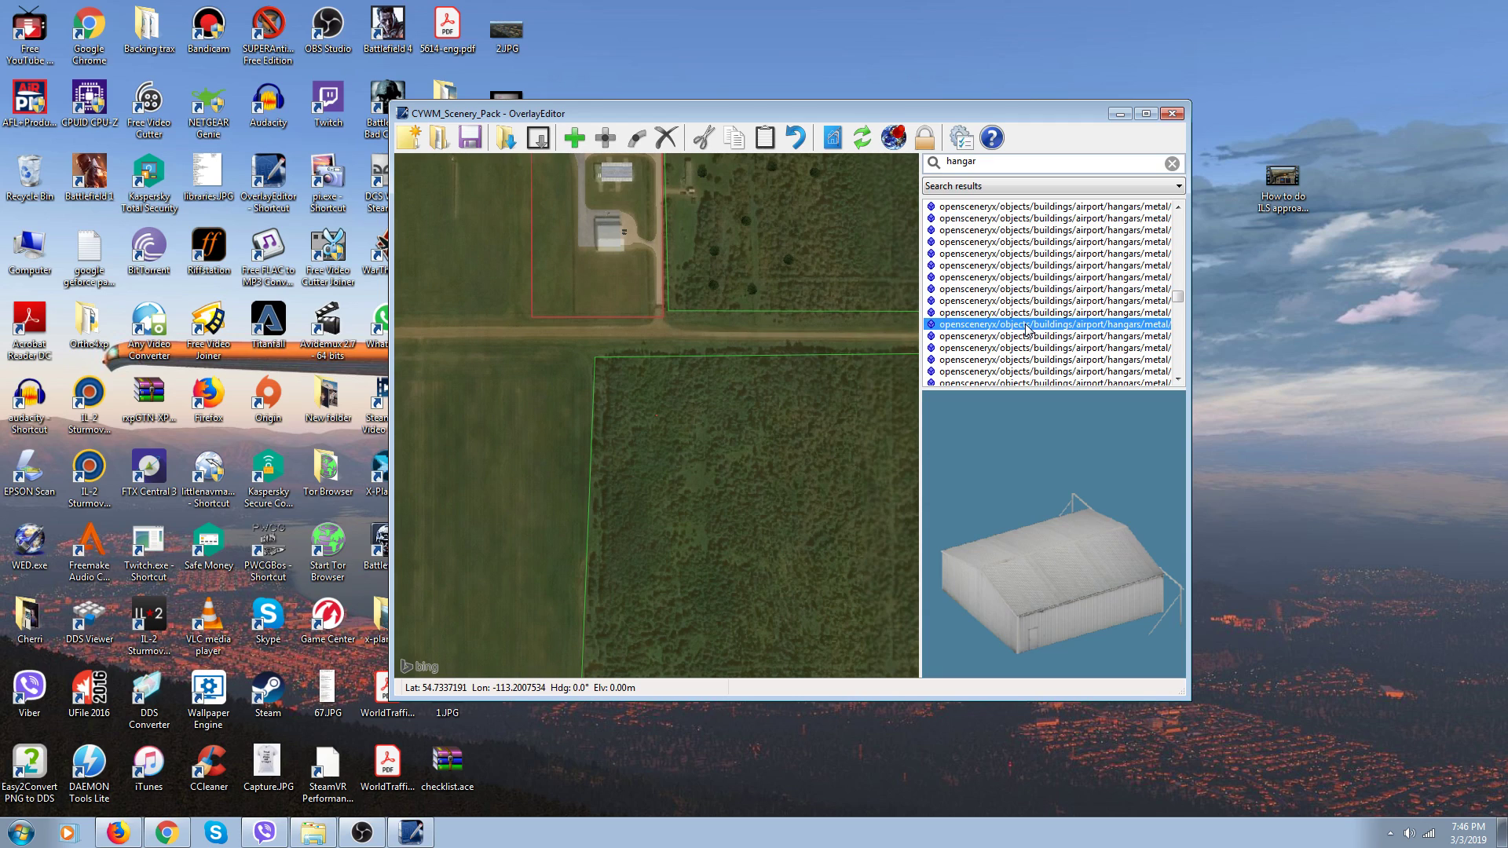
pyautogui.click(585, 143)
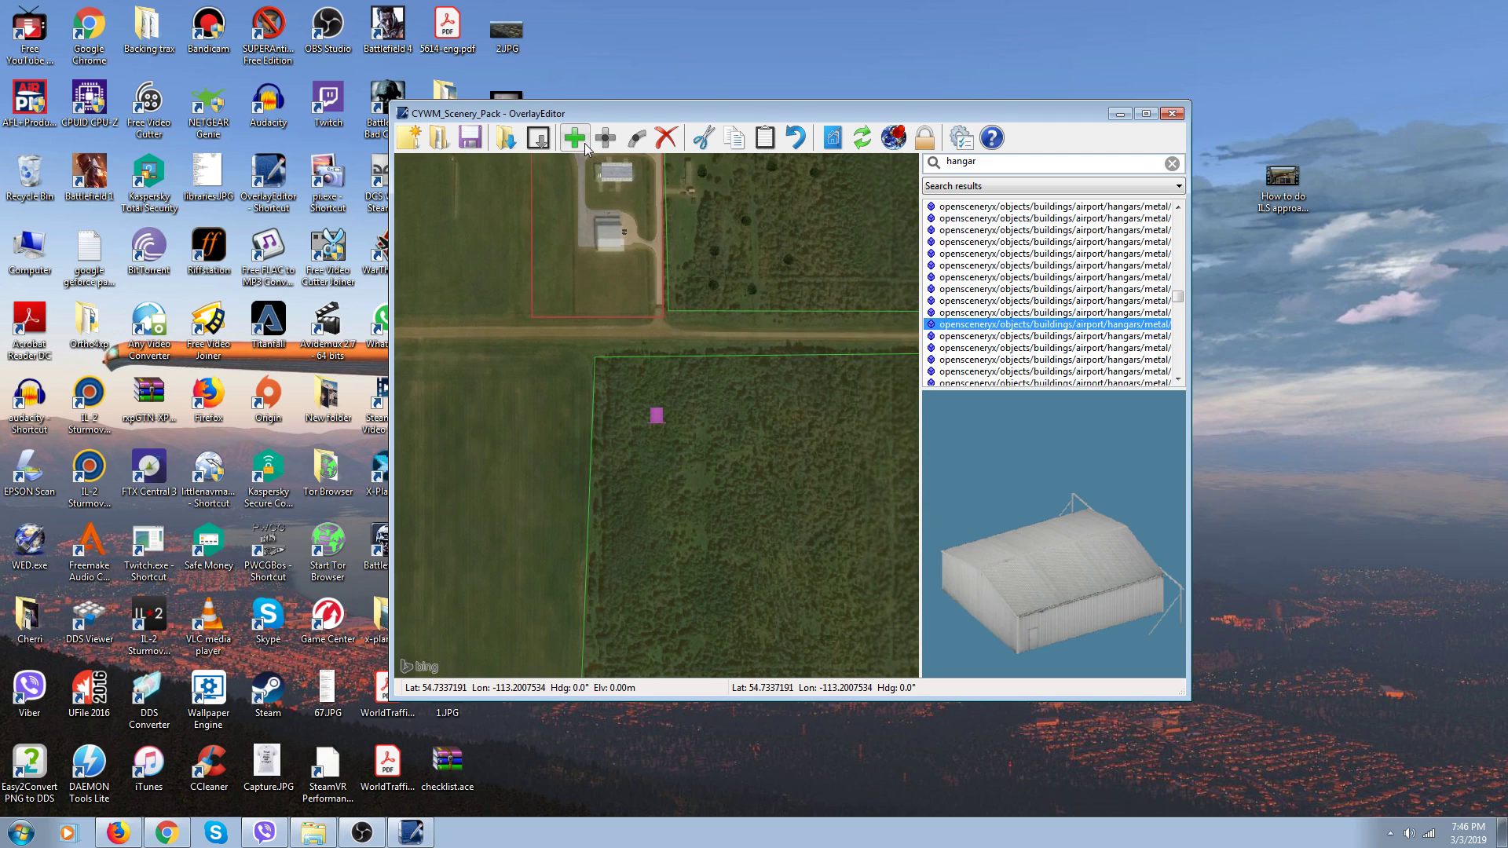
pyautogui.click(668, 141)
# Preview further opensceneryx hangars, covering the metal, robin and t2 models including t2/10, t2/12 and t2/7
pyautogui.click(976, 302)
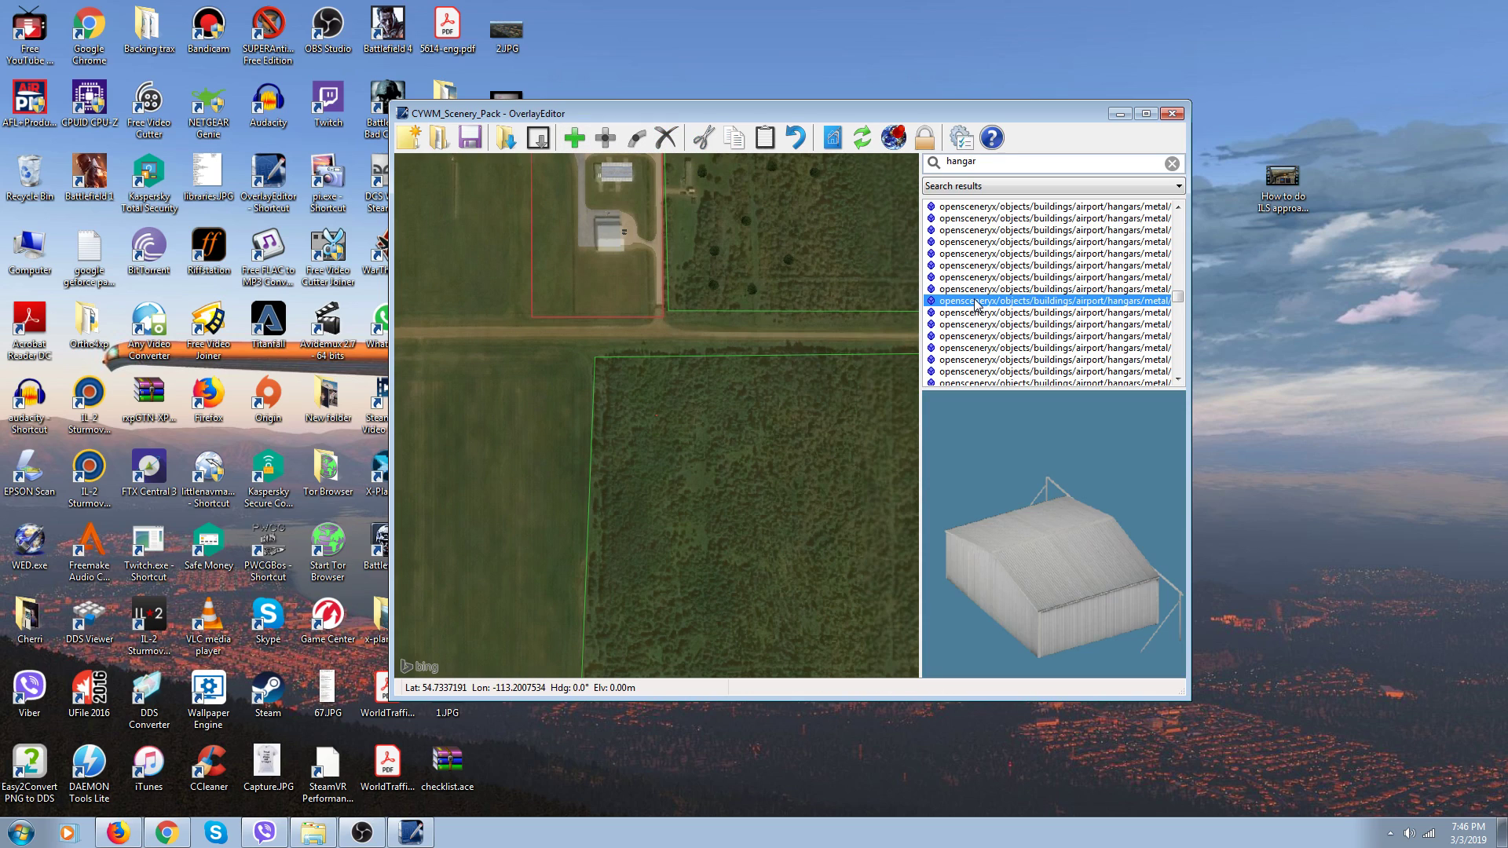
pyautogui.scroll(-1, 978, 306)
pyautogui.click(983, 301)
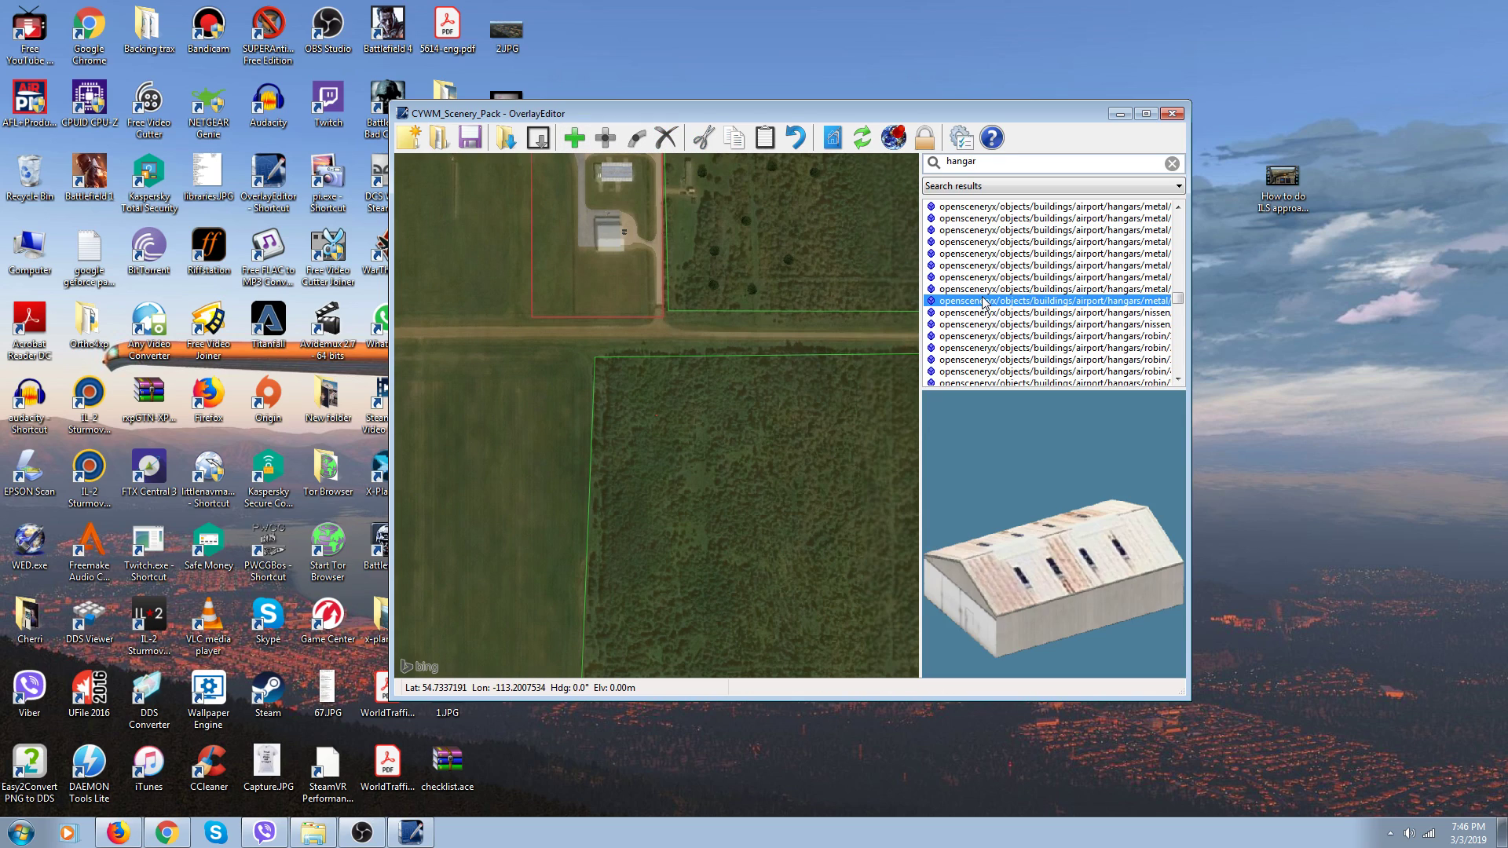
pyautogui.click(985, 279)
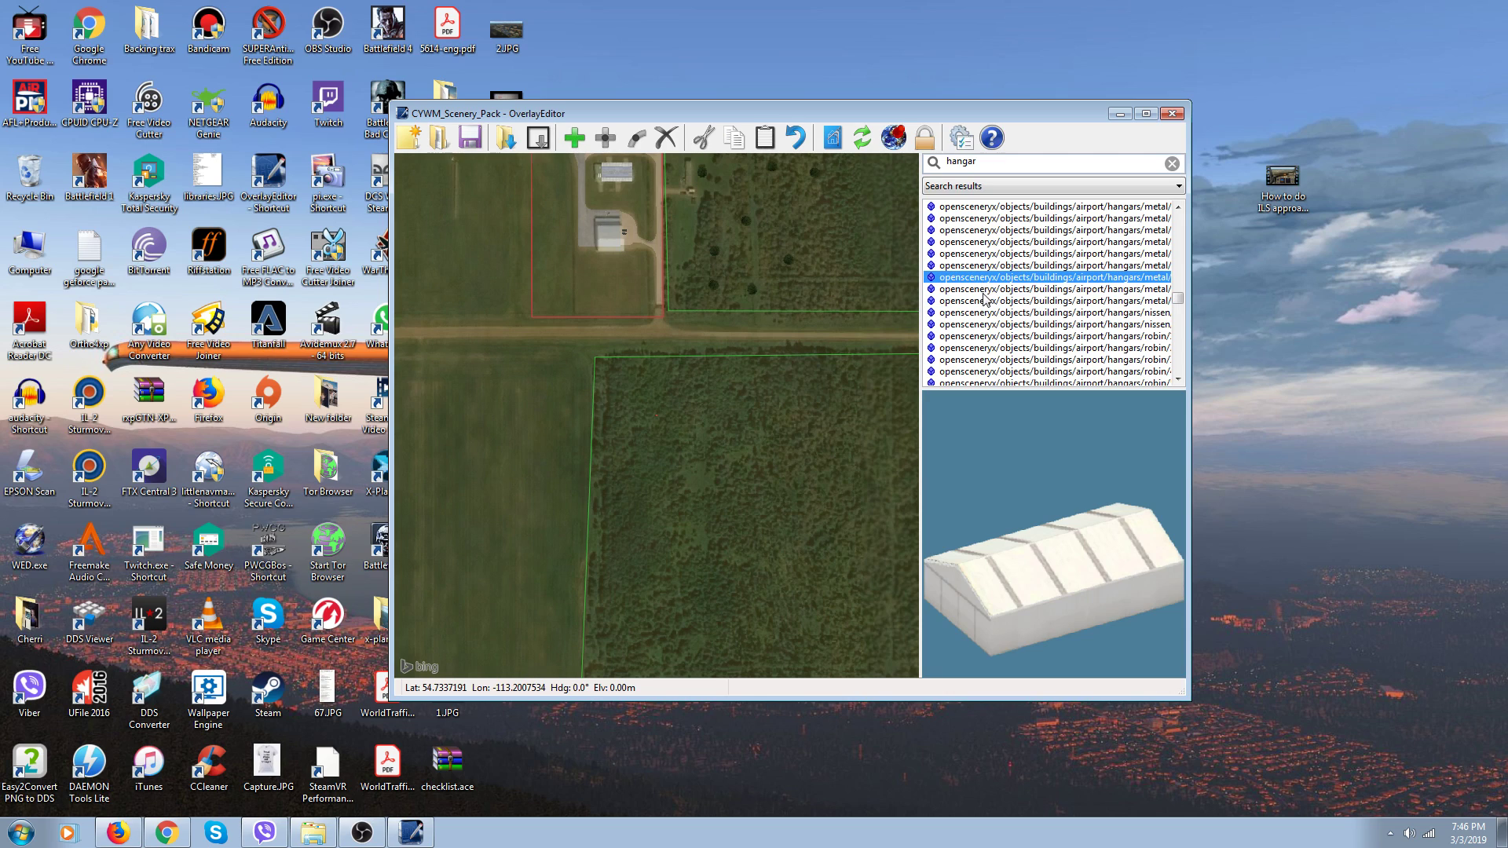
pyautogui.scroll(-2, 986, 306)
pyautogui.click(986, 302)
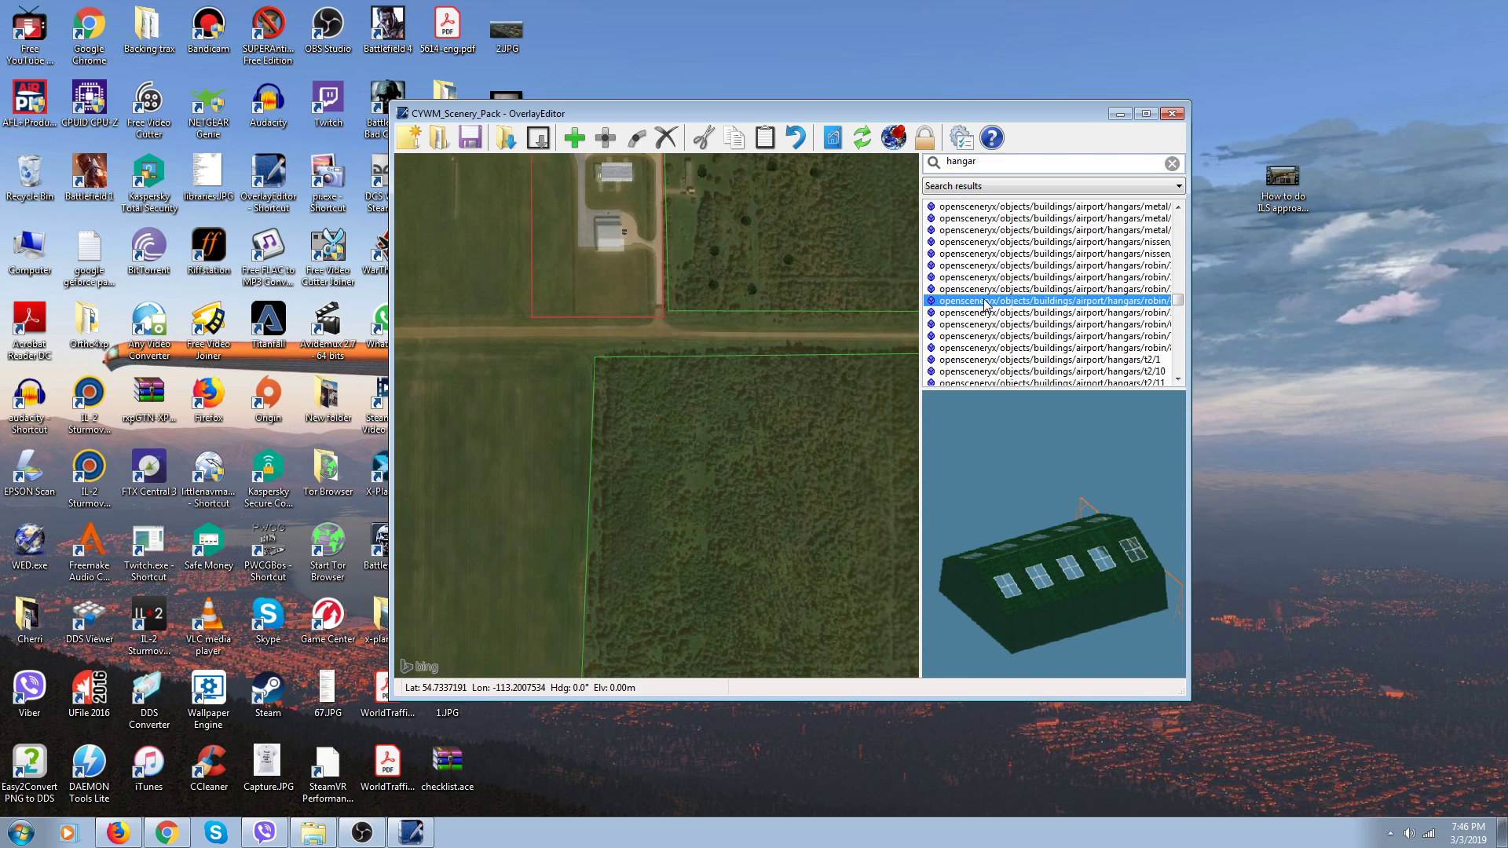
pyautogui.scroll(-2, 987, 306)
pyautogui.click(987, 304)
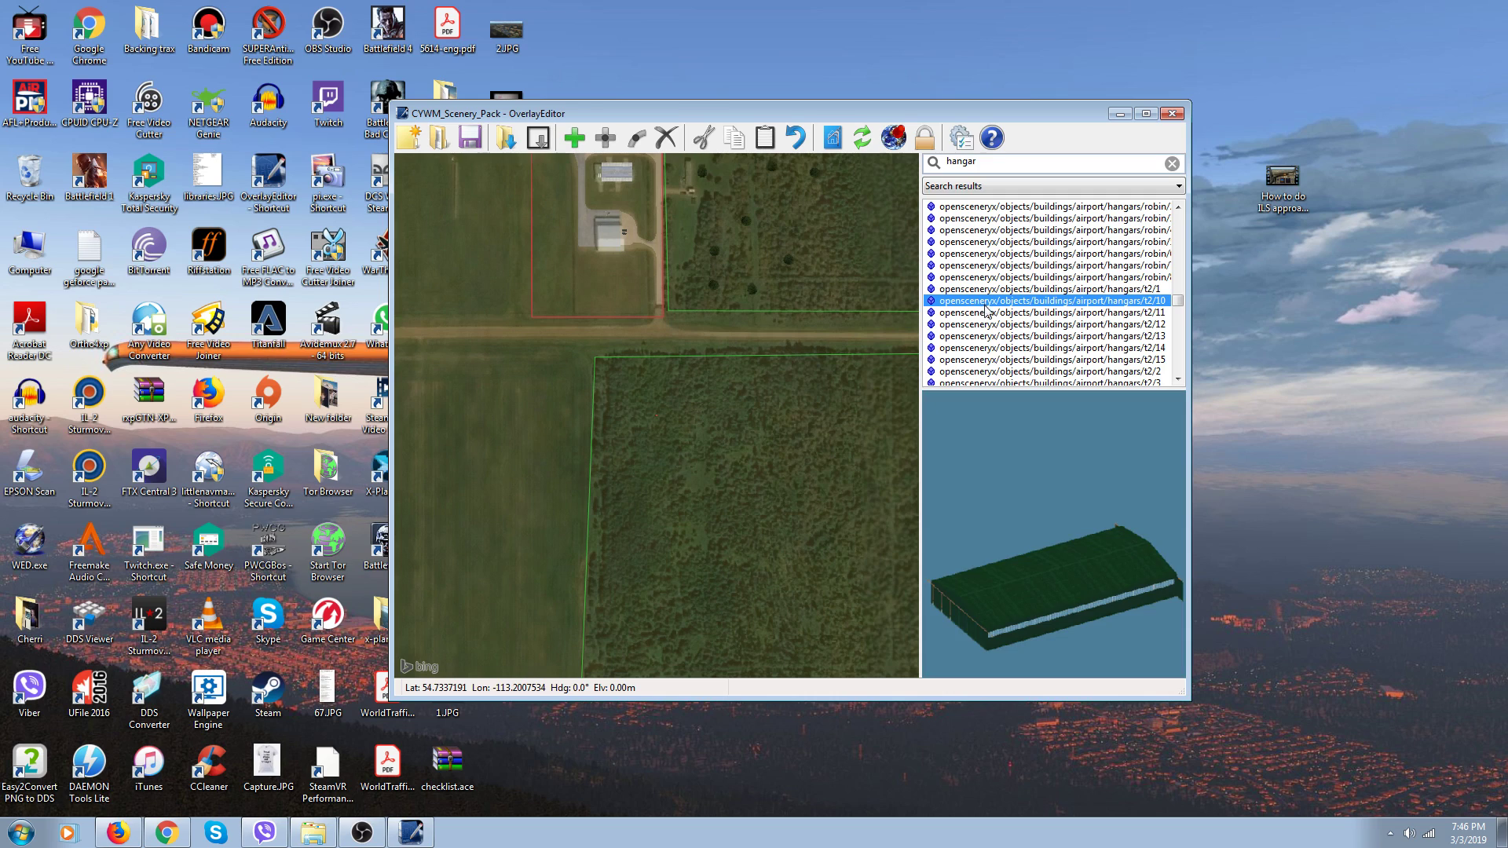
pyautogui.click(997, 324)
pyautogui.scroll(-3, 996, 324)
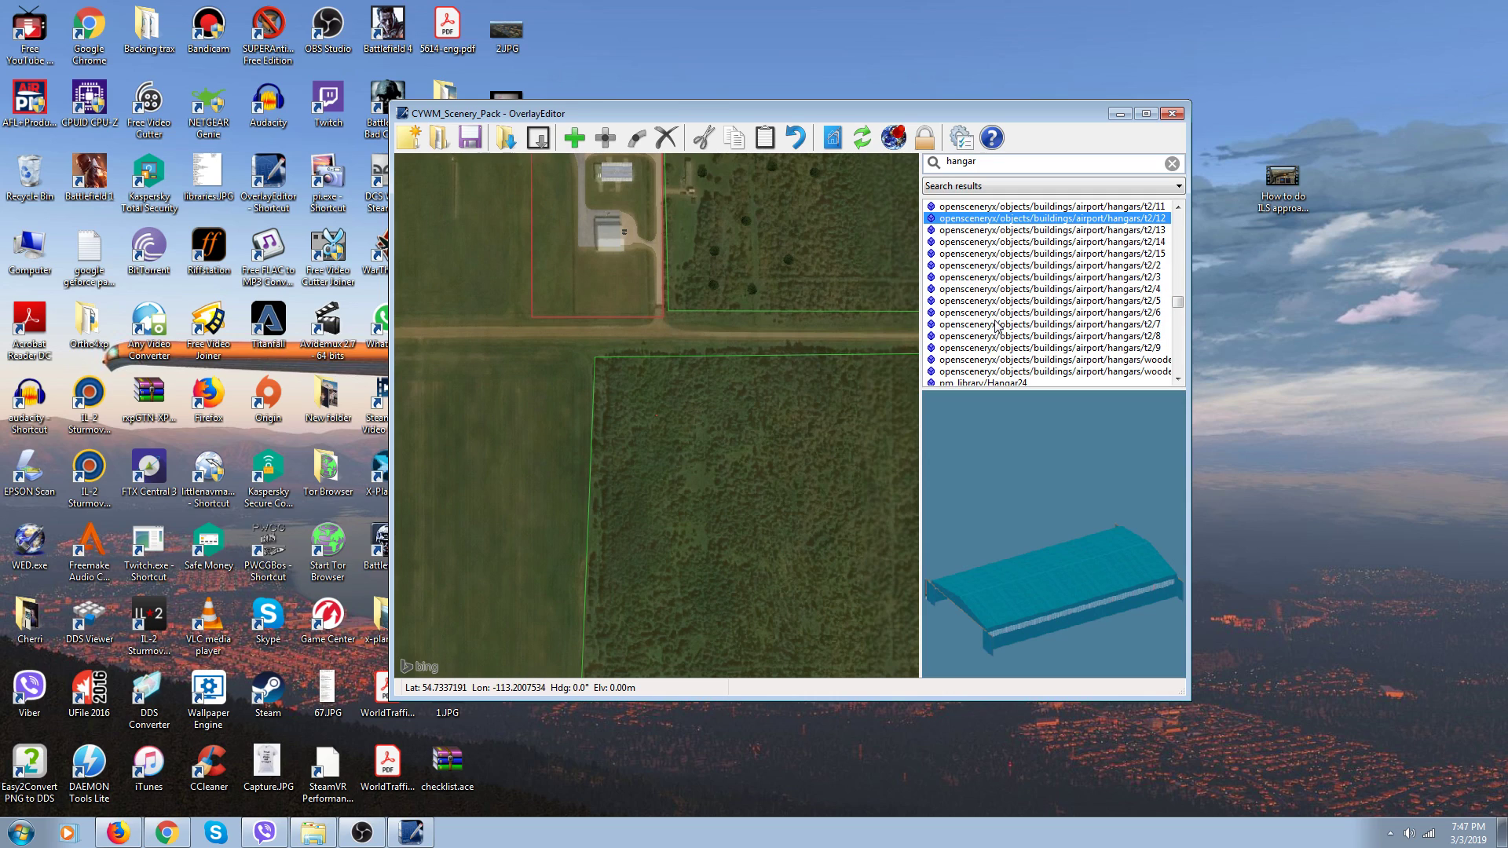
pyautogui.click(996, 323)
pyautogui.scroll(-3, 996, 323)
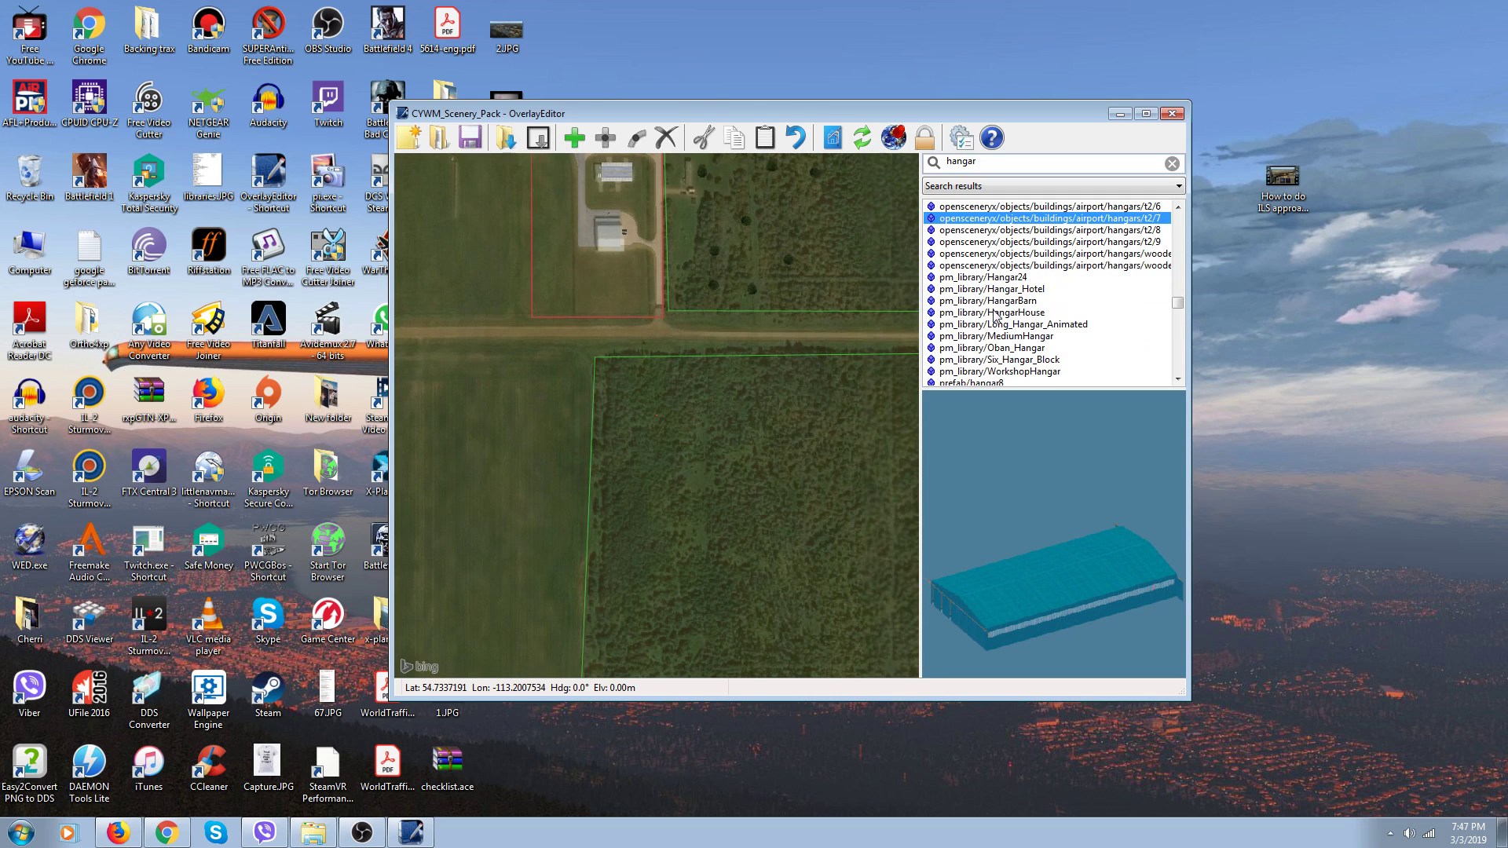
# Choose MediumHangar from the pm_library hangars, add it to the map, and move it onto the empty southernmost building pad
pyautogui.click(995, 303)
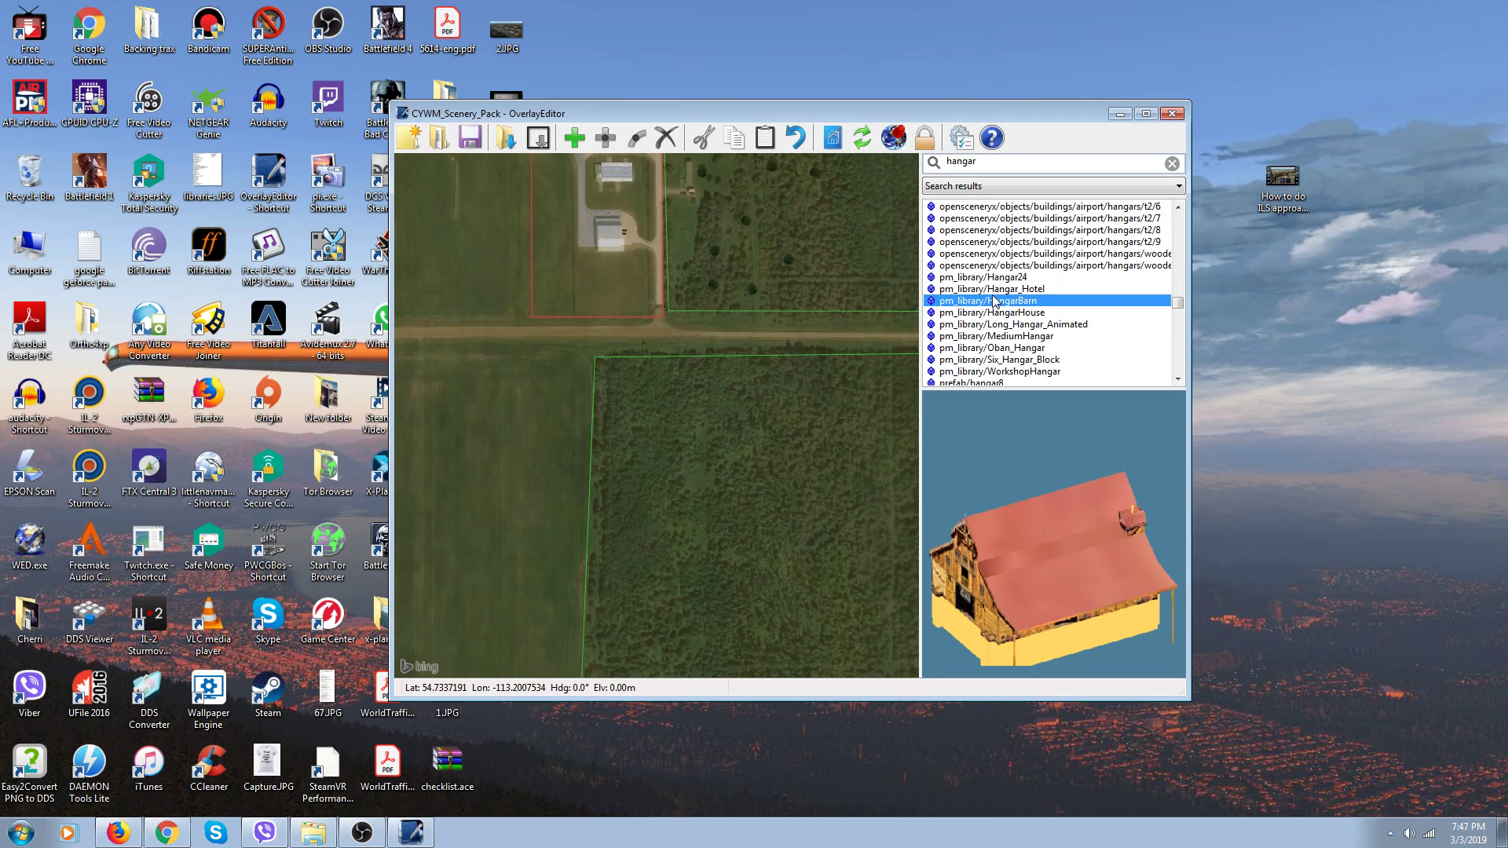
pyautogui.click(994, 291)
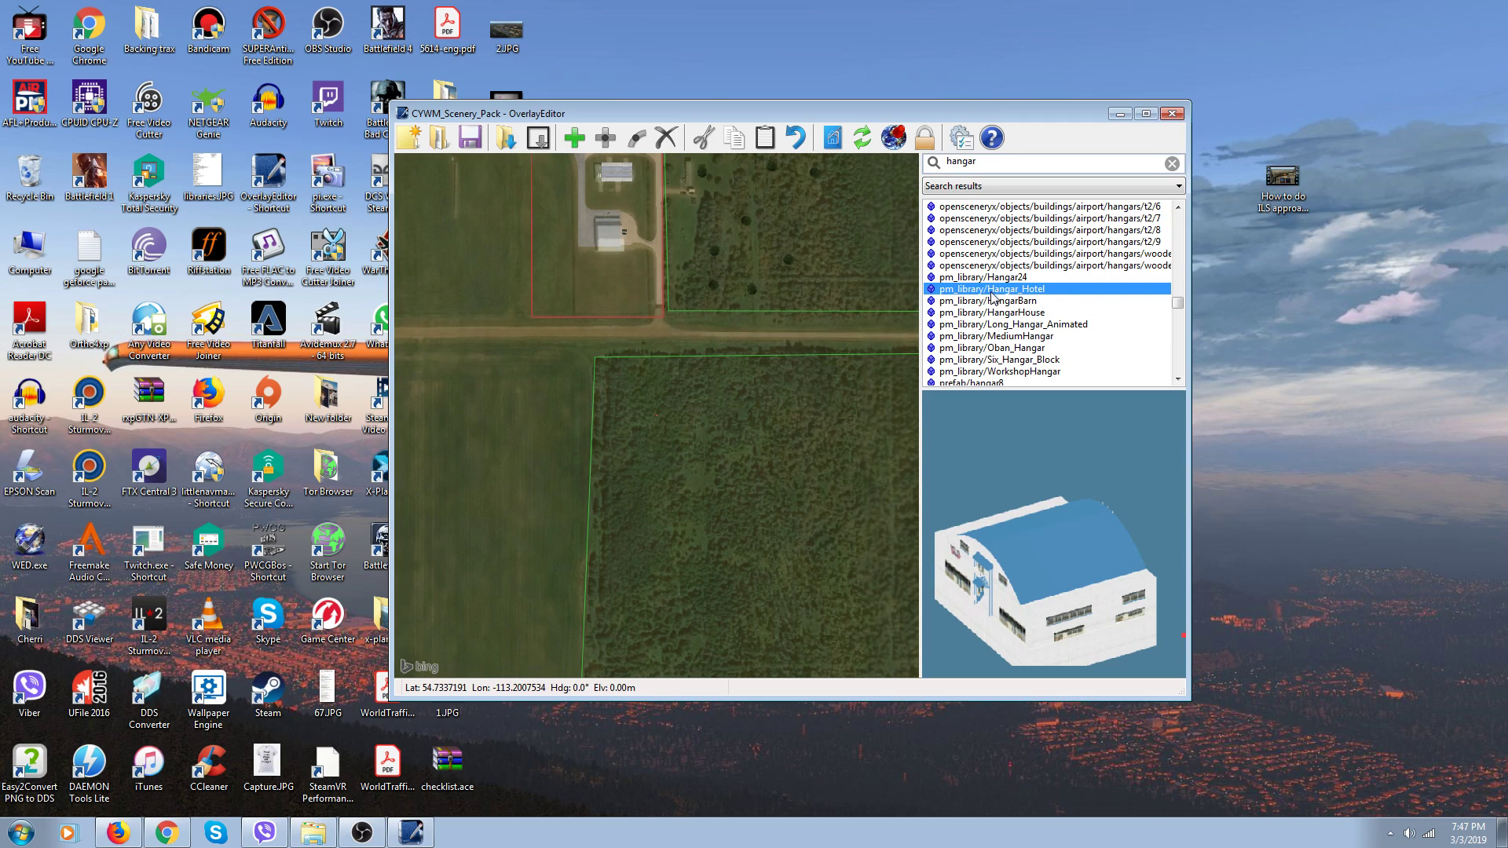
pyautogui.scroll(-1, 995, 297)
pyautogui.click(994, 303)
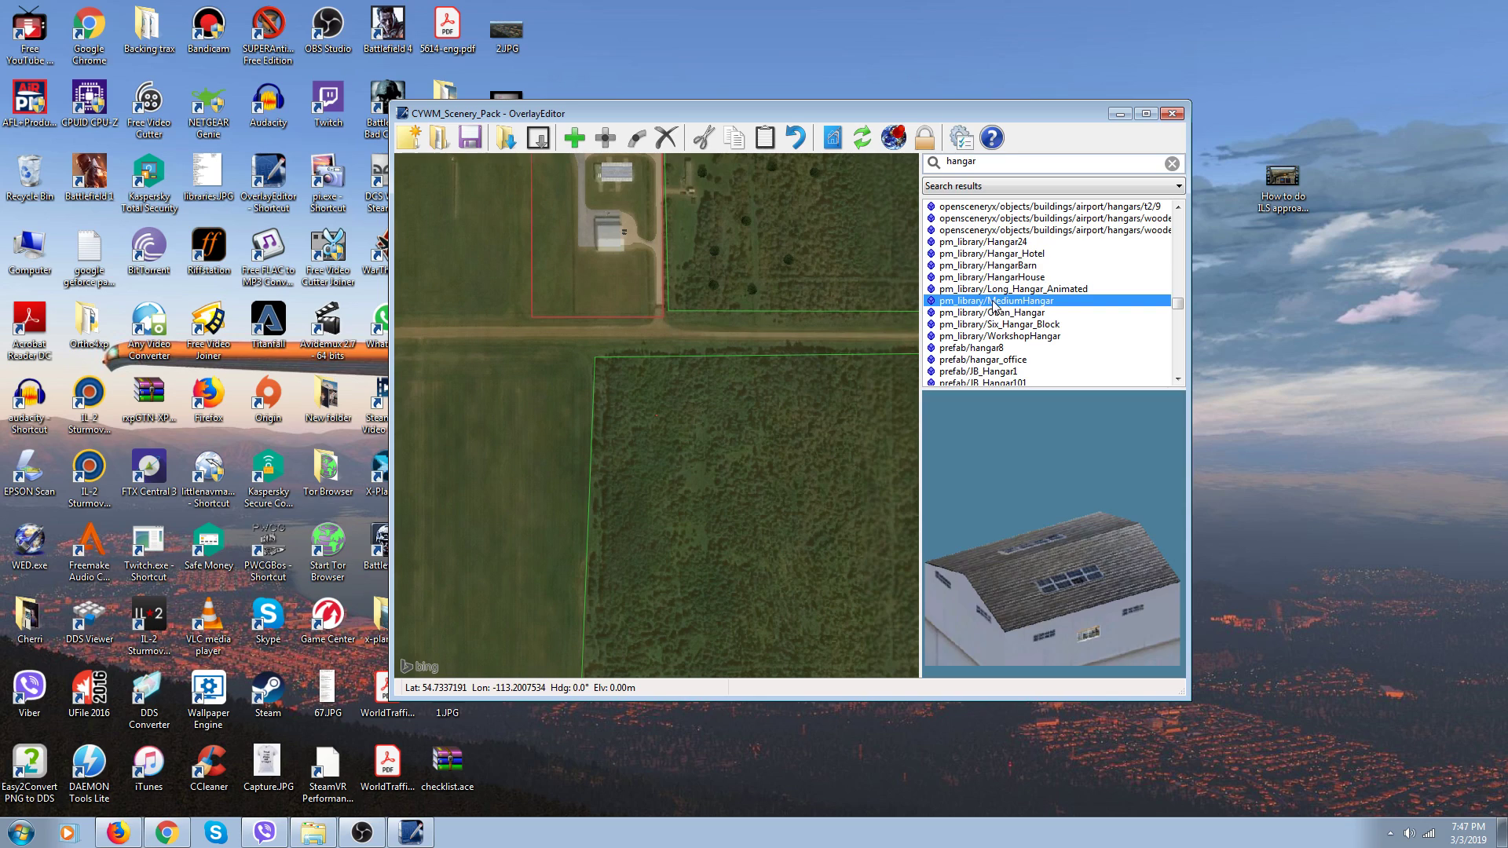
pyautogui.click(580, 141)
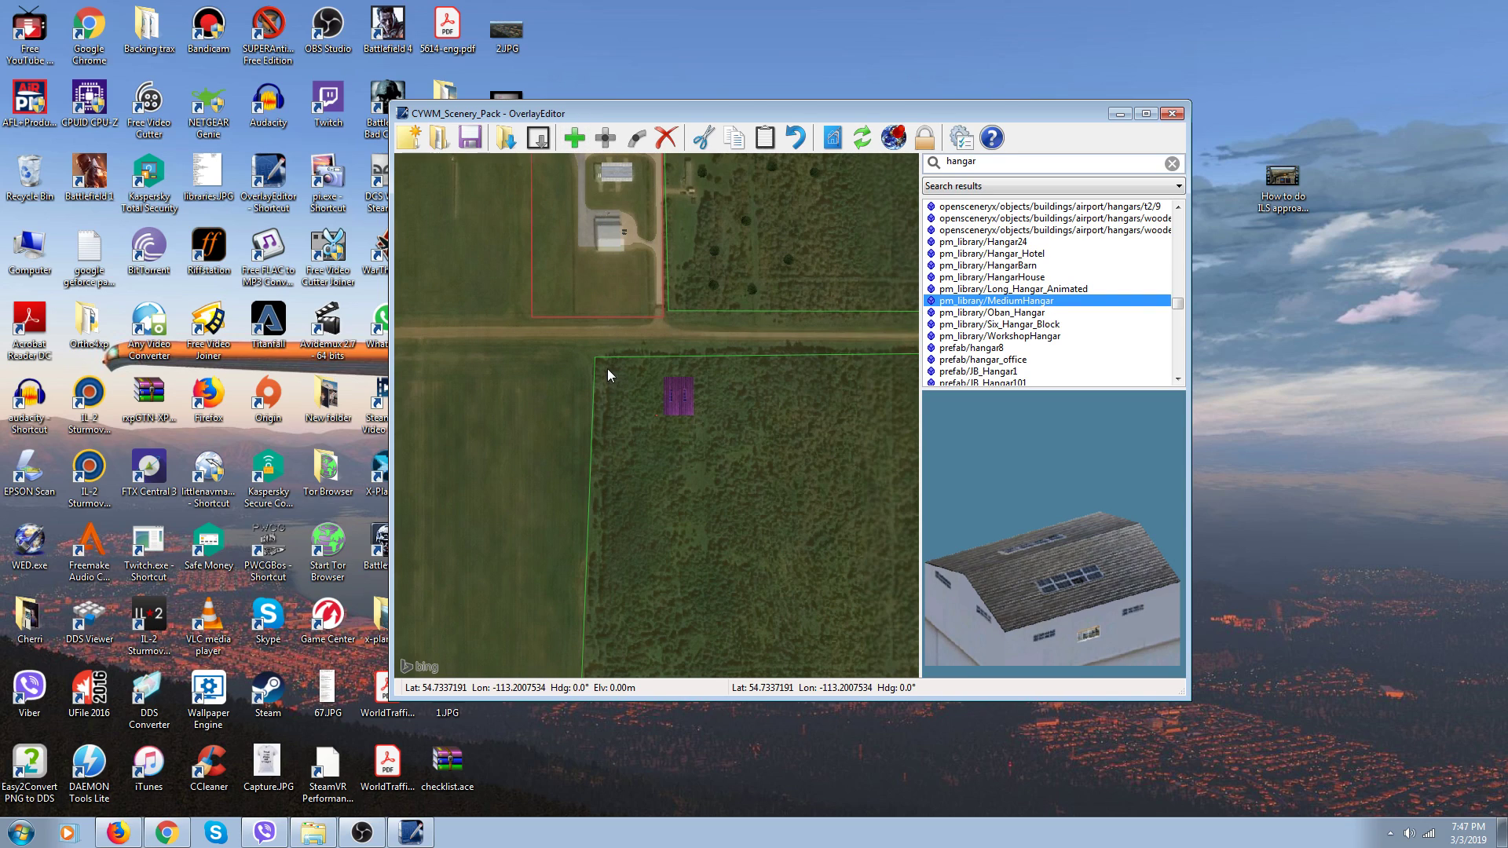
pyautogui.moveTo(683, 405); pyautogui.dragTo(614, 239)
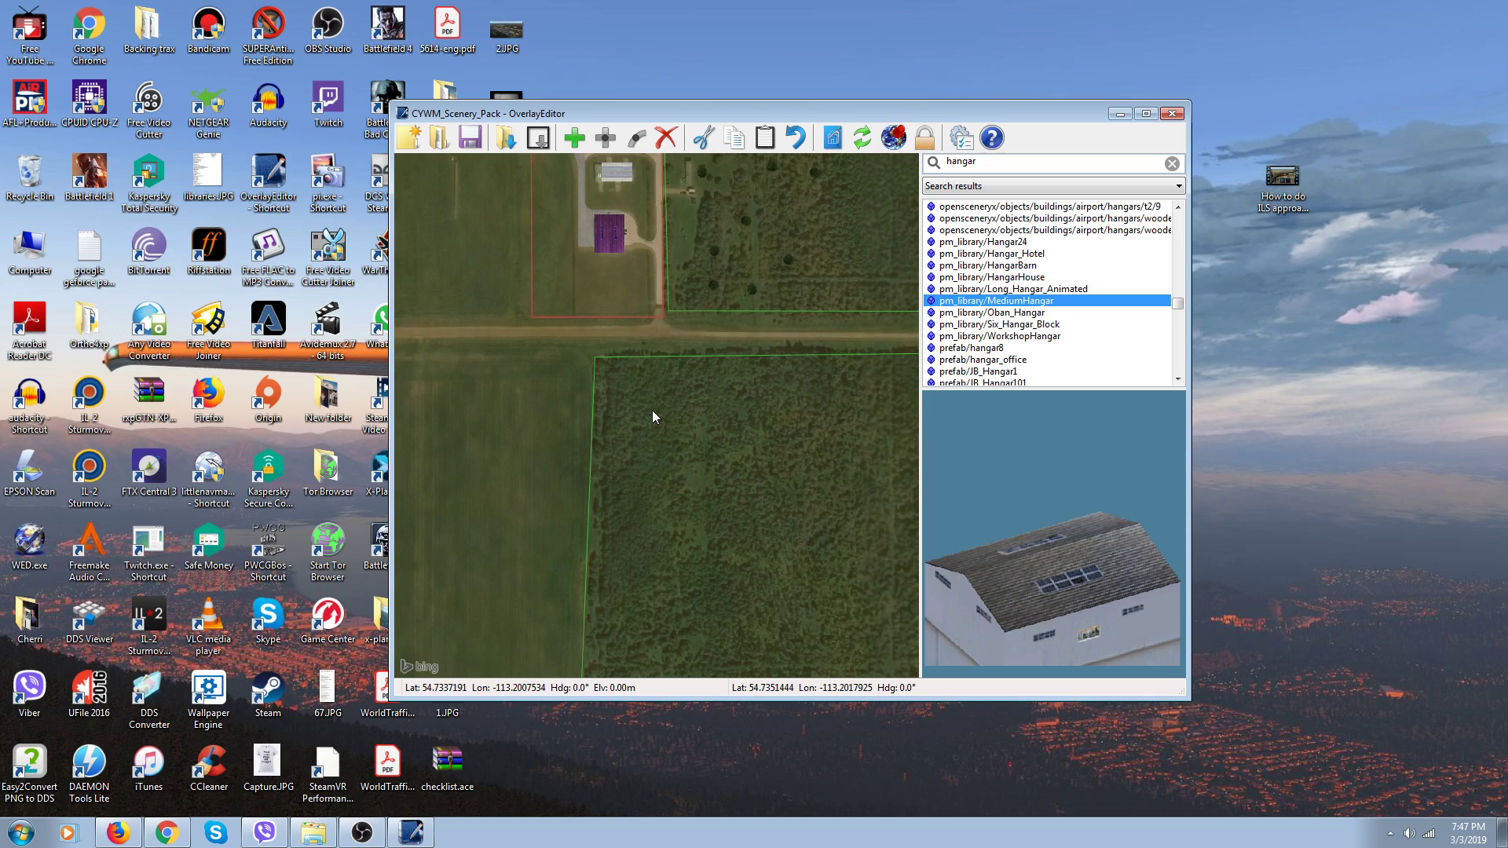
# Examine the placed MediumHangar in relation to the airport buildings and apron to its north
pyautogui.press('Up')
pyautogui.press('Up')
pyautogui.press('Up')
pyautogui.press('Up')
pyautogui.press('Up')
pyautogui.press('Up')
pyautogui.press('Up')
pyautogui.press('Up')
pyautogui.press('Up')
pyautogui.press('Up')
pyautogui.press('Up')
pyautogui.press('Up')
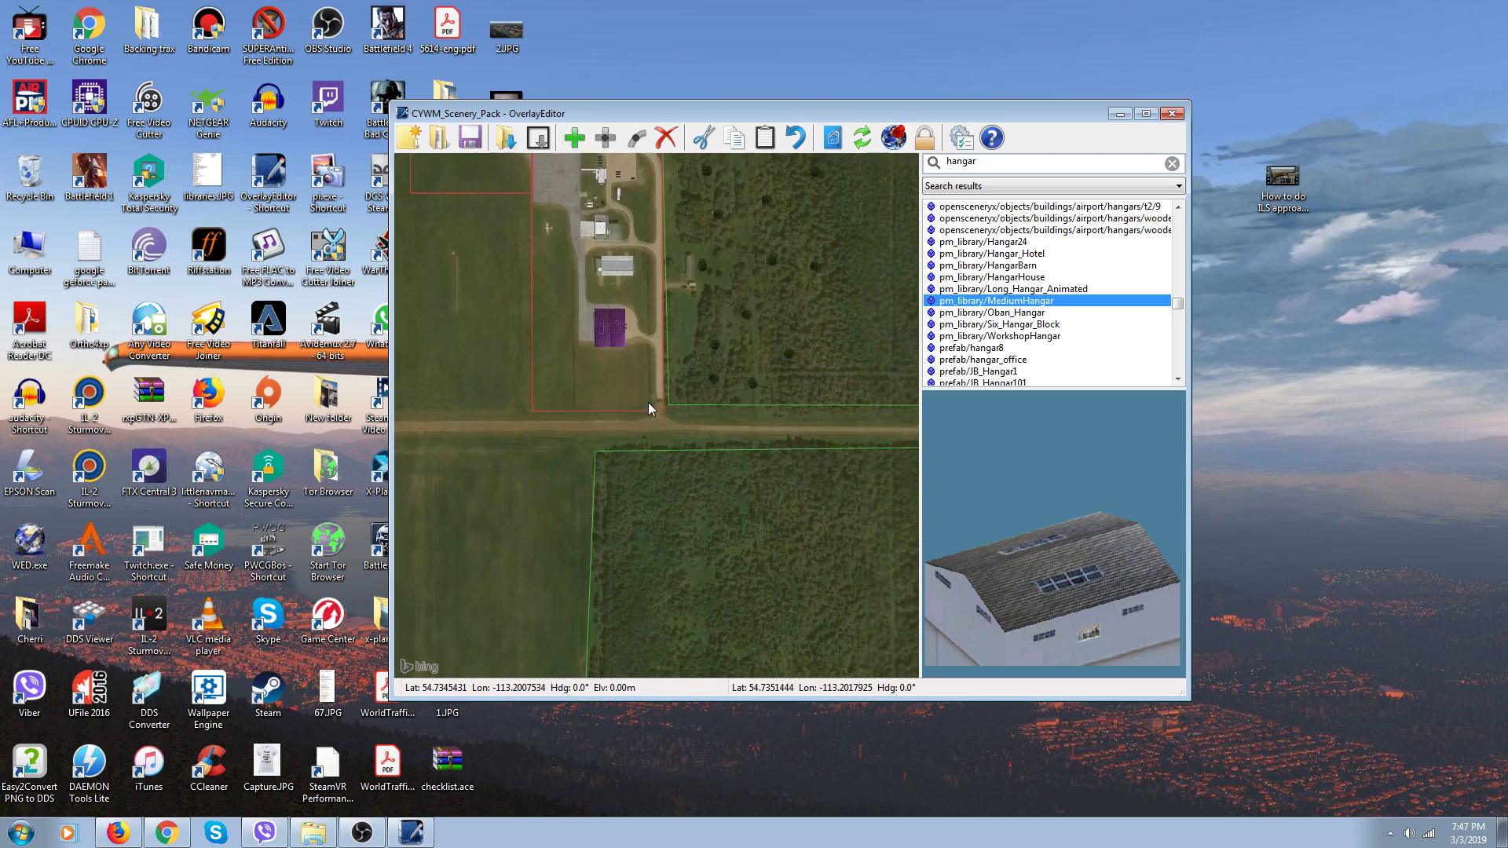
pyautogui.press('Up')
pyautogui.press('Up')
pyautogui.press('Up')
pyautogui.press('Up')
pyautogui.press('Up')
pyautogui.press('Up')
pyautogui.press('Up')
pyautogui.press('Up')
pyautogui.press('Up')
pyautogui.press('Up')
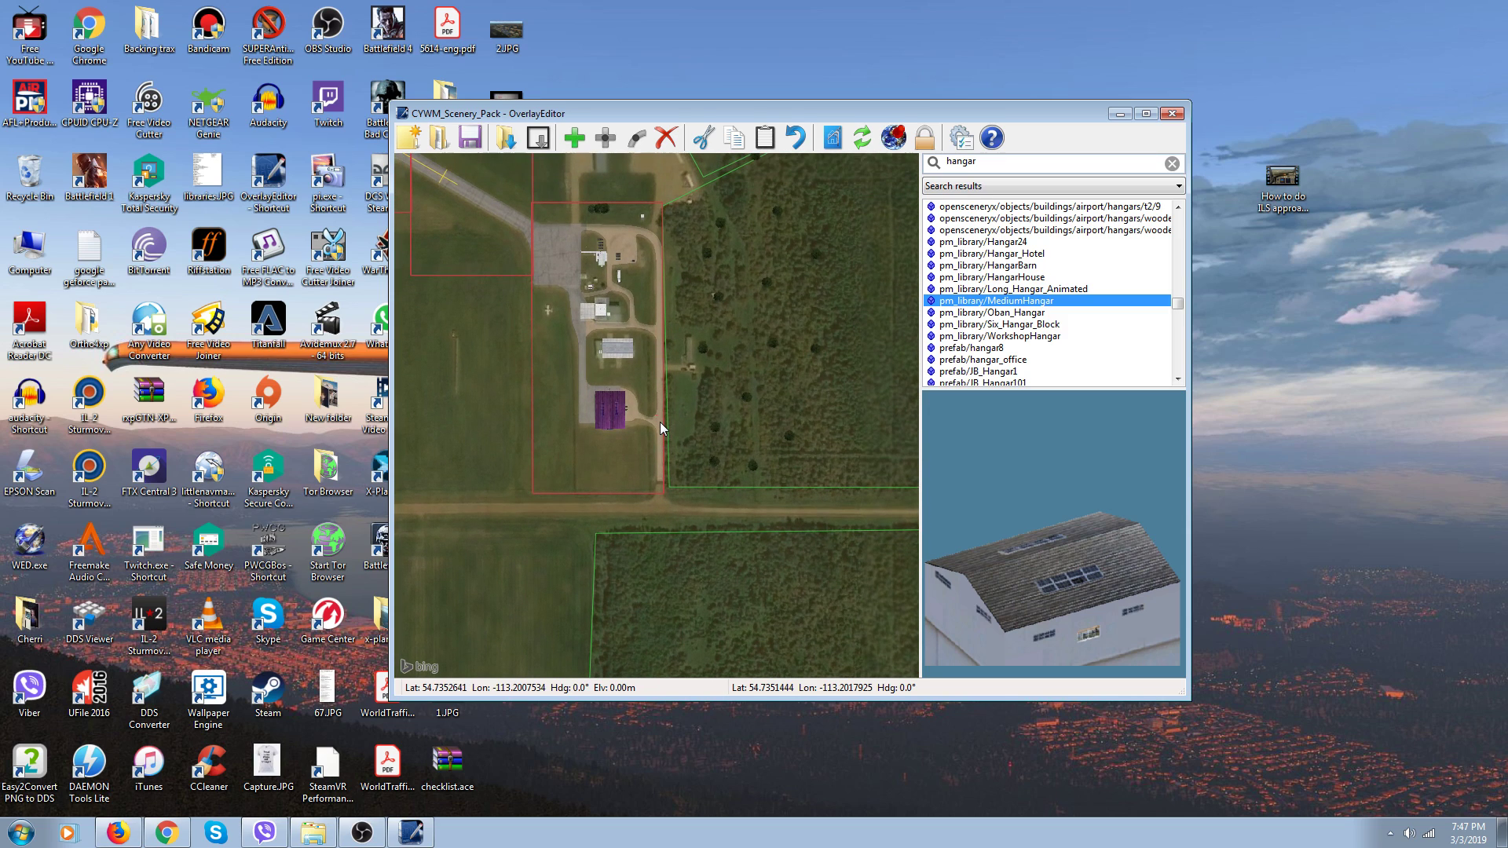
# Rotate the MediumHangar to a 271° heading and move it back over the southernmost building pad
pyautogui.press('Left')
pyautogui.press('Left')
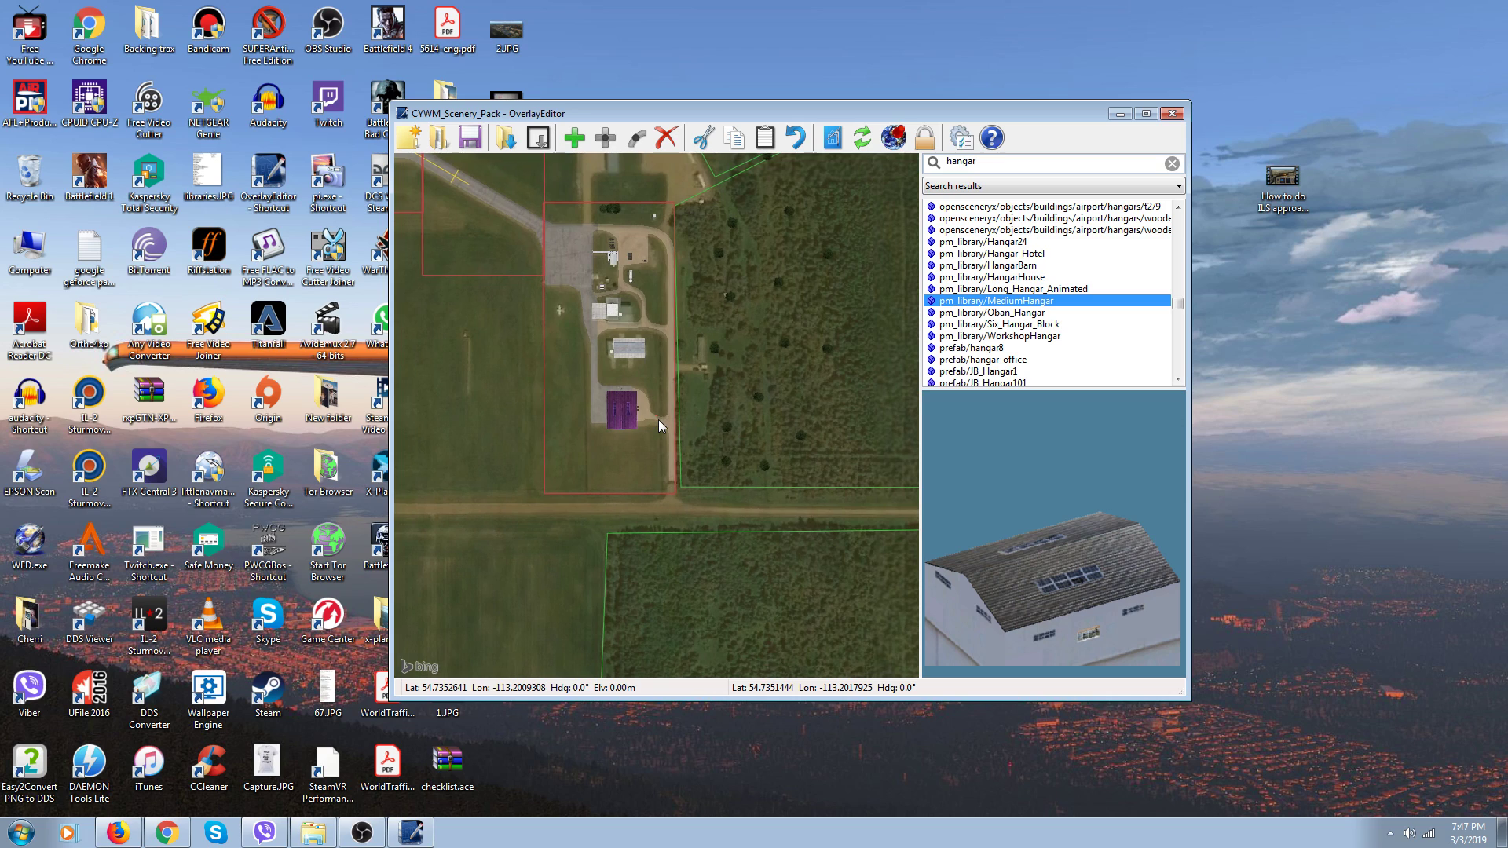
pyautogui.press('Left')
pyautogui.press('Left')
pyautogui.press('Left')
pyautogui.press('Left')
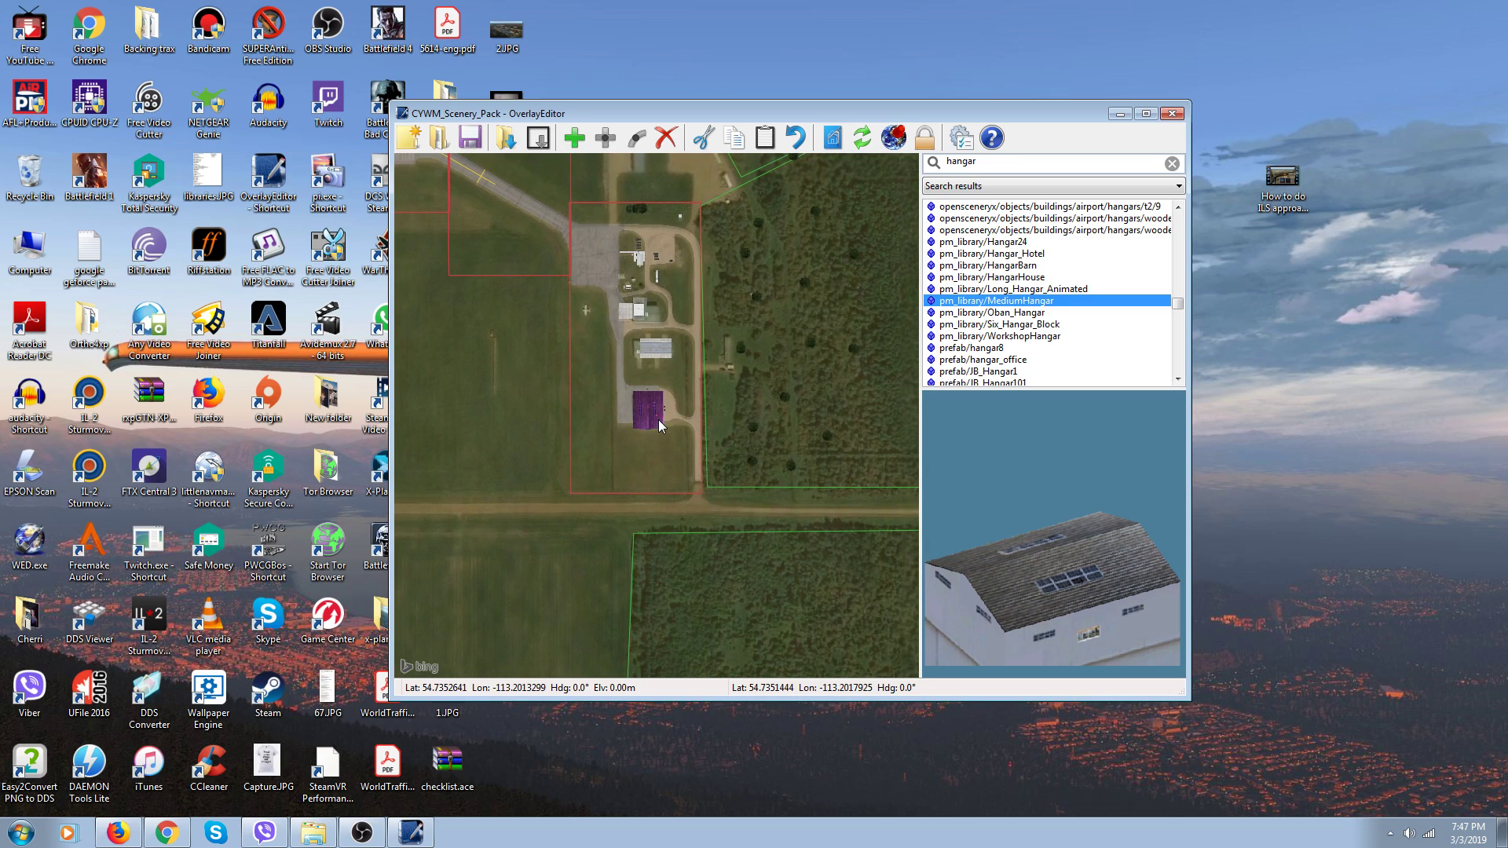
pyautogui.press('q')
pyautogui.press('q')
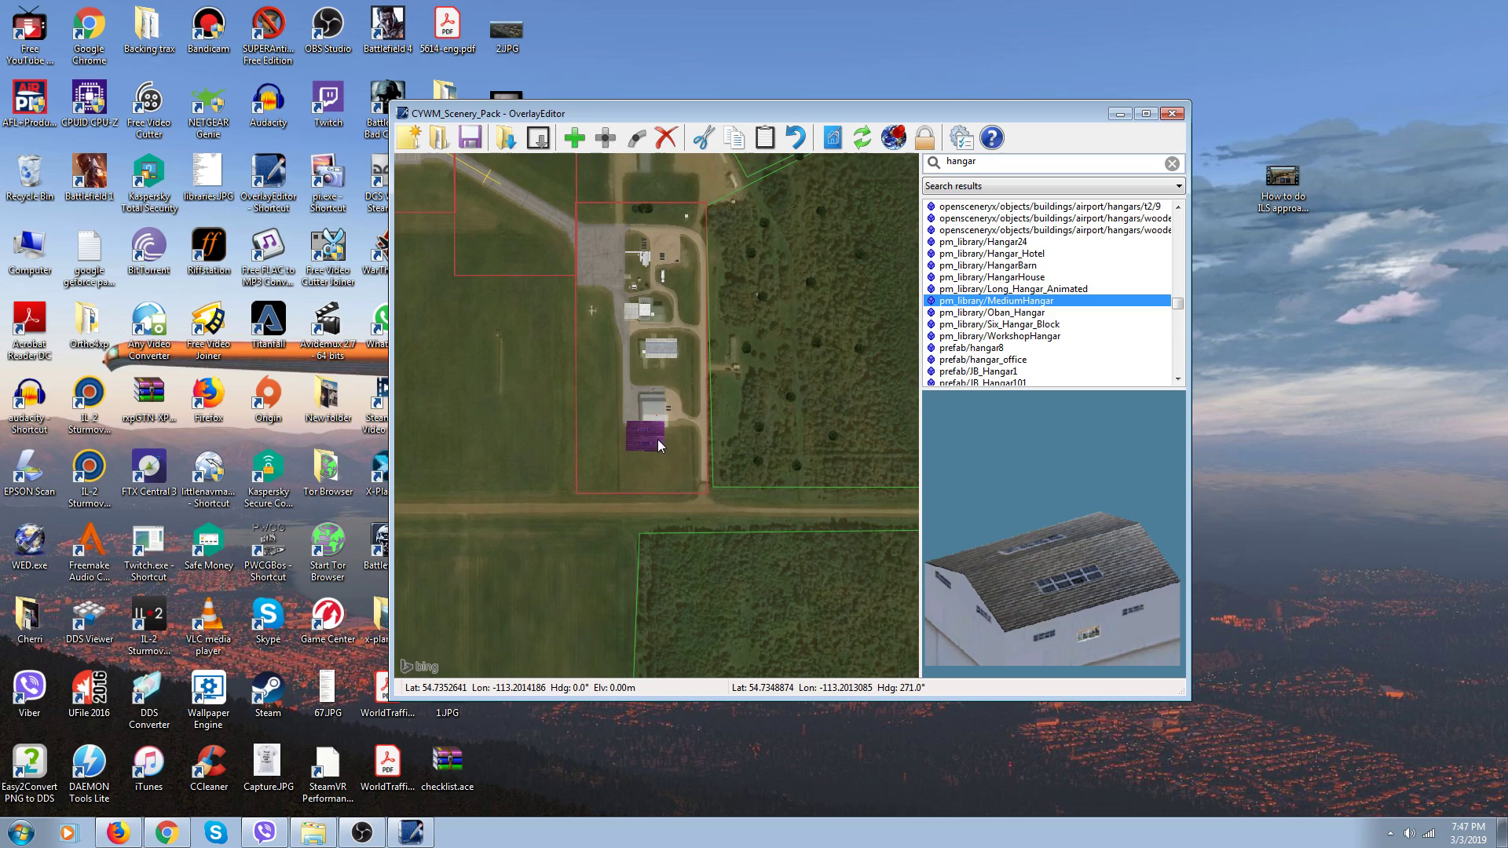
pyautogui.moveTo(662, 444); pyautogui.dragTo(661, 409)
pyautogui.click(662, 445)
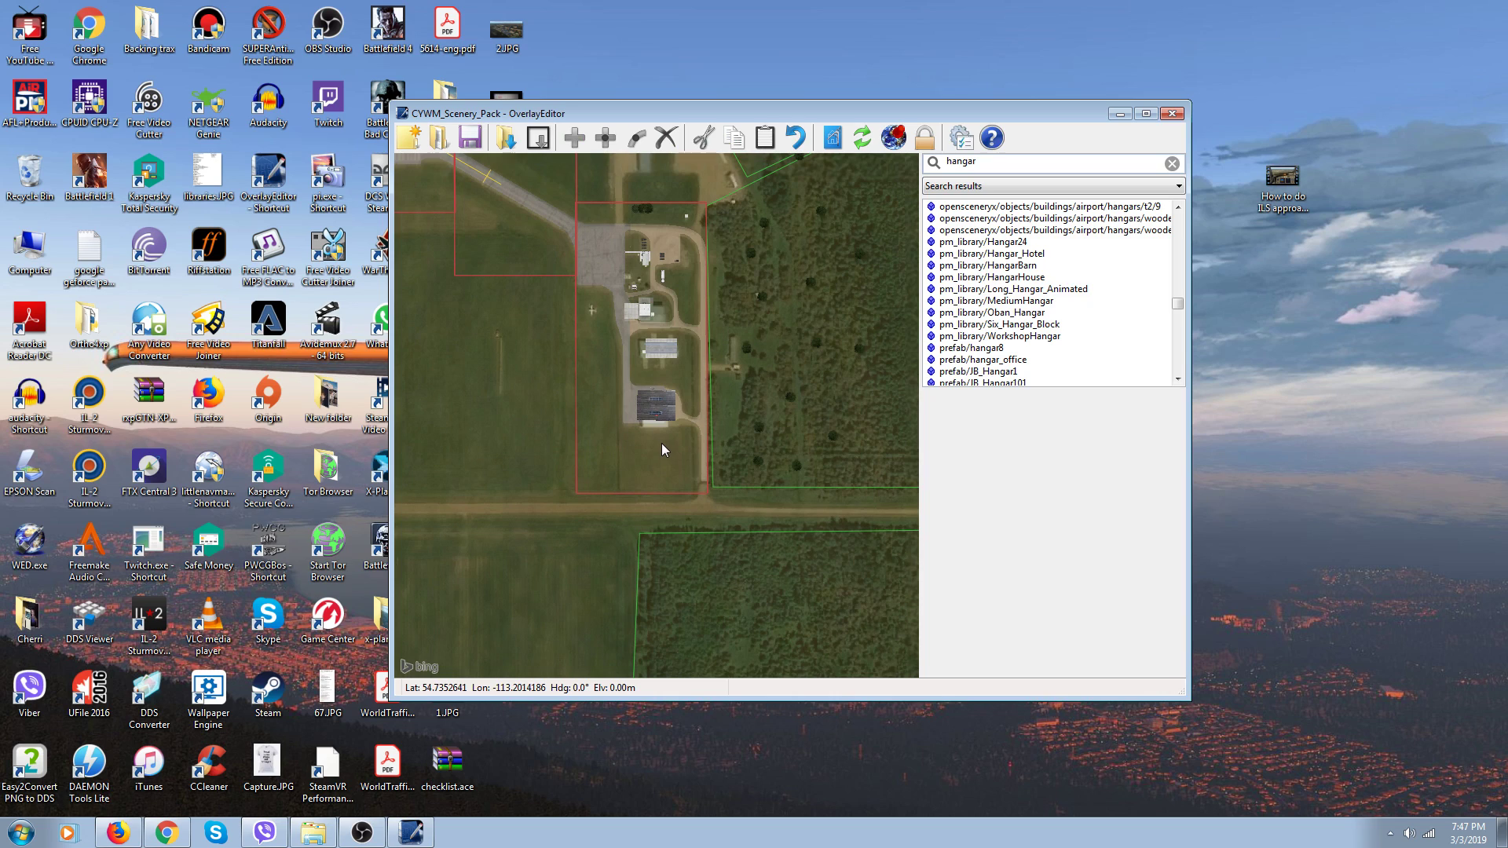
# Add an Exclude: Forests zone from the Exclusions category to the map northeast of the airport buildings
pyautogui.scroll(-2, 661, 441)
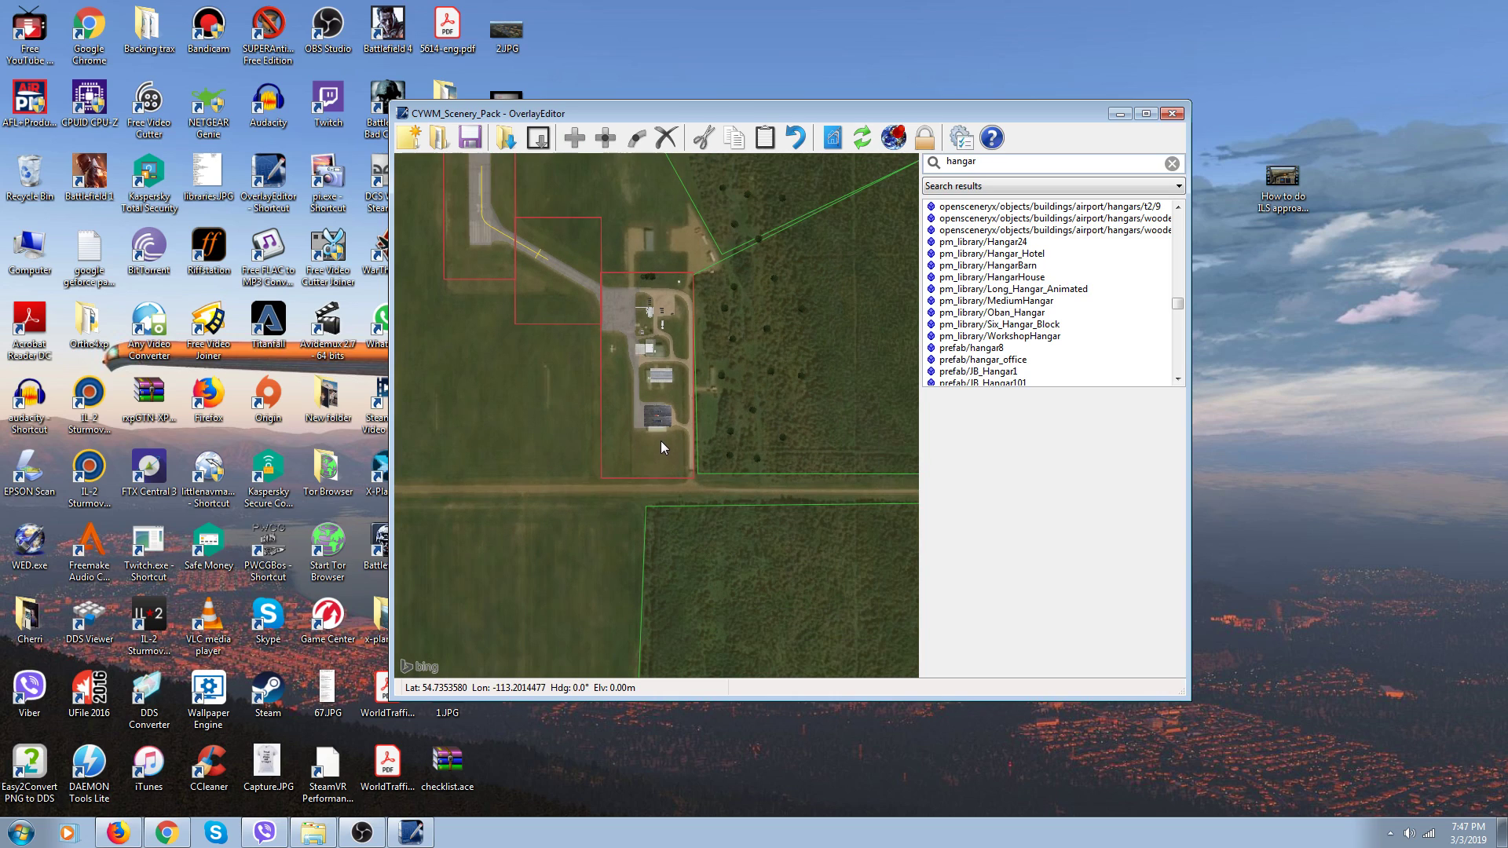
pyautogui.scroll(-1, 662, 441)
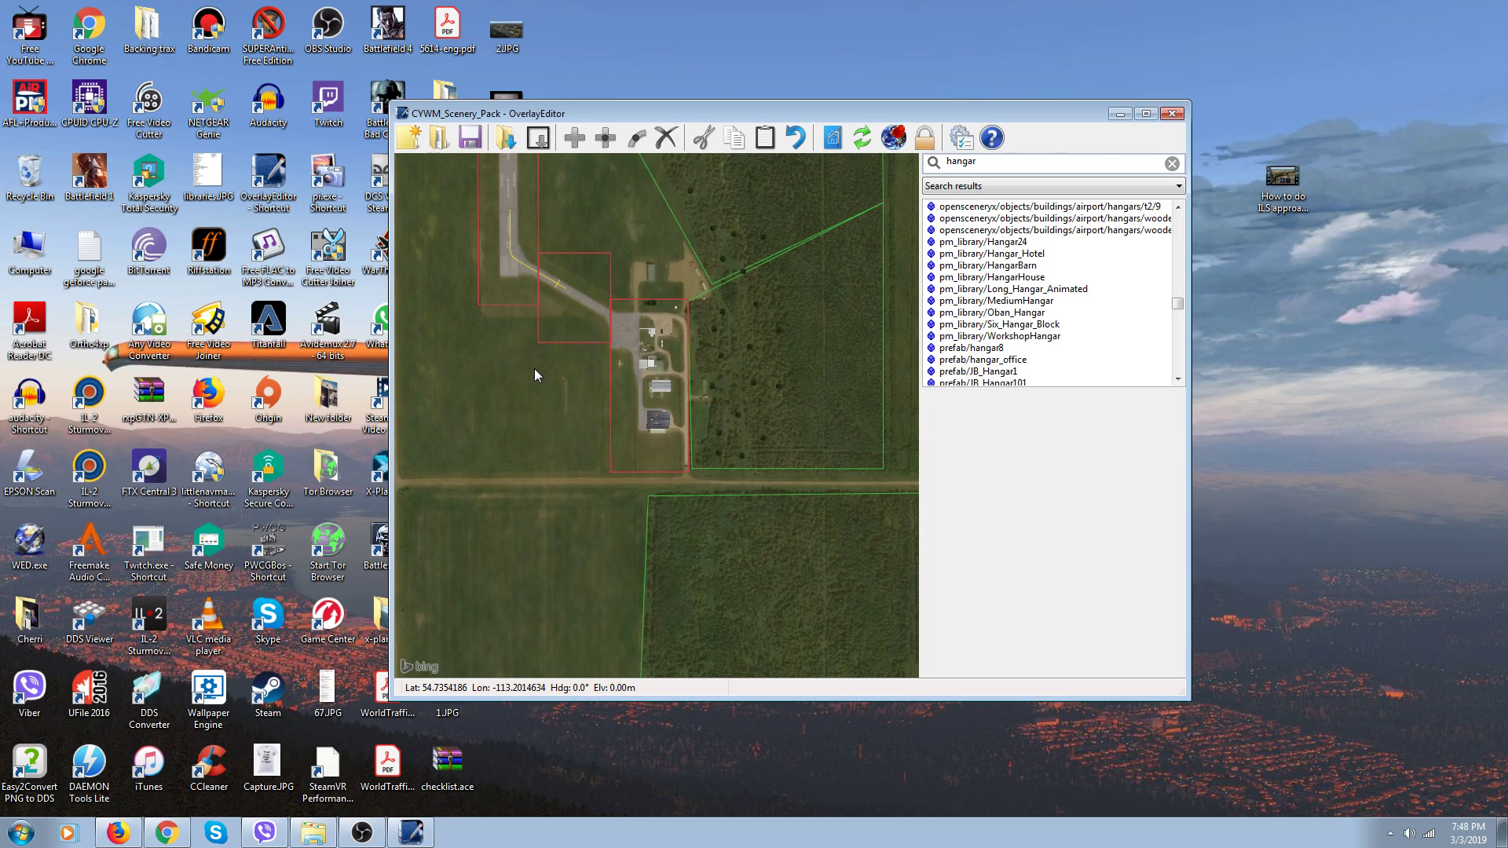
pyautogui.scroll(-3, 535, 367)
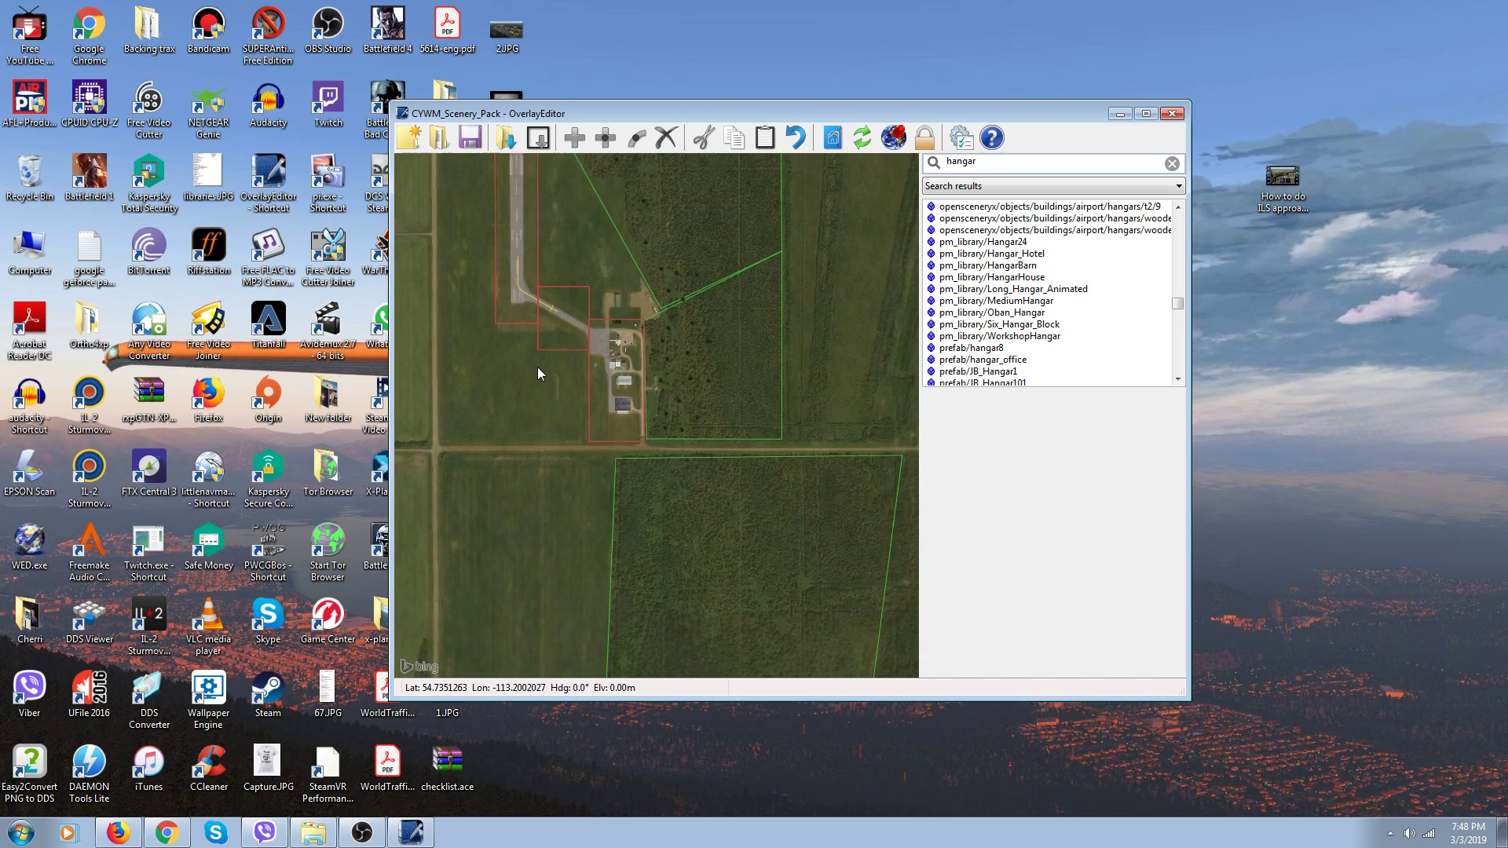
pyautogui.press('Up')
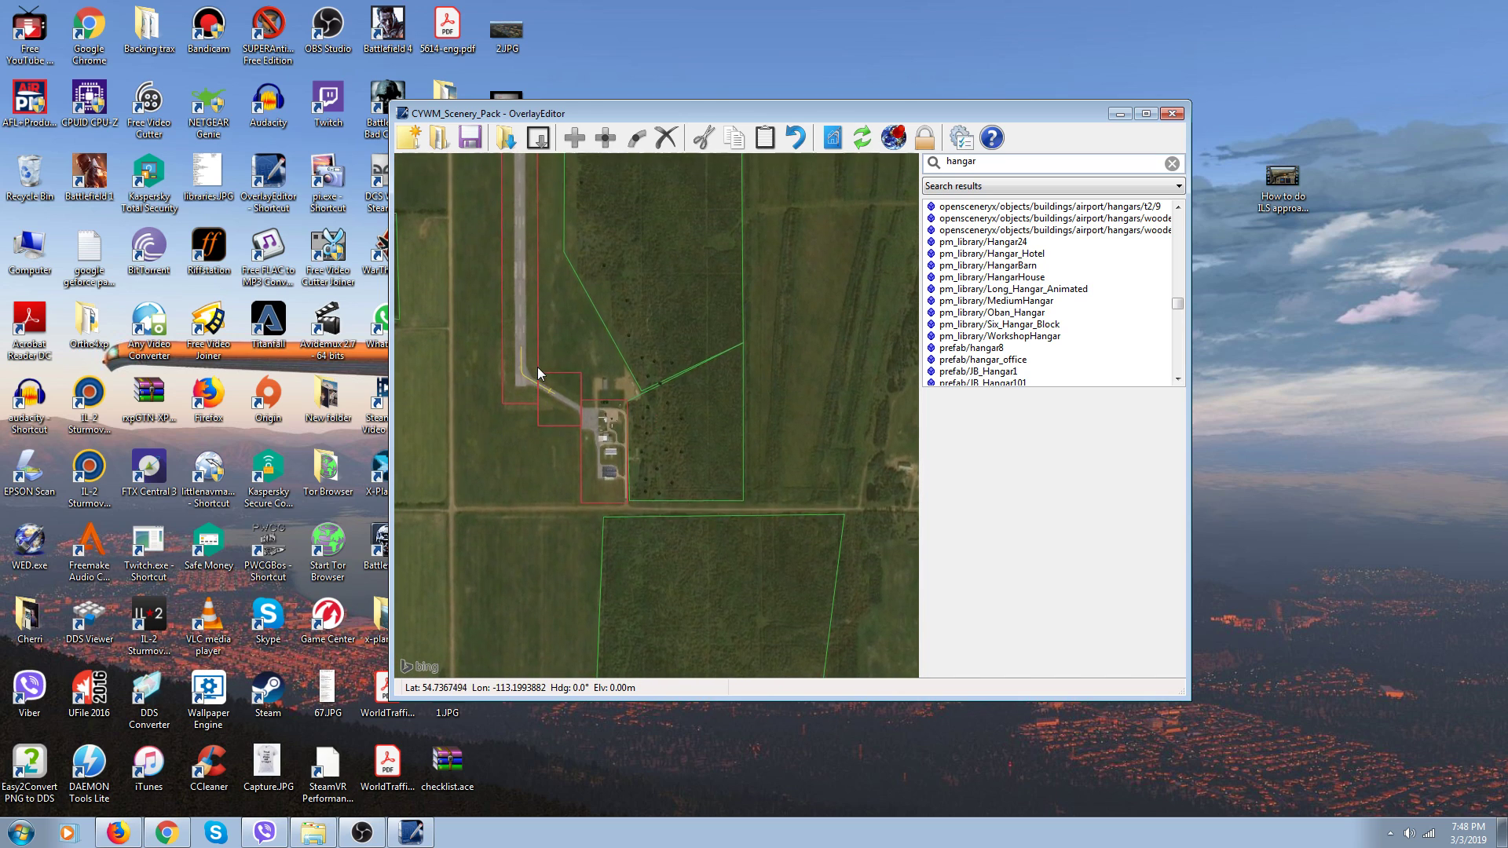
pyautogui.press('Up')
pyautogui.press('Up')
pyautogui.press('Up')
pyautogui.press('Up')
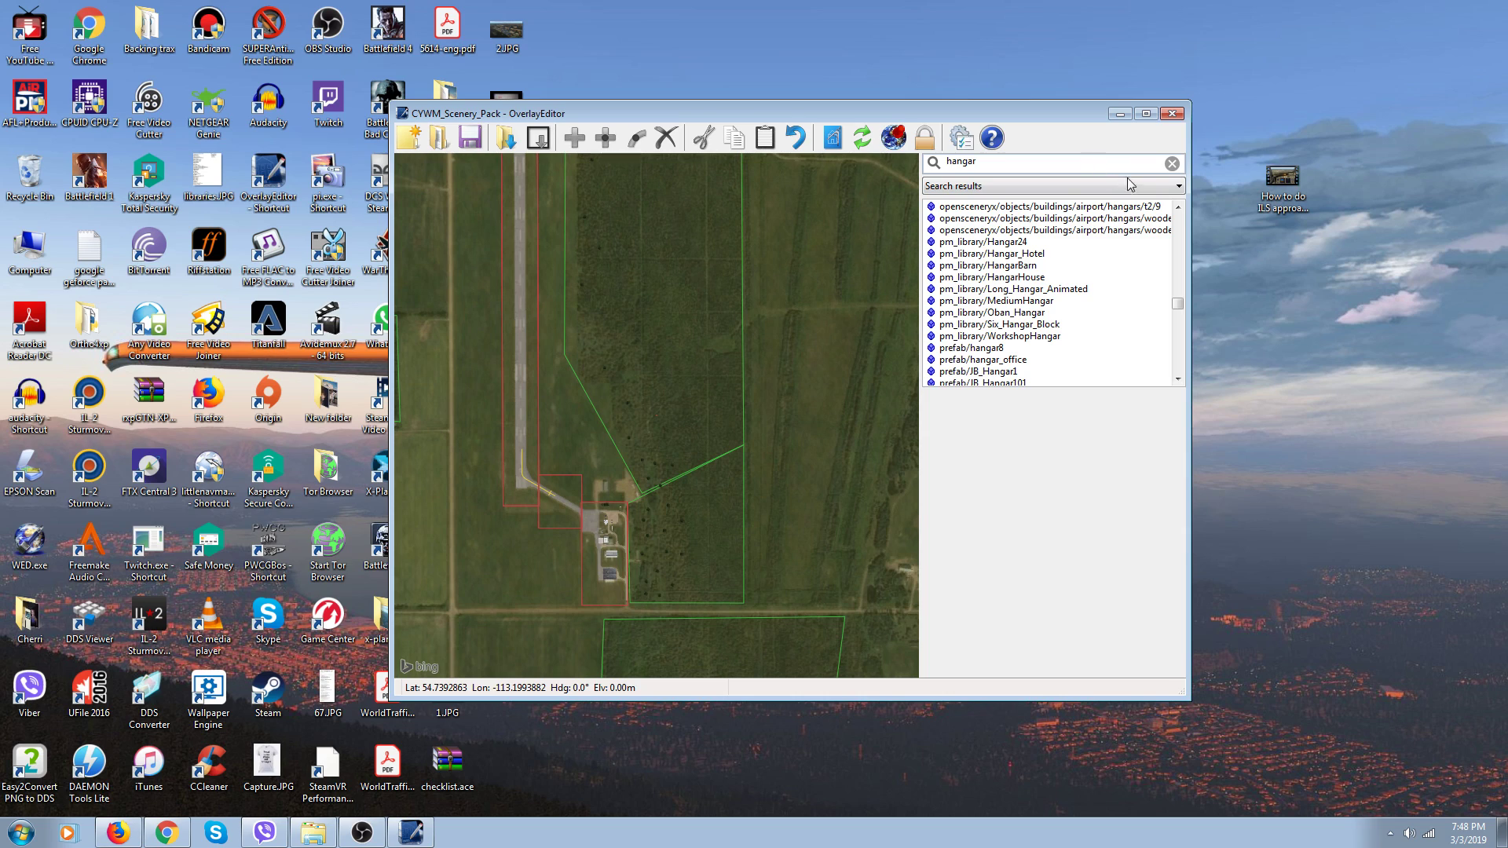
pyautogui.click(1179, 187)
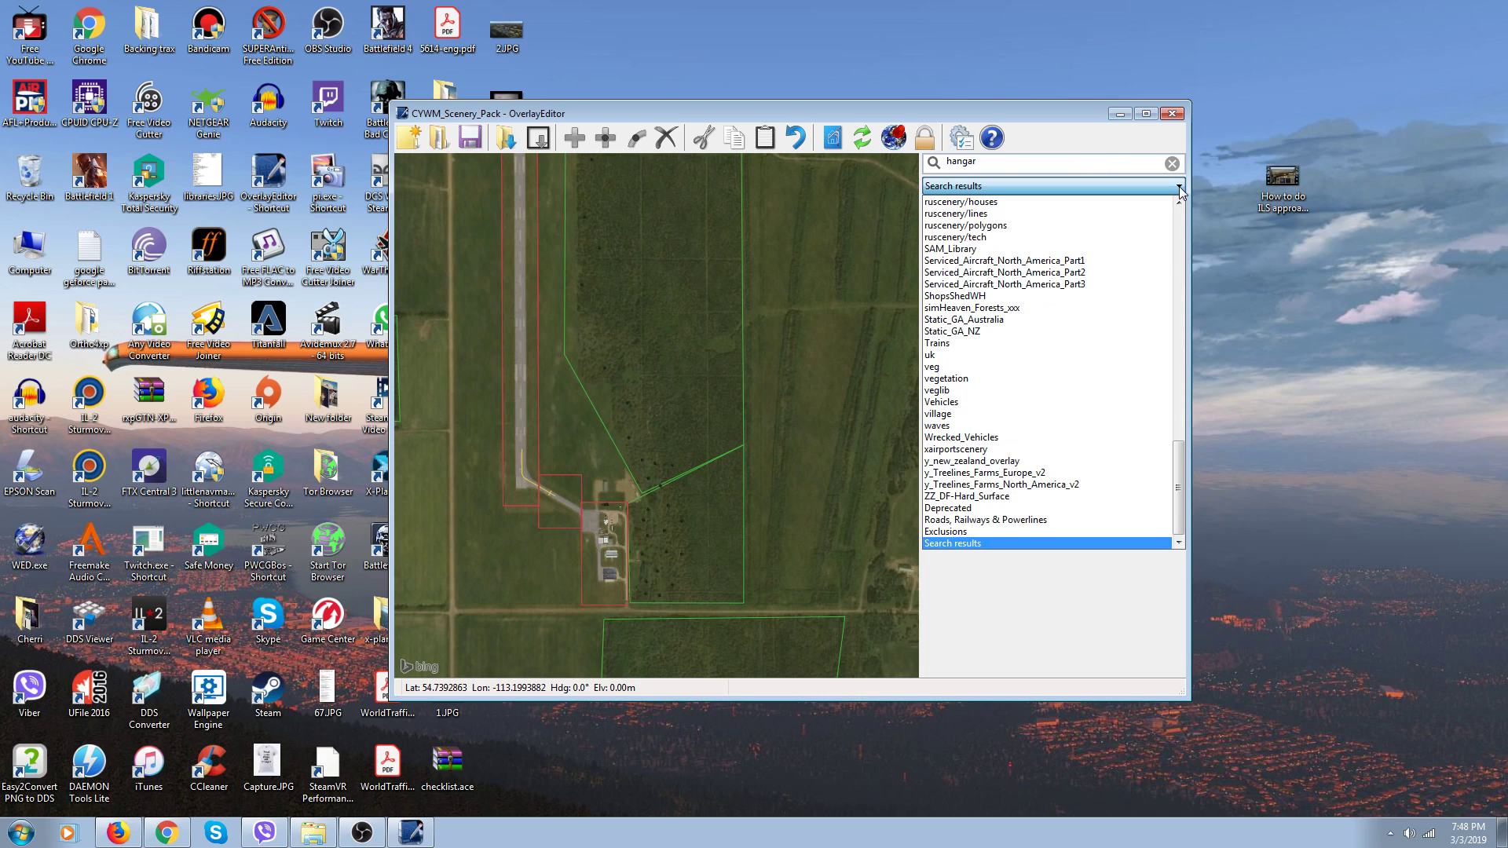
pyautogui.click(1036, 532)
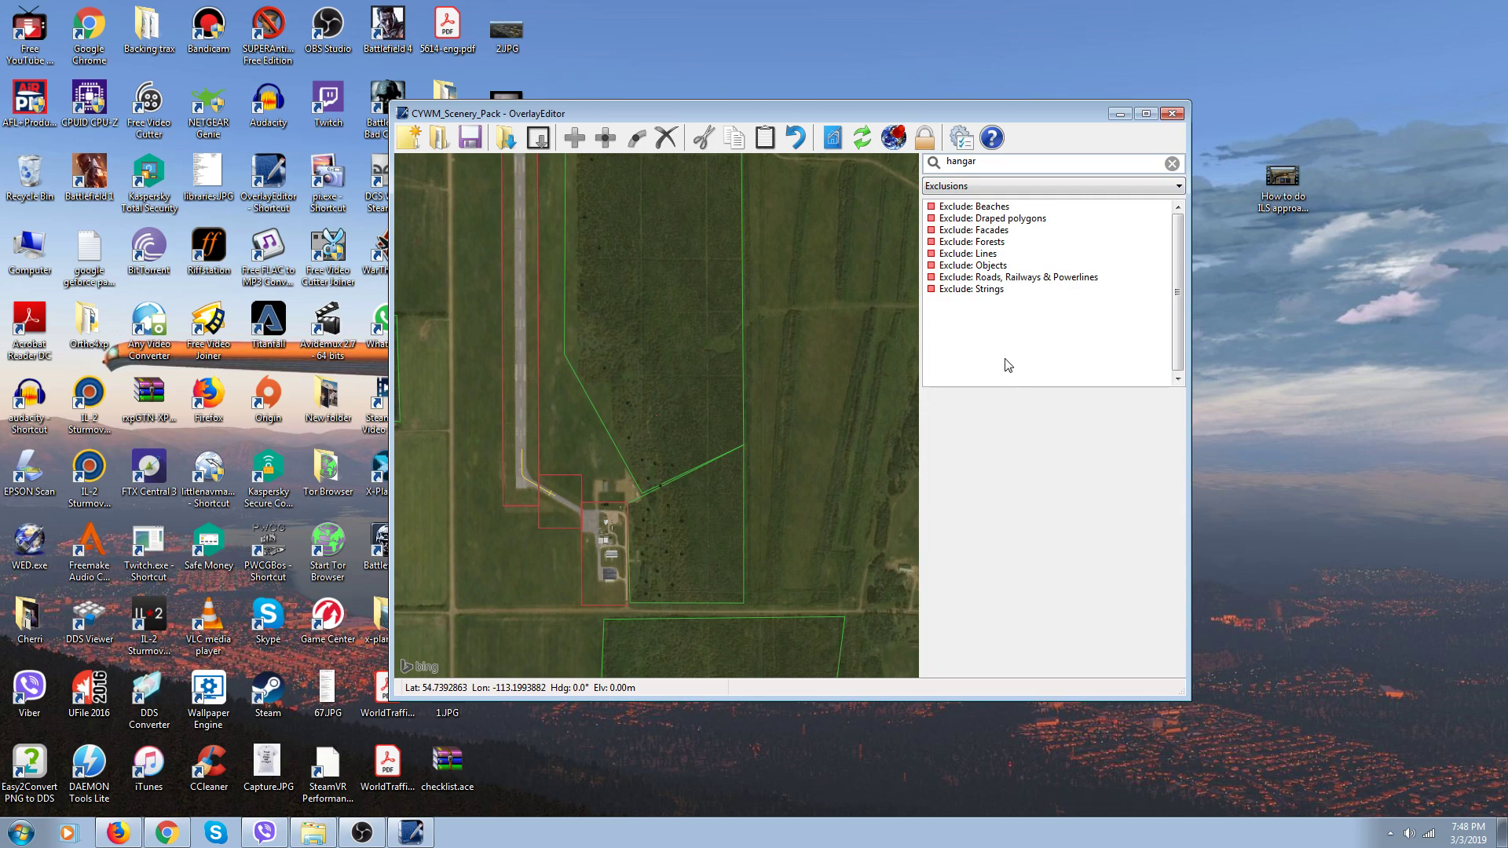
pyautogui.click(982, 242)
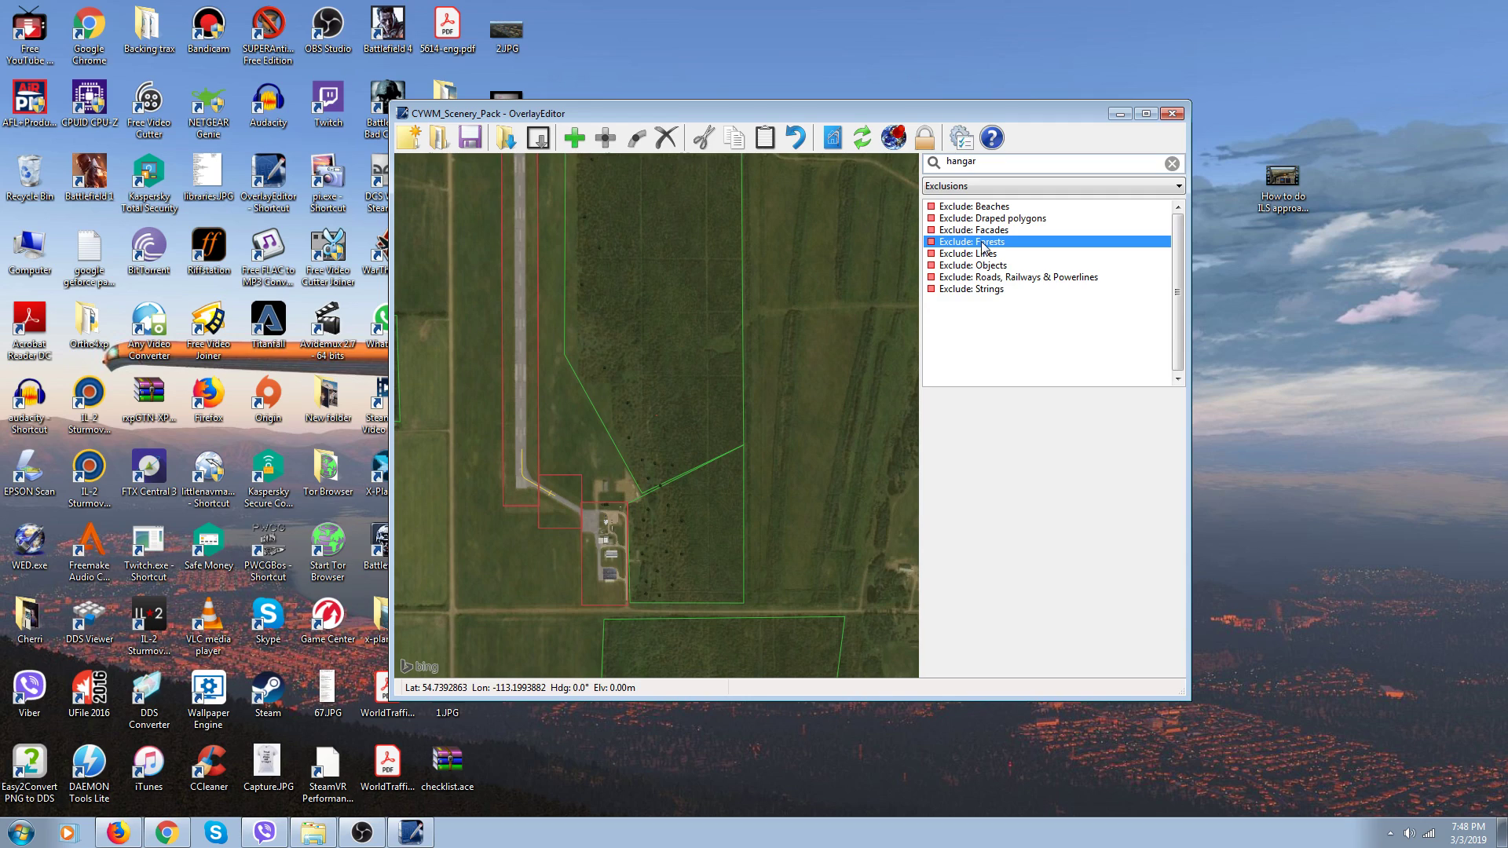
pyautogui.click(568, 137)
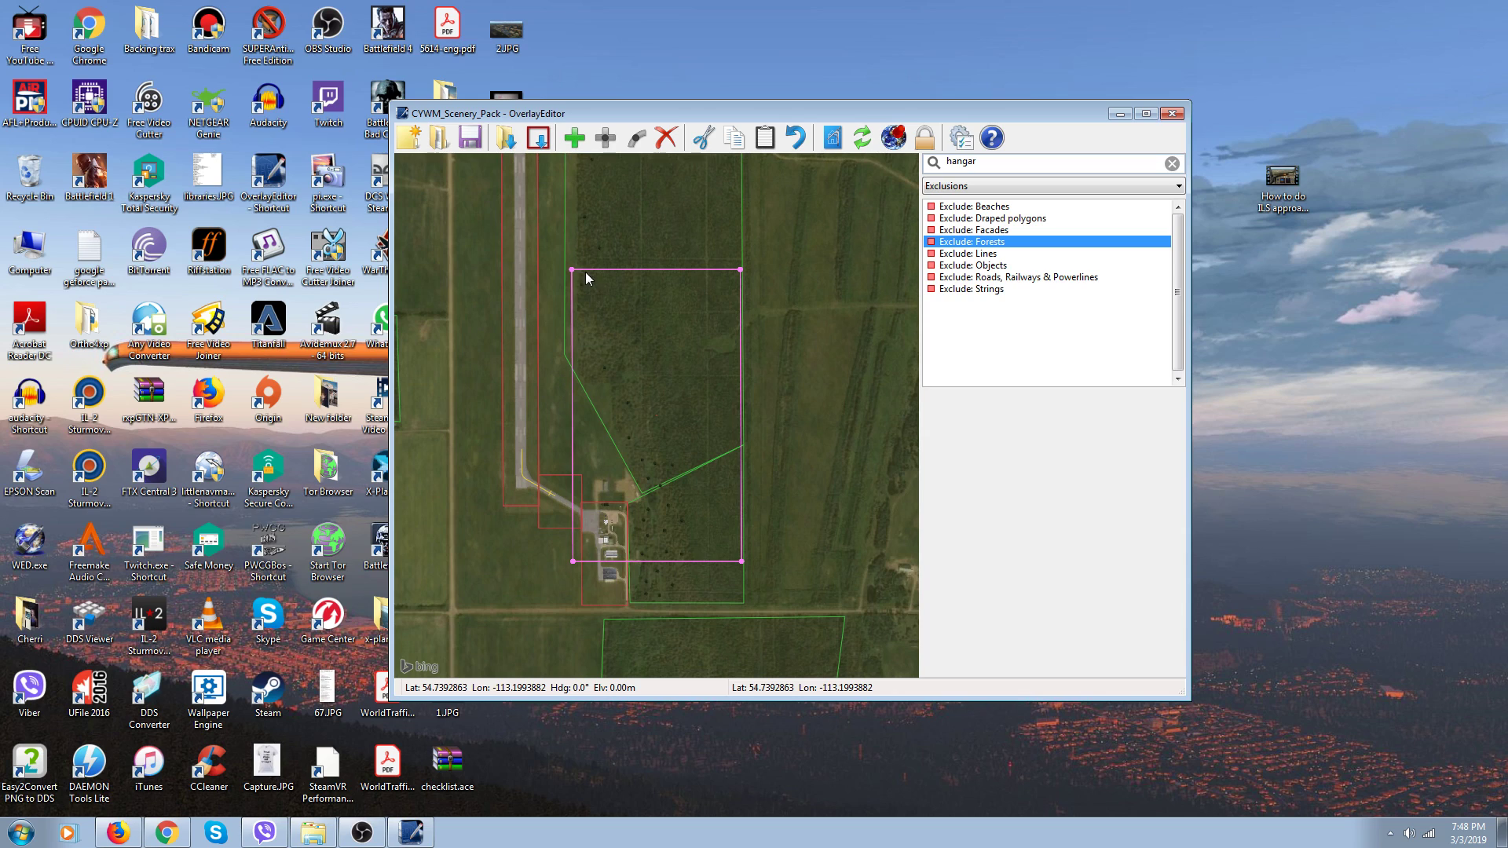
# Reshape the forest exclusion into a small rectangle spanning the runway, a short way north of its southern end
pyautogui.moveTo(571, 271); pyautogui.dragTo(485, 236)
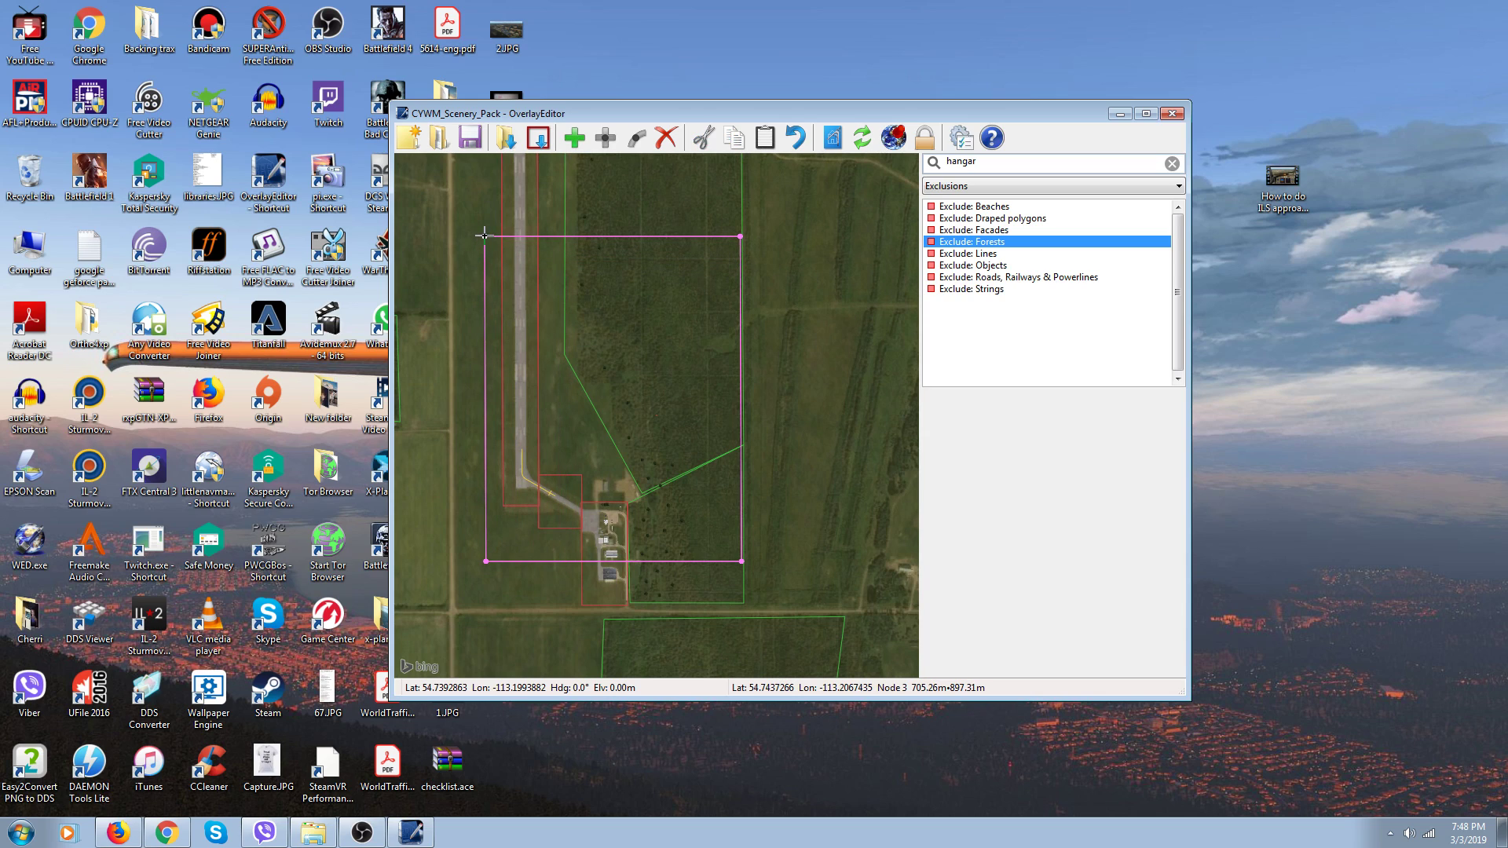
pyautogui.moveTo(741, 562); pyautogui.dragTo(562, 356)
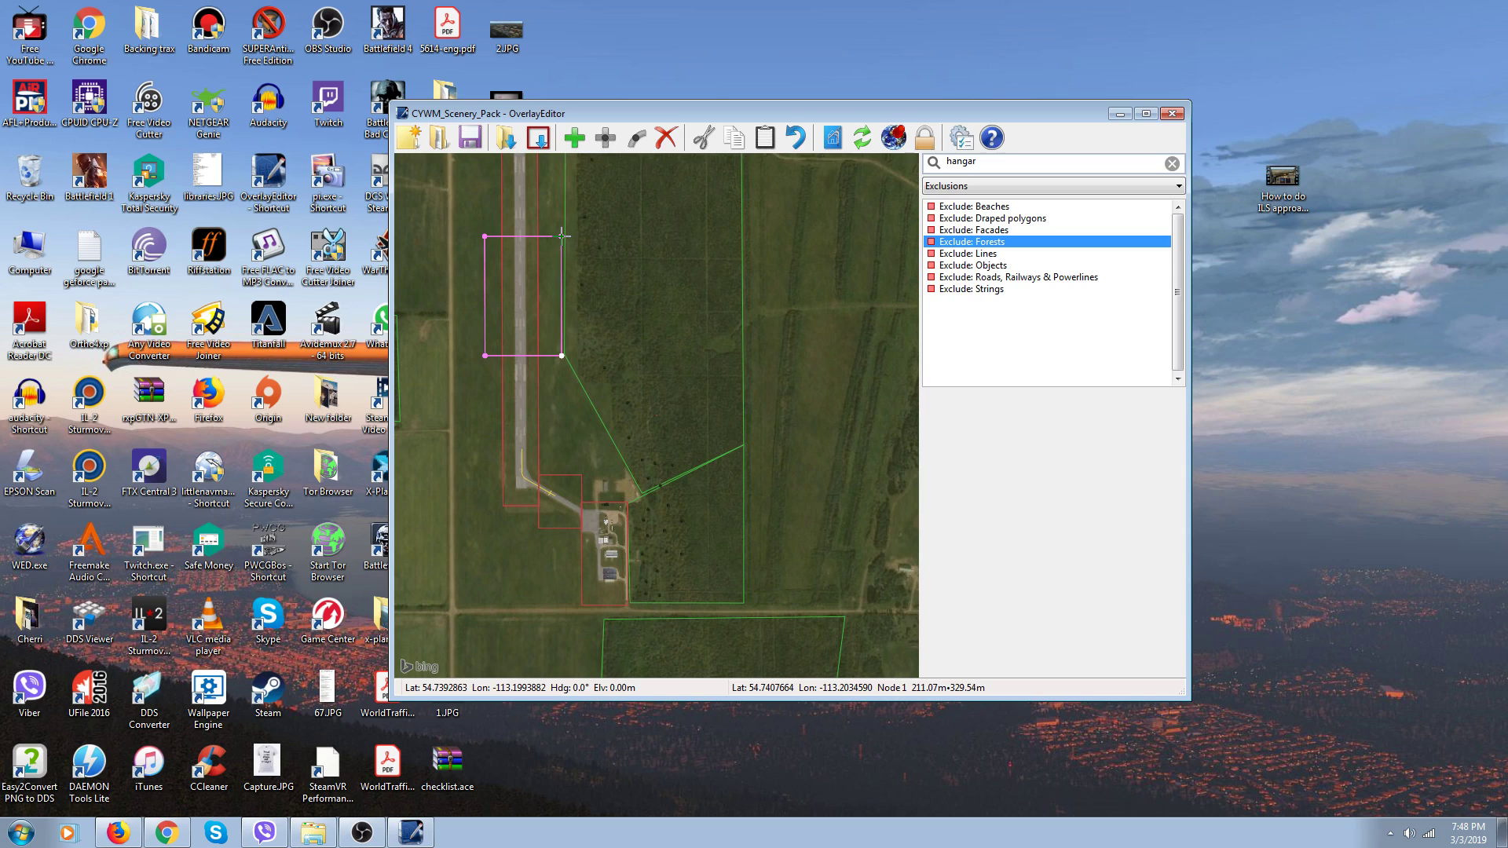
pyautogui.moveTo(561, 236); pyautogui.dragTo(549, 274)
pyautogui.click(648, 322)
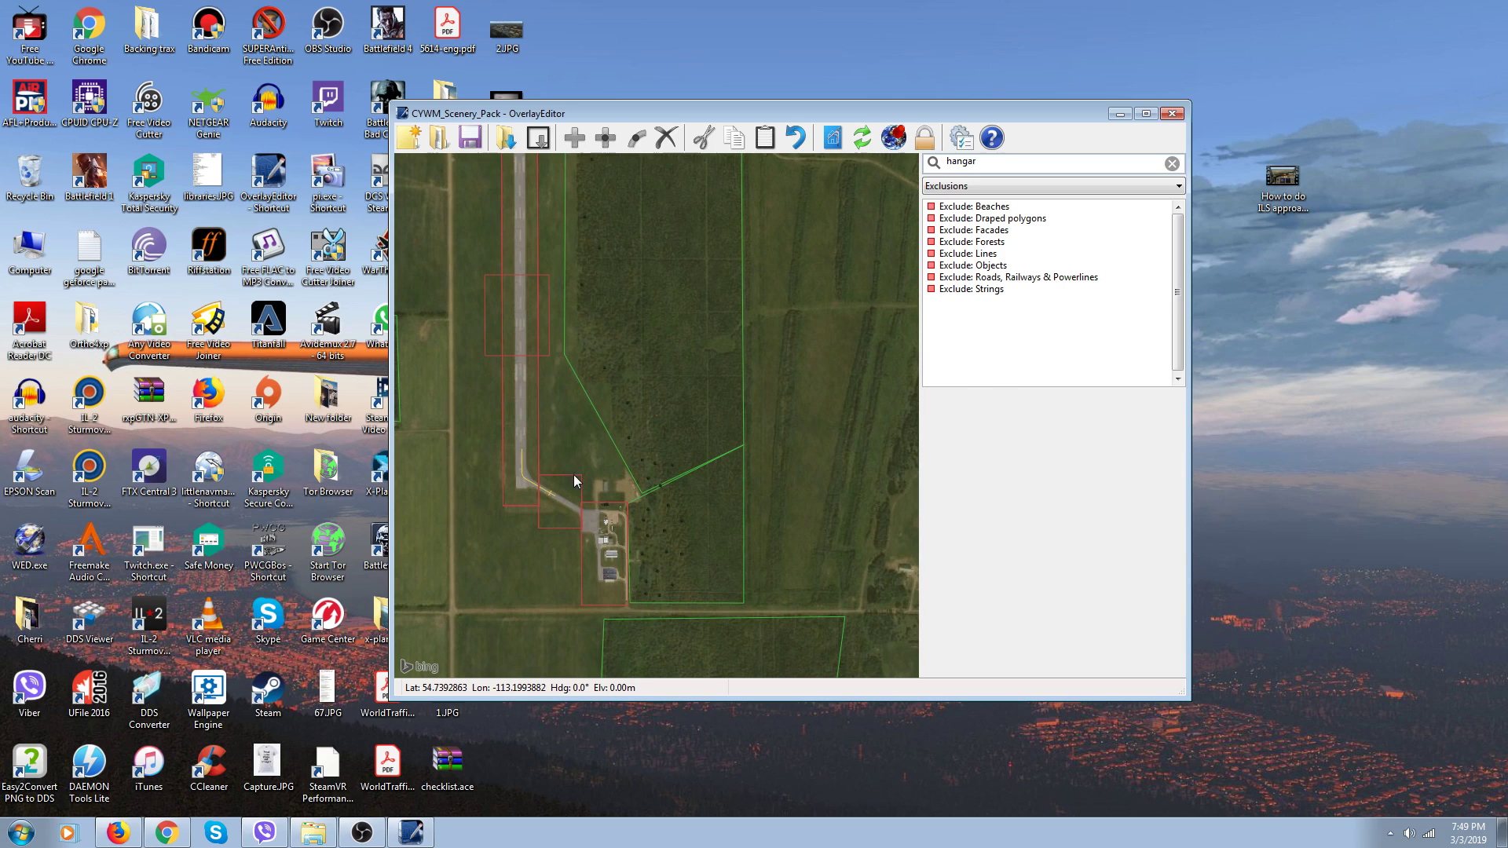
# Add a second Exclude: Forests zone and fit it around the airport buildings and apron, about 204 by 267 m
pyautogui.click(550, 344)
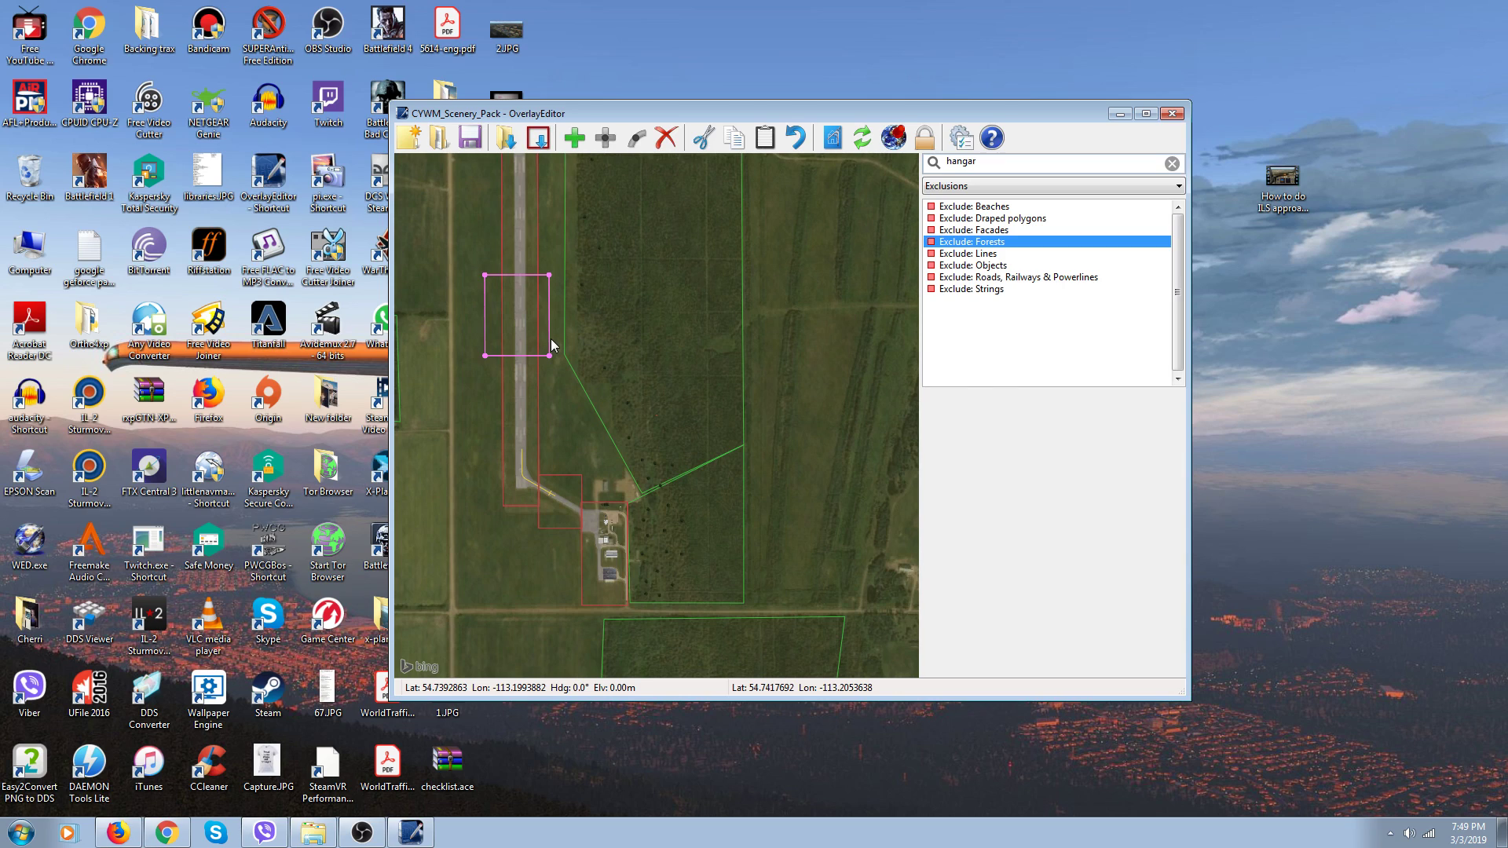
pyautogui.click(572, 144)
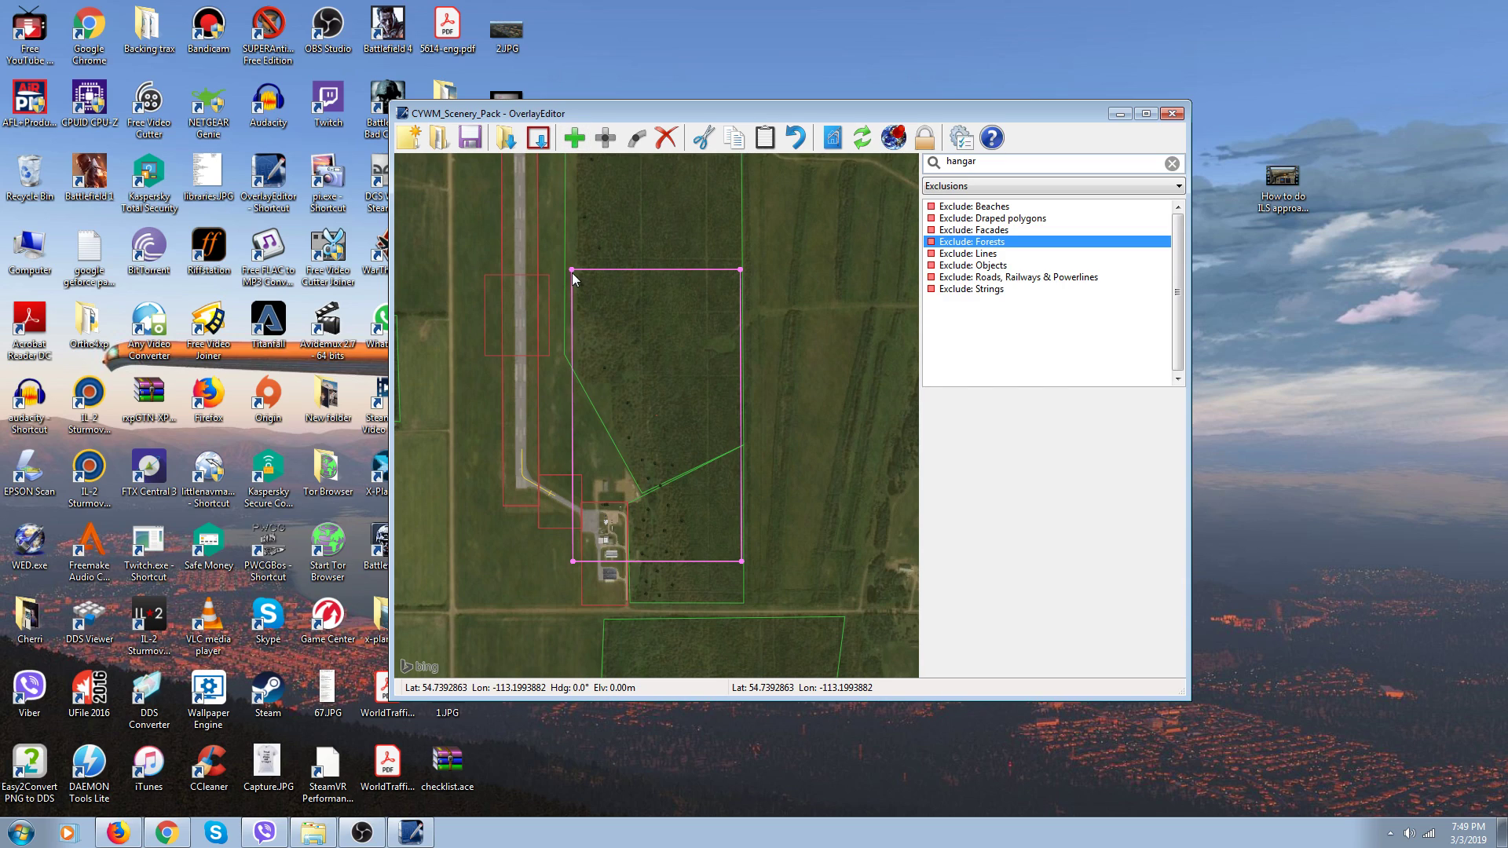
pyautogui.moveTo(572, 272); pyautogui.dragTo(576, 493)
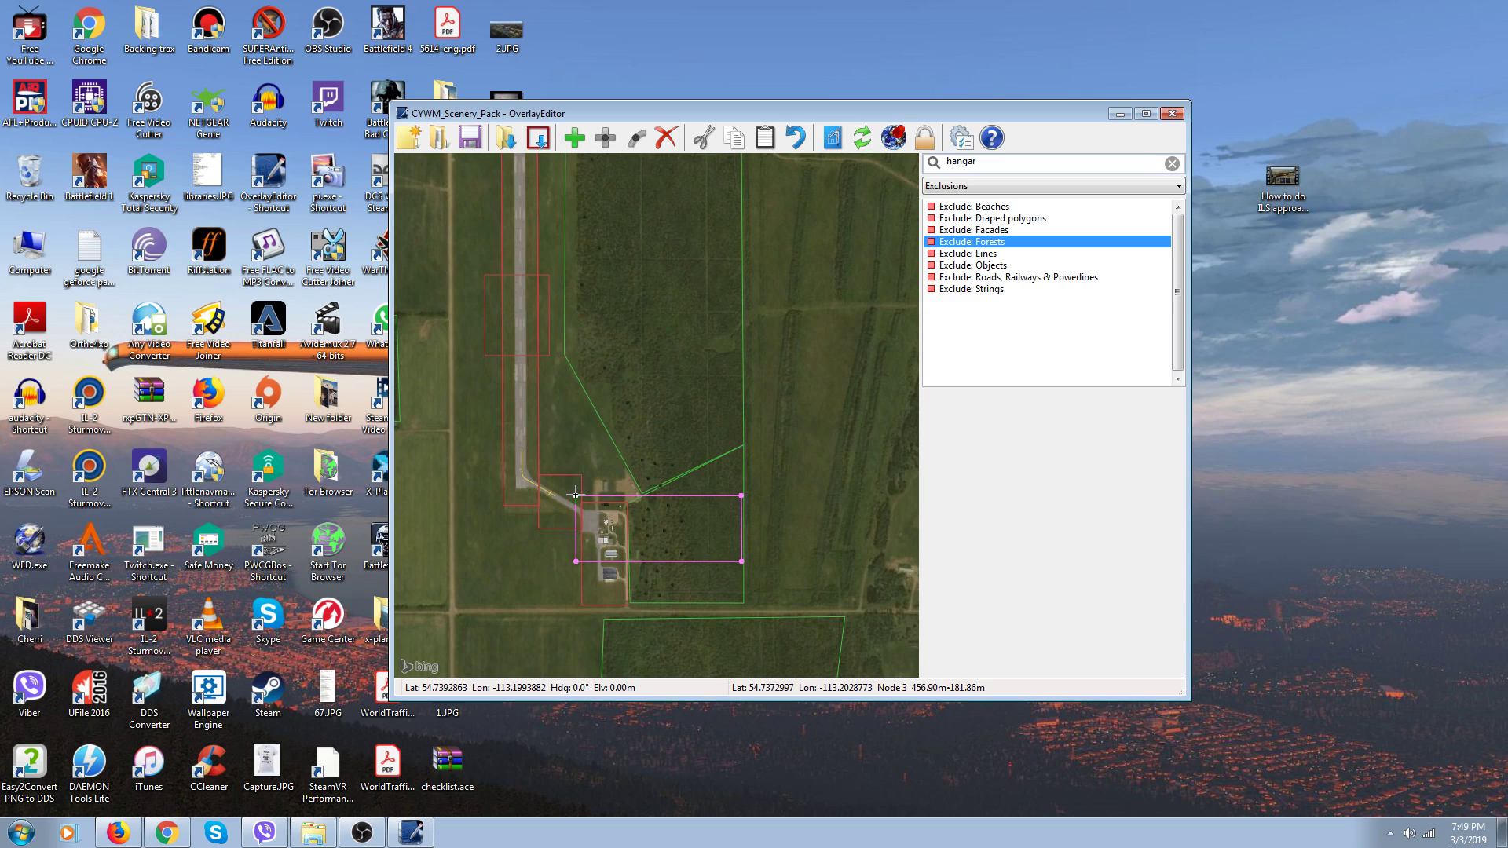
pyautogui.moveTo(576, 562); pyautogui.dragTo(571, 585)
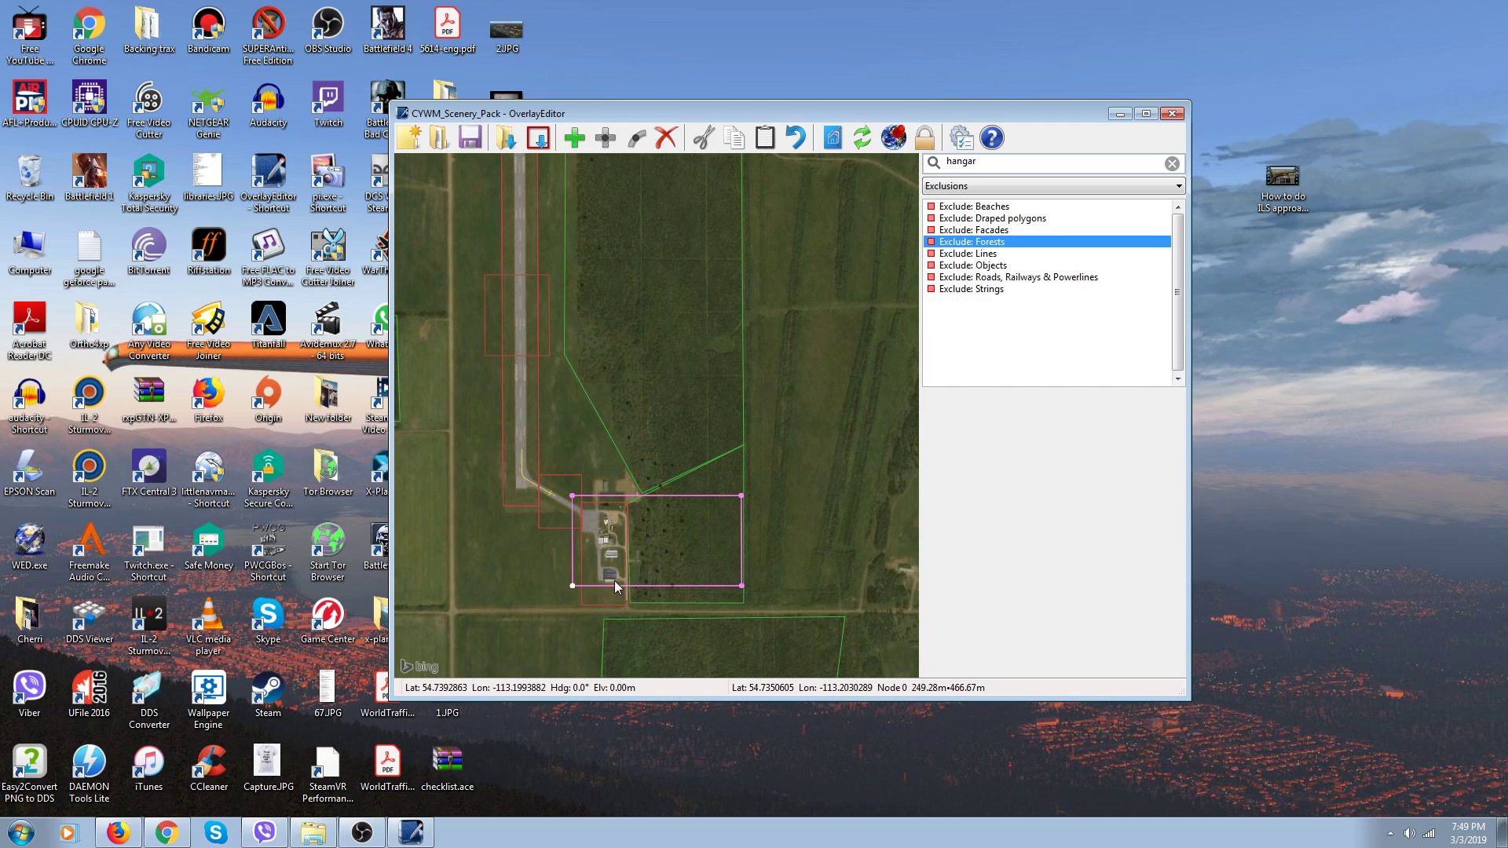
pyautogui.moveTo(739, 586); pyautogui.dragTo(646, 593)
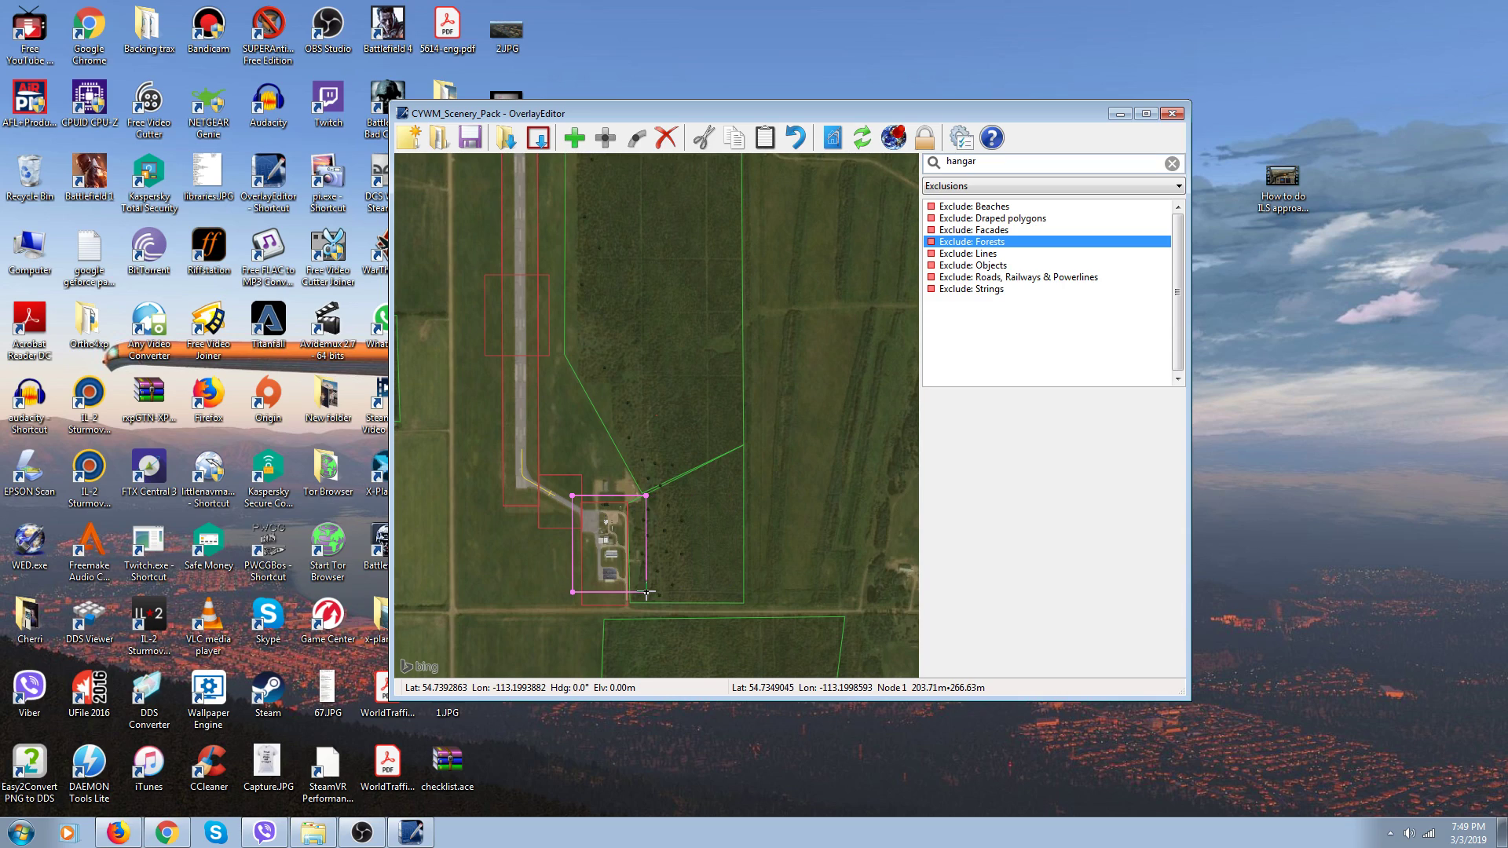
pyautogui.click(714, 564)
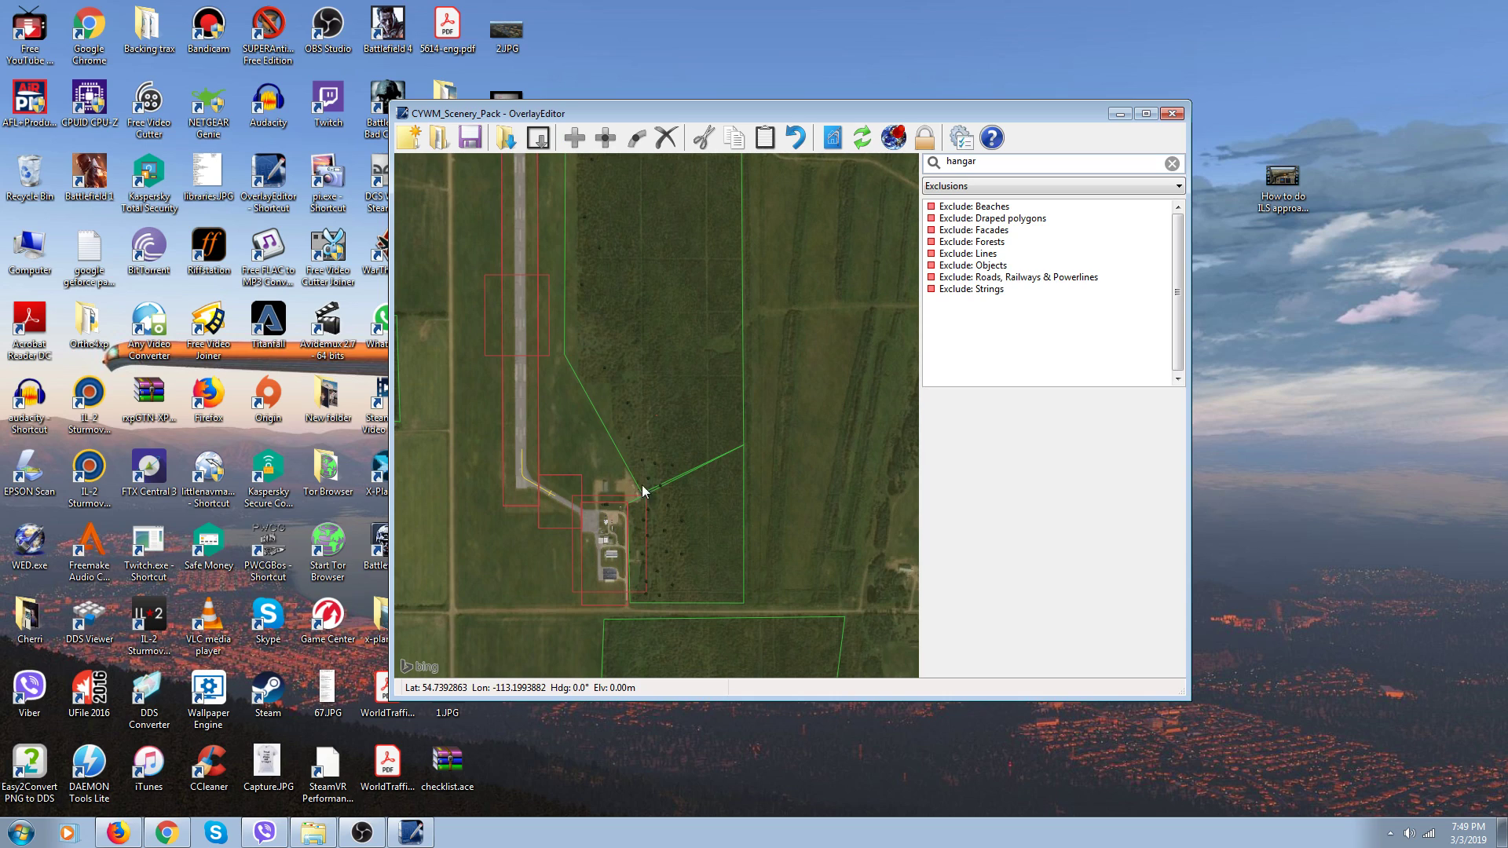
# Close the editor and save the changes to CYWM_Scenery_Pack
pyautogui.scroll(-1, 677, 408)
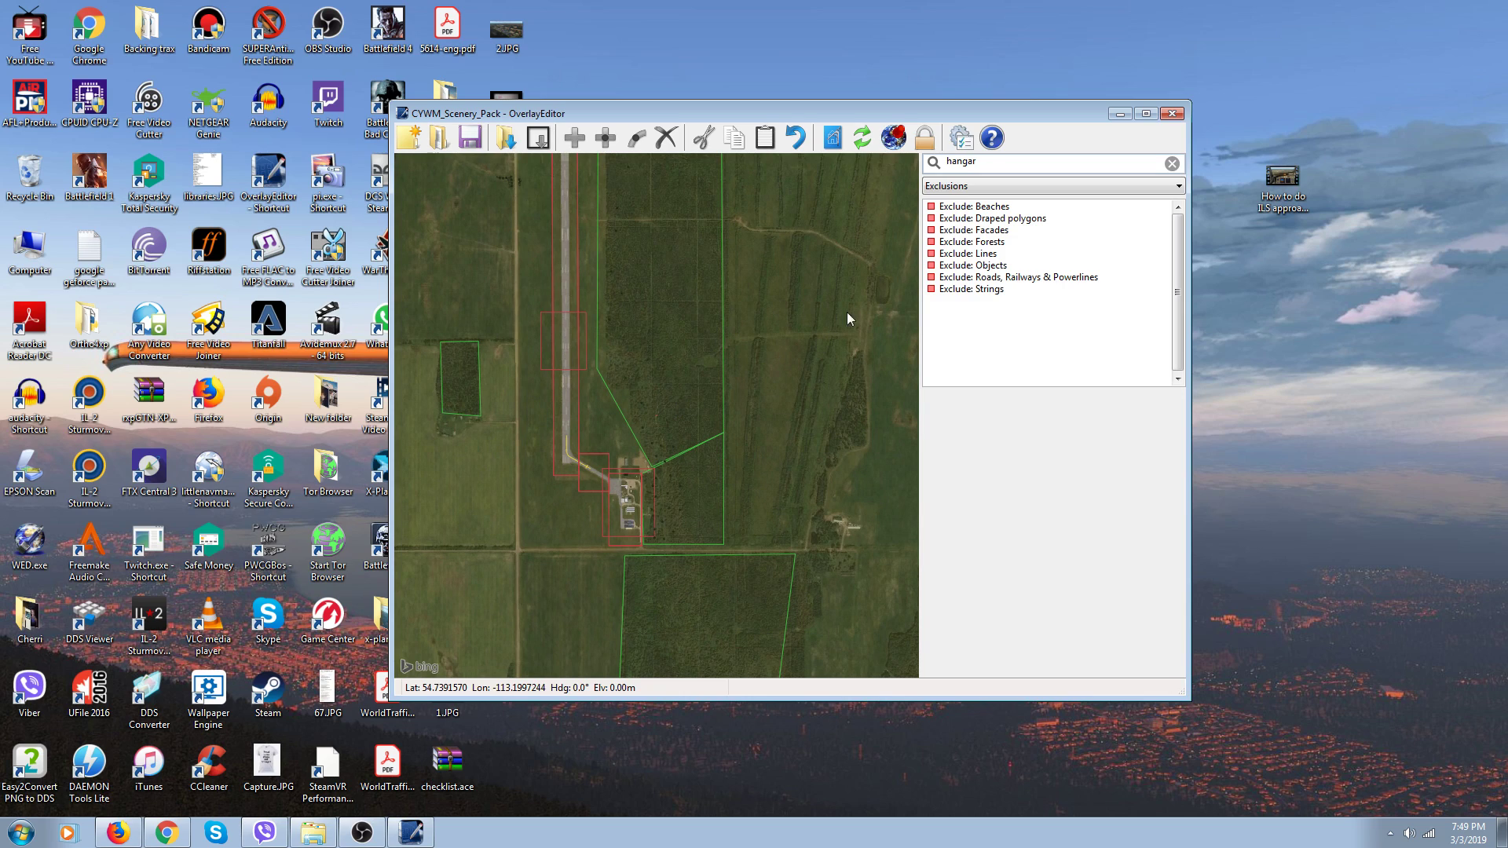
pyautogui.click(1173, 114)
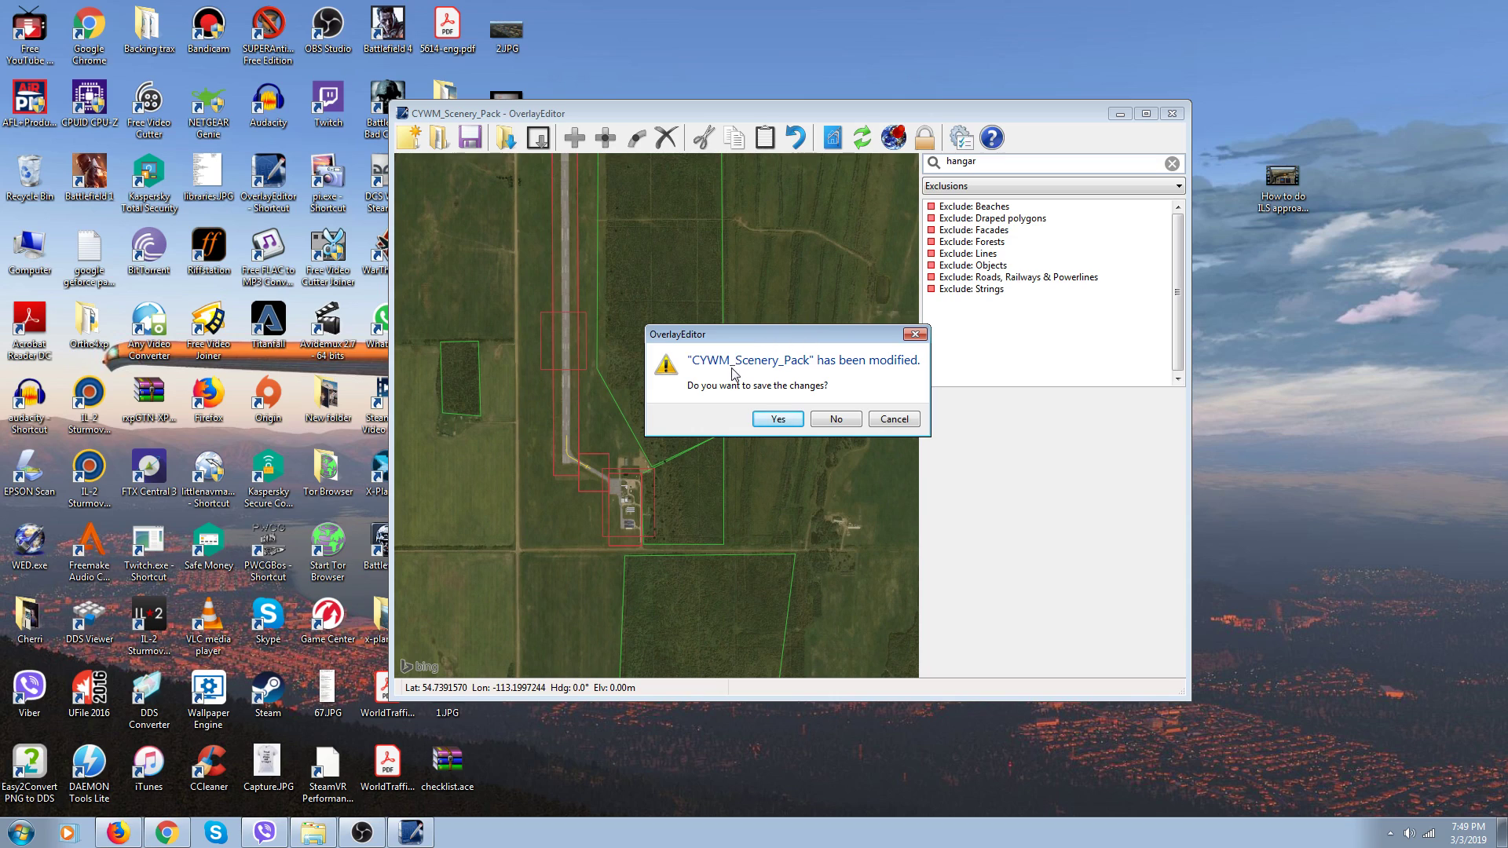
pyautogui.click(773, 418)
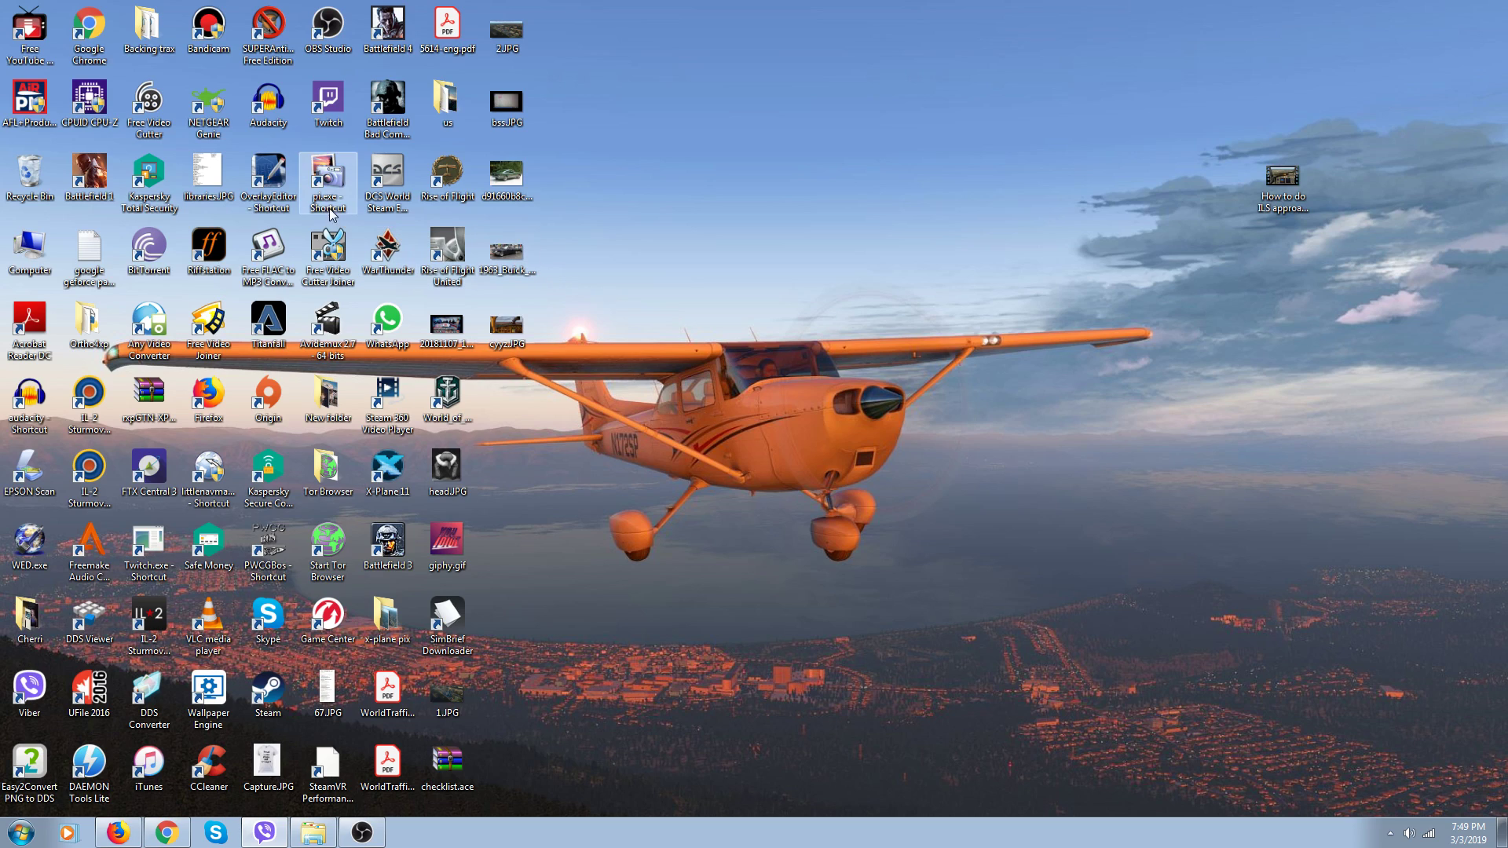
# Relaunch OverlayEditor and open the CYWM_Scenery_Pack scenery package
pyautogui.doubleClick(271, 178)
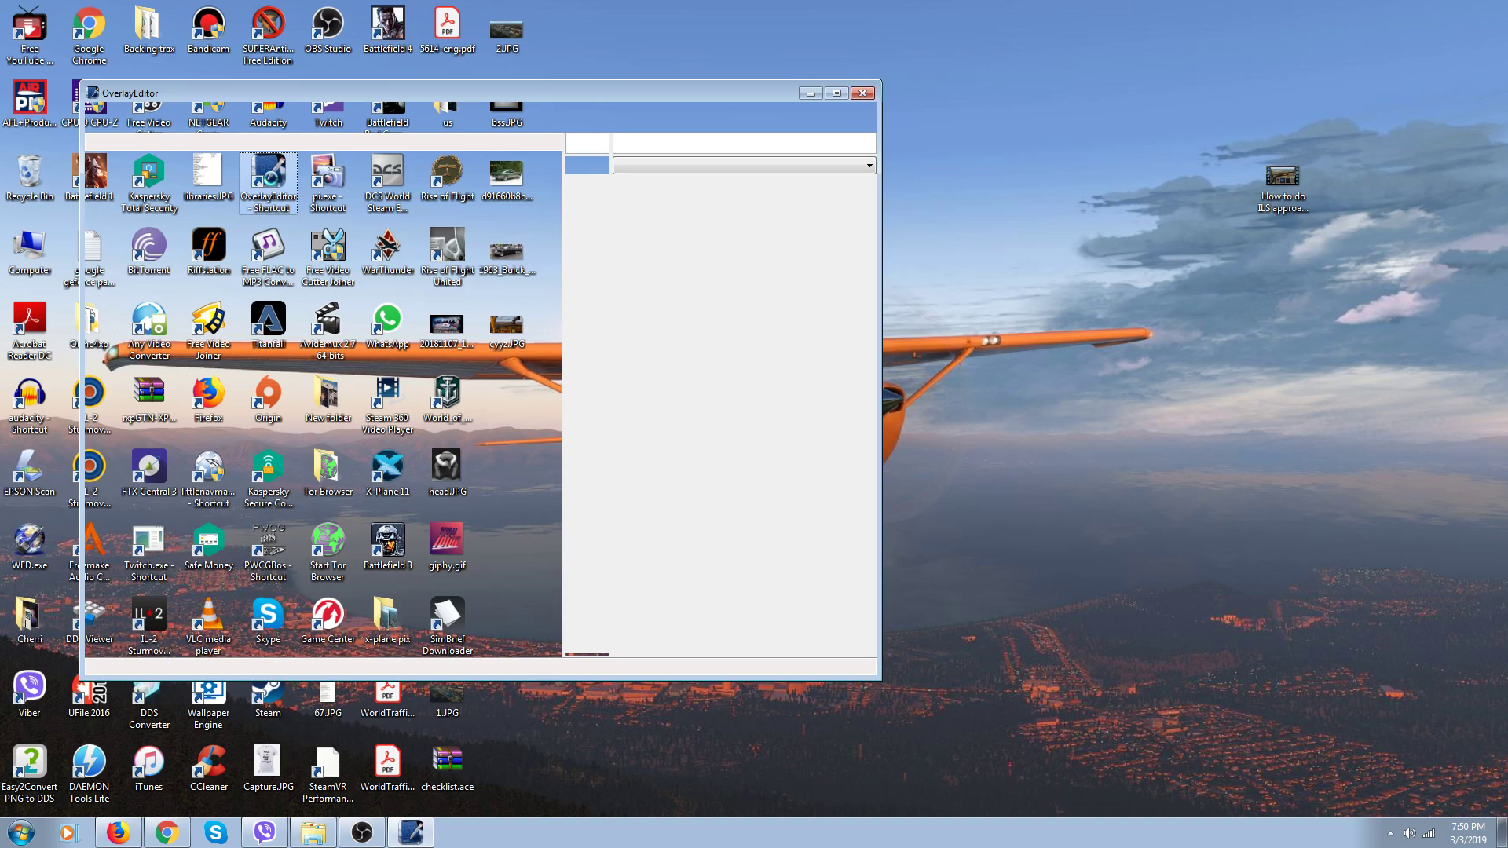
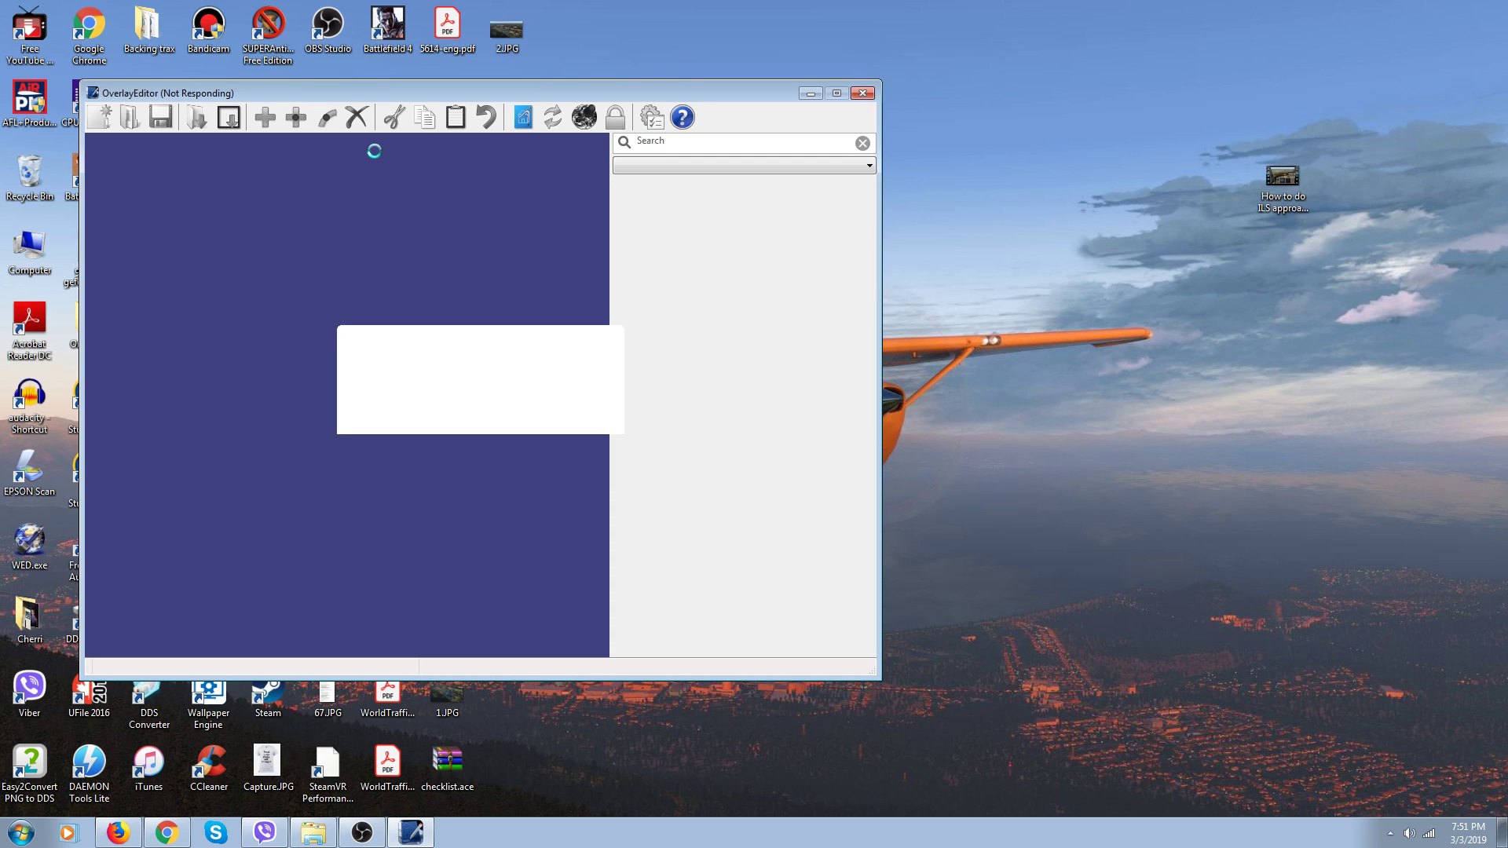
pyautogui.moveTo(479, 88); pyautogui.dragTo(689, 107)
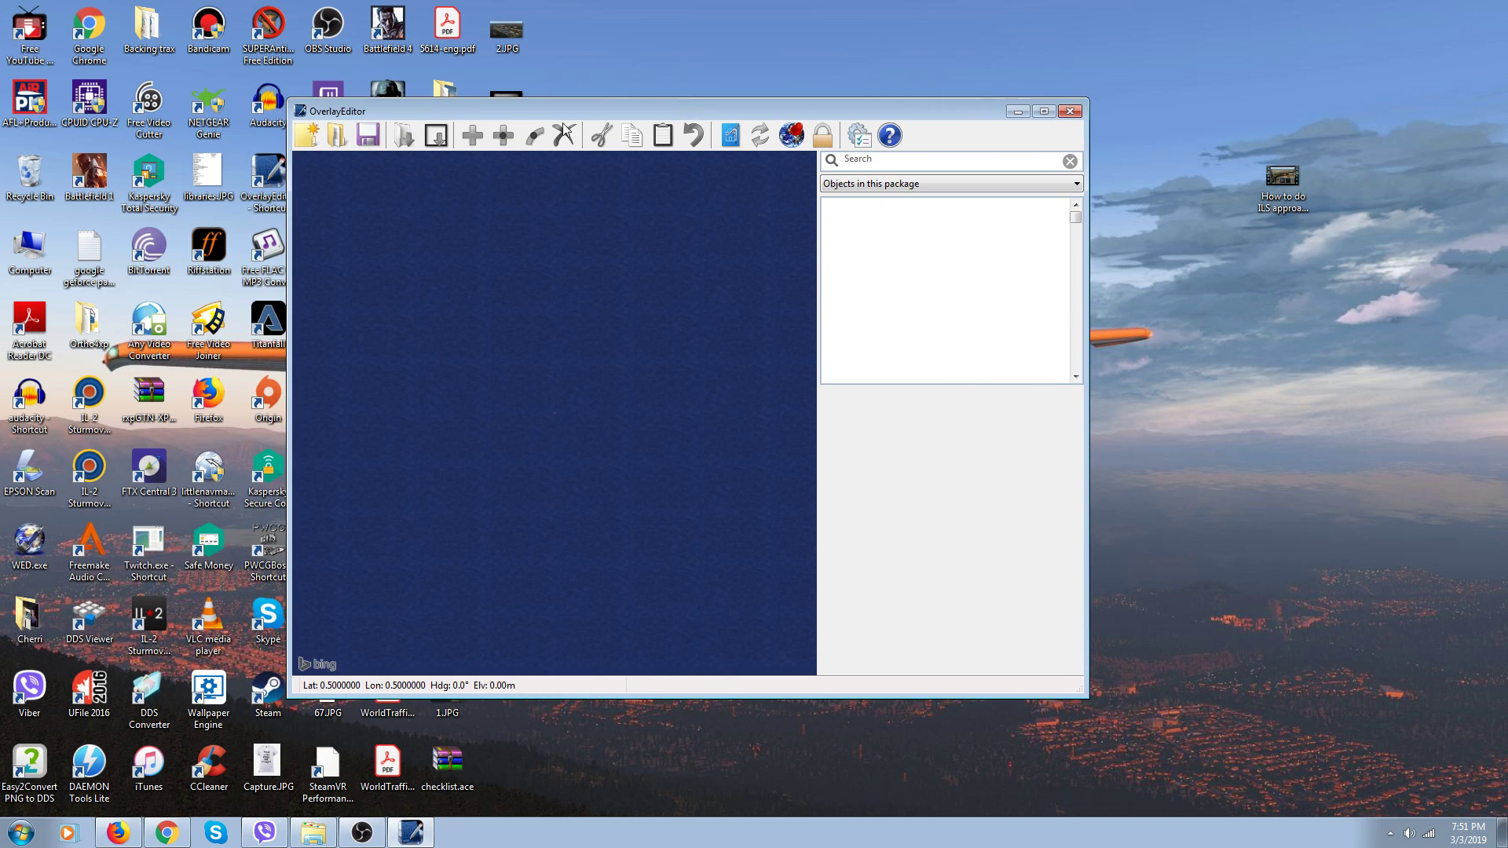
pyautogui.click(338, 136)
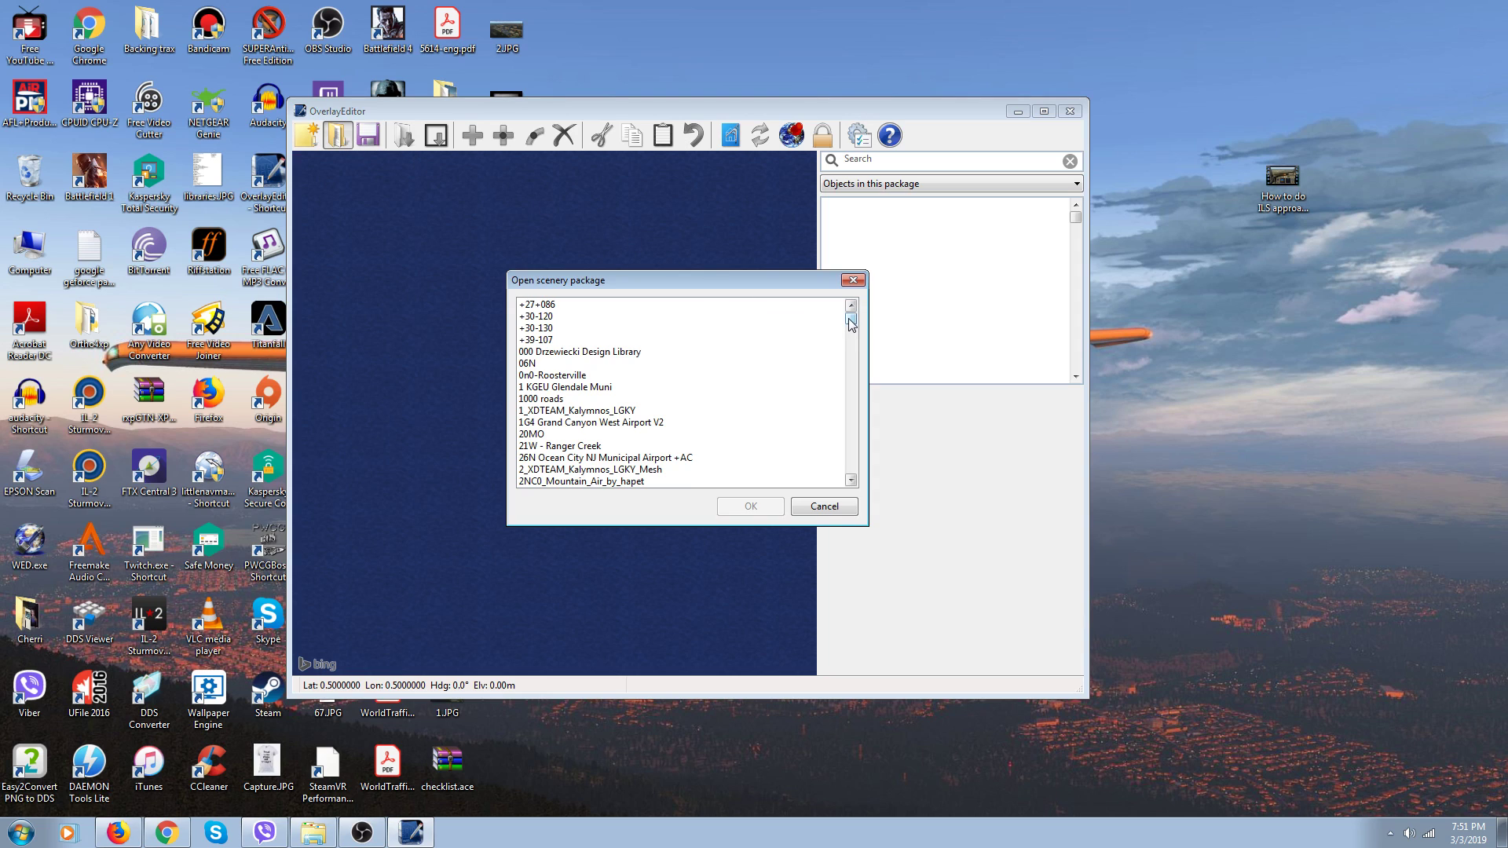
pyautogui.moveTo(848, 318); pyautogui.dragTo(851, 346)
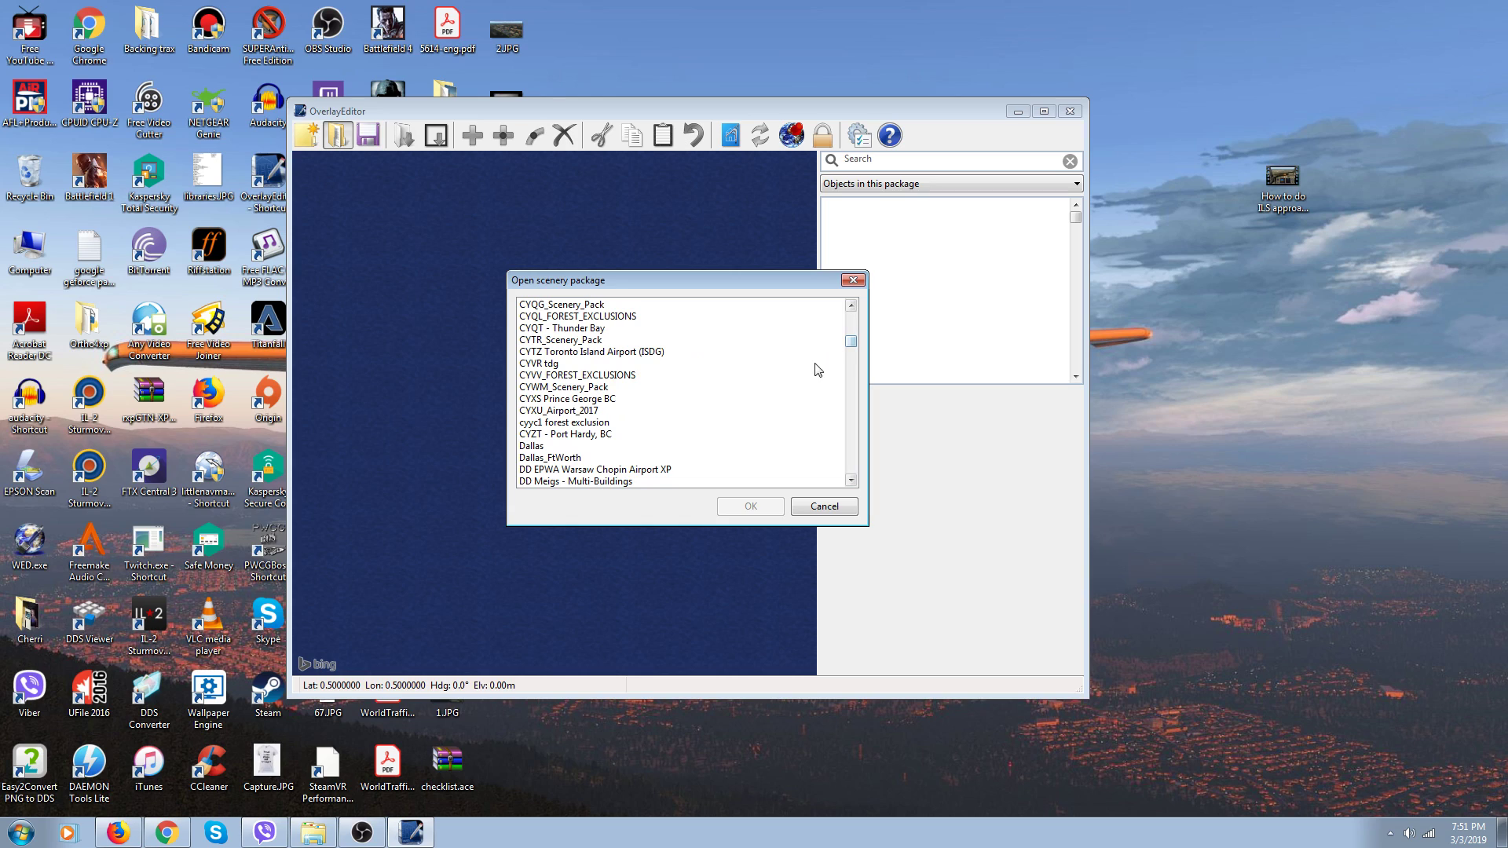
pyautogui.click(606, 388)
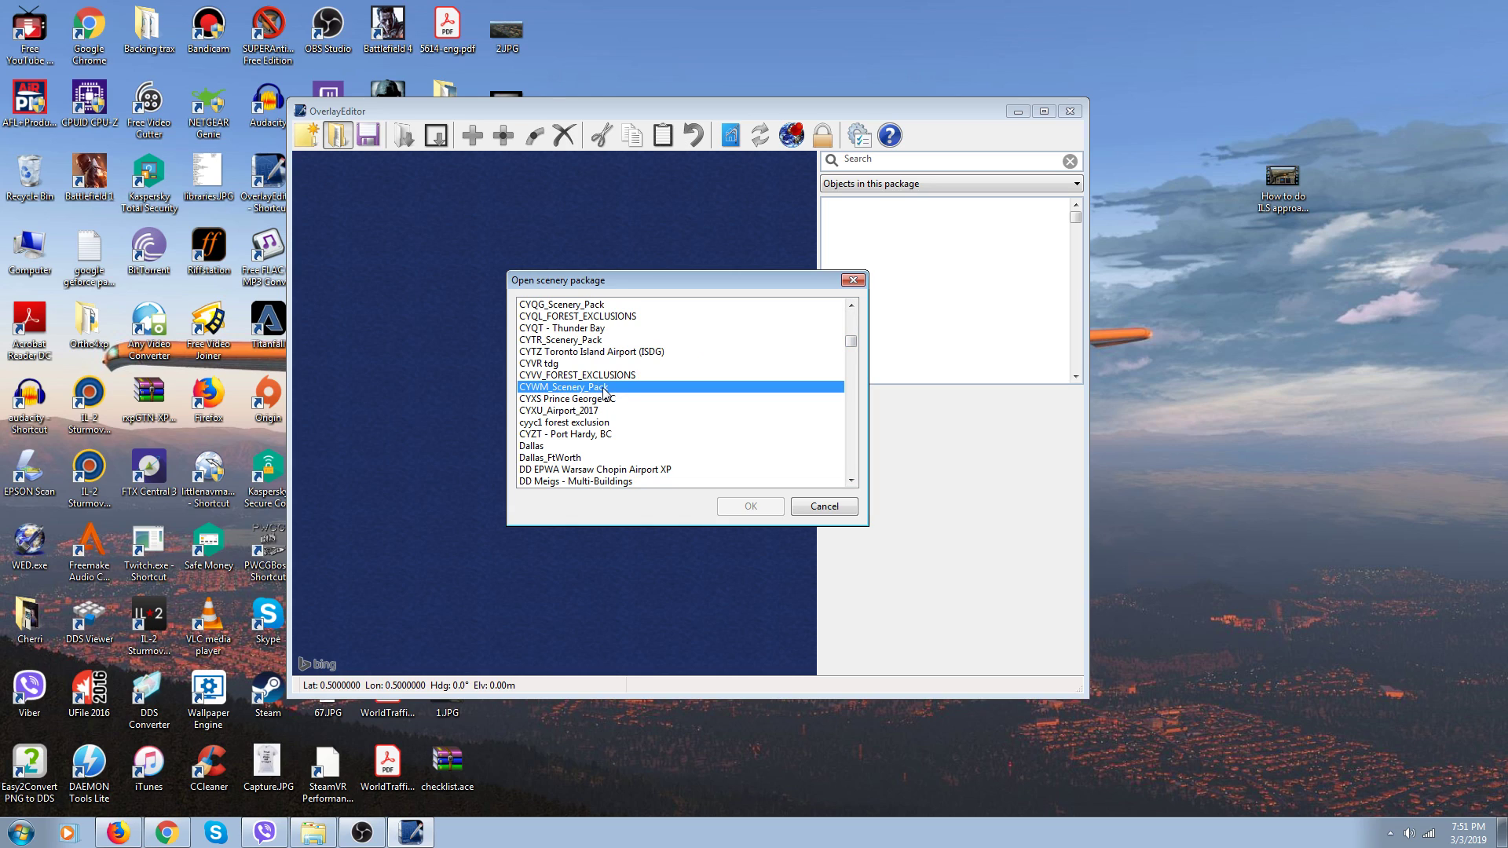
pyautogui.click(751, 508)
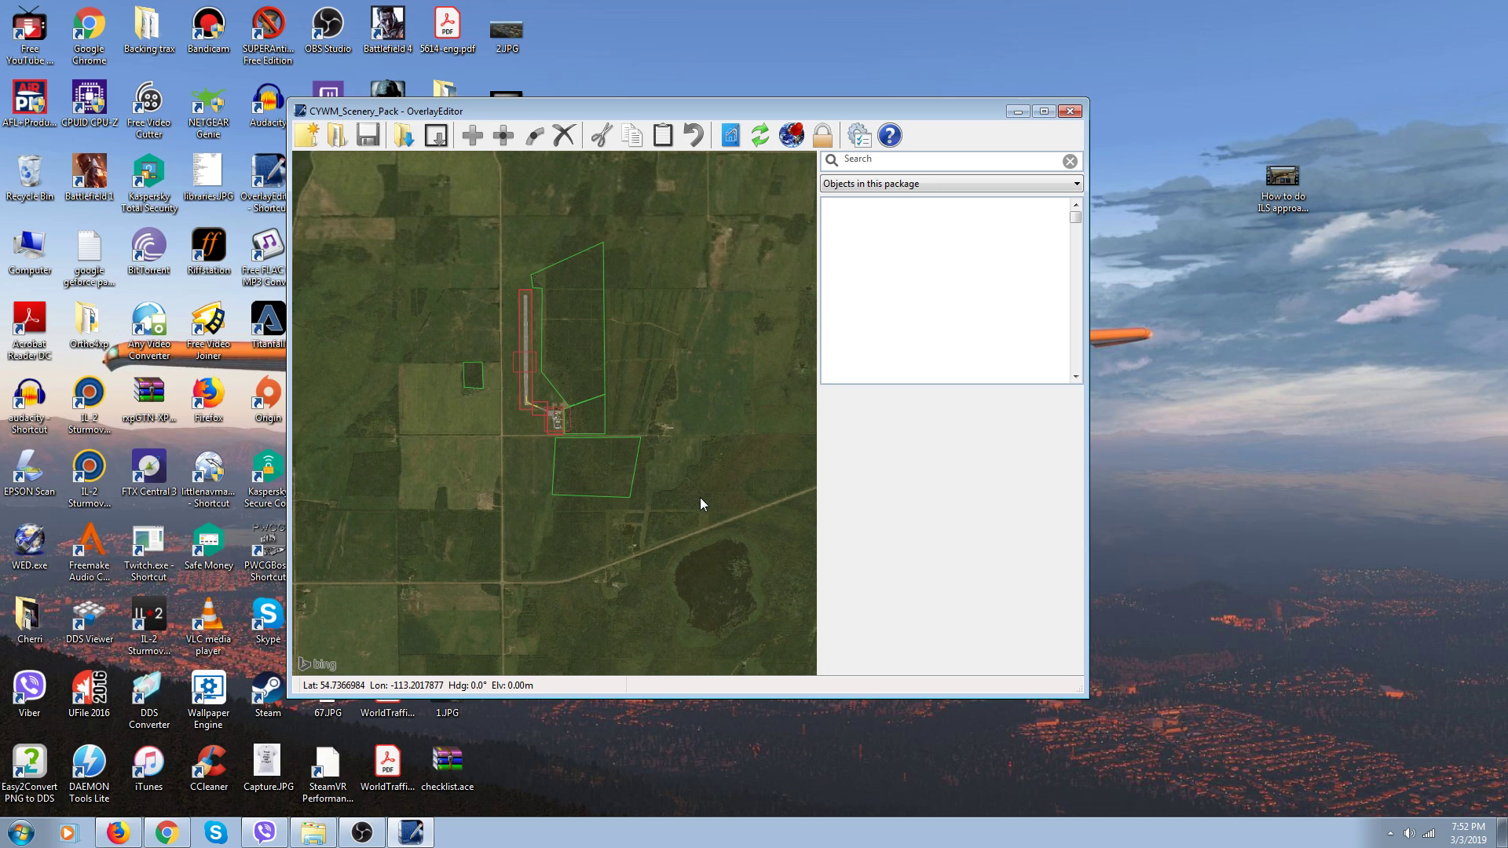
# Examine the reopened scenery around the airport buildings, including the placed hangar and the forest exclusion zones
pyautogui.press('pageup')
pyautogui.press('pageup')
pyautogui.press('pageup')
pyautogui.press('pageup')
pyautogui.press('pageup')
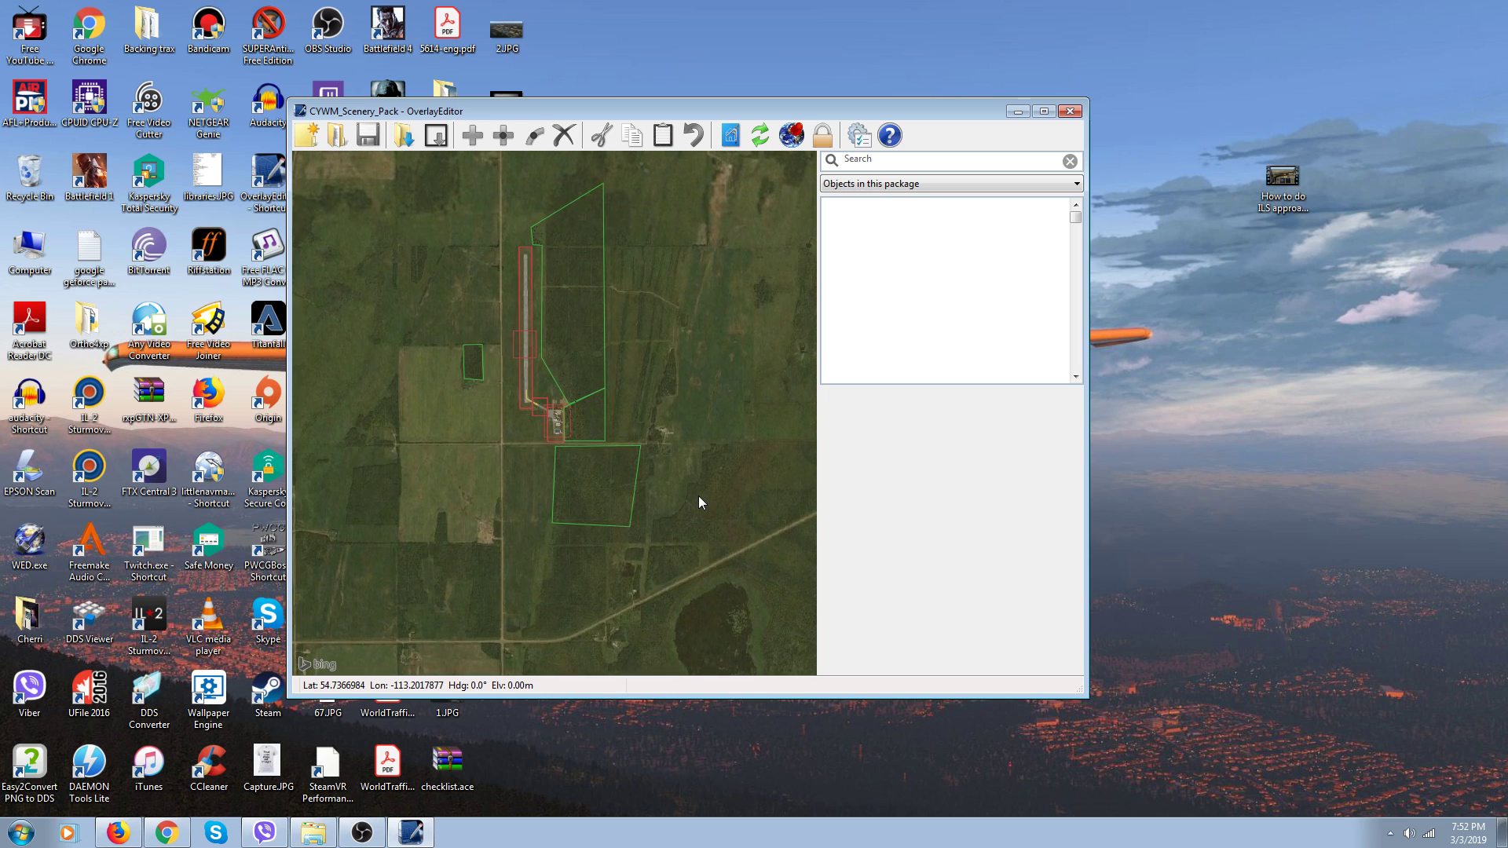
pyautogui.press('pageup')
pyautogui.press('pageup')
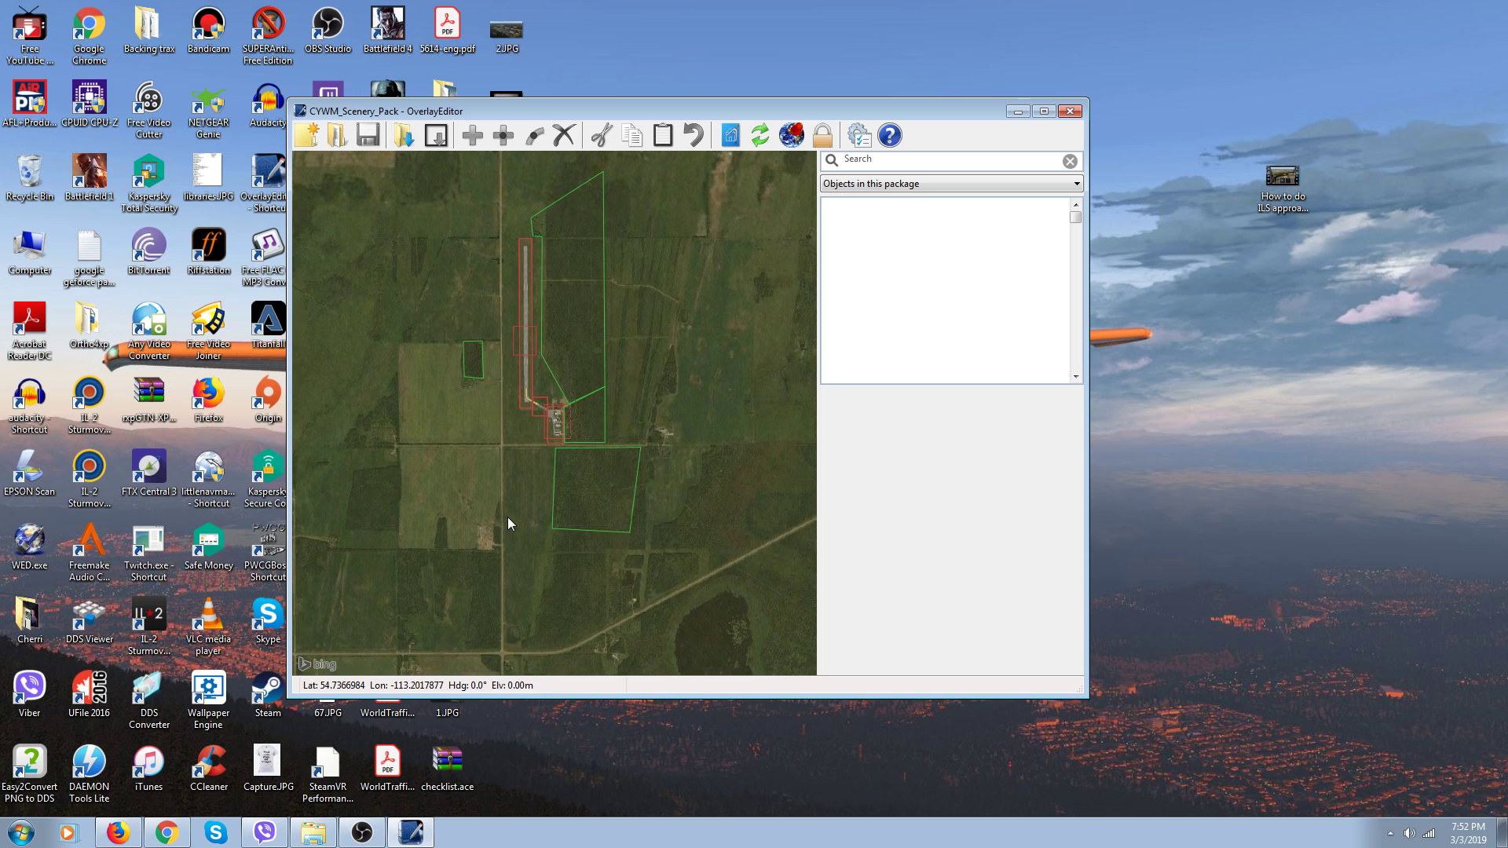
pyautogui.scroll(3, 508, 518)
pyautogui.scroll(3, 592, 371)
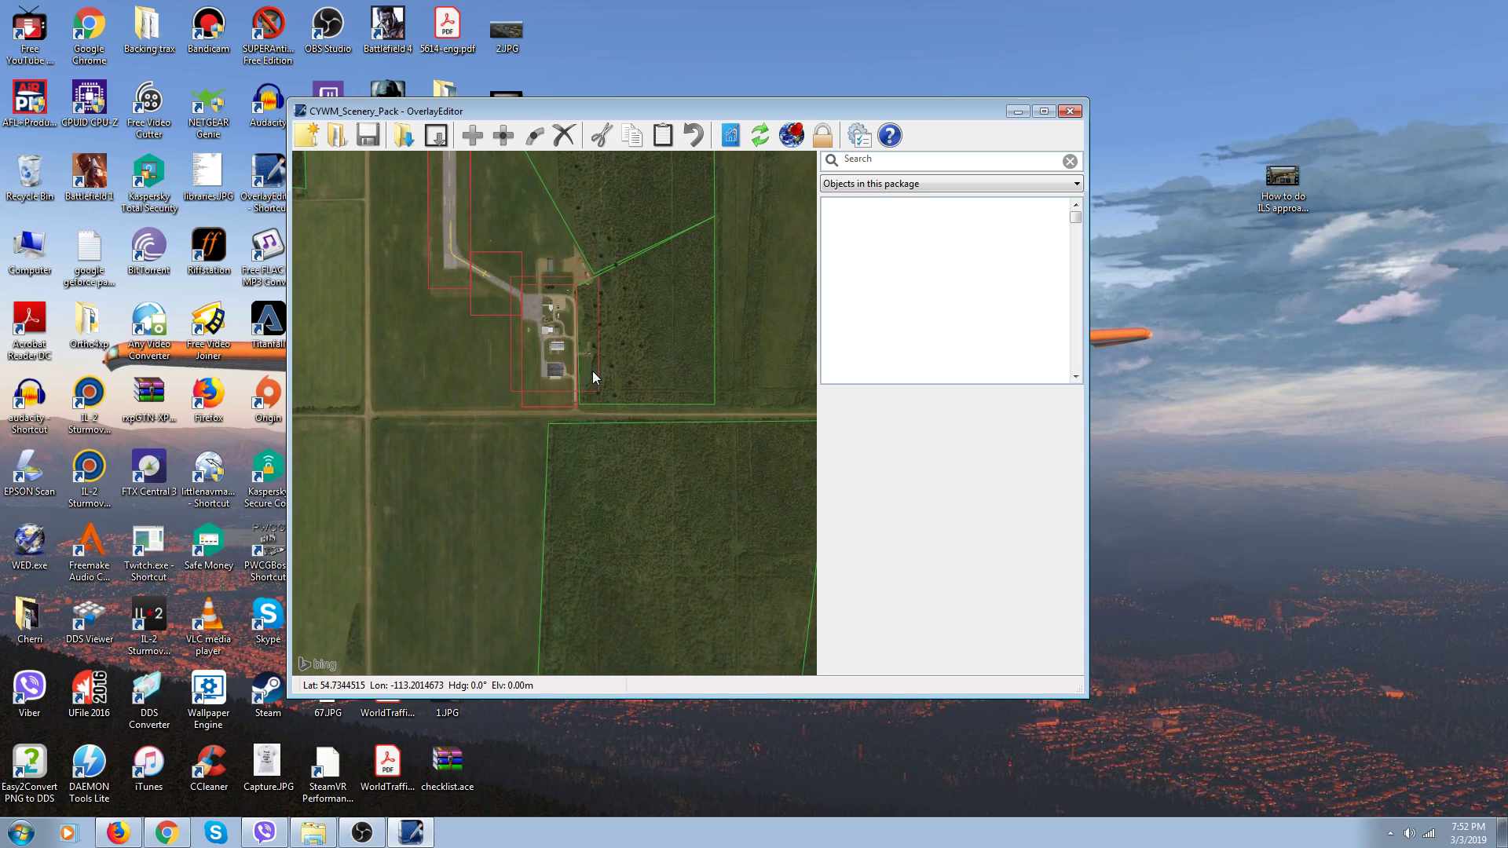
# Delete the MediumHangar covering the southernmost airport building
pyautogui.scroll(1, 592, 370)
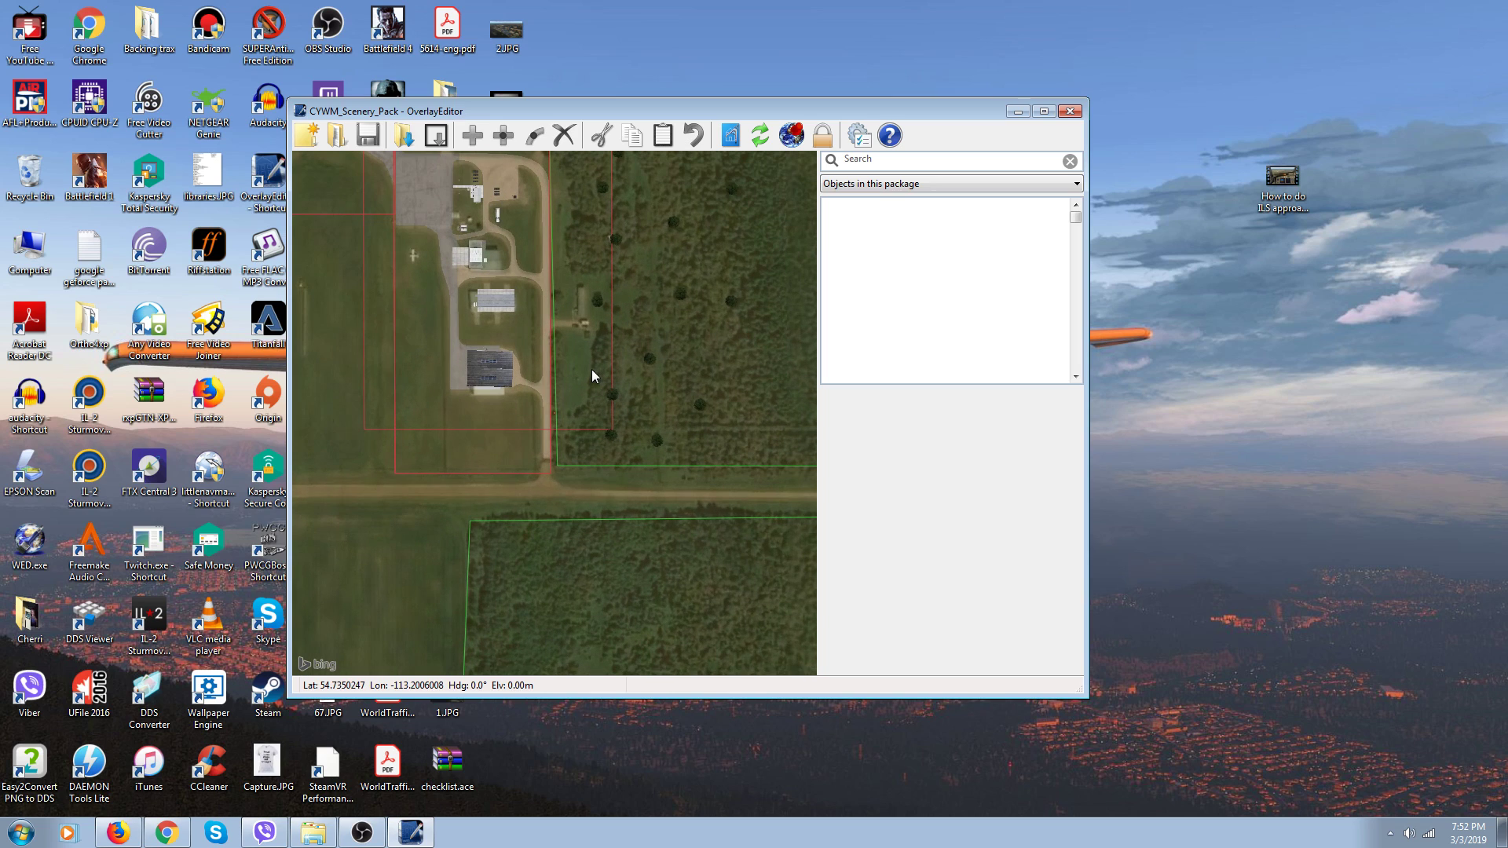
pyautogui.click(492, 365)
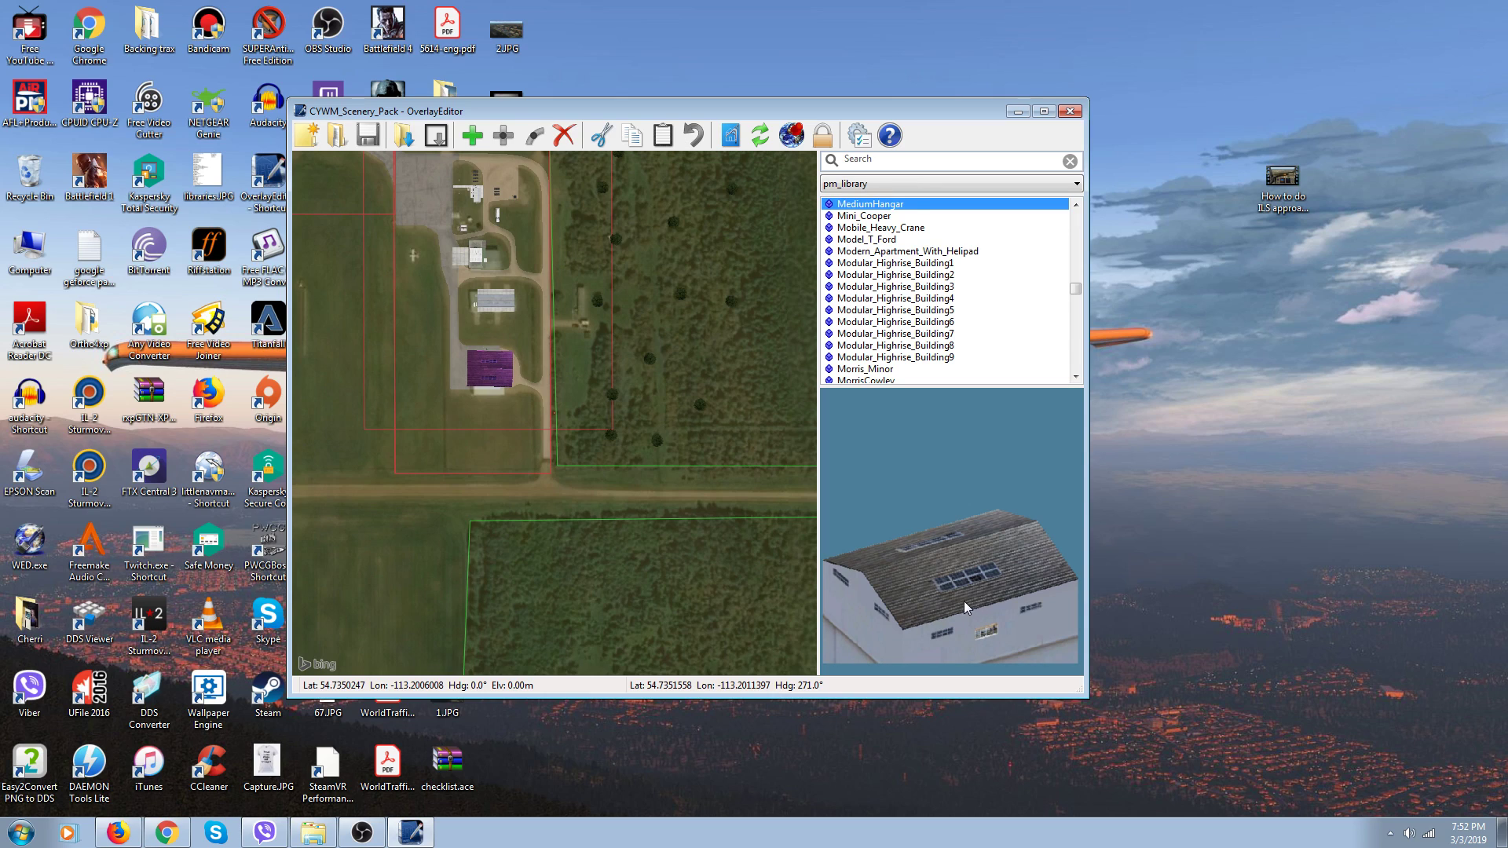
pyautogui.click(494, 415)
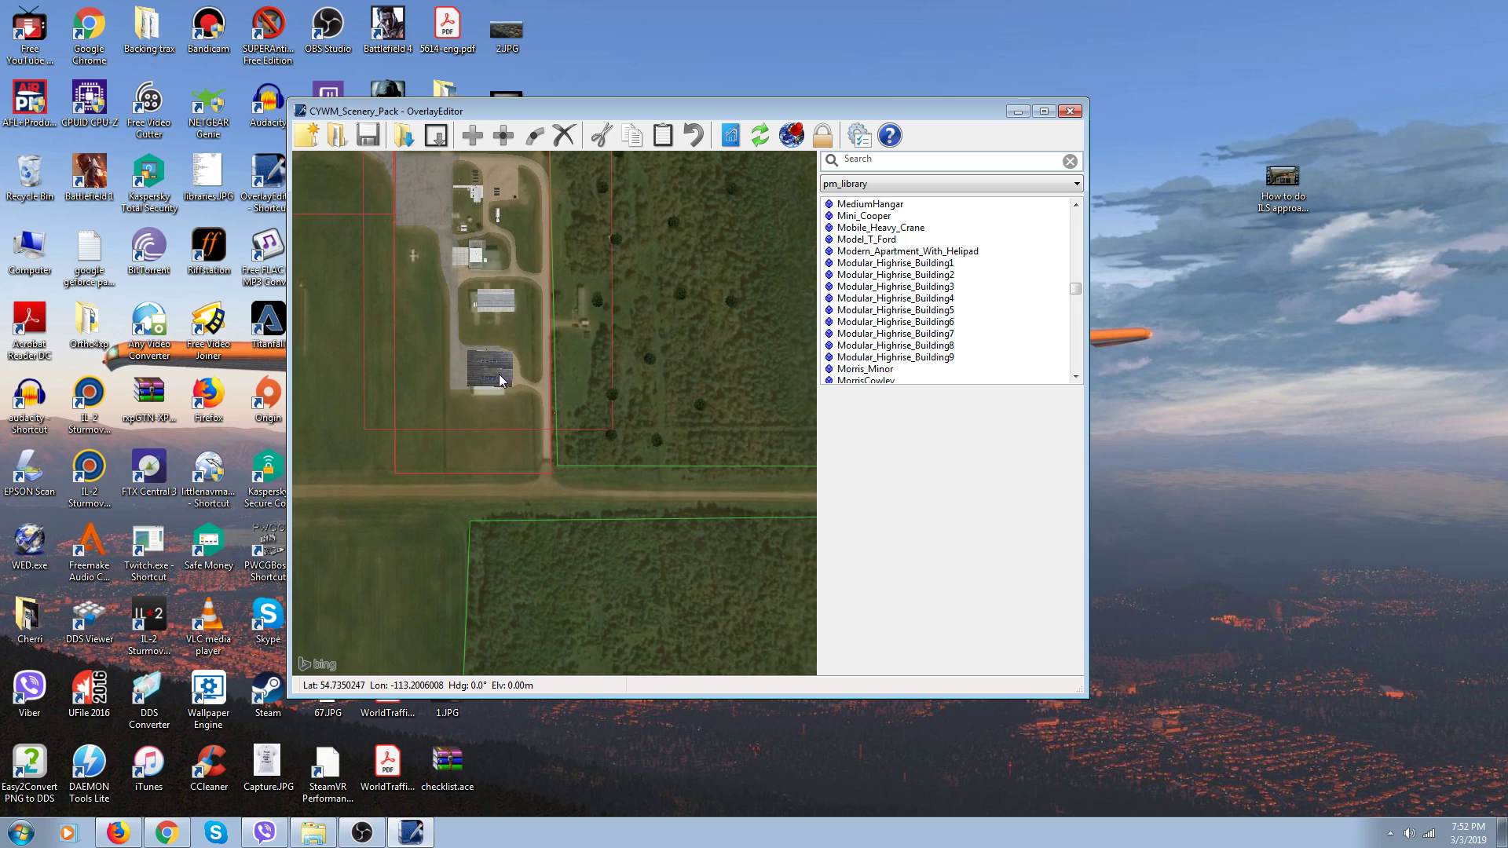
pyautogui.click(479, 376)
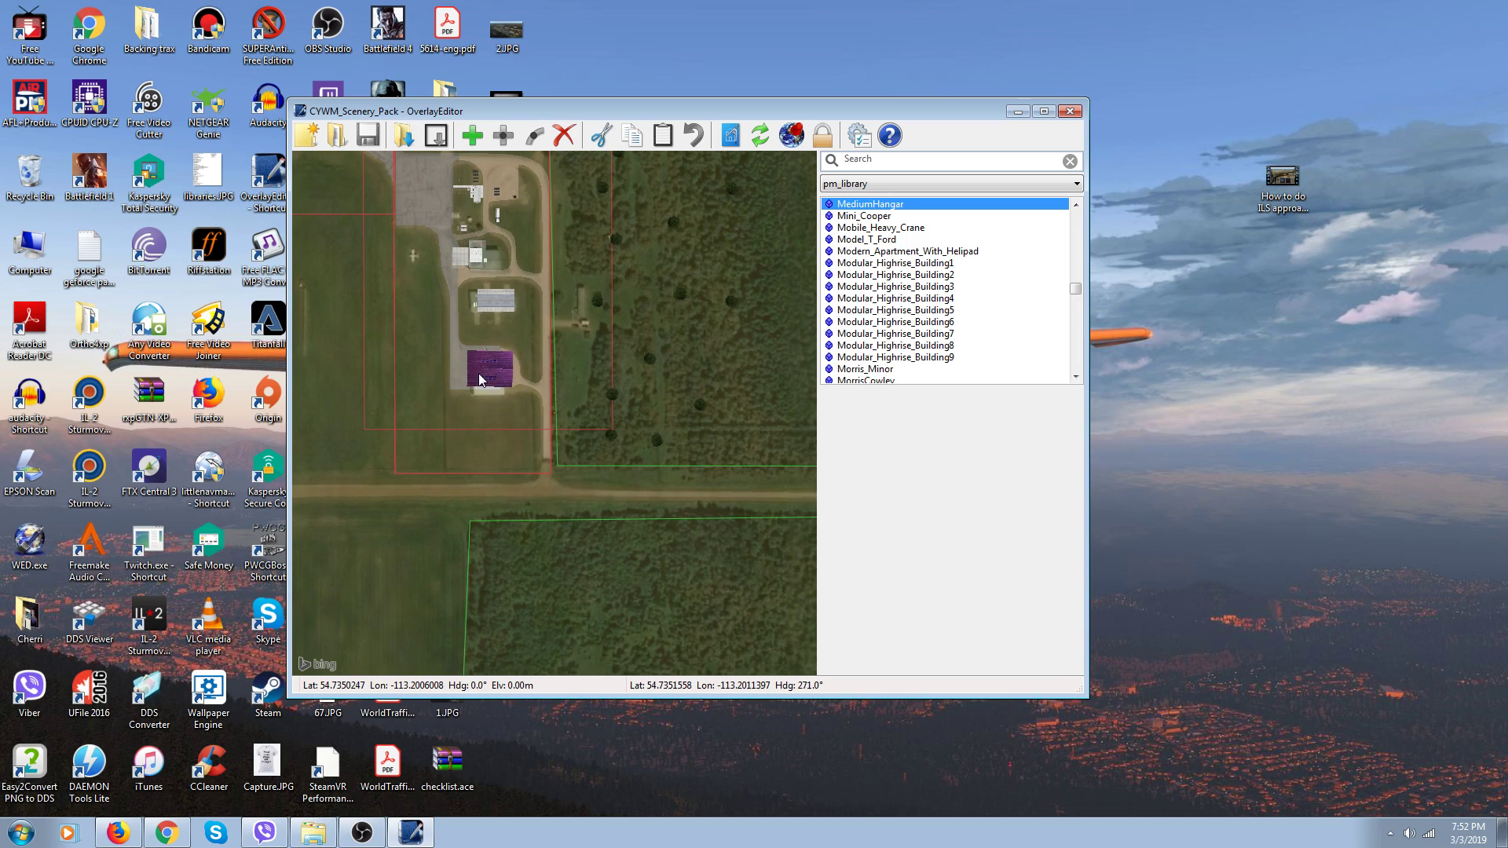
pyautogui.click(565, 142)
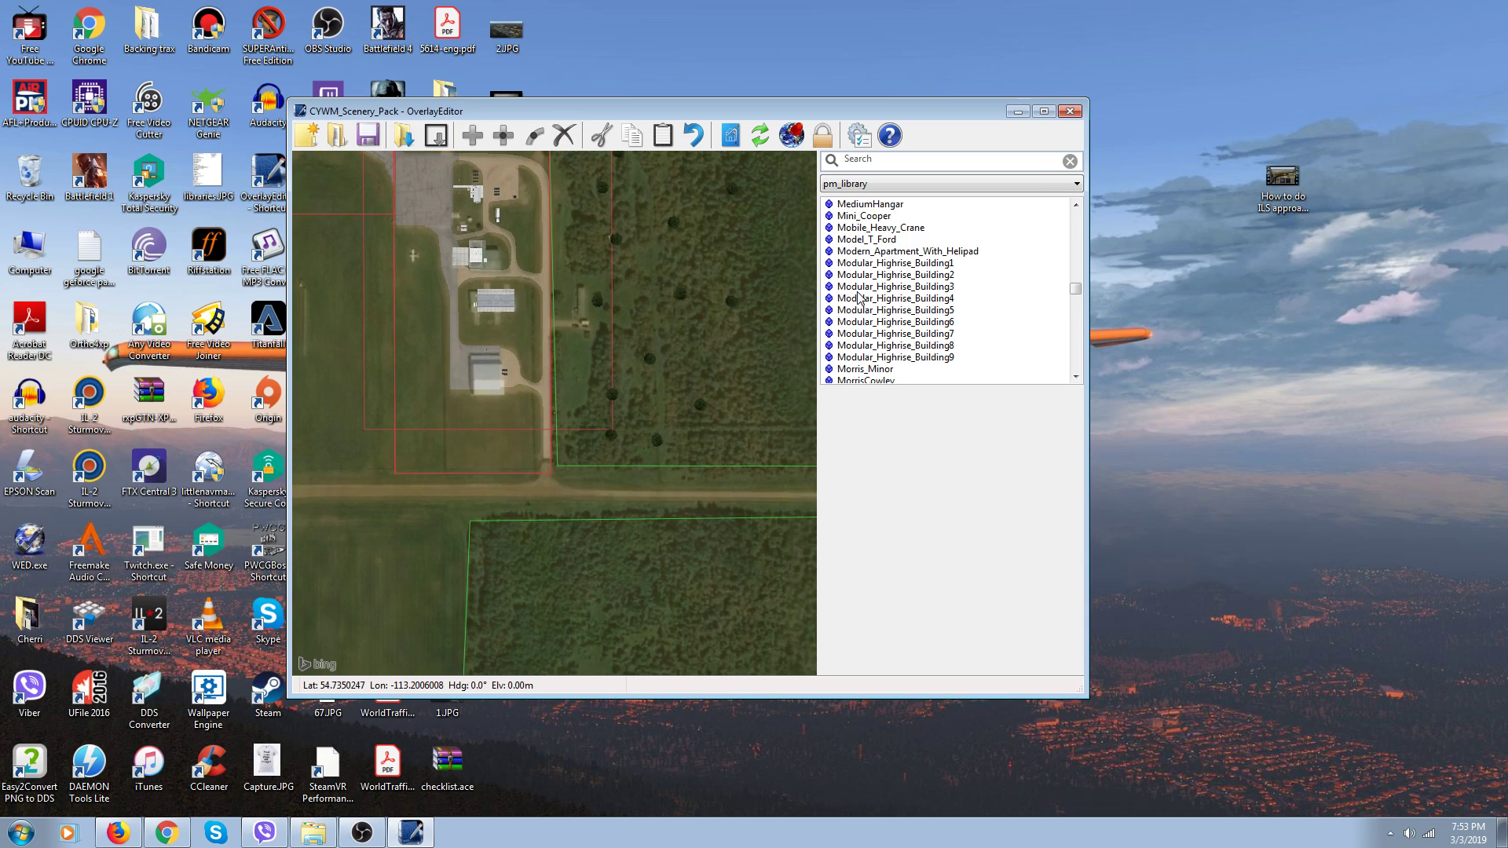
# Place a new pm_library MediumHangar and move it beside the access road east of the southernmost building
pyautogui.click(864, 205)
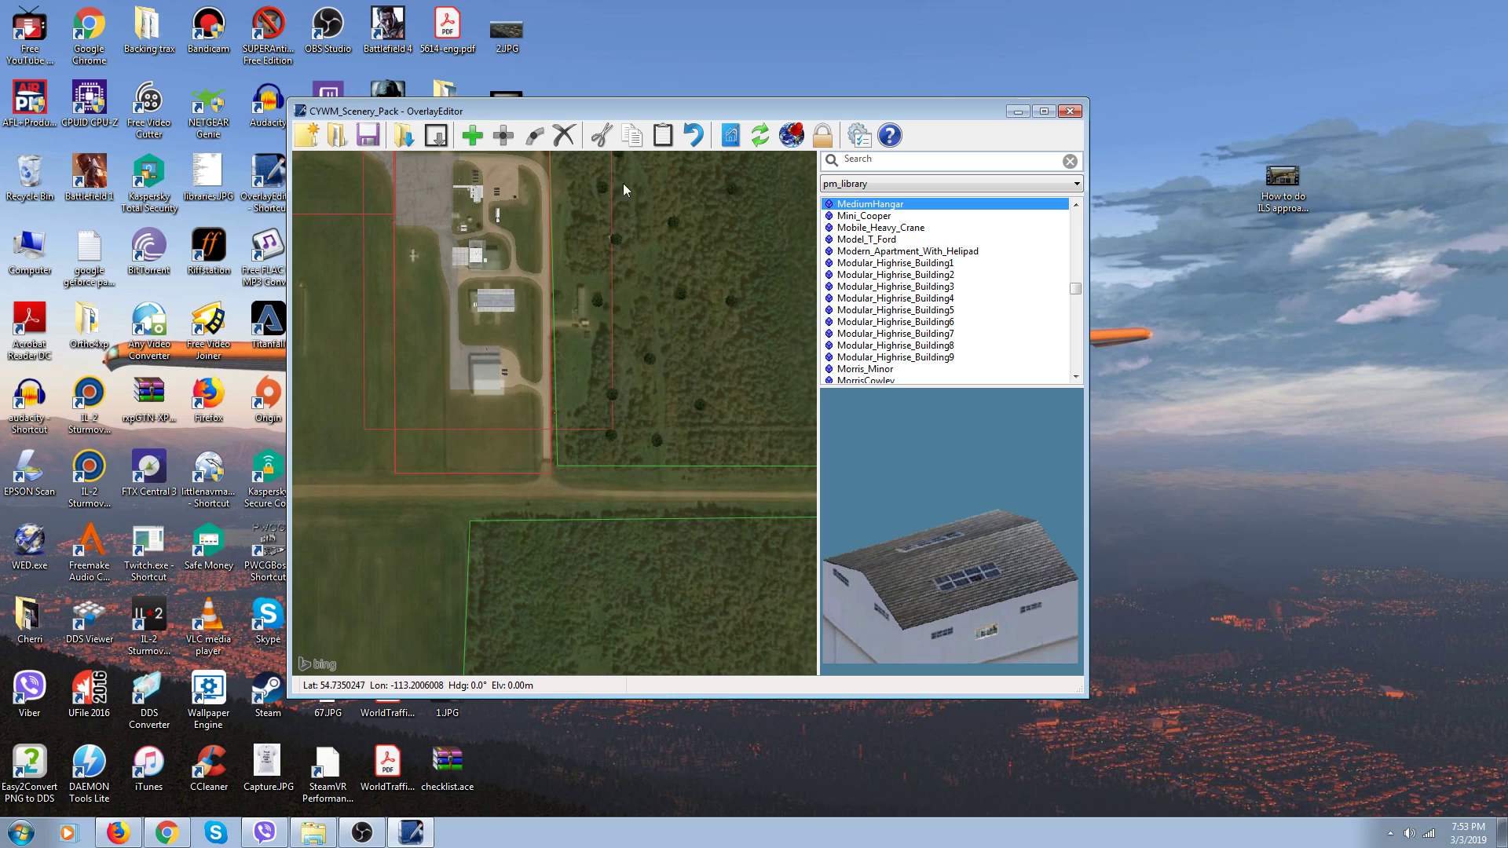
pyautogui.click(479, 143)
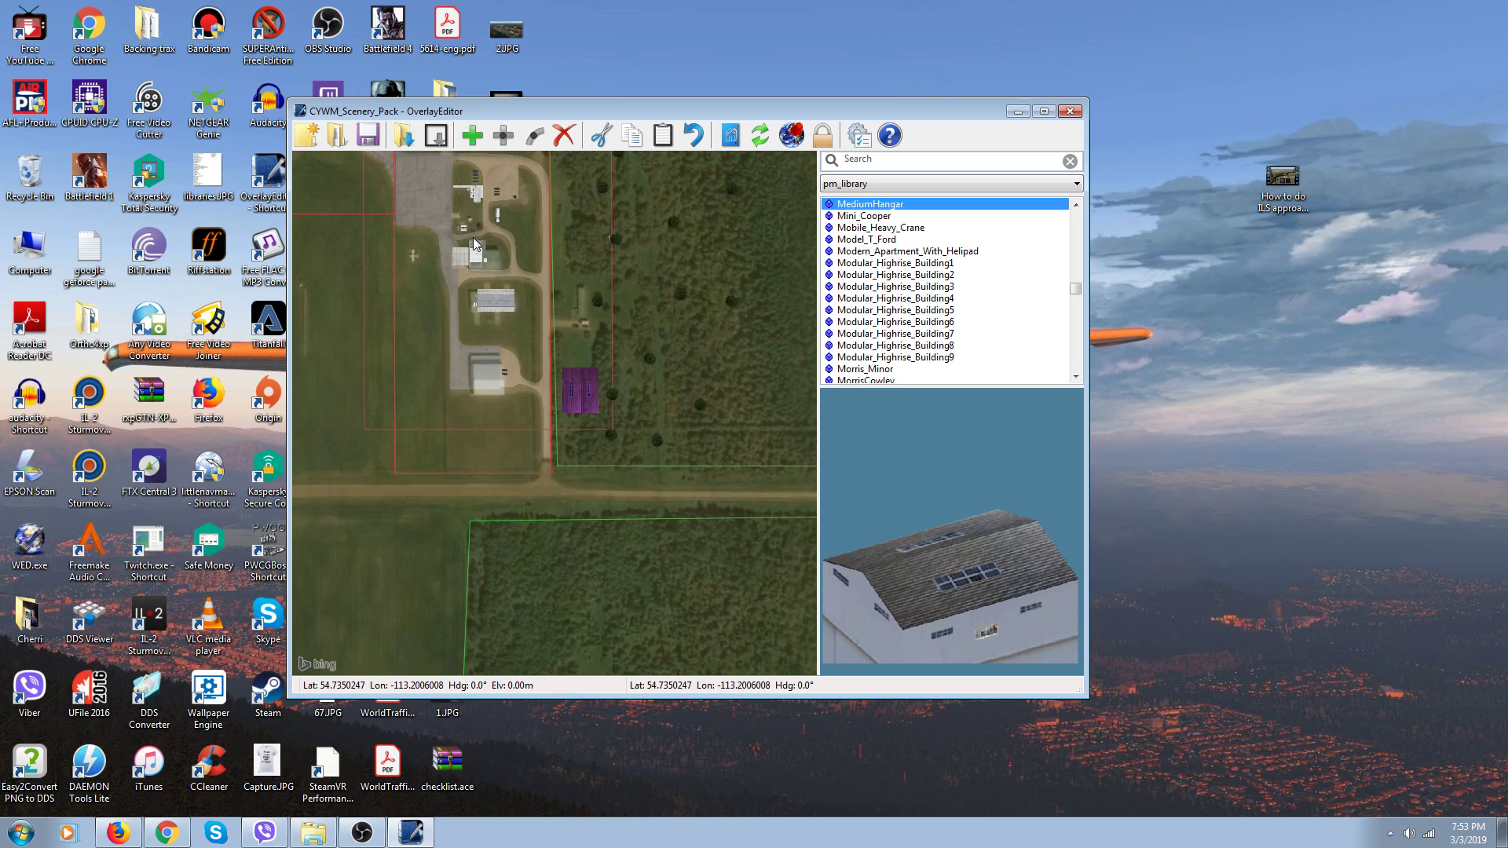
pyautogui.moveTo(582, 403); pyautogui.dragTo(562, 422)
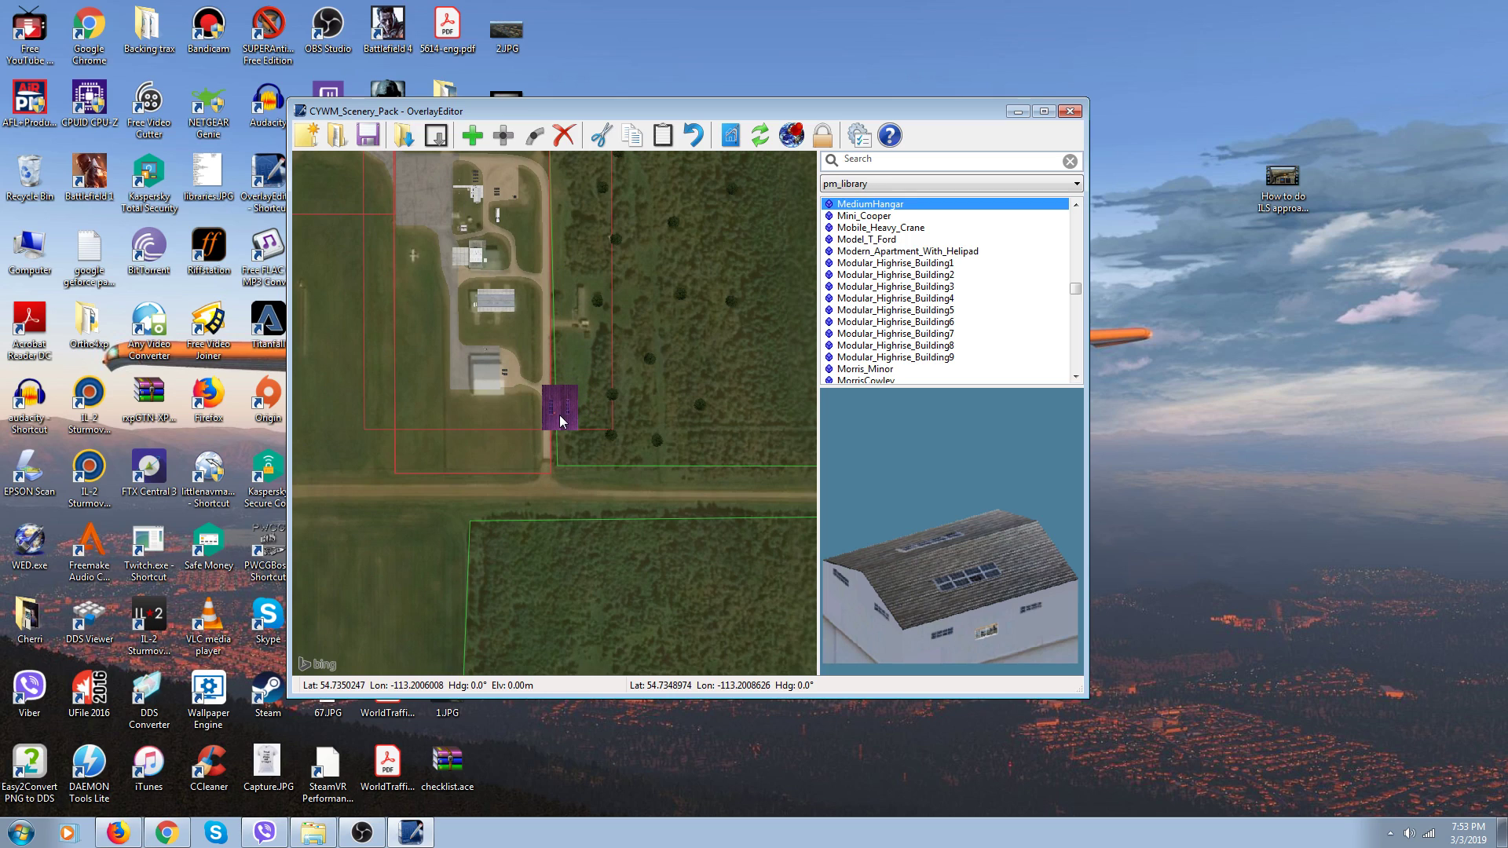
pyautogui.moveTo(561, 419); pyautogui.dragTo(559, 422)
# Rotate the new MediumHangar to heading 88° and position it over the southernmost airport building
pyautogui.press('e')
pyautogui.press('e')
pyautogui.click(555, 404)
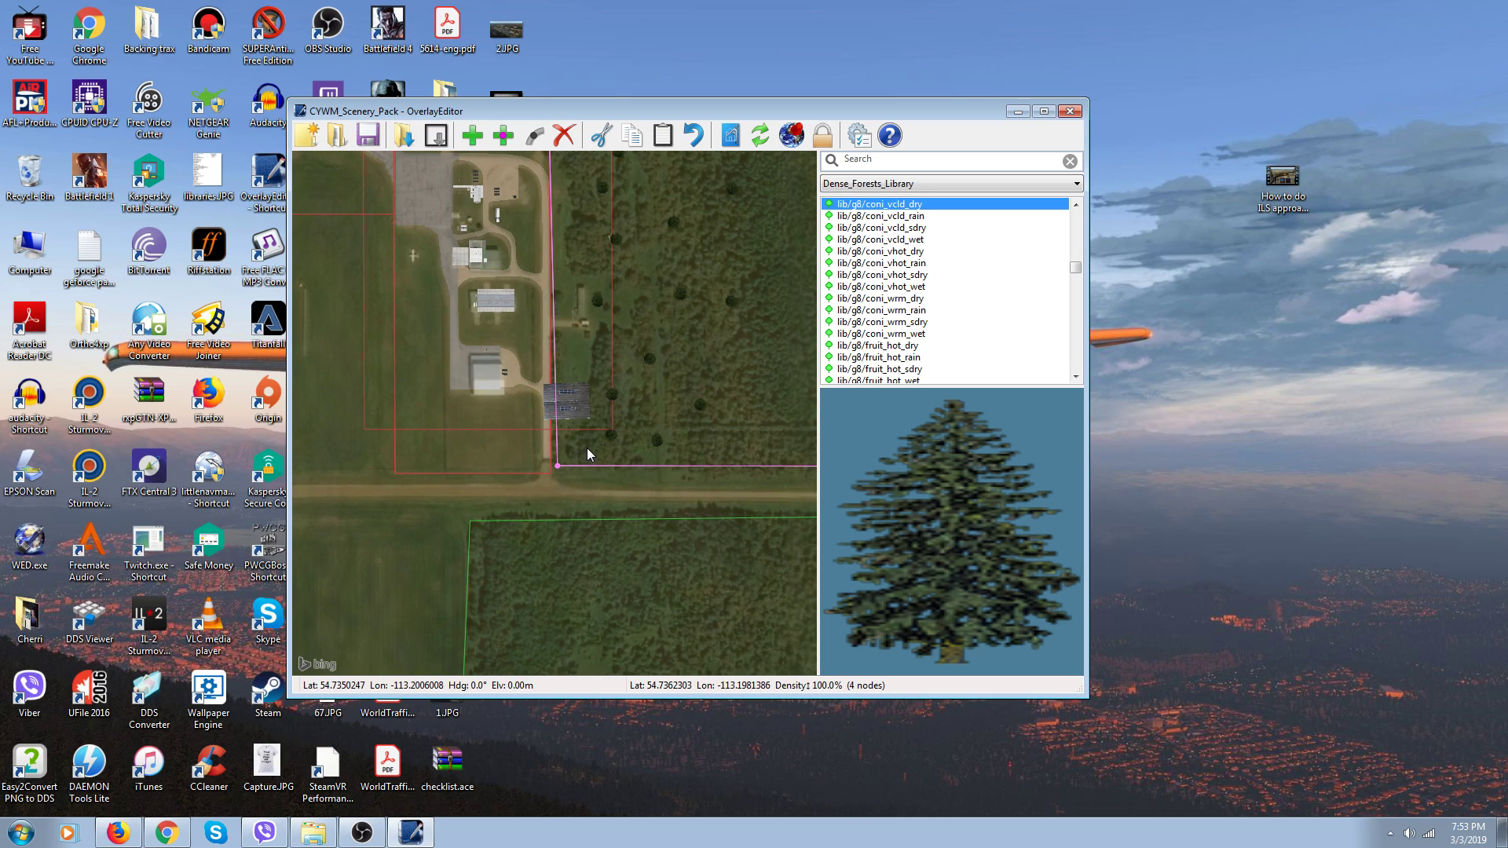
pyautogui.click(577, 410)
pyautogui.moveTo(579, 409); pyautogui.dragTo(503, 386)
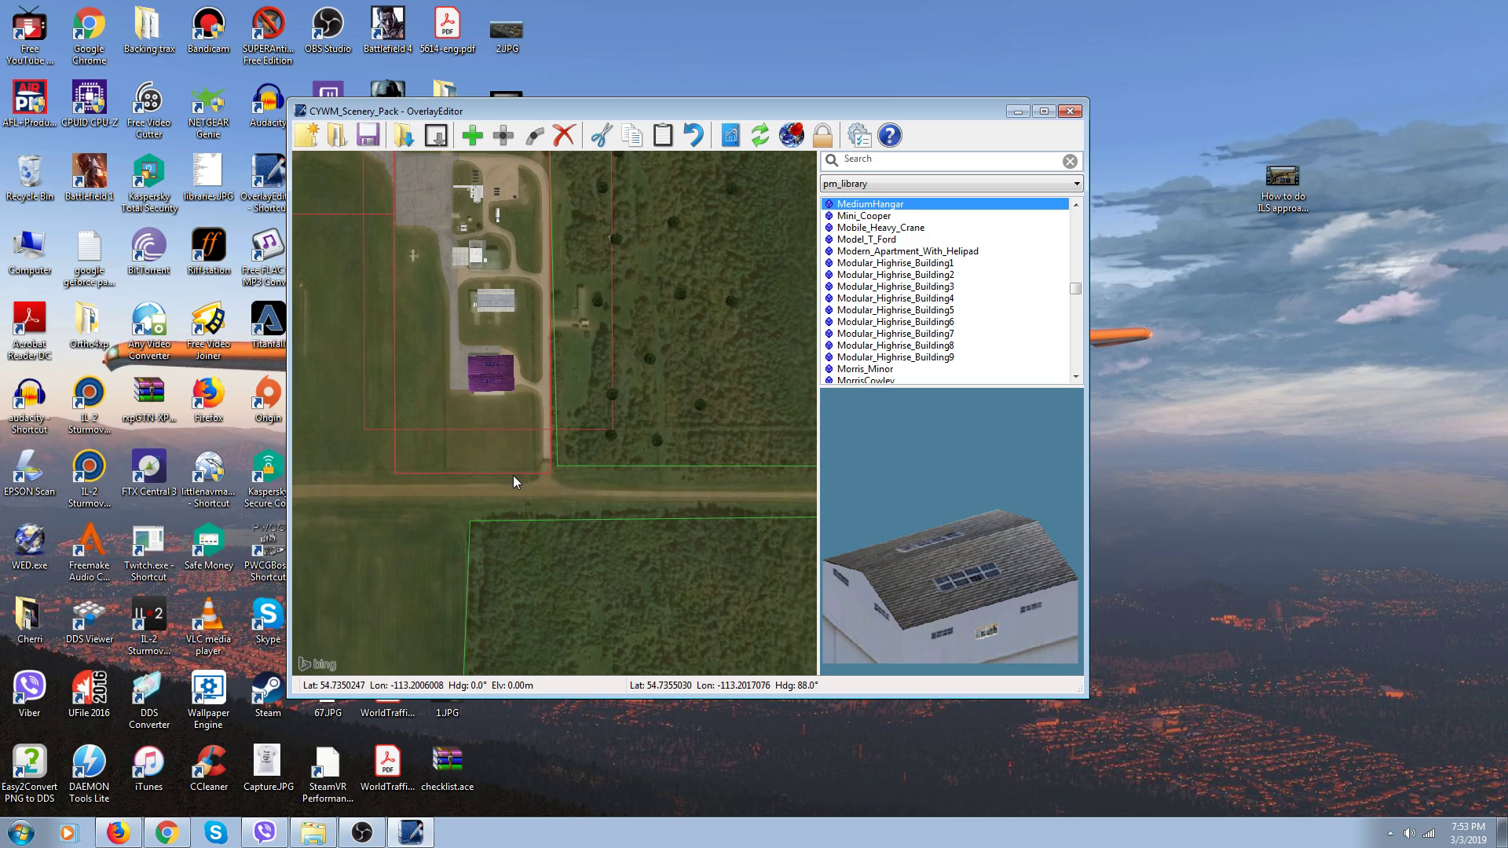
pyautogui.click(477, 469)
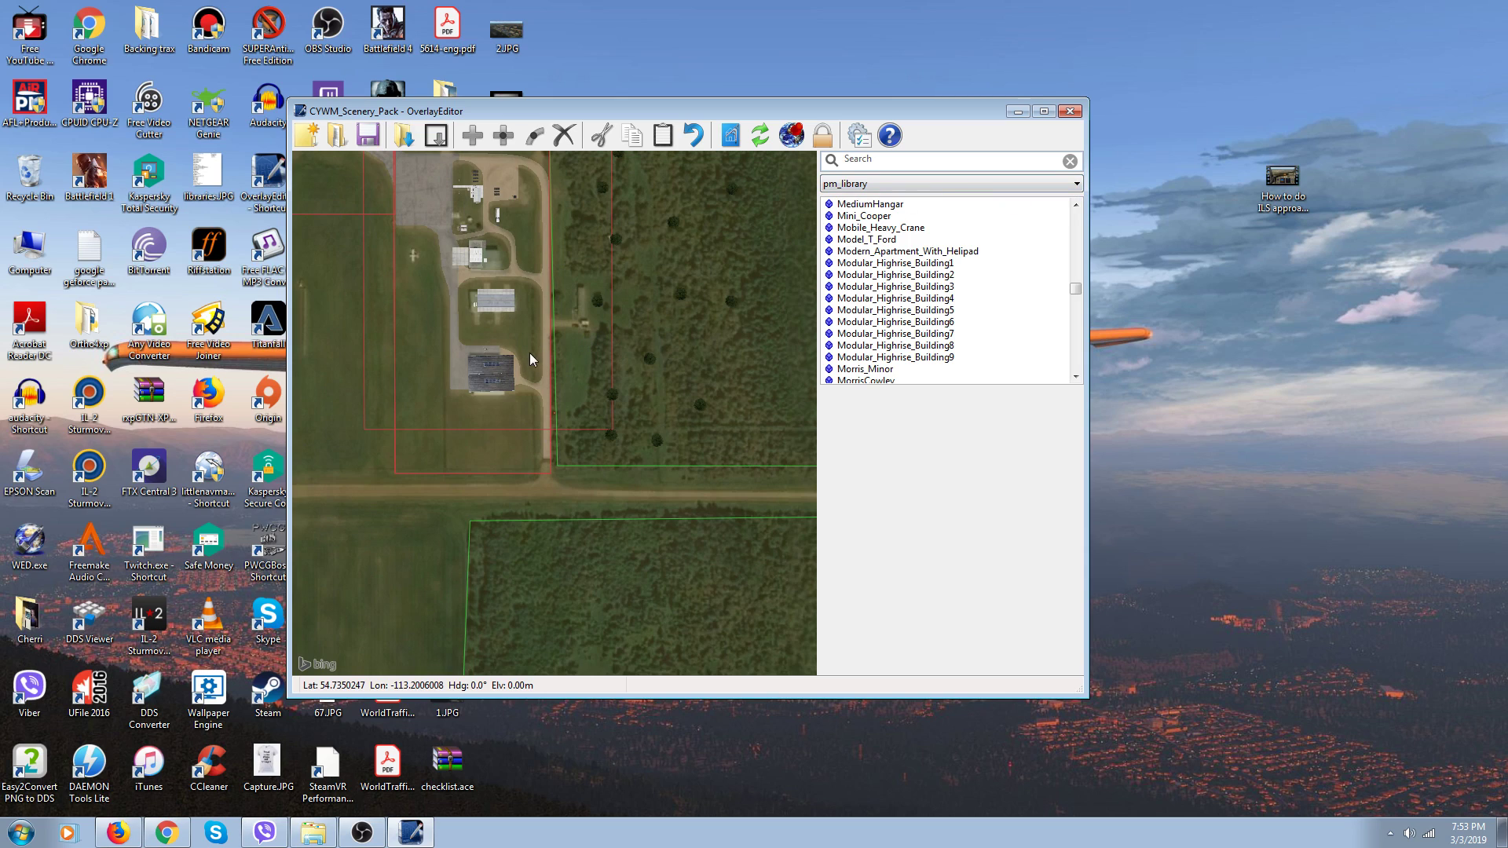
pyautogui.click(489, 368)
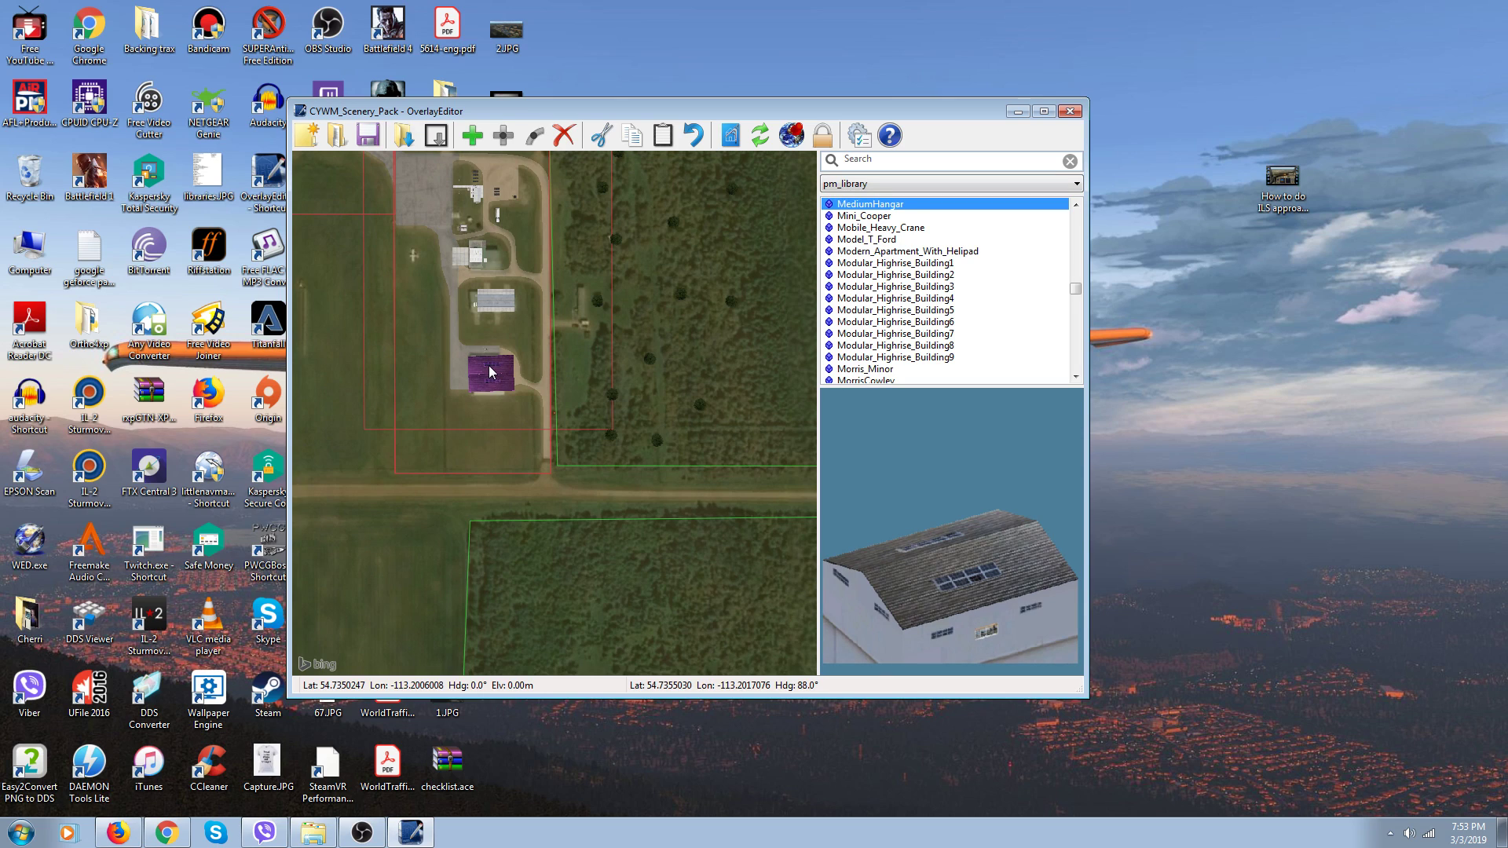
# Switch the object list to Search results and search the libraries for "tree"
pyautogui.click(1076, 186)
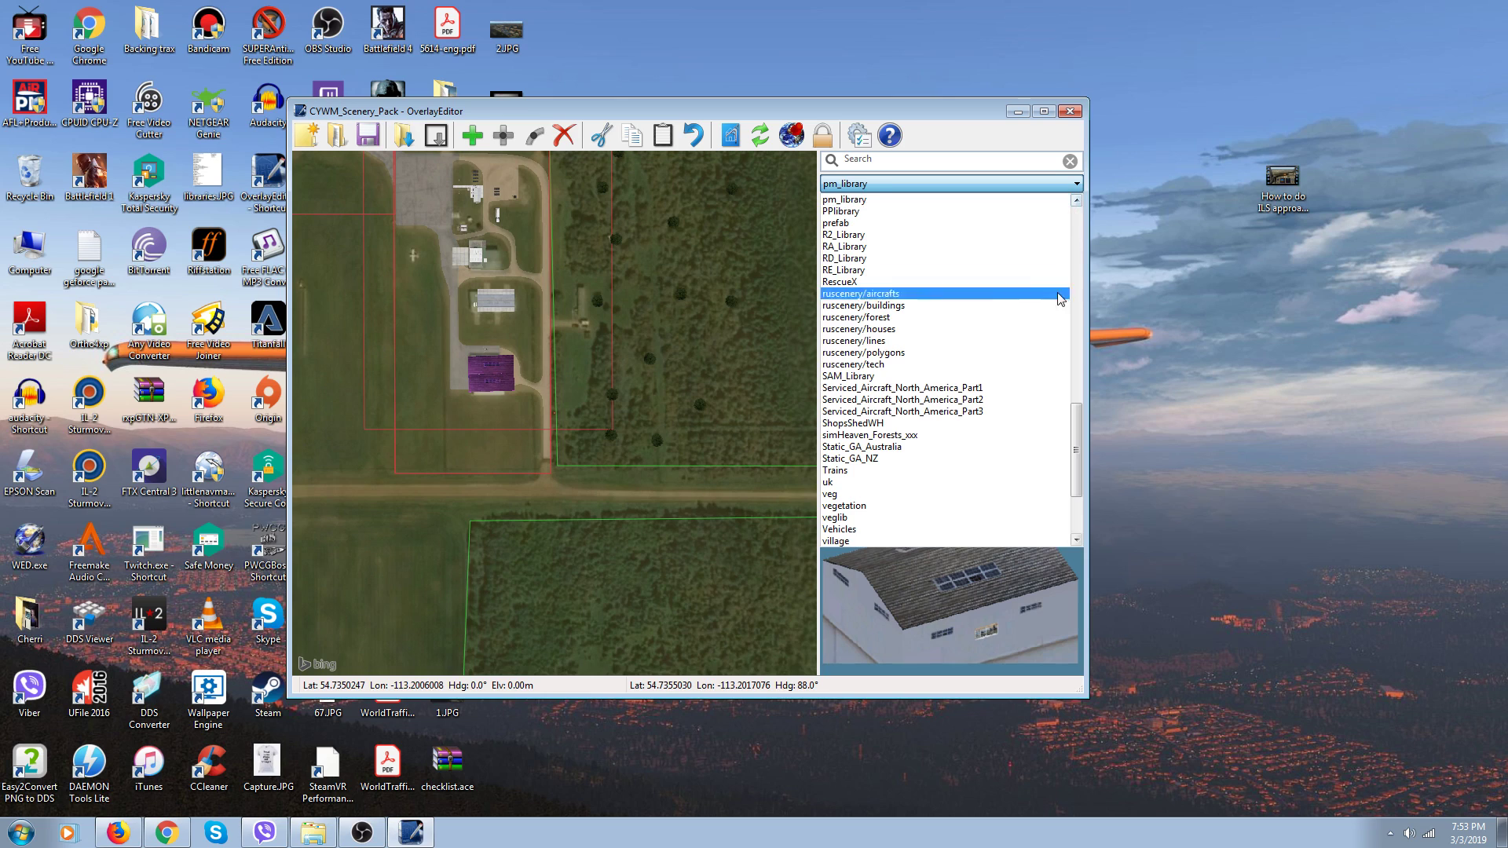
pyautogui.moveTo(1077, 444); pyautogui.dragTo(1079, 480)
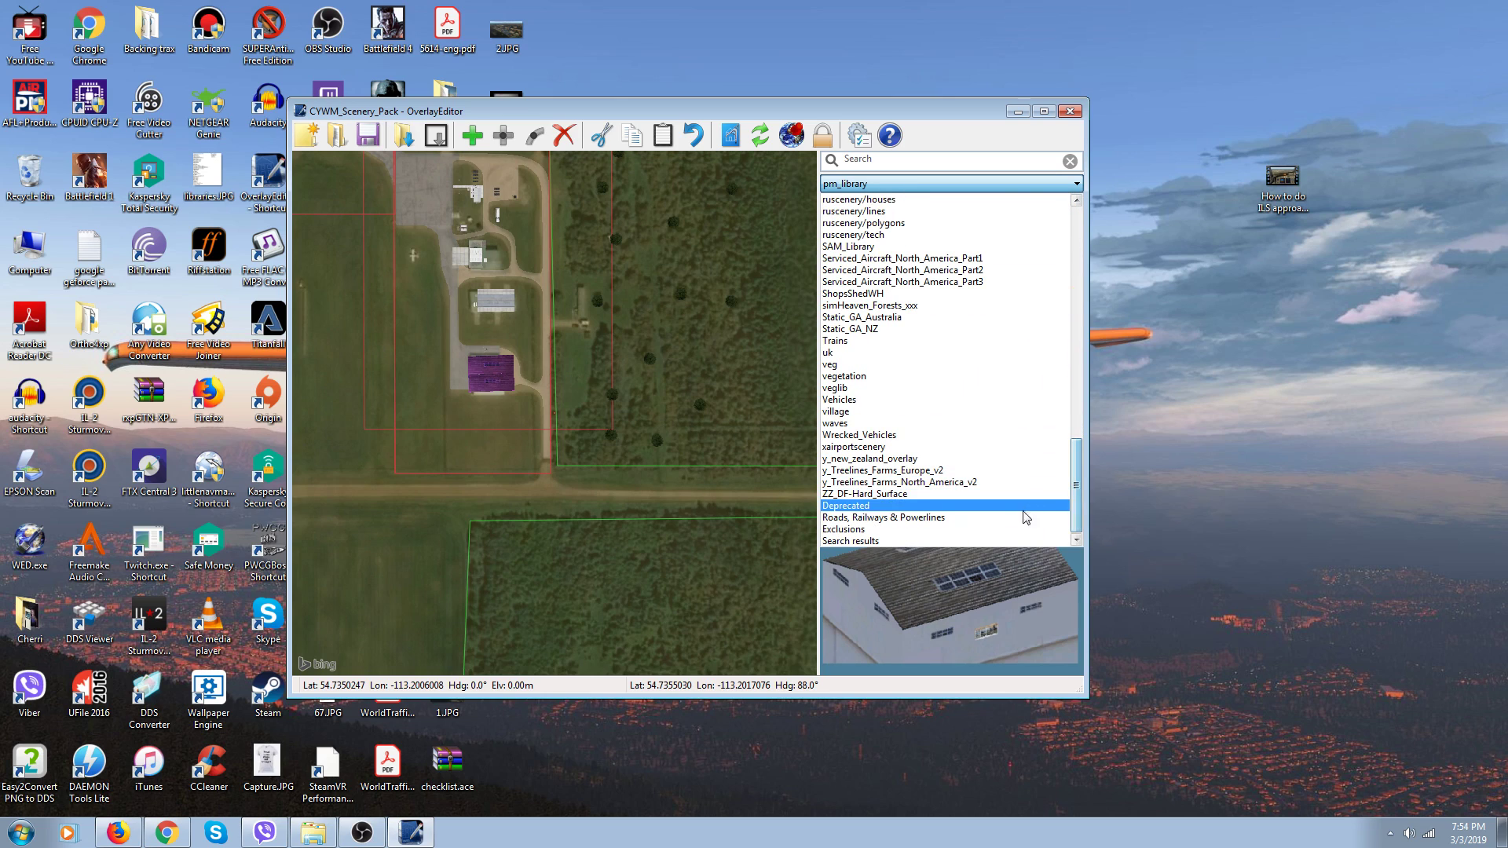
pyautogui.click(1007, 539)
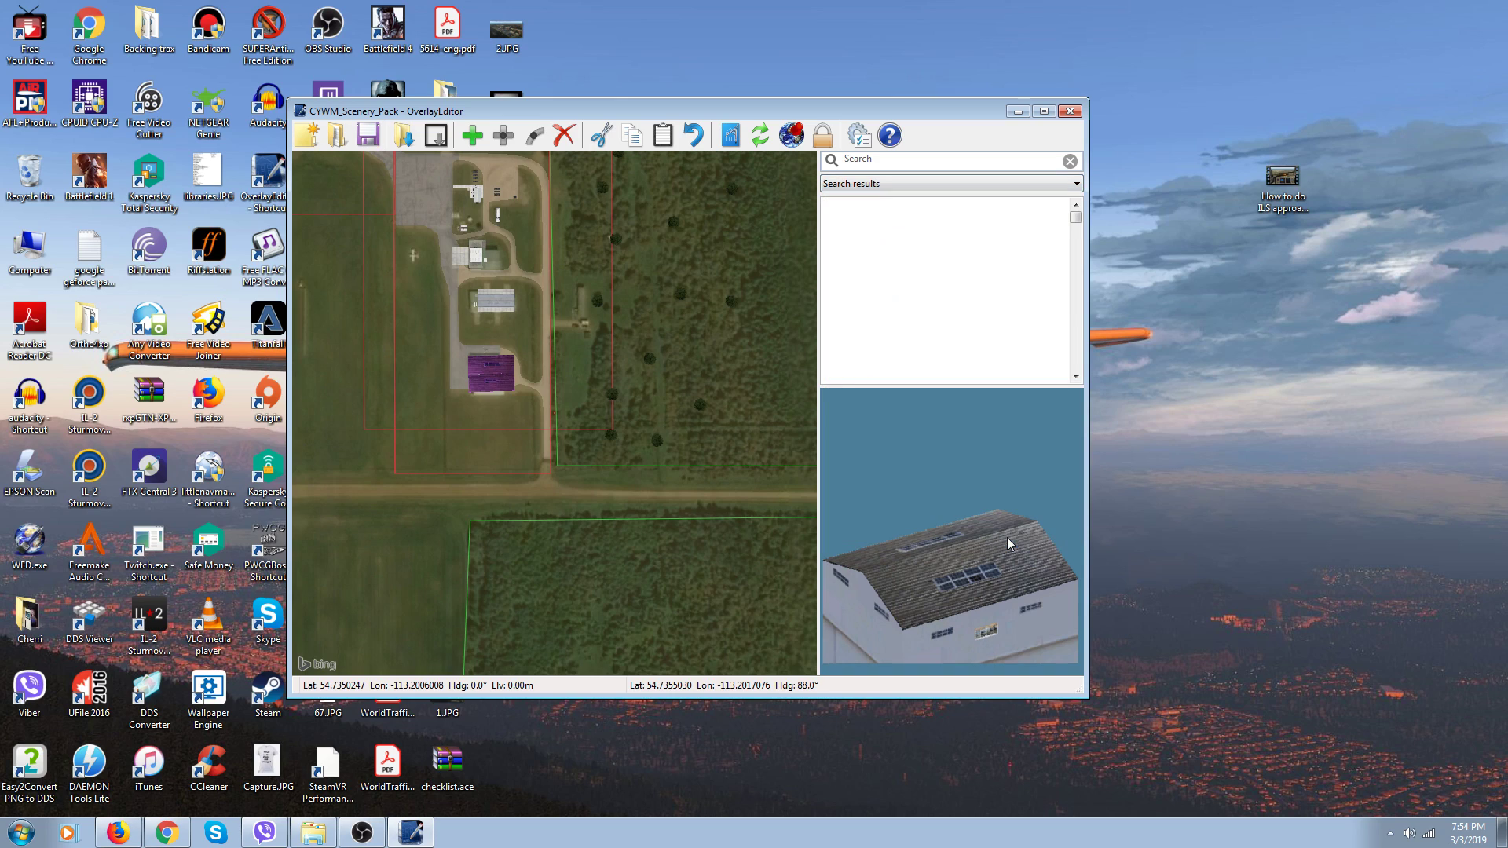
pyautogui.click(905, 163)
pyautogui.write('tree')
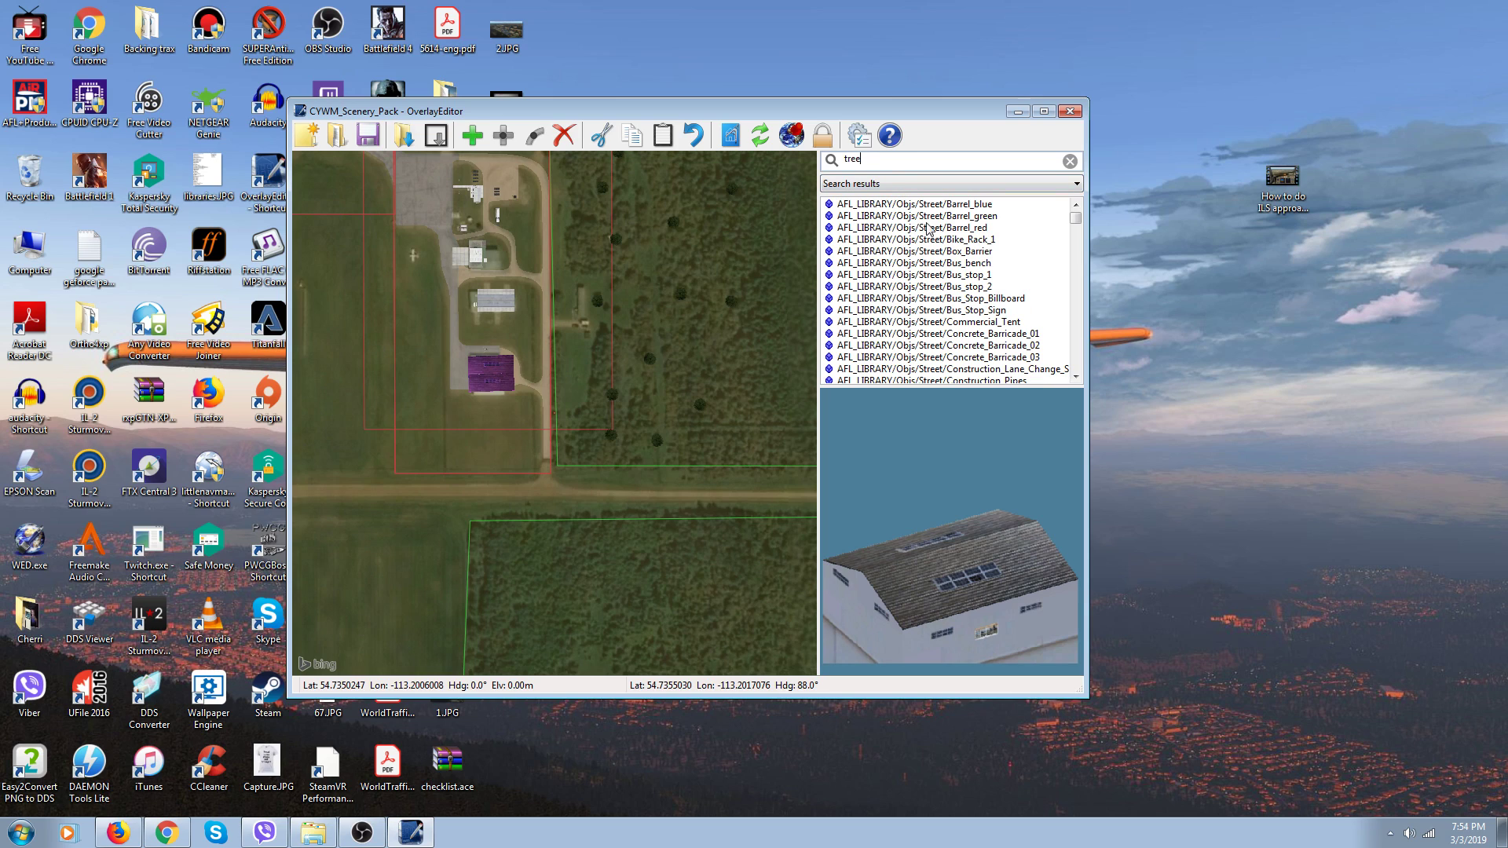
# Preview several plants from CDB-Library/Flora_Fauna/trees/1 and look further through the tree search results
pyautogui.click(1076, 224)
pyautogui.click(1075, 226)
pyautogui.click(1076, 226)
pyautogui.click(1076, 228)
pyautogui.click(1076, 230)
pyautogui.click(1076, 239)
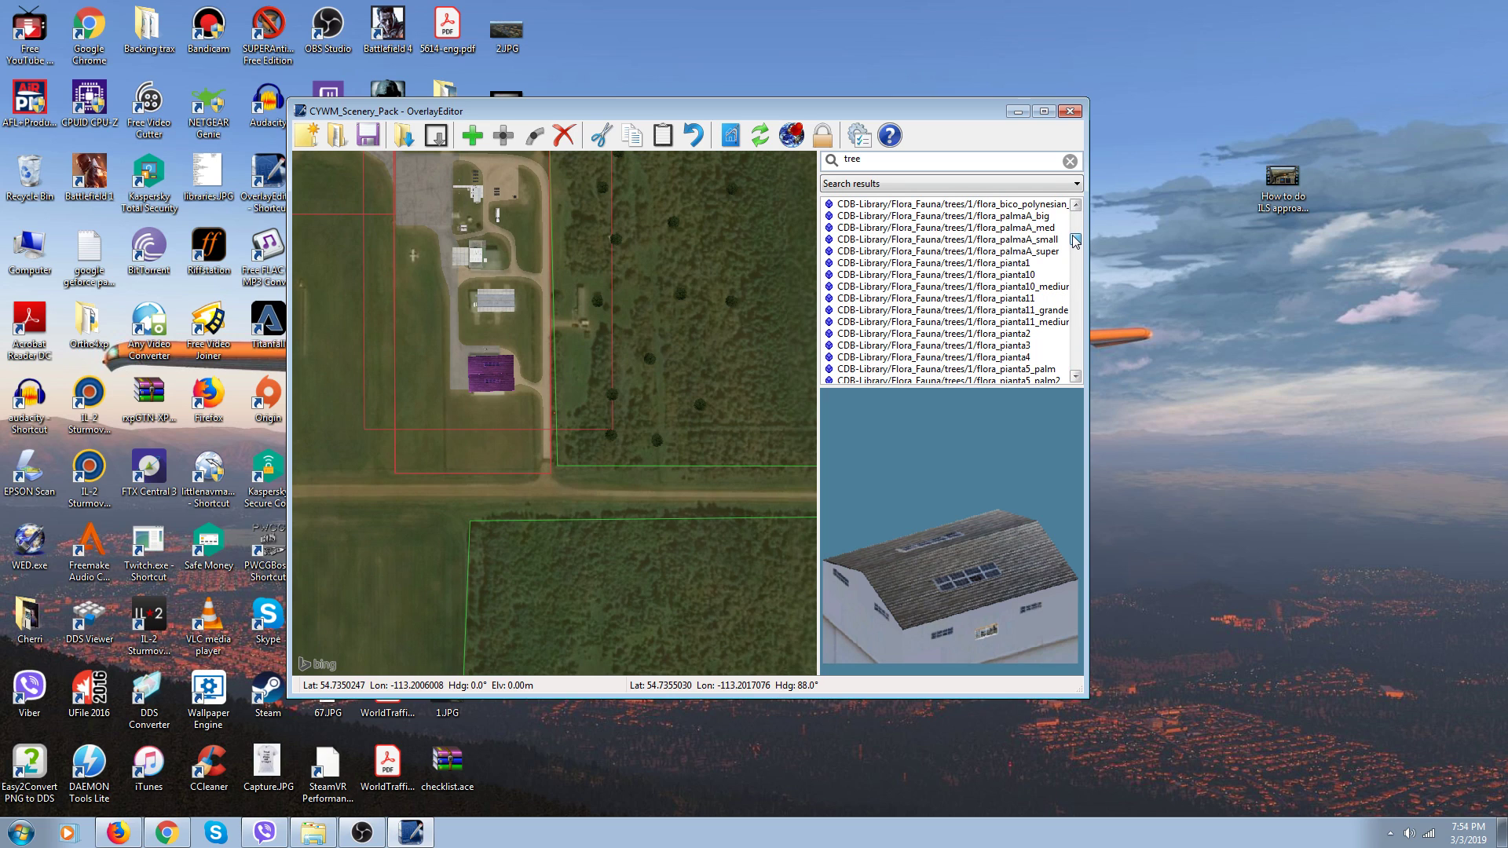
pyautogui.click(1041, 251)
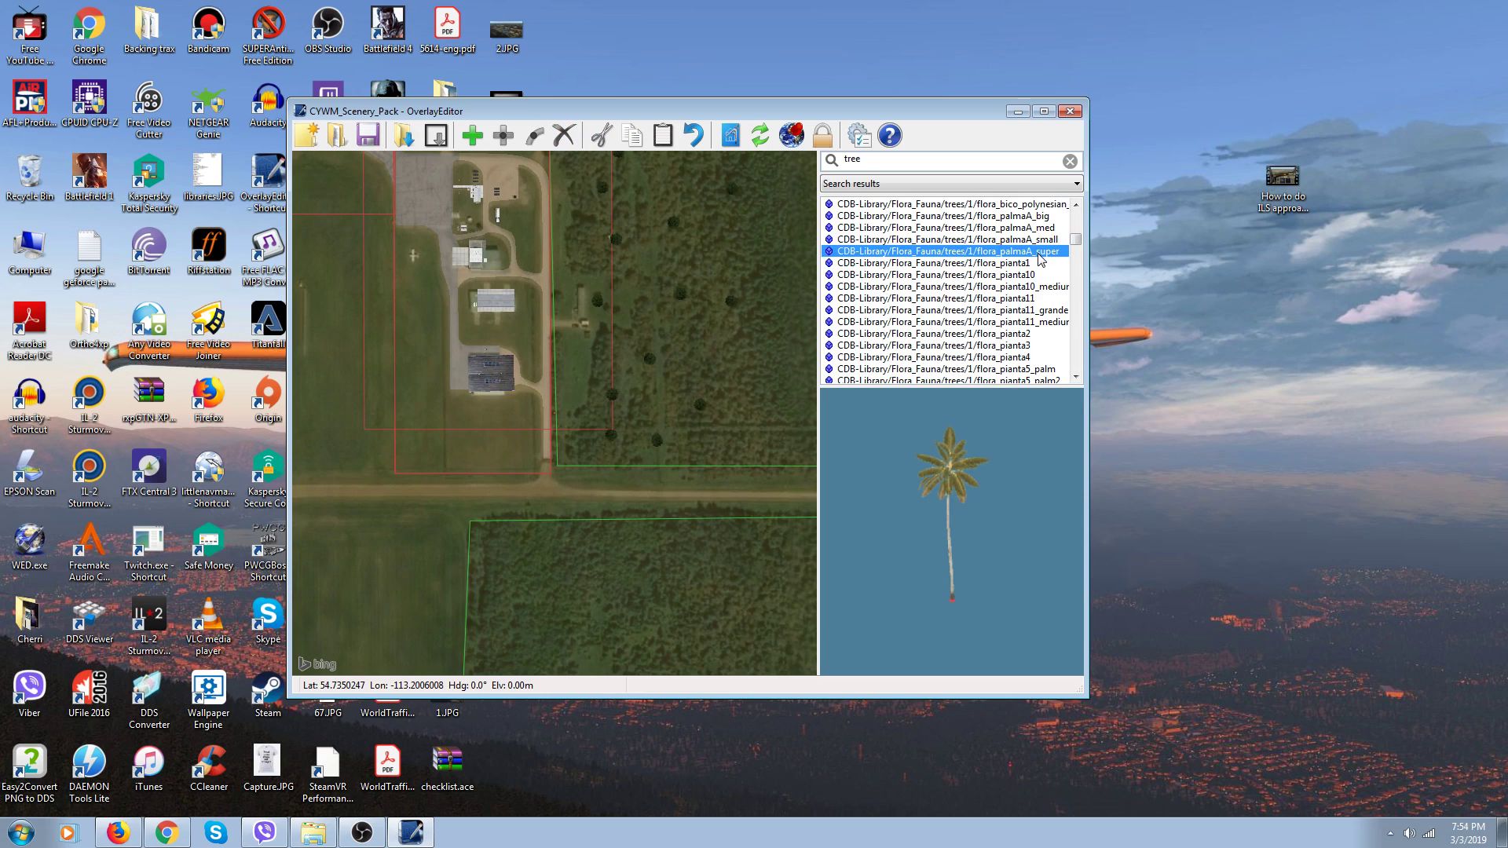
pyautogui.click(997, 289)
pyautogui.scroll(-1, 972, 320)
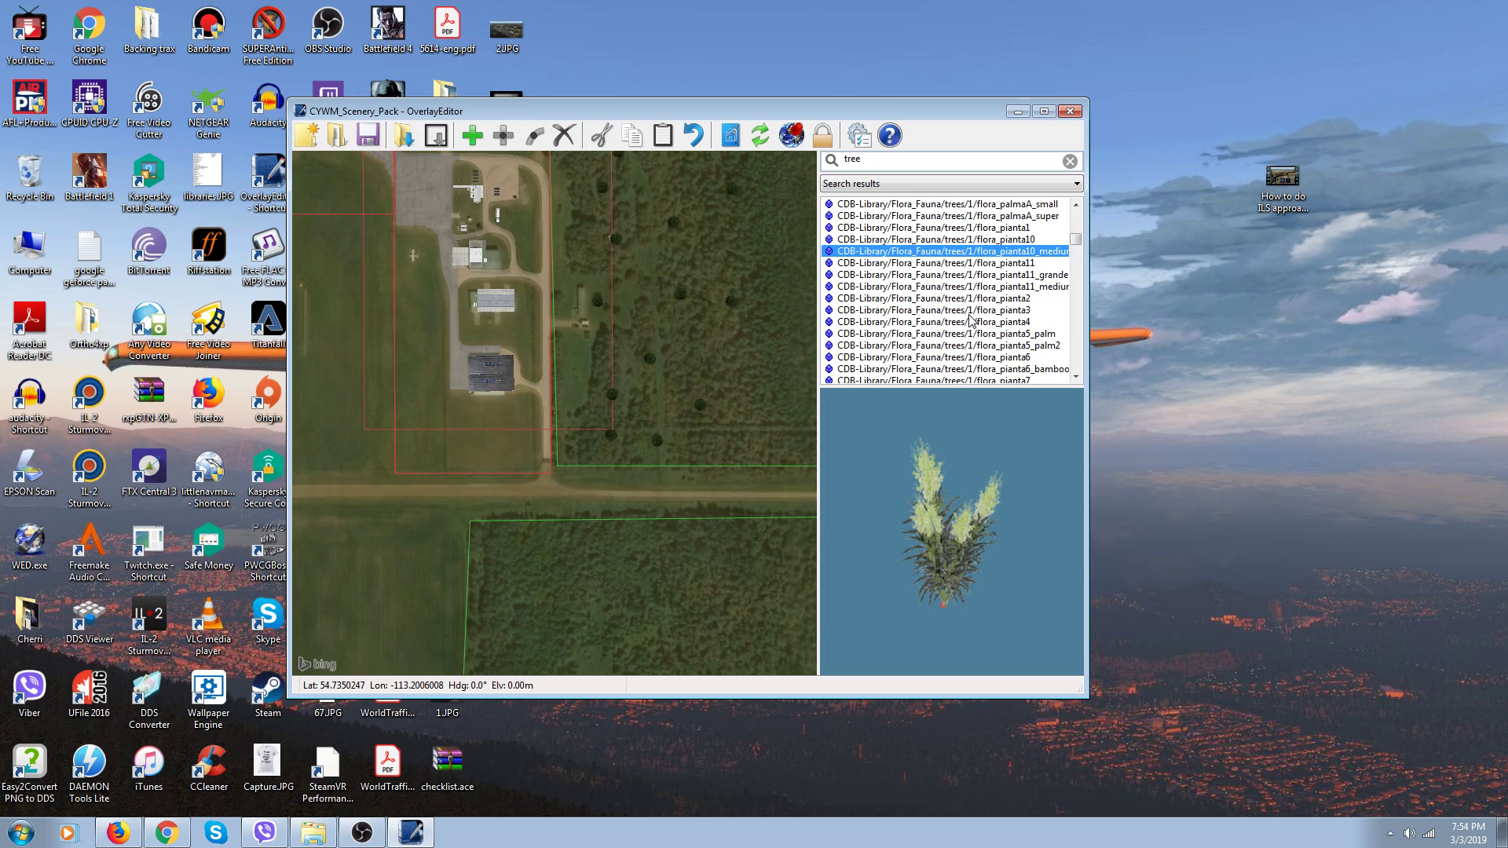
pyautogui.click(971, 313)
pyautogui.scroll(-1, 972, 320)
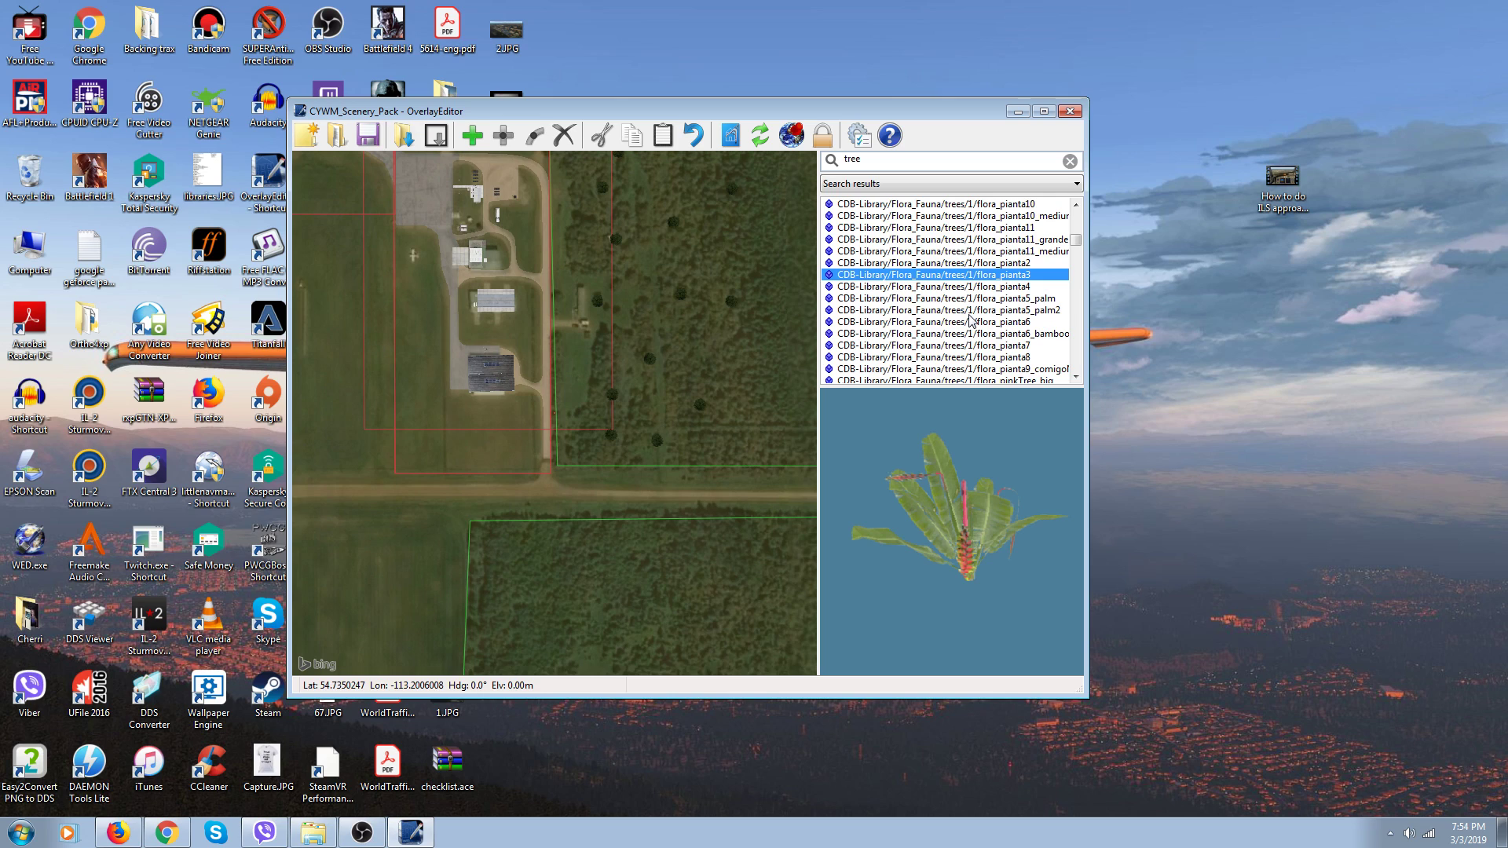
pyautogui.click(971, 314)
pyautogui.scroll(-4, 972, 320)
pyautogui.scroll(-7, 971, 322)
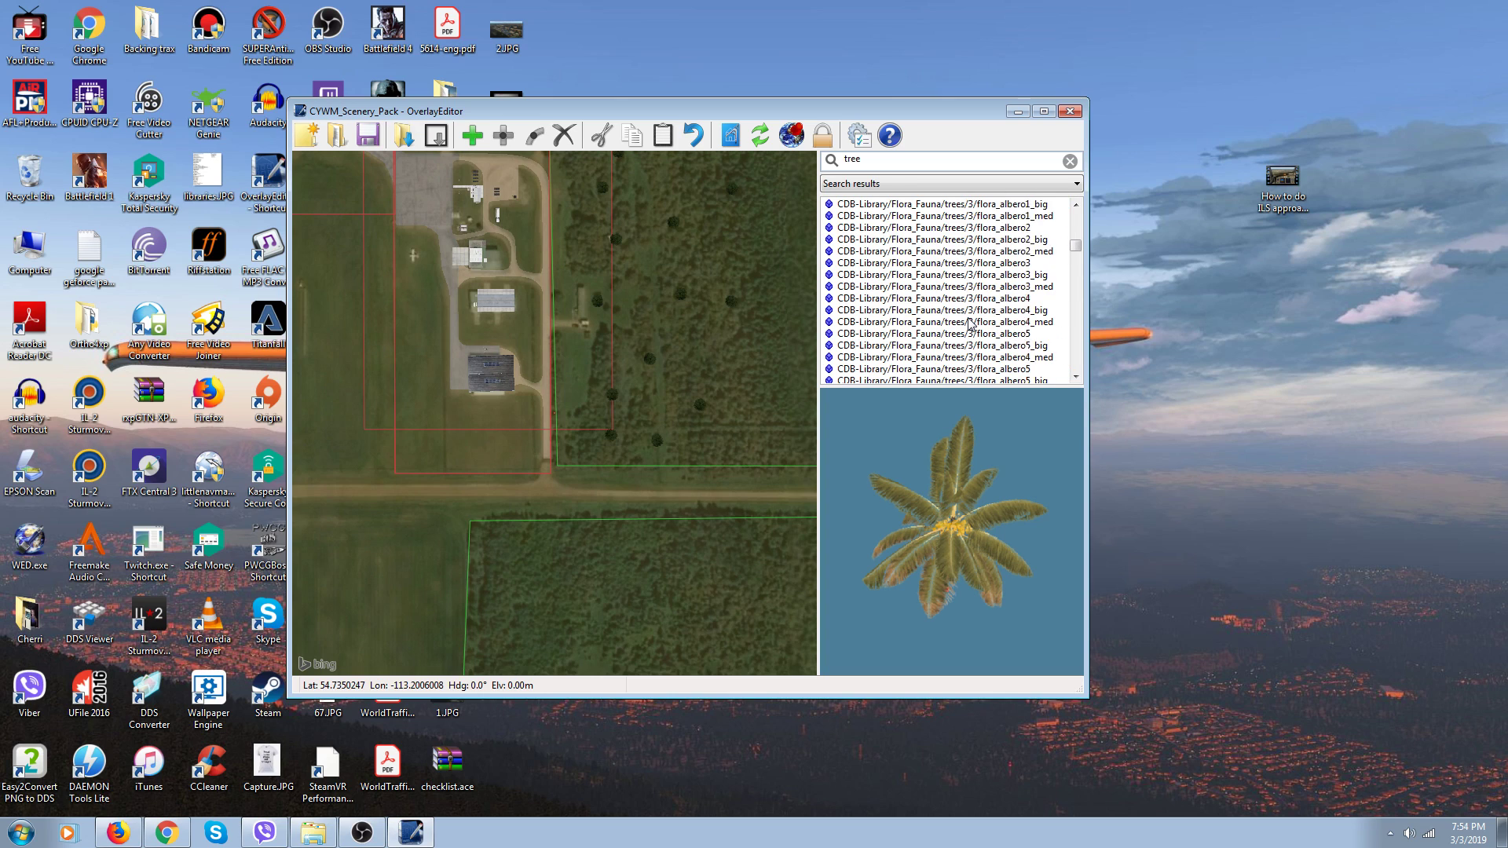
# Place one HungaryVFR-Library/Objects/Trees_Hedges/Tree1-8m on the grass just north of the road, west of the access road junction
pyautogui.moveTo(1076, 250); pyautogui.dragTo(1076, 263)
pyautogui.click(1037, 264)
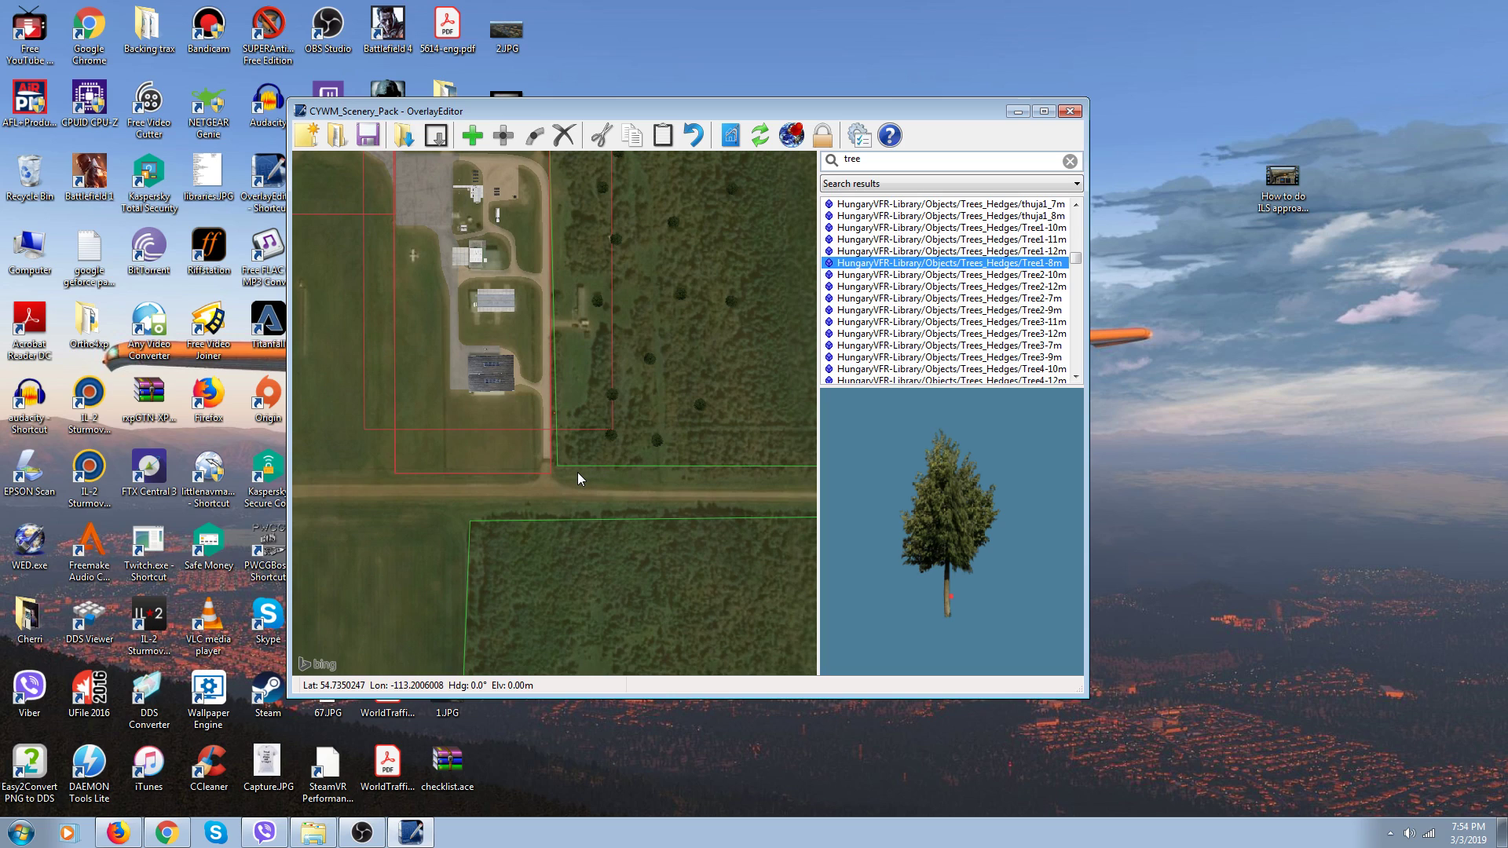
pyautogui.press('Down')
pyautogui.press('Down')
pyautogui.press('Down')
pyautogui.press('Down')
pyautogui.press('Down')
pyautogui.press('Down')
pyautogui.press('Down')
pyautogui.press('Down')
pyautogui.press('Down')
pyautogui.press('Down')
pyautogui.press('Down')
pyautogui.press('Down')
pyautogui.press('Down')
pyautogui.press('Down')
pyautogui.press('Down')
pyautogui.press('Down')
pyautogui.press('Down')
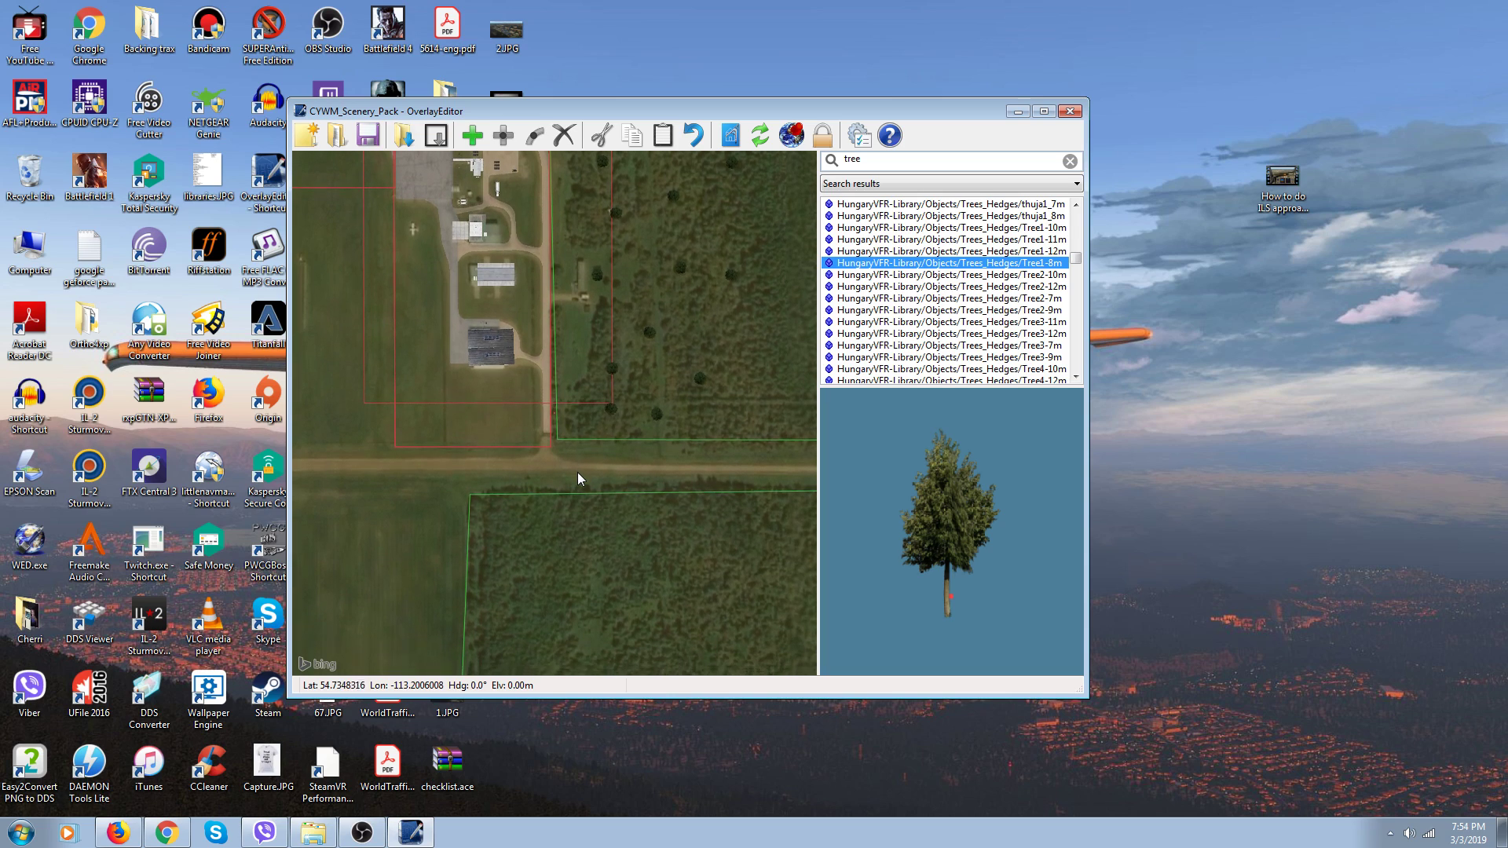
pyautogui.press('Left')
pyautogui.press('Left')
pyautogui.press('Left')
pyautogui.press('Left')
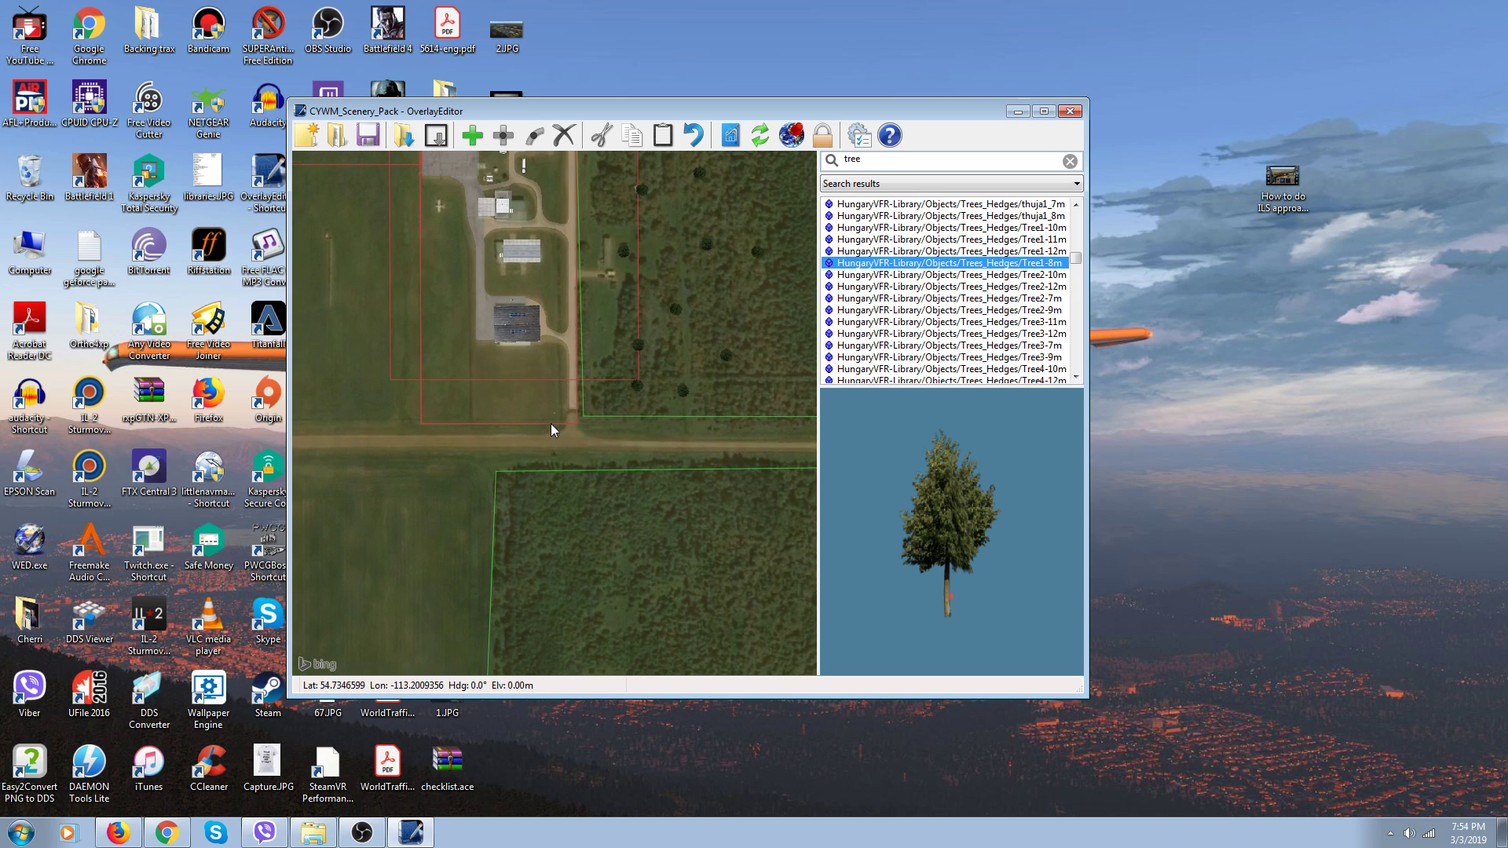
pyautogui.press('Down')
pyautogui.scroll(3, 550, 433)
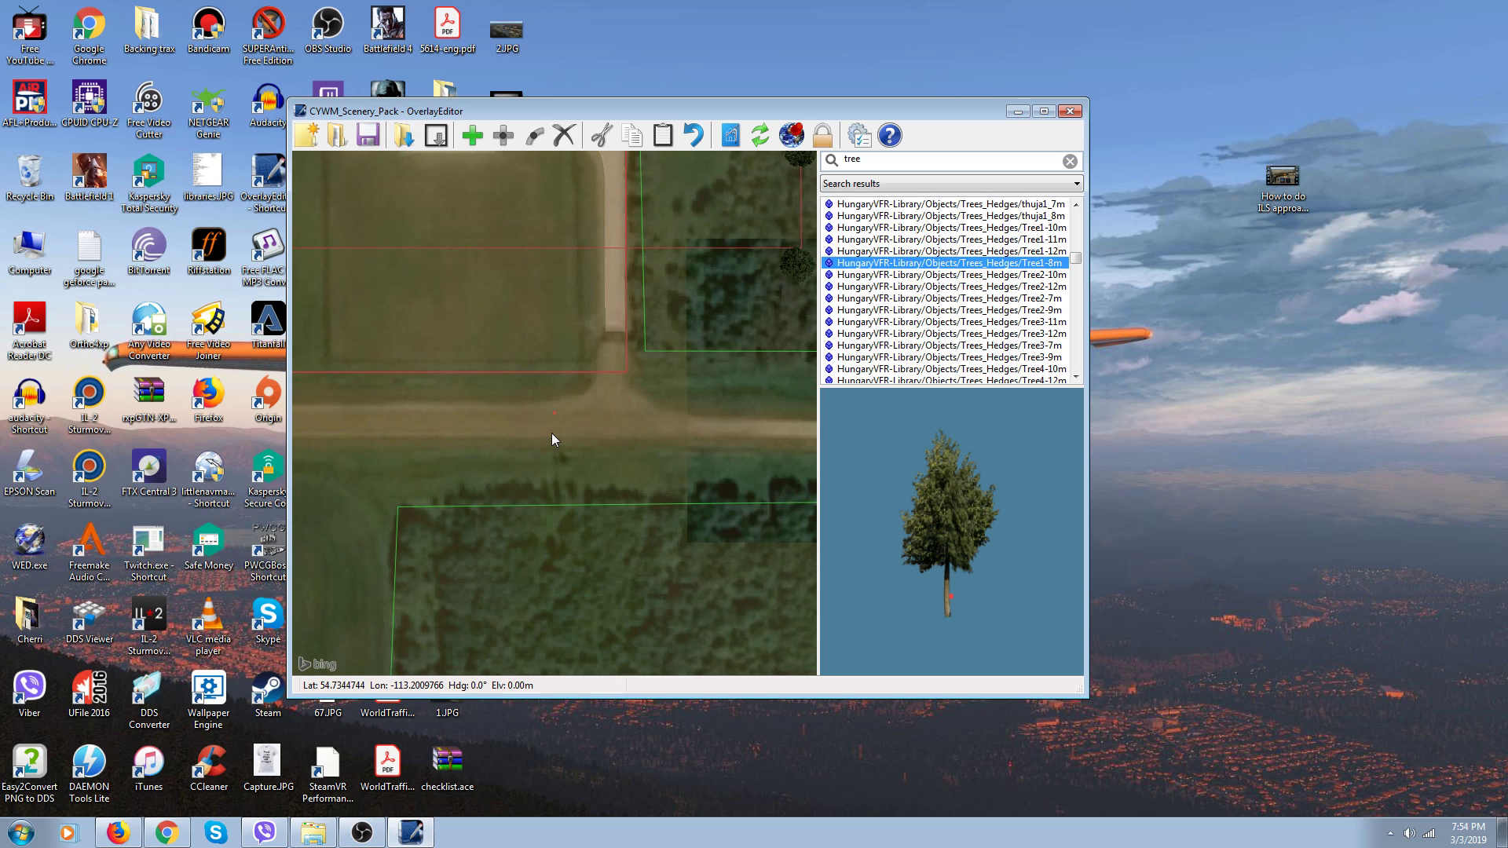
pyautogui.press('Up')
pyautogui.press('Up')
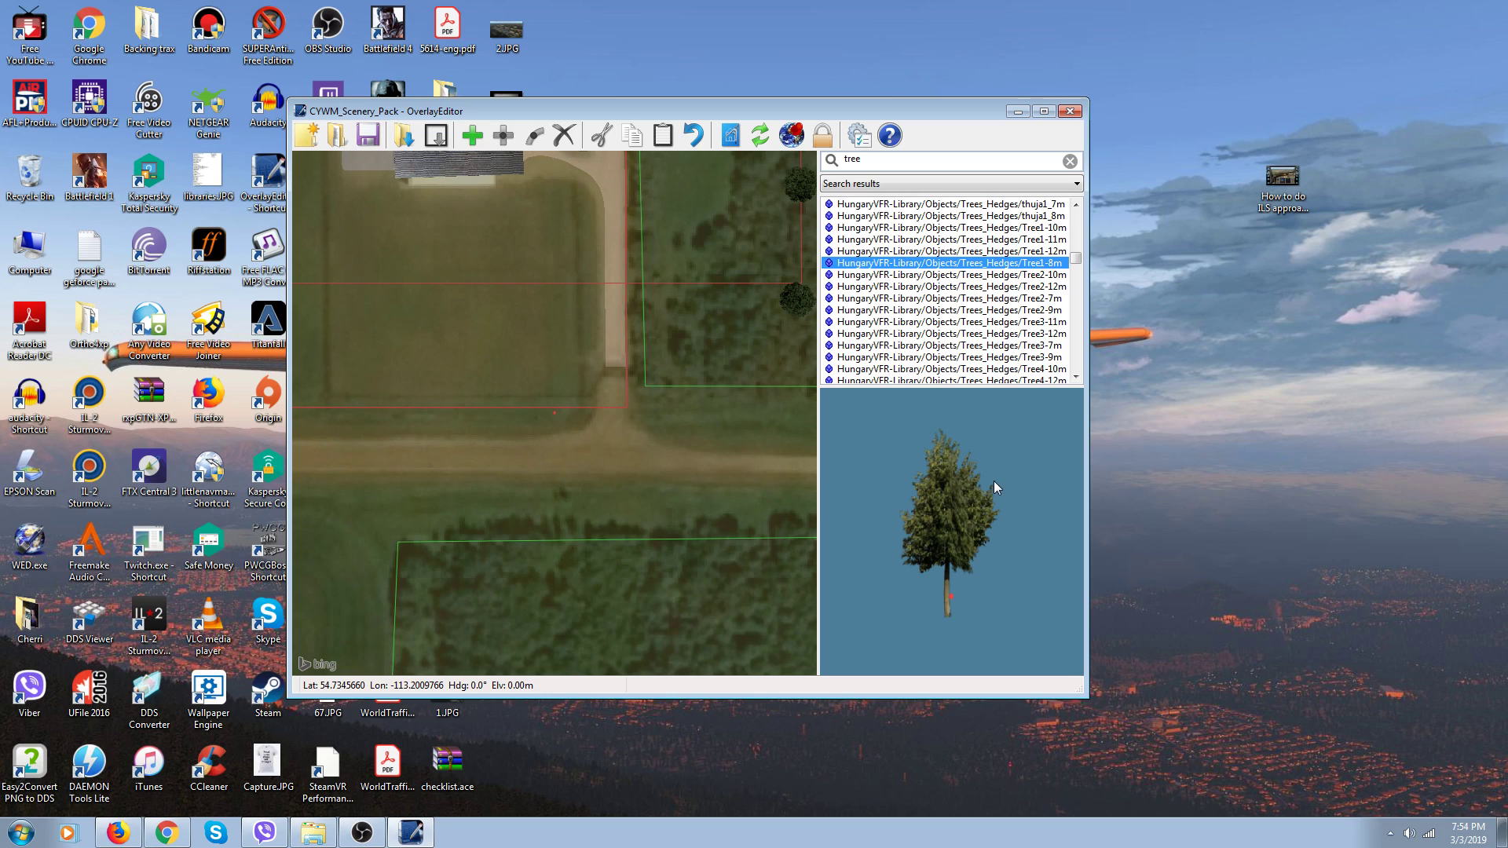
pyautogui.click(465, 146)
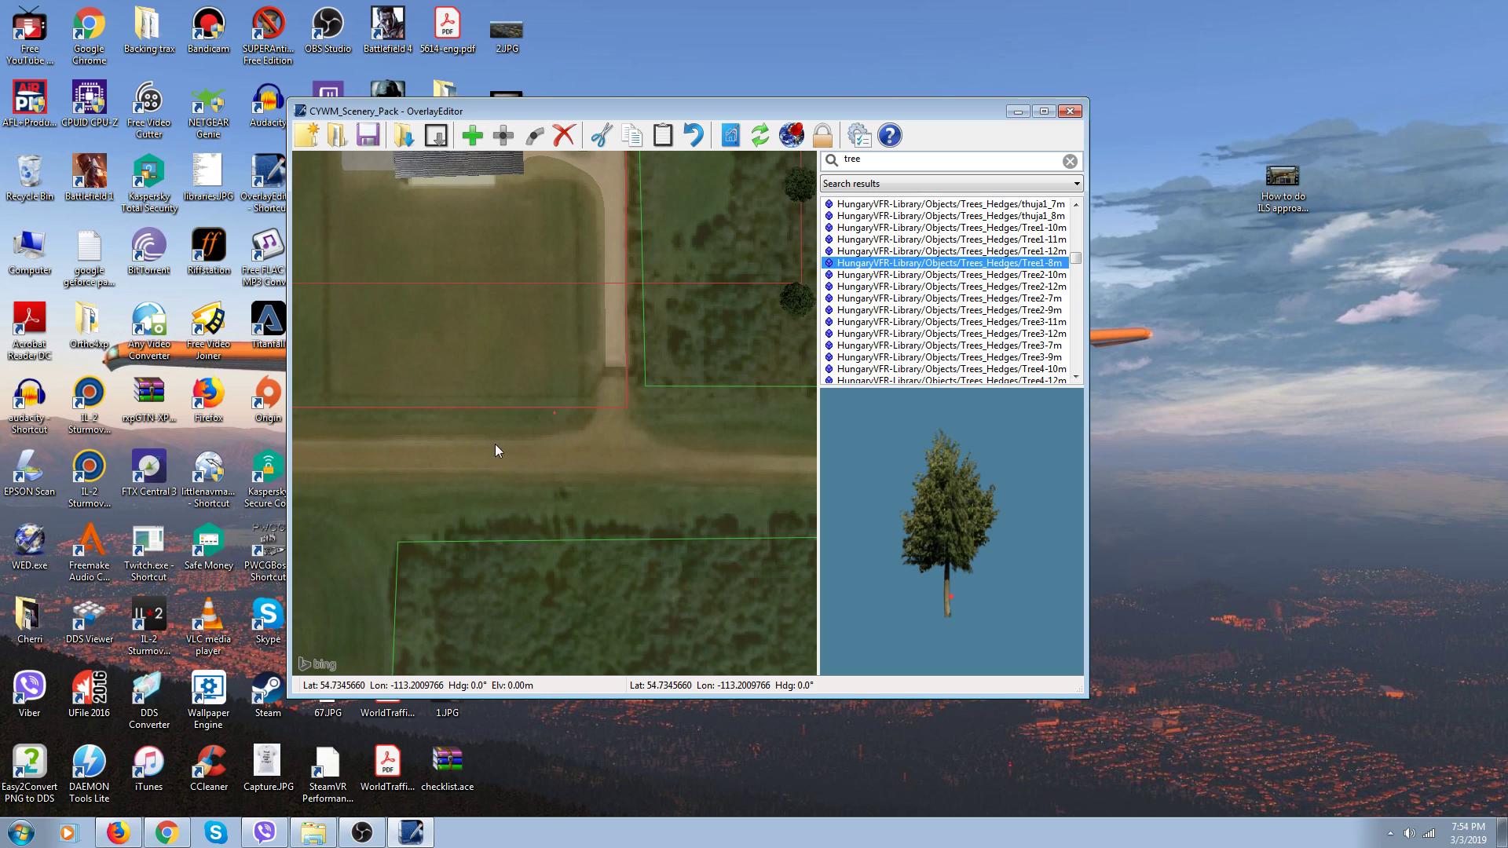
pyautogui.scroll(2, 524, 436)
pyautogui.scroll(2, 544, 422)
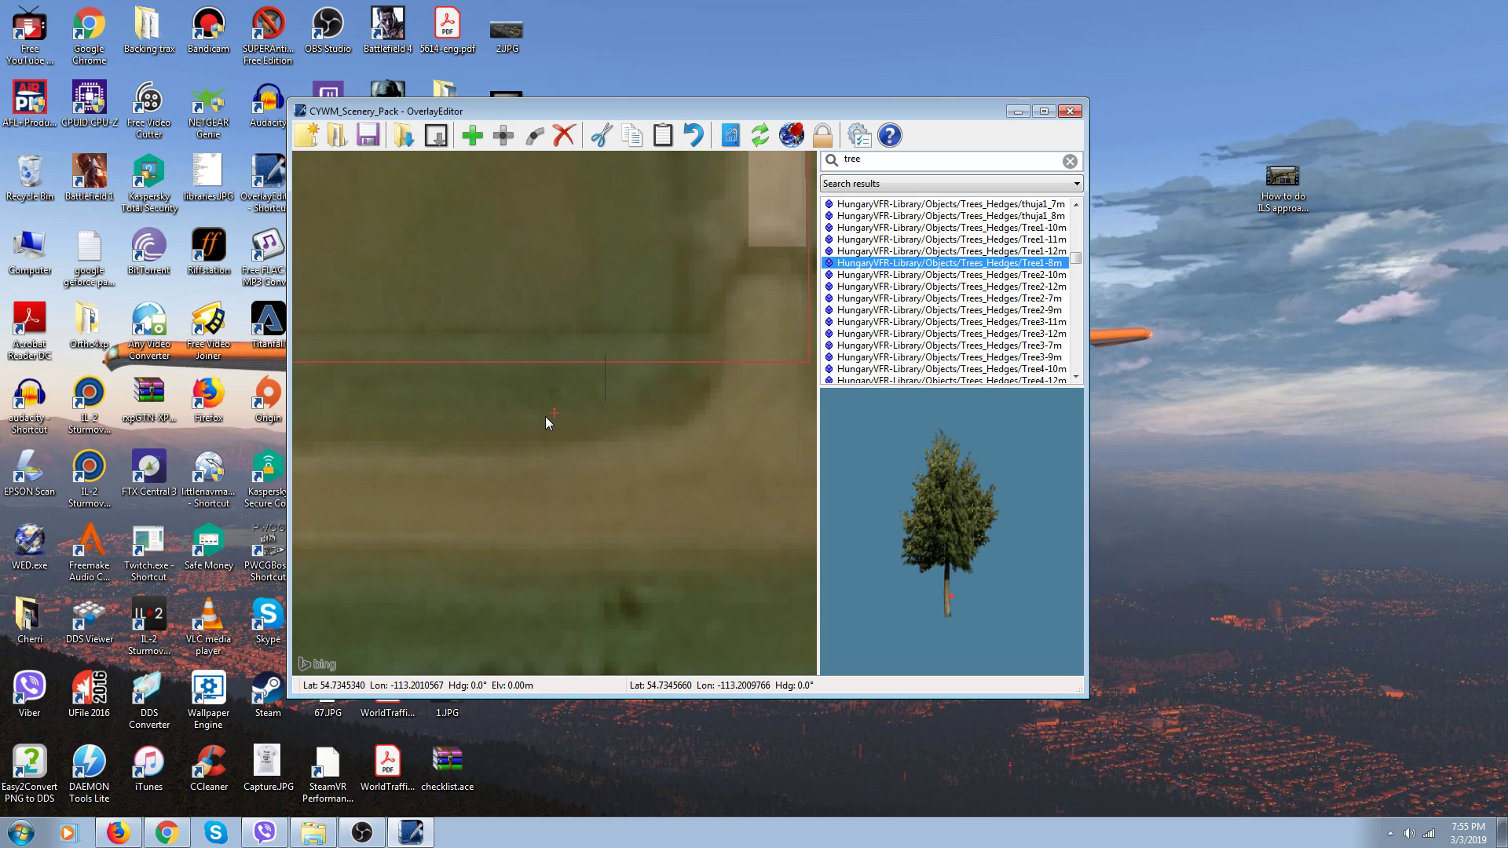
pyautogui.scroll(1, 545, 417)
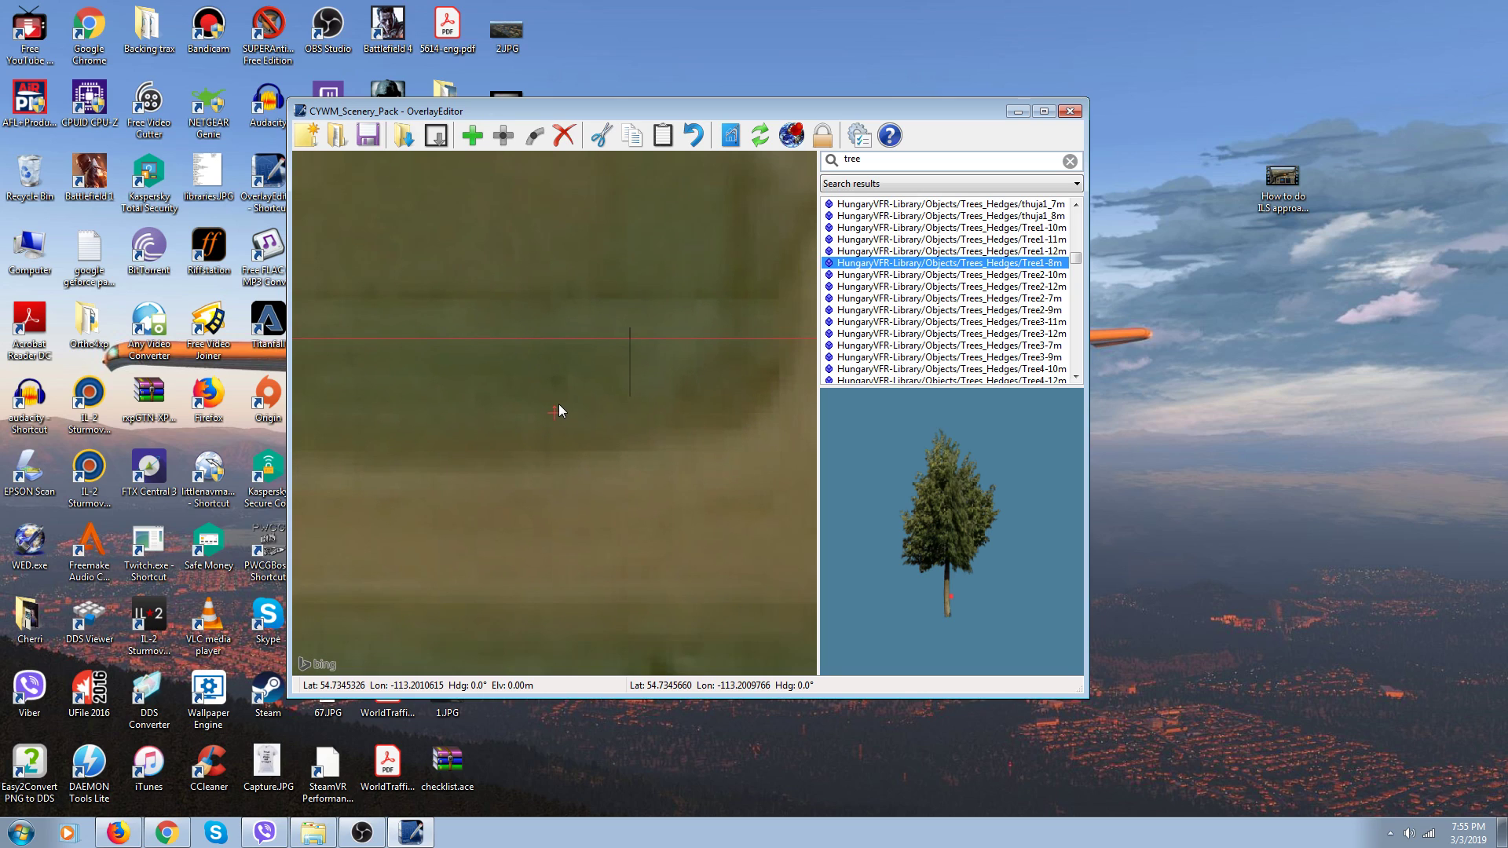
pyautogui.click(468, 128)
pyautogui.click(556, 144)
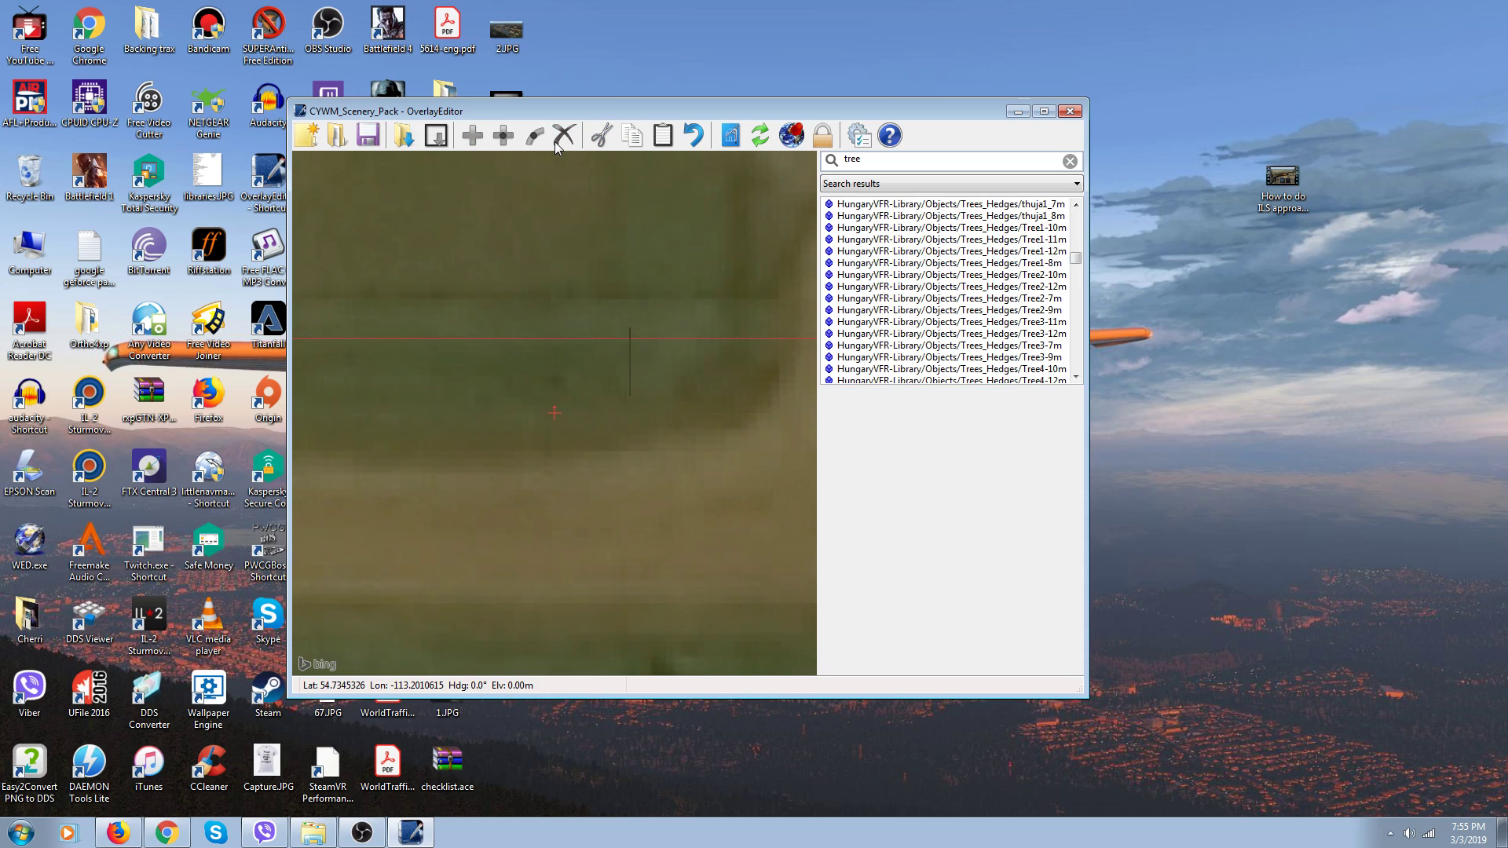
# Move the placed Tree1-8m slightly southwest, toward the grass edge along the road
pyautogui.click(630, 348)
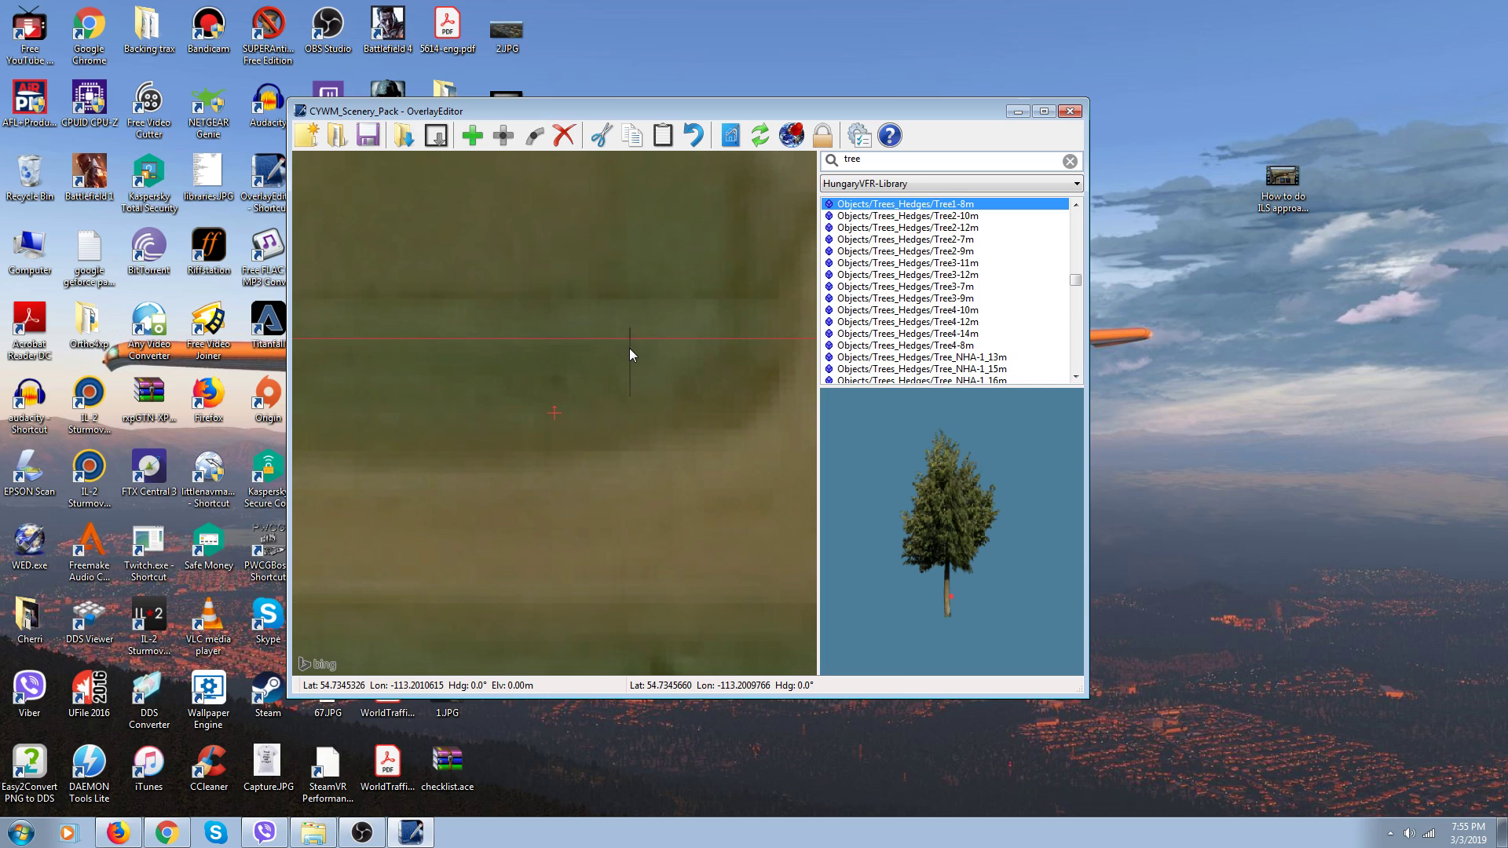
pyautogui.moveTo(630, 350); pyautogui.dragTo(613, 391)
pyautogui.press('Right')
pyautogui.press('Right')
pyautogui.press('Right')
pyautogui.press('Right')
pyautogui.press('Right')
pyautogui.press('Right')
pyautogui.press('Right')
pyautogui.press('Right')
pyautogui.press('Right')
pyautogui.press('Right')
pyautogui.press('Right')
pyautogui.press('Right')
pyautogui.press('Right')
pyautogui.press('Right')
pyautogui.press('Right')
pyautogui.press('Right')
pyautogui.press('Right')
pyautogui.press('Right')
pyautogui.press('Right')
pyautogui.press('Right')
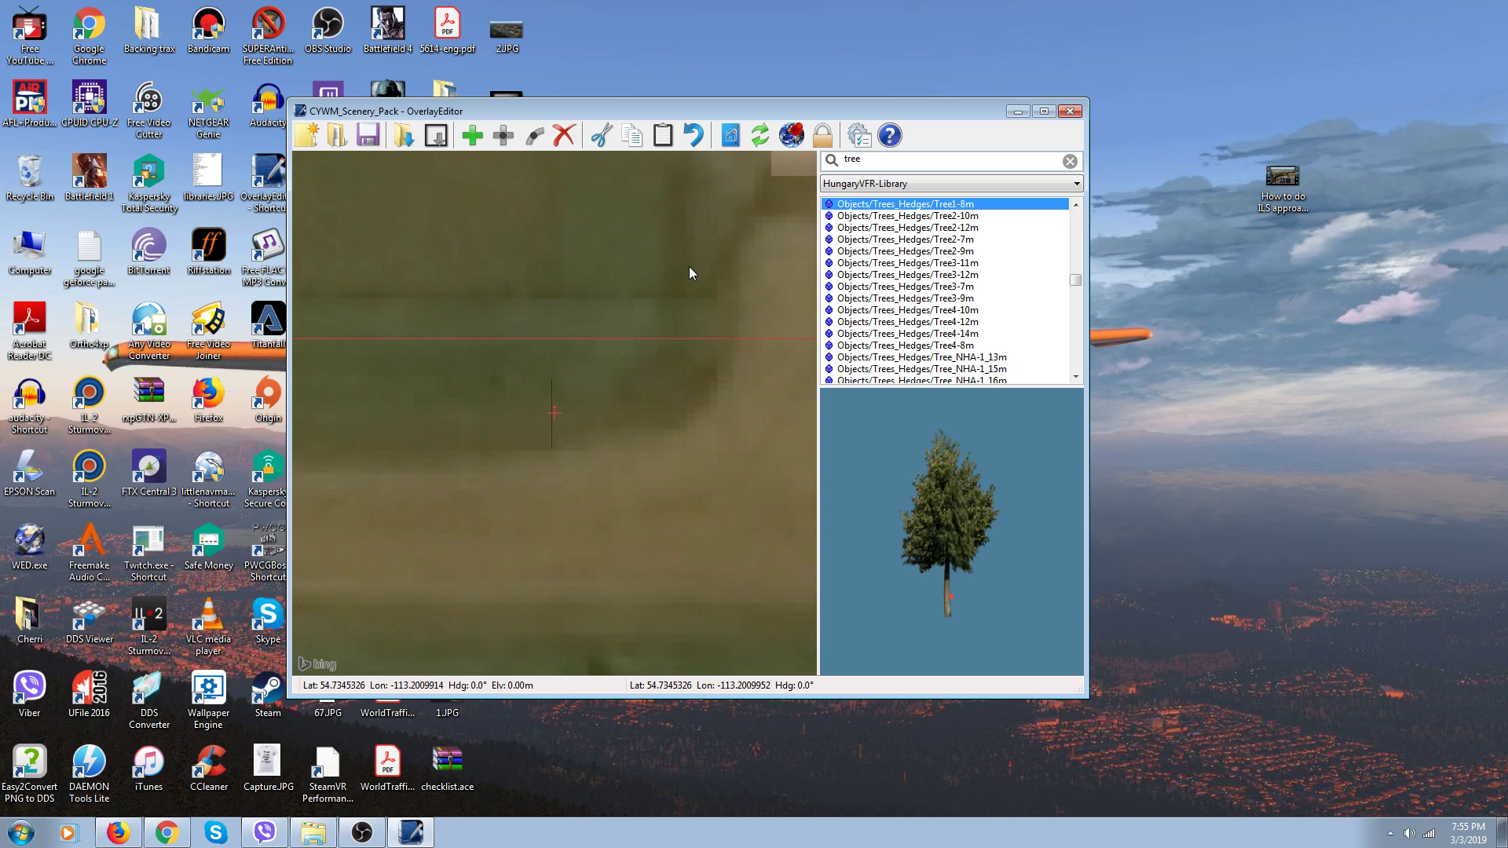
pyautogui.press('Left')
# Rotate the Tree1-8m to heading 271° and shift it slightly east toward the access road junction
pyautogui.press('q')
pyautogui.press('q')
pyautogui.press('q')
pyautogui.press('q')
pyautogui.press('q')
pyautogui.press('q')
pyautogui.press('q')
pyautogui.press('q')
pyautogui.press('q')
pyautogui.press('q')
pyautogui.press('q')
pyautogui.press('q')
pyautogui.press('q')
pyautogui.press('q')
pyautogui.press('q')
pyautogui.press('q')
pyautogui.press('q')
pyautogui.press('q')
pyautogui.press('q')
pyautogui.press('q')
pyautogui.press('q')
pyautogui.press('q')
pyautogui.press('q')
pyautogui.press('q')
pyautogui.press('q')
pyautogui.press('q')
pyautogui.press('q')
pyautogui.press('q')
pyautogui.press('q')
pyautogui.press('q')
pyautogui.press('q')
pyautogui.press('q')
pyautogui.press('q')
pyautogui.press('q')
pyautogui.press('q')
pyautogui.press('q')
pyautogui.press('q')
pyautogui.press('q')
pyautogui.press('q')
pyautogui.press('q')
pyautogui.press('Down')
pyautogui.press('Down')
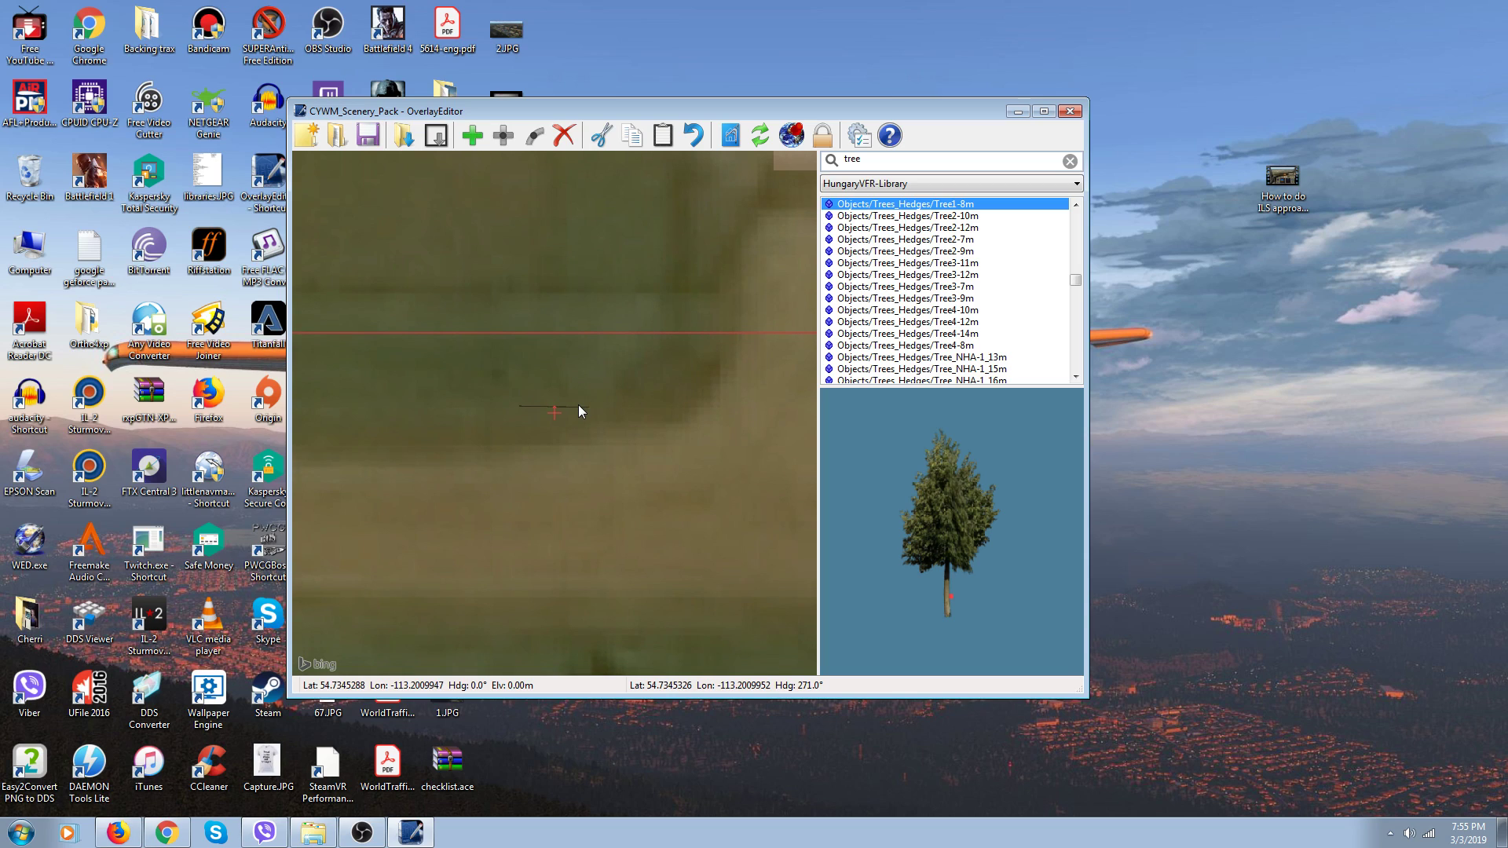
pyautogui.moveTo(577, 406); pyautogui.dragTo(639, 403)
pyautogui.click(624, 449)
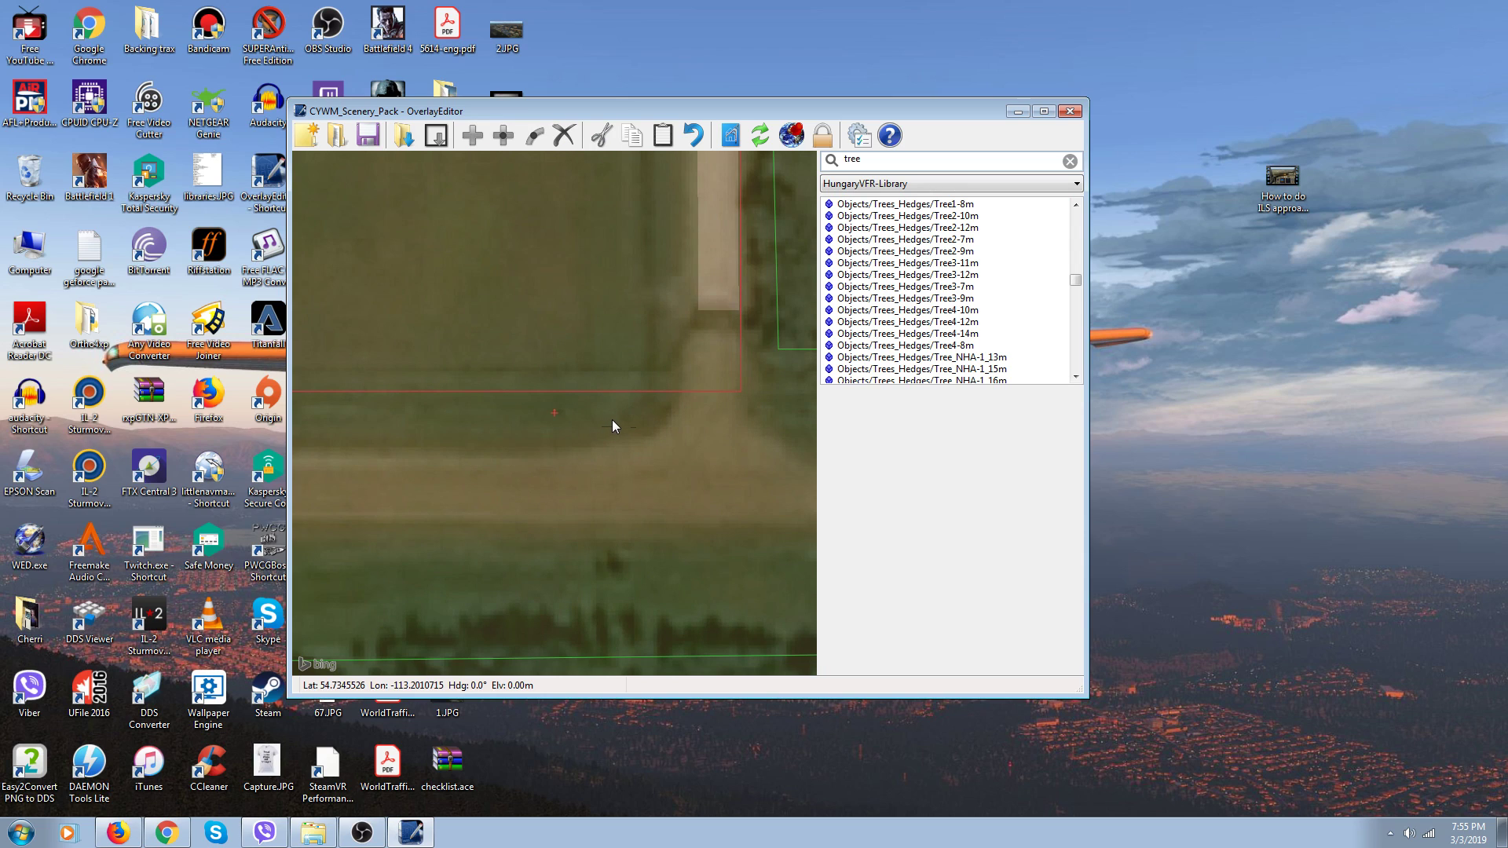
pyautogui.scroll(3, 614, 425)
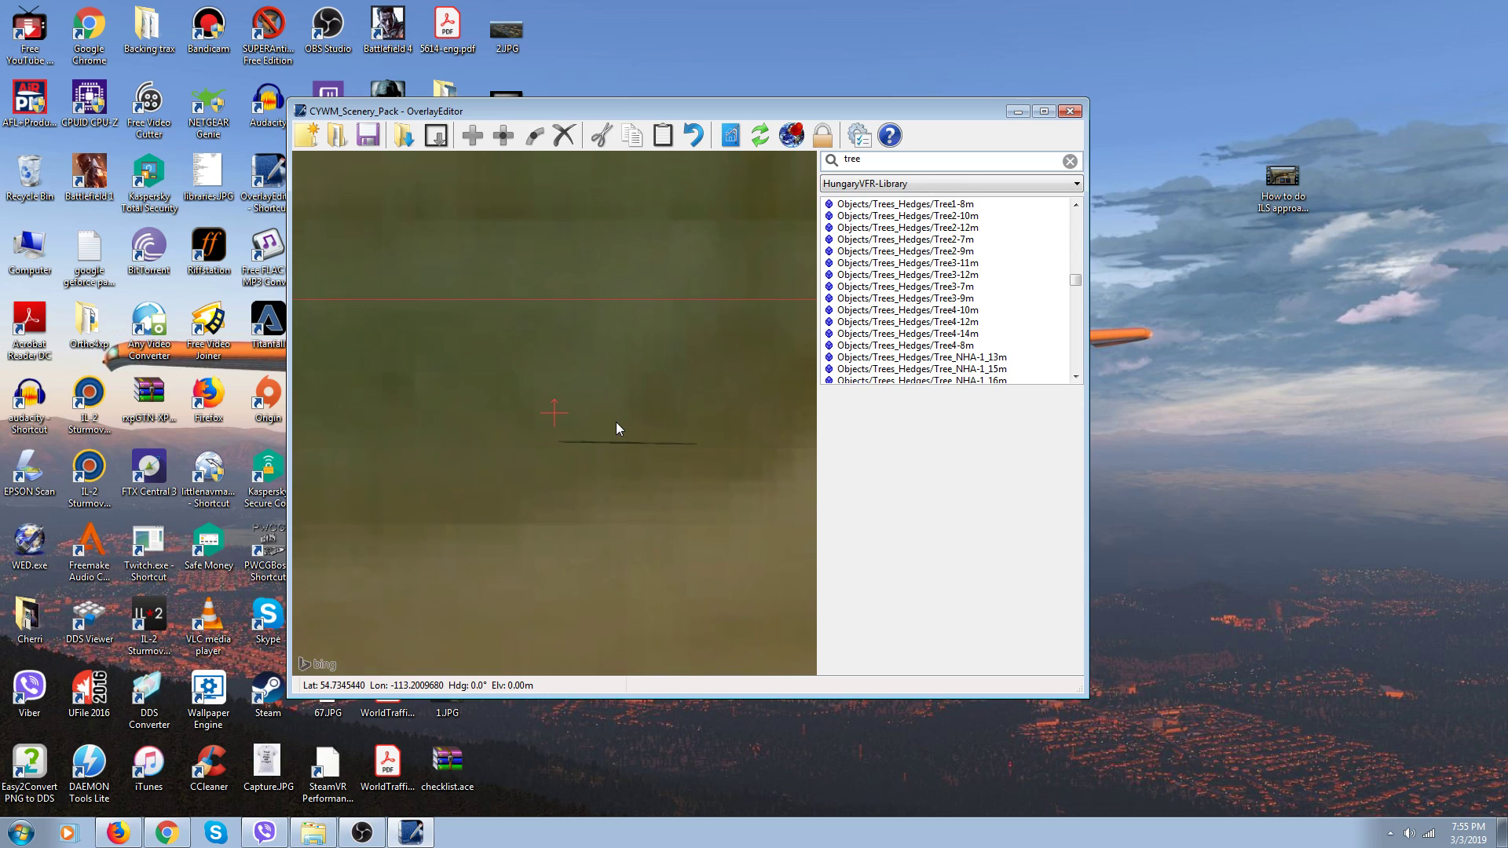
# Add a second HungaryVFR-Library Tree1-8m, rotate it to heading 270° and place it directly west of the first, in line with it
pyautogui.click(613, 440)
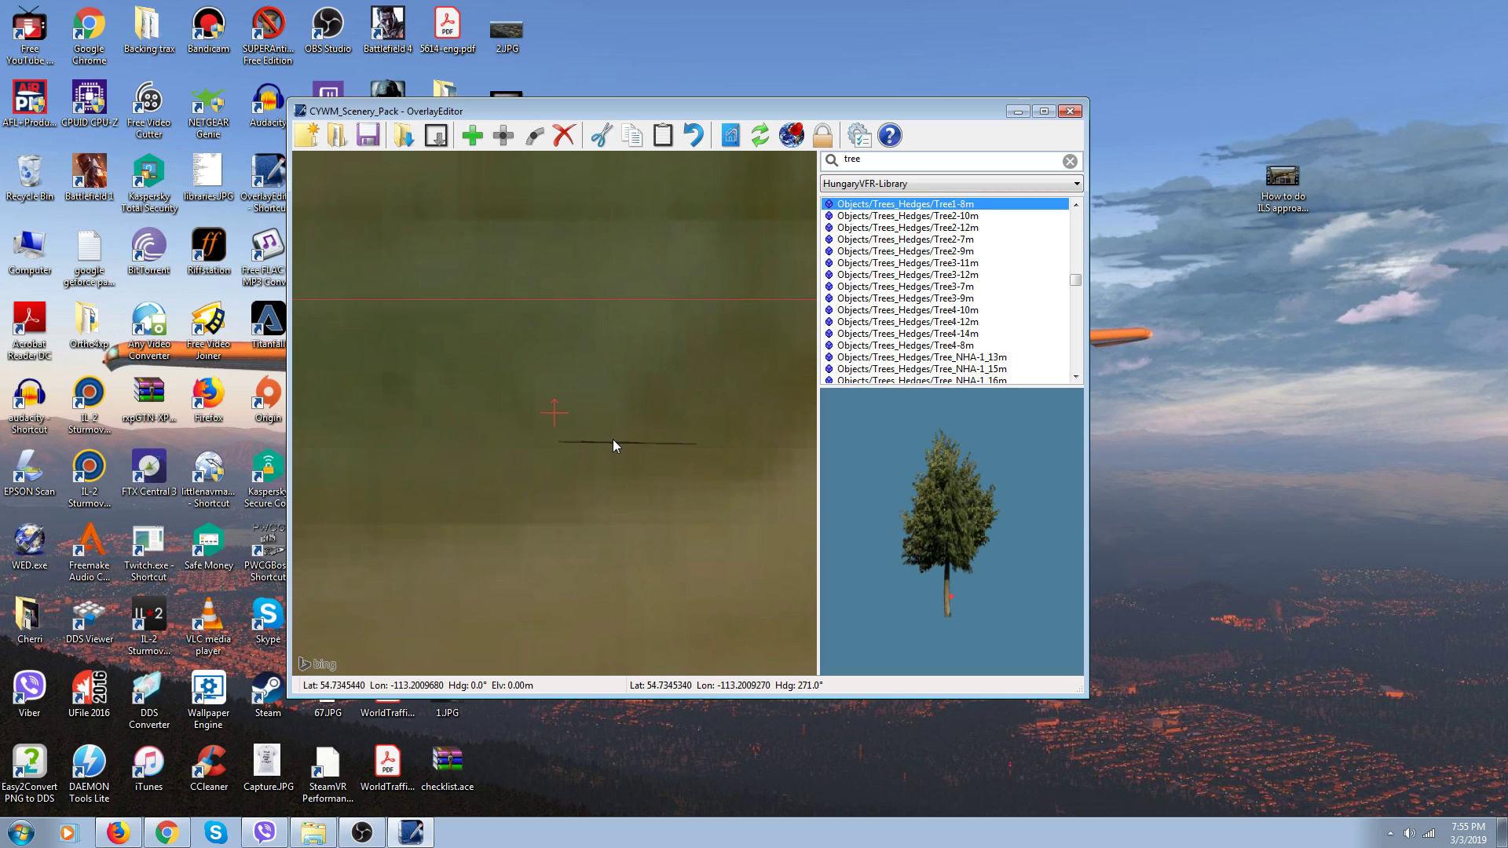
pyautogui.click(473, 139)
pyautogui.press('q')
pyautogui.press('q')
pyautogui.press('q')
pyautogui.press('q')
pyautogui.press('q')
pyautogui.press('q')
pyautogui.press('q')
pyautogui.press('q')
pyautogui.press('q')
pyautogui.press('q')
pyautogui.press('q')
pyautogui.press('q')
pyautogui.press('q')
pyautogui.press('q')
pyautogui.press('q')
pyautogui.press('q')
pyautogui.press('q')
pyautogui.press('q')
pyautogui.press('q')
pyautogui.press('q')
pyautogui.press('q')
pyautogui.press('q')
pyautogui.press('q')
pyautogui.press('q')
pyautogui.press('q')
pyautogui.press('q')
pyautogui.press('q')
pyautogui.press('q')
pyautogui.press('q')
pyautogui.press('q')
pyautogui.press('q')
pyautogui.press('q')
pyautogui.press('q')
pyautogui.press('q')
pyautogui.press('q')
pyautogui.press('q')
pyautogui.press('q')
pyautogui.press('q')
pyautogui.press('q')
pyautogui.press('q')
pyautogui.press('q')
pyautogui.press('q')
pyautogui.press('q')
pyautogui.press('q')
pyautogui.press('q')
pyautogui.press('e')
pyautogui.moveTo(572, 411); pyautogui.dragTo(507, 441)
# Look through the HungaryVFR-Library list past the tree objects, previewing one entry along the way
pyautogui.scroll(-6, 910, 334)
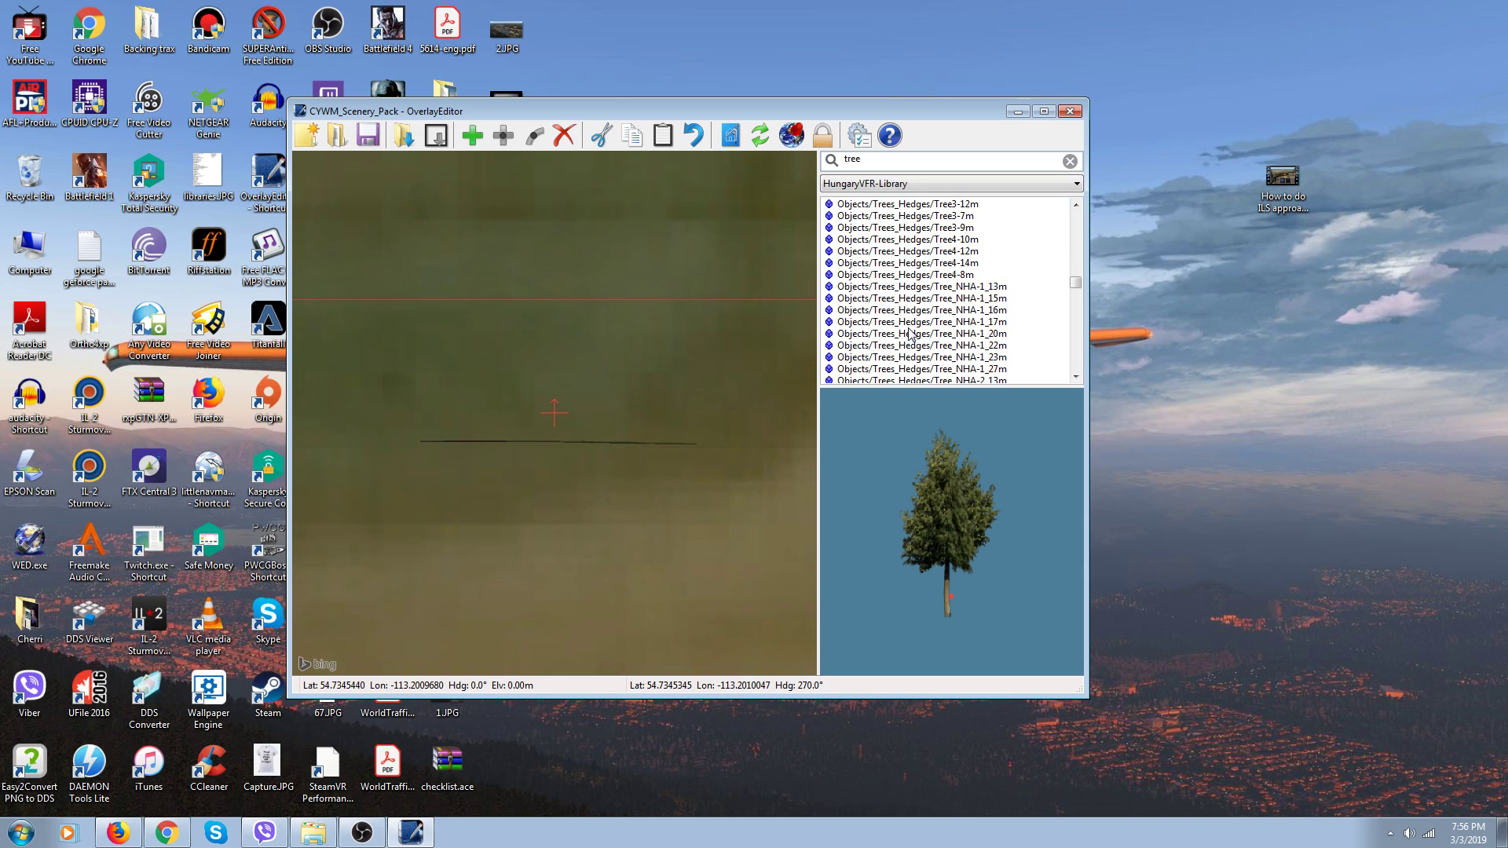
pyautogui.click(909, 325)
pyautogui.scroll(-8, 910, 334)
pyautogui.scroll(-8, 909, 334)
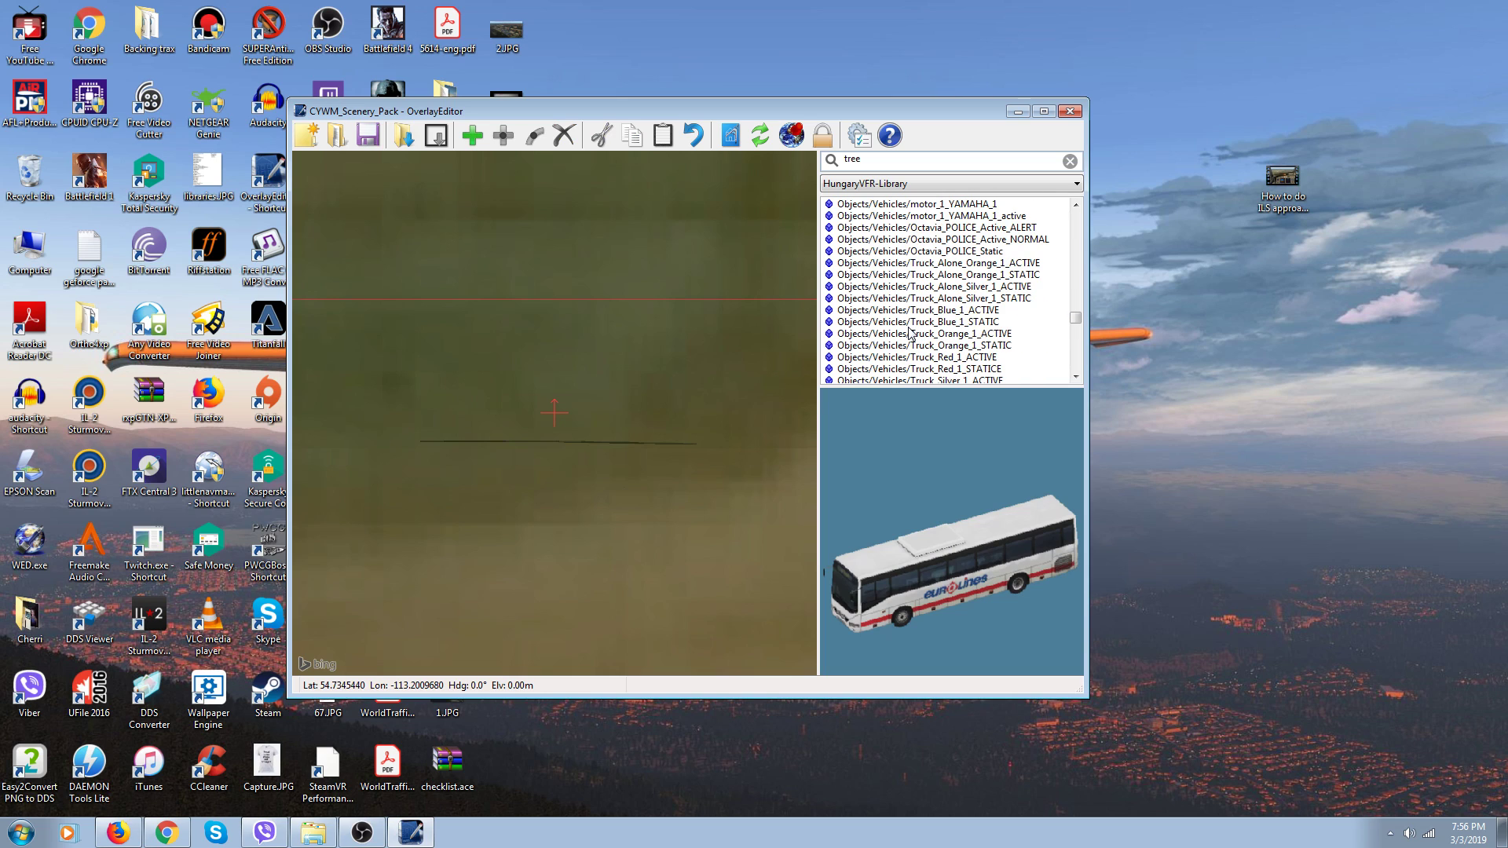
pyautogui.scroll(-5, 910, 333)
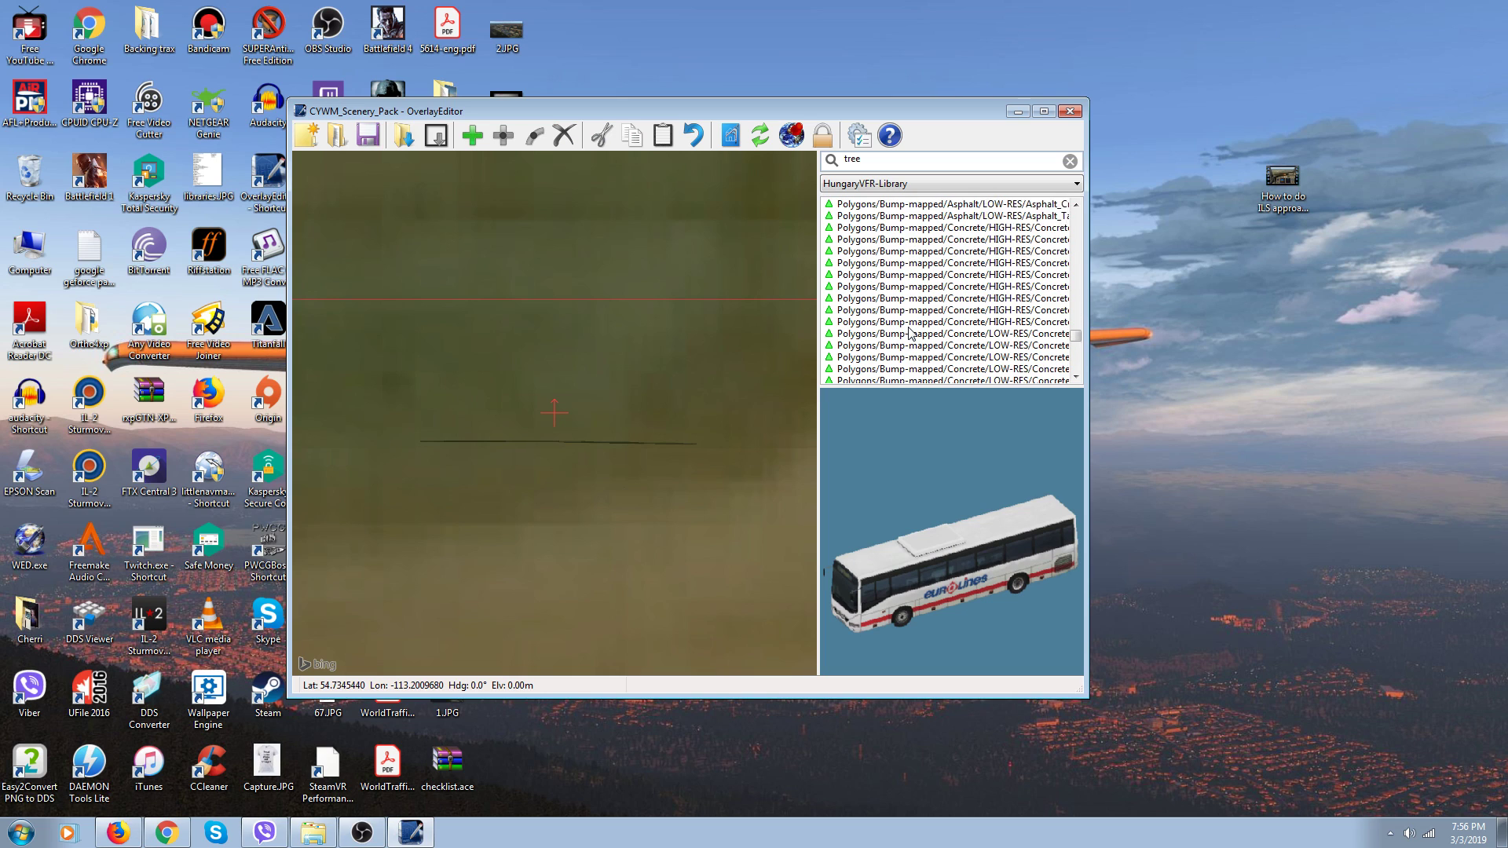
pyautogui.scroll(-3, 910, 333)
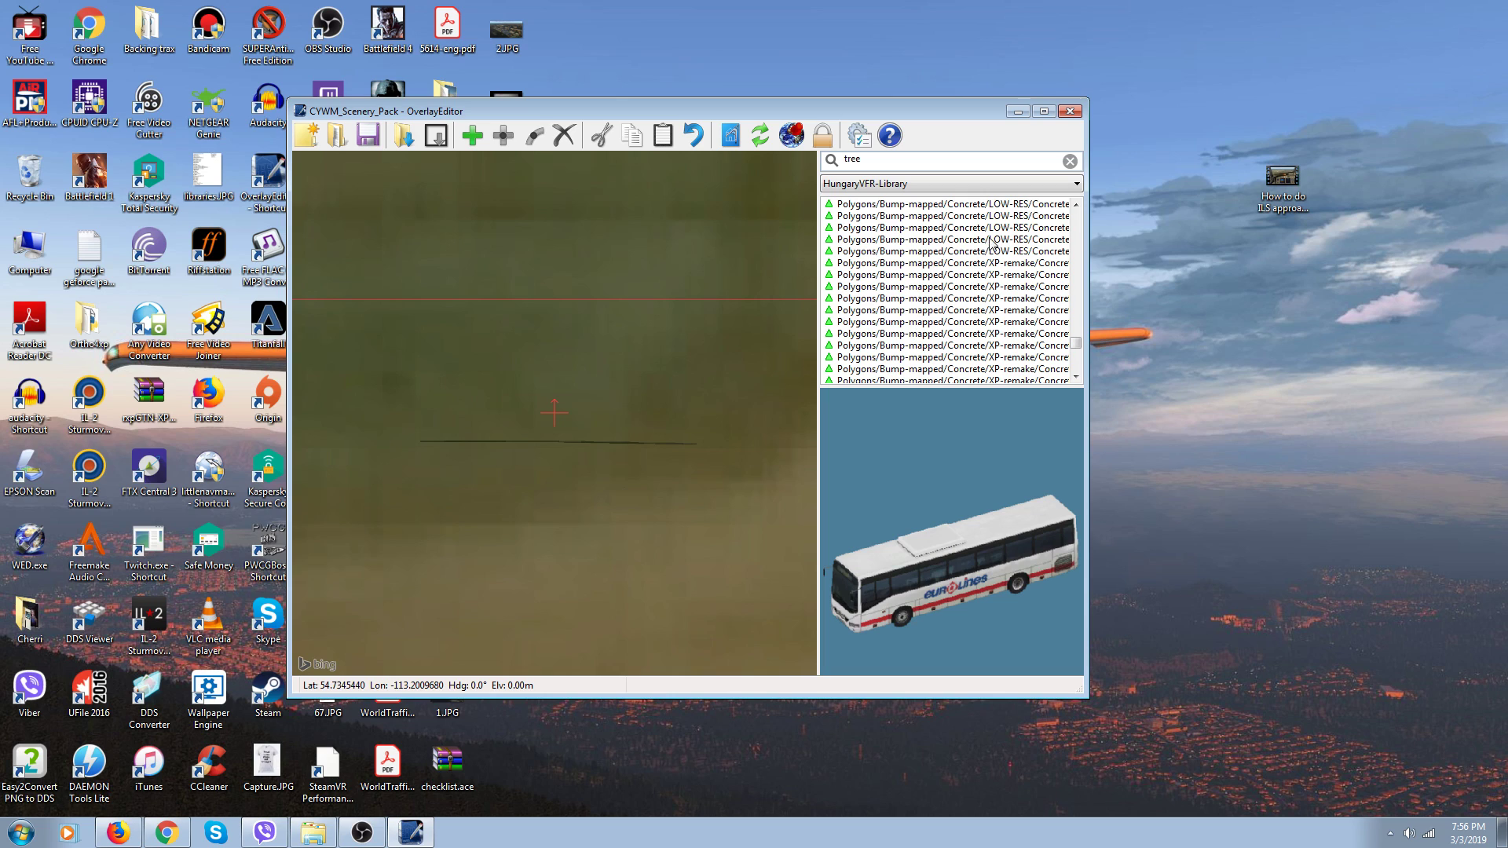
# Return to the tree search results and add an opensceneryx/forests/trees/usa/cascade/woodywetland forest polygon over the two placed trees
pyautogui.click(1078, 184)
pyautogui.moveTo(1078, 344); pyautogui.dragTo(1054, 474)
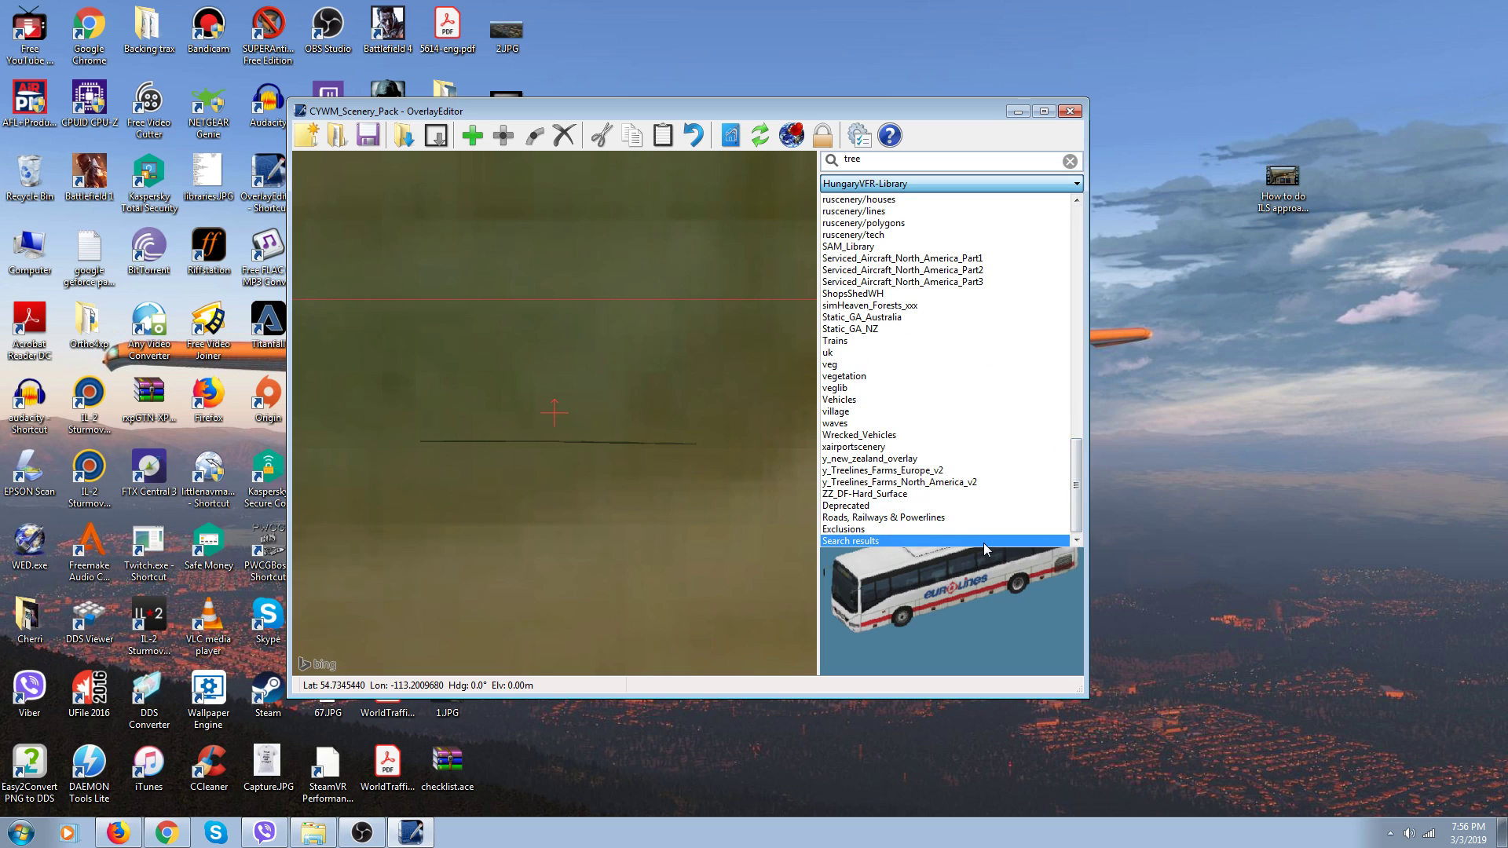
pyautogui.click(984, 542)
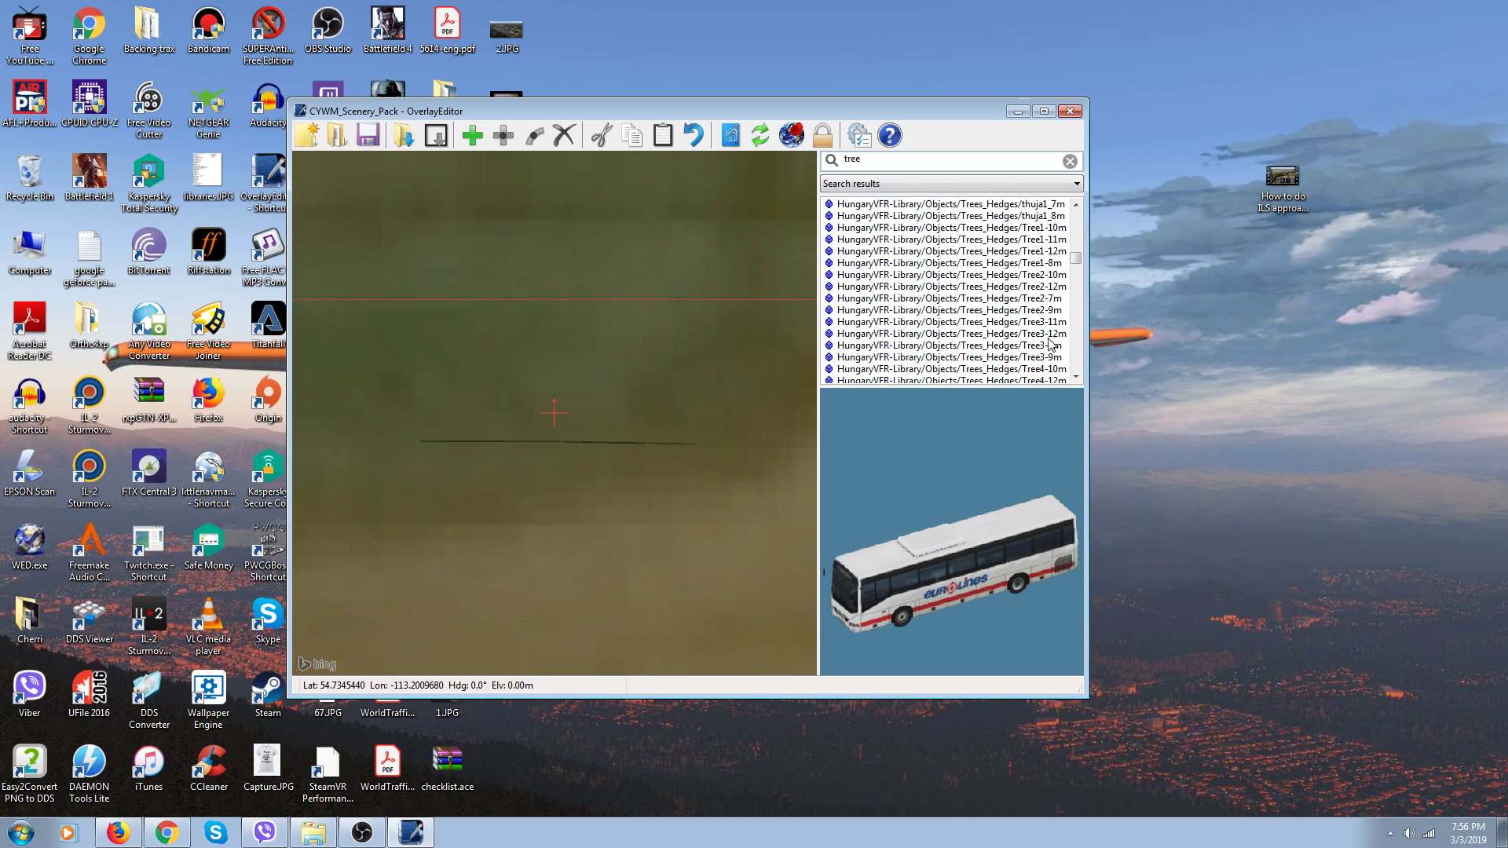
pyautogui.moveTo(1076, 256); pyautogui.dragTo(1073, 327)
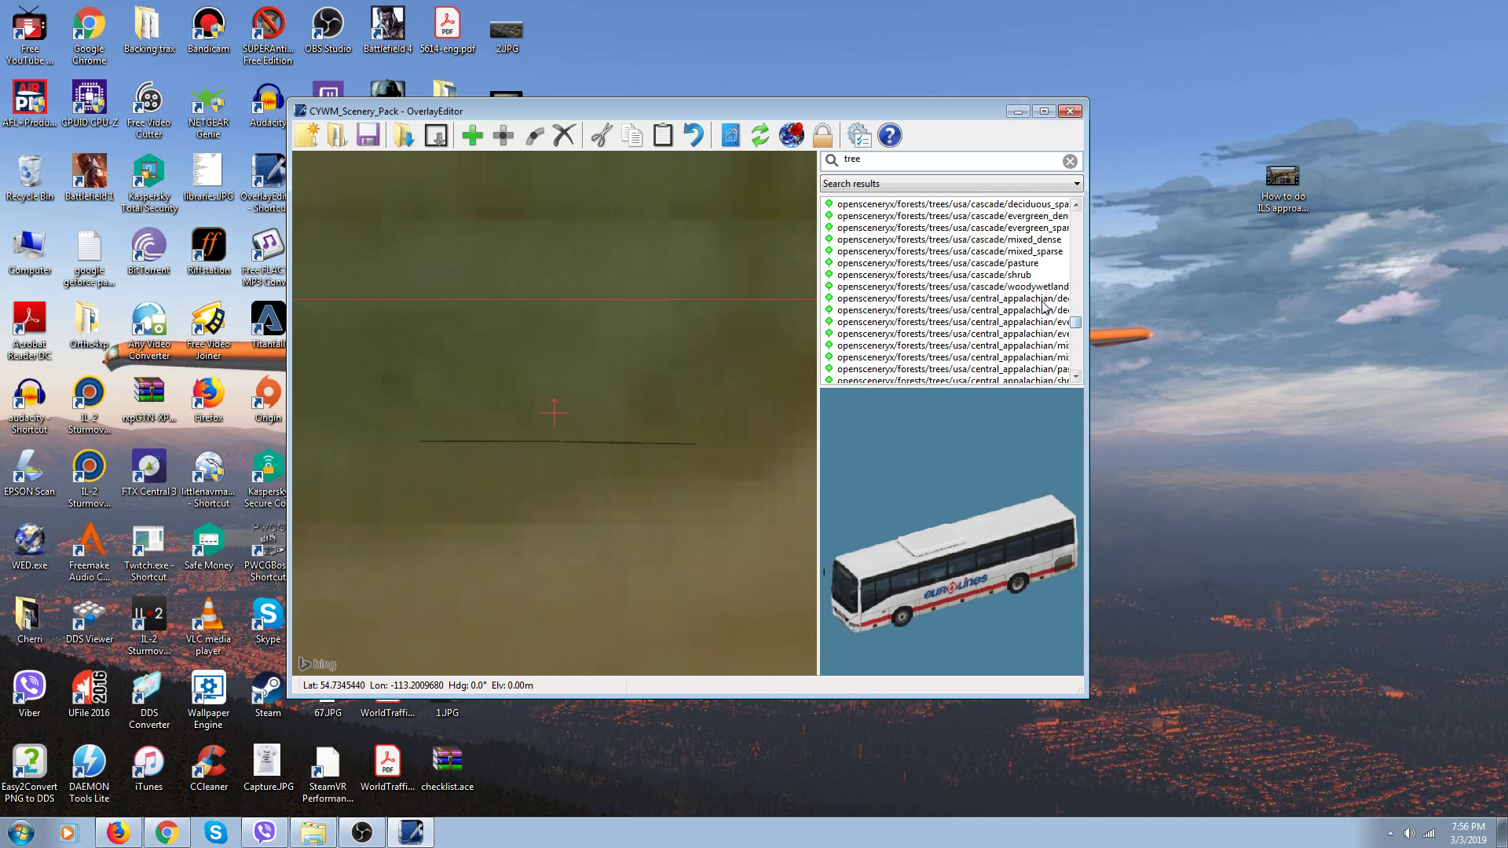
pyautogui.click(1031, 287)
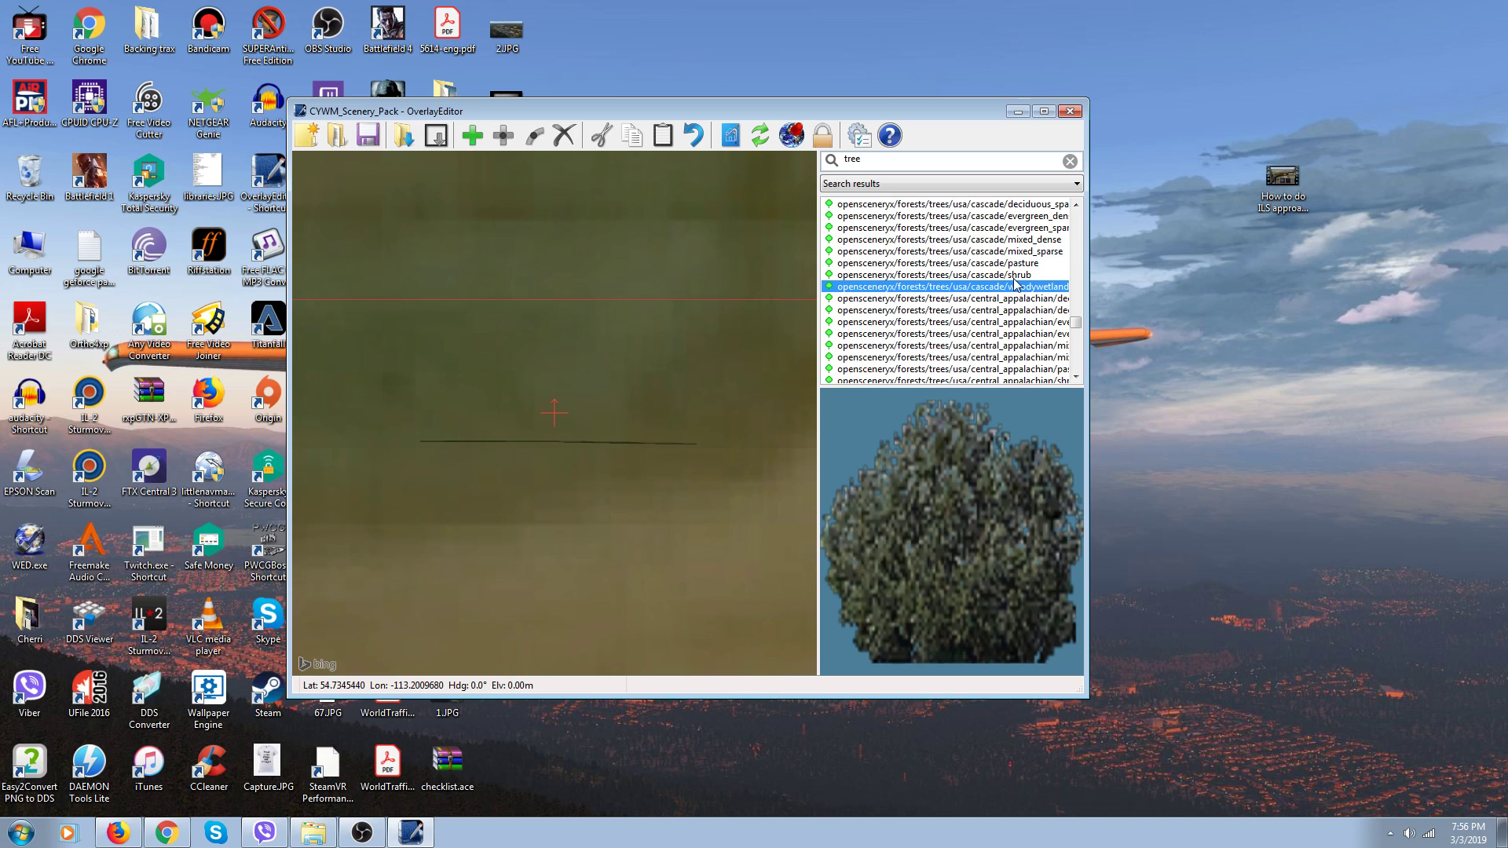
pyautogui.scroll(-5, 1001, 316)
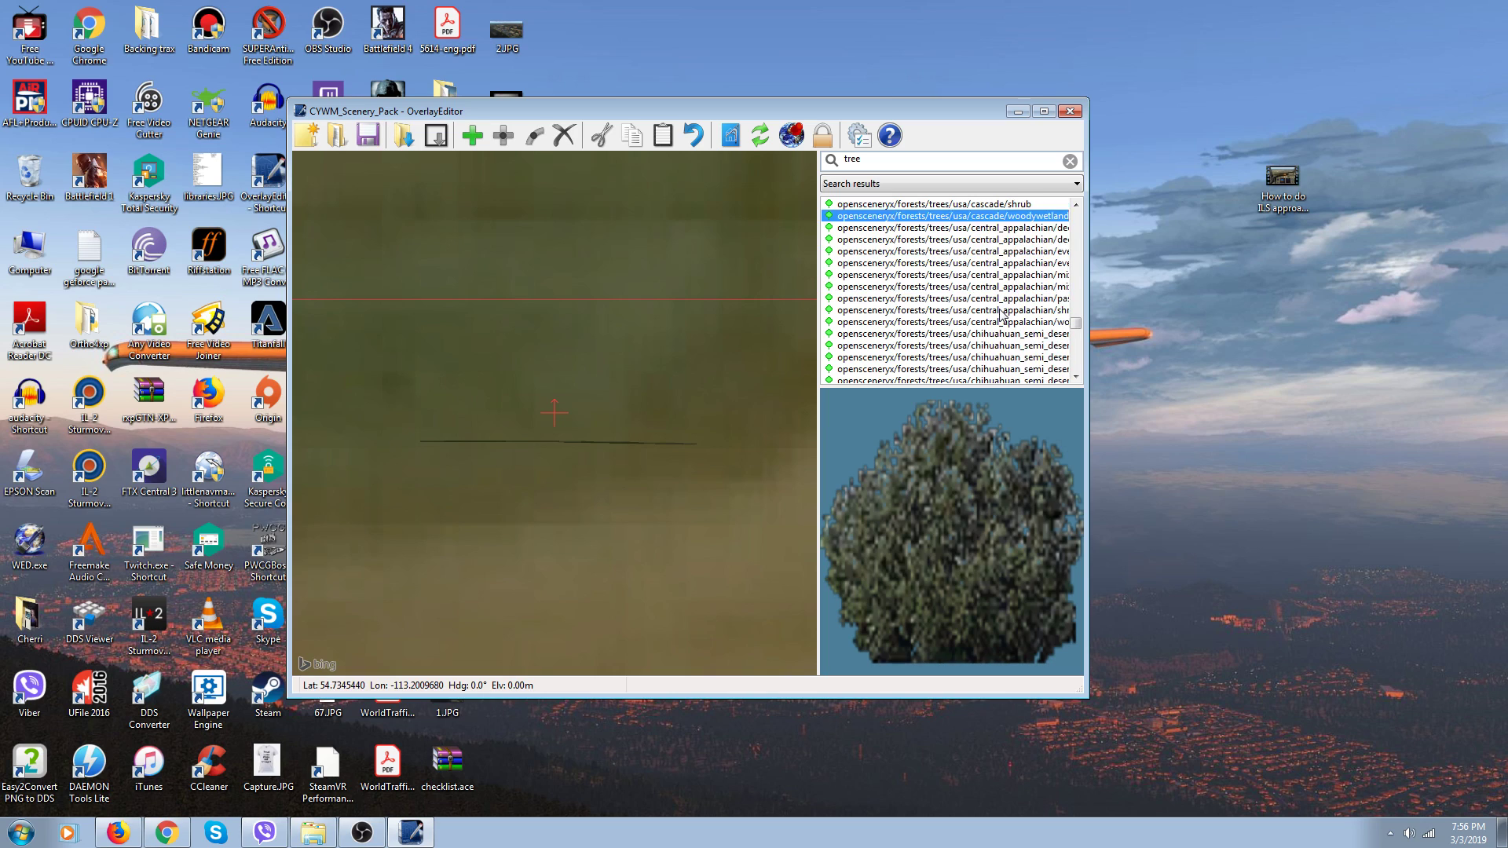
pyautogui.scroll(-1, 1001, 316)
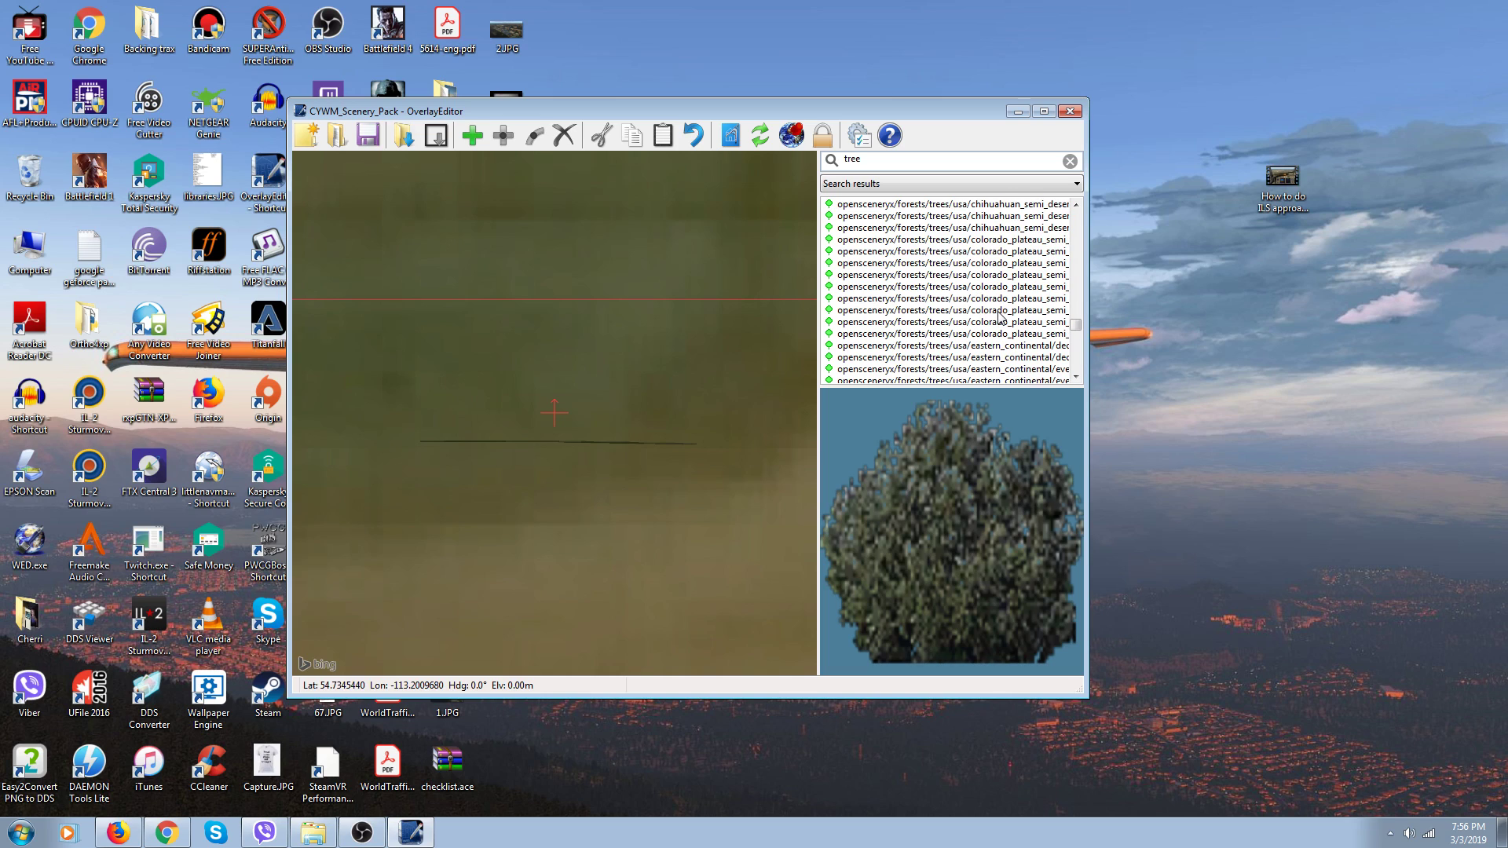
pyautogui.scroll(3, 1001, 316)
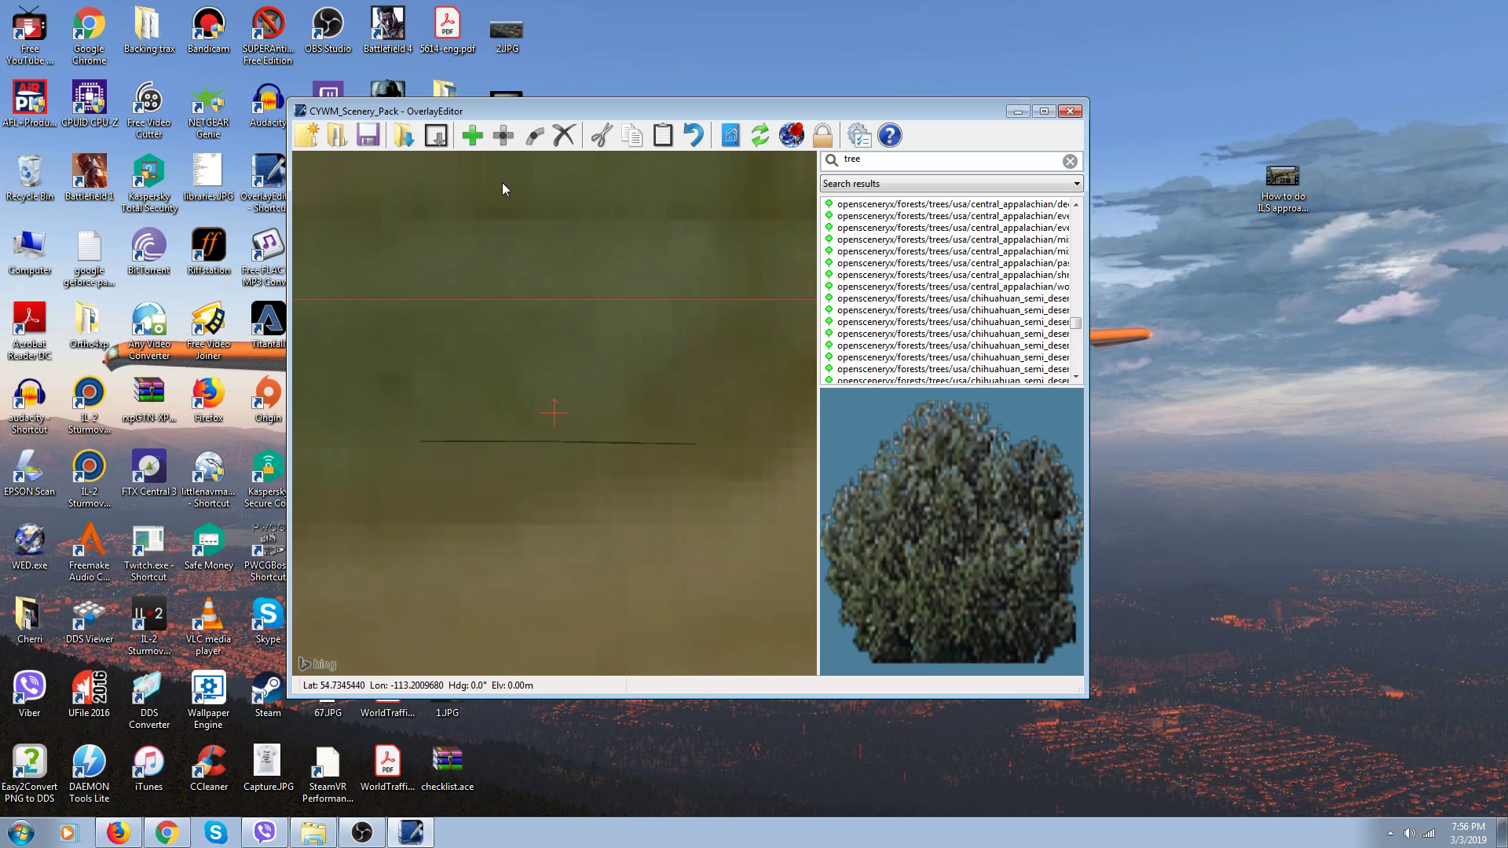
pyautogui.click(473, 137)
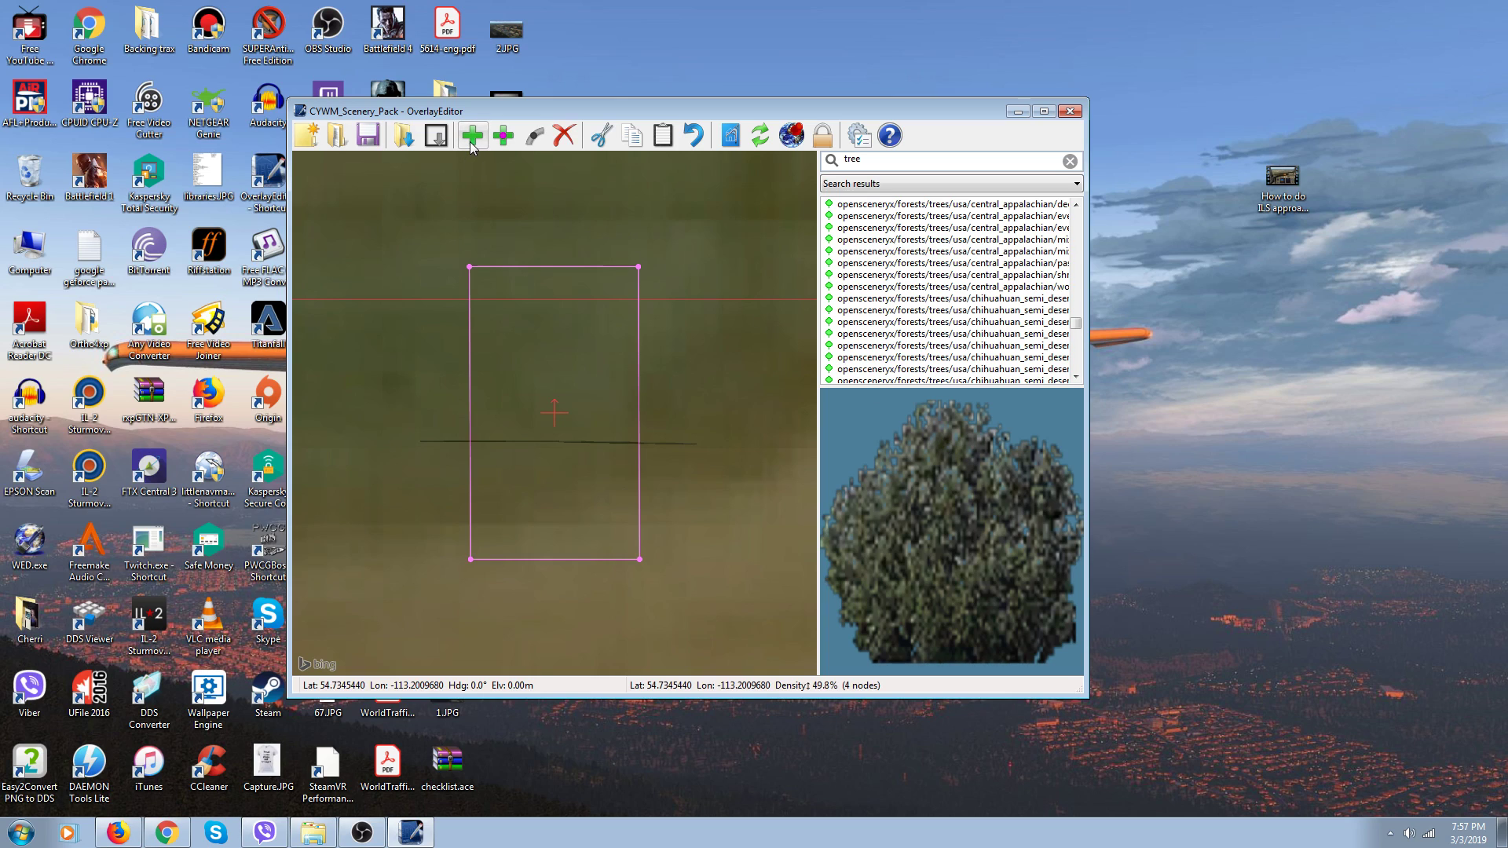
# Pull the forest polygon's two western nodes farther west along the grass just north of the road
pyautogui.scroll(-5, 430, 379)
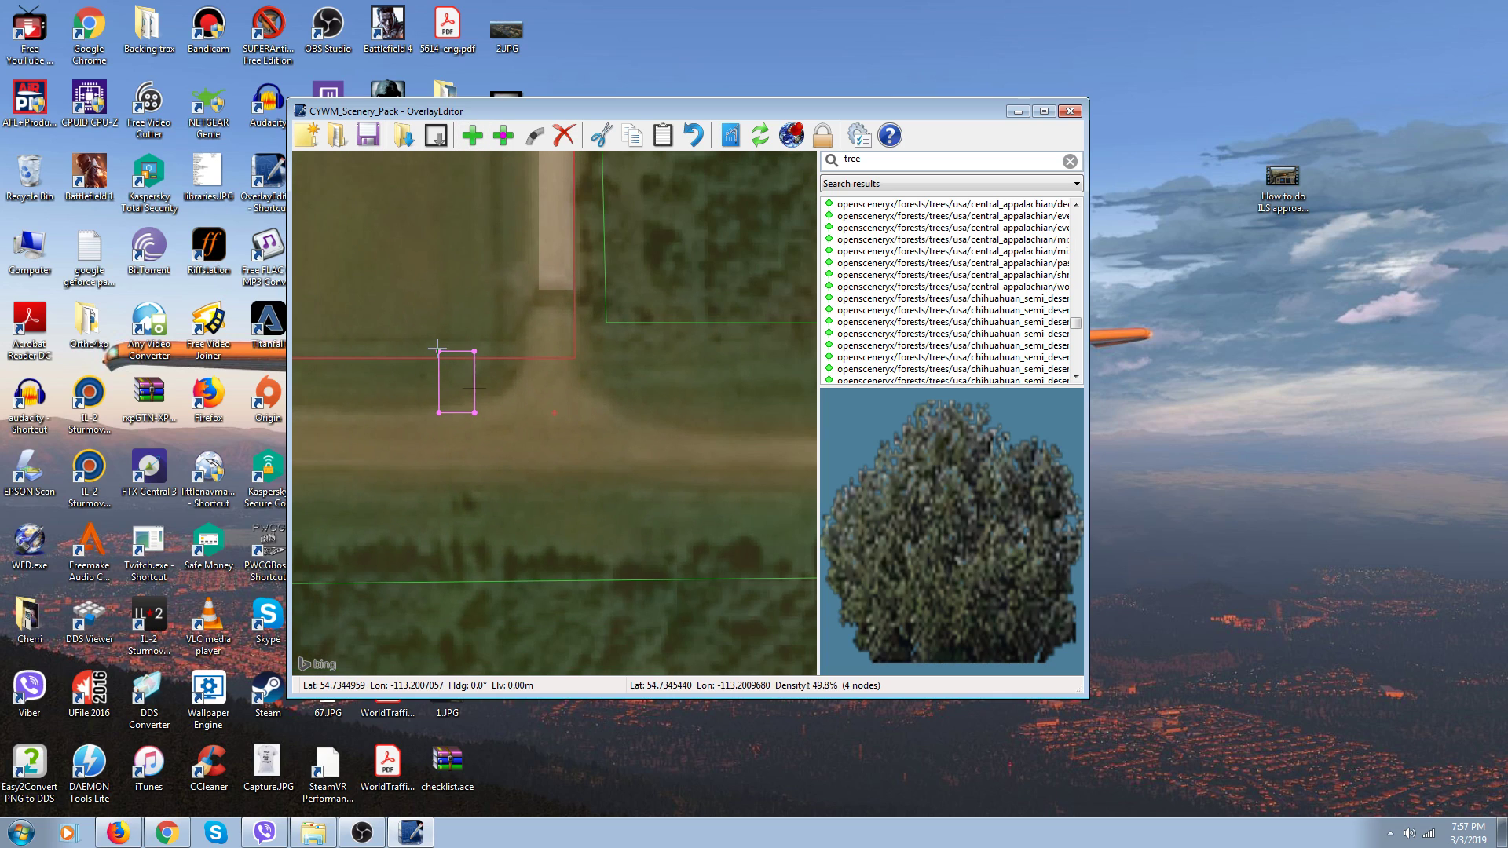
pyautogui.moveTo(439, 350); pyautogui.dragTo(318, 383)
pyautogui.moveTo(437, 411); pyautogui.dragTo(319, 400)
# Move the forest polygon's two eastern nodes in line with the western ones, forming a strip about 21.6 m long and 2.6 m wide
pyautogui.press('Left')
pyautogui.press('Left')
pyautogui.press('Left')
pyautogui.press('Left')
pyautogui.press('Left')
pyautogui.press('Left')
pyautogui.press('Left')
pyautogui.press('Left')
pyautogui.press('Left')
pyautogui.press('Left')
pyautogui.press('Left')
pyautogui.press('Left')
pyautogui.press('Left')
pyautogui.press('Left')
pyautogui.press('Left')
pyautogui.press('Left')
pyautogui.press('Left')
pyautogui.press('Left')
pyautogui.press('Left')
pyautogui.press('Left')
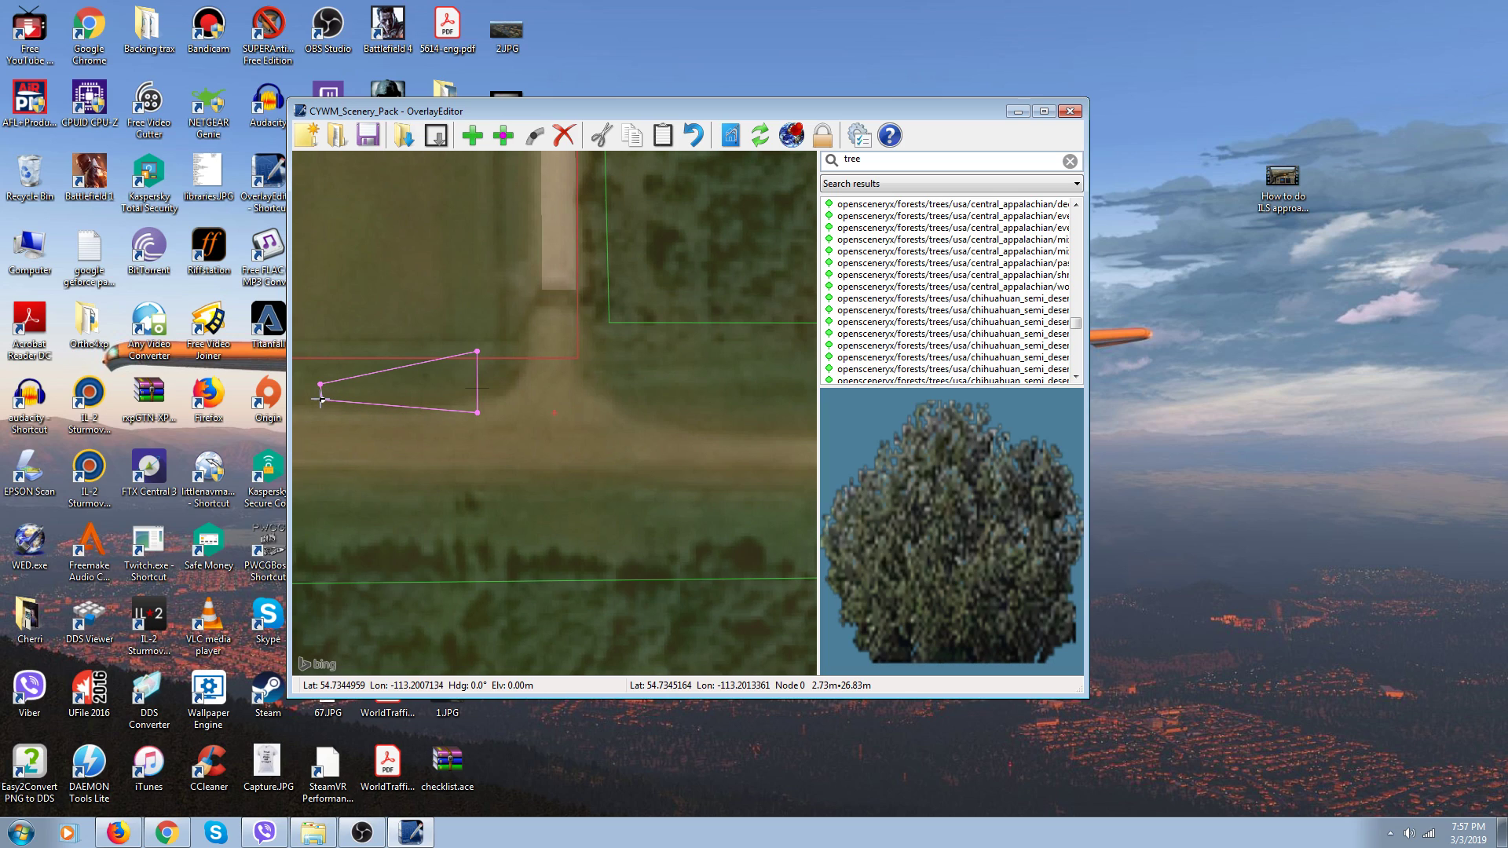
pyautogui.press('Left')
pyautogui.press('Left')
pyautogui.press('Left')
pyautogui.press('Left')
pyautogui.press('Left')
pyautogui.press('Left')
pyautogui.press('Left')
pyautogui.press('Left')
pyautogui.press('Left')
pyautogui.press('Left')
pyautogui.press('Left')
pyautogui.press('Left')
pyautogui.press('Left')
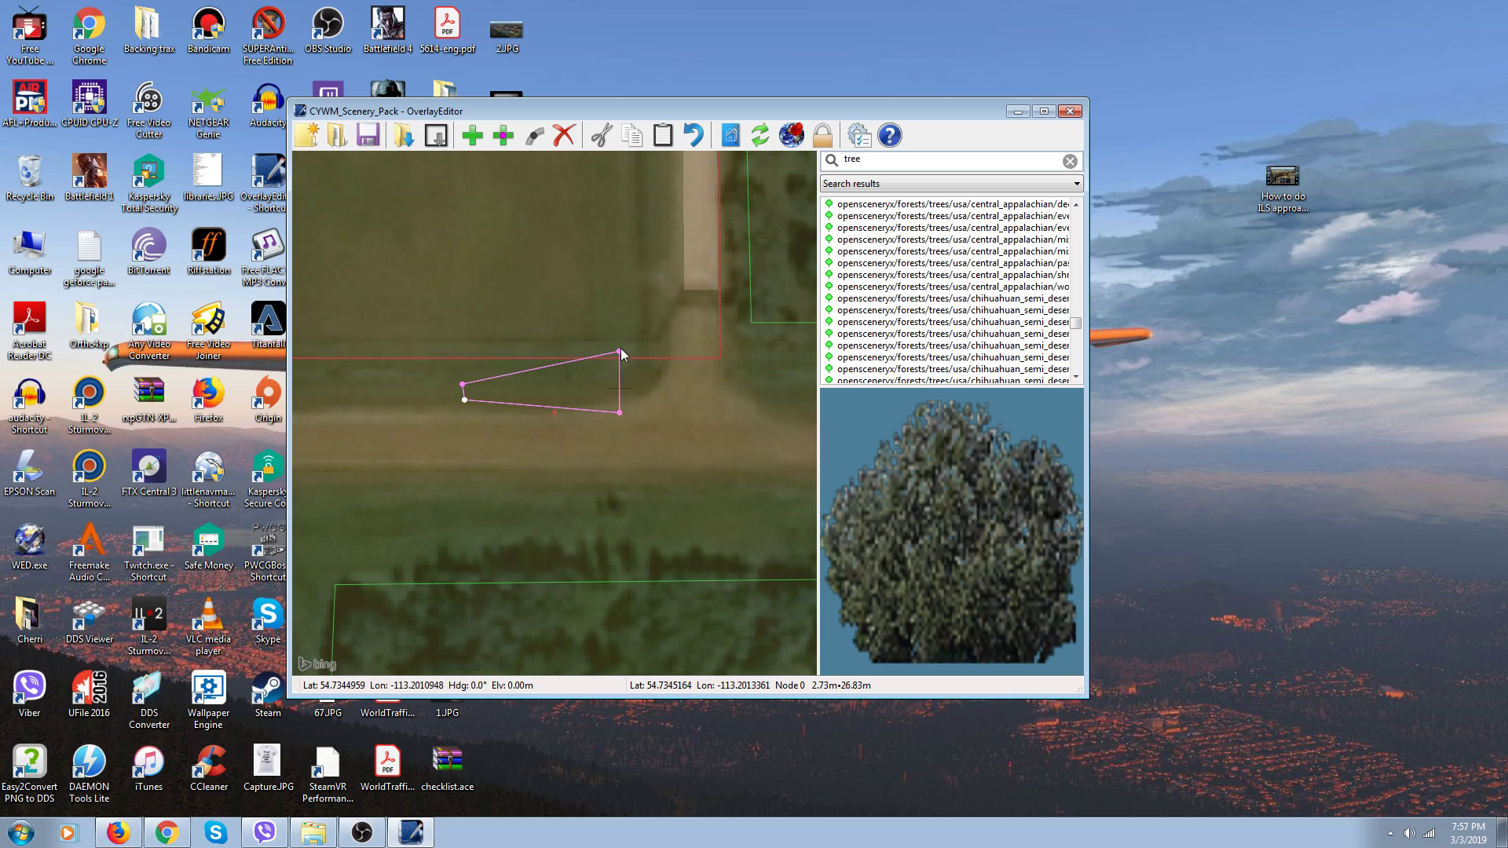
pyautogui.moveTo(620, 353); pyautogui.dragTo(593, 386)
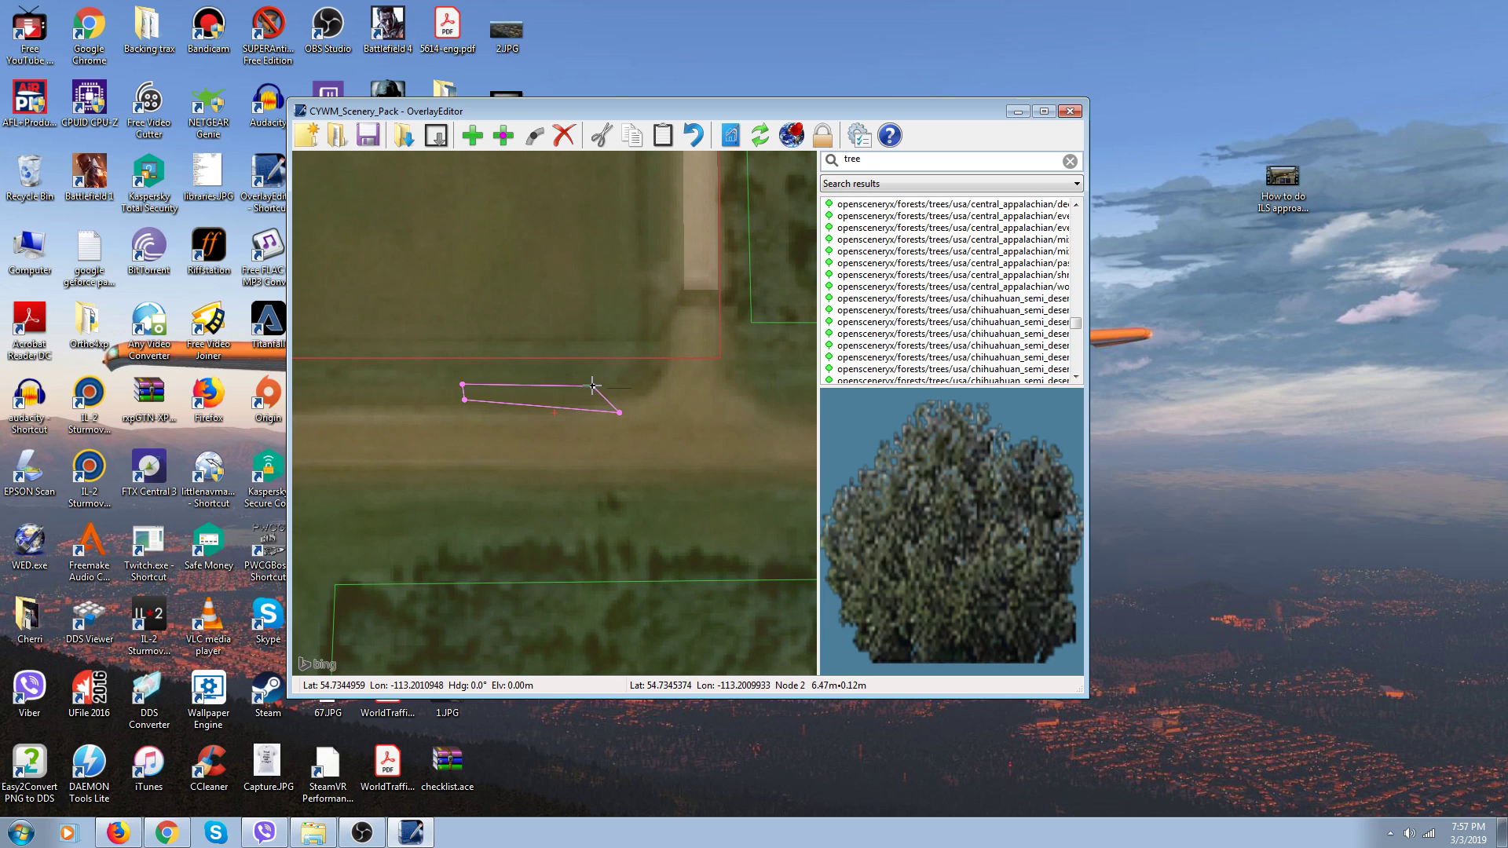
pyautogui.click(620, 410)
pyautogui.moveTo(619, 411); pyautogui.dragTo(593, 400)
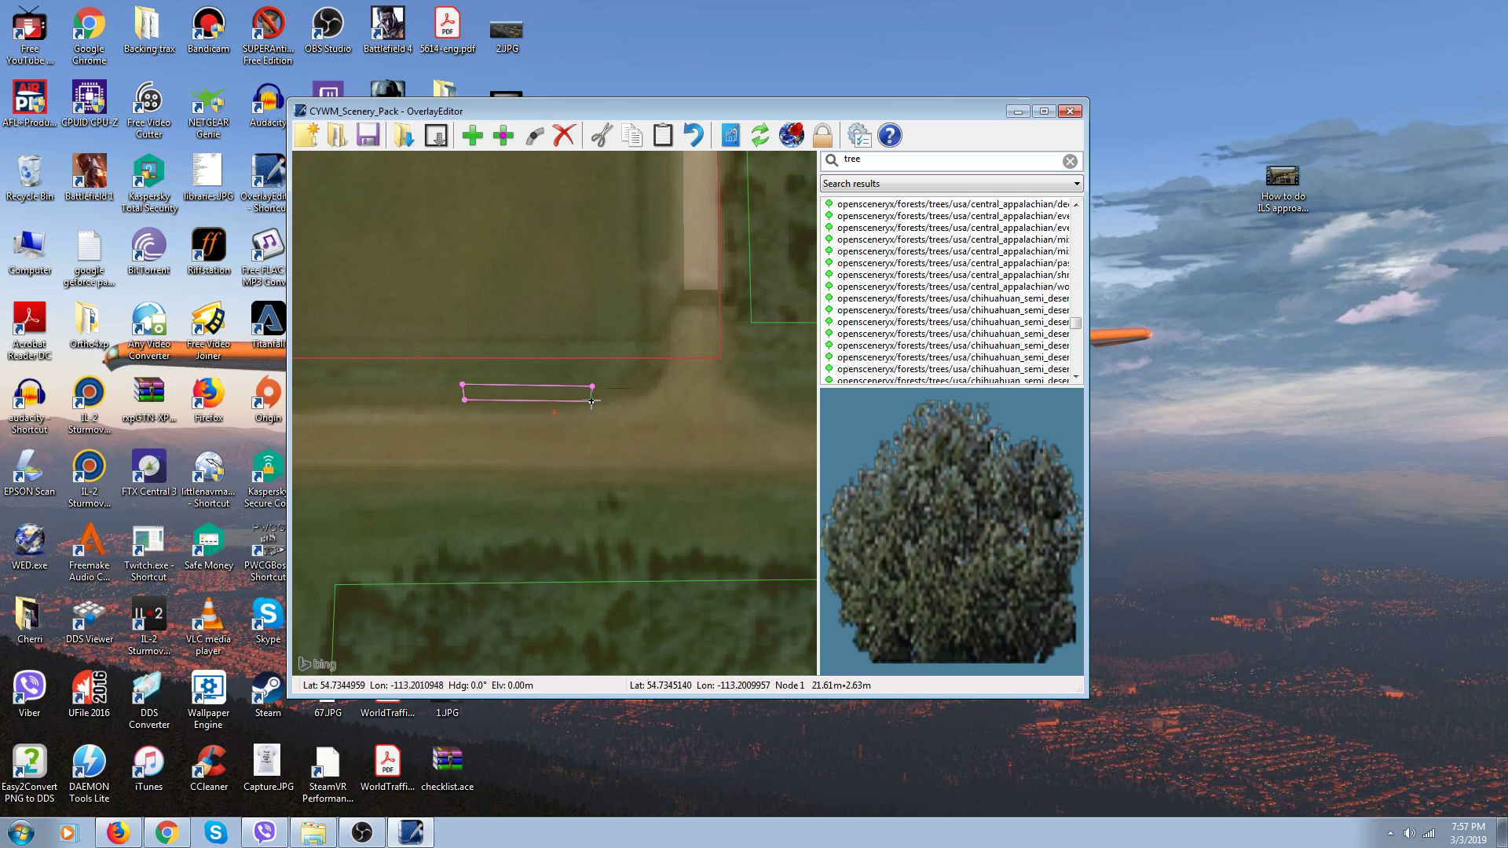
# Narrow the forest strip to about 1.5 m by moving its two northern nodes south, and deselect it
pyautogui.moveTo(462, 385); pyautogui.dragTo(467, 391)
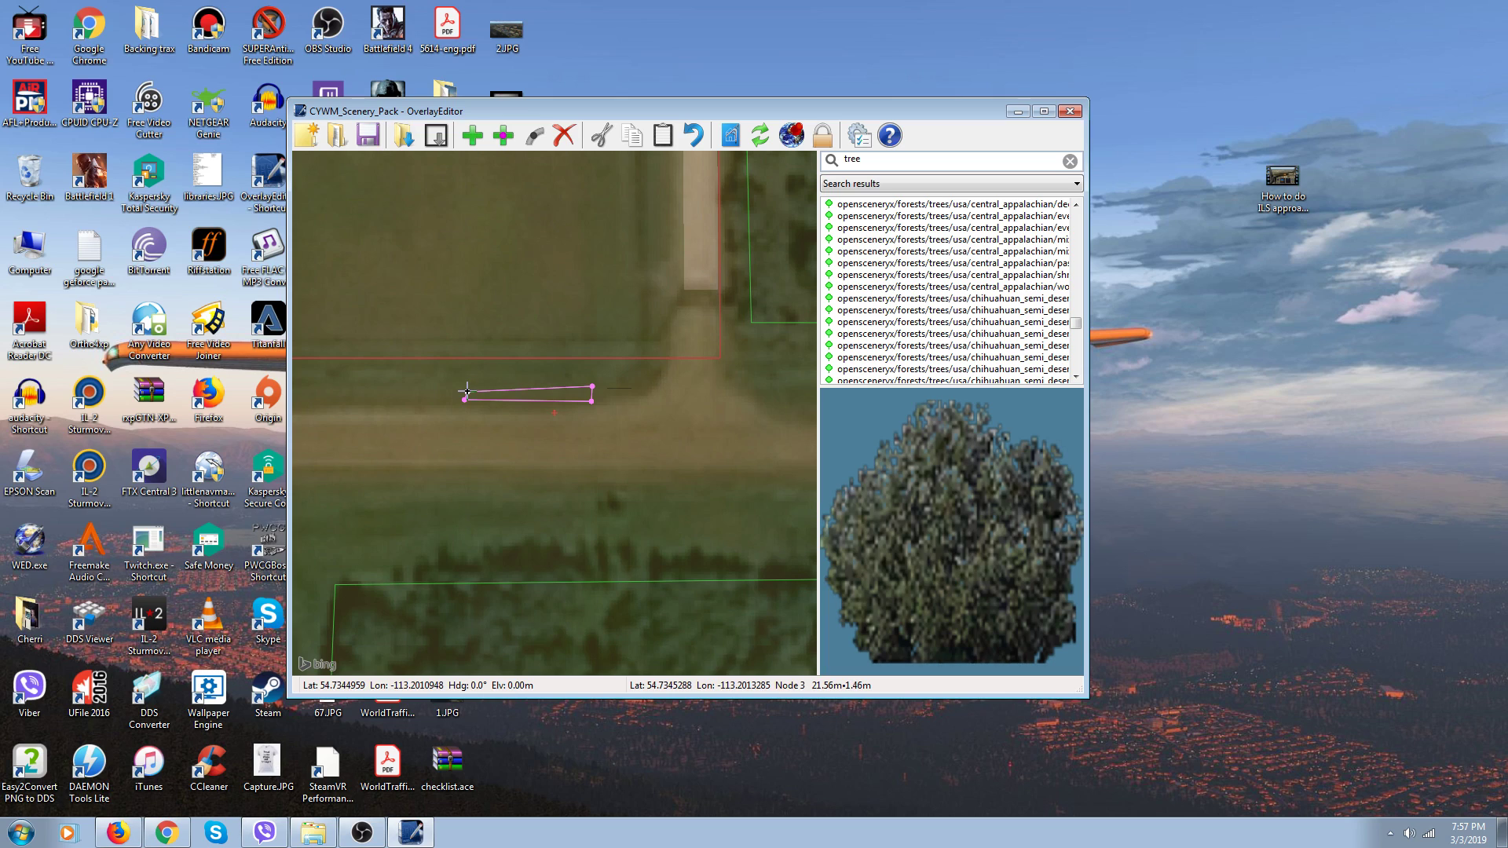
pyautogui.moveTo(592, 387); pyautogui.dragTo(590, 392)
pyautogui.click(670, 448)
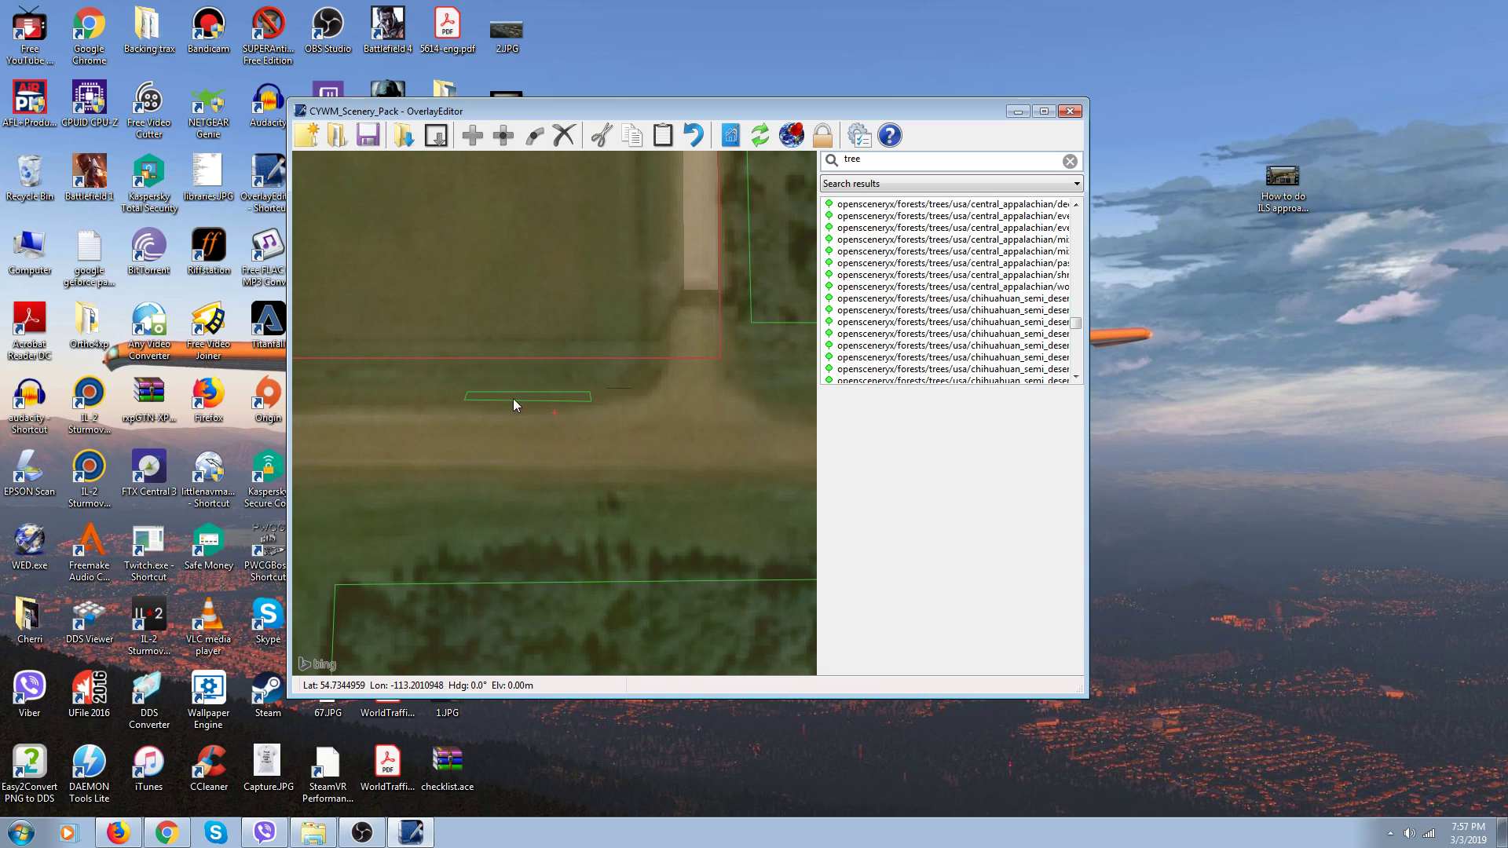
# Search the library for "cessna" and place handyobjects/aircraft/cessna_c172r_static at the western edge of the apron
pyautogui.scroll(-3, 633, 426)
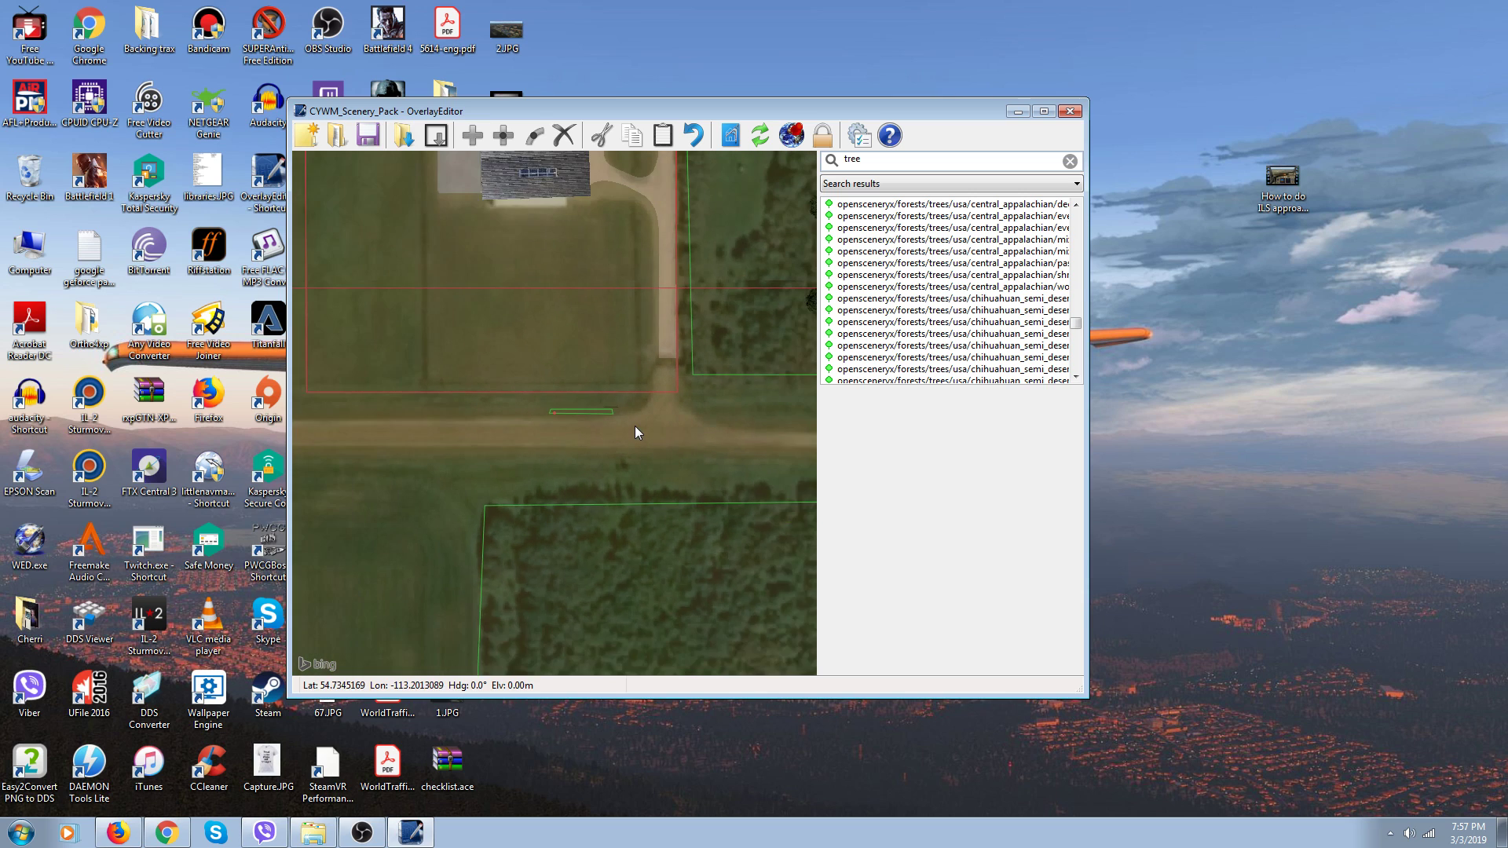
pyautogui.scroll(-4, 634, 426)
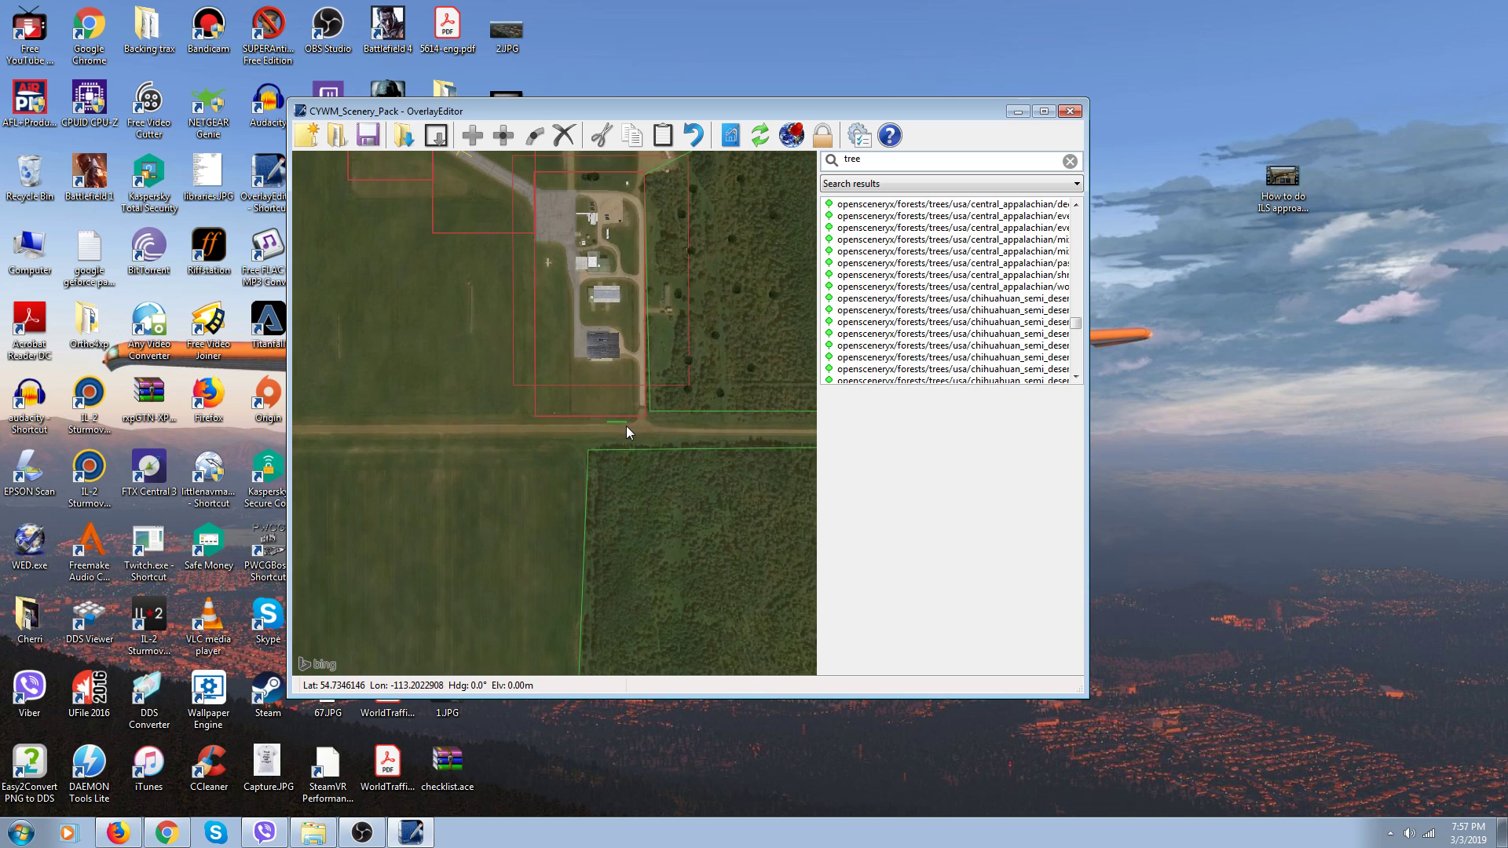
pyautogui.press('Up')
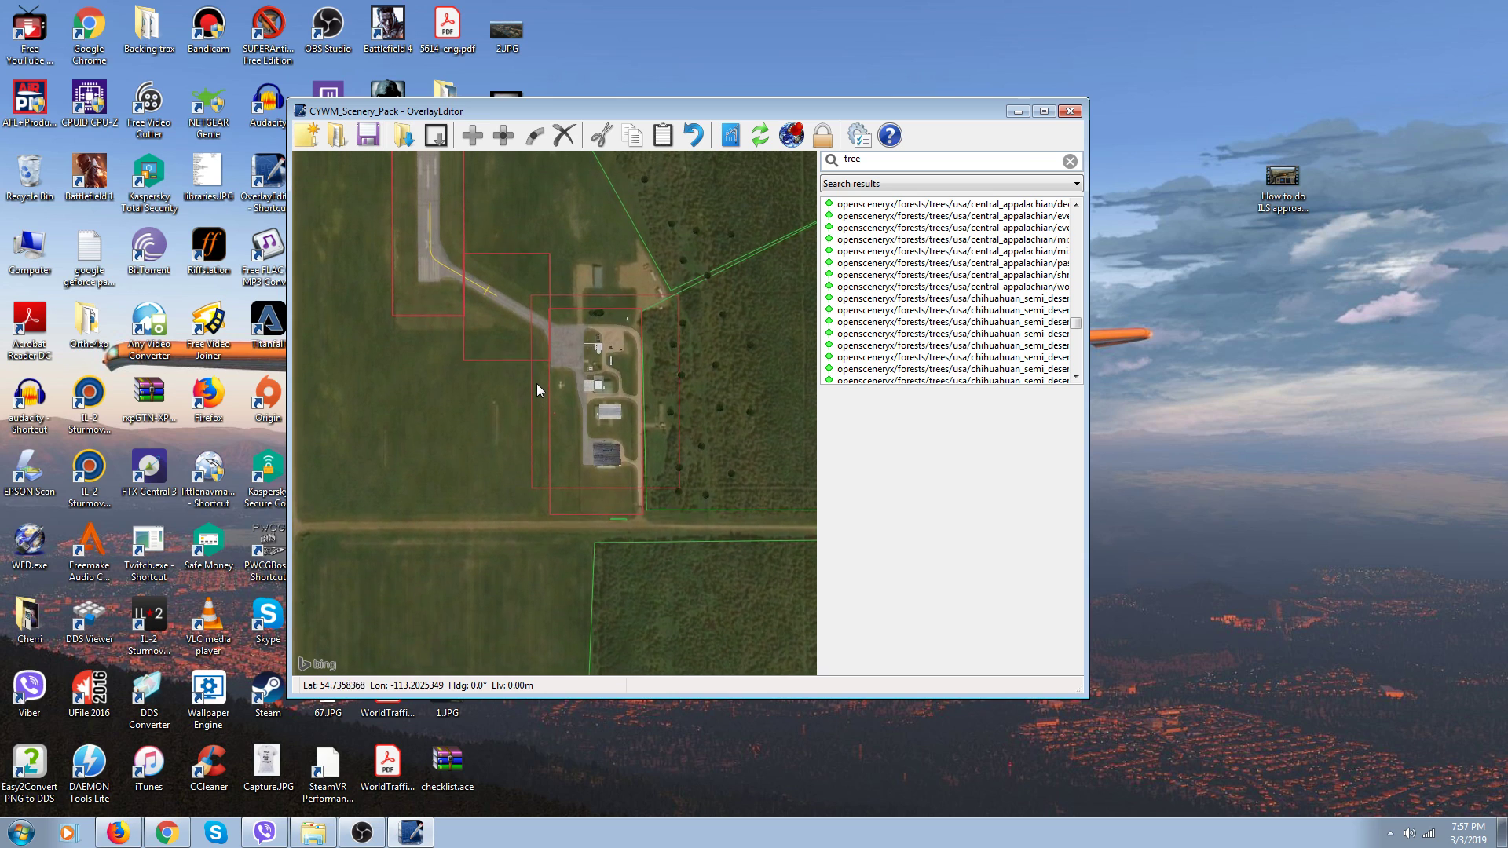
pyautogui.scroll(3, 536, 384)
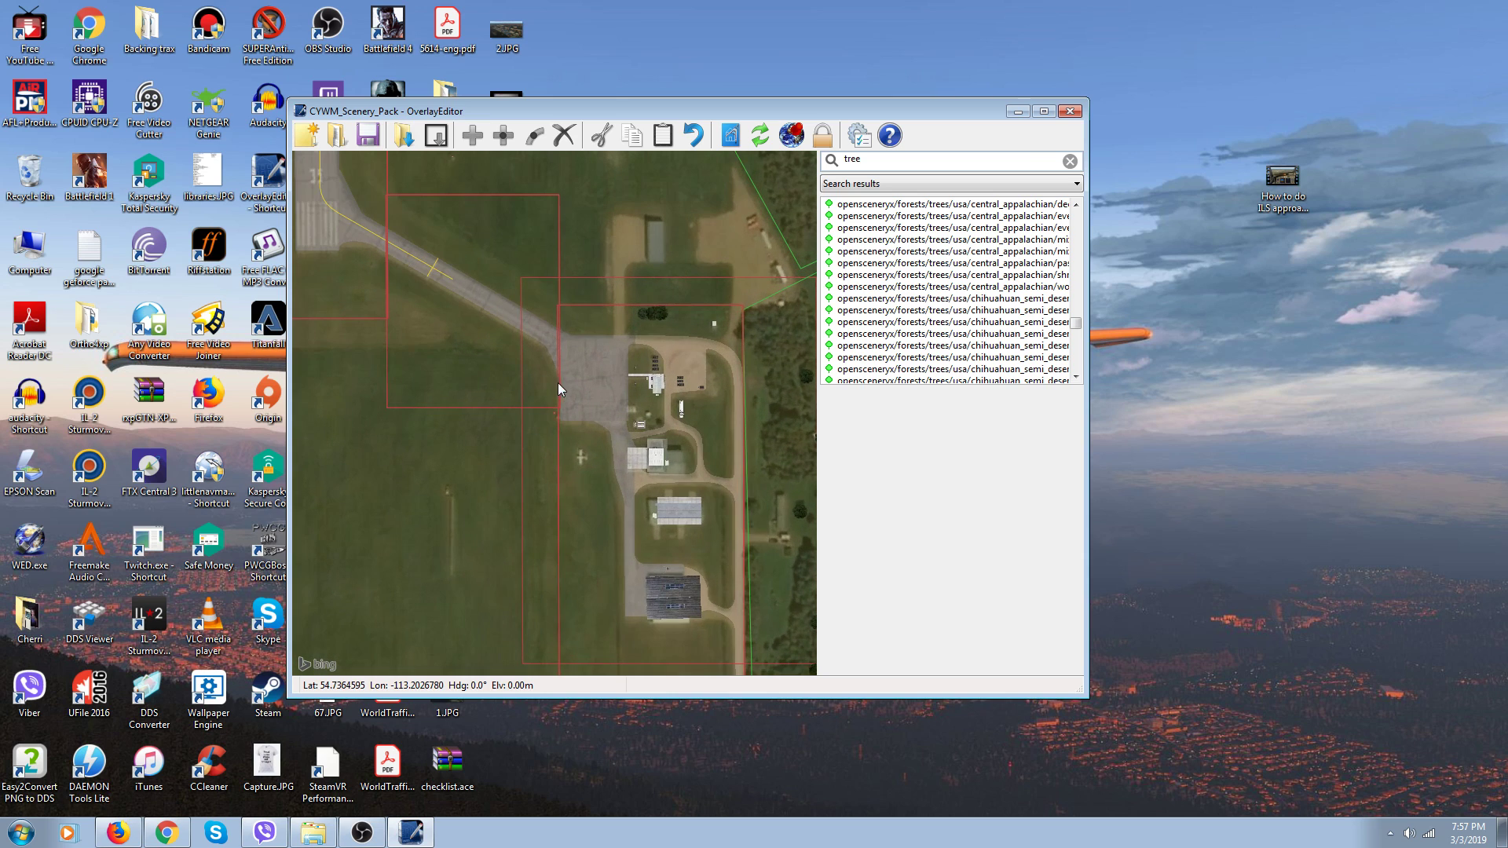
pyautogui.scroll(2, 561, 384)
pyautogui.scroll(2, 566, 381)
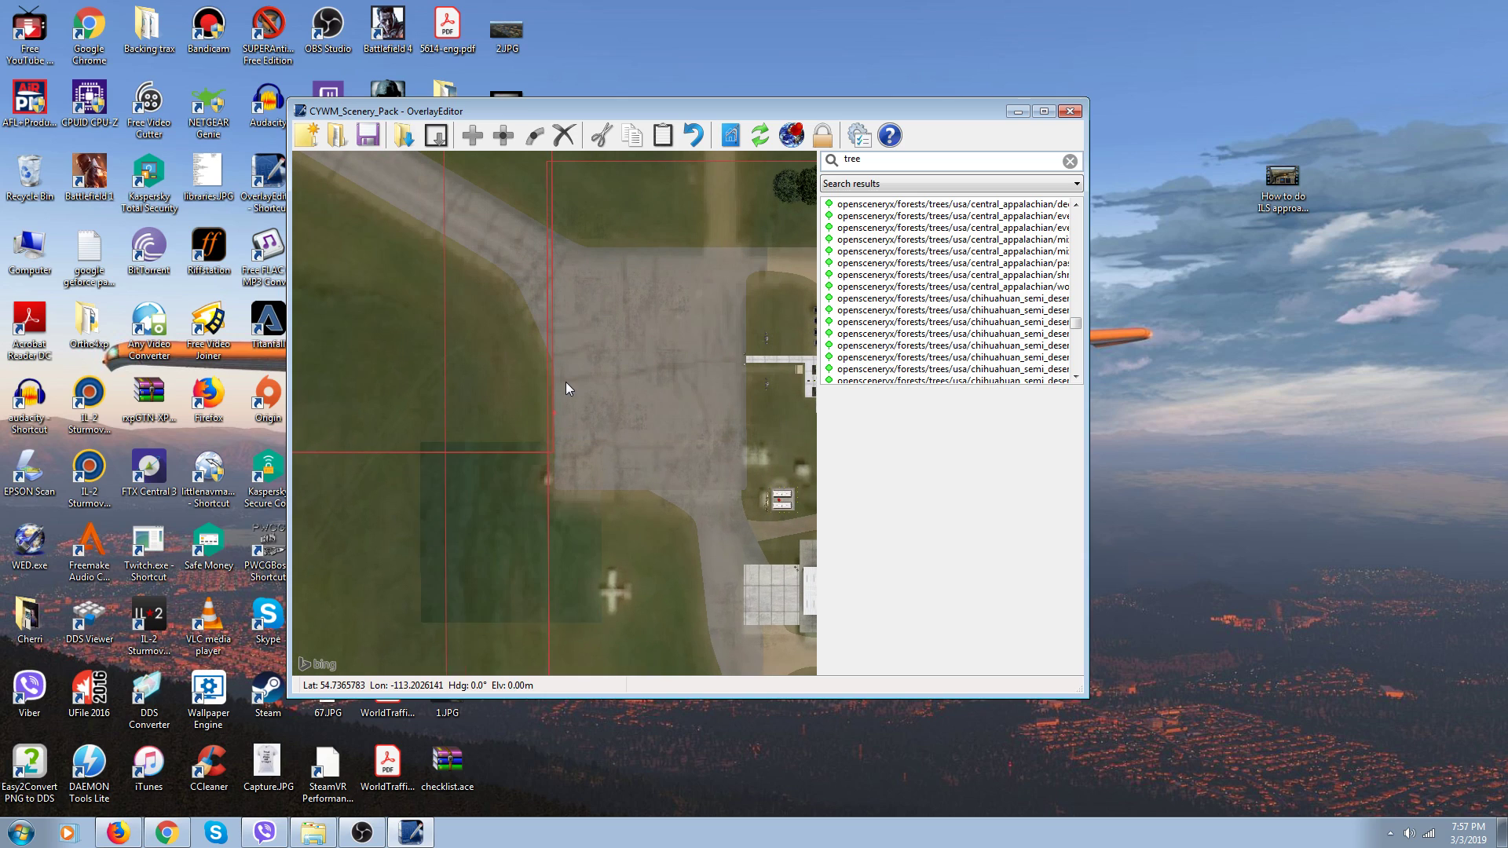
pyautogui.click(880, 162)
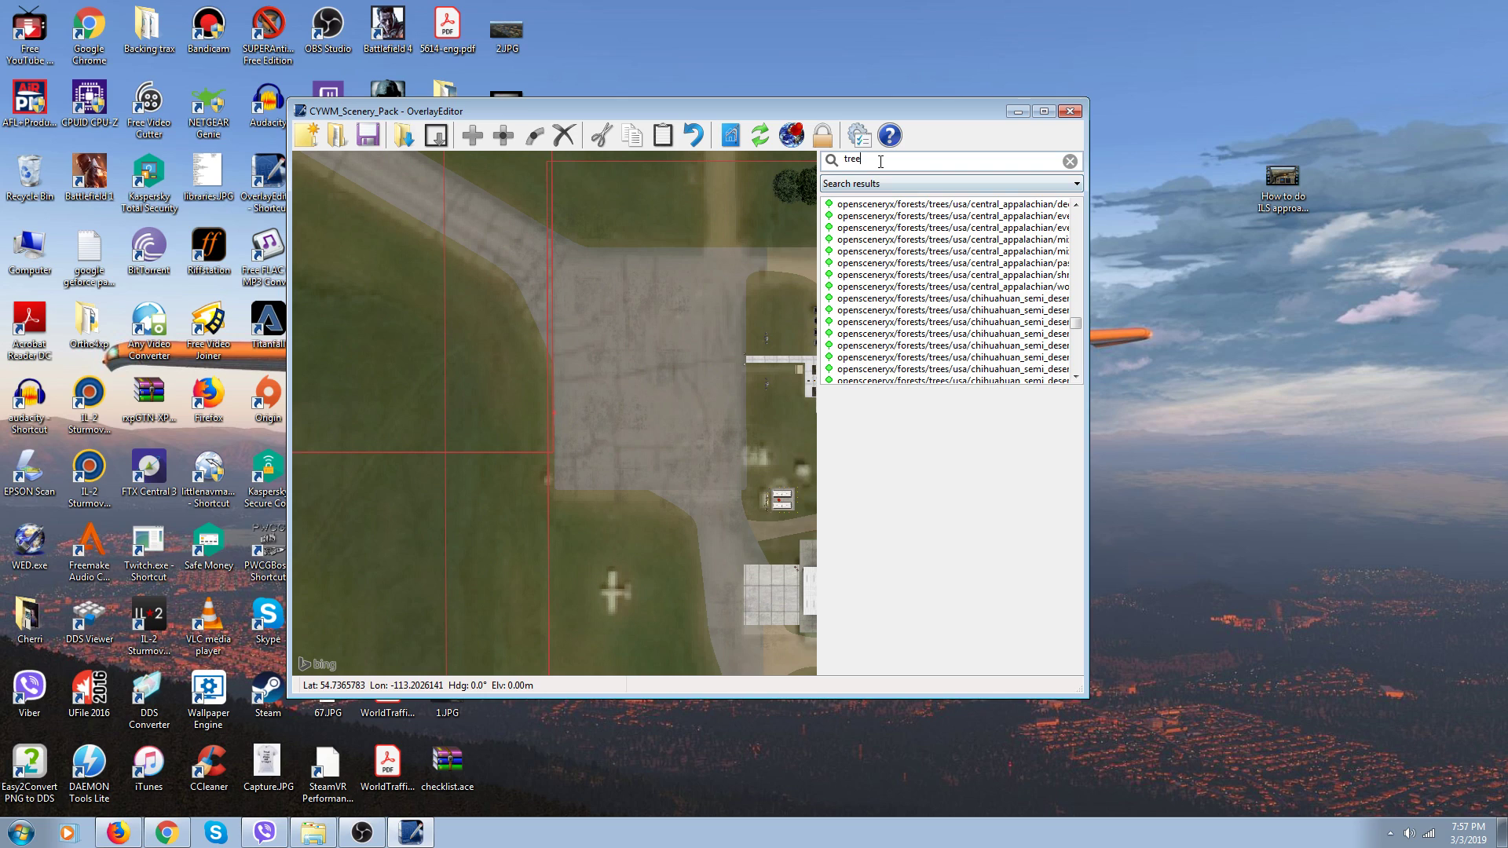
pyautogui.press('BackSpace')
pyautogui.press('BackSpace')
pyautogui.press('BackSpace')
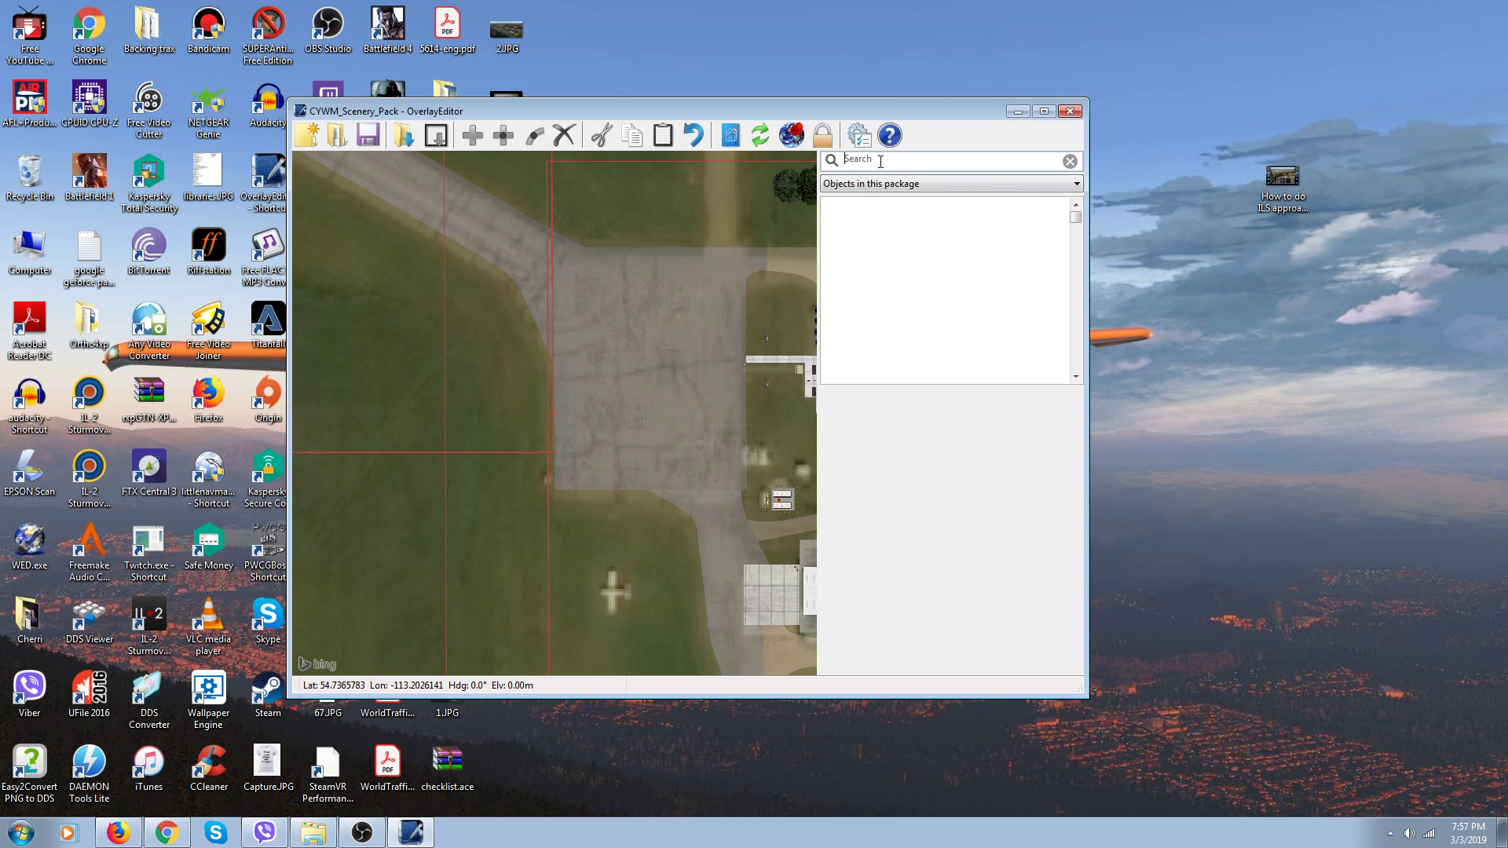
pyautogui.write('cessn')
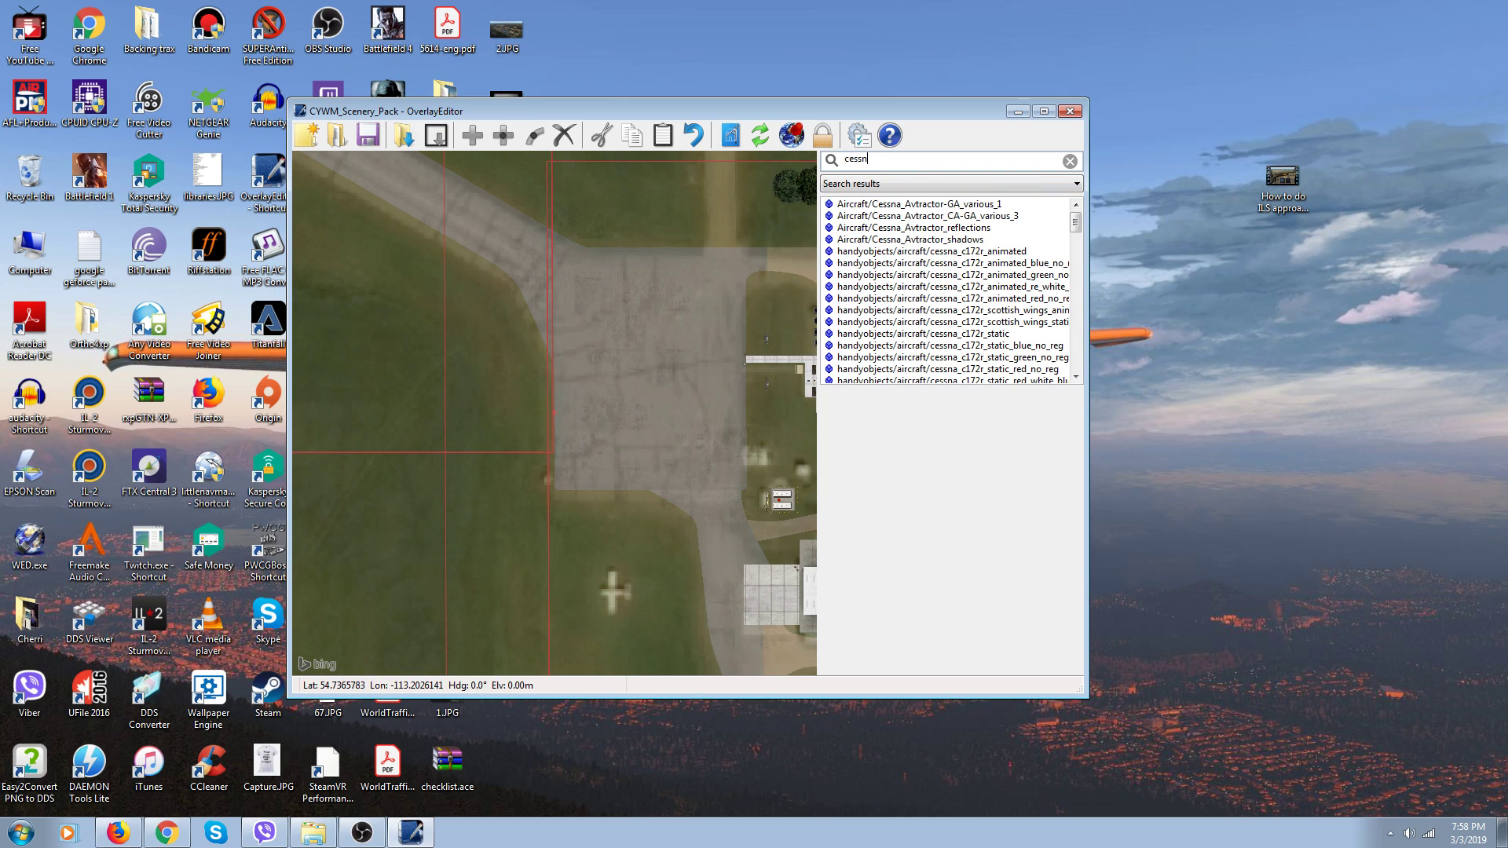
pyautogui.write('a')
pyautogui.click(898, 334)
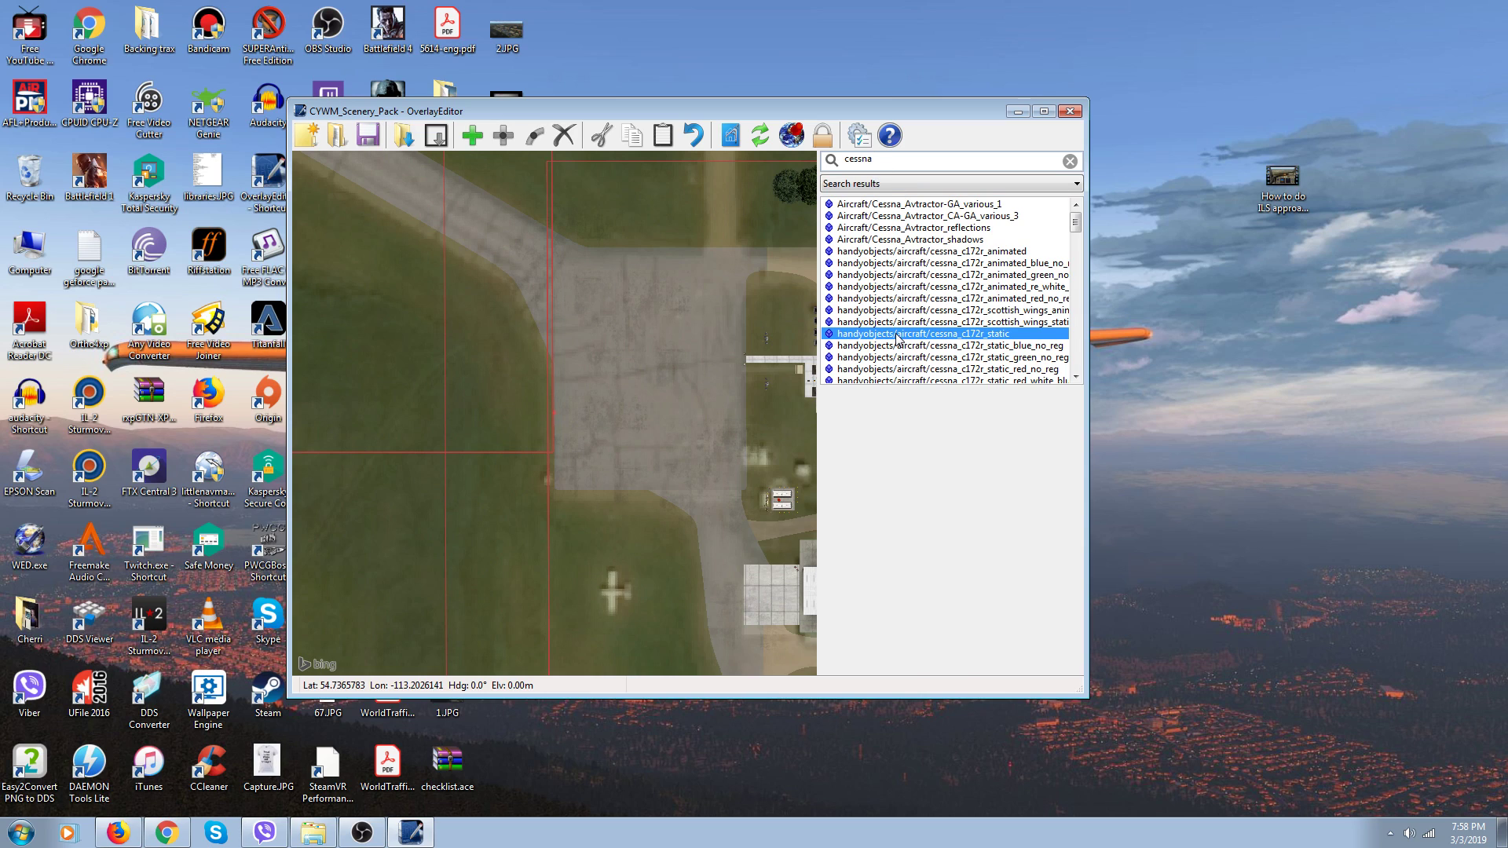
pyautogui.click(474, 140)
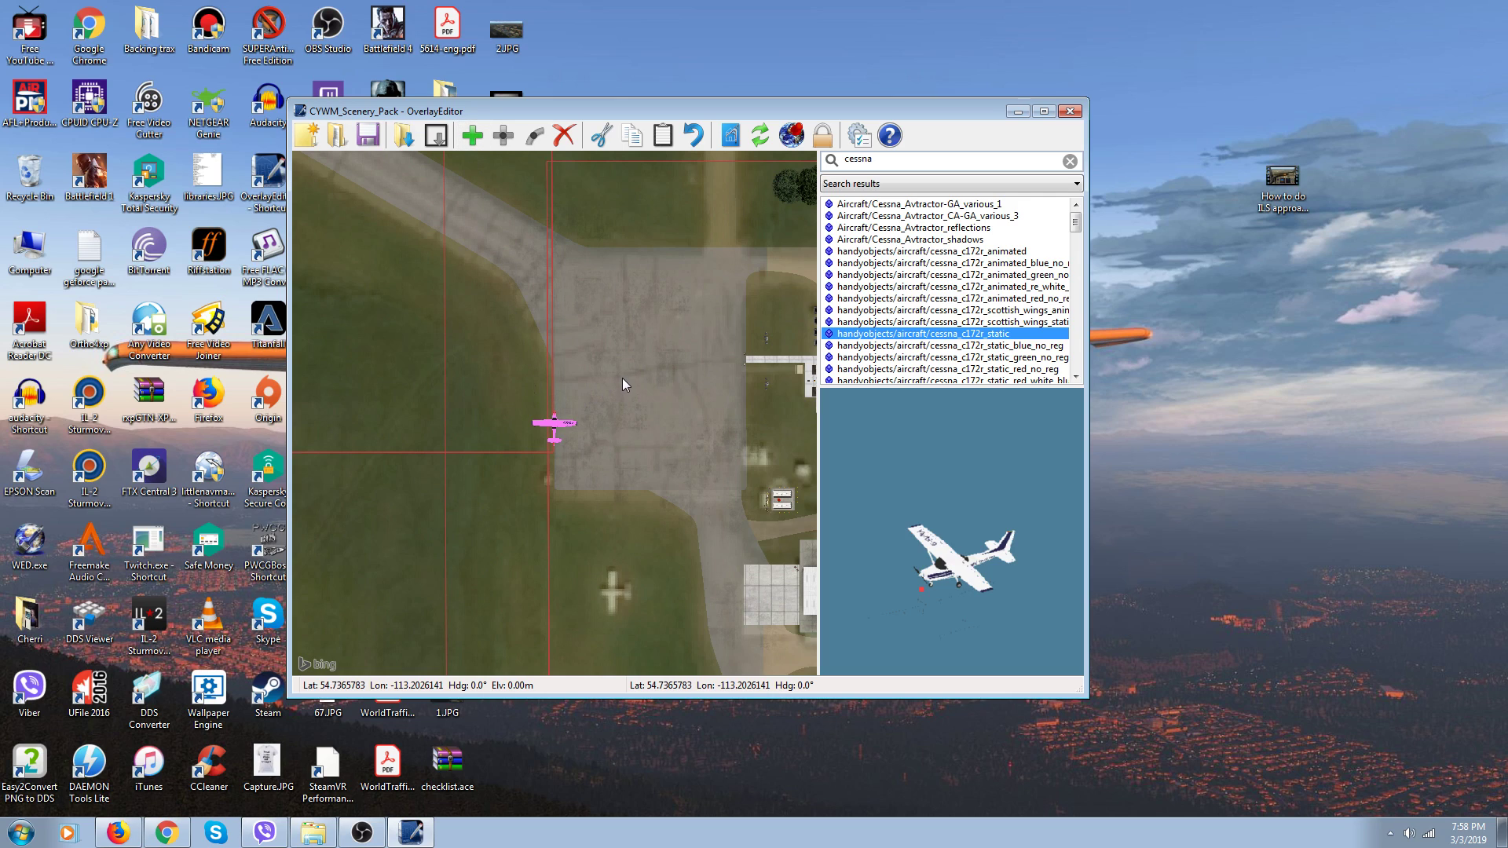
# Rotate the static Cessna at the apron's western edge to a heading of 92°
pyautogui.press('e')
pyautogui.press('e')
pyautogui.press('e')
pyautogui.press('e')
pyautogui.press('e')
pyautogui.press('e')
pyautogui.press('e')
pyautogui.press('e')
pyautogui.press('e')
pyautogui.press('e')
pyautogui.press('e')
pyautogui.press('e')
pyautogui.press('e')
pyautogui.press('e')
pyautogui.press('e')
pyautogui.press('e')
pyautogui.press('e')
pyautogui.press('e')
pyautogui.press('e')
pyautogui.press('e')
pyautogui.press('e')
pyautogui.press('e')
pyautogui.press('e')
pyautogui.press('e')
pyautogui.press('e')
pyautogui.press('e')
pyautogui.press('e')
pyautogui.press('e')
pyautogui.press('e')
pyautogui.press('e')
pyautogui.press('e')
pyautogui.press('e')
pyautogui.press('e')
pyautogui.press('e')
pyautogui.press('e')
pyautogui.press('e')
pyautogui.press('e')
pyautogui.press('e')
pyautogui.press('e')
pyautogui.press('e')
pyautogui.press('e')
pyautogui.press('e')
# Move the rotated static Cessna a short distance north along the apron's western edge and deselect it
pyautogui.click(543, 408)
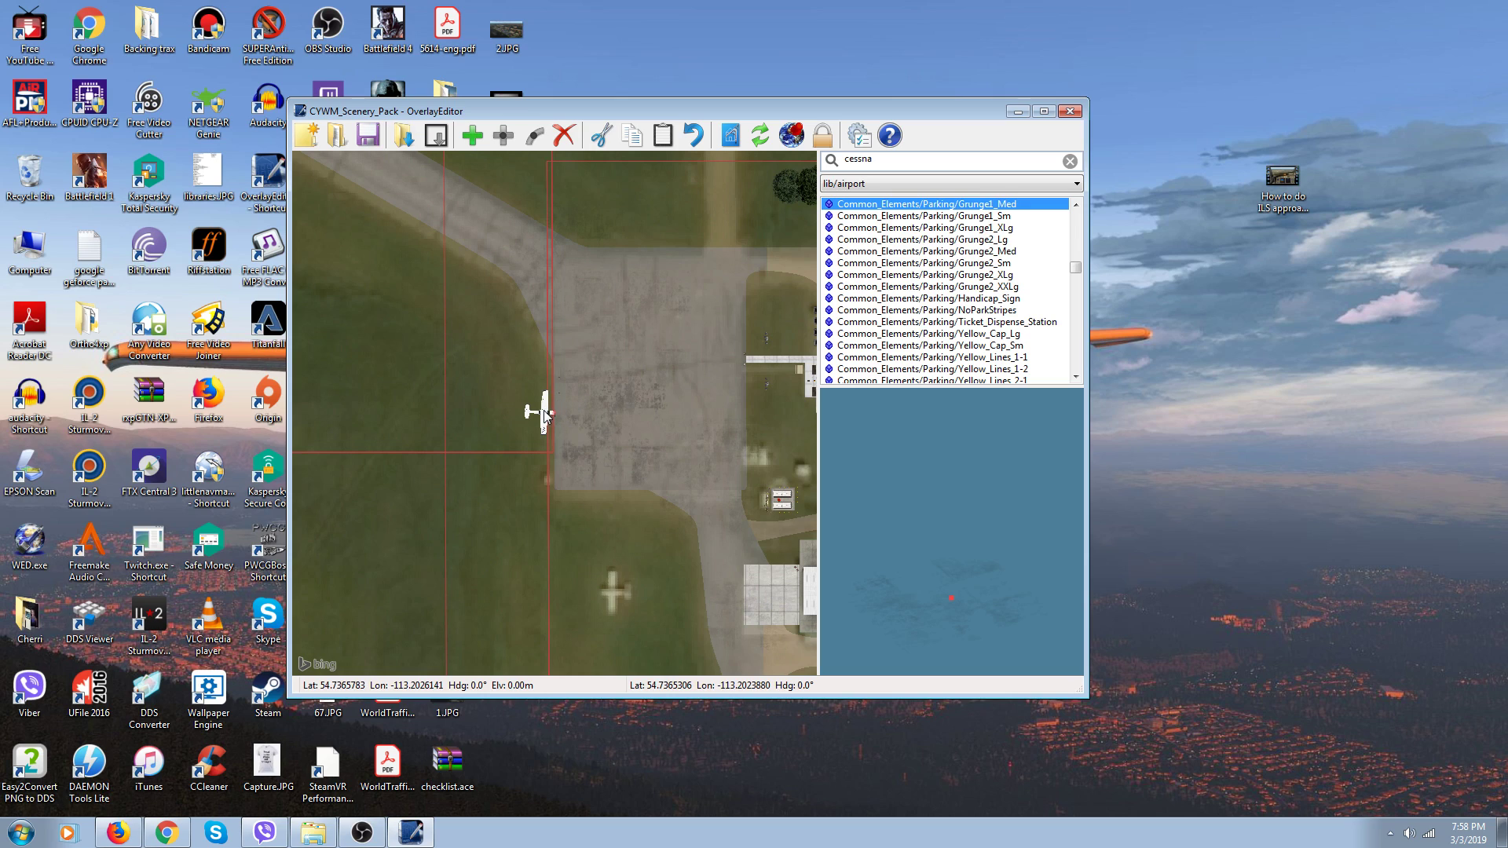
pyautogui.click(543, 410)
pyautogui.moveTo(545, 412); pyautogui.dragTo(547, 381)
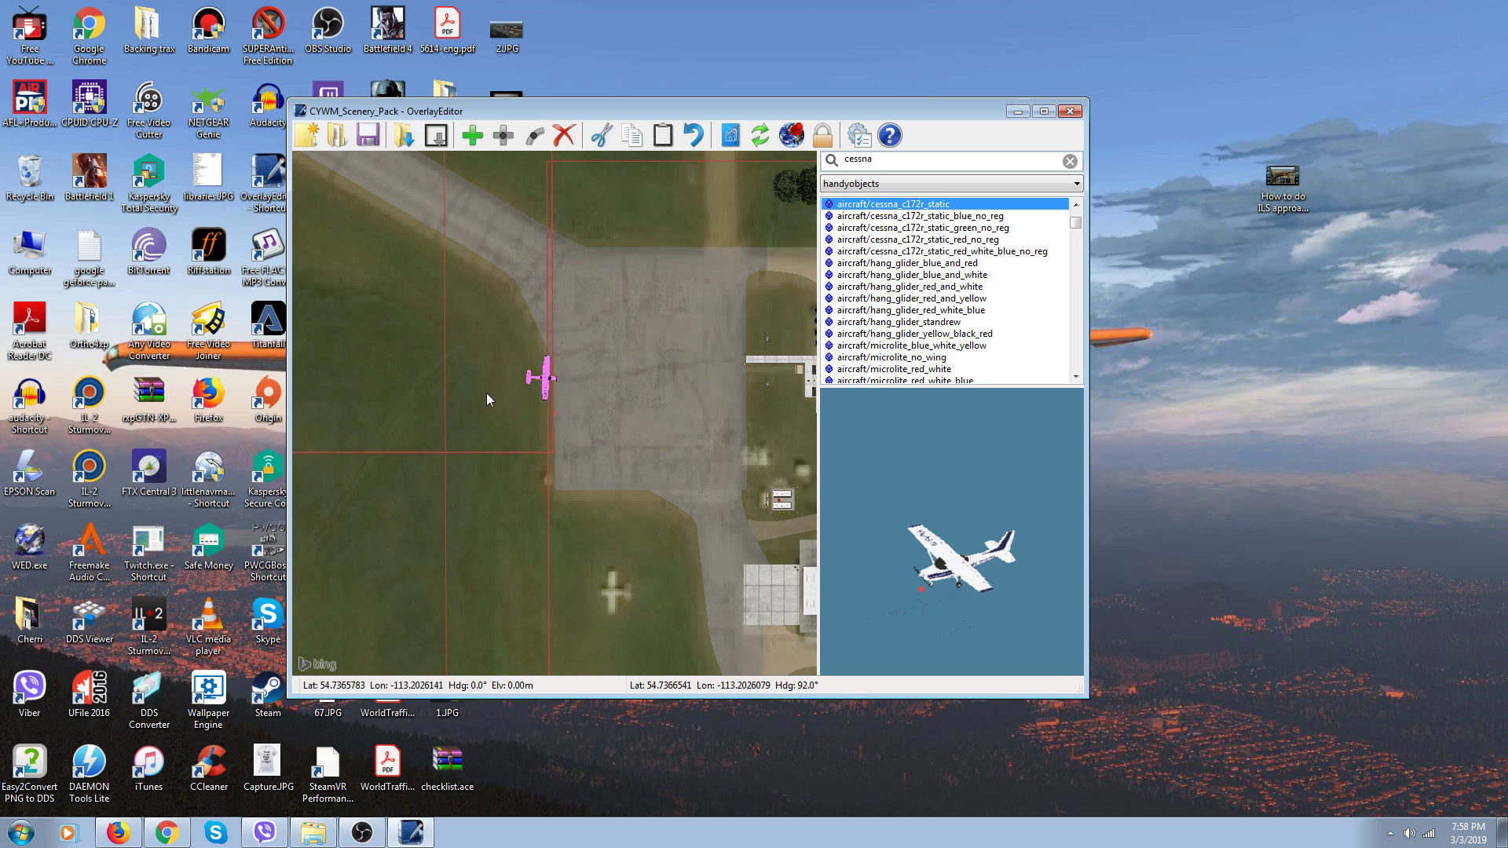
pyautogui.click(424, 383)
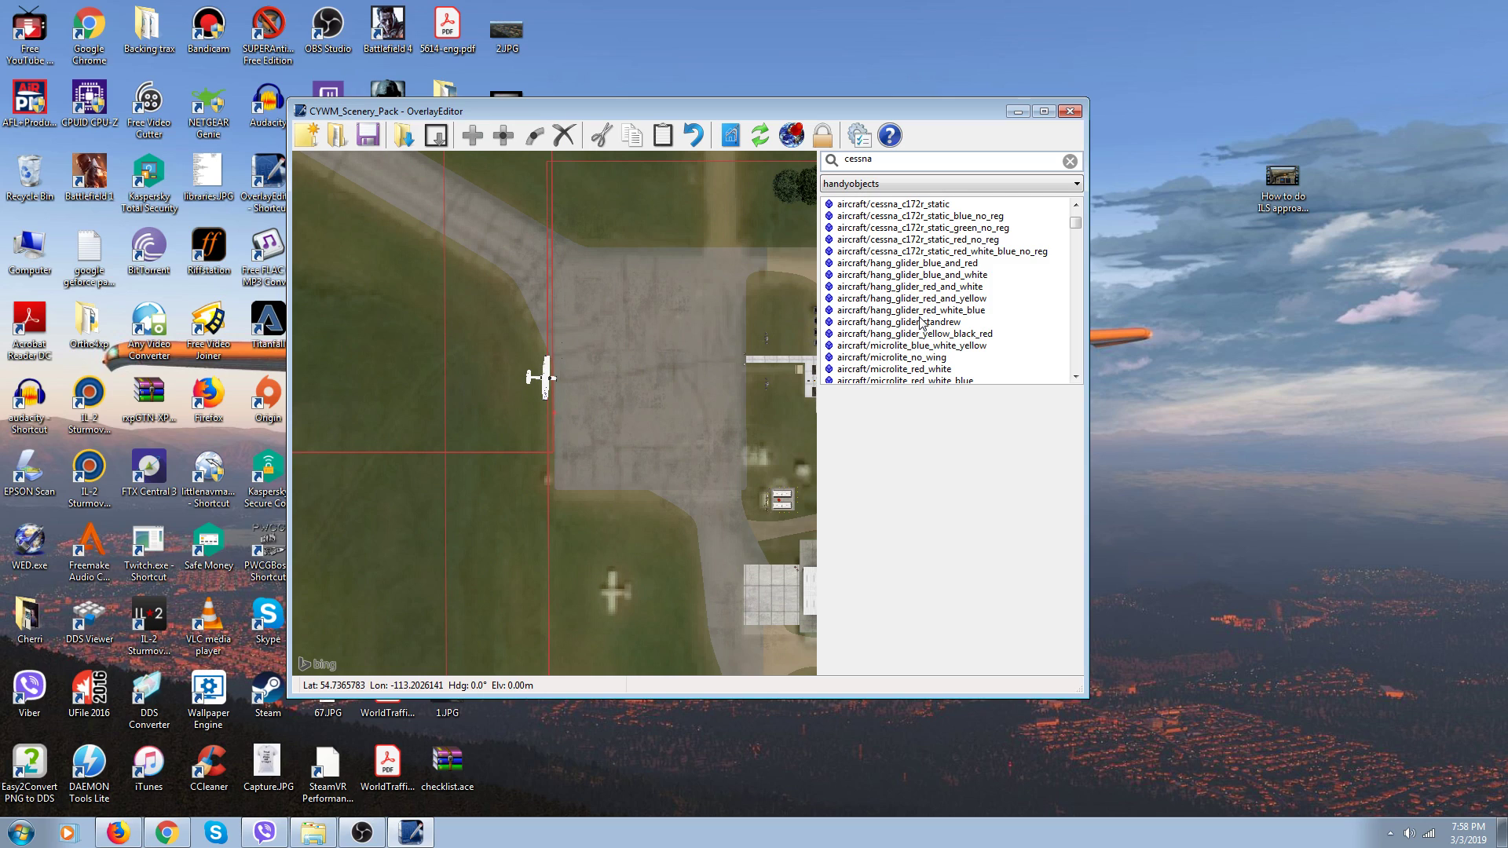
# Place aircraft/cessna_c172r_scottish_wings_animated just south of the first Cessna on the apron's western edge, facing a heading of 89°
pyautogui.scroll(1, 923, 318)
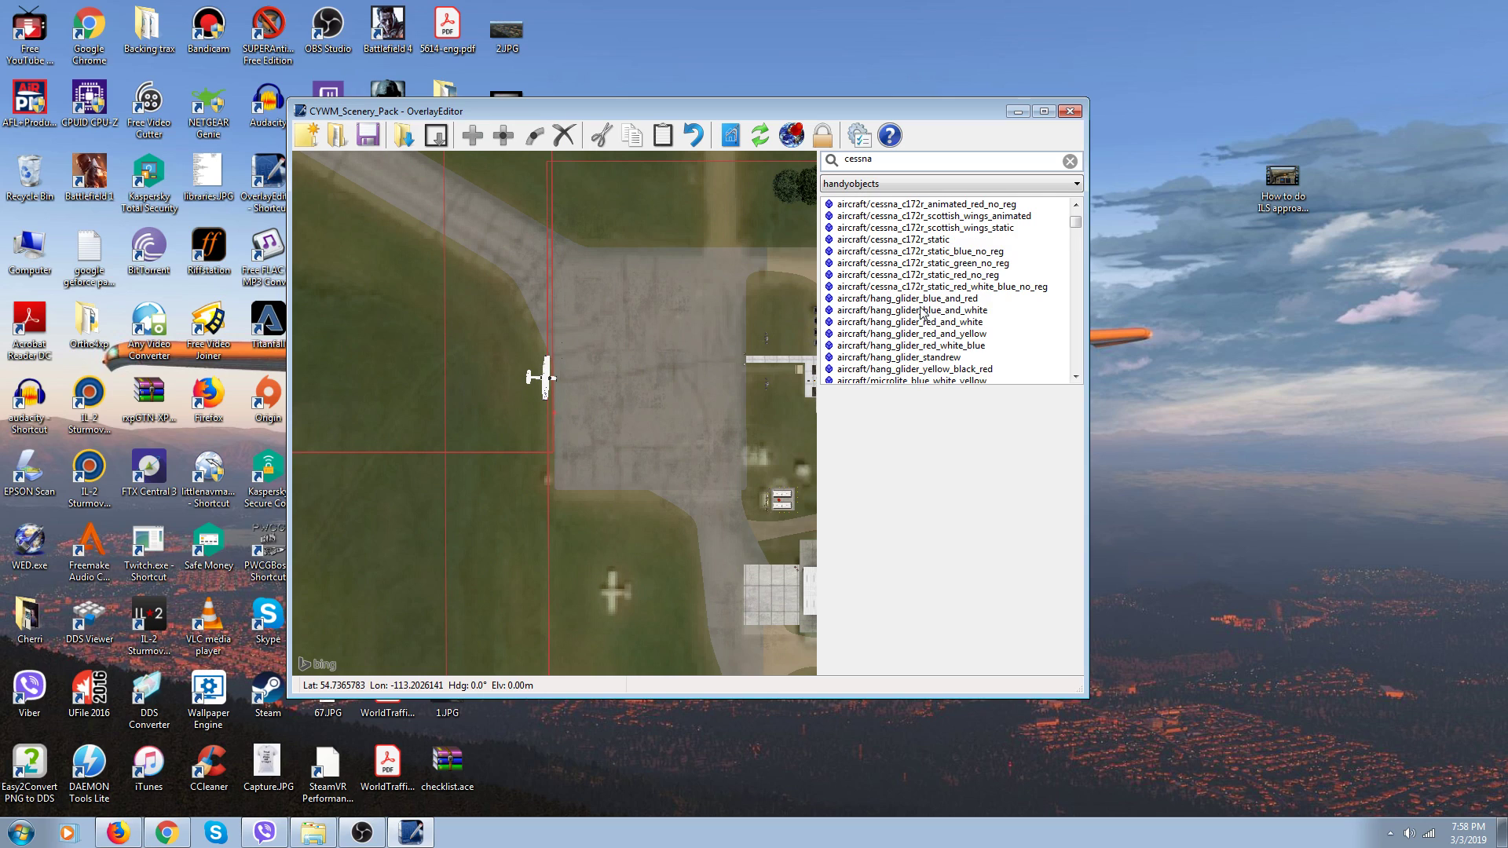
pyautogui.click(996, 220)
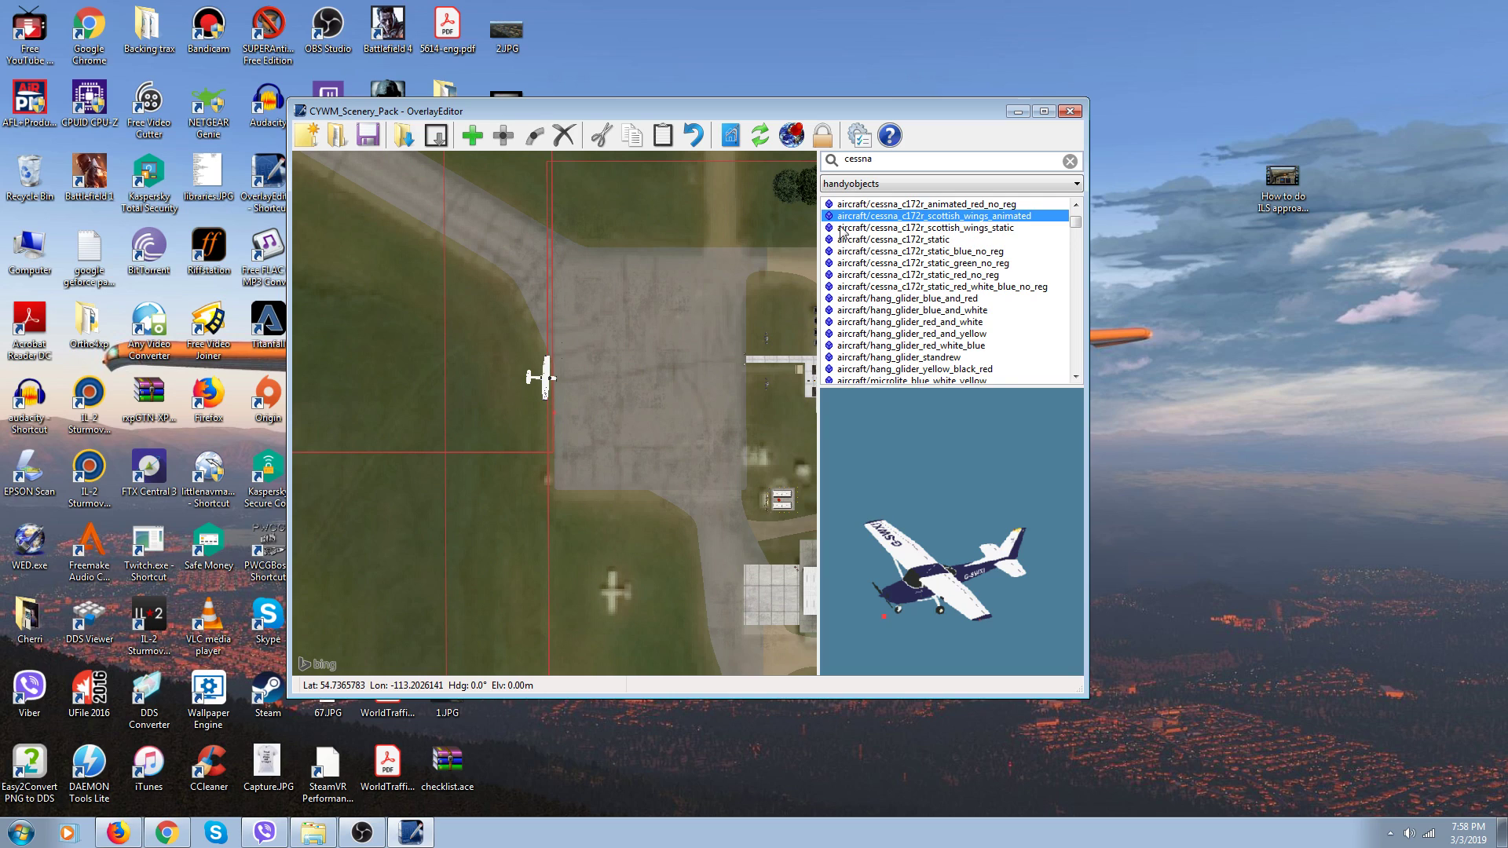
pyautogui.click(480, 144)
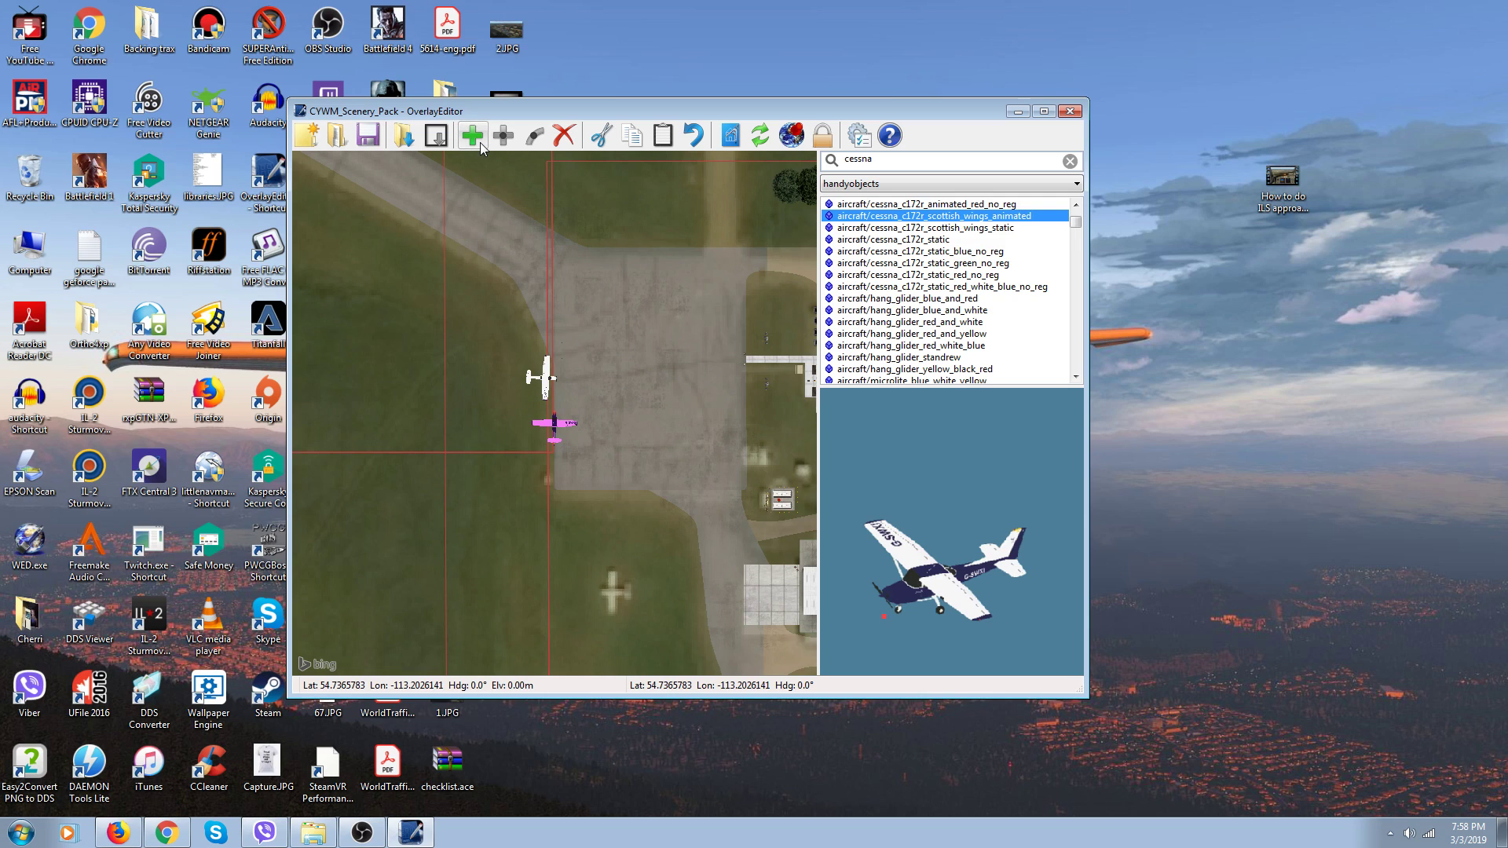
pyautogui.hotkey('ctrl', 'e')
pyautogui.hotkey('ctrl', 'e')
pyautogui.moveTo(542, 415); pyautogui.dragTo(543, 435)
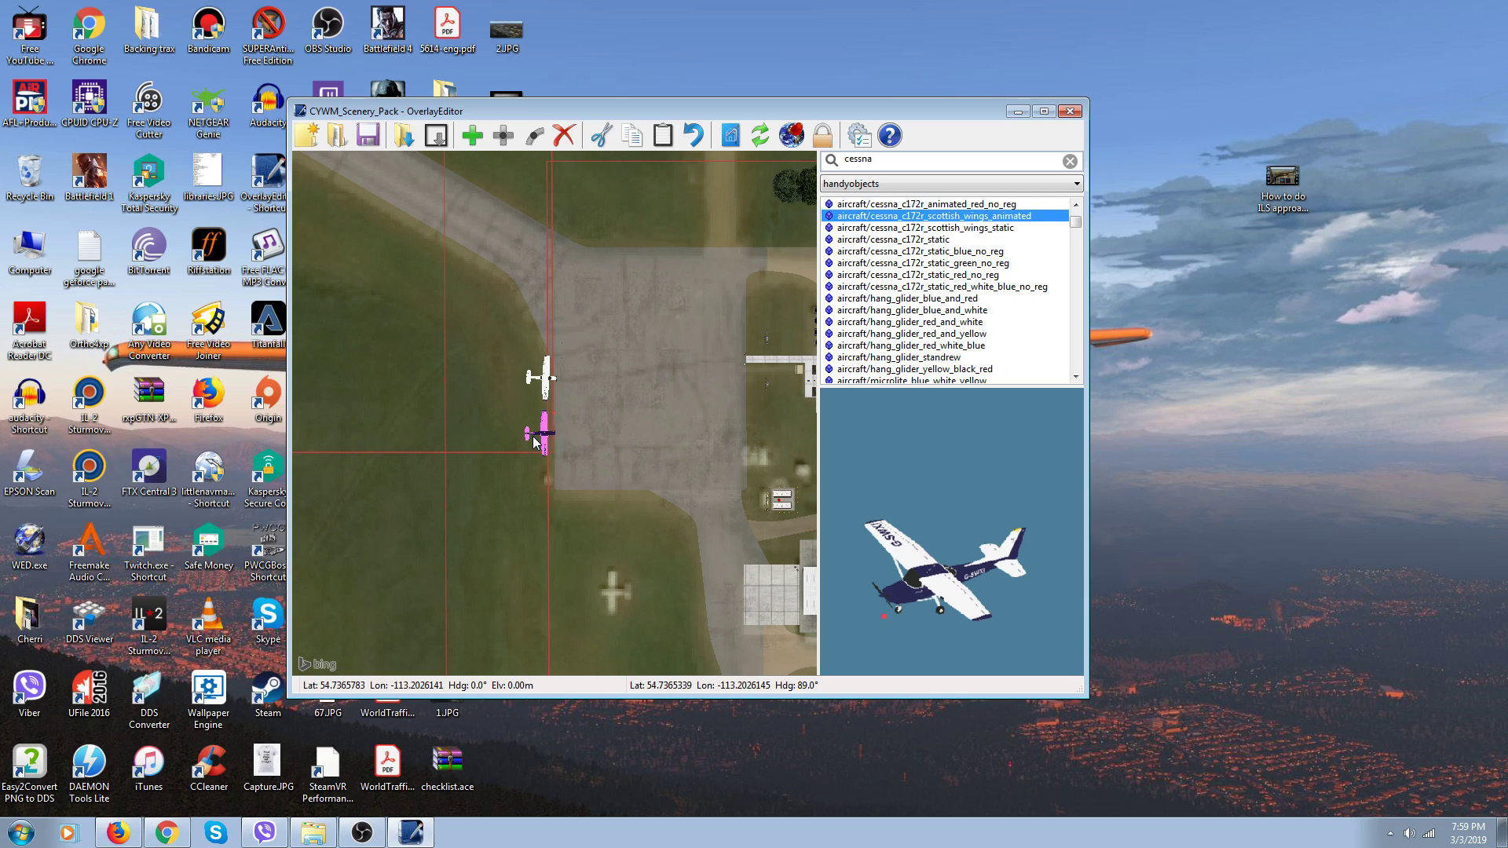
# Switch the object list back to the search results and search the library for "tower"
pyautogui.scroll(-2, 535, 443)
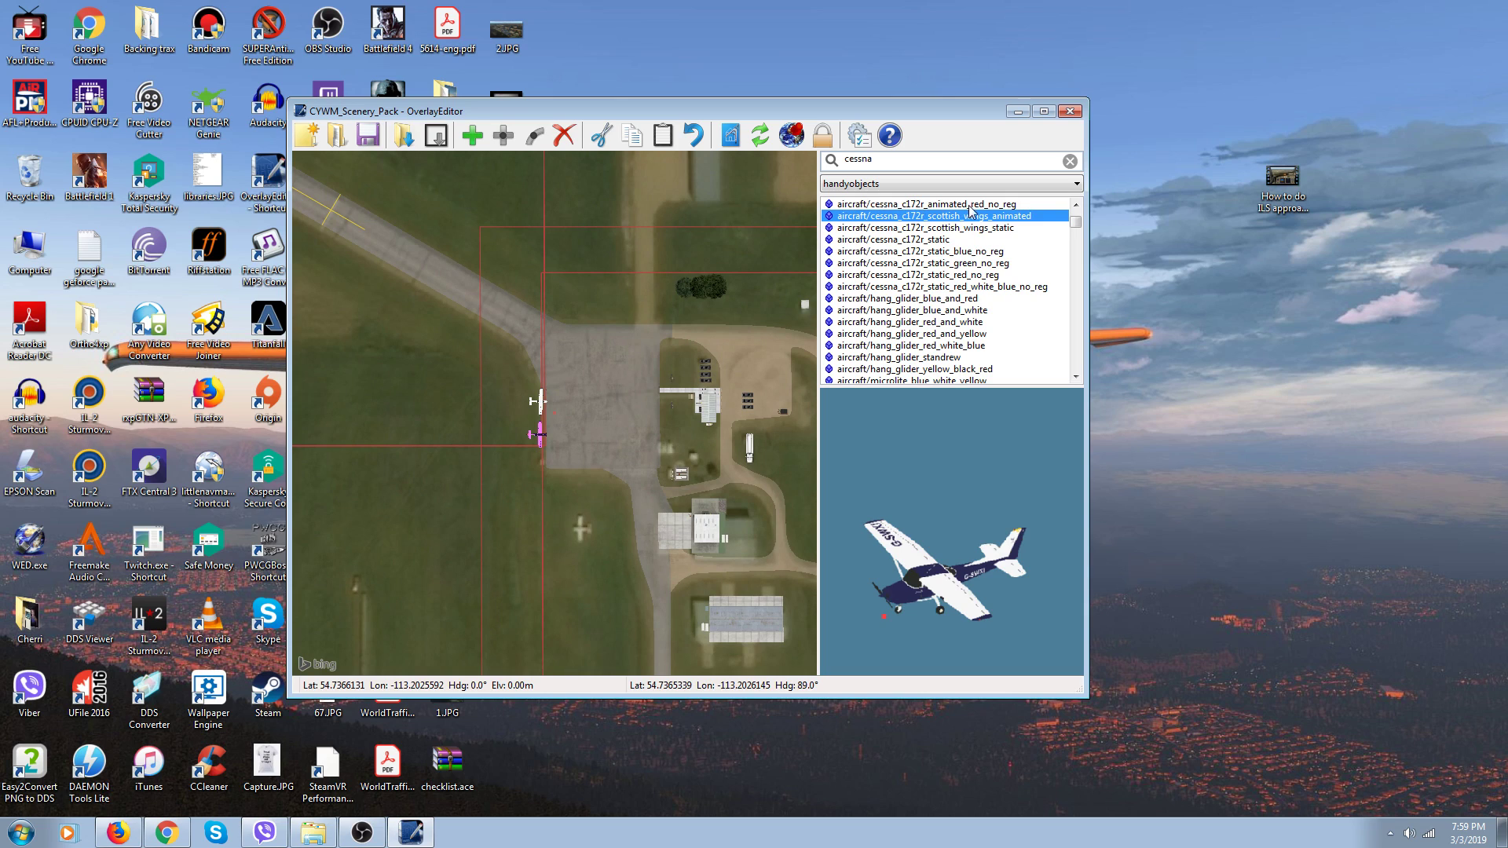
pyautogui.click(1078, 184)
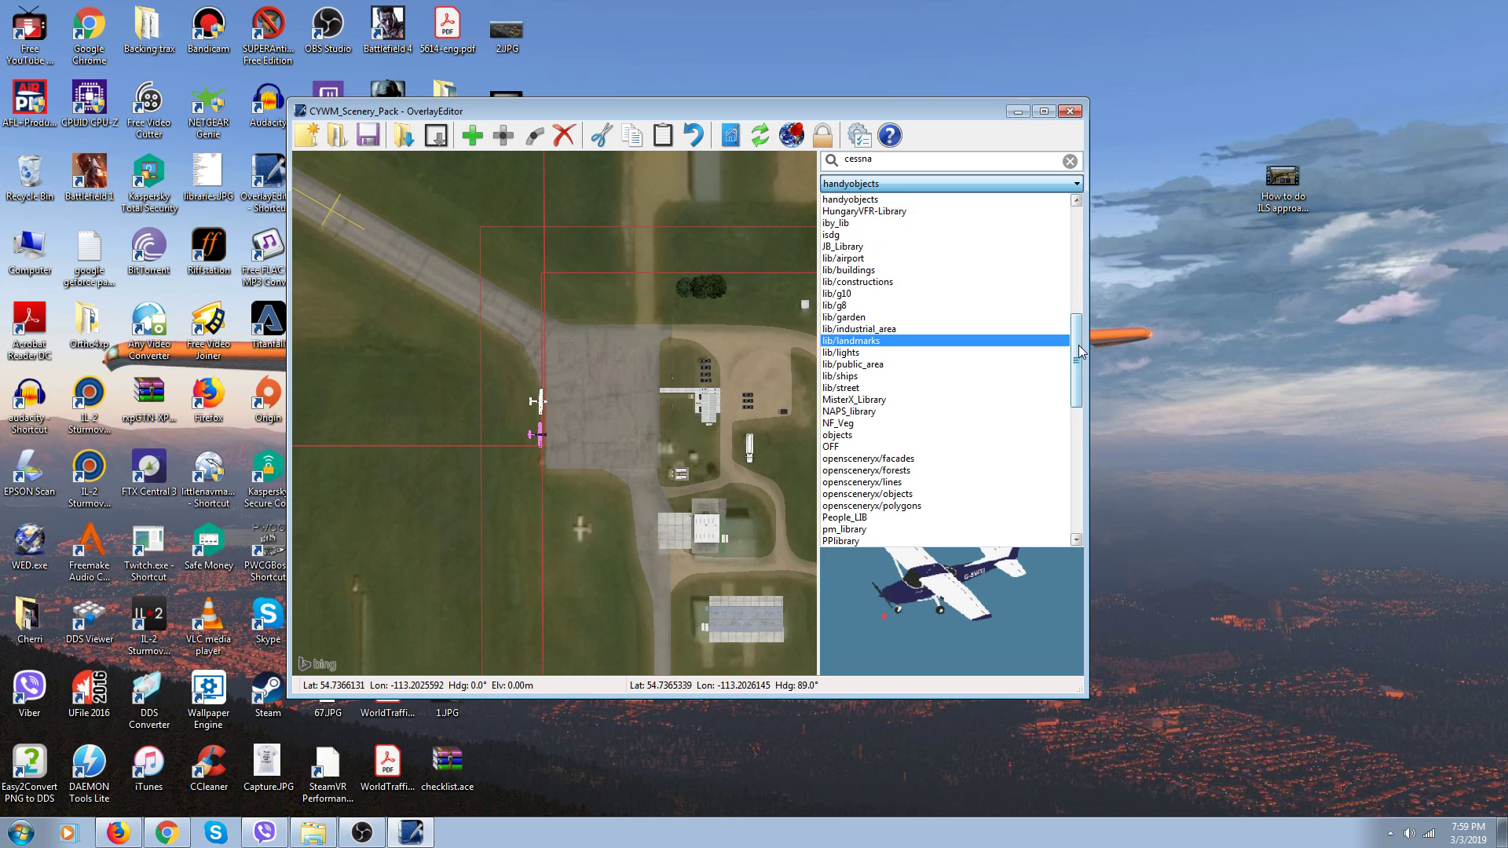
pyautogui.scroll(-3, 1062, 457)
pyautogui.scroll(-2, 1037, 503)
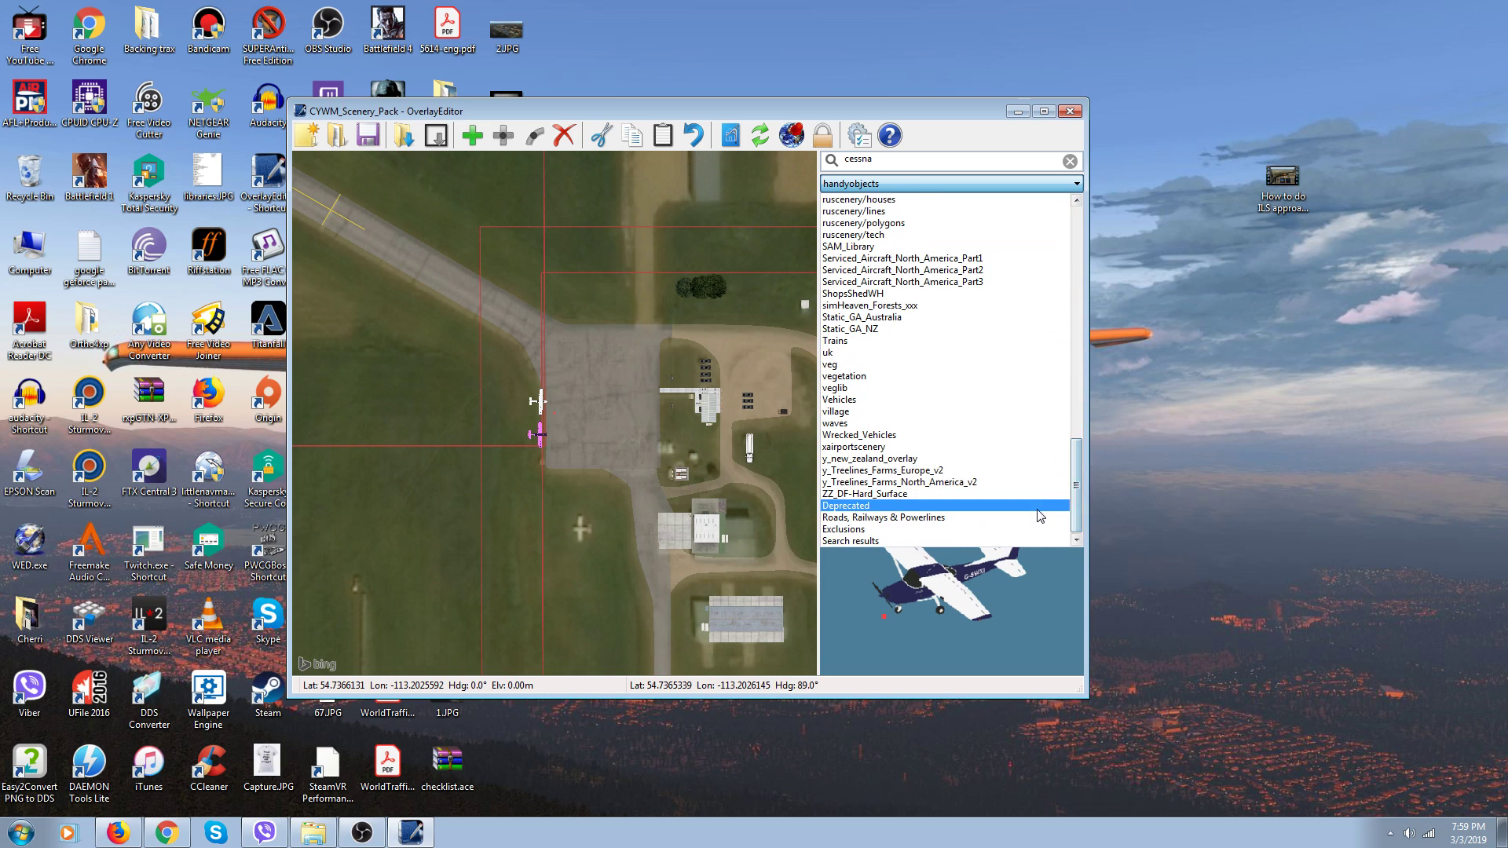
pyautogui.click(1007, 541)
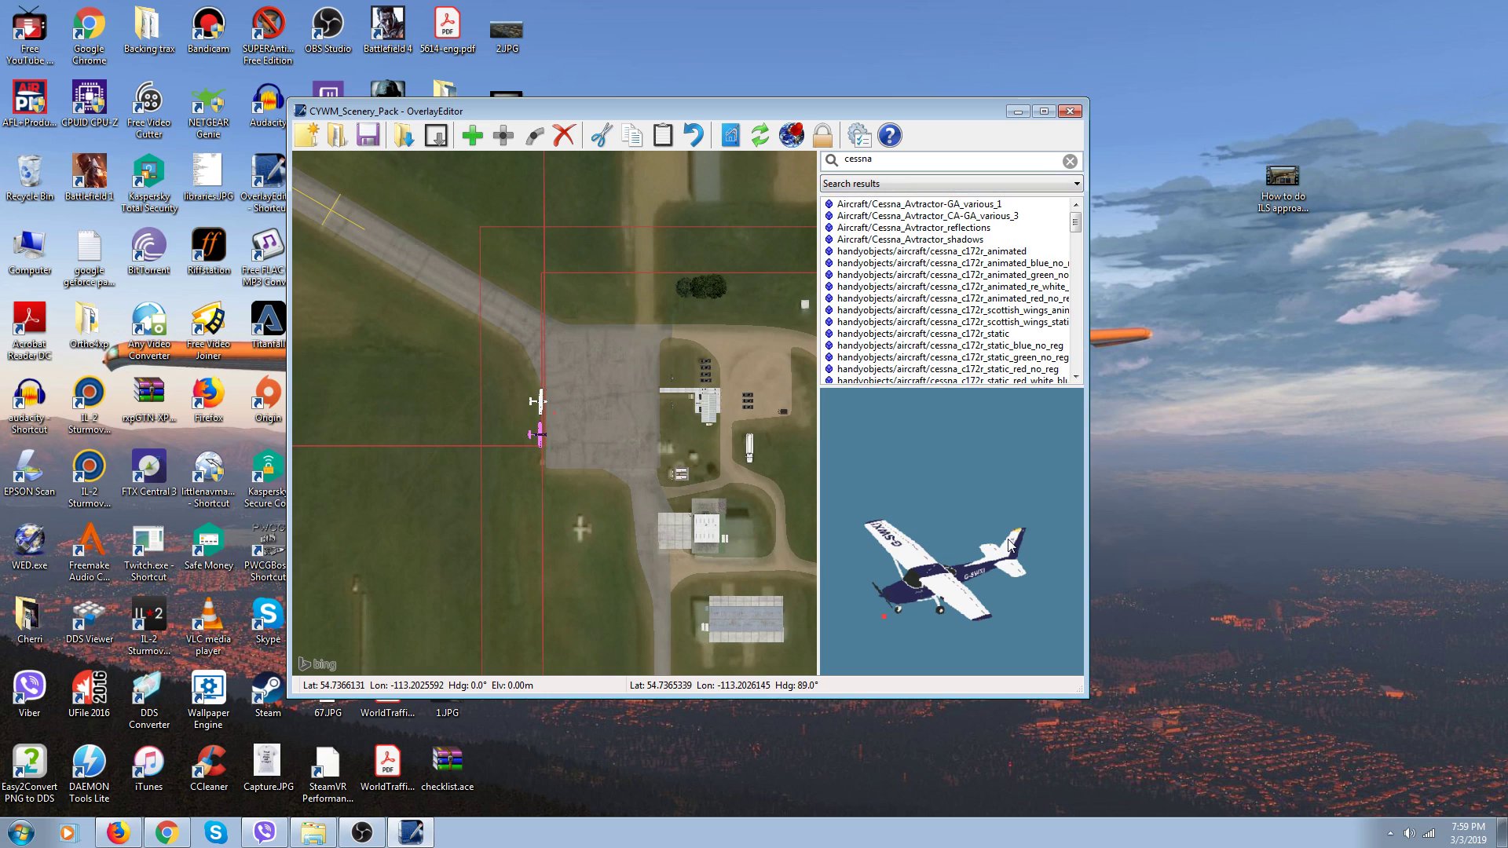
pyautogui.click(926, 160)
pyautogui.press('BackSpace')
pyautogui.press('BackSpace')
pyautogui.press('BackSpace')
pyautogui.press('BackSpace')
pyautogui.press('BackSpace')
pyautogui.write('tower')
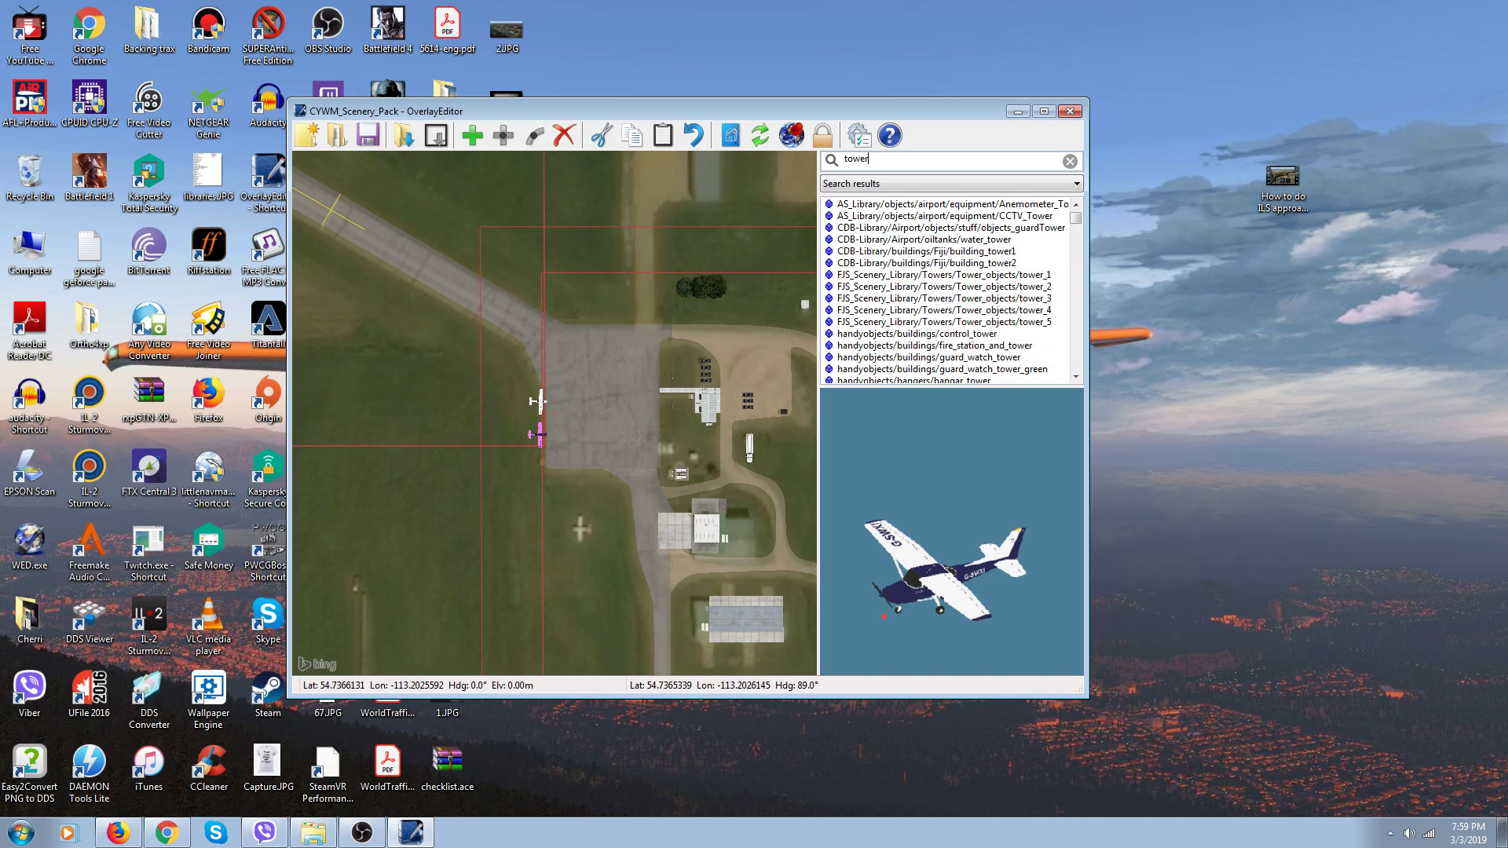
# Preview several tower models, including FJS_Scenery_Library tower_1 to tower_3, the ruscenery water towers, silo-tower and xairportscenery Modern_Twr
pyautogui.click(918, 275)
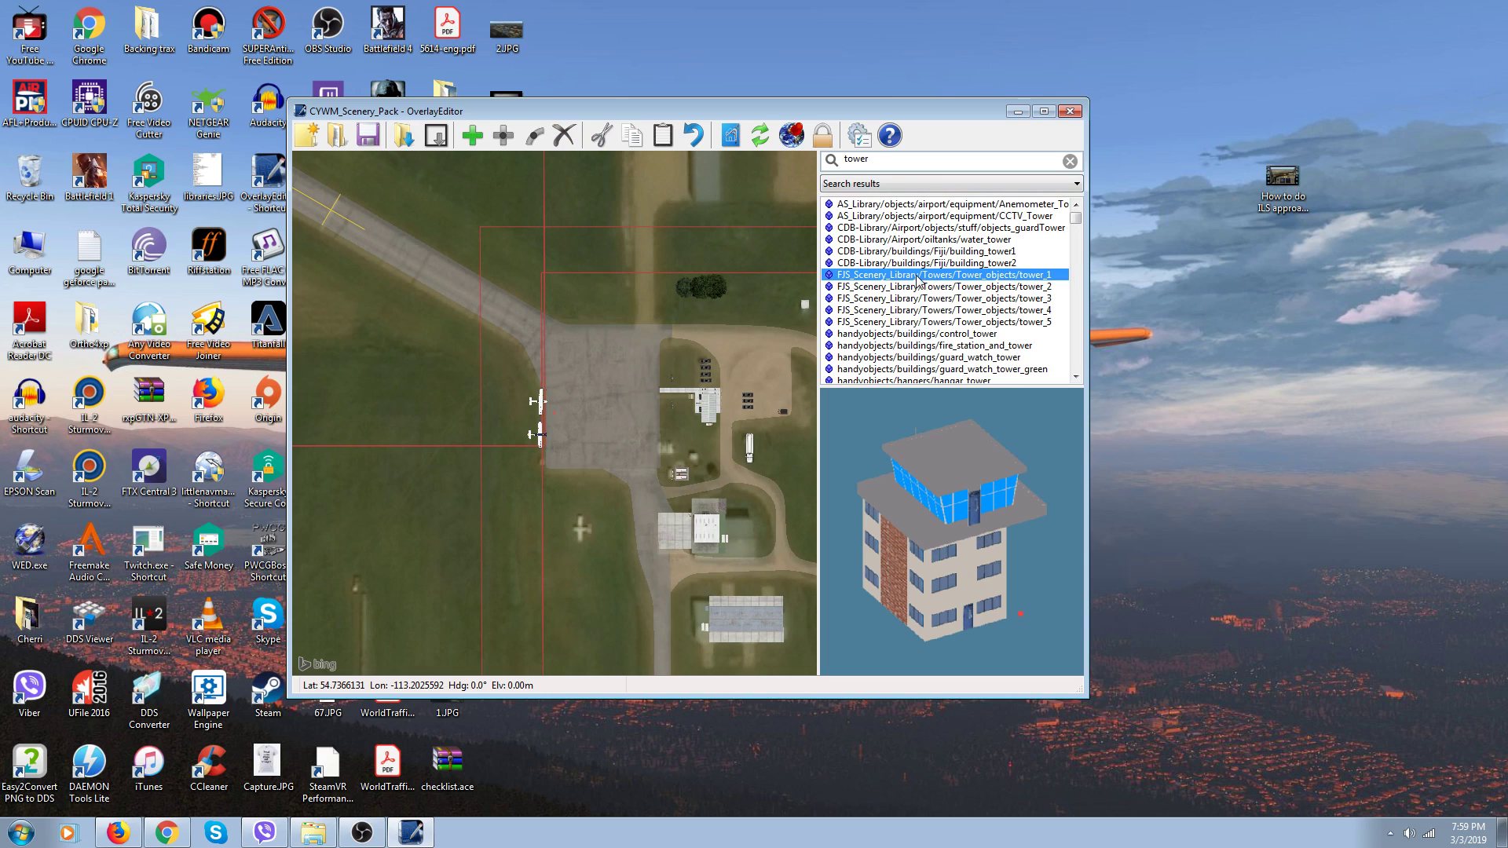
pyautogui.click(919, 287)
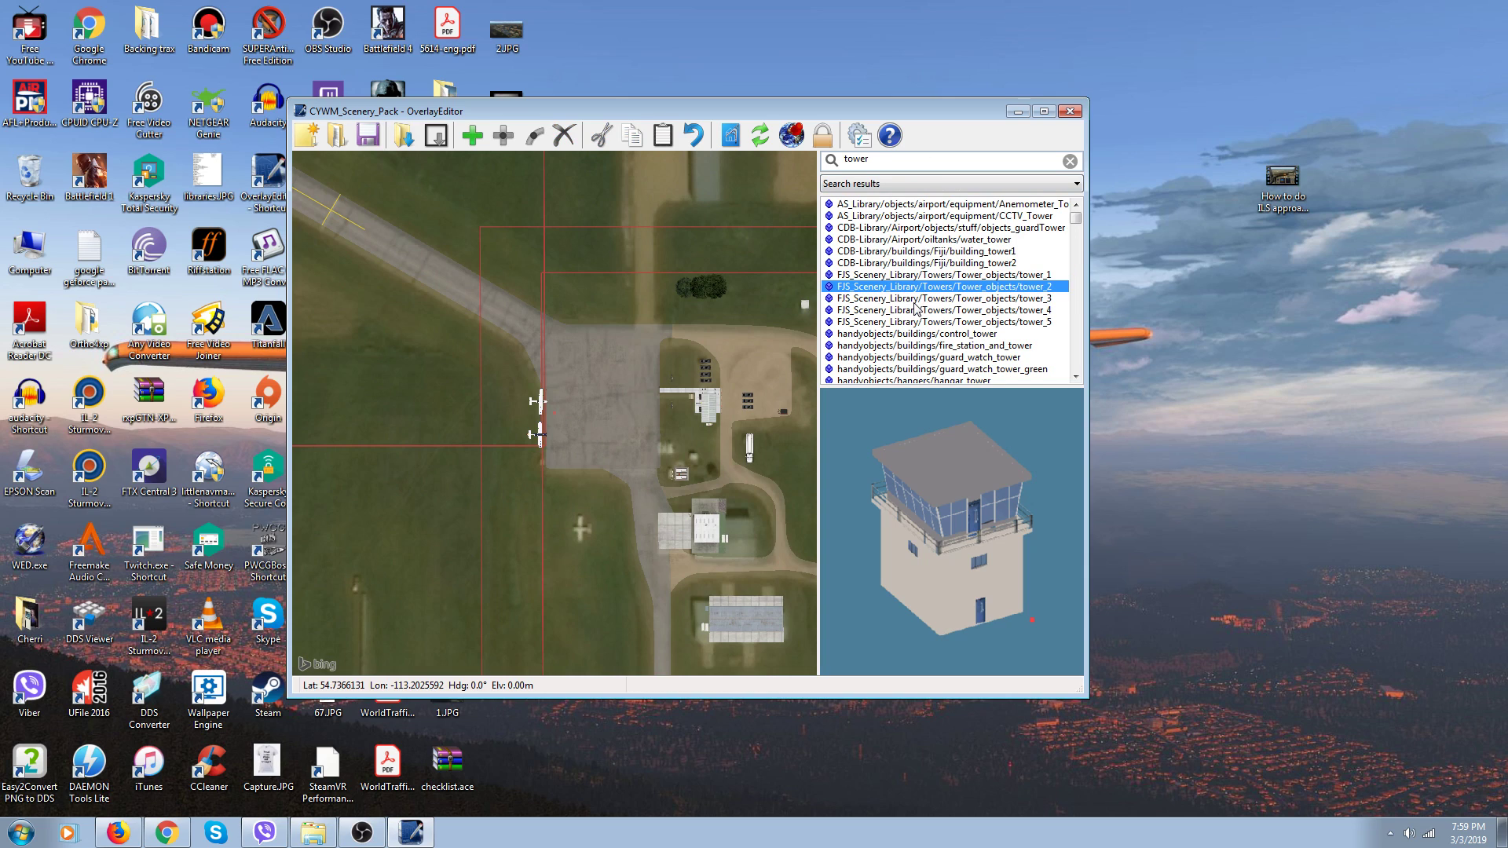
pyautogui.click(916, 299)
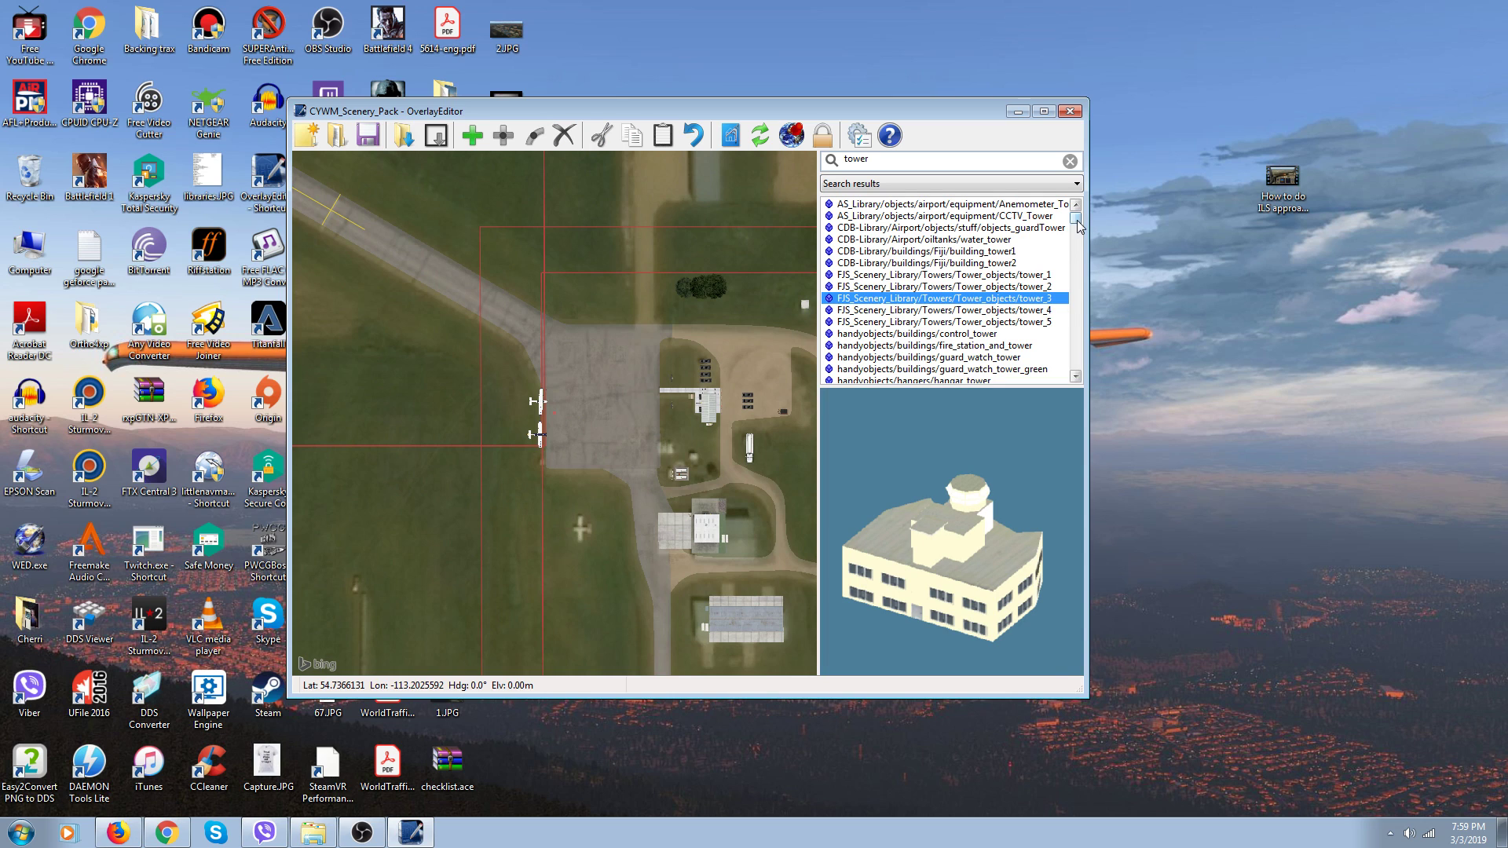
pyautogui.moveTo(1076, 219); pyautogui.dragTo(1059, 379)
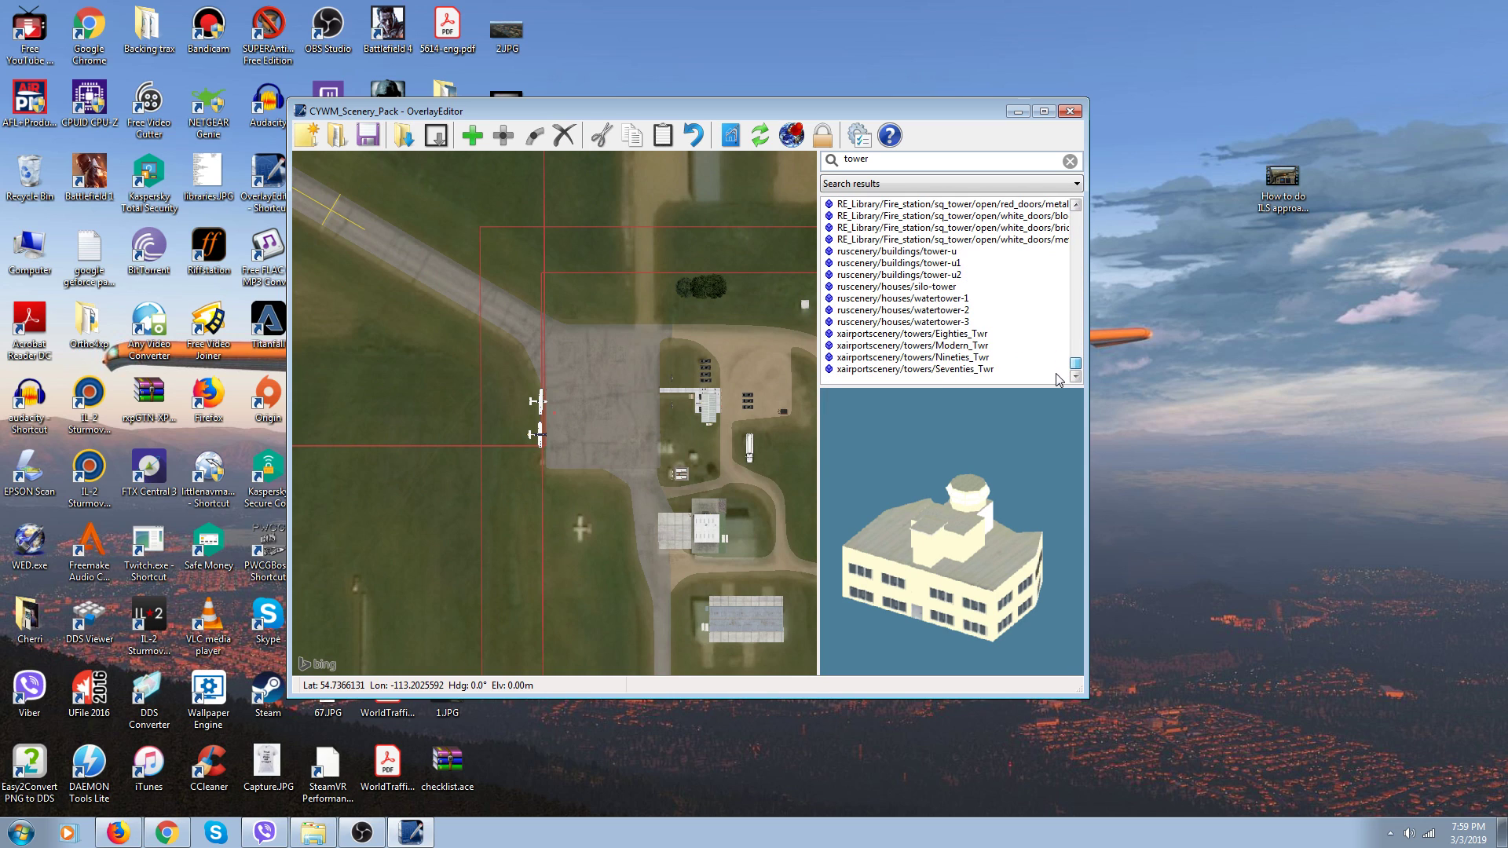
pyautogui.click(936, 323)
pyautogui.click(937, 311)
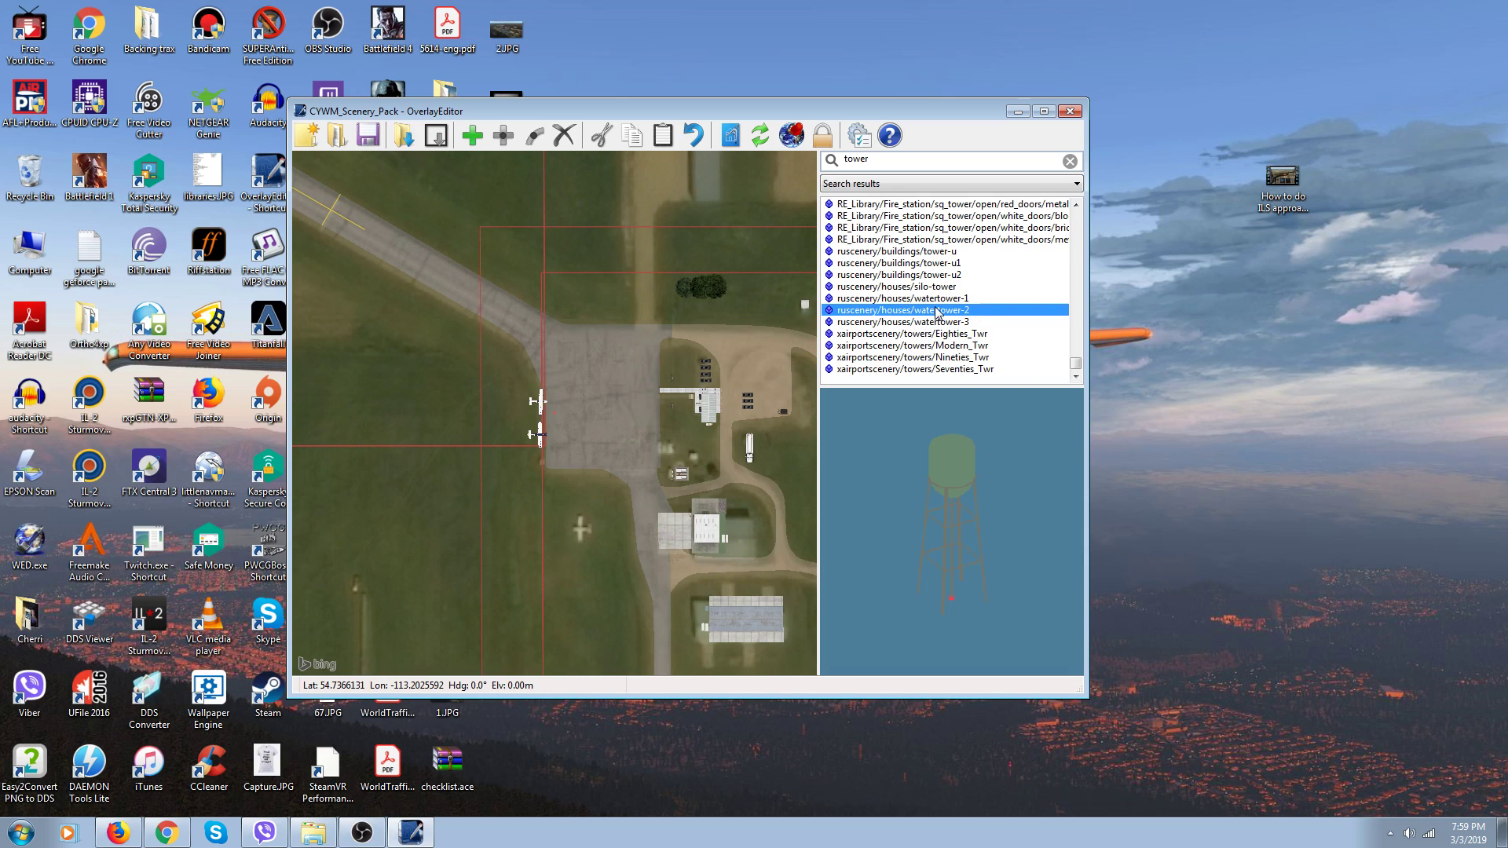
pyautogui.click(937, 300)
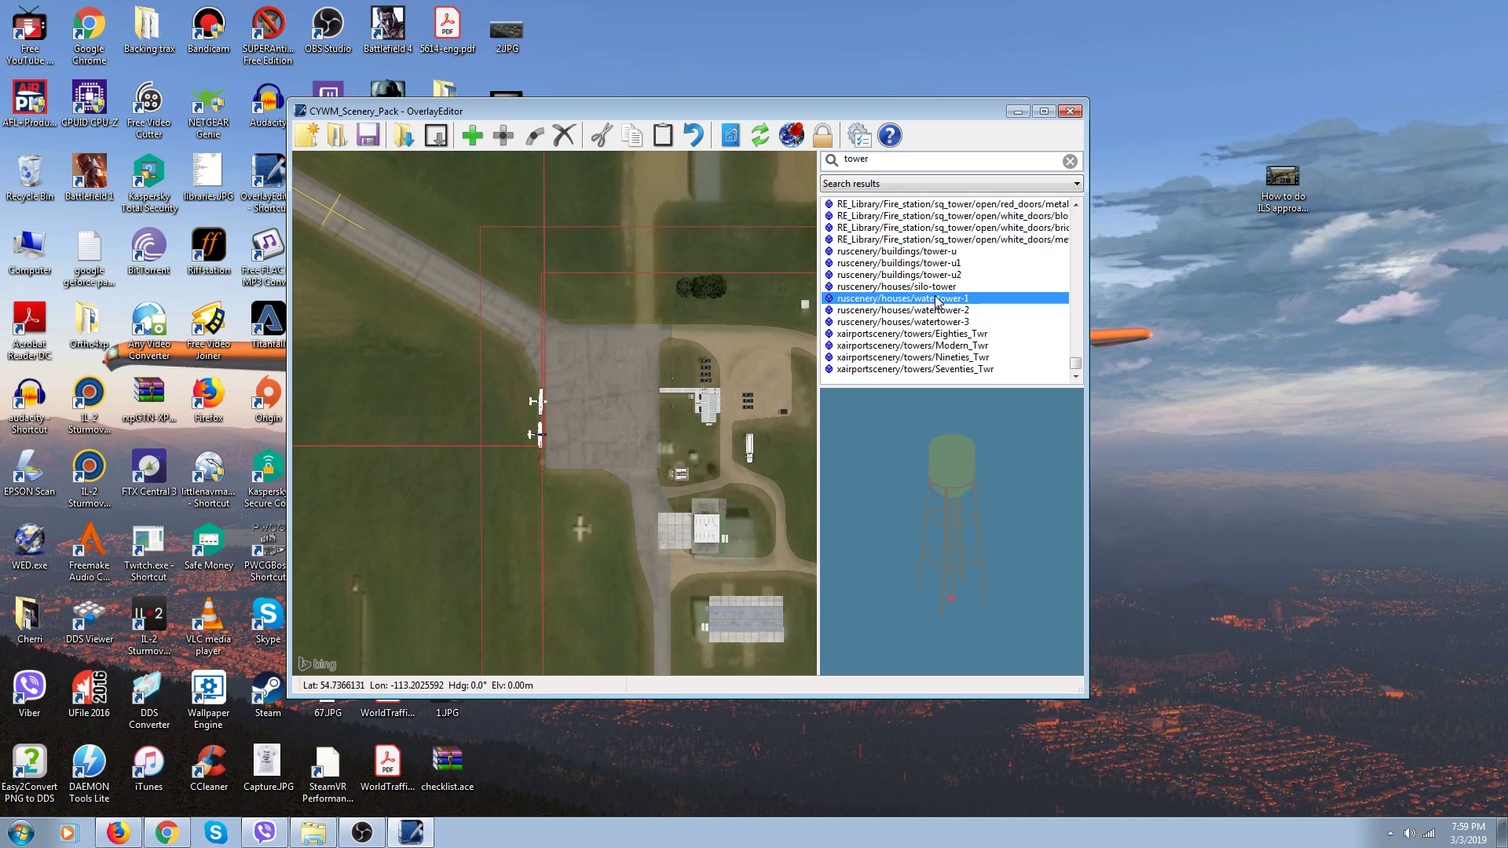
pyautogui.click(934, 288)
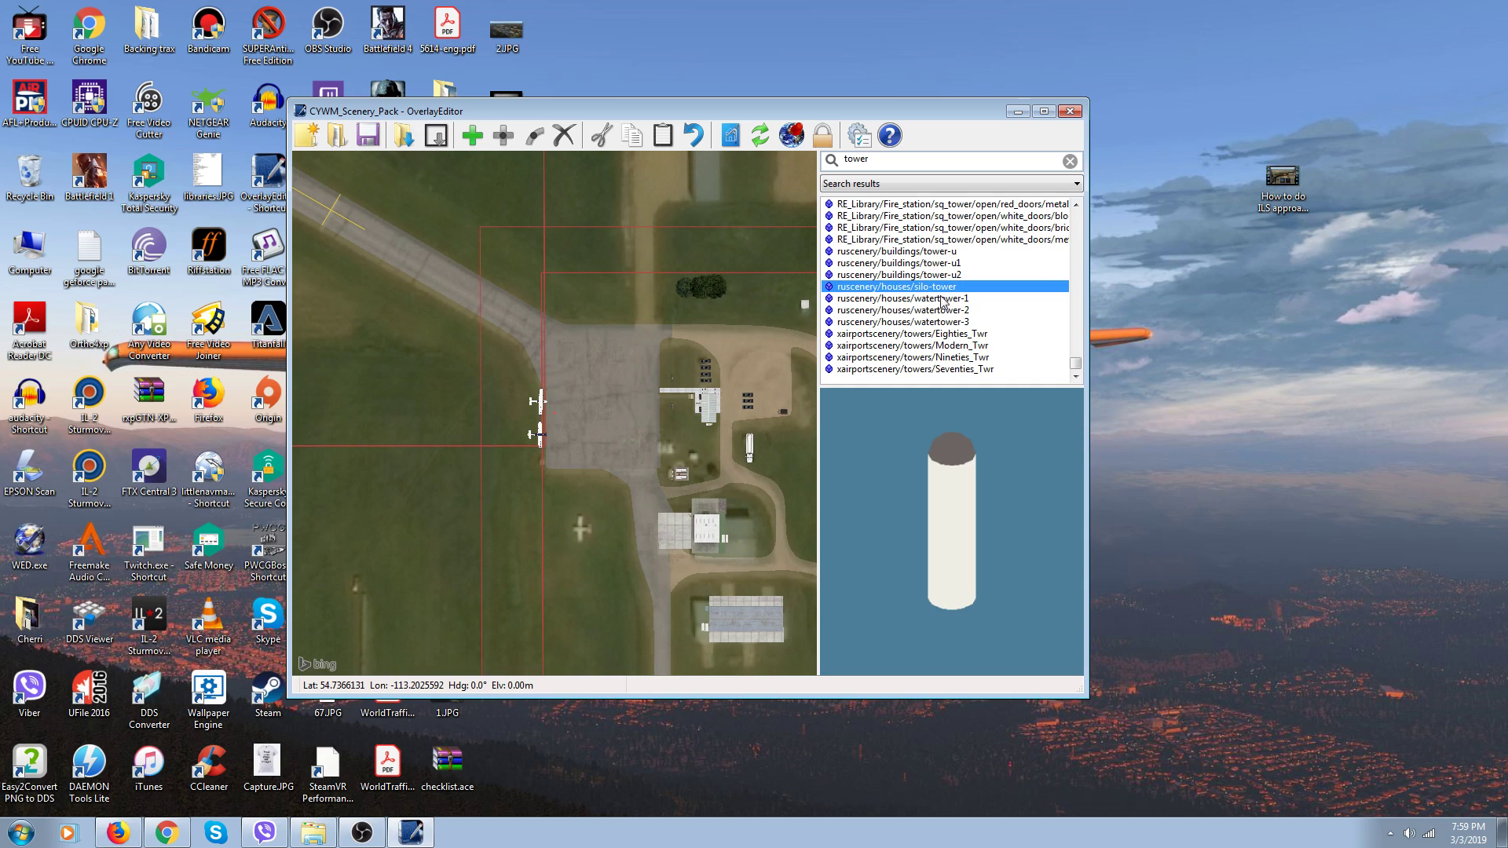
pyautogui.click(956, 347)
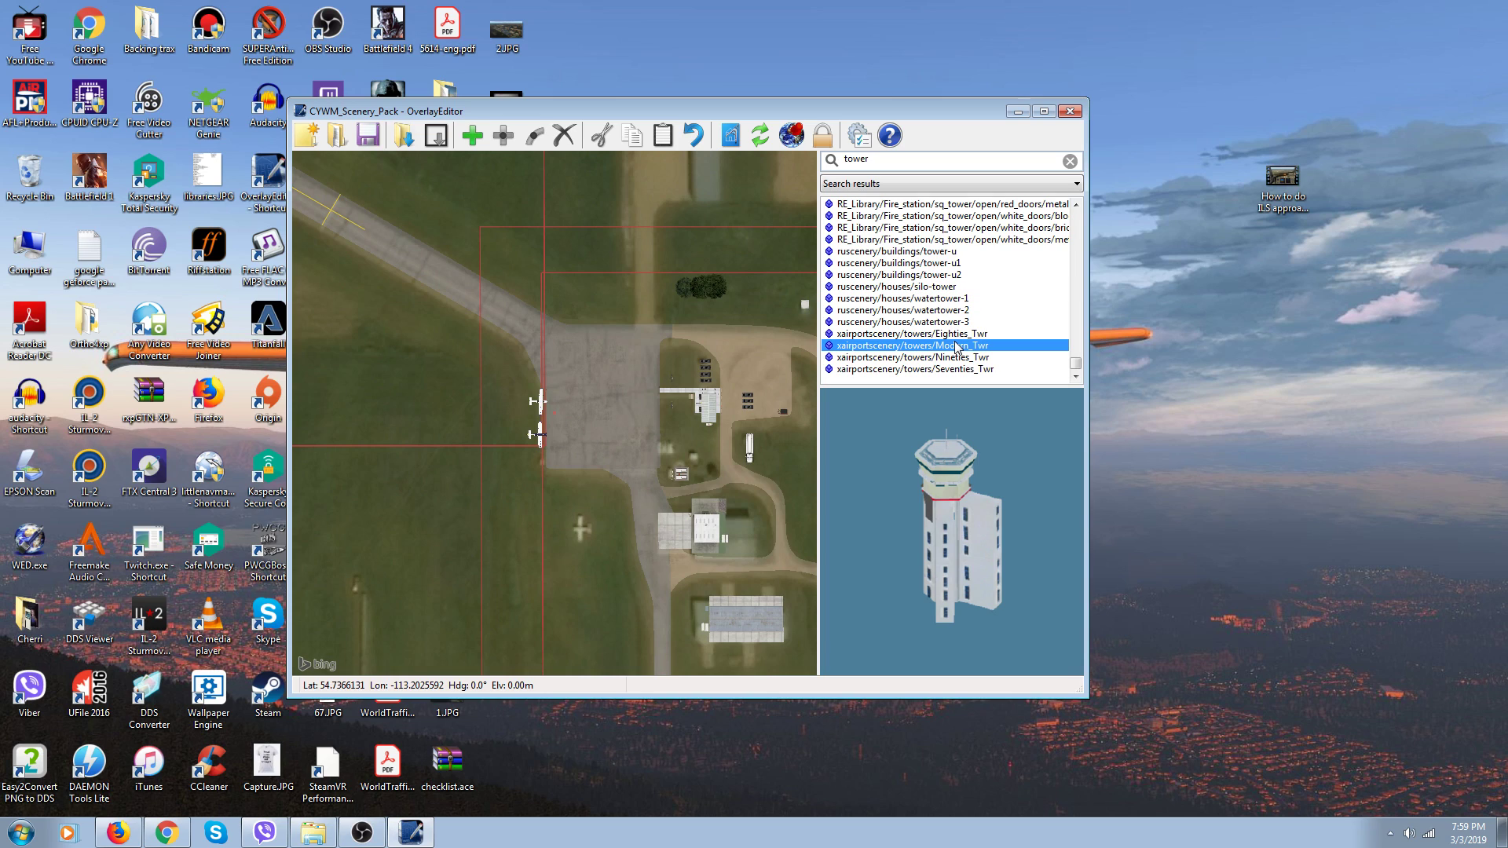
# Look through the RE_Library fire station and control tower entries among the tower search results
pyautogui.scroll(2, 956, 347)
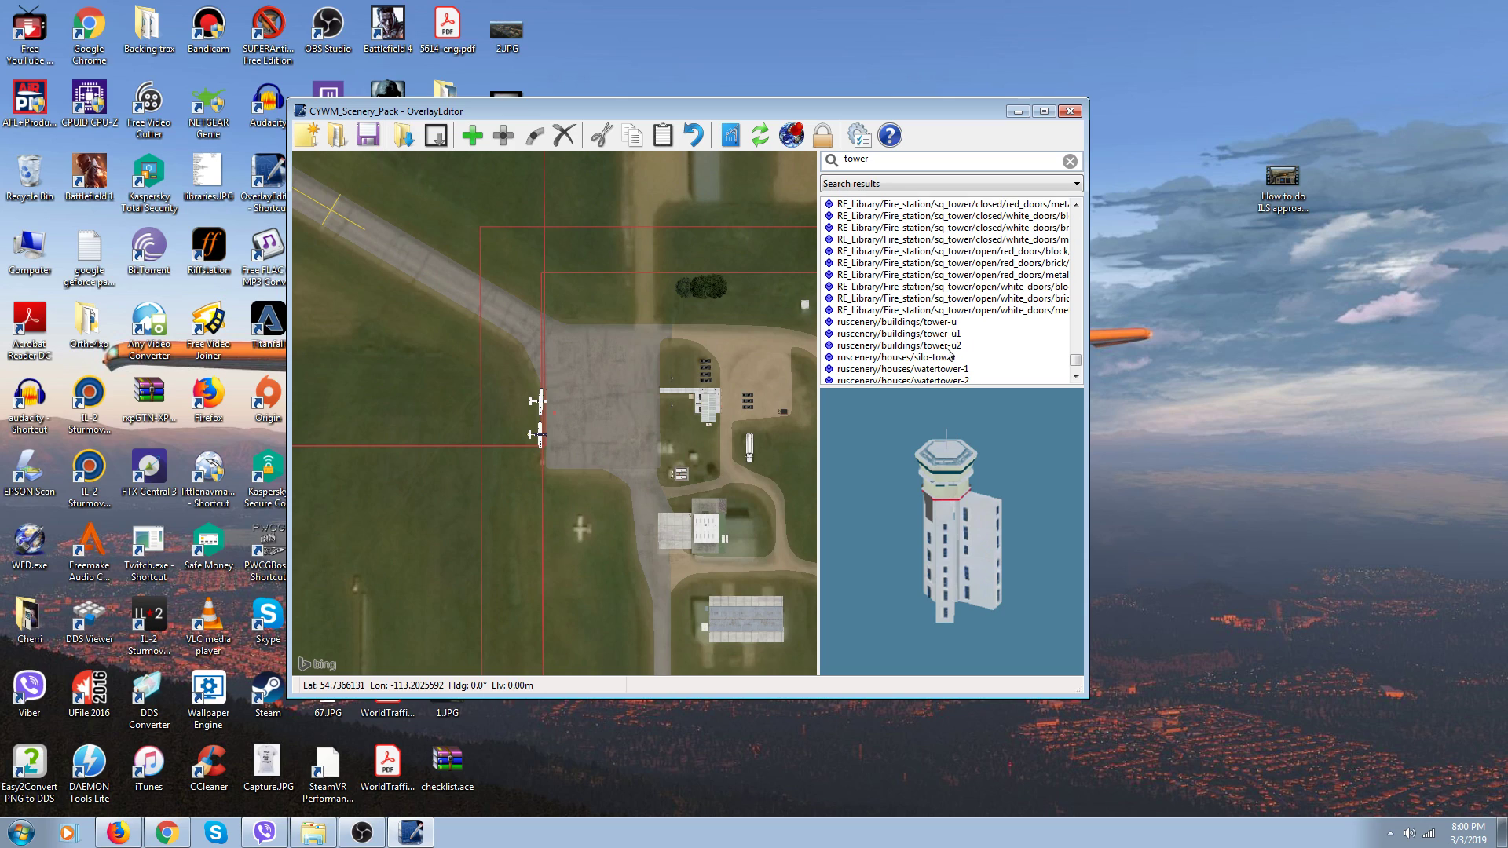
pyautogui.scroll(-1, 949, 352)
pyautogui.scroll(-1, 947, 349)
pyautogui.scroll(6, 946, 349)
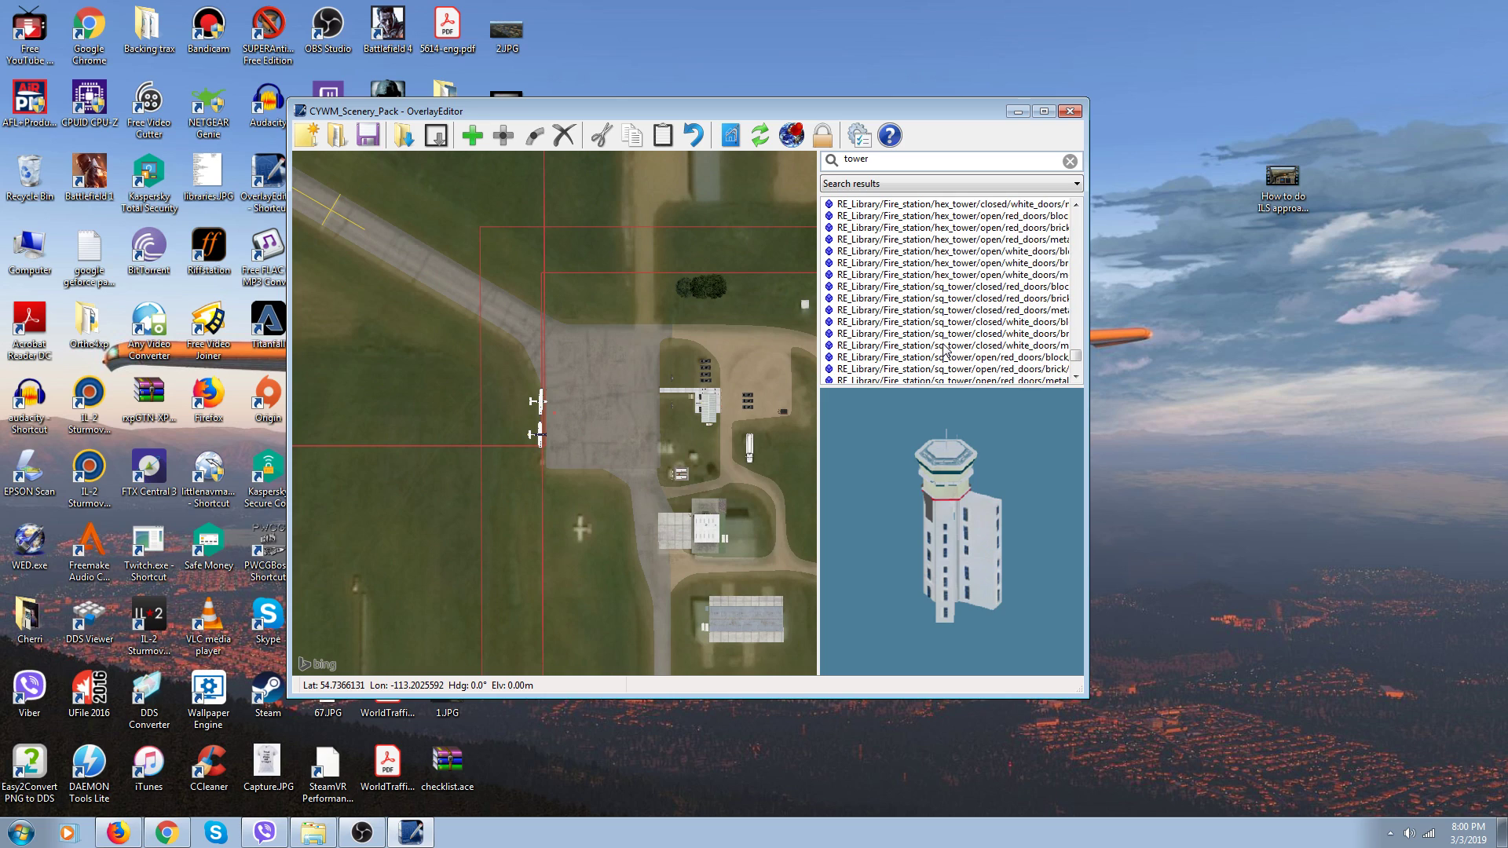
pyautogui.scroll(4, 946, 349)
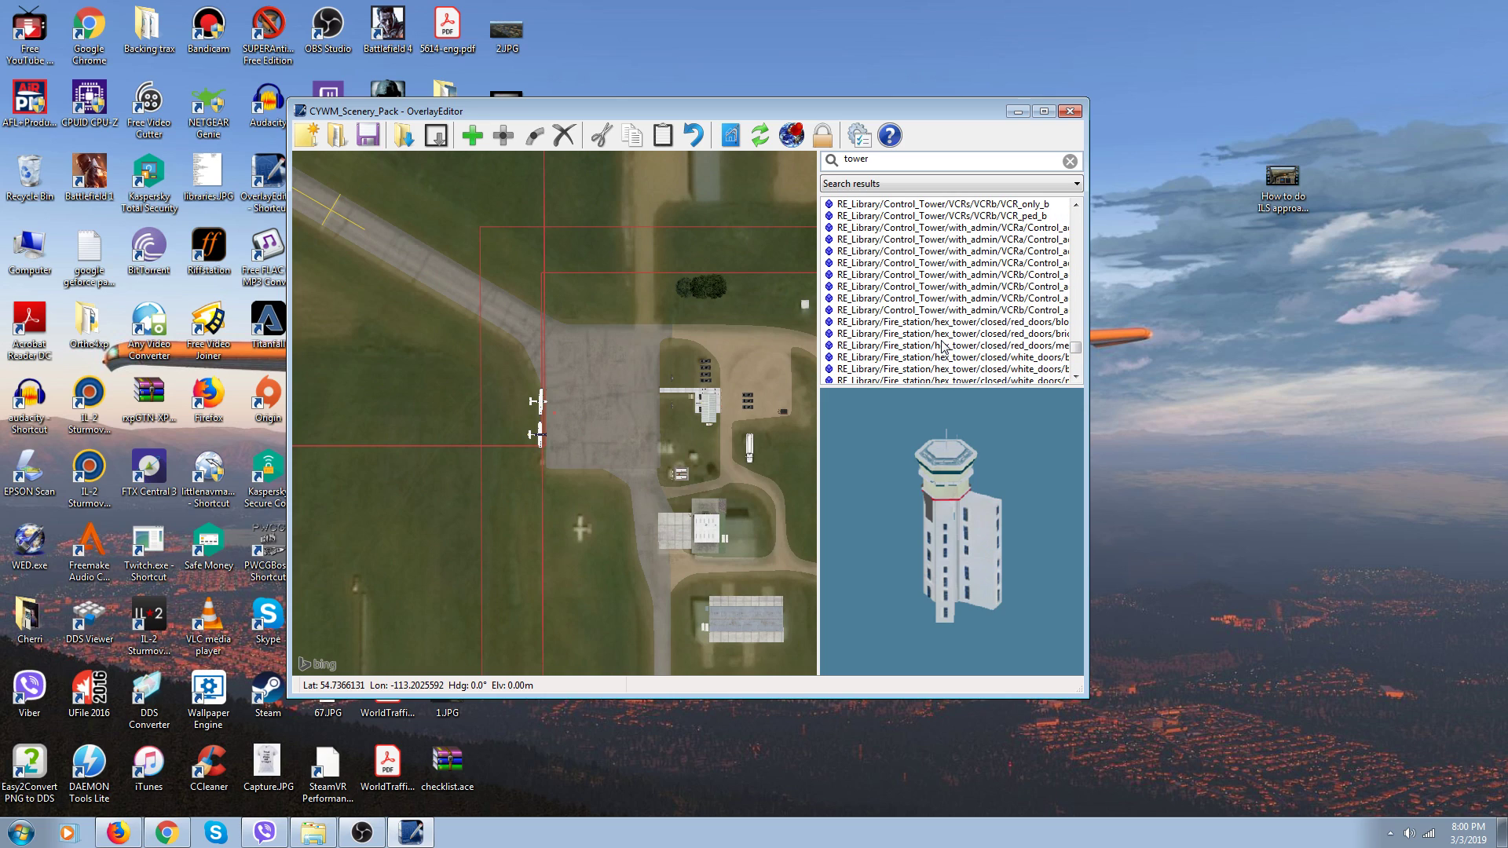
pyautogui.scroll(1, 945, 347)
pyautogui.scroll(2, 943, 302)
pyautogui.scroll(6, 943, 301)
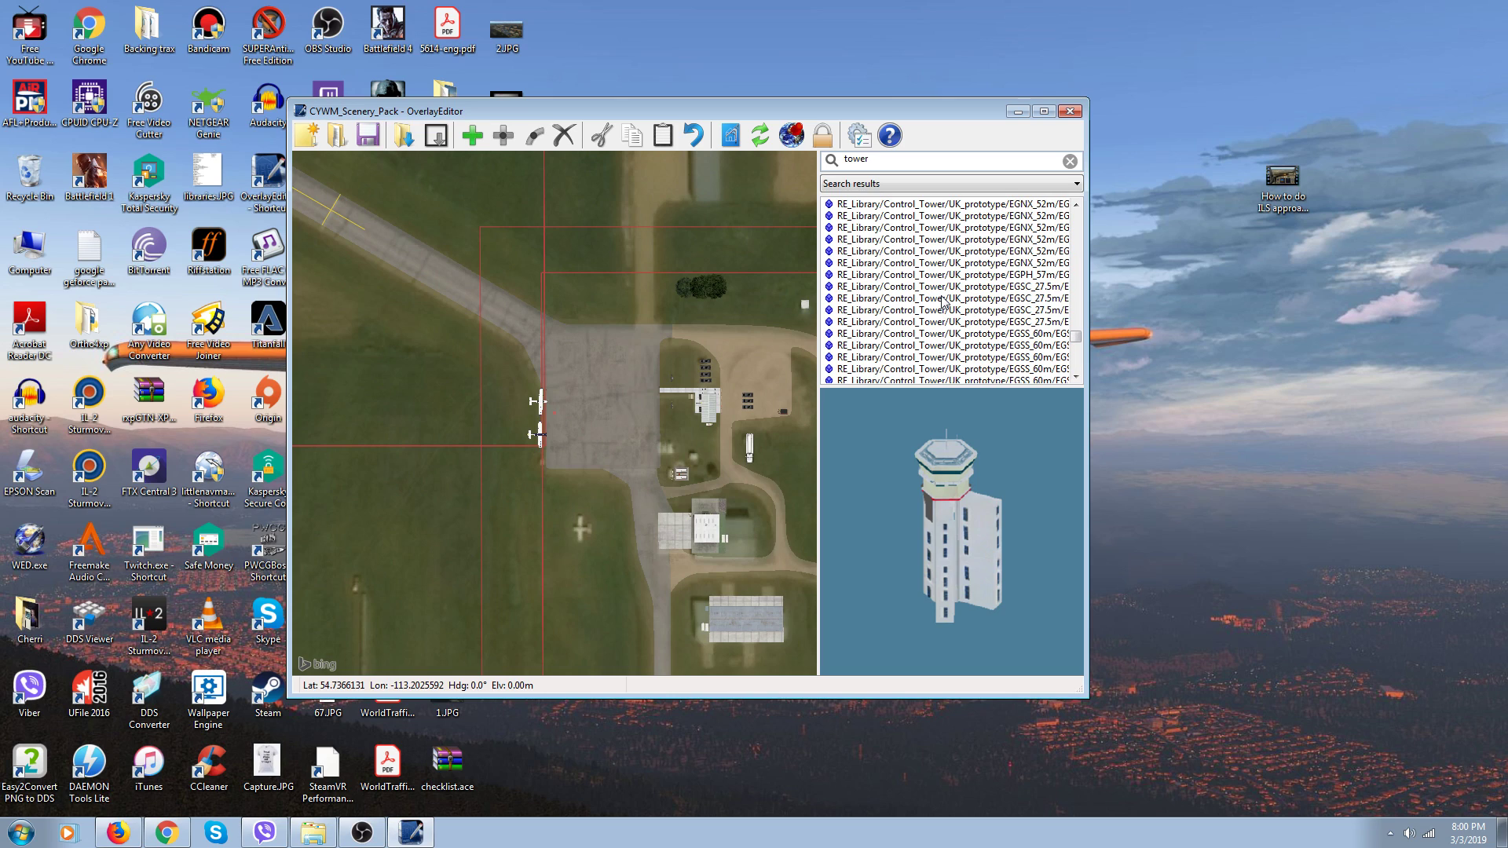
pyautogui.scroll(6, 943, 302)
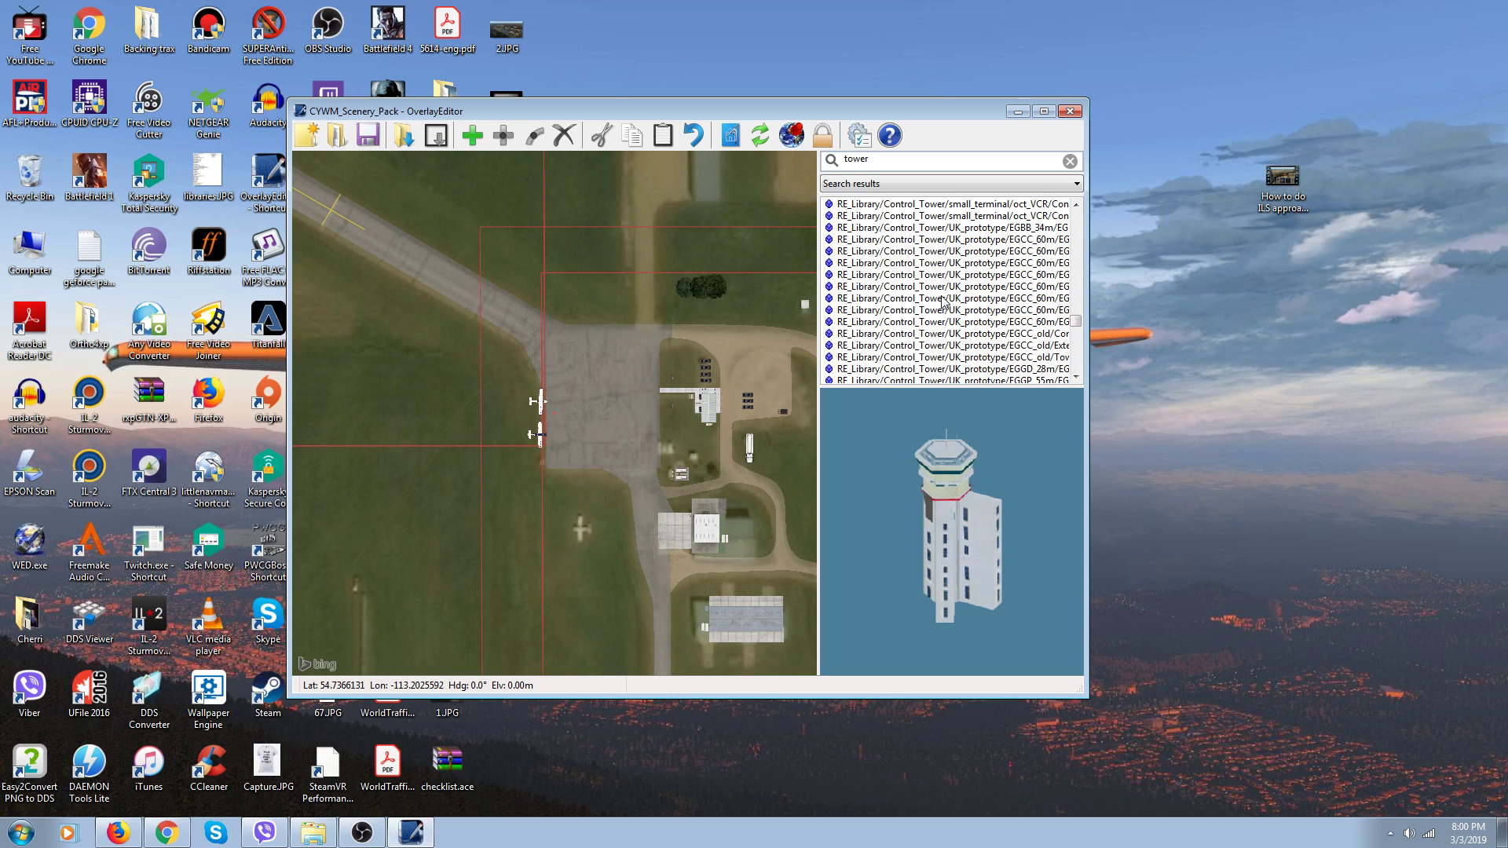
# Try out RE_Library's Control_Tower/UK_prototype/EGBB_34m beside the apron's eastern edge, north of the terminal, and delete it
pyautogui.click(943, 299)
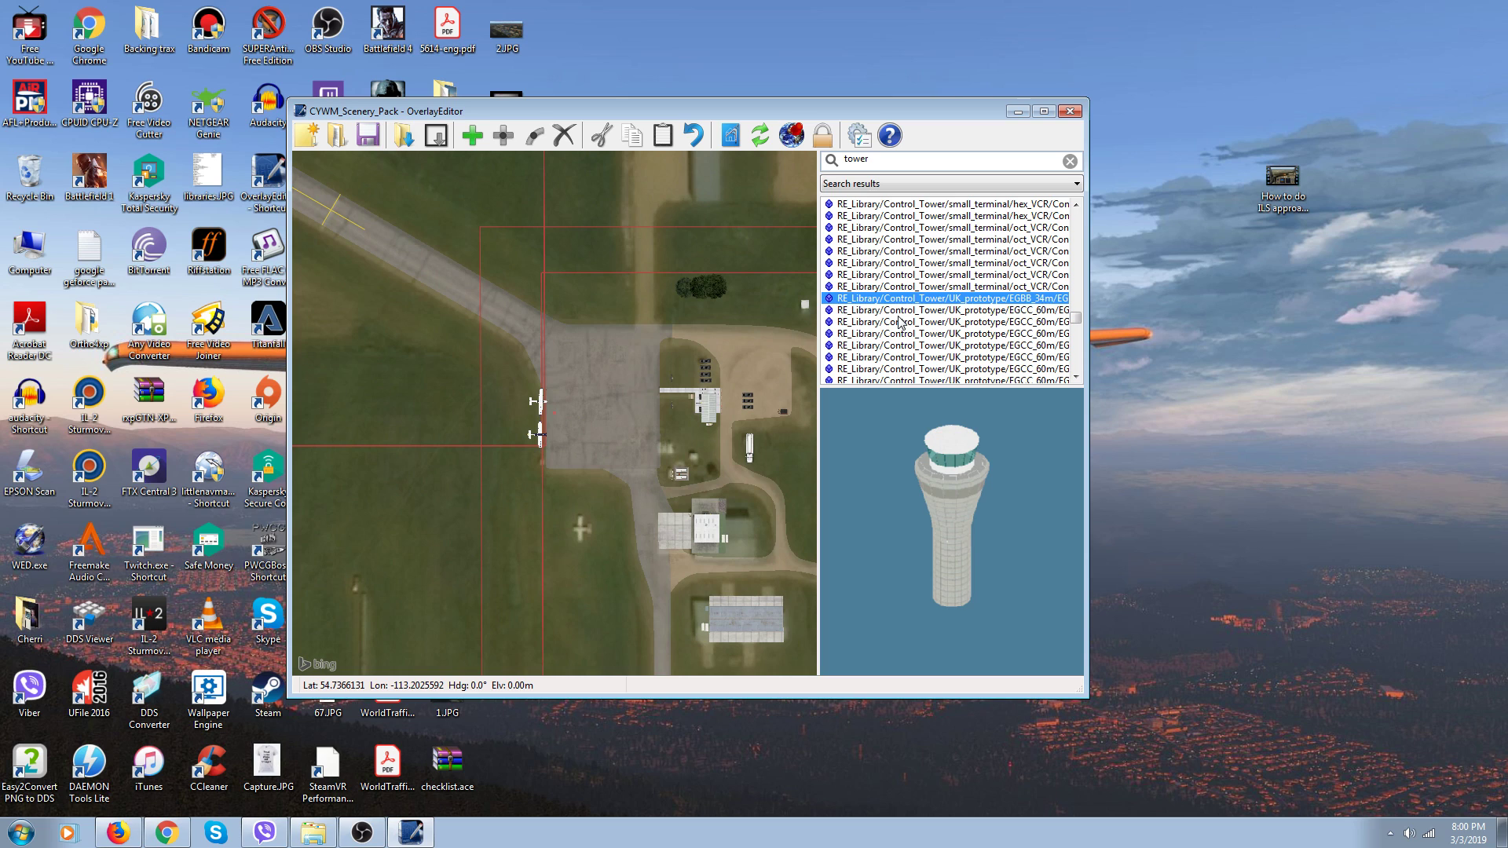
pyautogui.press('Right')
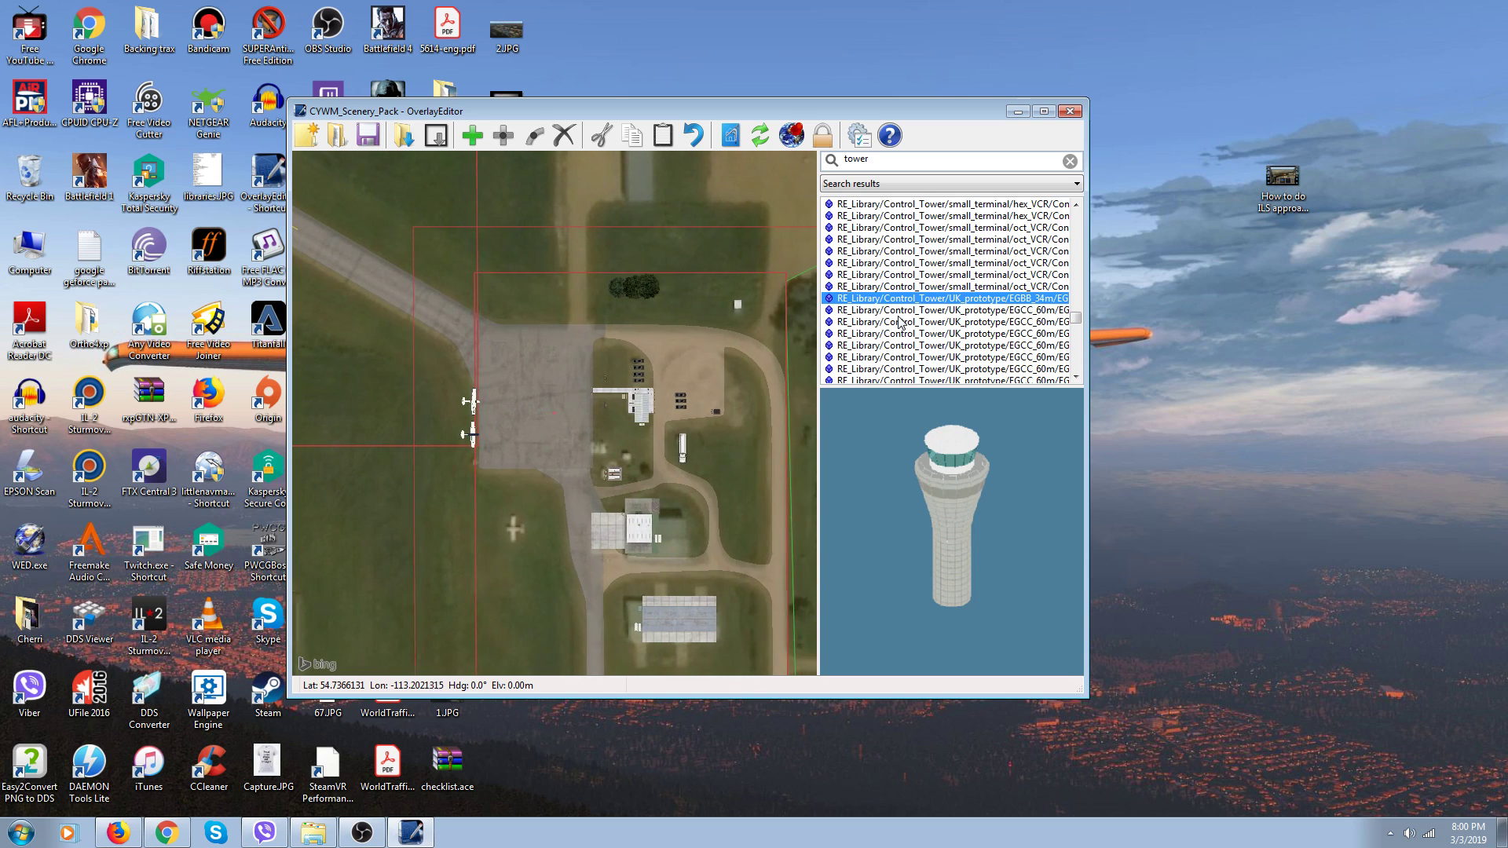
pyautogui.press('Up')
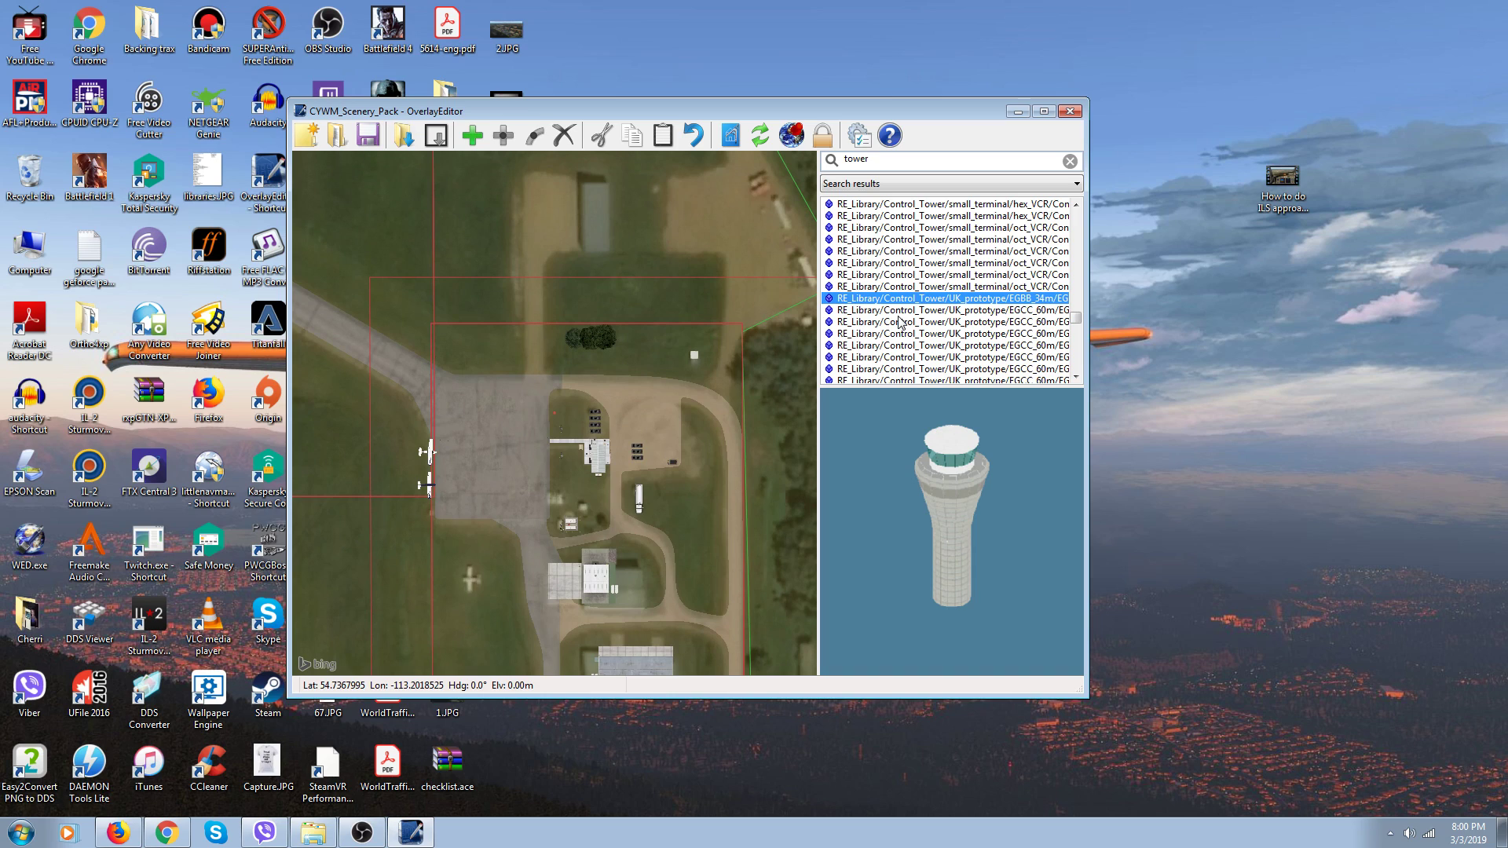
pyautogui.press('Right')
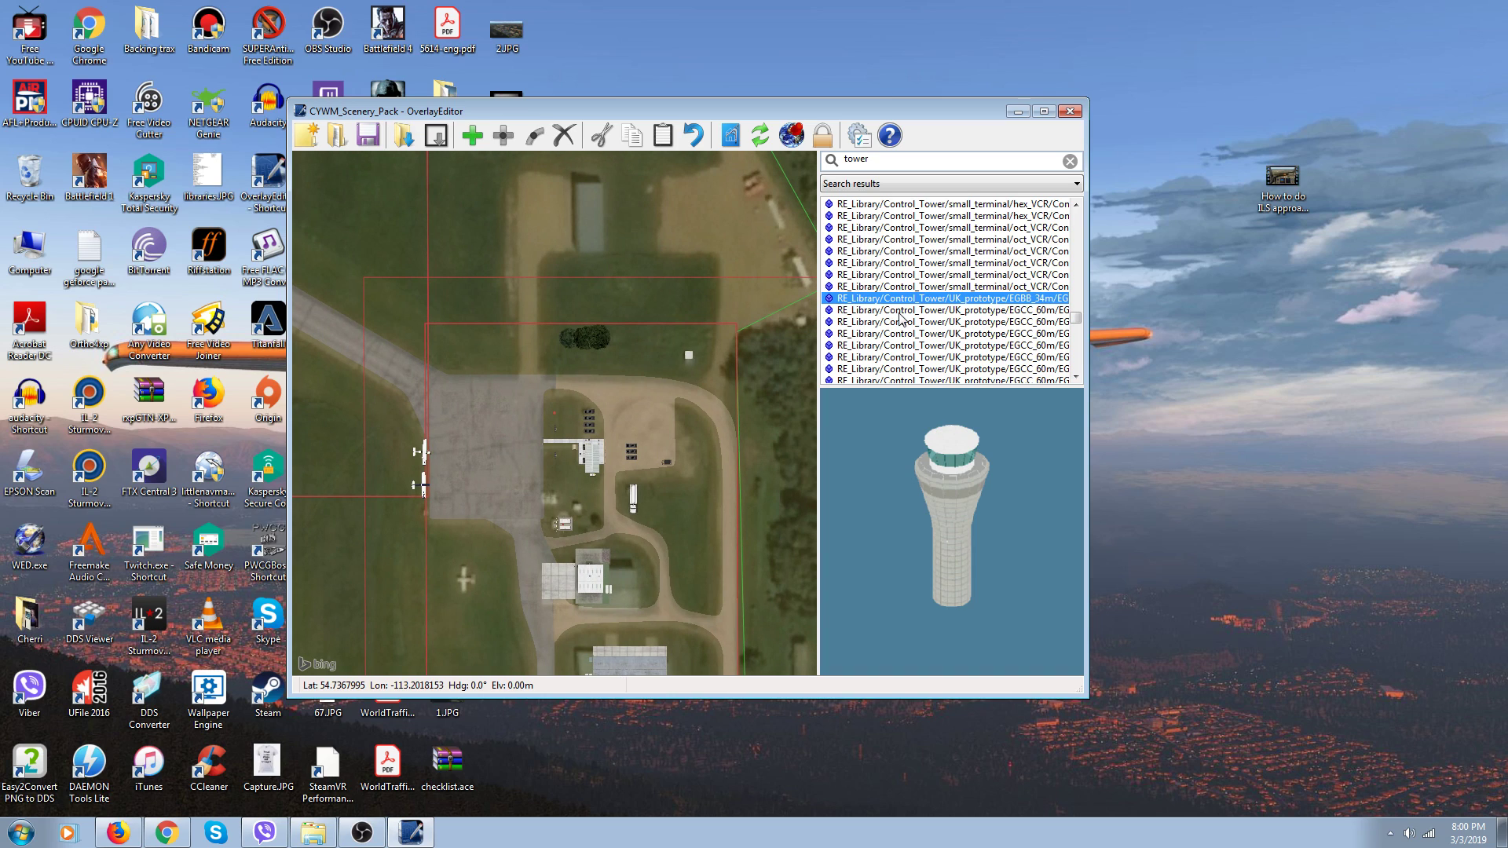
pyautogui.click(474, 143)
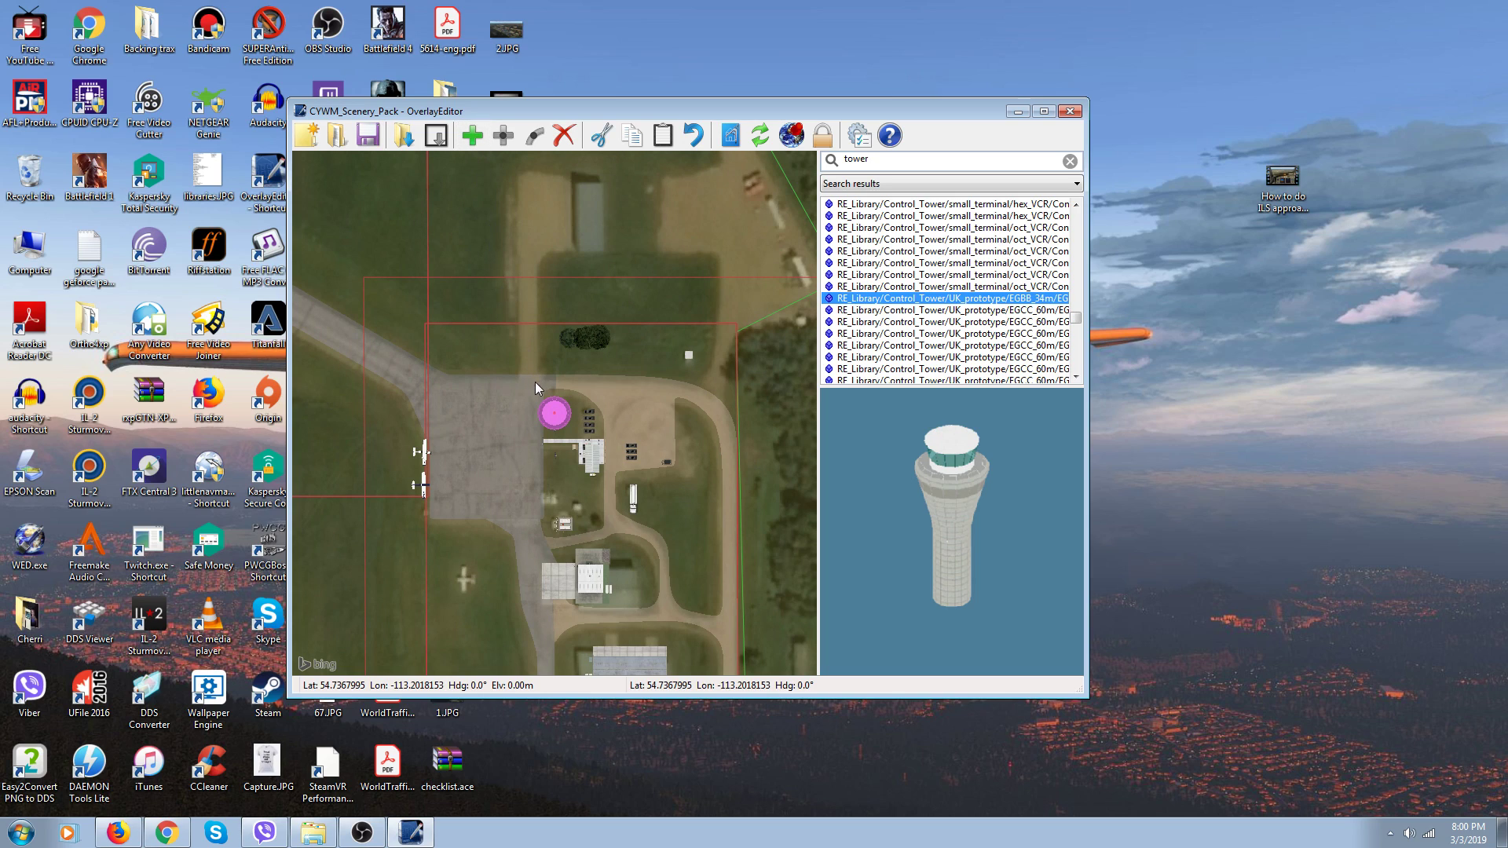
pyautogui.click(508, 444)
pyautogui.scroll(-1, 508, 444)
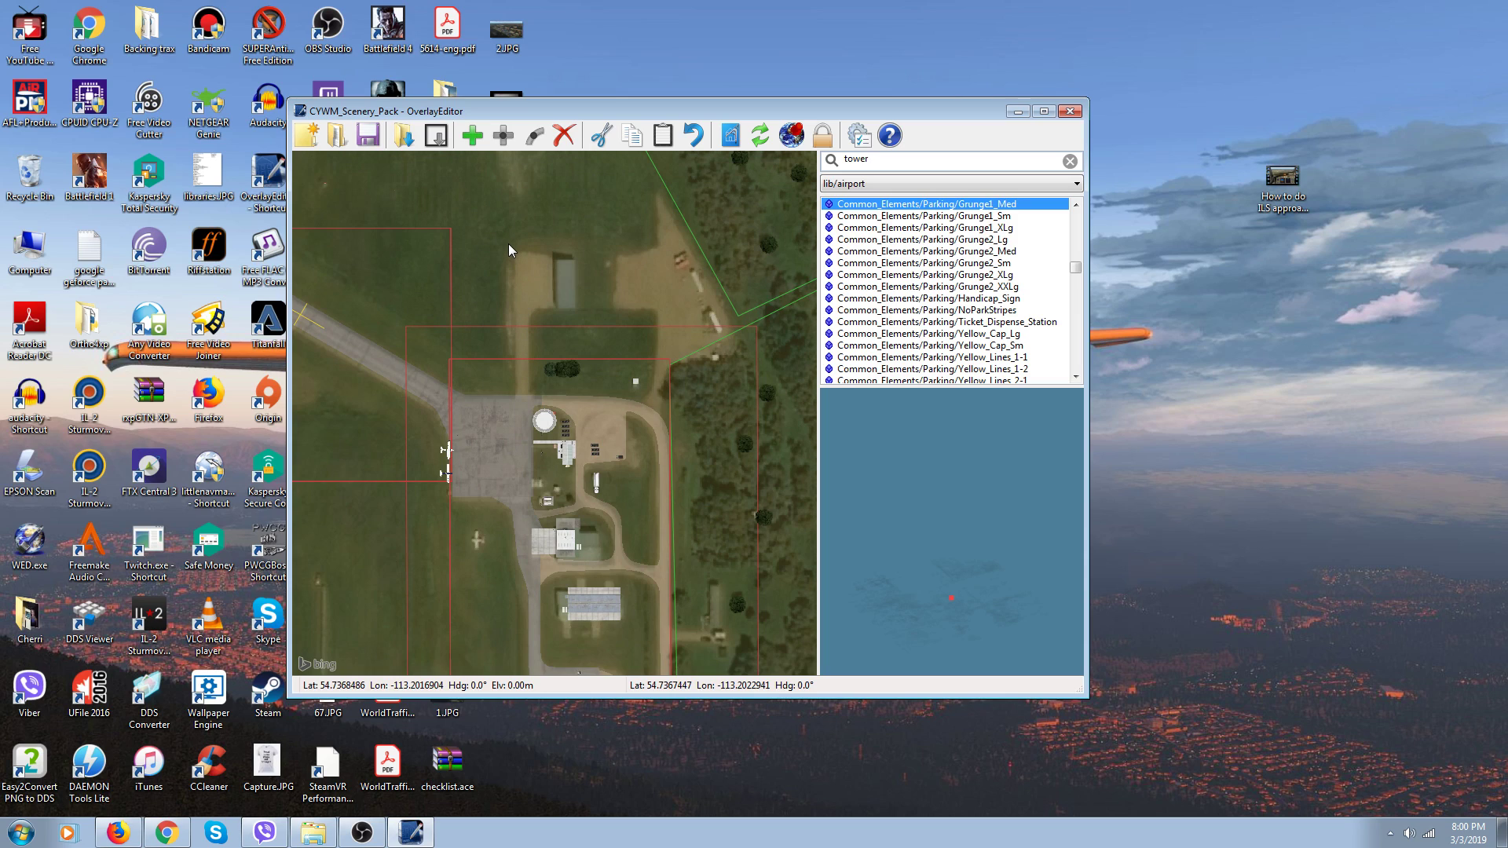
pyautogui.click(545, 416)
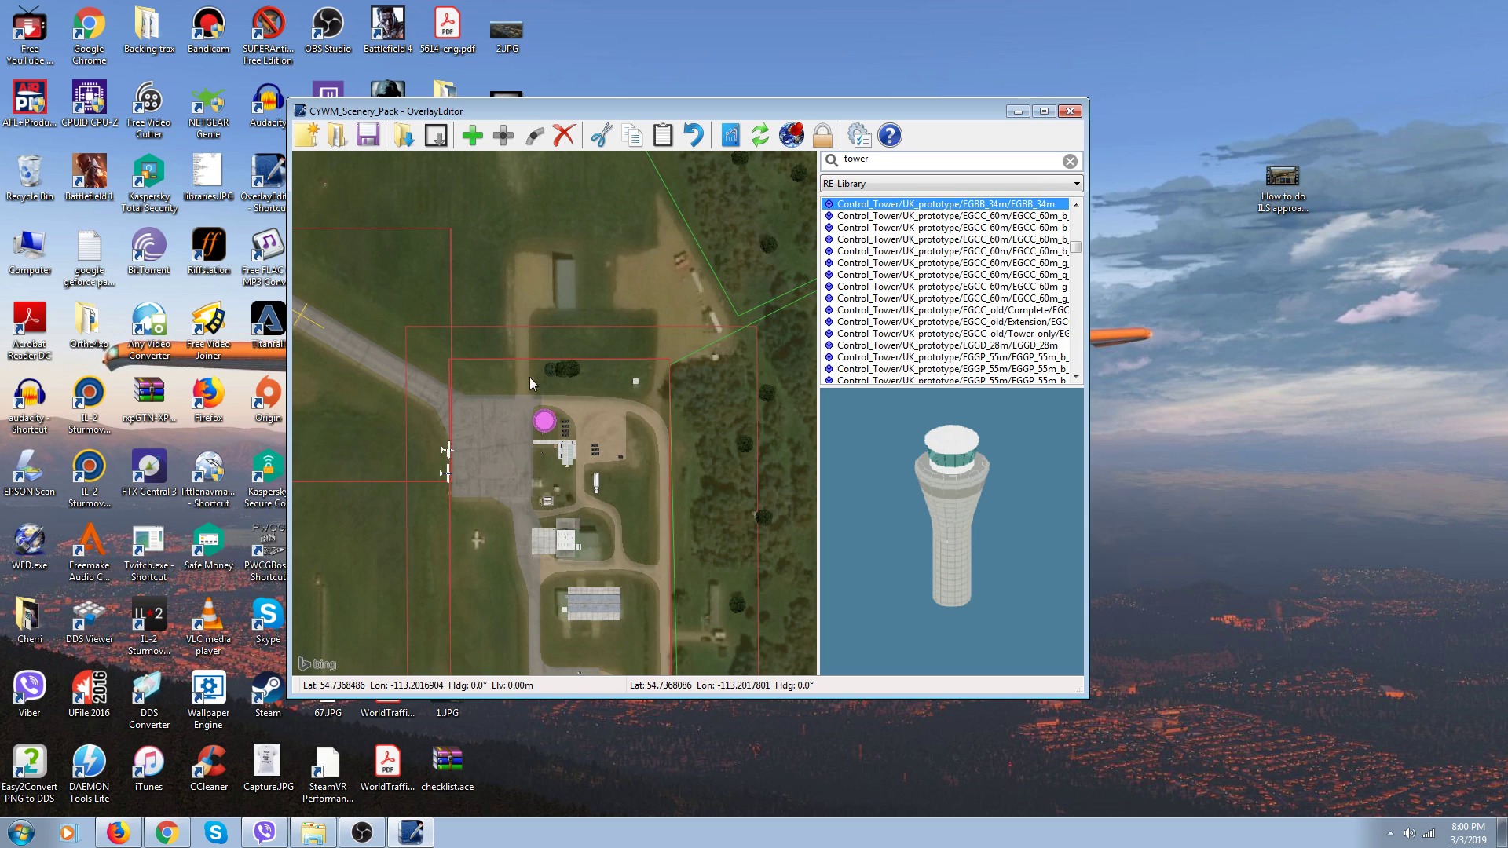
pyautogui.click(563, 136)
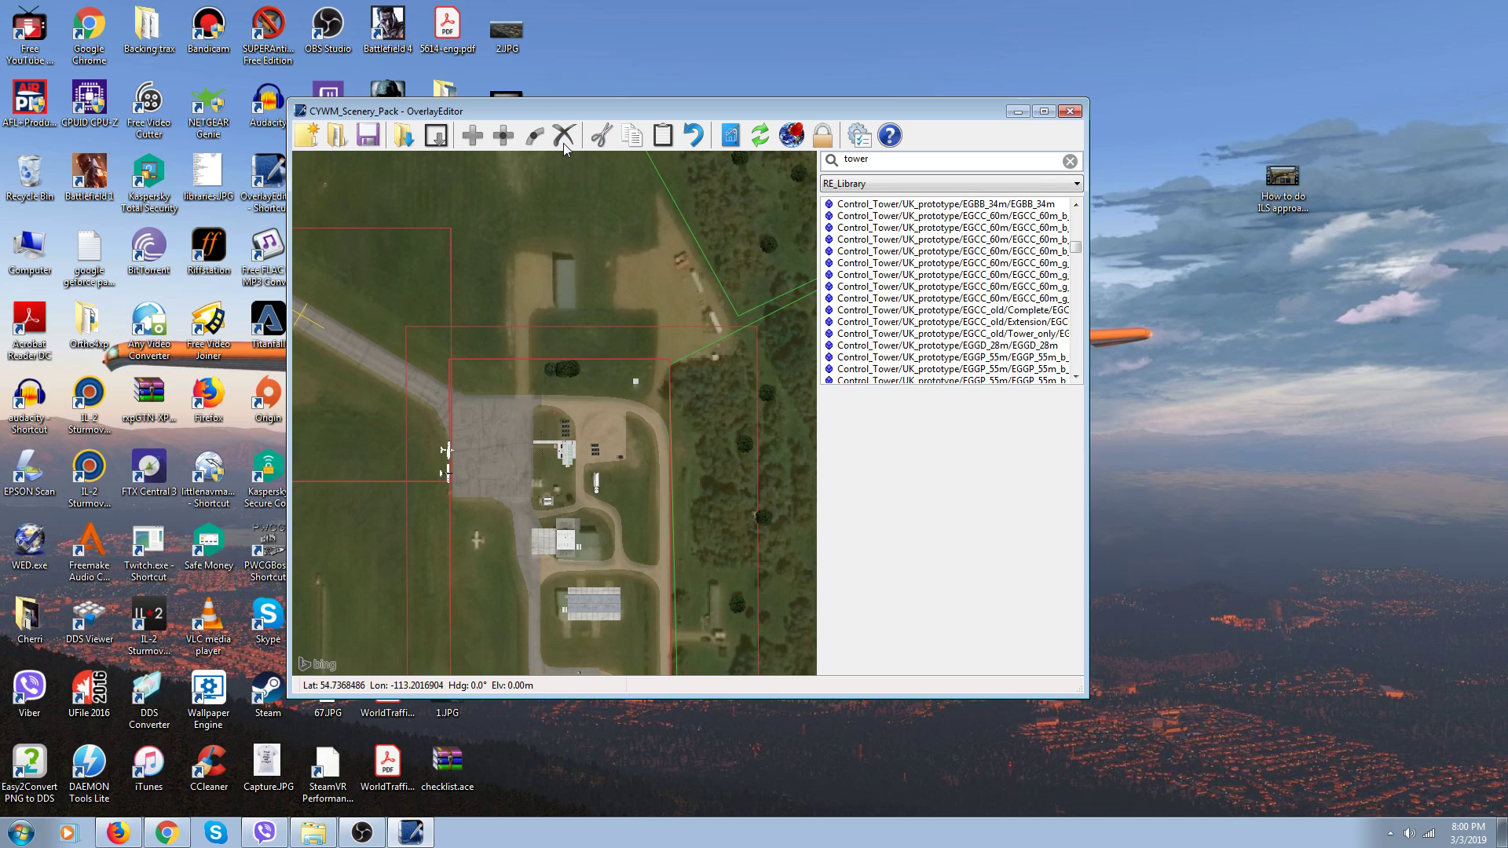
# Look over the whole airport area from a wider, rotated map view
pyautogui.scroll(-3, 540, 191)
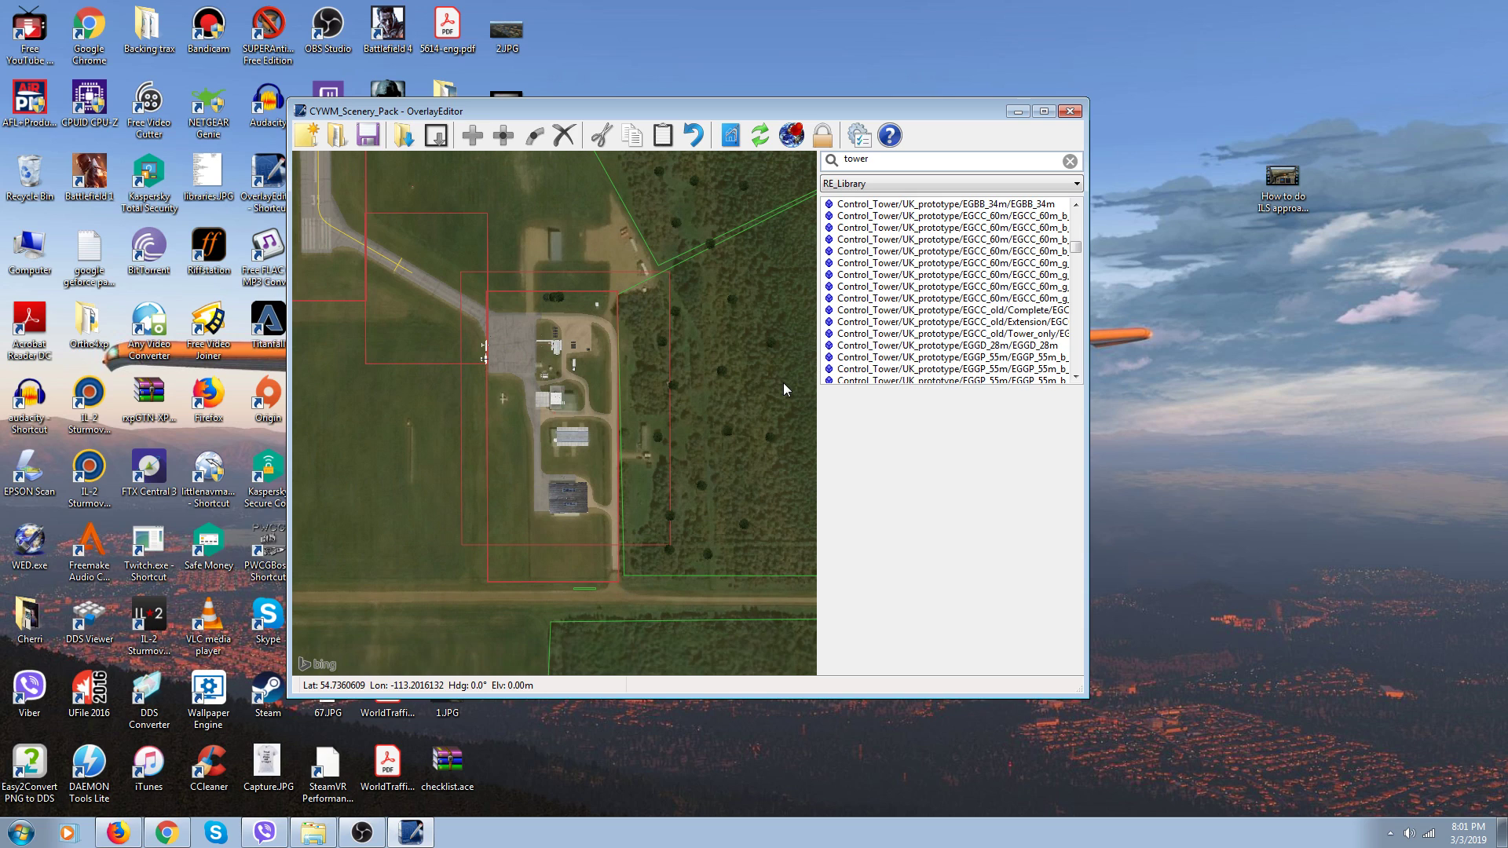
pyautogui.press('Home')
pyautogui.press('Home')
pyautogui.press('Home')
pyautogui.press('Home')
pyautogui.press('Home')
pyautogui.press('Home')
pyautogui.press('Home')
pyautogui.press('Home')
pyautogui.press('Home')
pyautogui.press('Home')
pyautogui.press('Home')
pyautogui.press('Home')
pyautogui.press('Home')
pyautogui.press('Home')
pyautogui.press('Home')
pyautogui.press('Home')
pyautogui.press('Home')
pyautogui.press('Home')
pyautogui.press('Home')
pyautogui.press('Home')
pyautogui.press('End')
pyautogui.press('End')
pyautogui.press('End')
pyautogui.press('End')
pyautogui.press('End')
pyautogui.press('End')
pyautogui.press('End')
pyautogui.press('End')
pyautogui.press('End')
pyautogui.press('End')
pyautogui.press('End')
pyautogui.press('End')
pyautogui.press('End')
pyautogui.press('End')
pyautogui.press('End')
pyautogui.press('End')
pyautogui.press('End')
pyautogui.press('End')
pyautogui.press('End')
pyautogui.press('End')
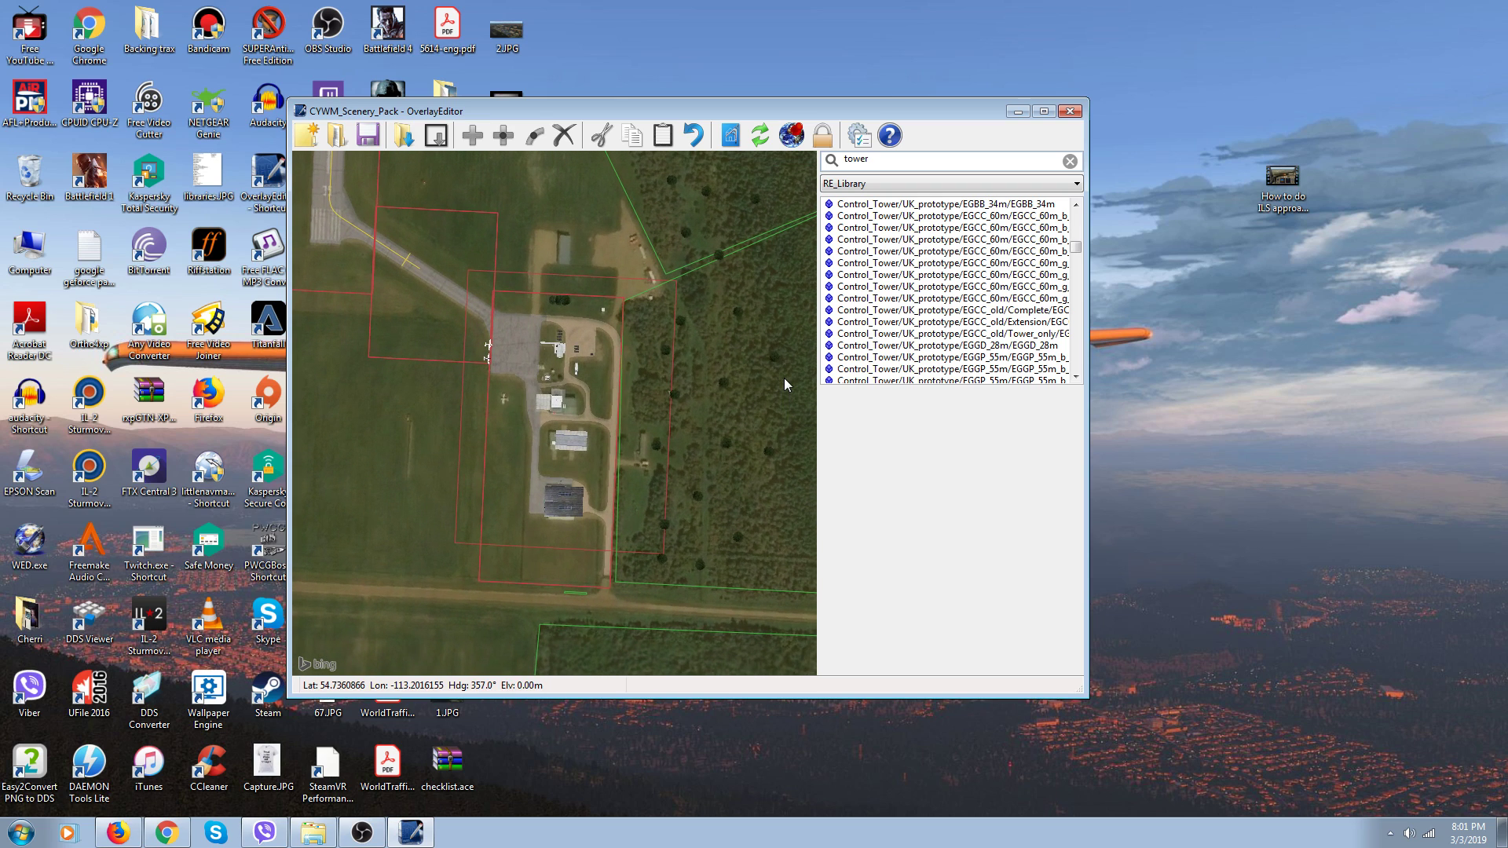
# Inspect the placed buildings, aircraft and trees around the apron from a tilted 3D view, both from afar and close up
pyautogui.press('Up')
pyautogui.press('Right')
pyautogui.press('Right')
pyautogui.press('Right')
pyautogui.press('Right')
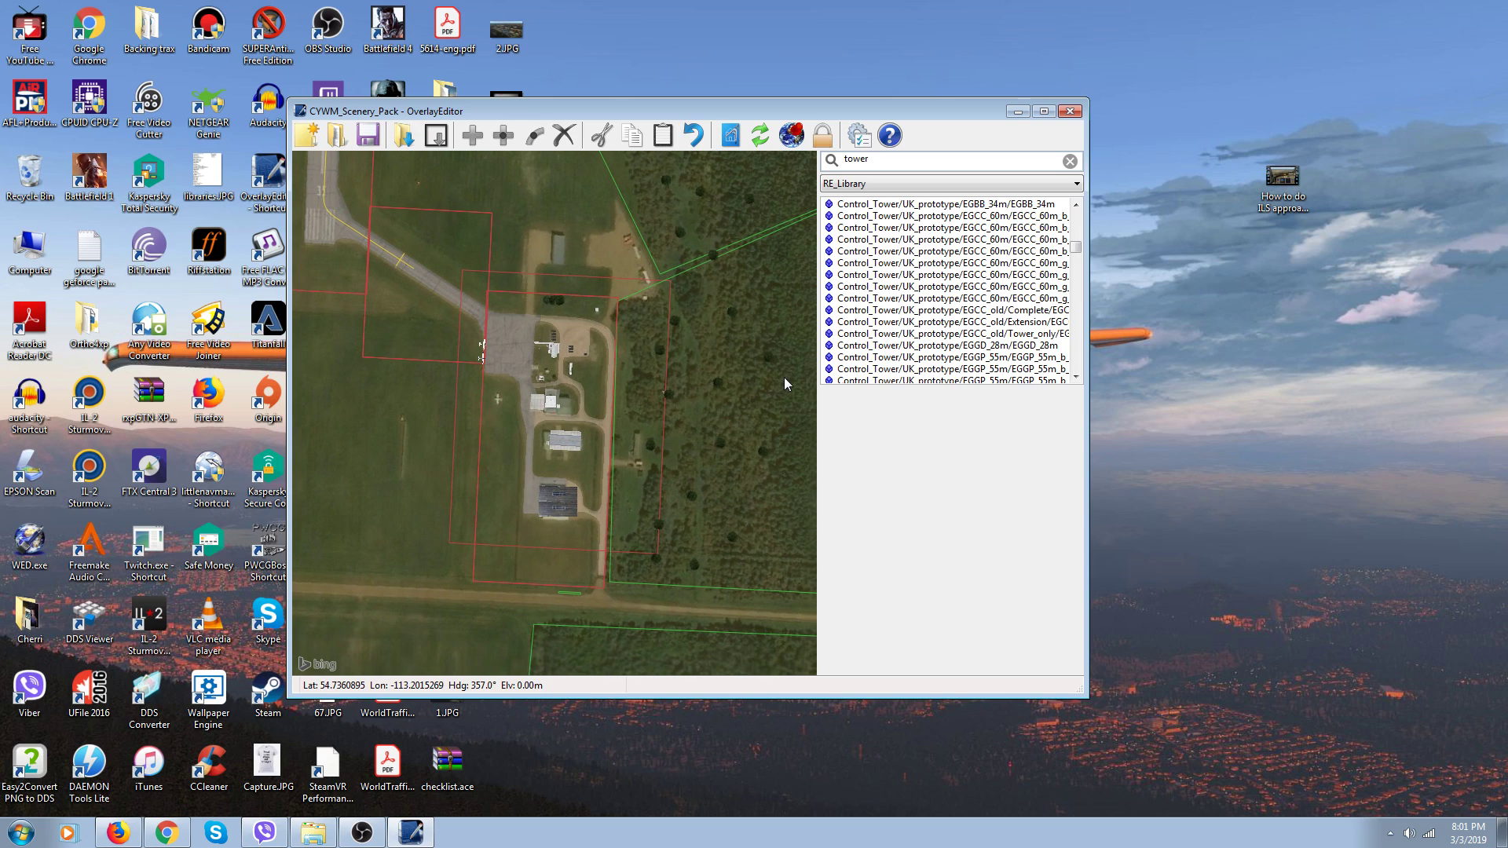
pyautogui.press('pagedown')
pyautogui.press('pagedown')
pyautogui.press('pagedown')
pyautogui.press('pagedown')
pyautogui.press('pagedown')
pyautogui.press('pagedown')
pyautogui.press('pagedown')
pyautogui.press('pagedown')
pyautogui.press('pagedown')
pyautogui.press('pagedown')
pyautogui.press('pagedown')
pyautogui.press('pagedown')
pyautogui.press('pagedown')
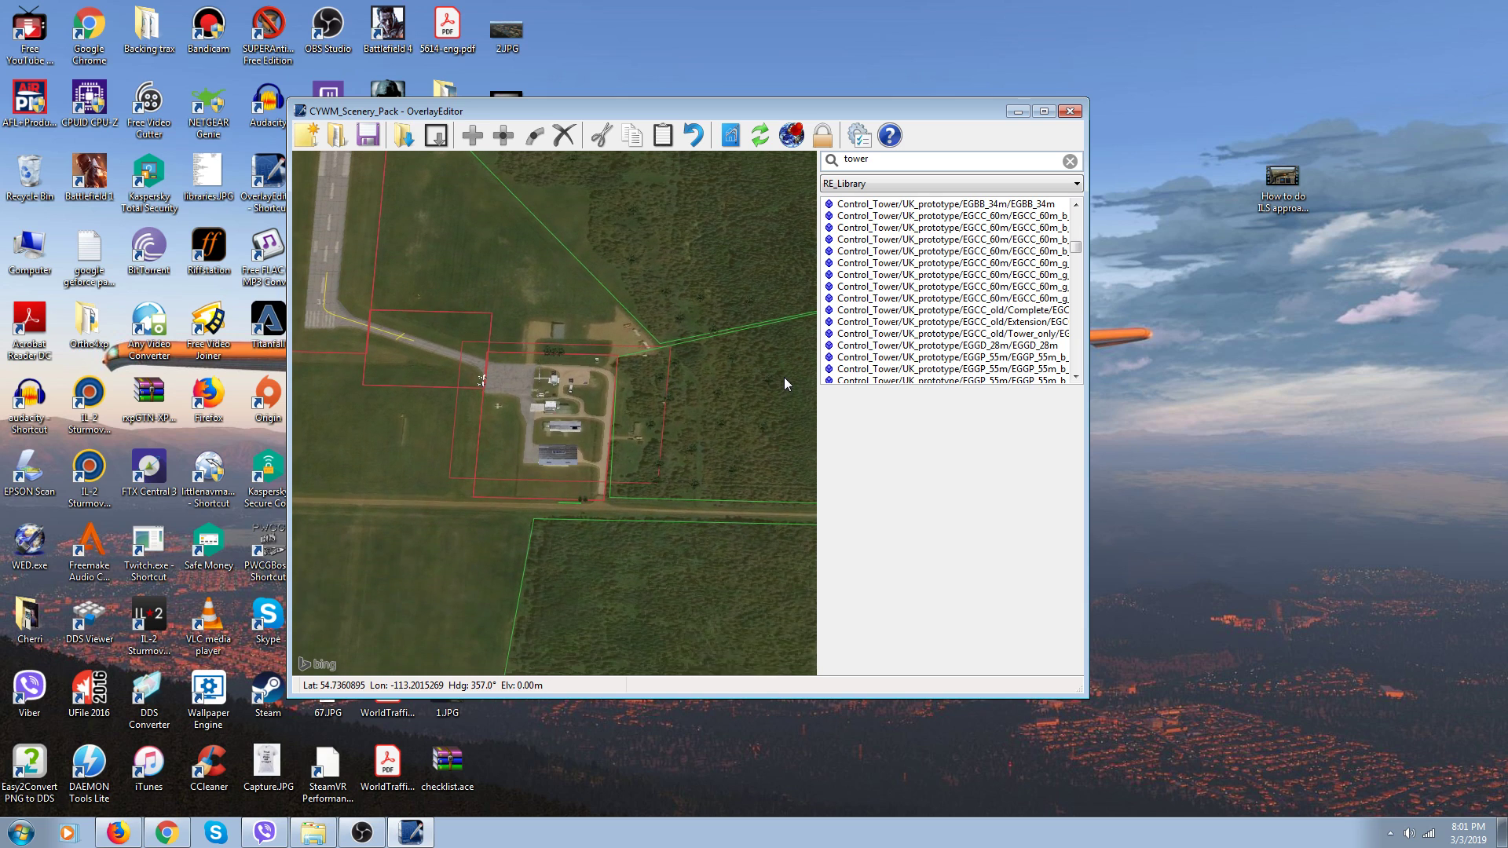
pyautogui.scroll(2, 490, 484)
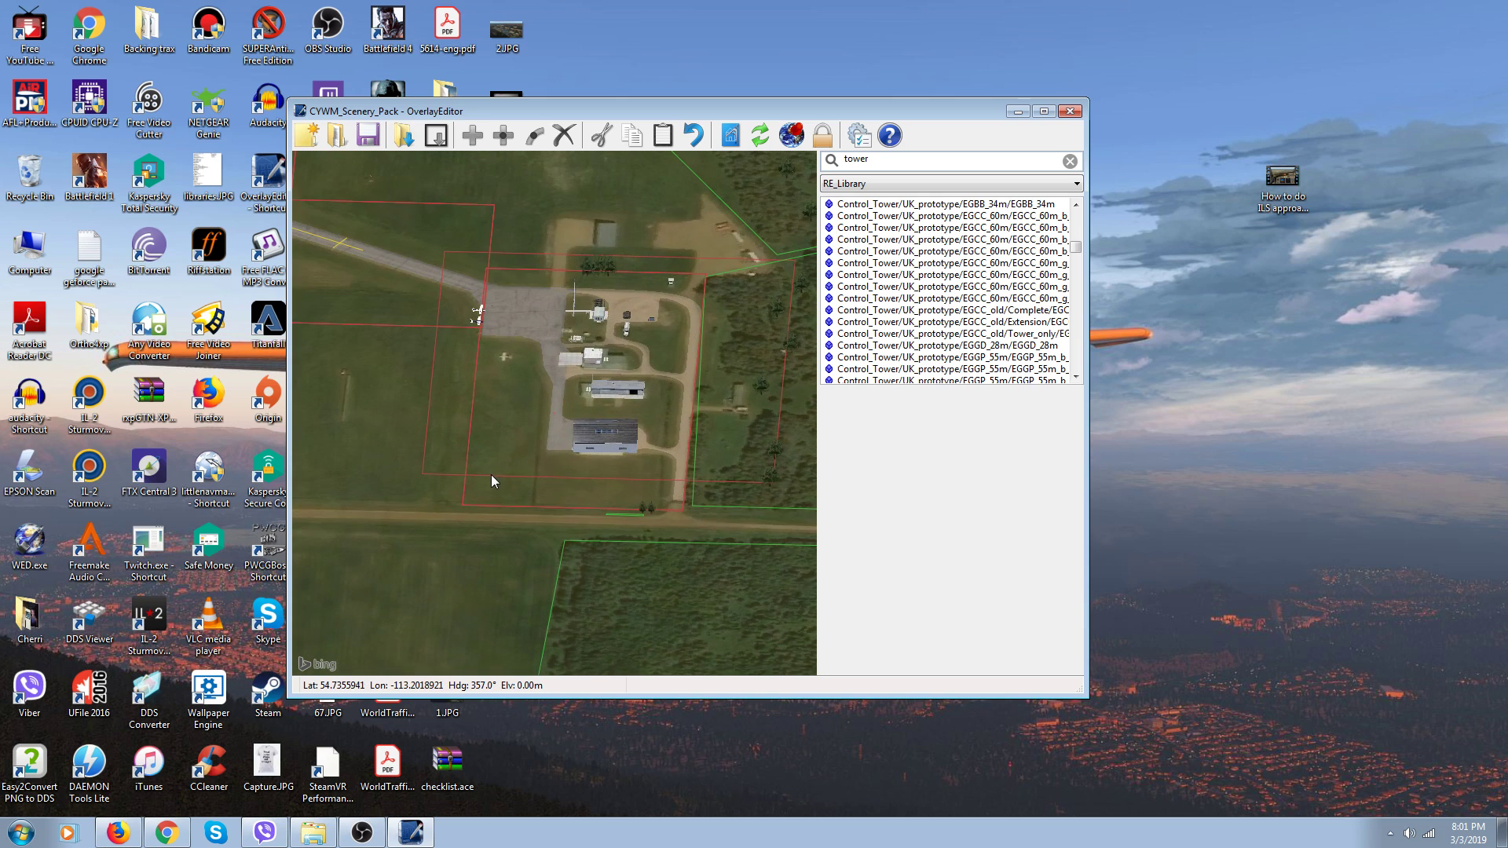
pyautogui.scroll(2, 509, 448)
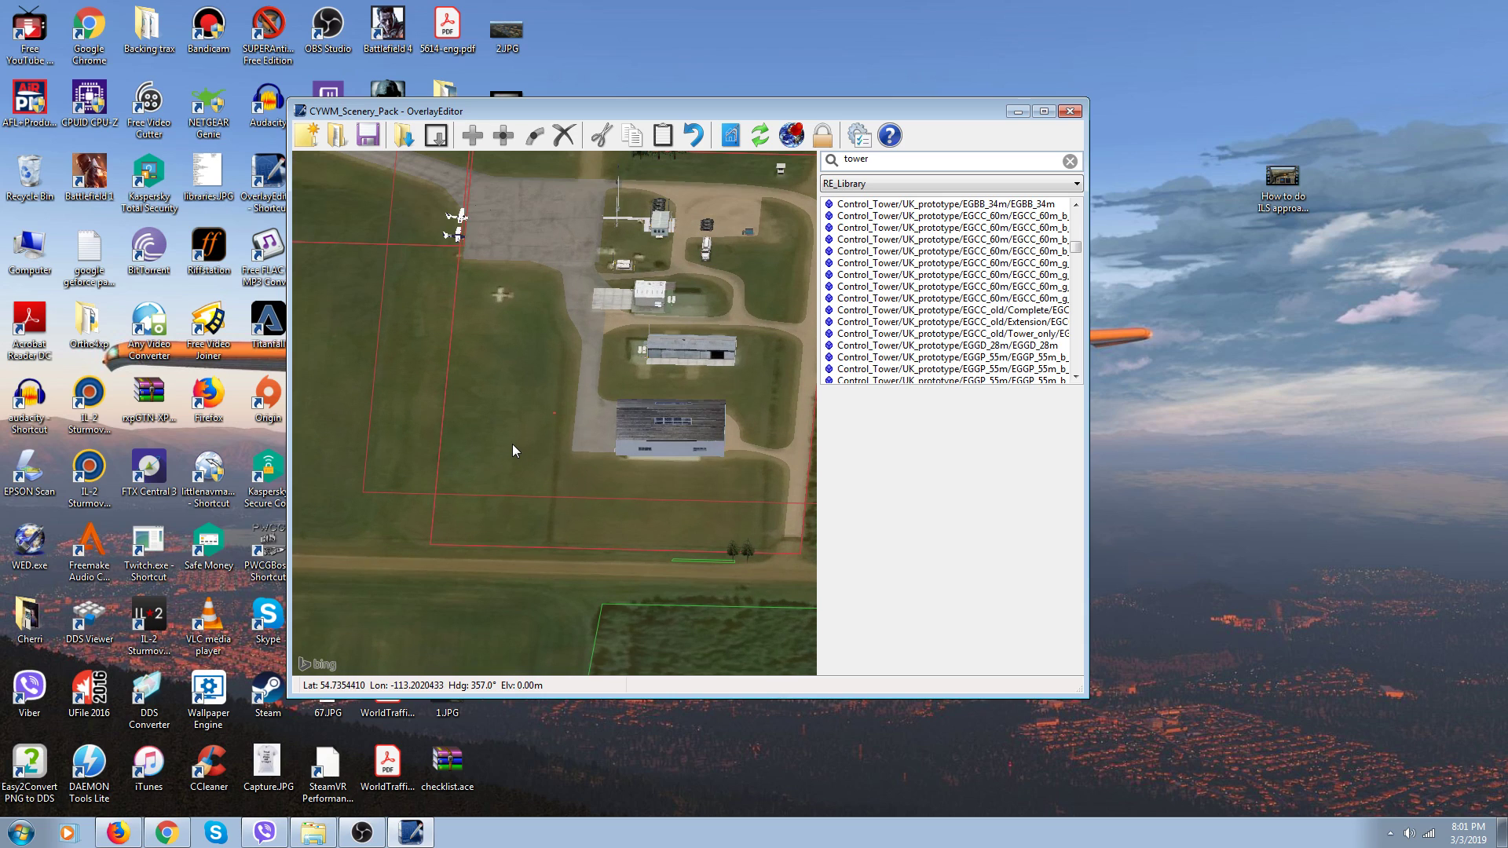
pyautogui.scroll(-2, 514, 450)
pyautogui.scroll(2, 513, 446)
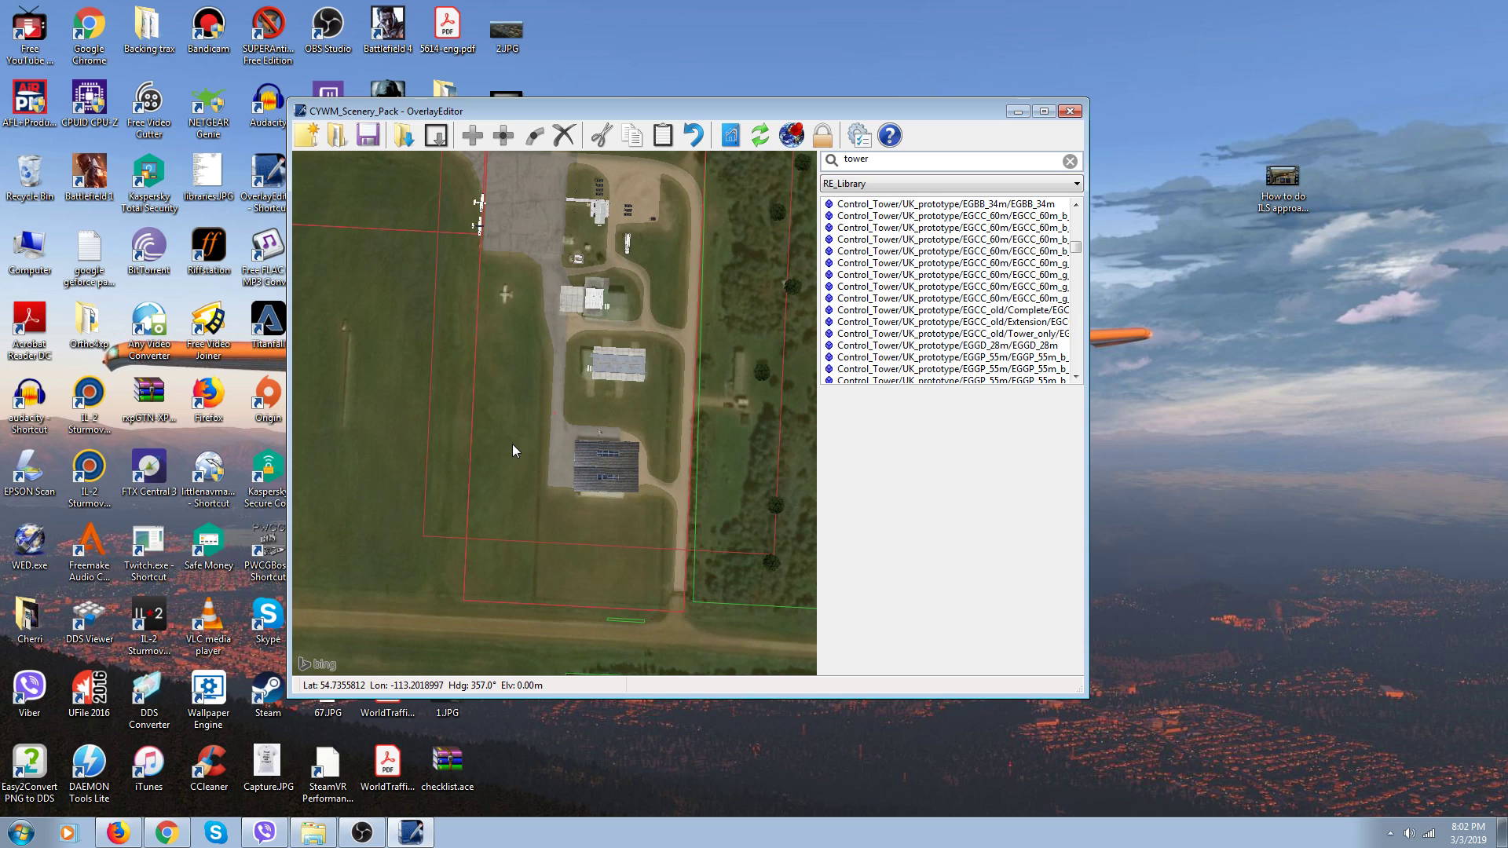
pyautogui.click(360, 831)
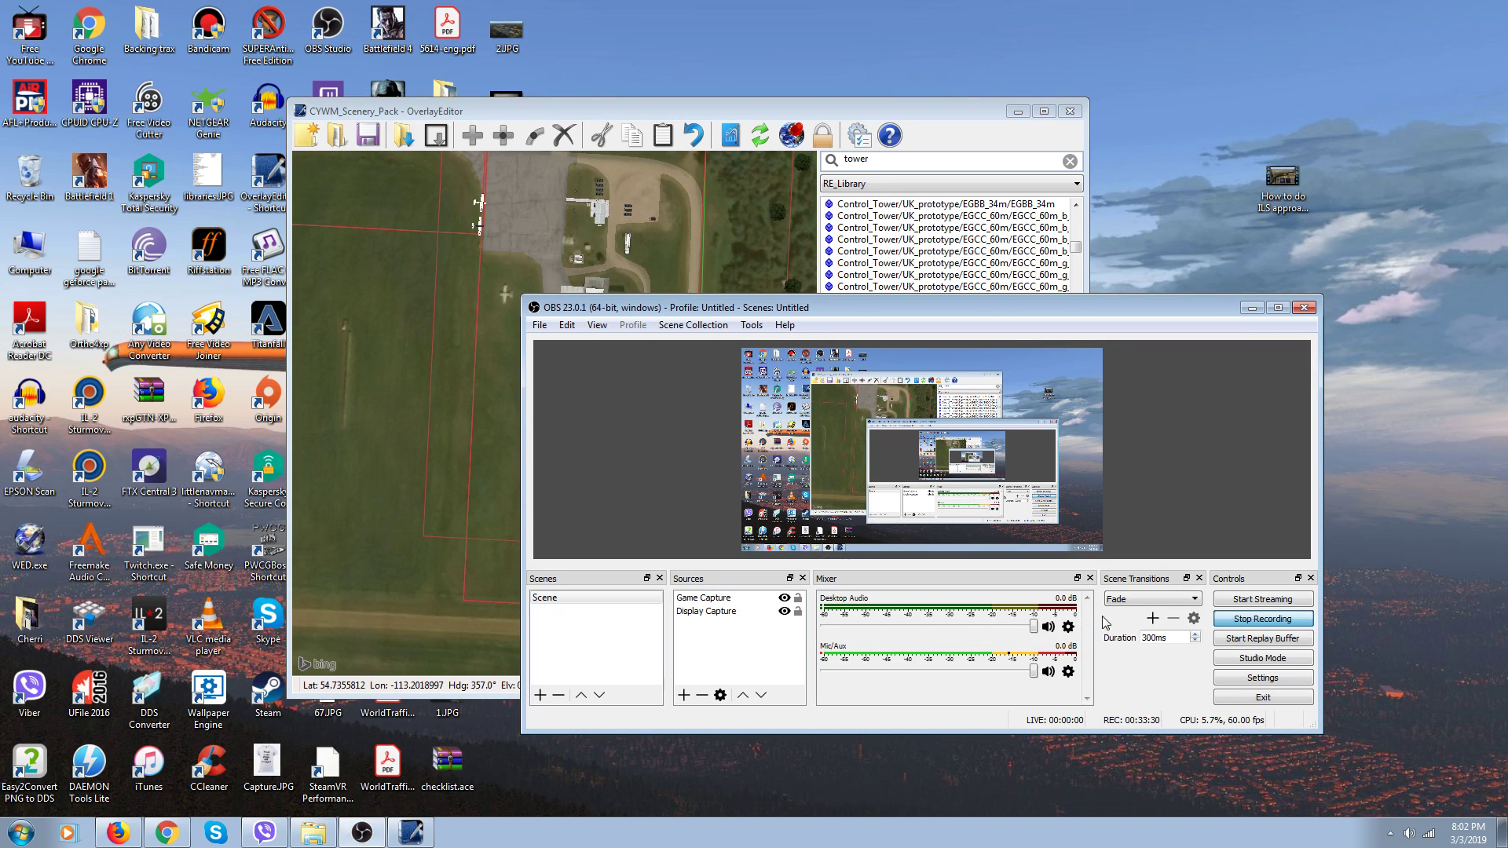